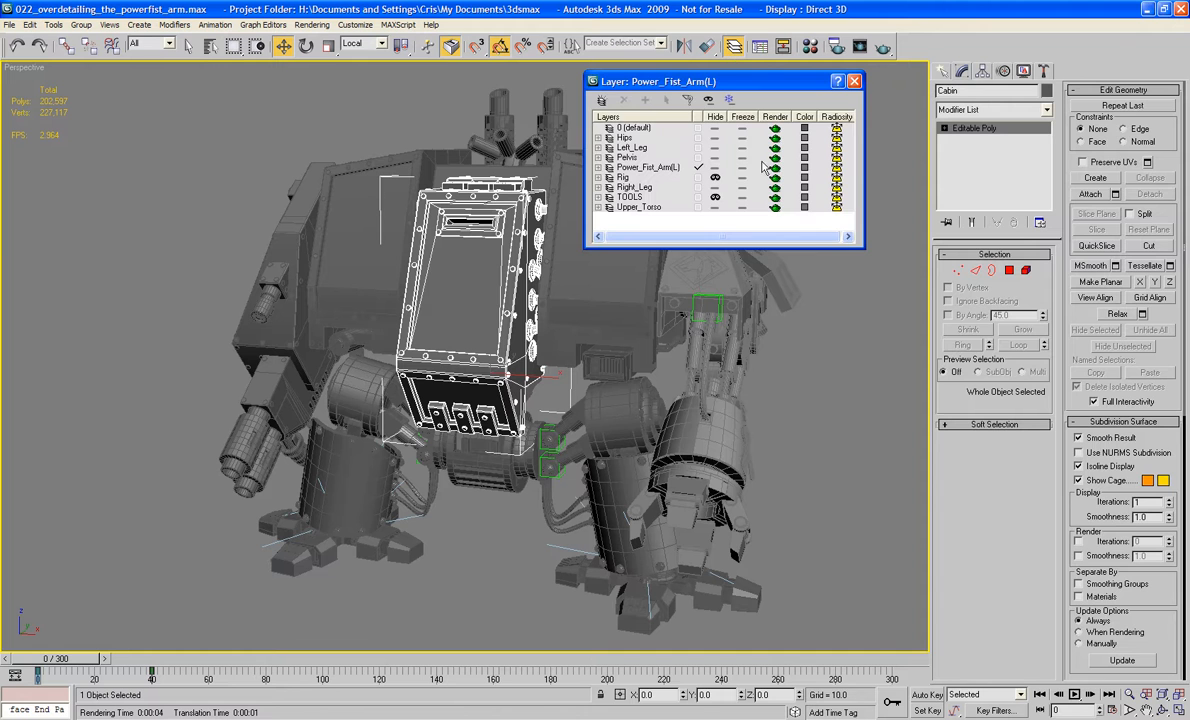
- Hide all layers except Upper_Torso, make Upper_Torso the current layer and close the layer manager
left_click(709, 100)
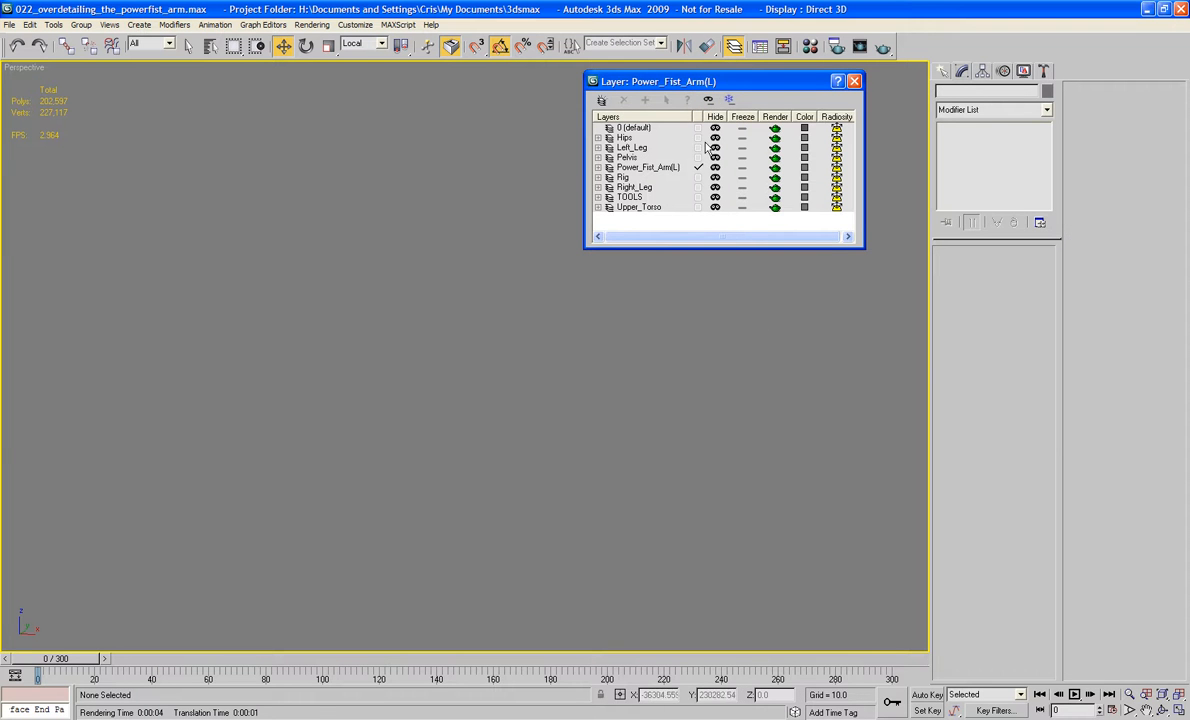
left_click(715, 207)
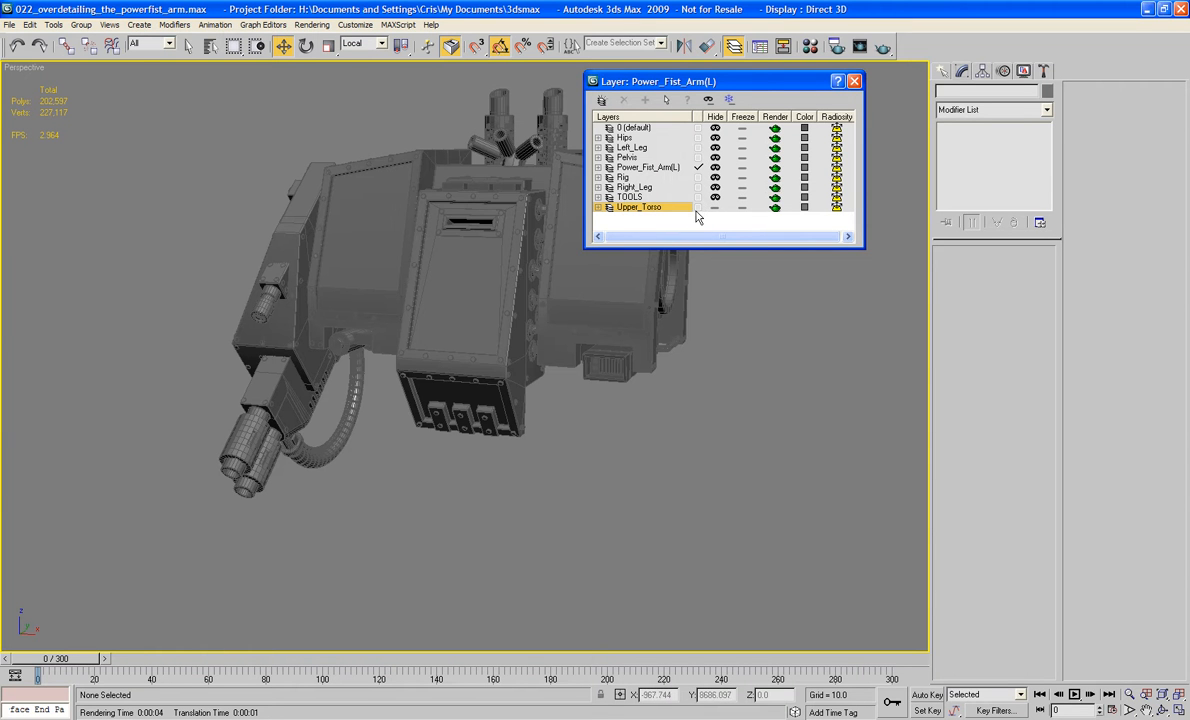
left_click(698, 207)
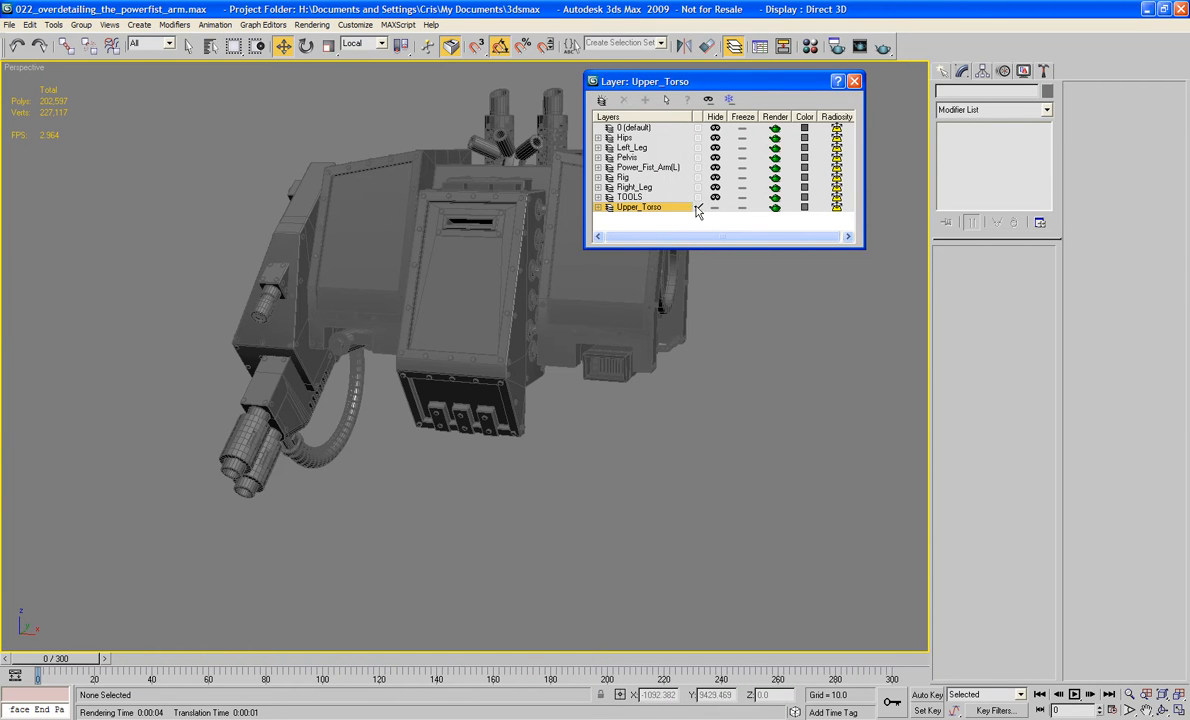
left_click(854, 82)
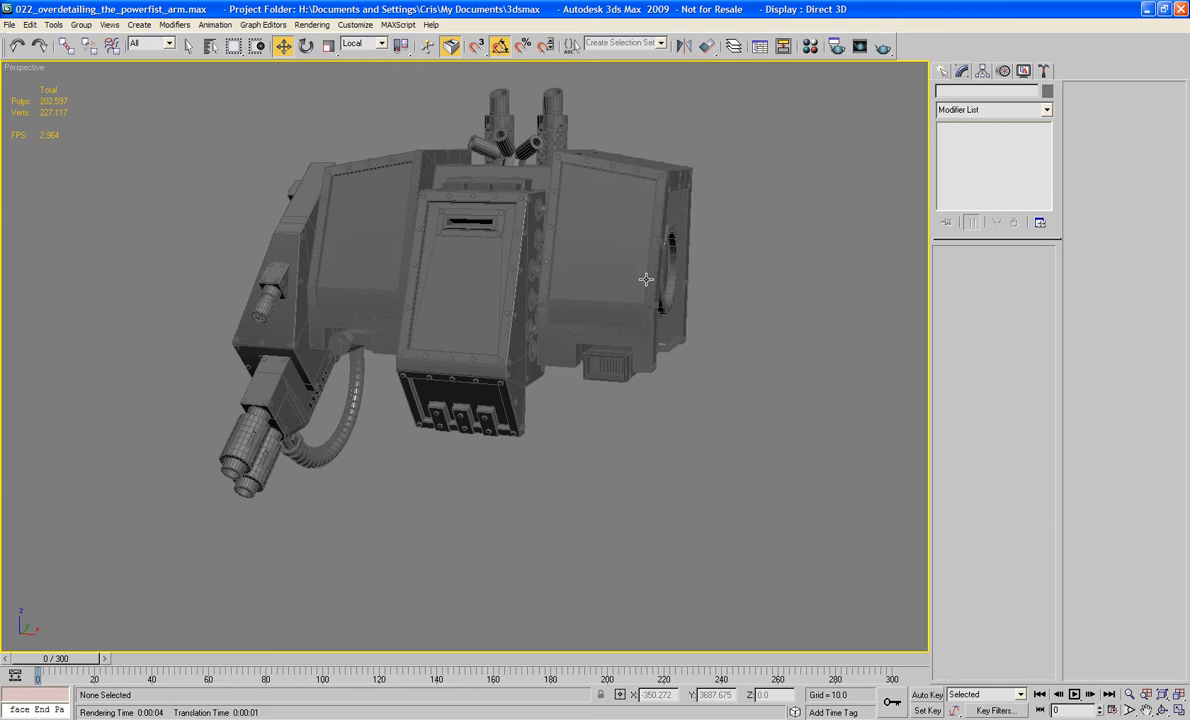
- Isolate the Cabin object and move the isolation mode window clear of the model
left_click(478, 212)
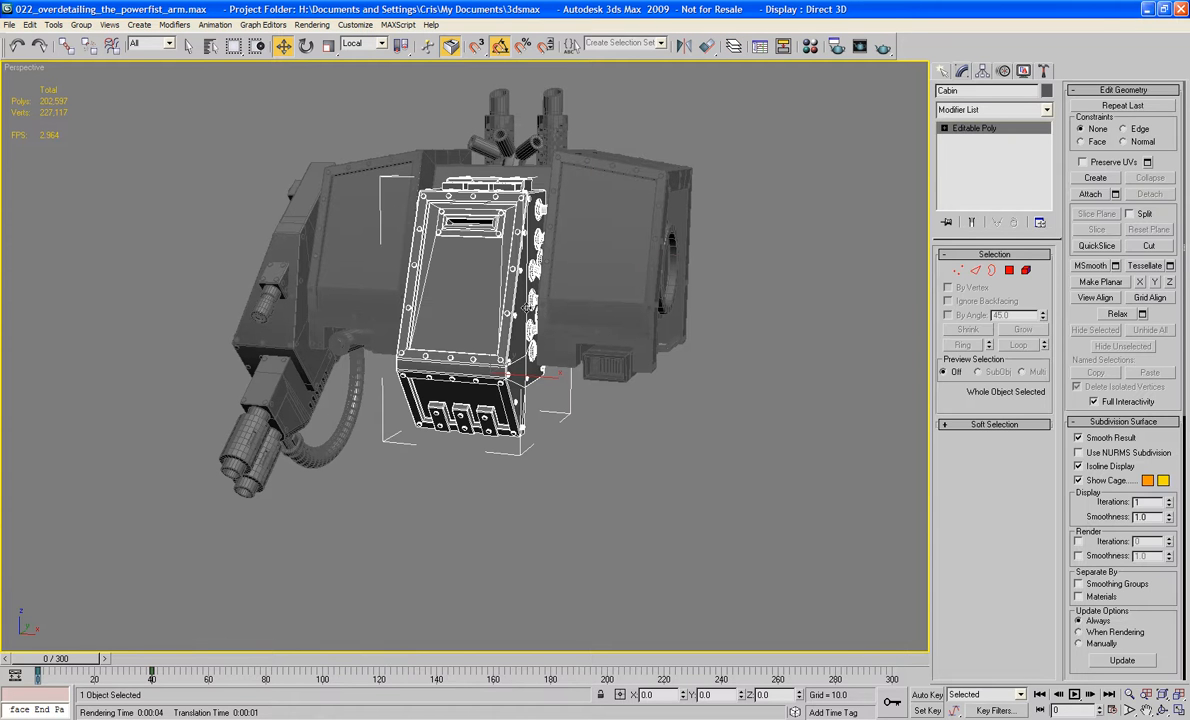
right_click(402, 320)
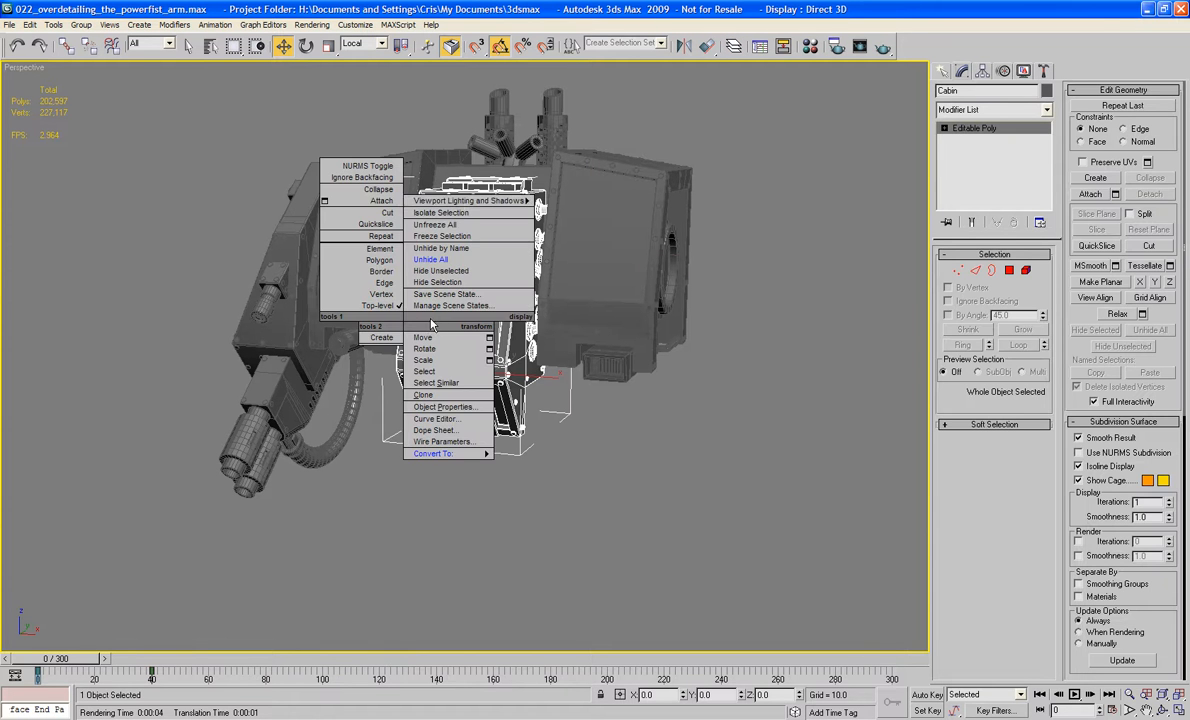
left_click(448, 214)
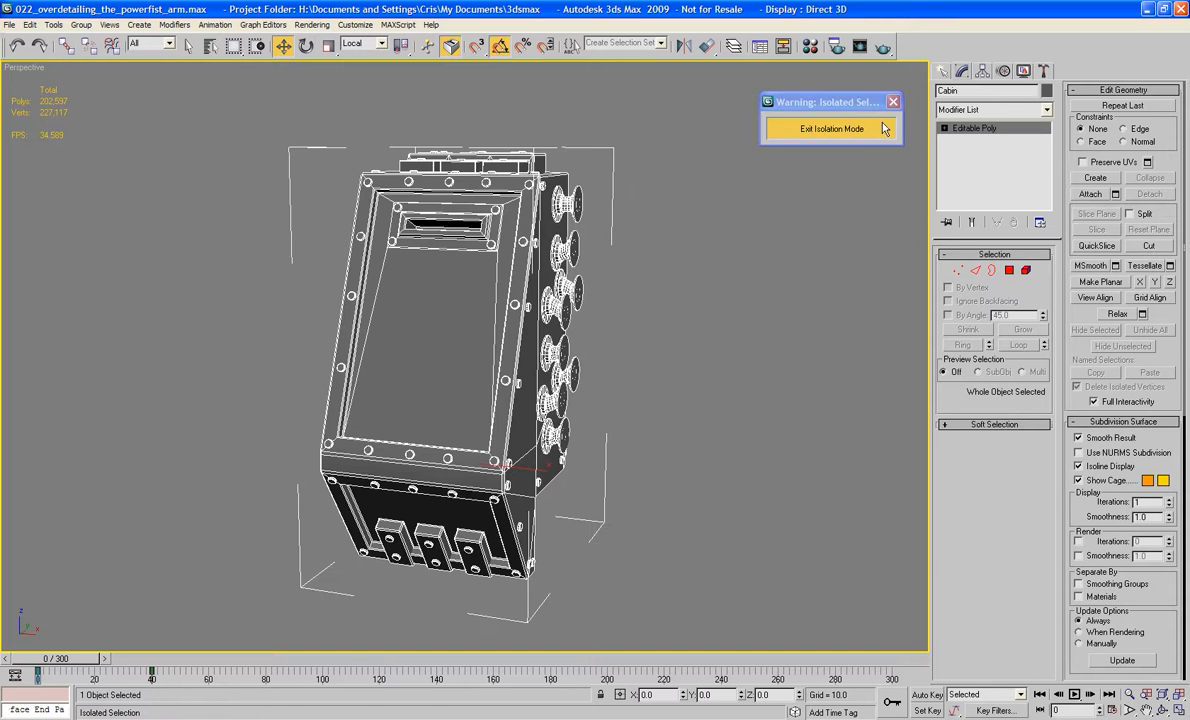
left_click_drag(849, 101, 199, 71)
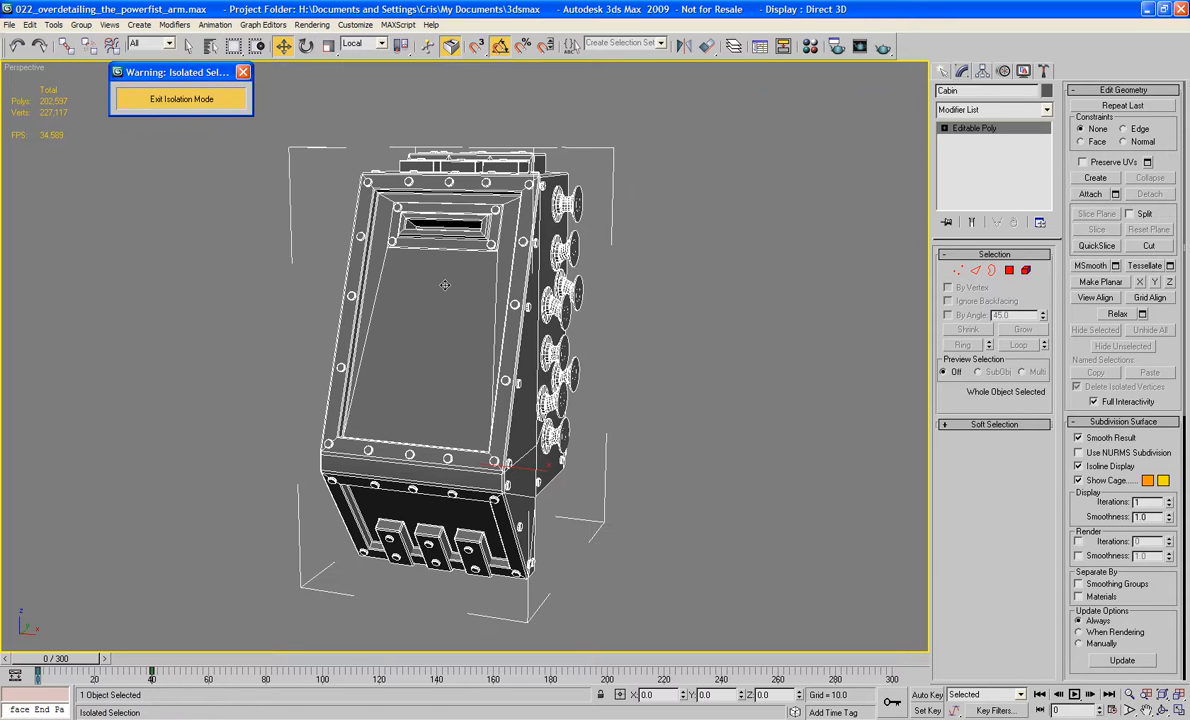
middle_click_drag(444, 285, 505, 318, "alt")
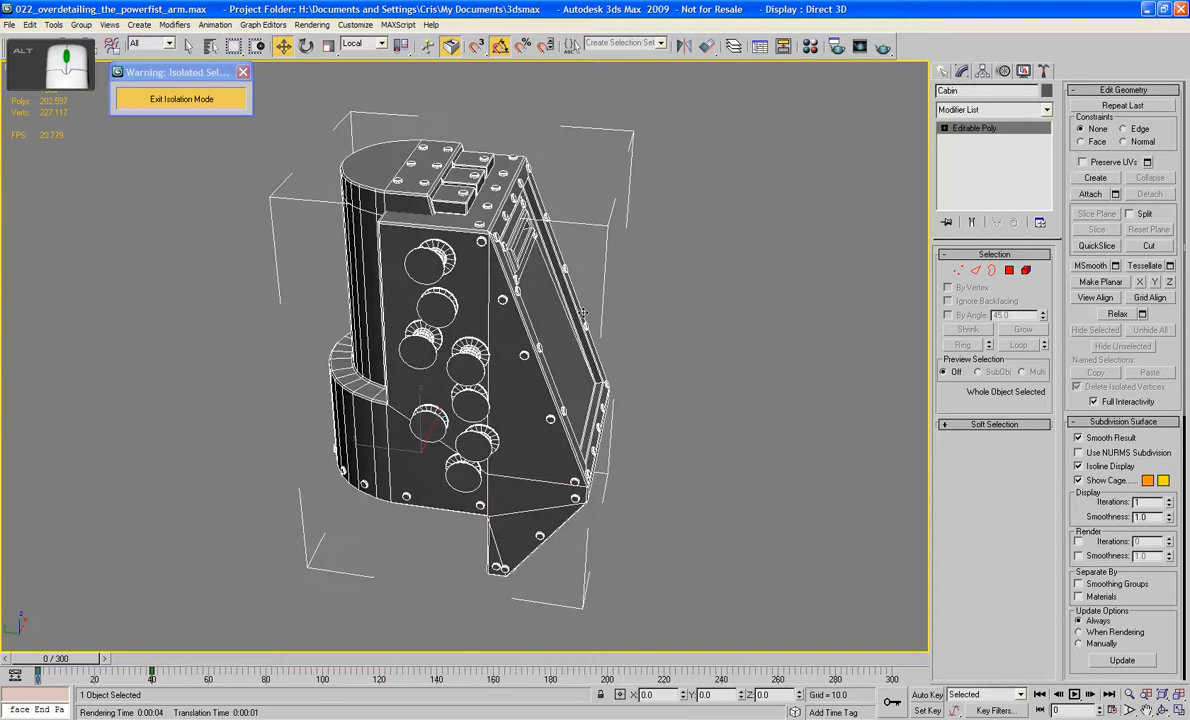
- Delete every element of the cabin except its main body, including the rivets, knobs and small plates
left_click(1025, 271)
left_click(469, 290)
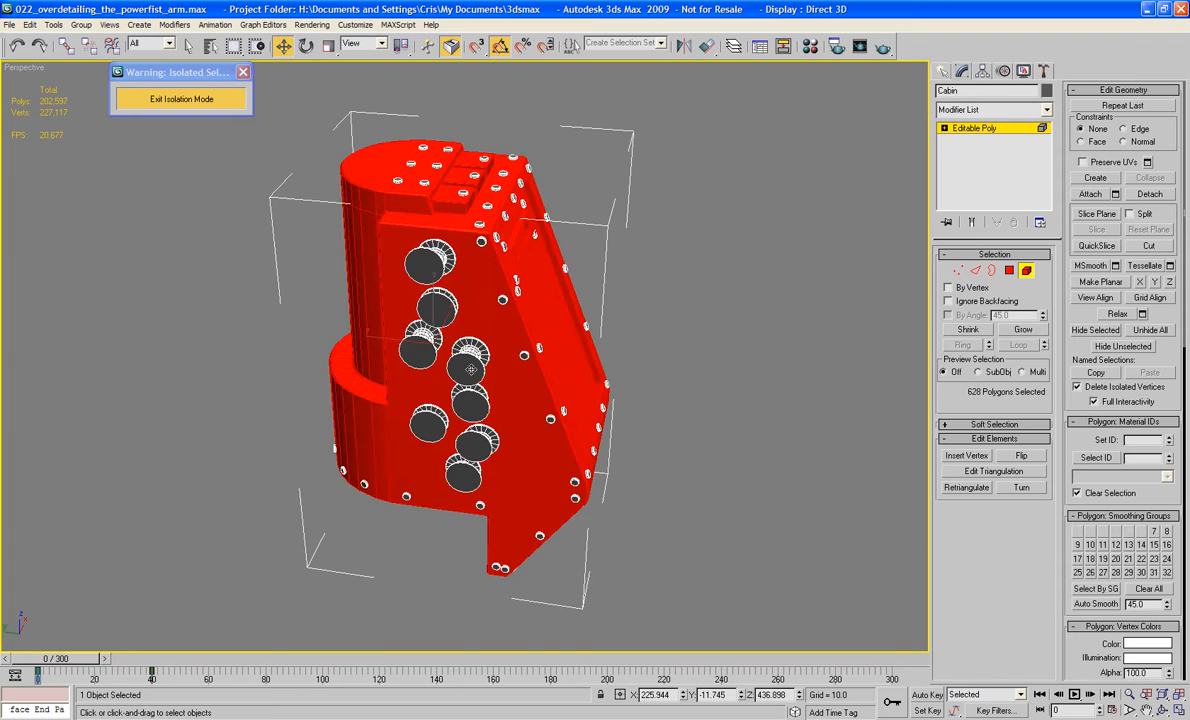
middle_click_drag(438, 343, 376, 322, "alt")
key("ctrl+i")
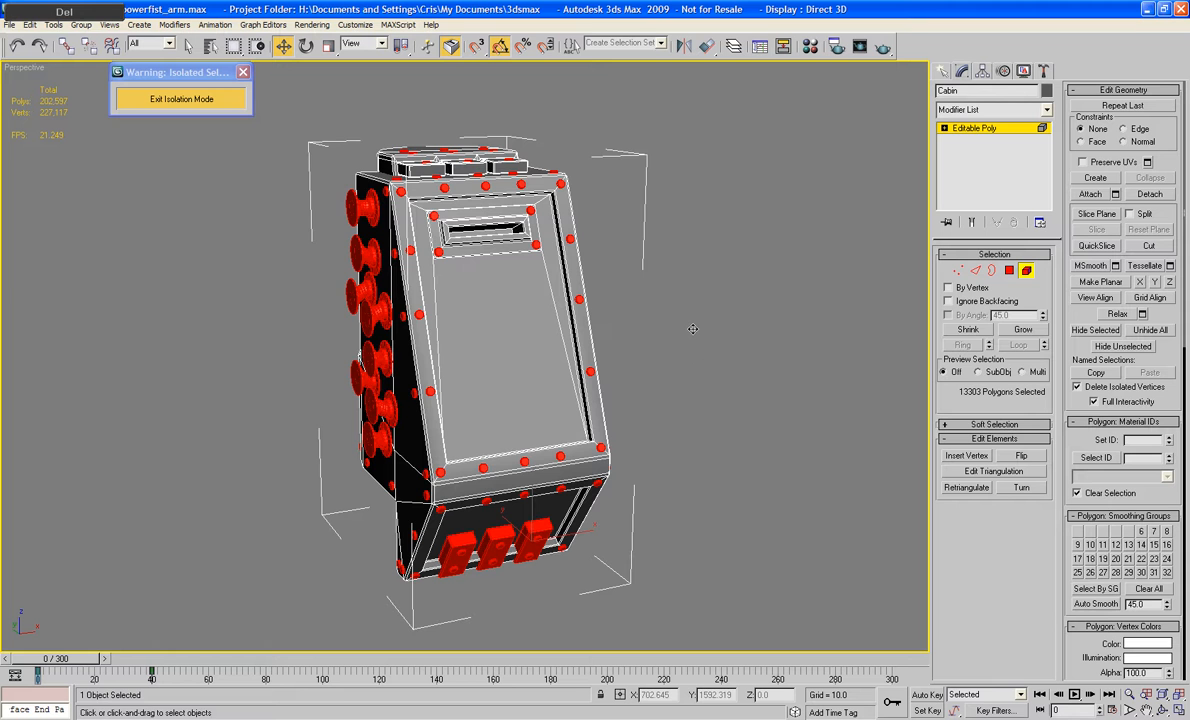
key("Delete")
- In the Left view, delete all polygons of the cabin's sloped front section and its lower jaw
middle_click_drag(701, 298, 548, 293, "alt")
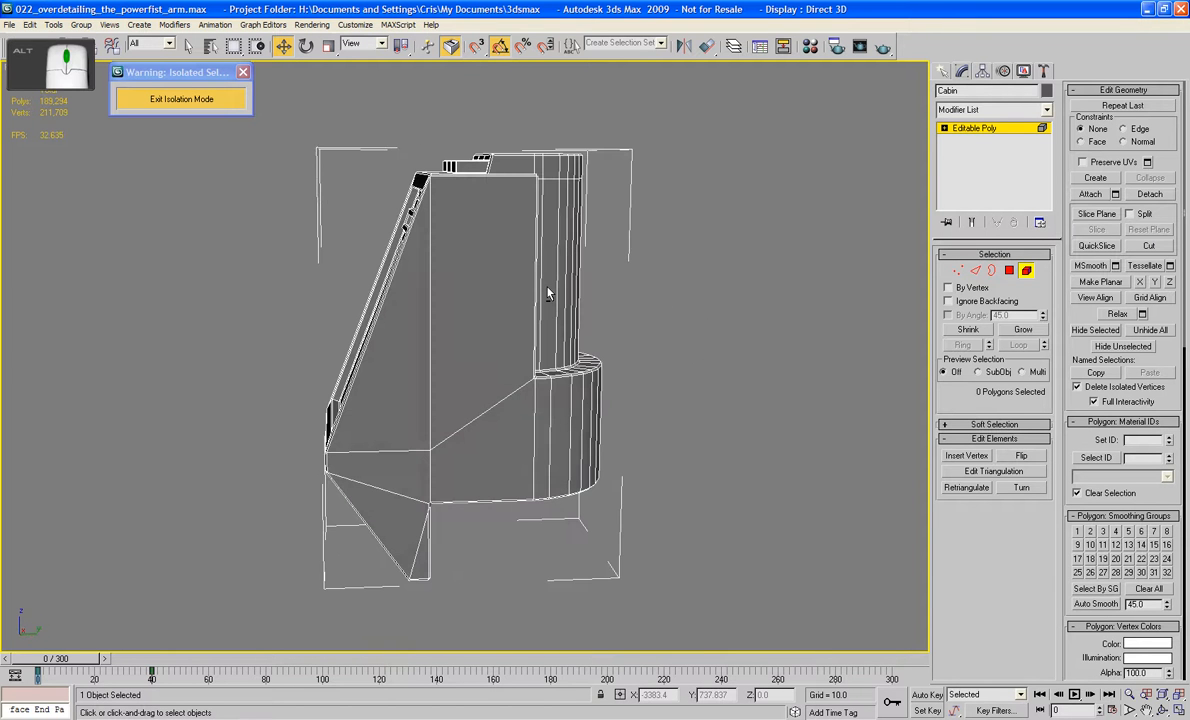
key("l")
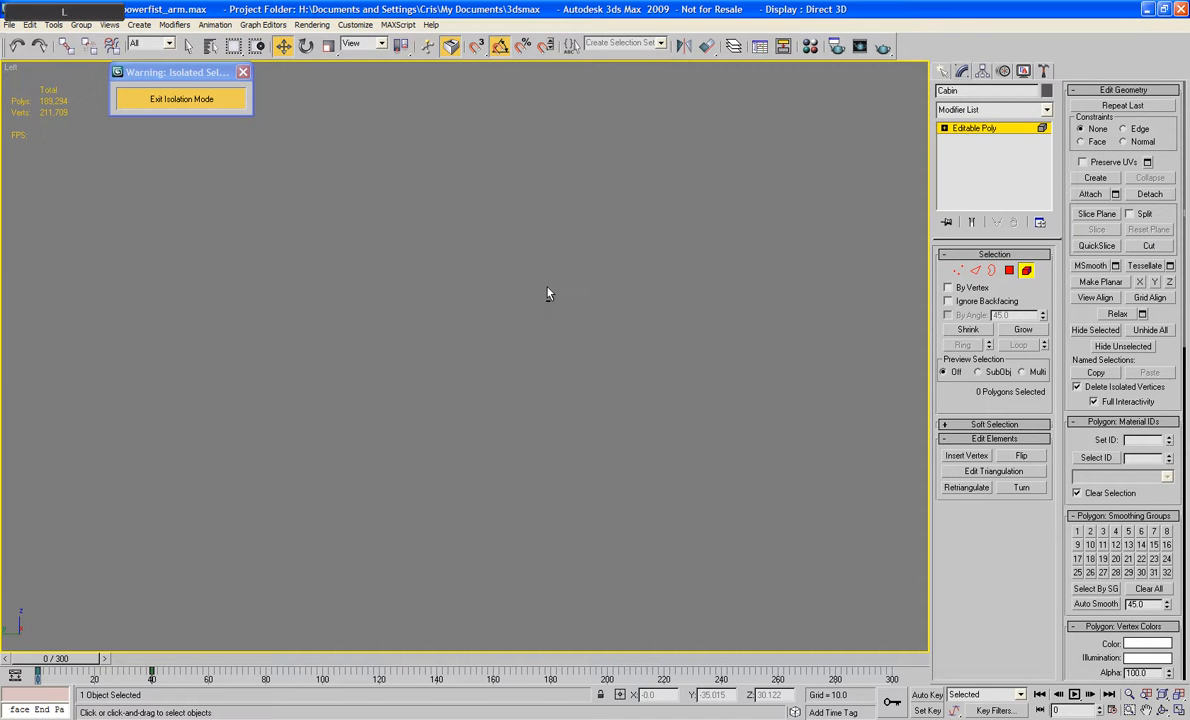
key("z")
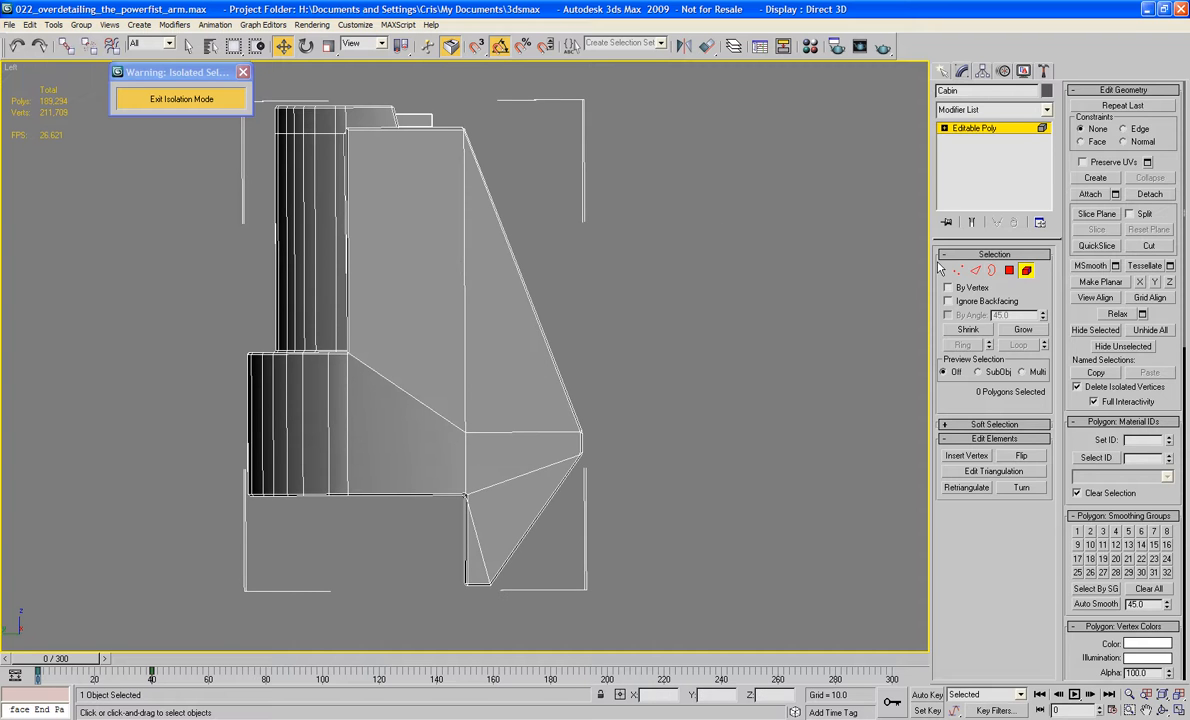
middle_click_drag(699, 204, 638, 204)
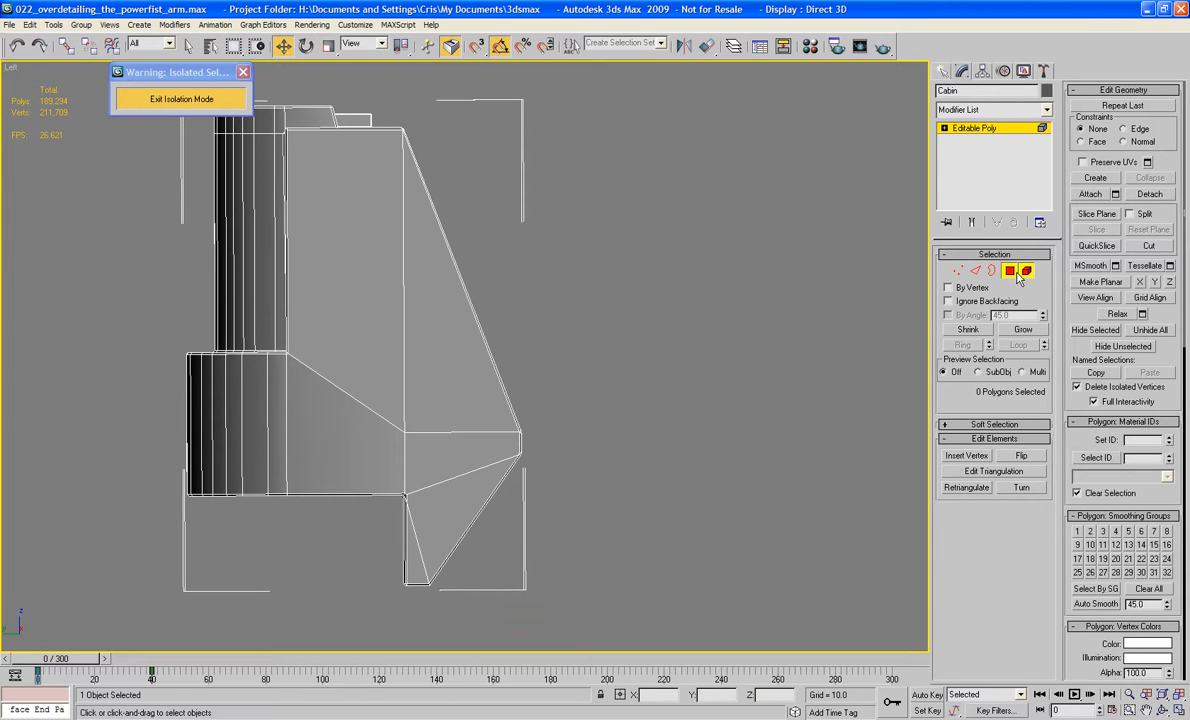
key("4")
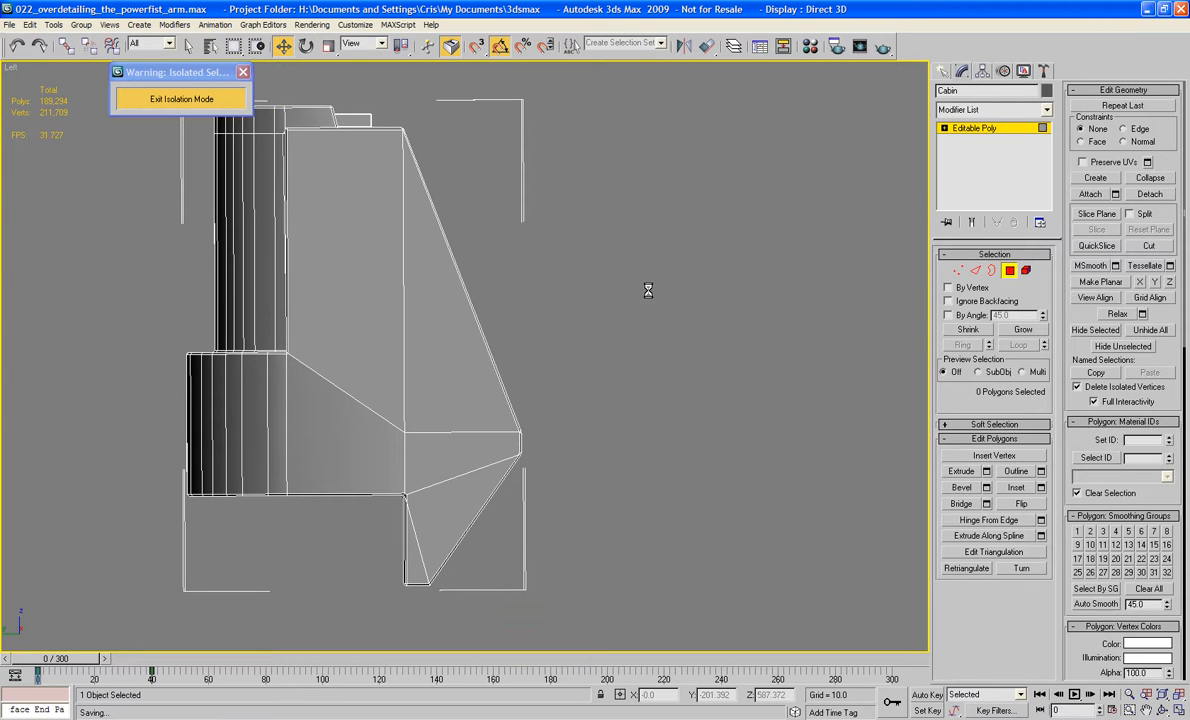
middle_click_drag(631, 273, 552, 268)
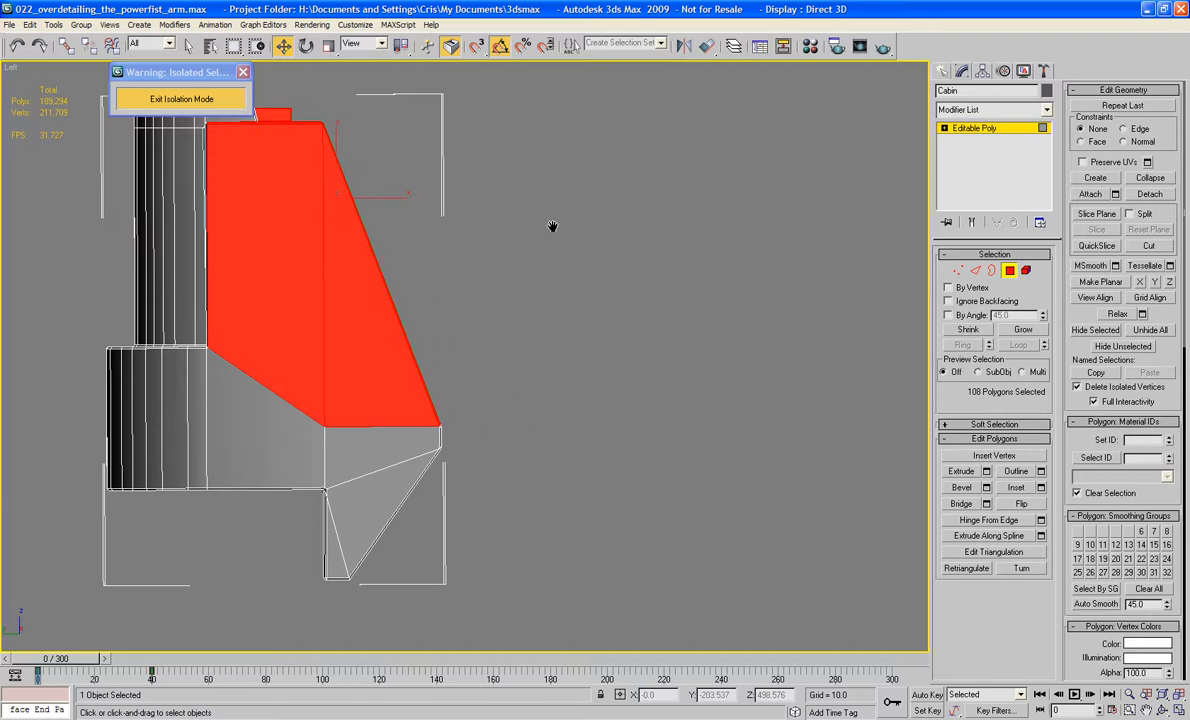
left_click(545, 100)
left_click_drag(540, 97, 332, 489)
key("Delete")
key("Delete")
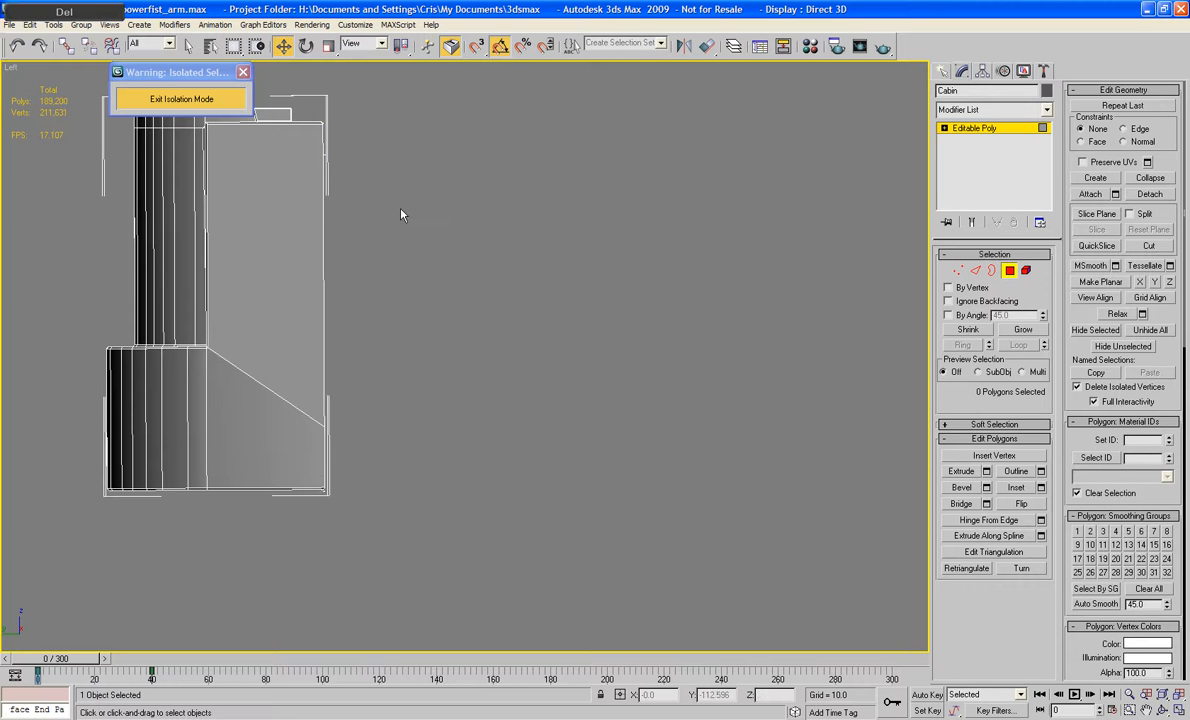
- Delete the leftover polygon sliver at the cabin's lower front corner
middle_click_drag(400, 220, 441, 131)
scroll(460, 368, "up", 5)
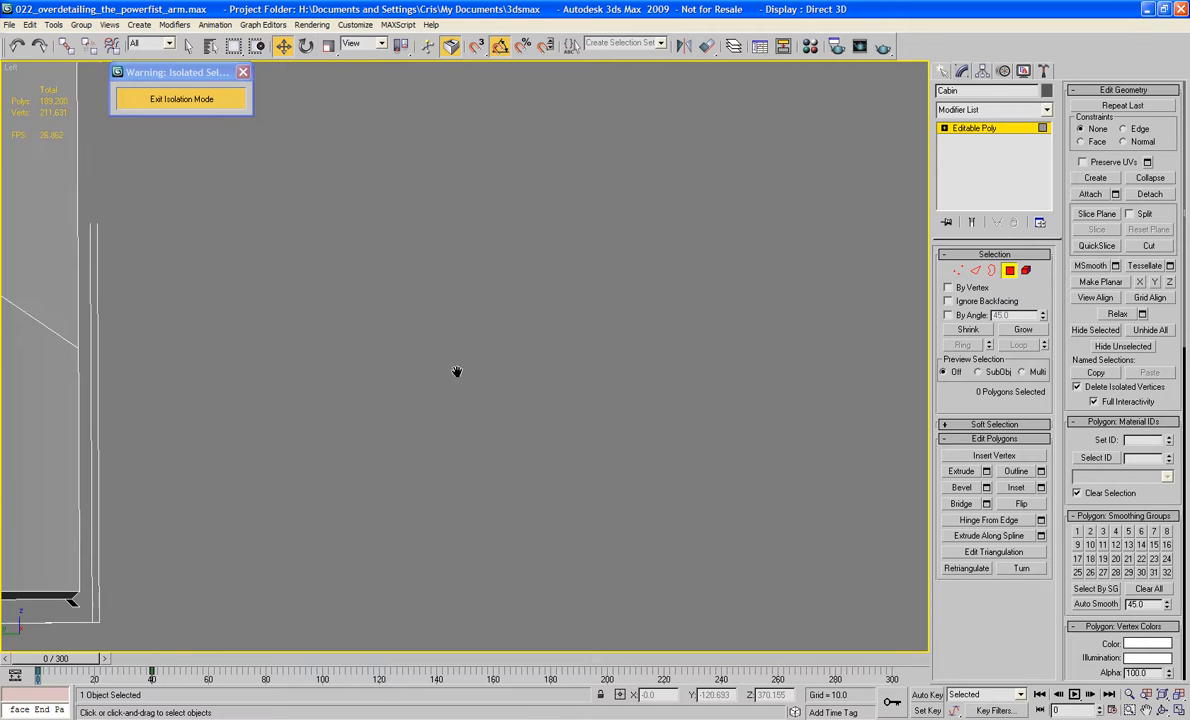
middle_click_drag(457, 372, 637, 219)
left_click_drag(279, 487, 254, 456)
key("Delete")
- Delete the leftover polygon slivers along the upper front edge and at the top front corner of the cabin
middle_click_drag(384, 310, 401, 620)
middle_click_drag(396, 435, 415, 645)
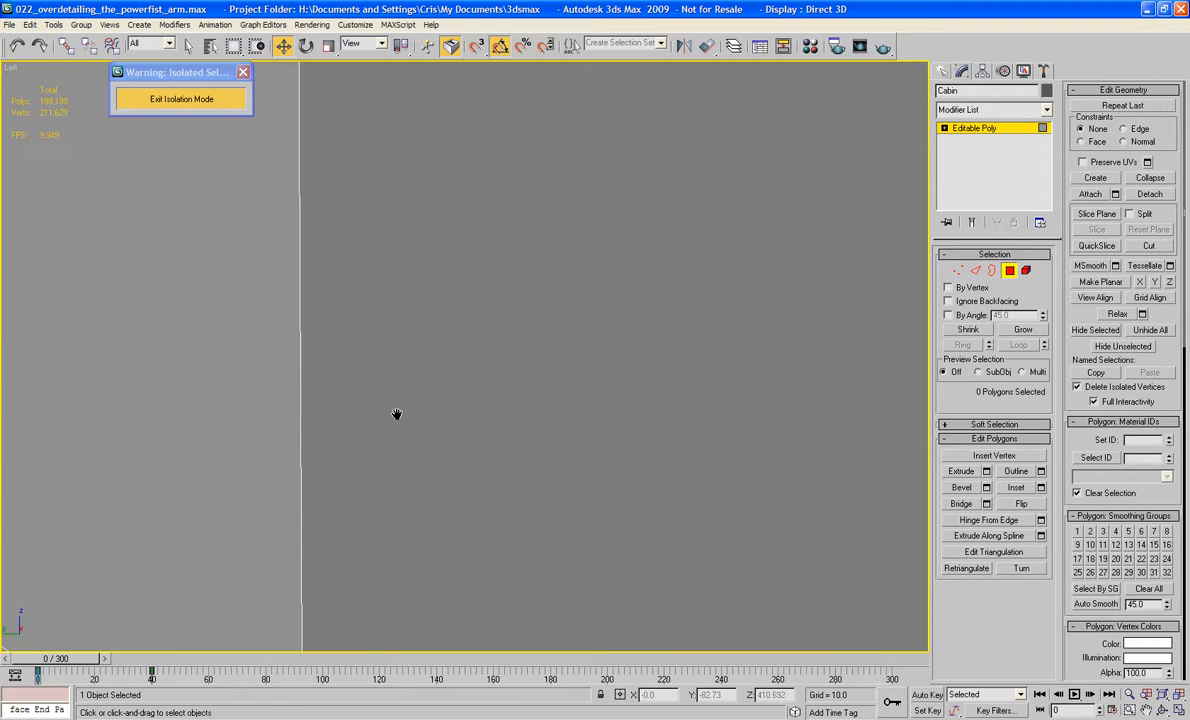
middle_click_drag(387, 308, 377, 545)
middle_click_drag(372, 338, 386, 484)
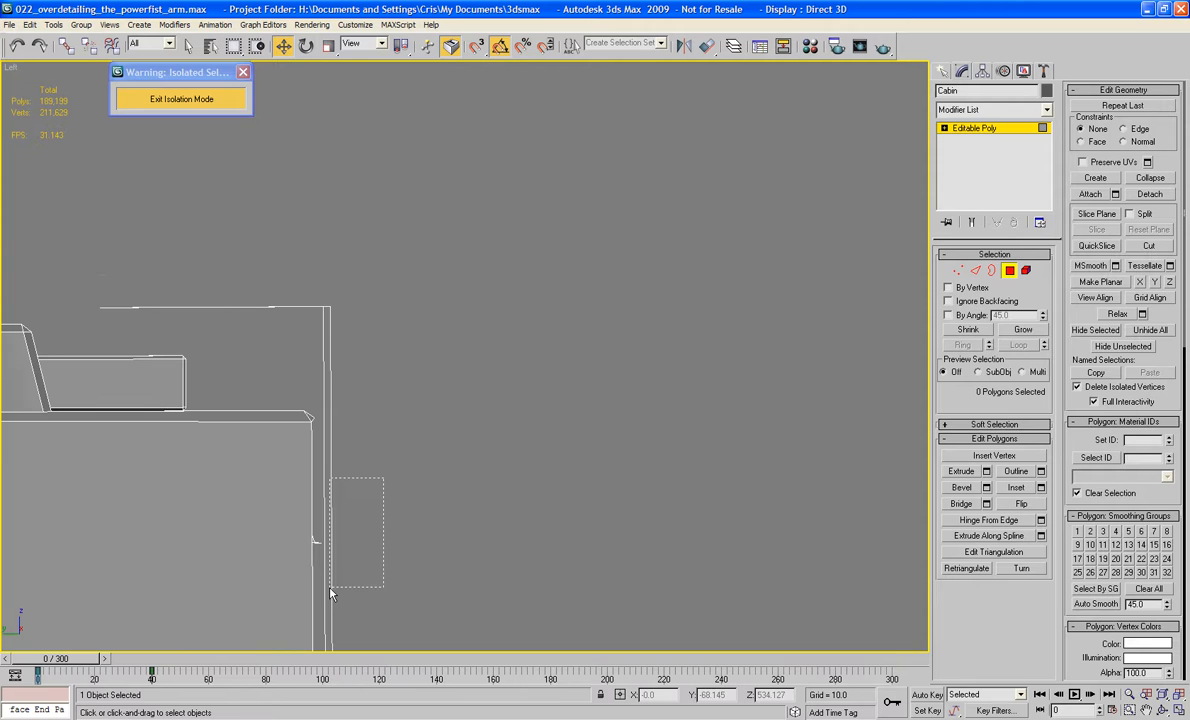
left_click_drag(332, 594, 300, 550)
key("Delete")
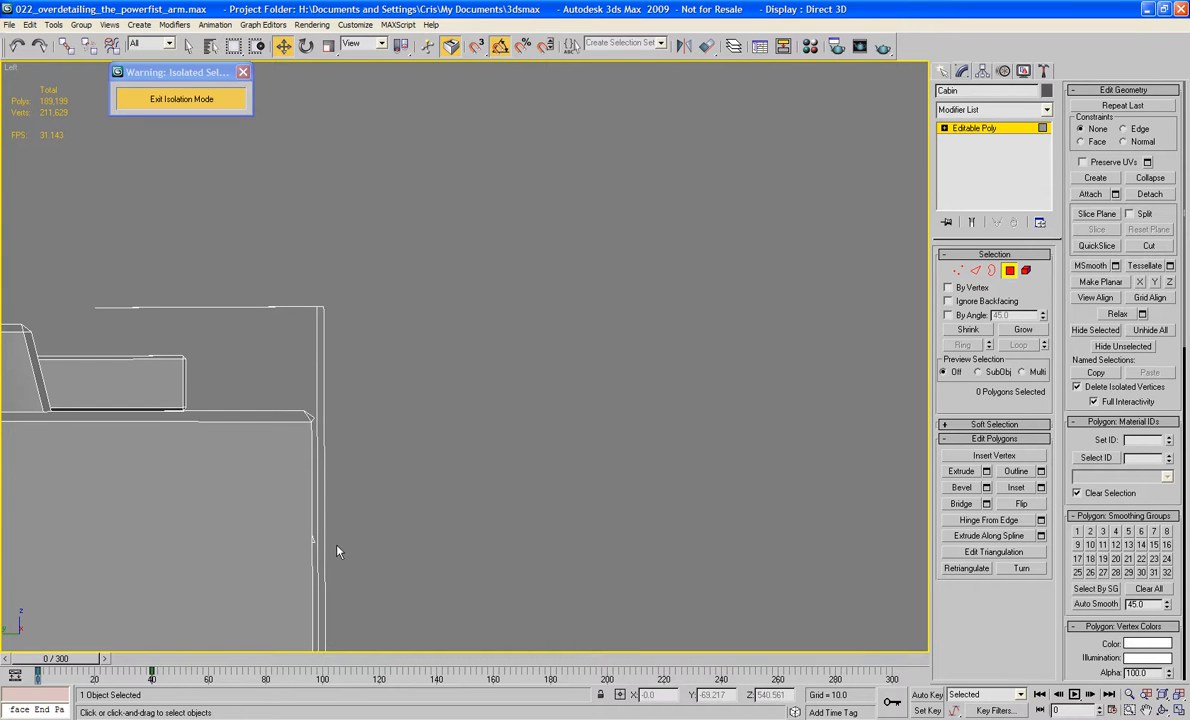
left_click_drag(323, 388, 310, 427)
key("Delete")
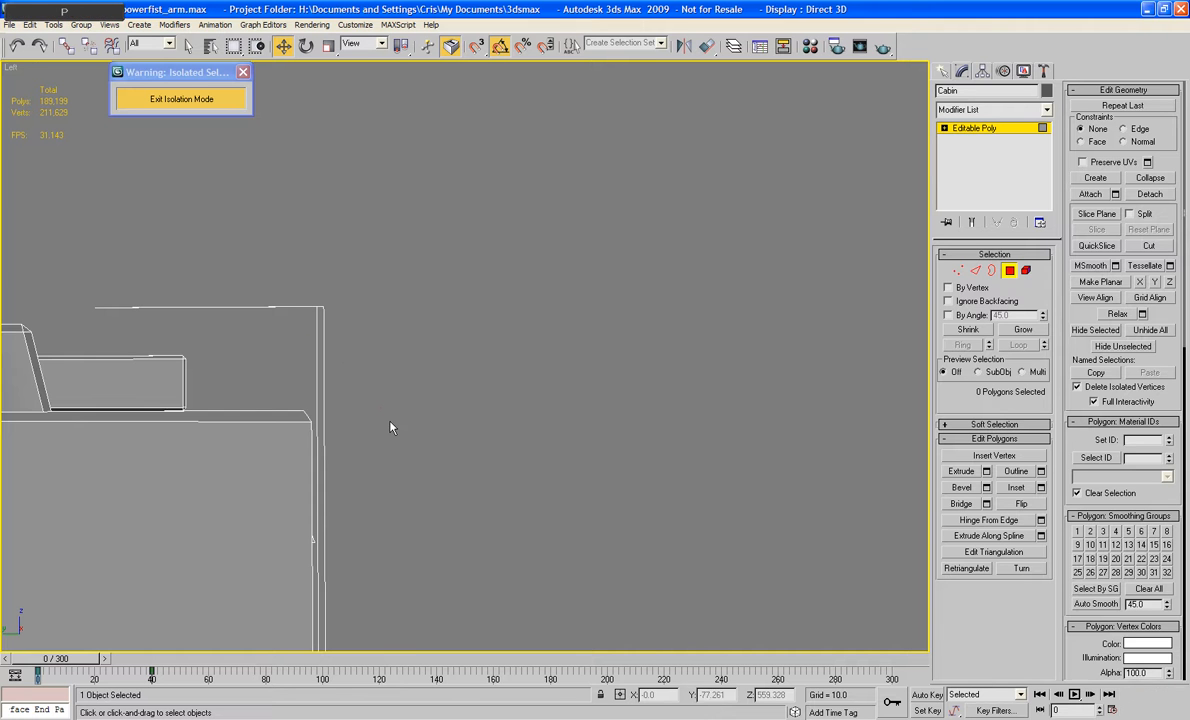
- In the Perspective view, delete the two floating elements left from the visor at the cabin's open front
key("p")
middle_click_drag(412, 438, 632, 478, "alt")
scroll(610, 455, "down", 3)
scroll(632, 478, "up", 3)
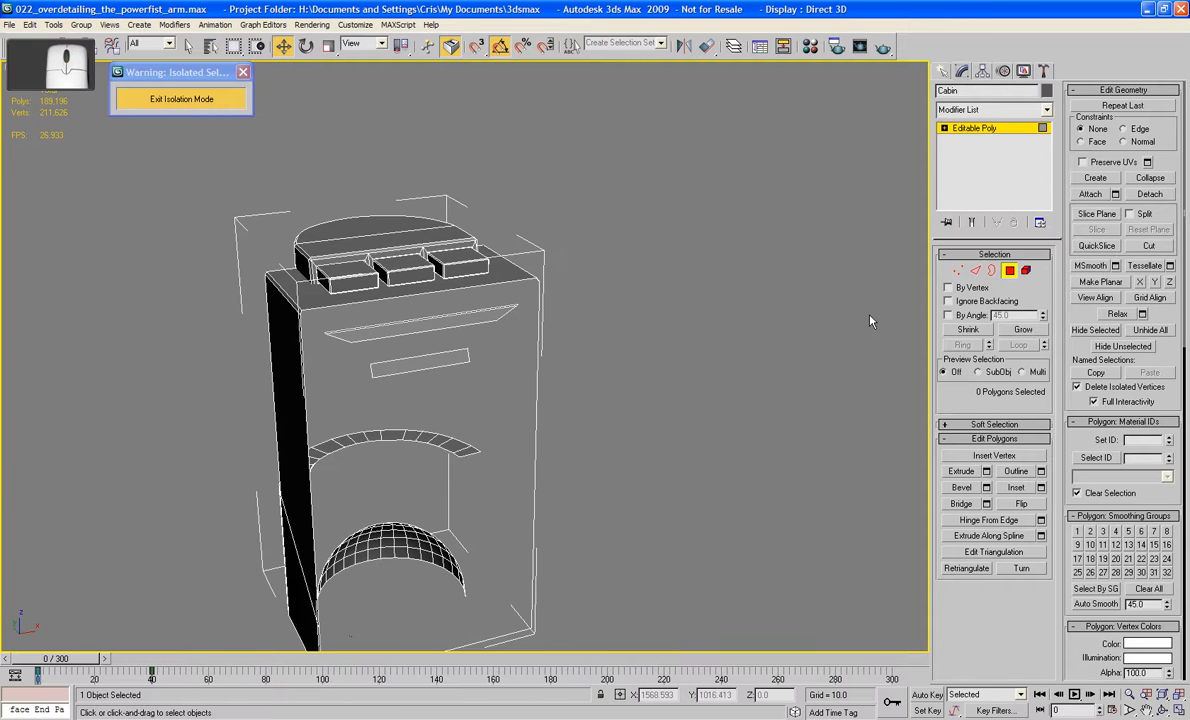
left_click(1025, 271)
left_click(407, 316)
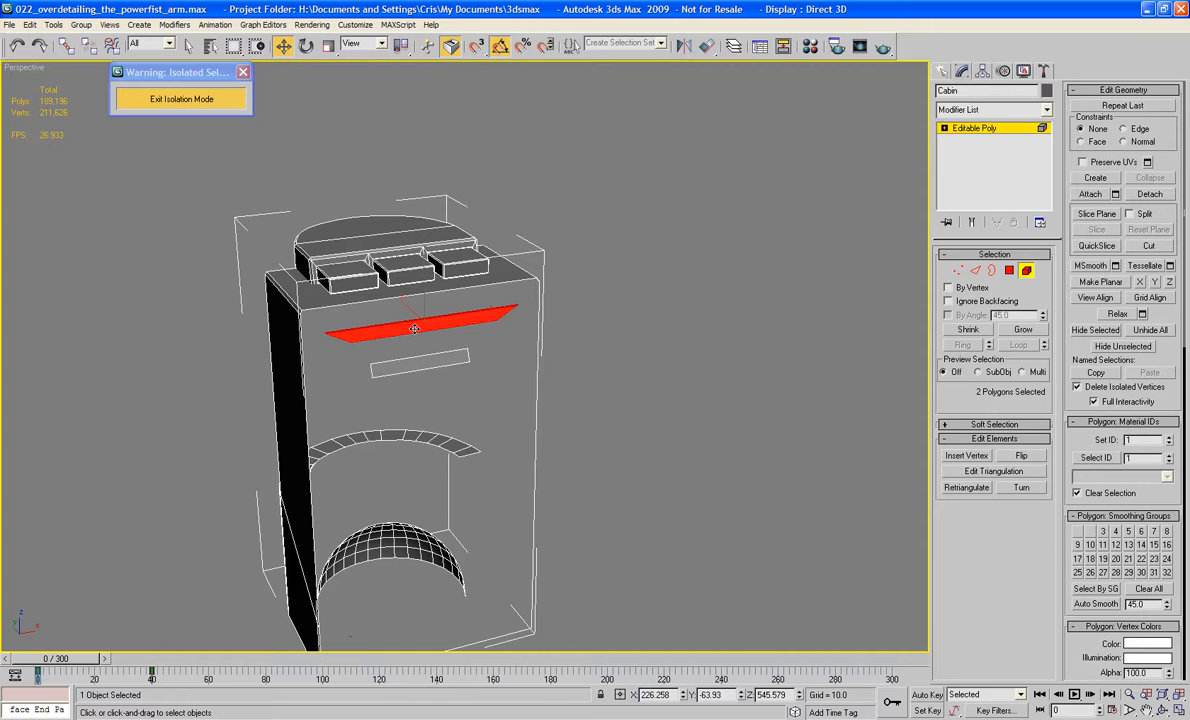
left_click(418, 364, "ctrl")
key("Delete")
- Target-weld the stray vertex on each vertical front edge of the cabin to the bottom corner vertex below it
mouse_move(590, 428)
middle_mouse_down("alt")
mouse_move(520, 543)
mouse_move(614, 365)
mouse_move(606, 415)
middle_mouse_up("alt")
scroll(606, 420, "up", 2)
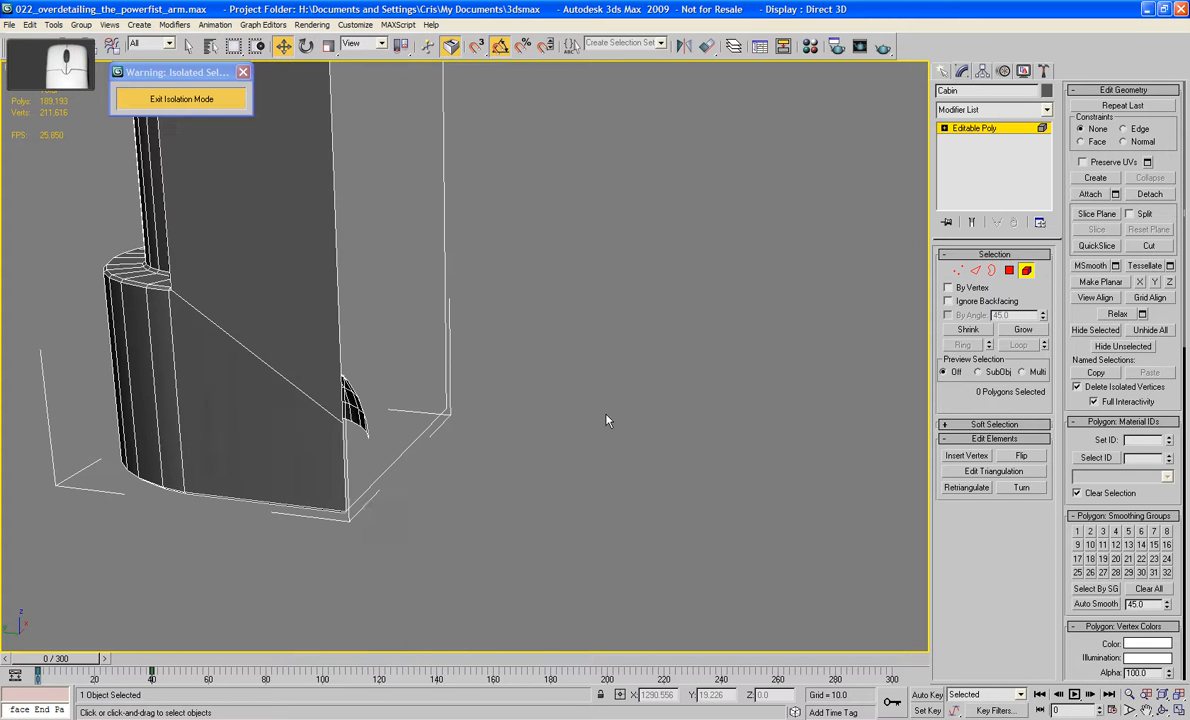
key("2")
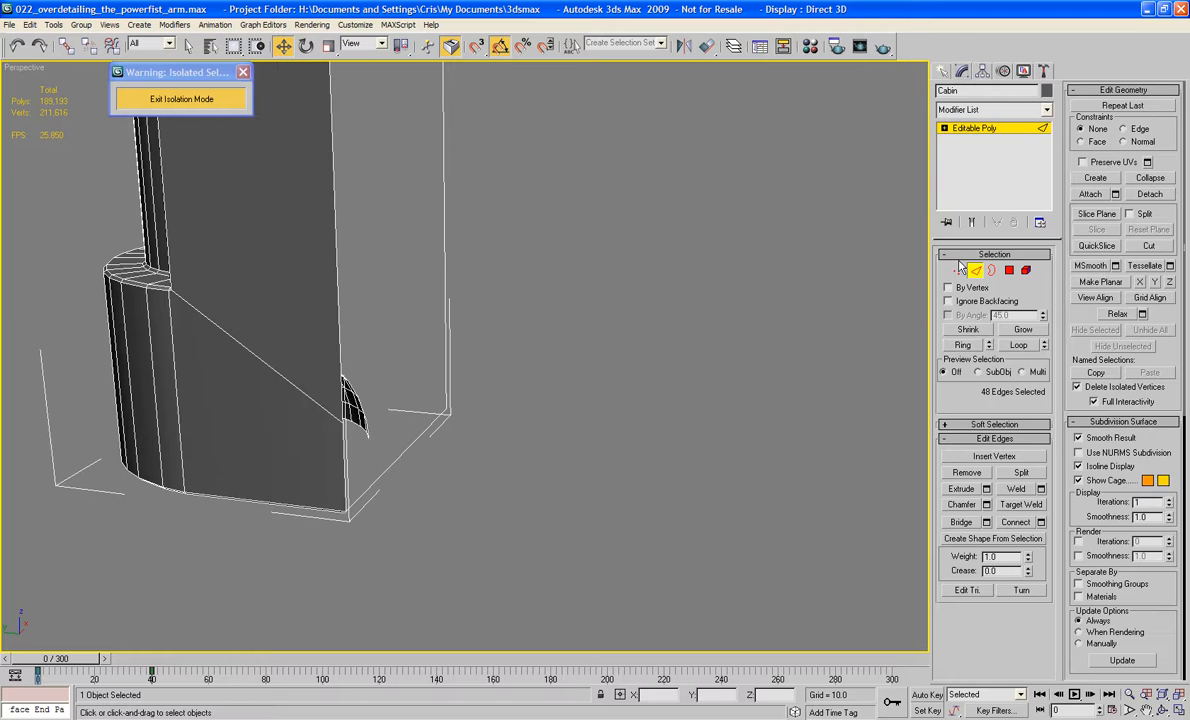
left_click(958, 270)
left_click(1022, 487)
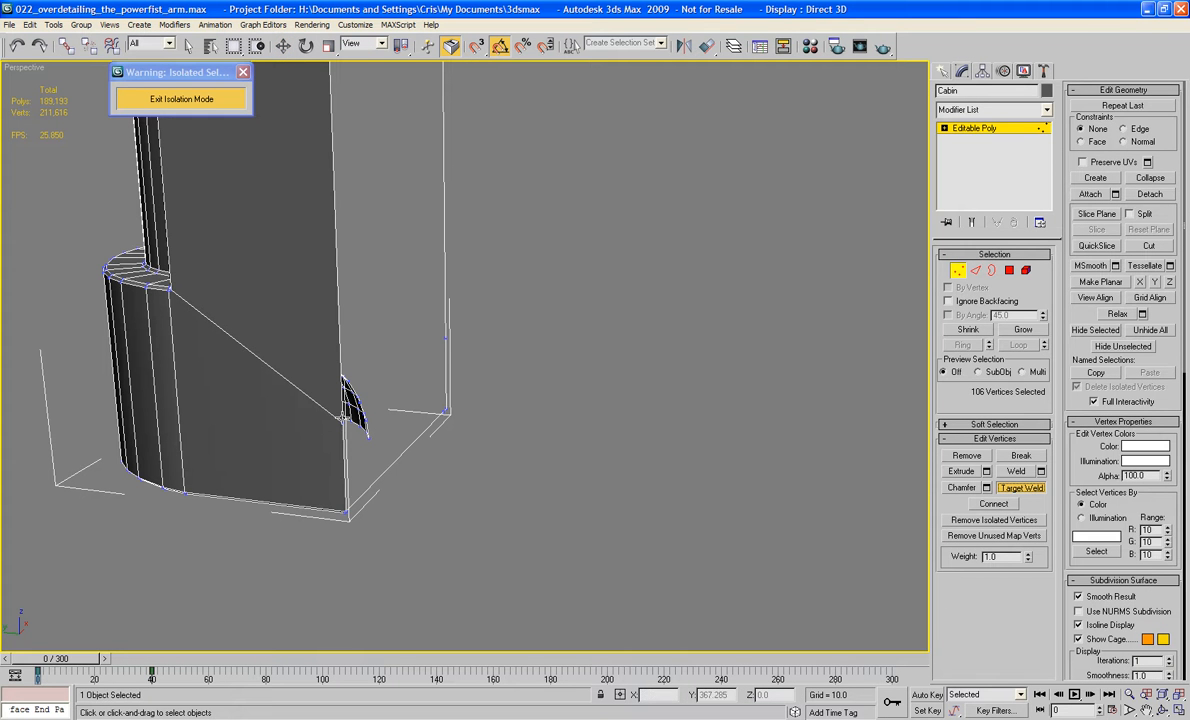
right_click(346, 519)
middle_click_drag(322, 480, 305, 230, "alt")
scroll(305, 230, "up", 8)
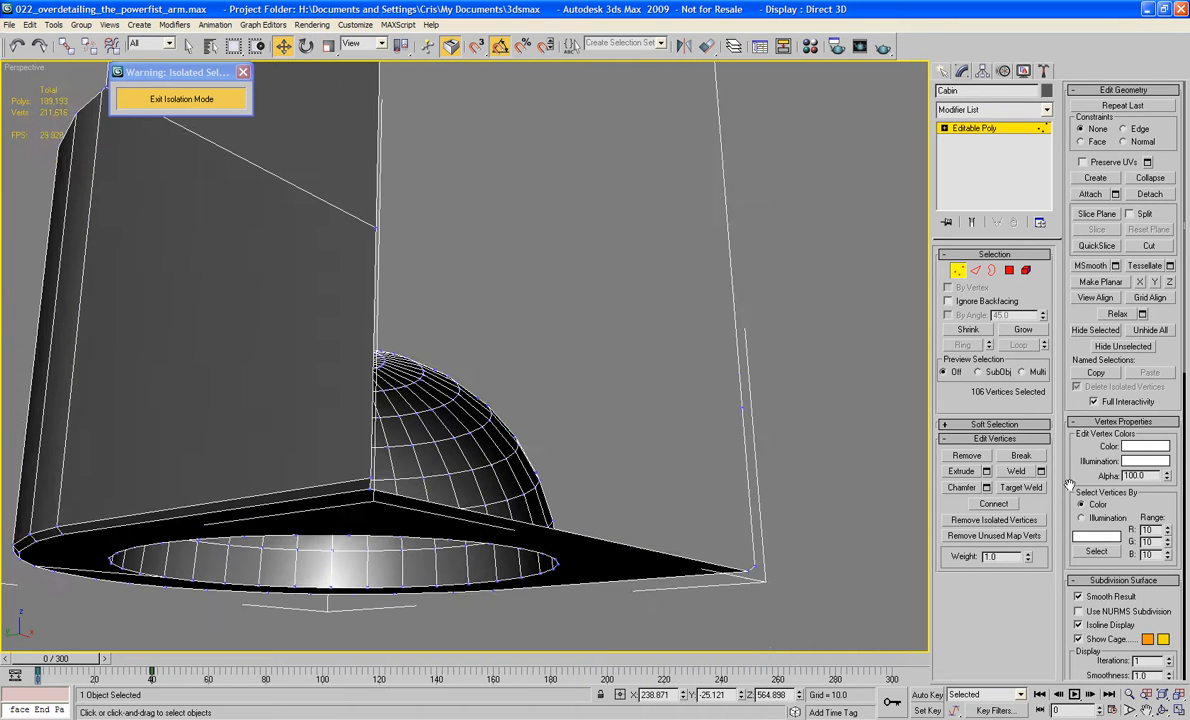
left_click(1022, 488)
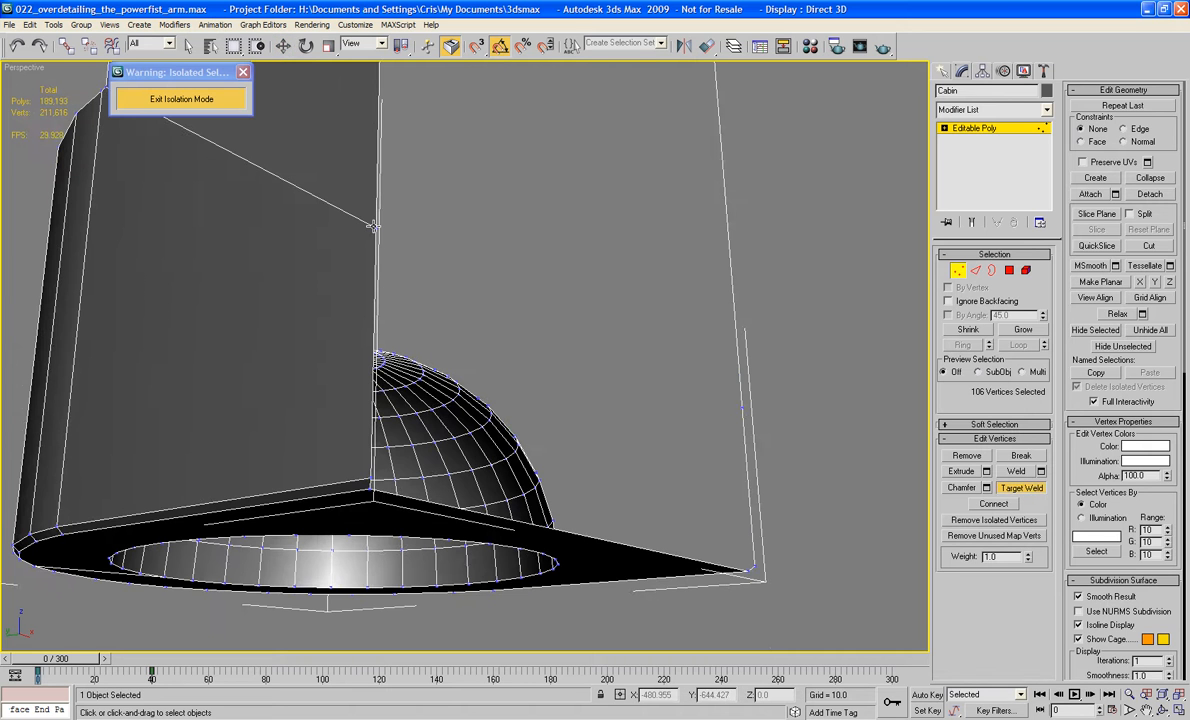
left_click(371, 480)
scroll(372, 480, "down", 2)
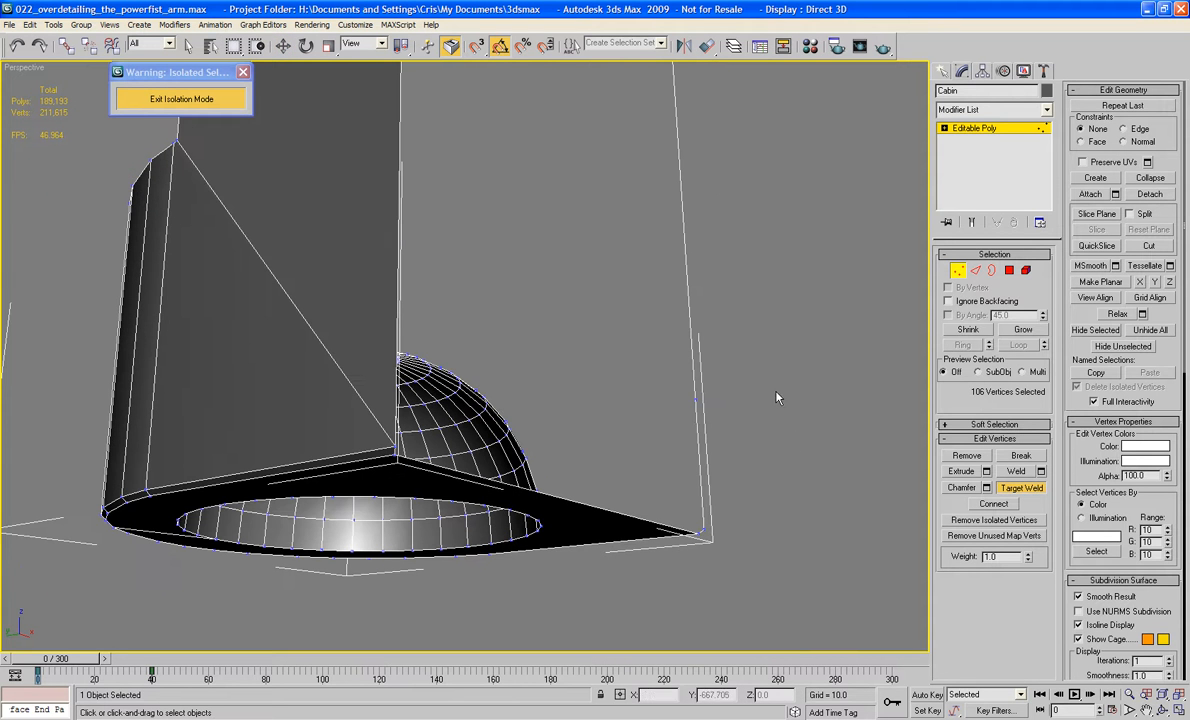
left_click(697, 403)
- Bridge the two short border edges at the upper front corners of the cabin's open front
middle_click_drag(762, 364, 766, 40)
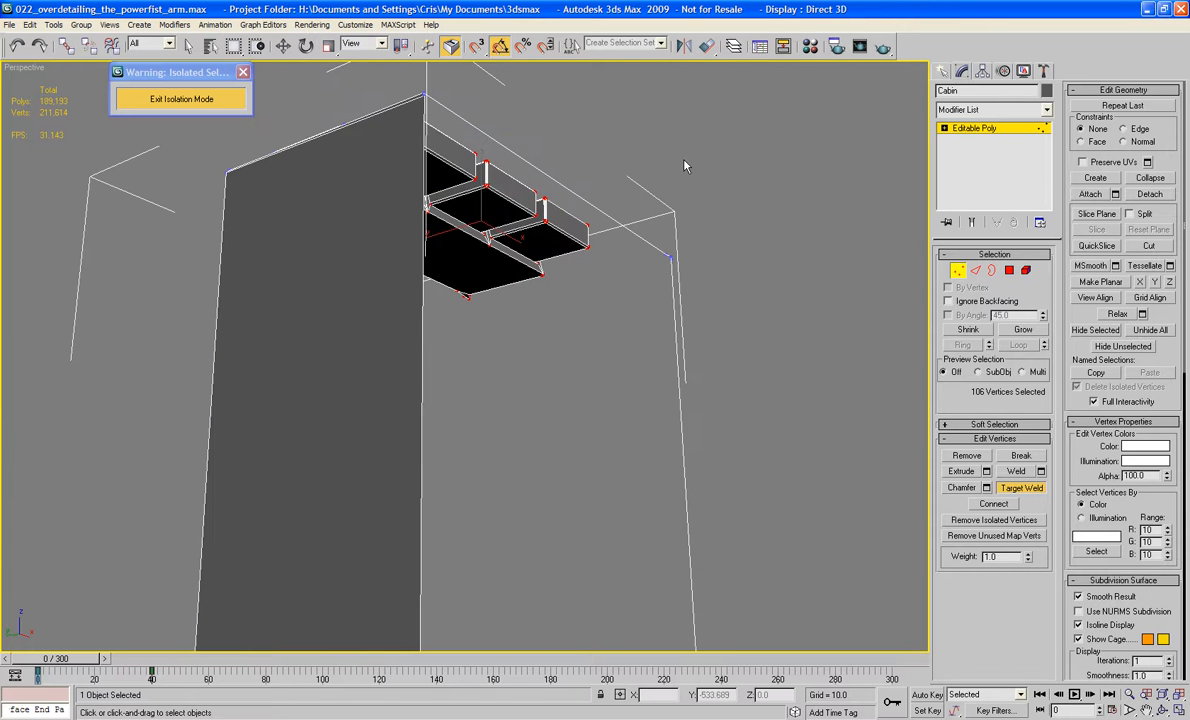
middle_click_drag(701, 337, 676, 429, "alt")
scroll(675, 446, "up", 2)
scroll(675, 449, "up", 2)
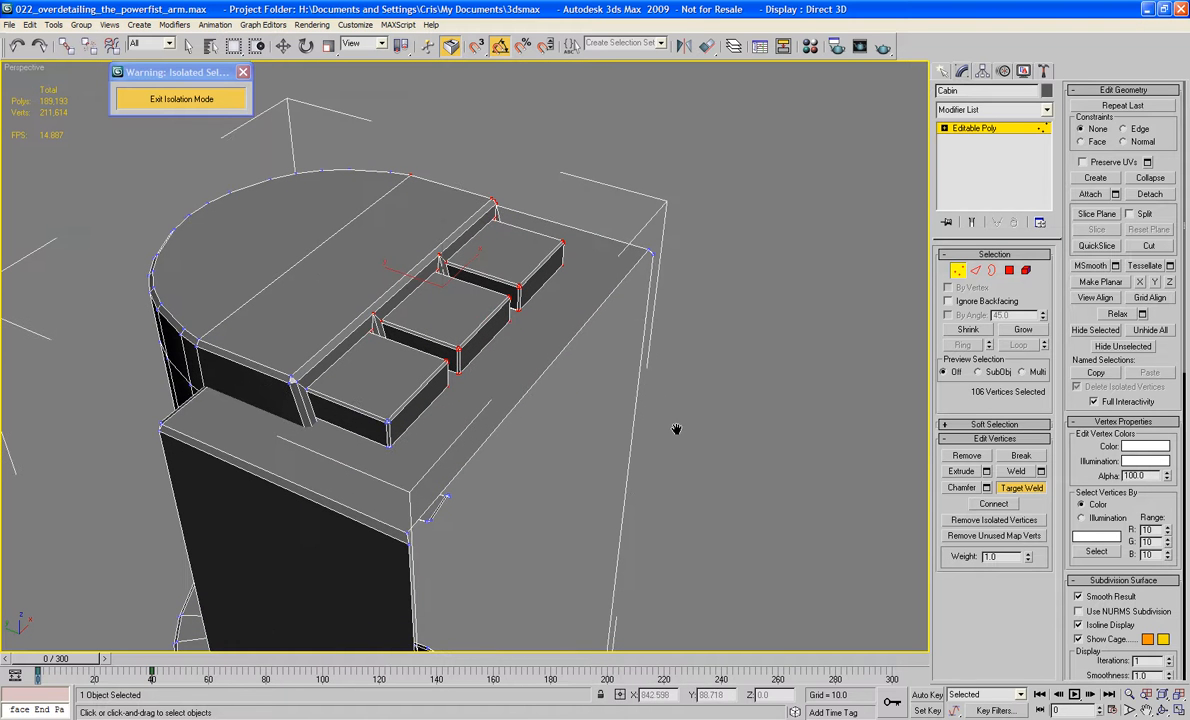
left_click(975, 270, "ctrl")
middle_click_drag(713, 233, 656, 344, "alt")
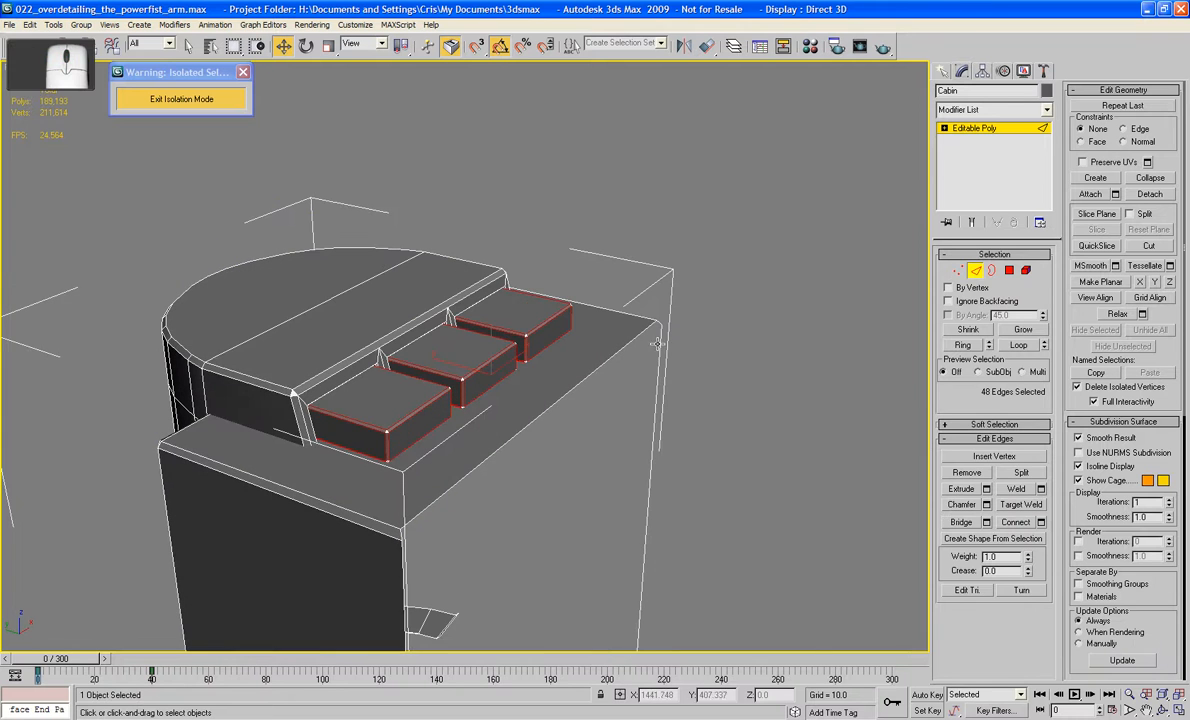
left_click(612, 307)
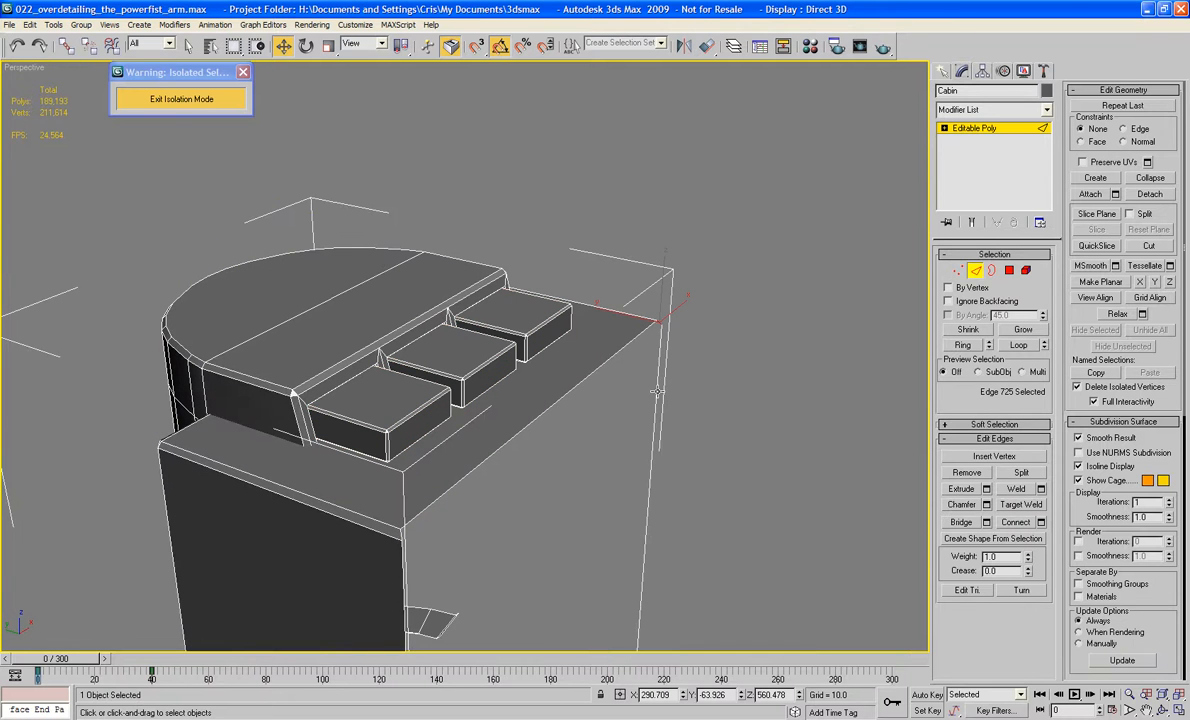
left_click(400, 535, "ctrl")
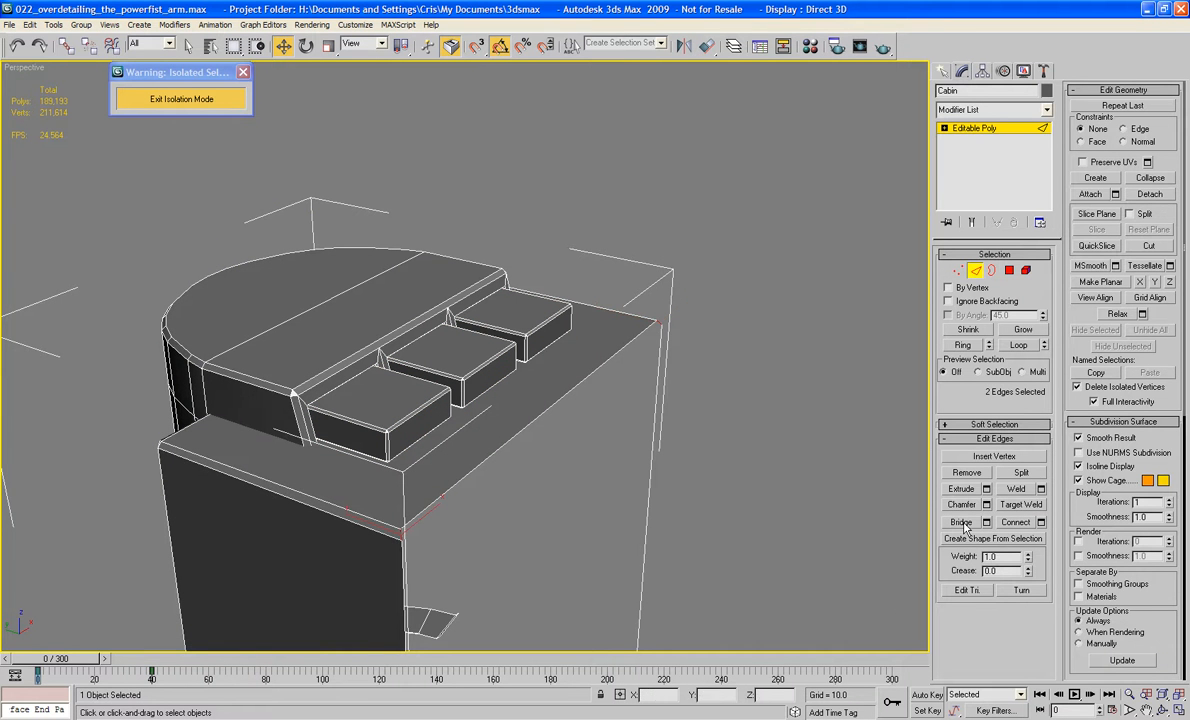
- Bridge the two short border edges at the lower front corners of the cabin's open front
middle_click_drag(568, 501, 623, 337, "alt")
middle_click_drag(443, 539, 438, 170, "alt")
middle_click_drag(464, 360, 462, 252)
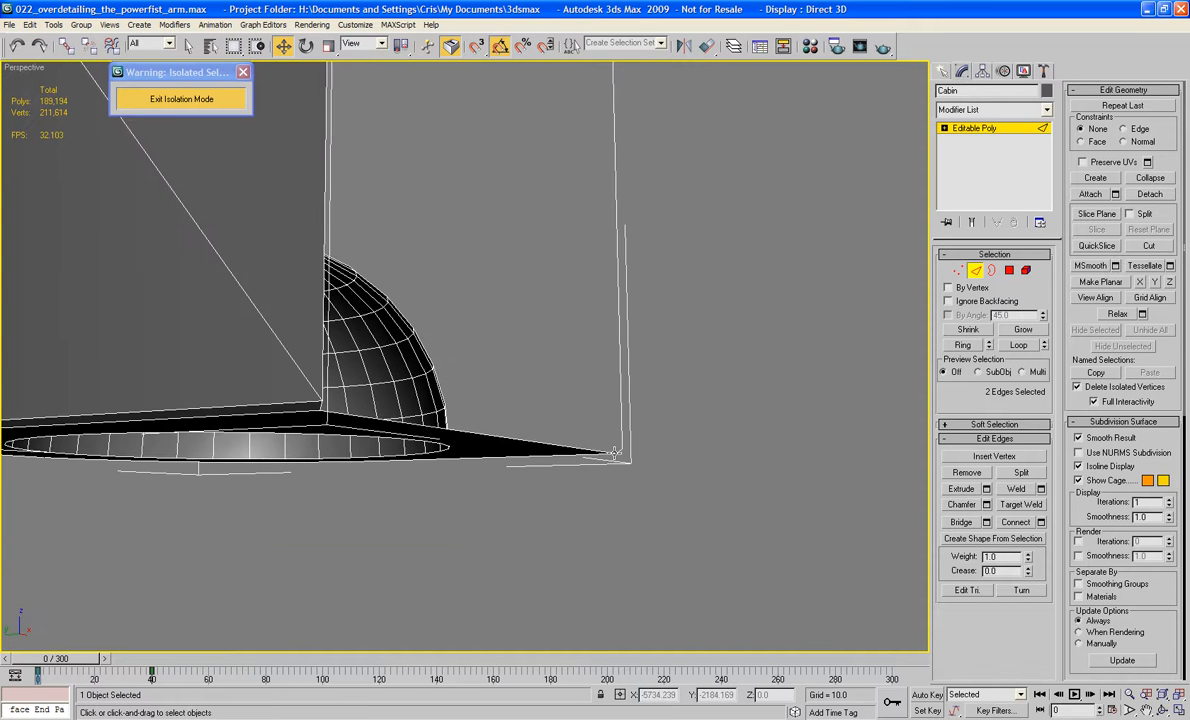
left_click(617, 453)
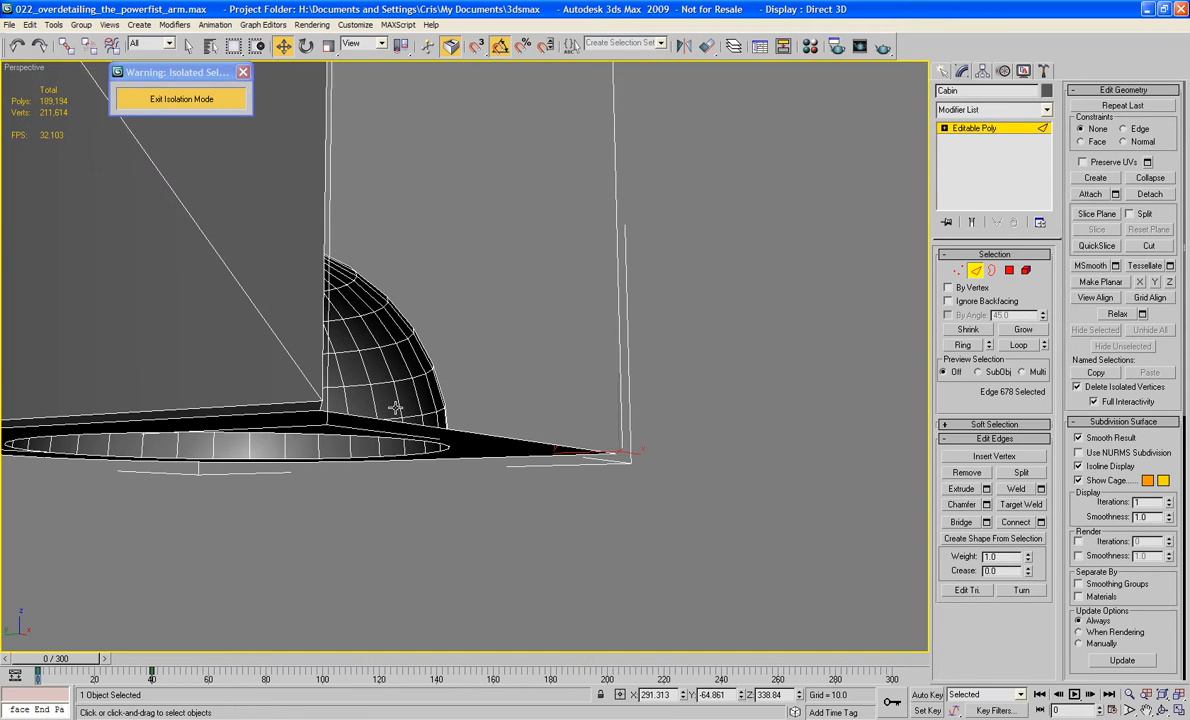
left_click(320, 406, "ctrl")
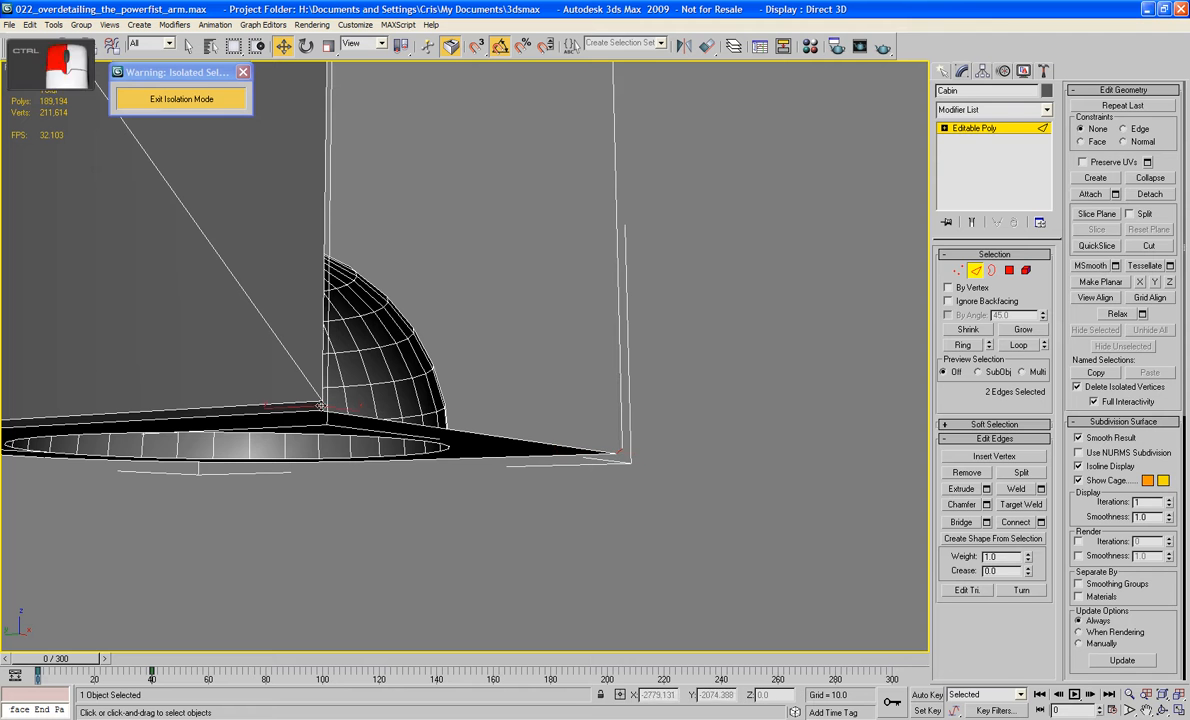
left_click(962, 523)
- Exit isolation to examine the cabin among the surrounding mech parts, and isolate it again
middle_click_drag(712, 256, 473, 323, "alt")
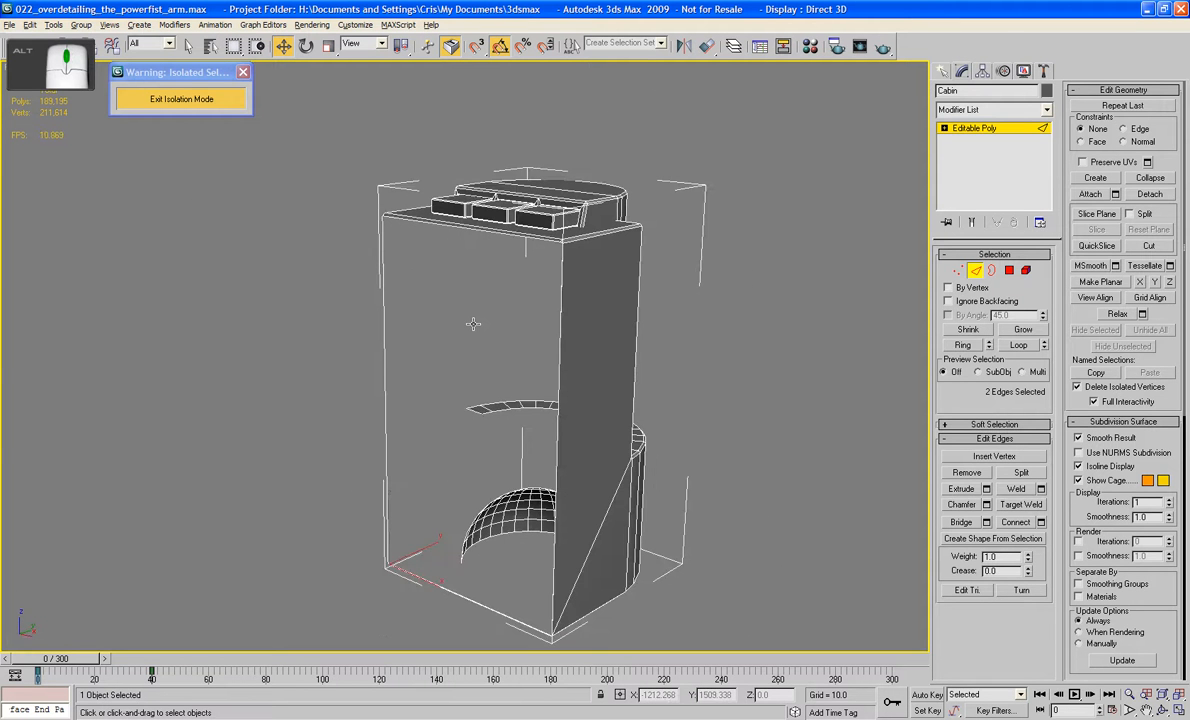
left_click(232, 100)
middle_click_drag(436, 236, 372, 313, "alt")
scroll(370, 312, "up", 6)
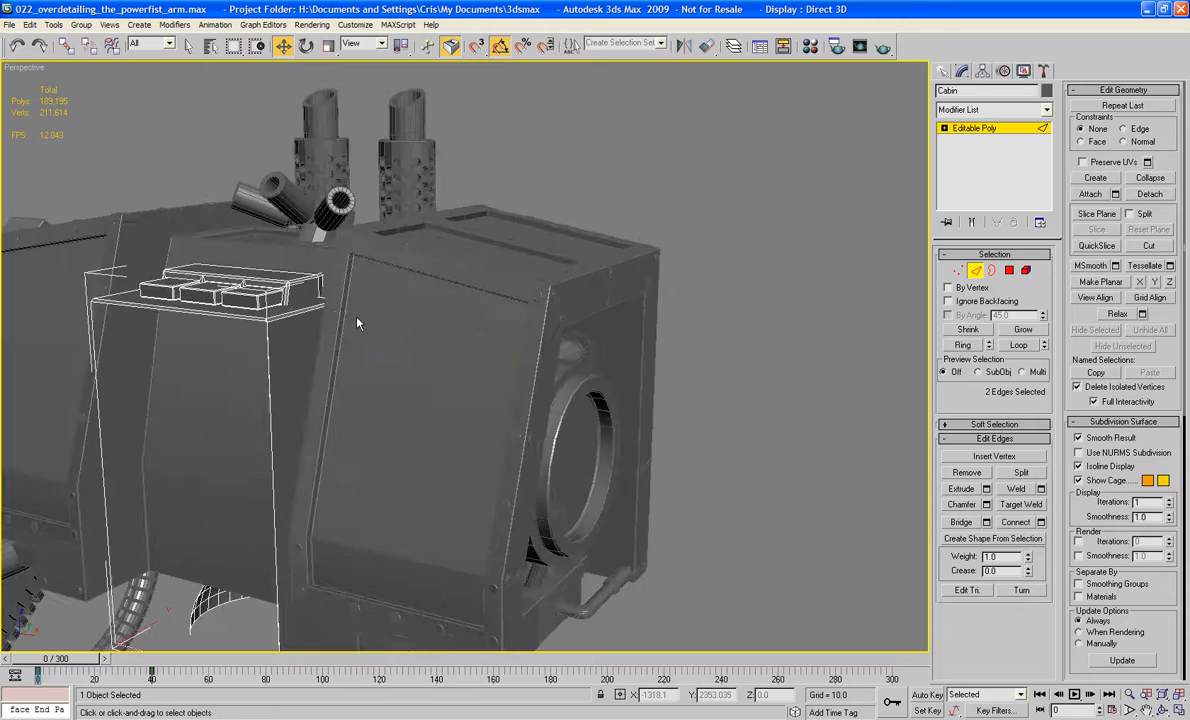
right_click(512, 258)
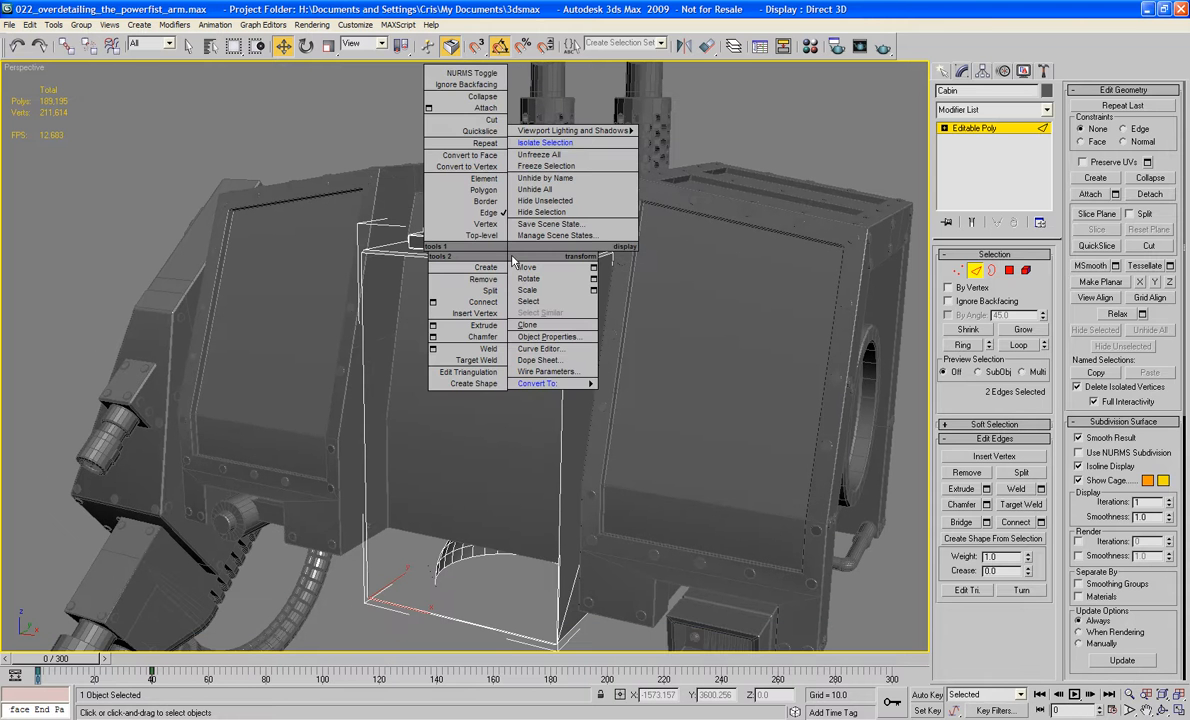
left_click(503, 64)
scroll(538, 238, "down", 3)
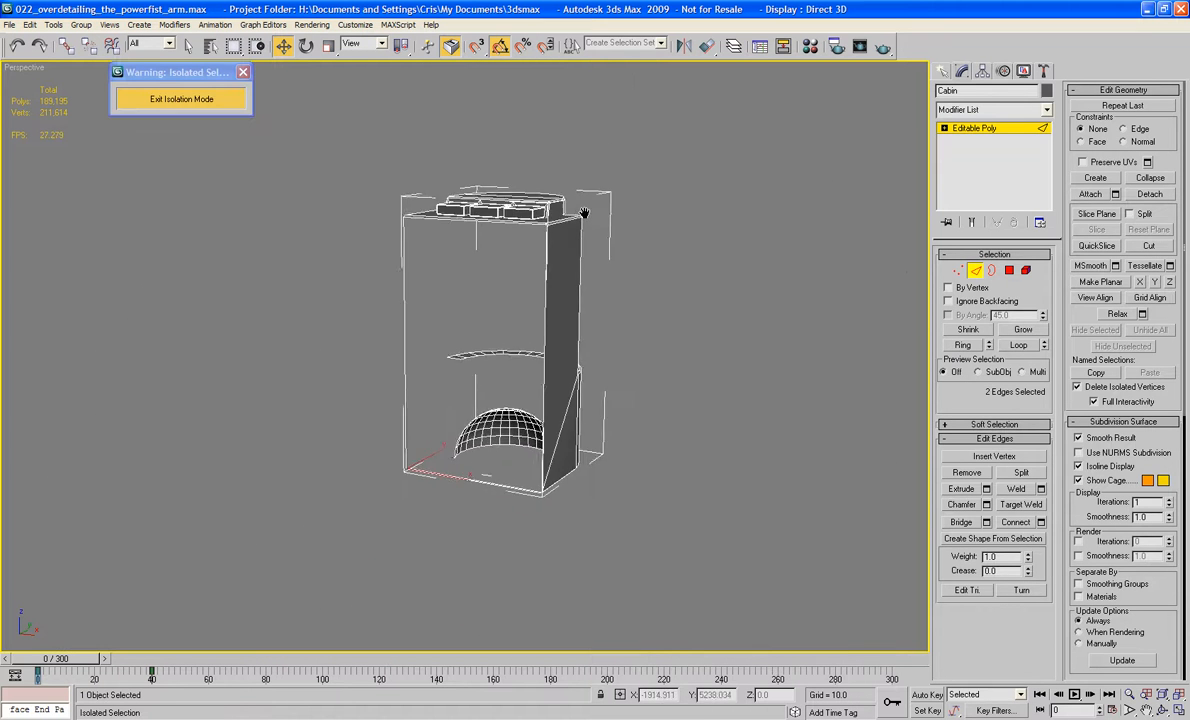
middle_click_drag(576, 220, 626, 205)
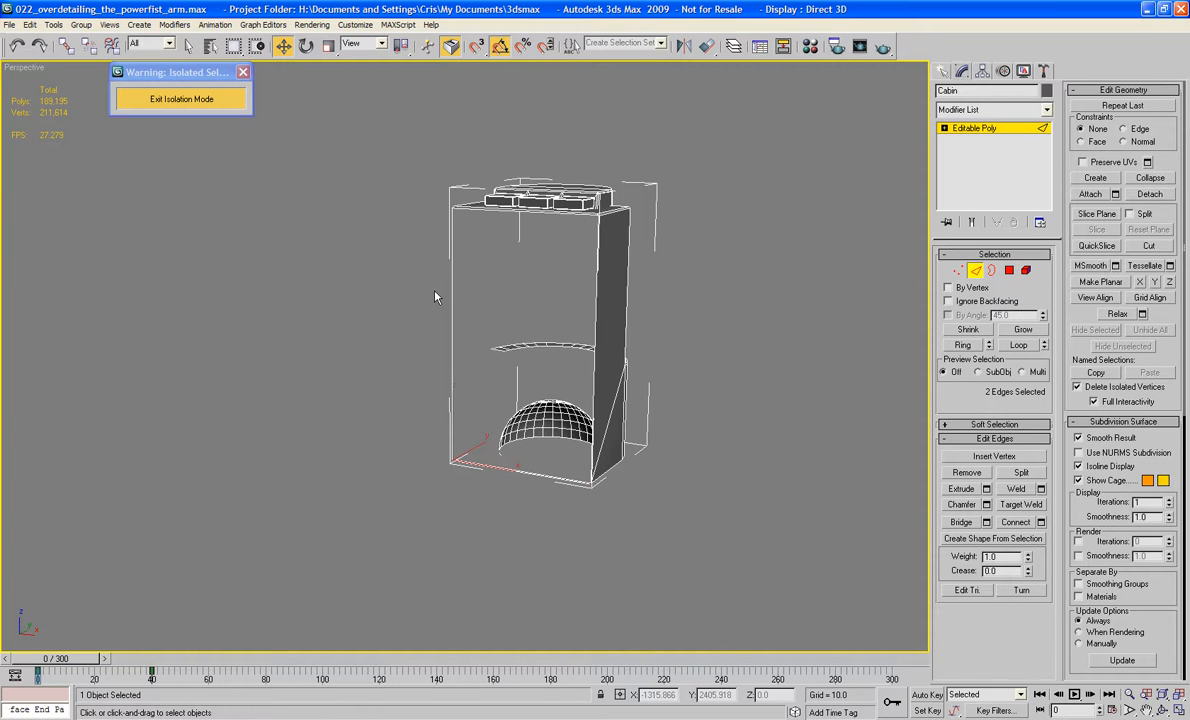
- Bridge the two long vertical edges of the cabin's open front to close it with one large polygon
middle_click_drag(551, 362, 645, 318, "alt")
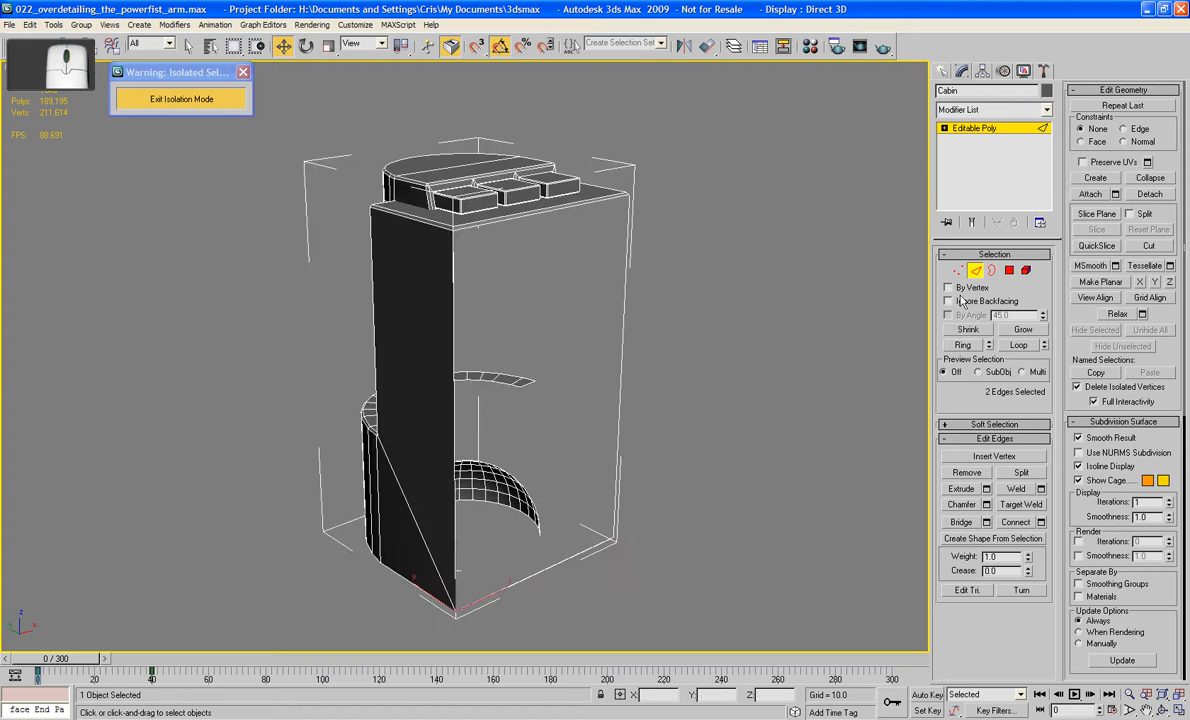
left_click(625, 331)
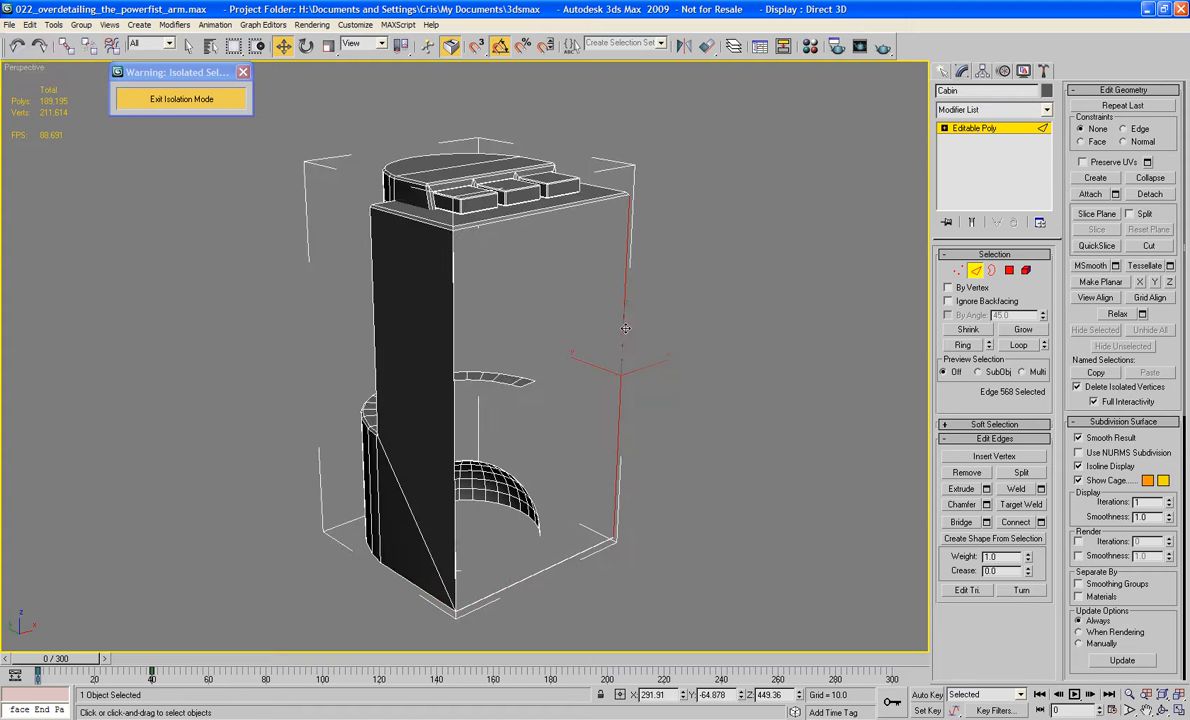
left_click(449, 413, "ctrl")
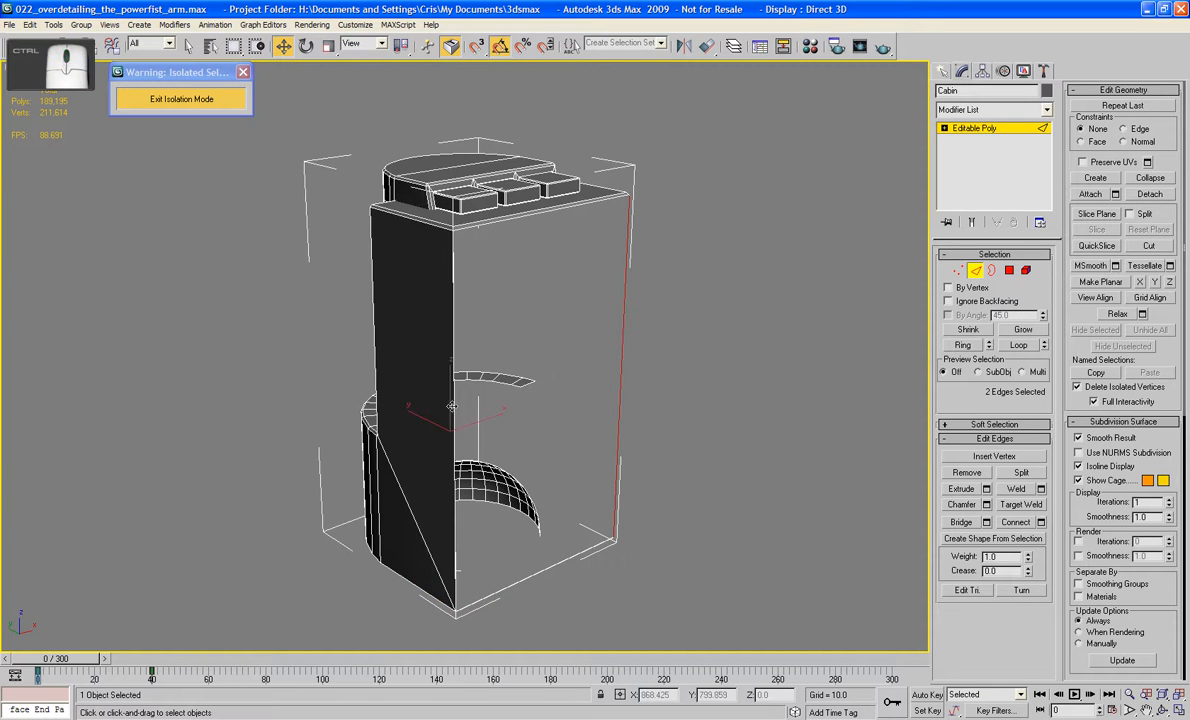
mouse_move(449, 413)
middle_mouse_down("alt")
mouse_move(537, 392)
mouse_move(443, 403)
middle_mouse_up("alt")
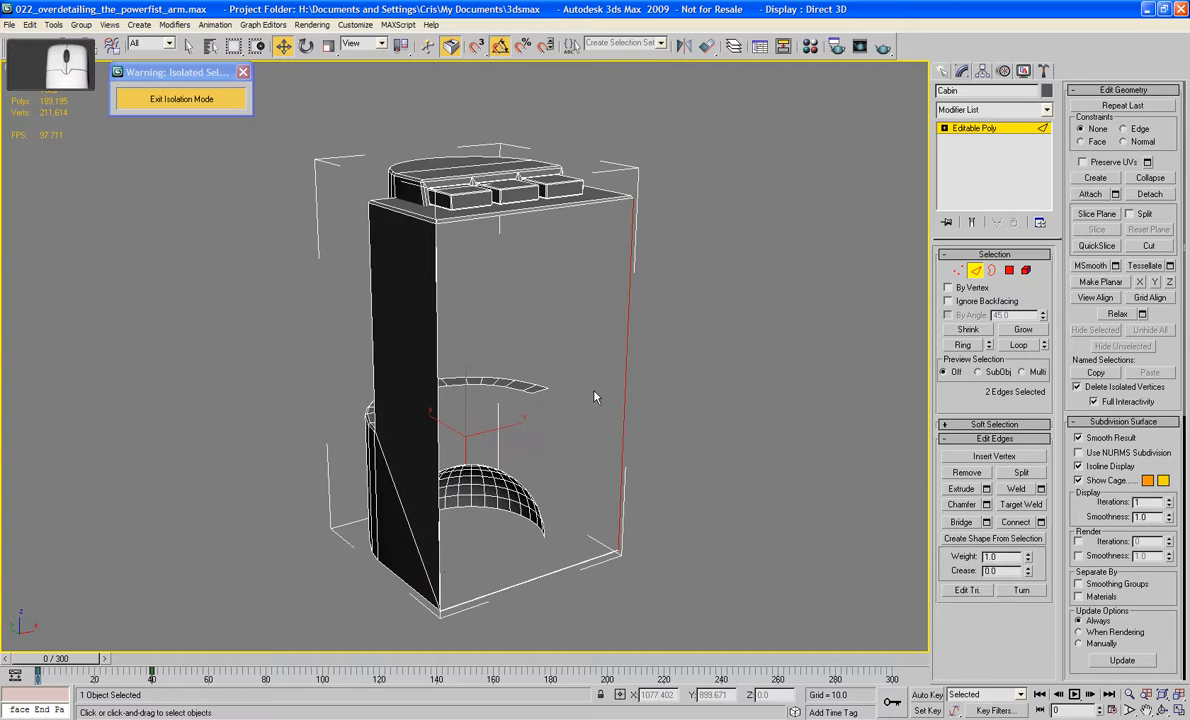
middle_click_drag(594, 391, 667, 361, "alt")
left_click(667, 361)
left_click(498, 410)
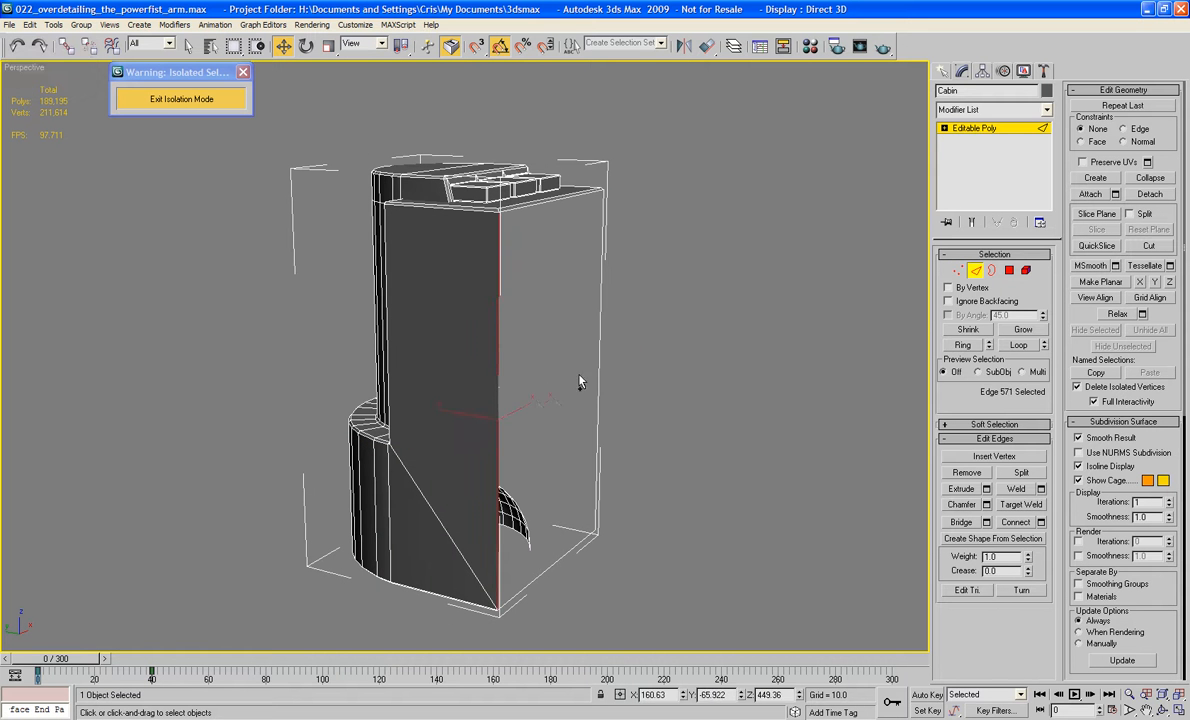
left_click(599, 375, "ctrl")
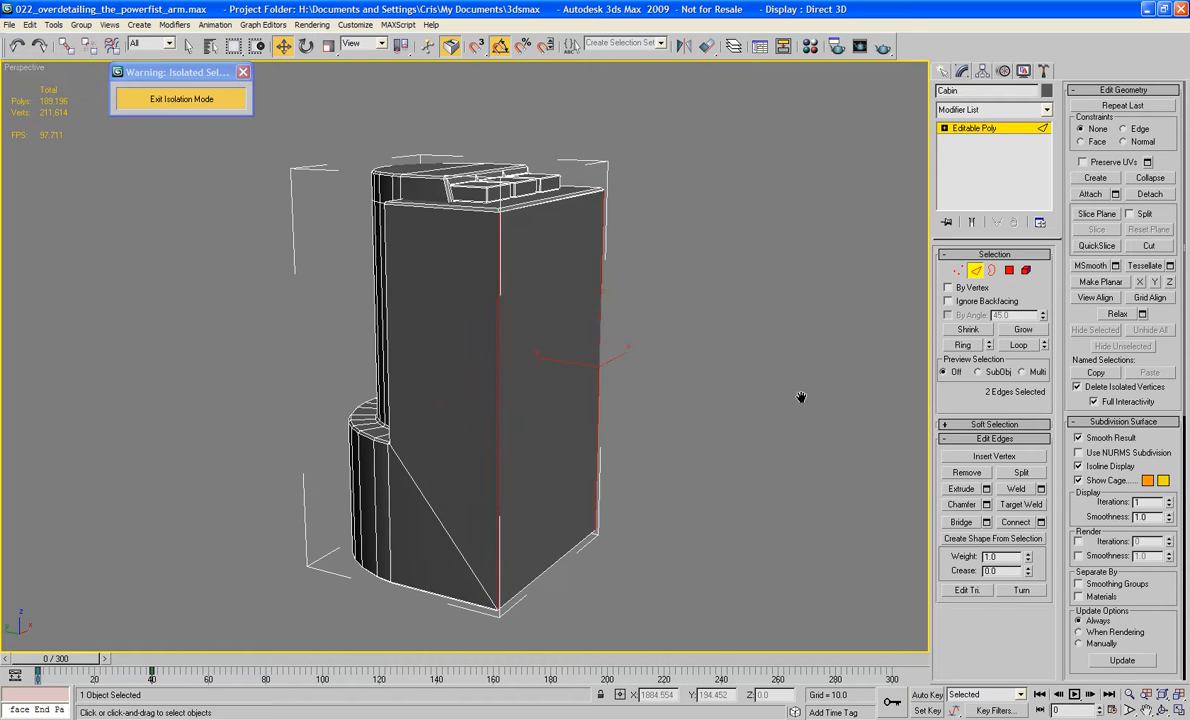
- Connect the two vertical front edges with two segments and scale the middle front polygon to 141% along Z
middle_click_drag(797, 398, 826, 347, "alt")
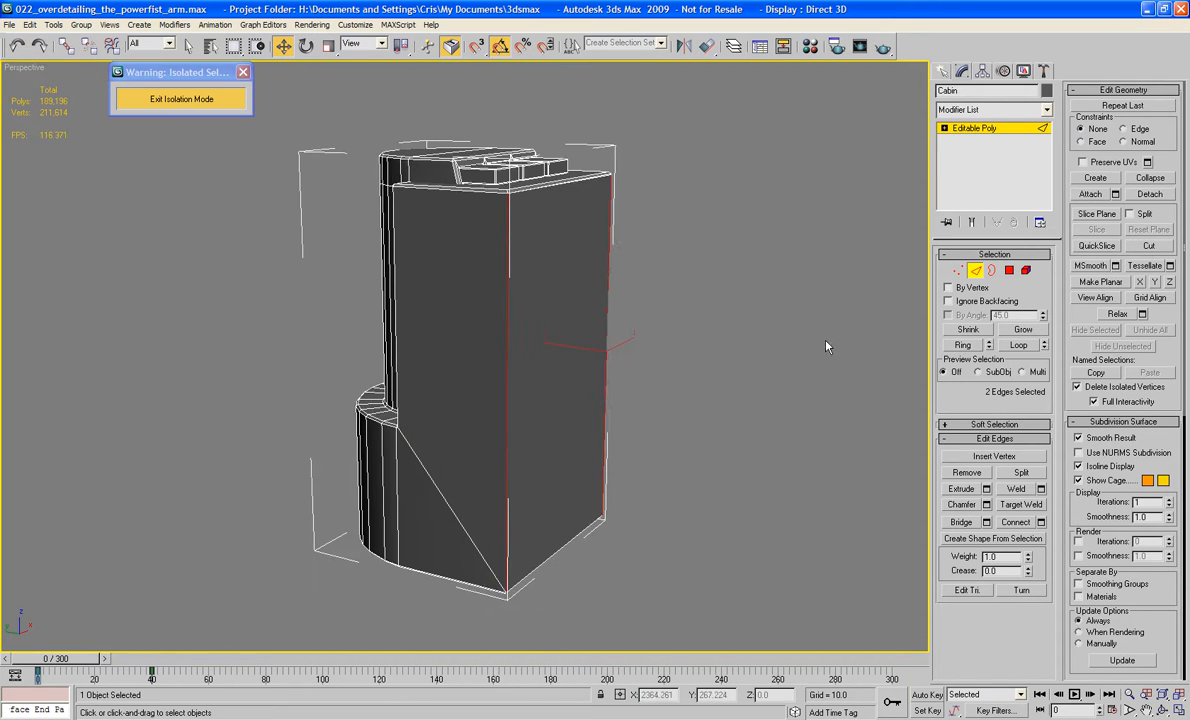
left_click(1015, 522)
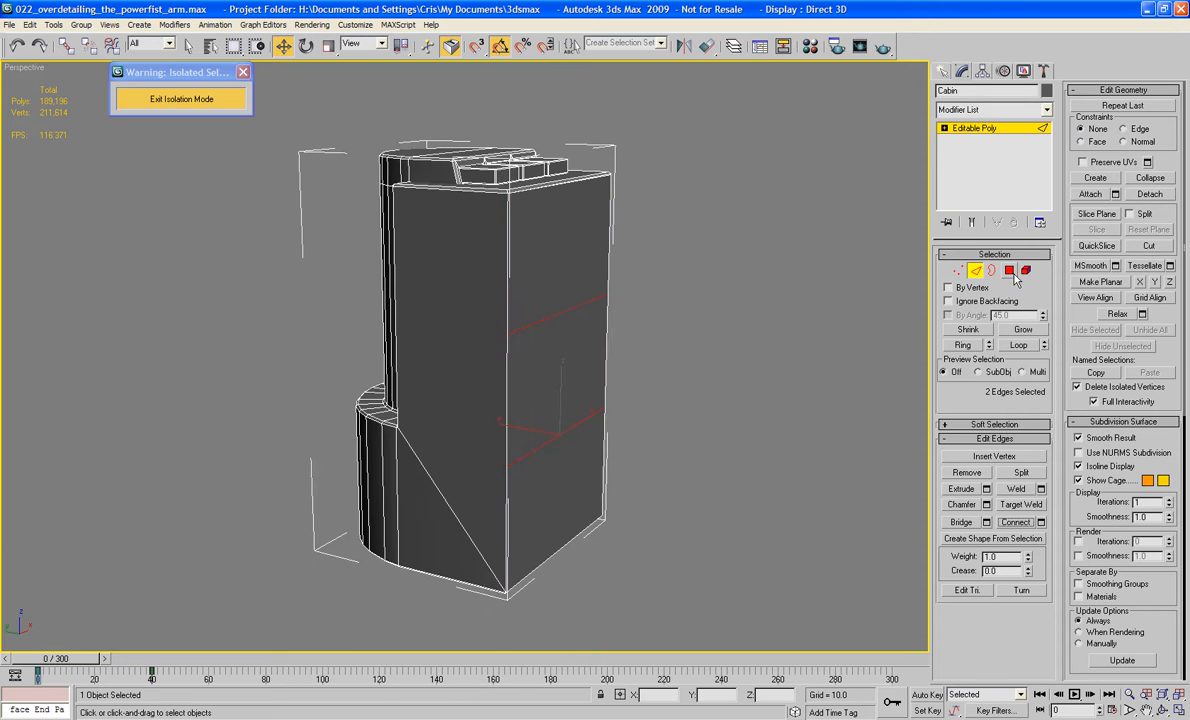
key("4")
left_click(559, 387)
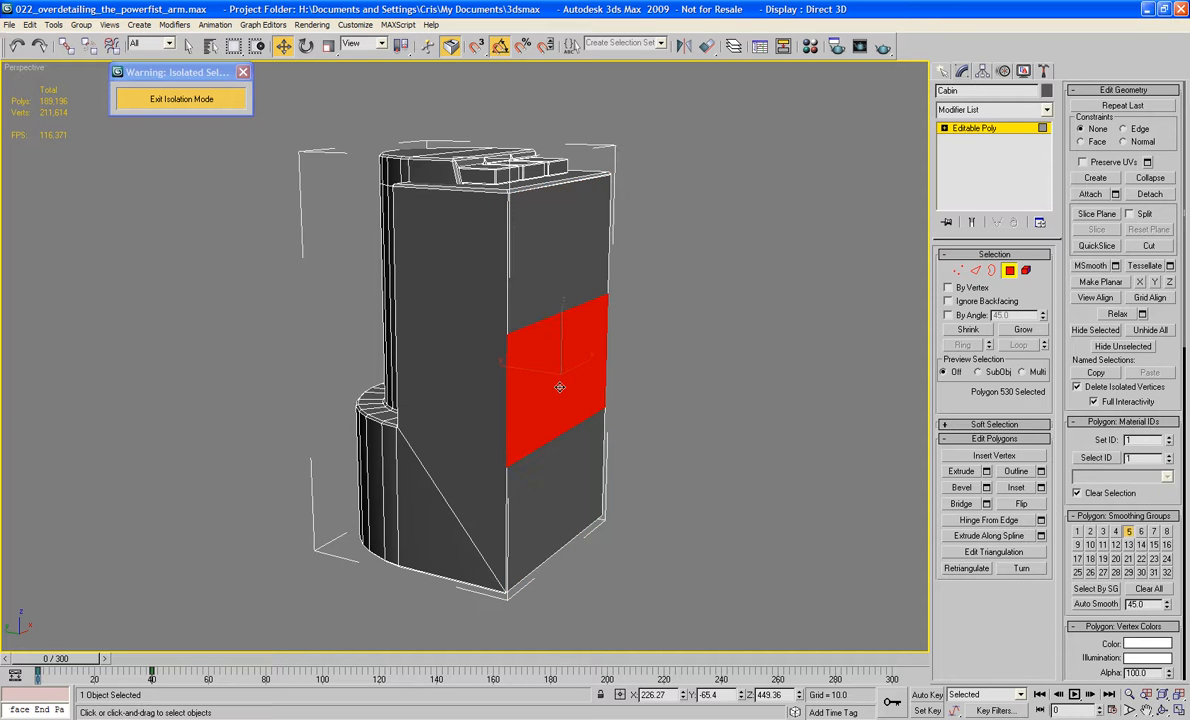
left_click(328, 52)
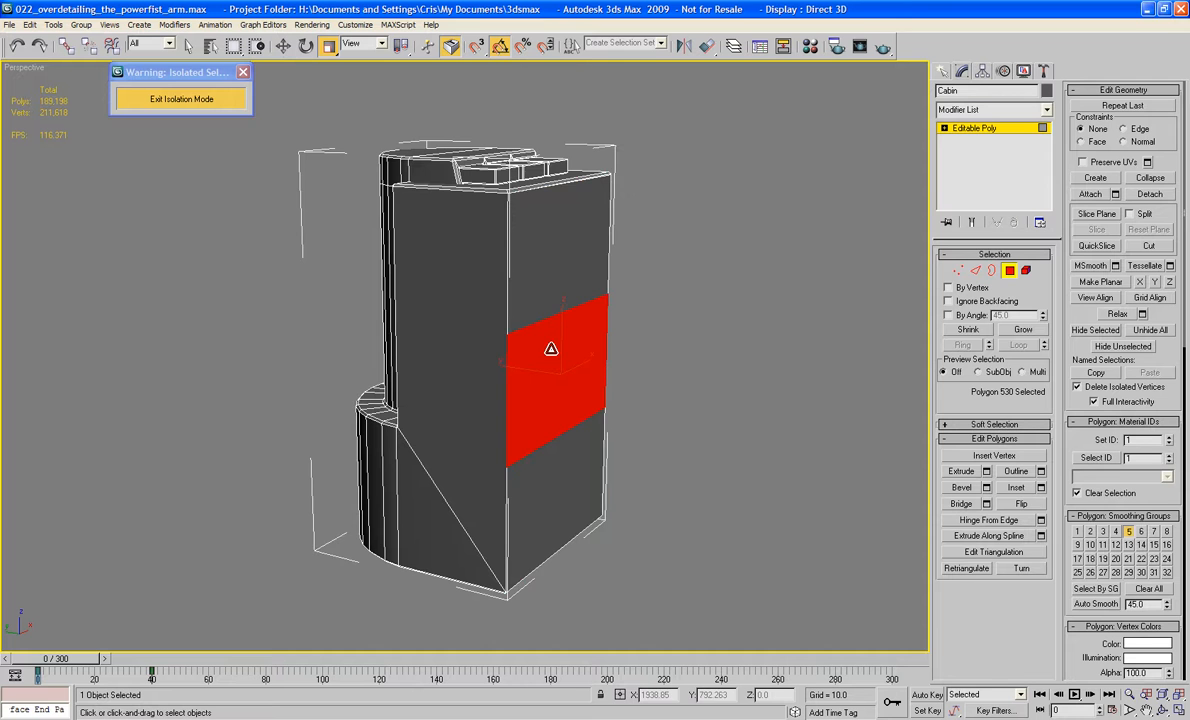
middle_click_drag(550, 323, 566, 351, "alt")
left_click_drag(565, 316, 563, 297)
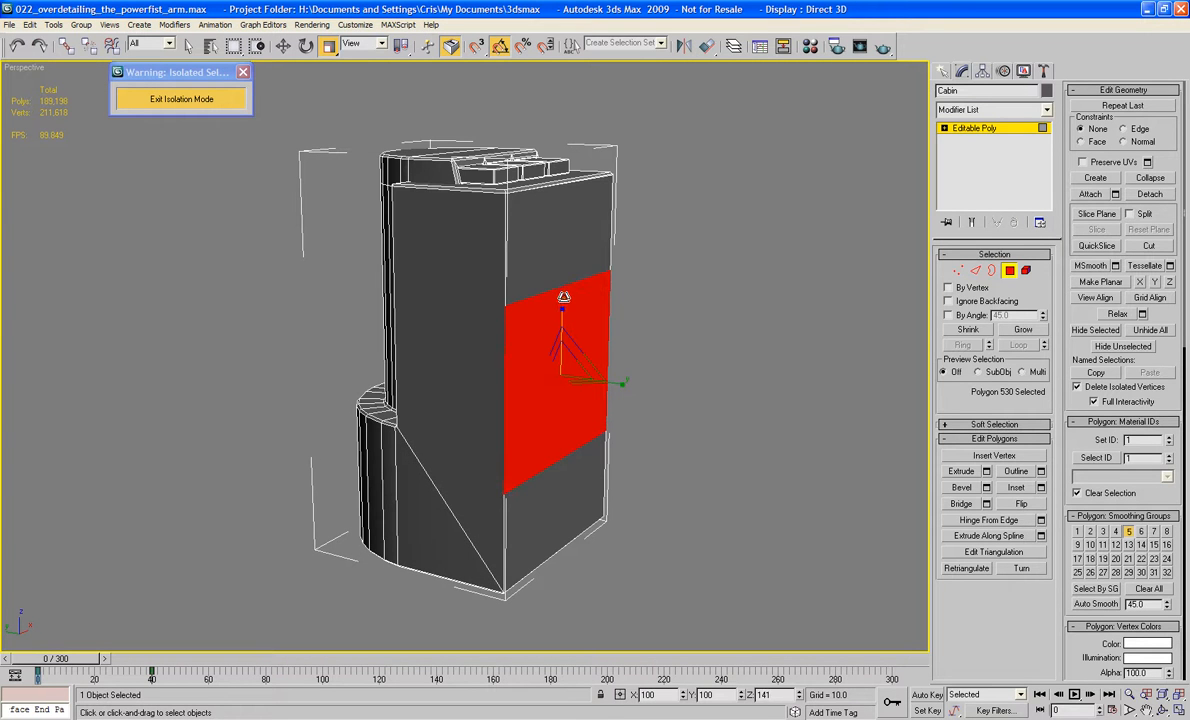
left_click(742, 294)
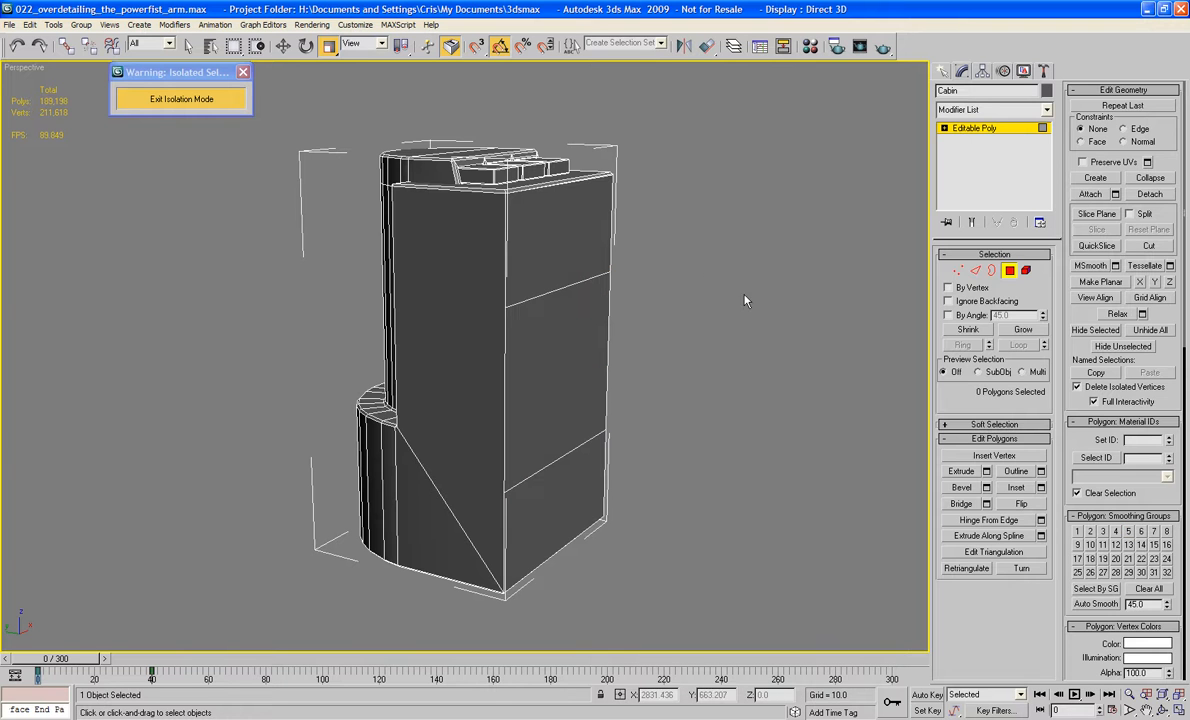
- Connect the middle front polygon's upper and lower edges with one segment to split it vertically in half
left_click(980, 273)
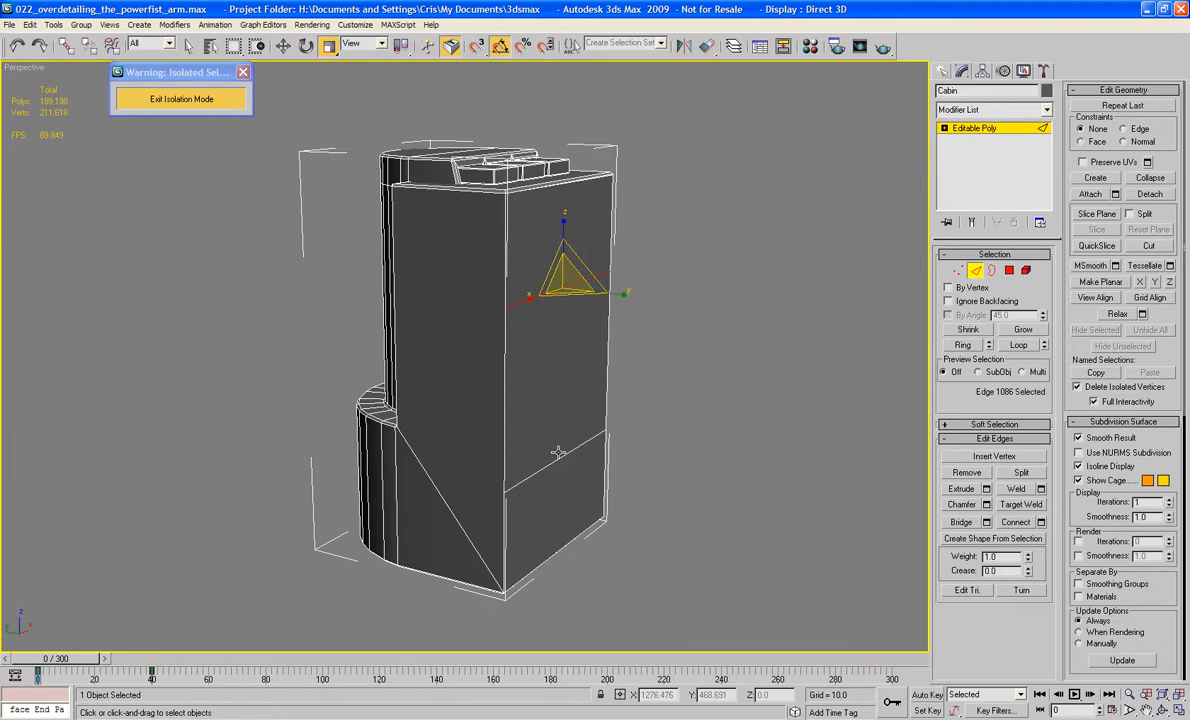
left_click(555, 463, "ctrl")
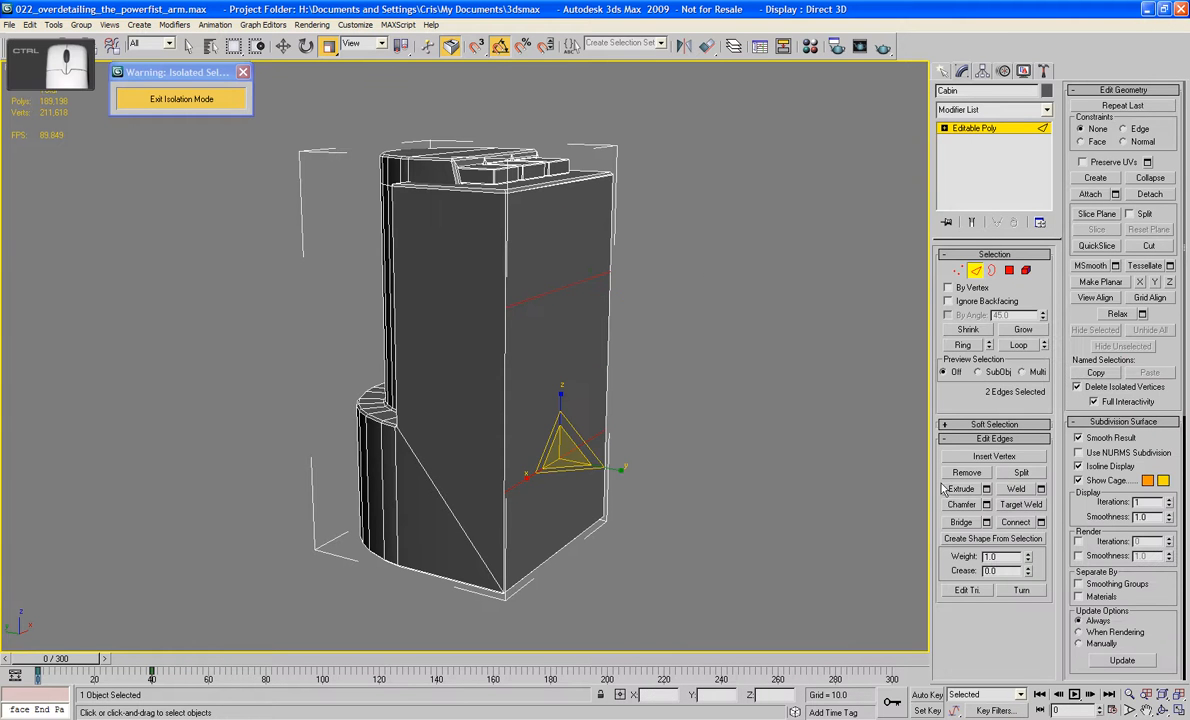
left_click(1040, 522)
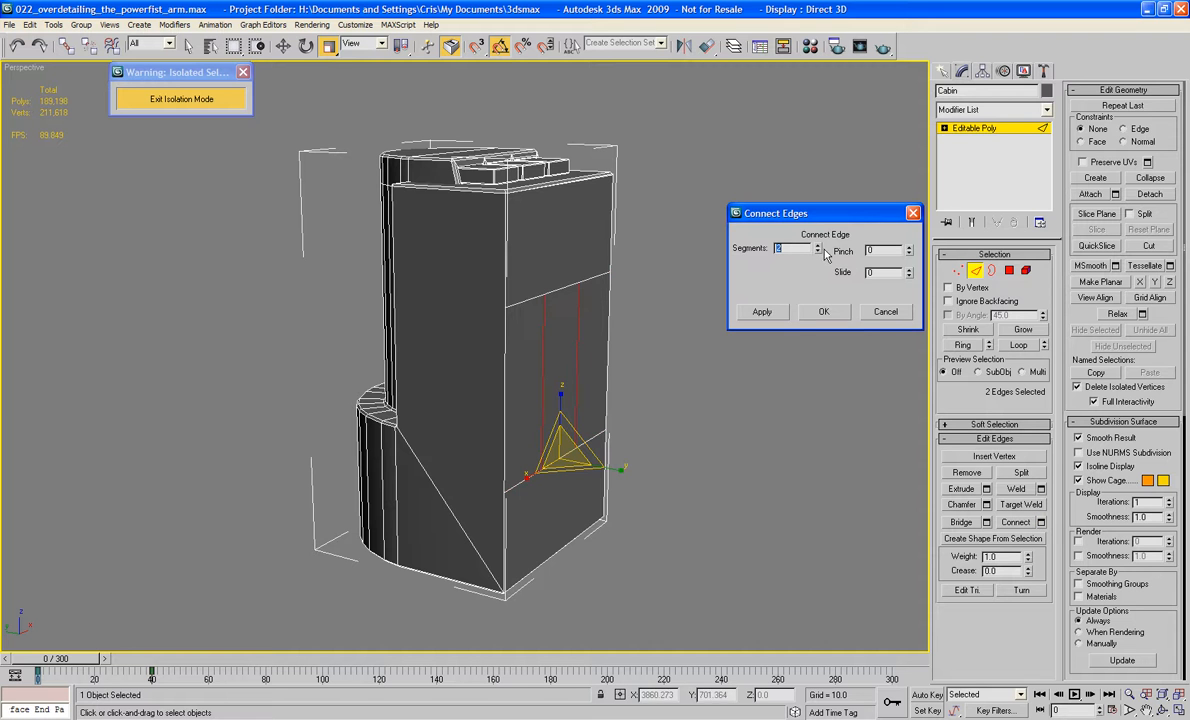
left_click(823, 312)
- Delete the half of the middle front panel that adjoins the cabin's dark flat side wall
middle_click_drag(698, 286, 700, 330, "alt")
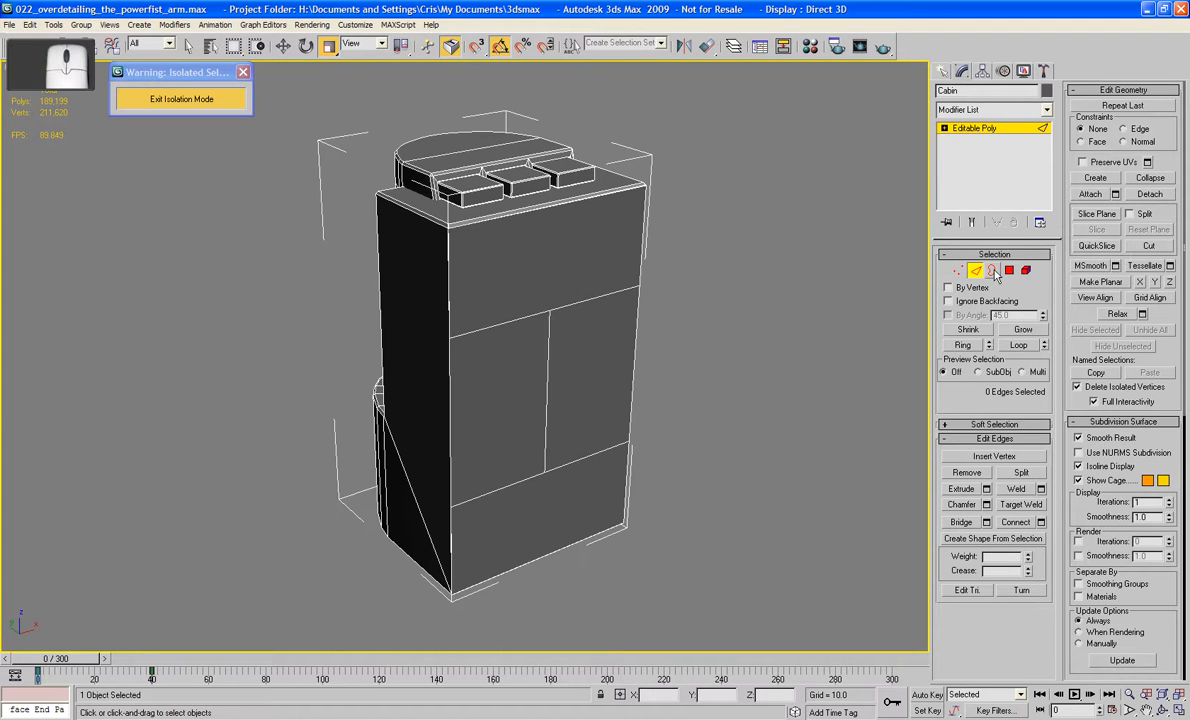
left_click(1009, 270)
left_click(488, 392)
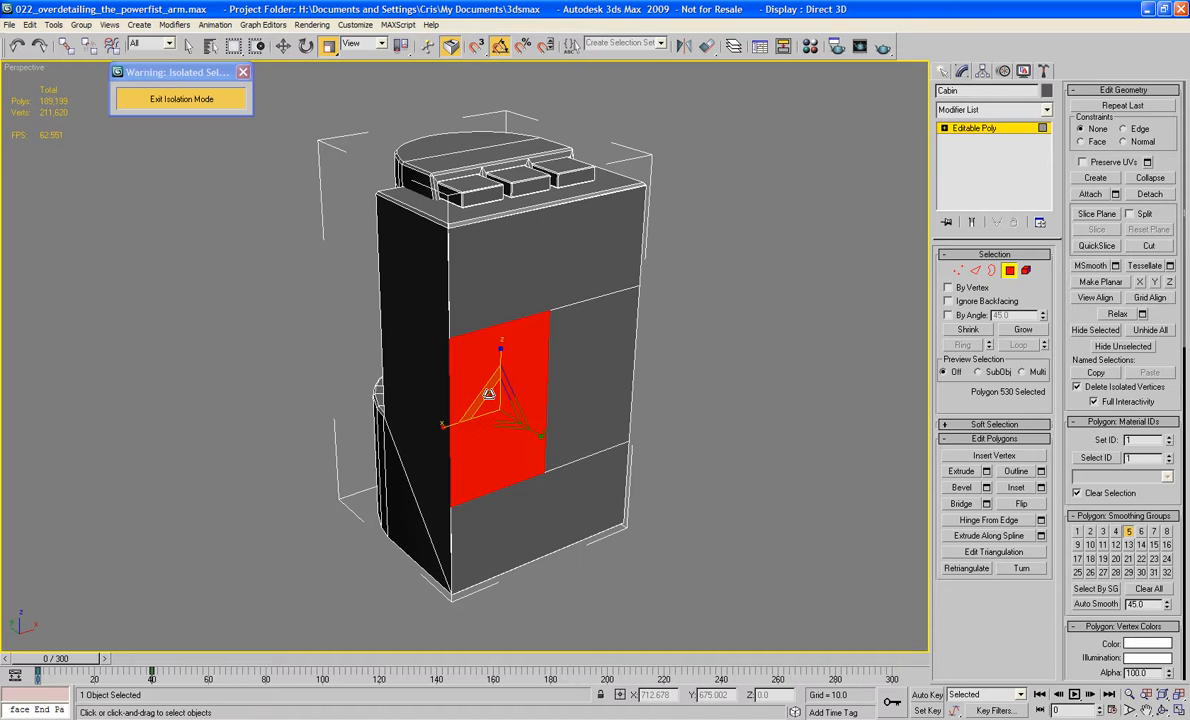
key("Delete")
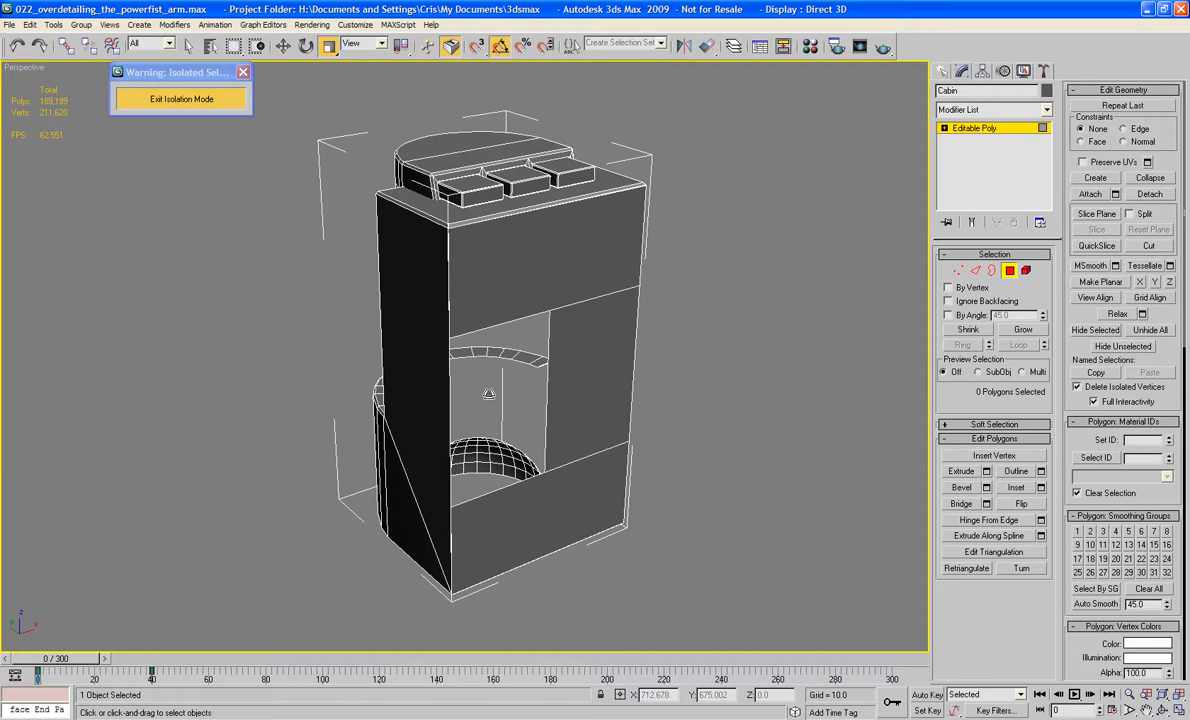
- Hinge the remaining middle front polygon 180 degrees about its inner vertical edge, using 12 segments
left_click(606, 340)
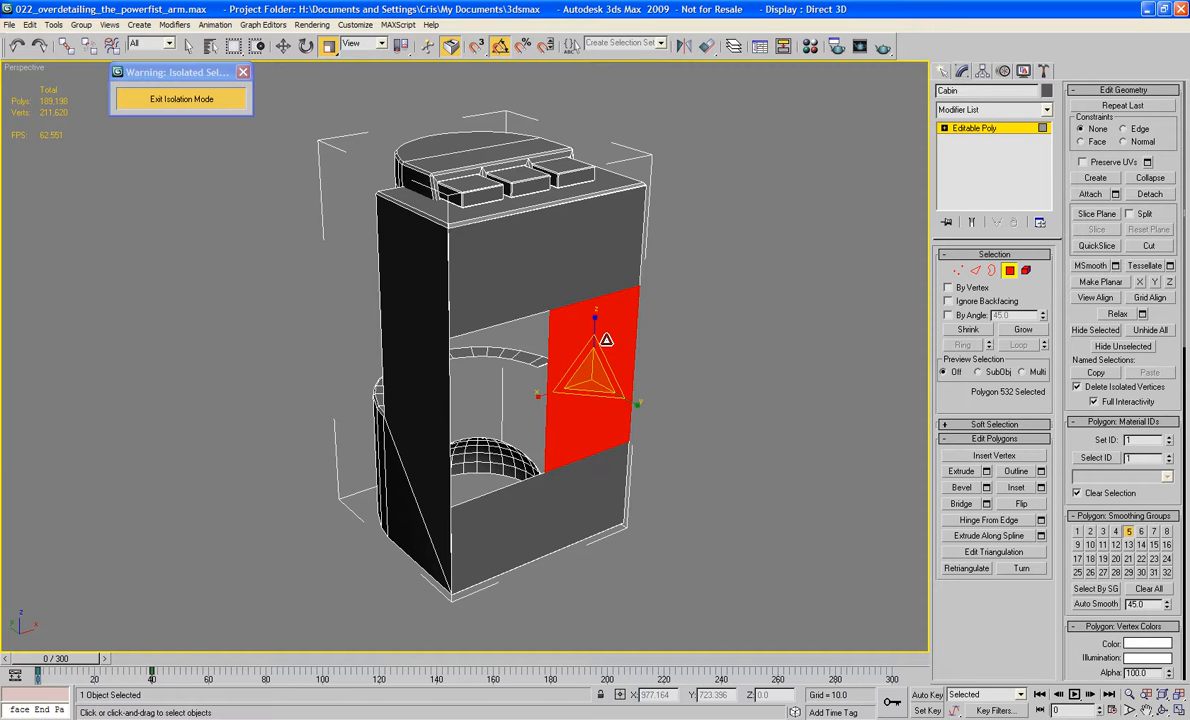
middle_click_drag(606, 340, 643, 309, "alt")
scroll(648, 297, "up", 3)
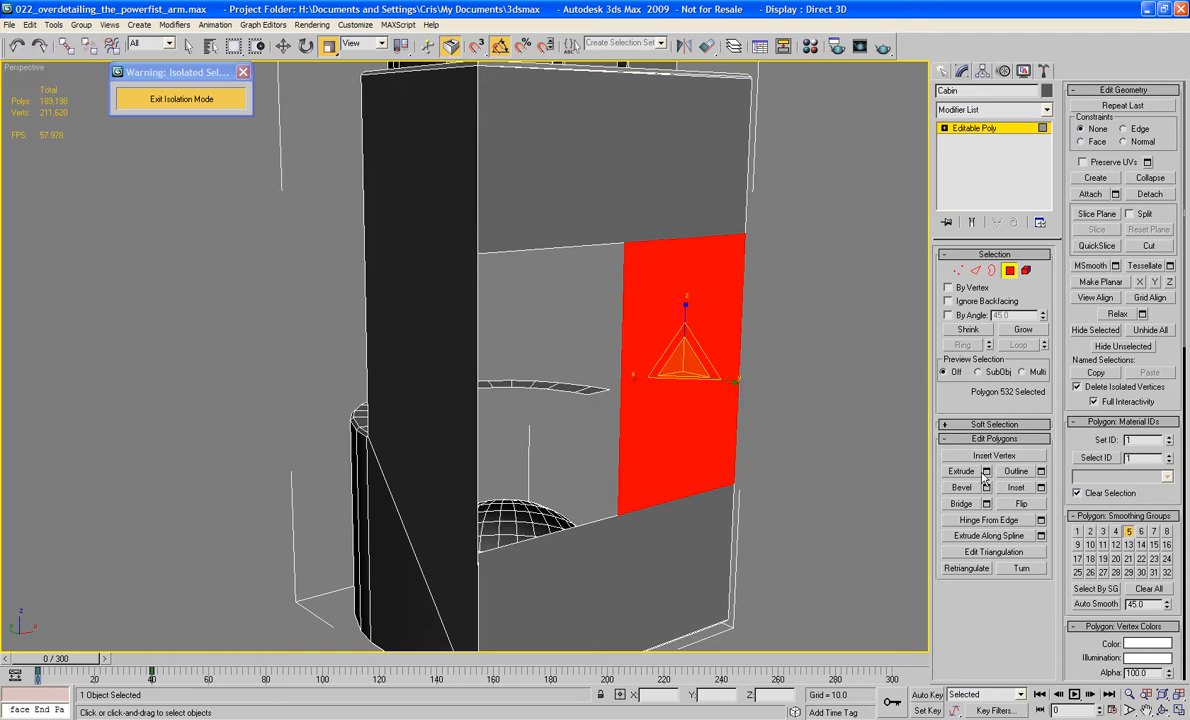
left_click(1040, 520)
left_click(812, 304)
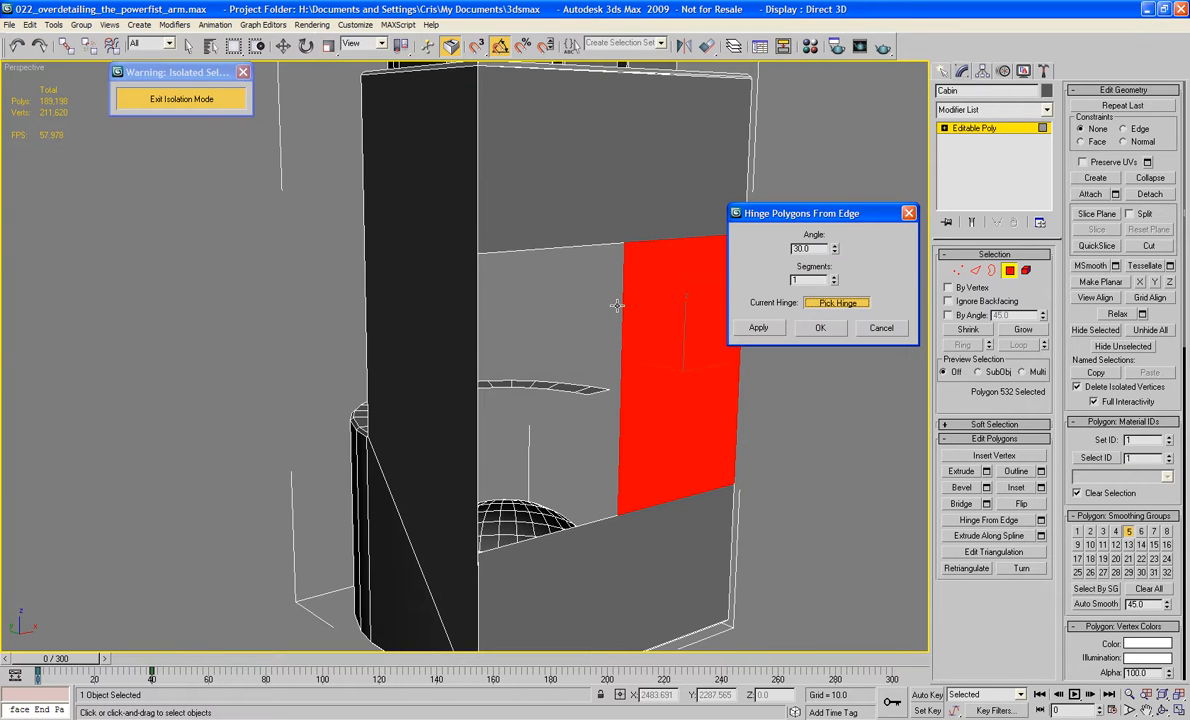
left_click(619, 308)
left_click(810, 246)
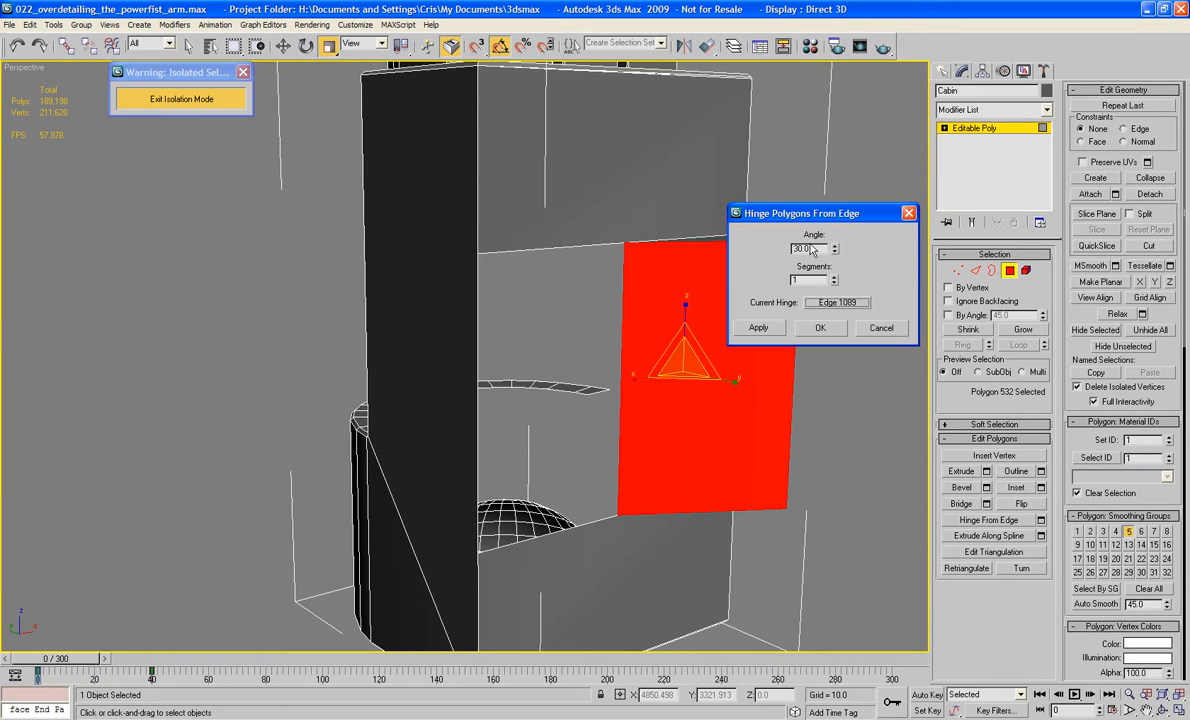
type("180")
key("Tab")
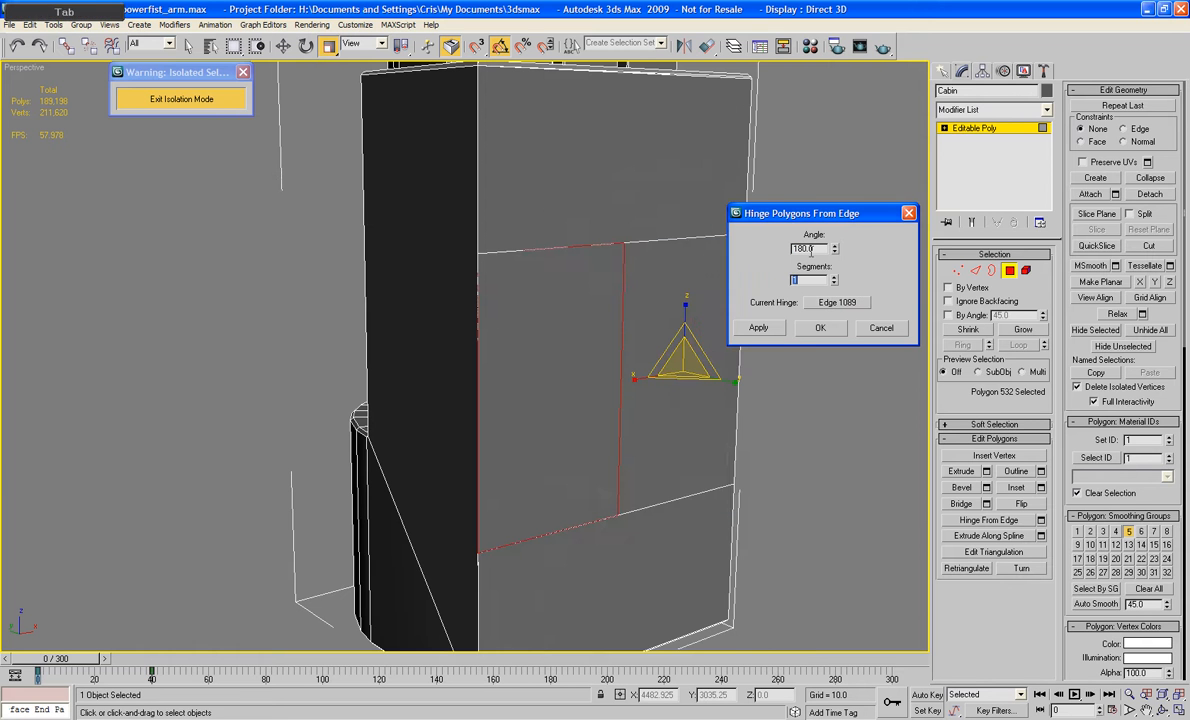
type("12")
key("Tab")
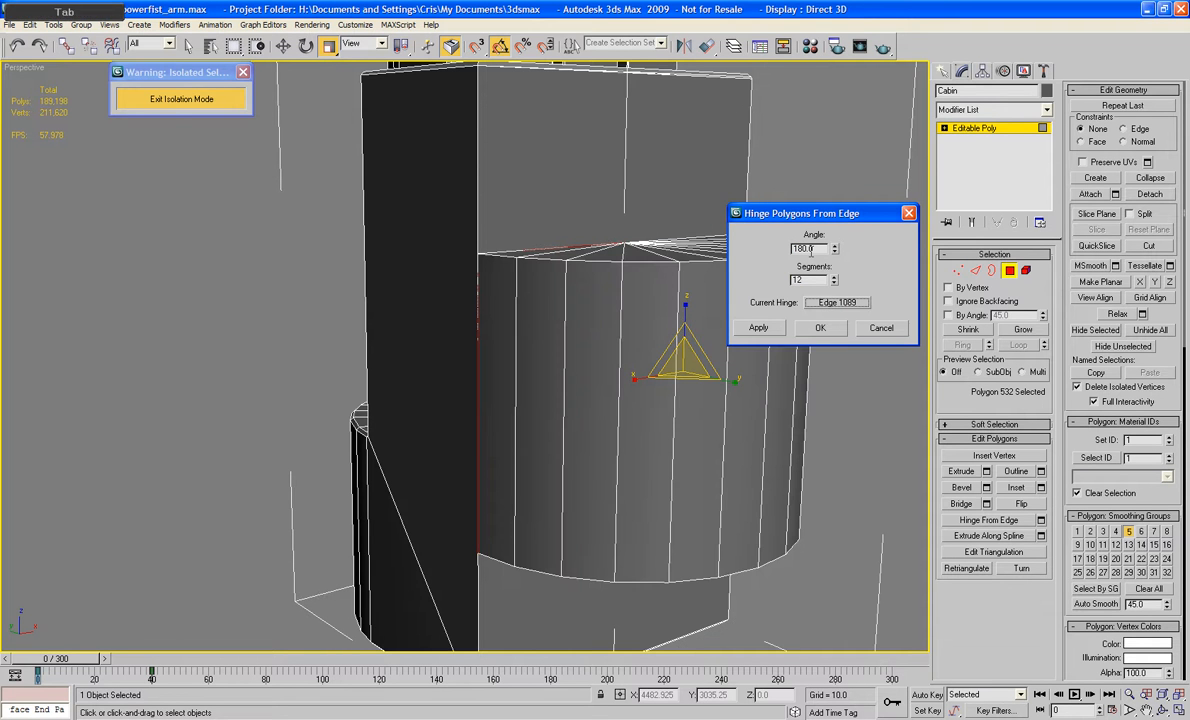
- Reduce the hinge to 11 segments, apply it, and delete the polygon left selected at the end of the sweep
middle_click_drag(664, 443, 591, 452, "alt")
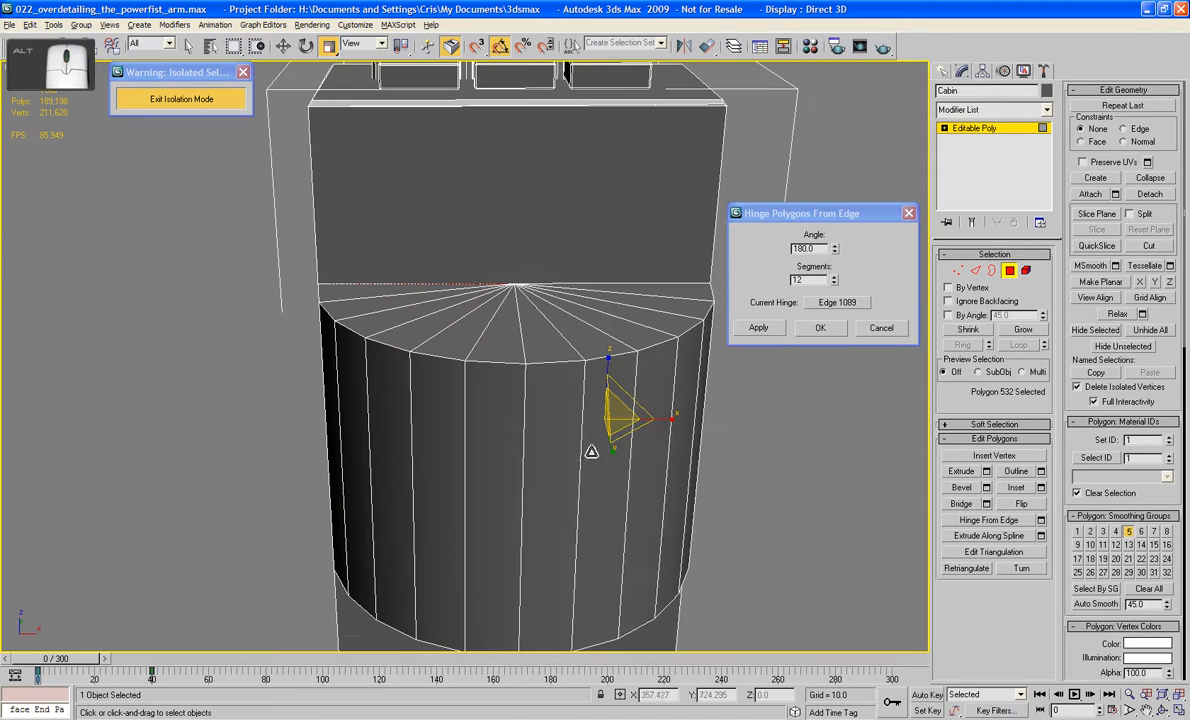
left_click(836, 284)
middle_click_drag(476, 342, 470, 383, "alt")
right_click(484, 410)
mouse_move(530, 545)
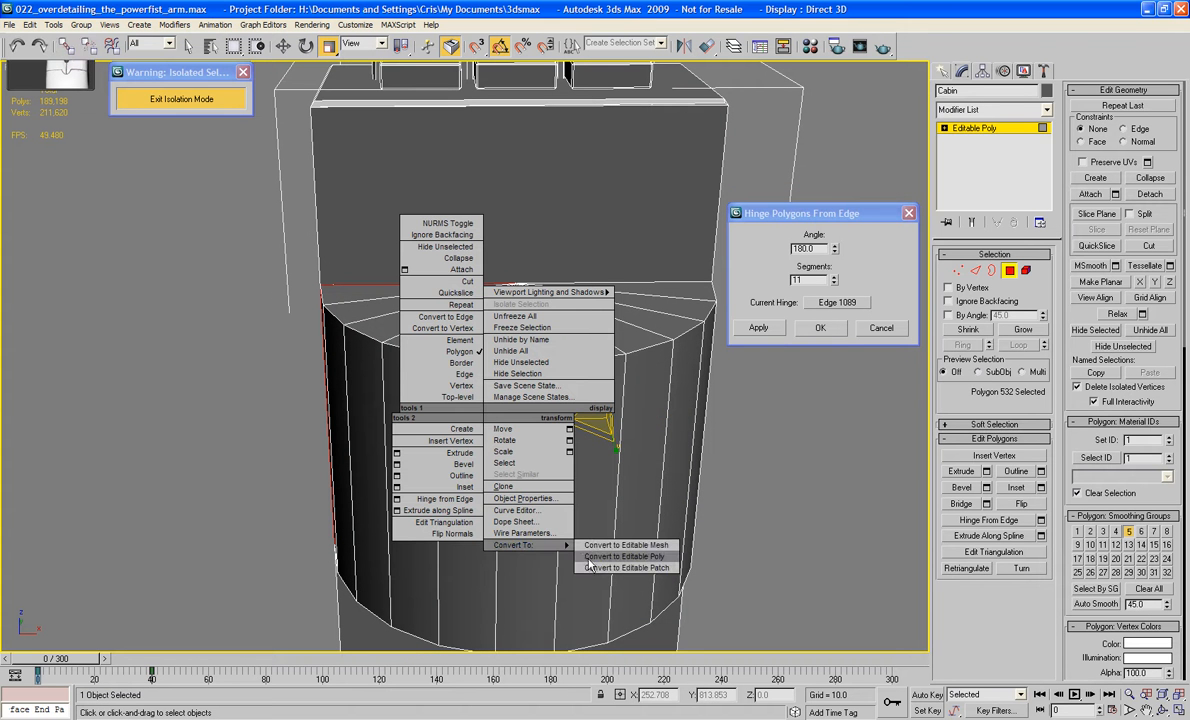
left_click(820, 327)
key("Delete")
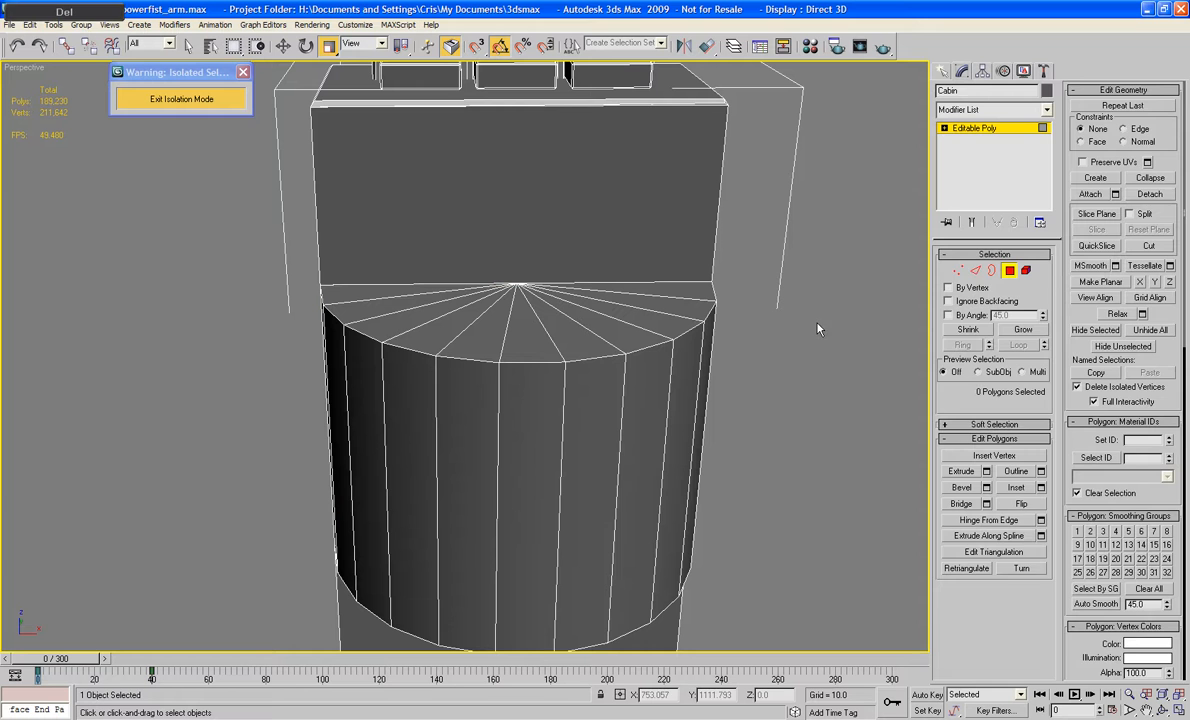
- Weld all of the cabin's vertices with a threshold of 0.1 and clear the vertex selection
left_click(959, 272)
key("ctrl+a")
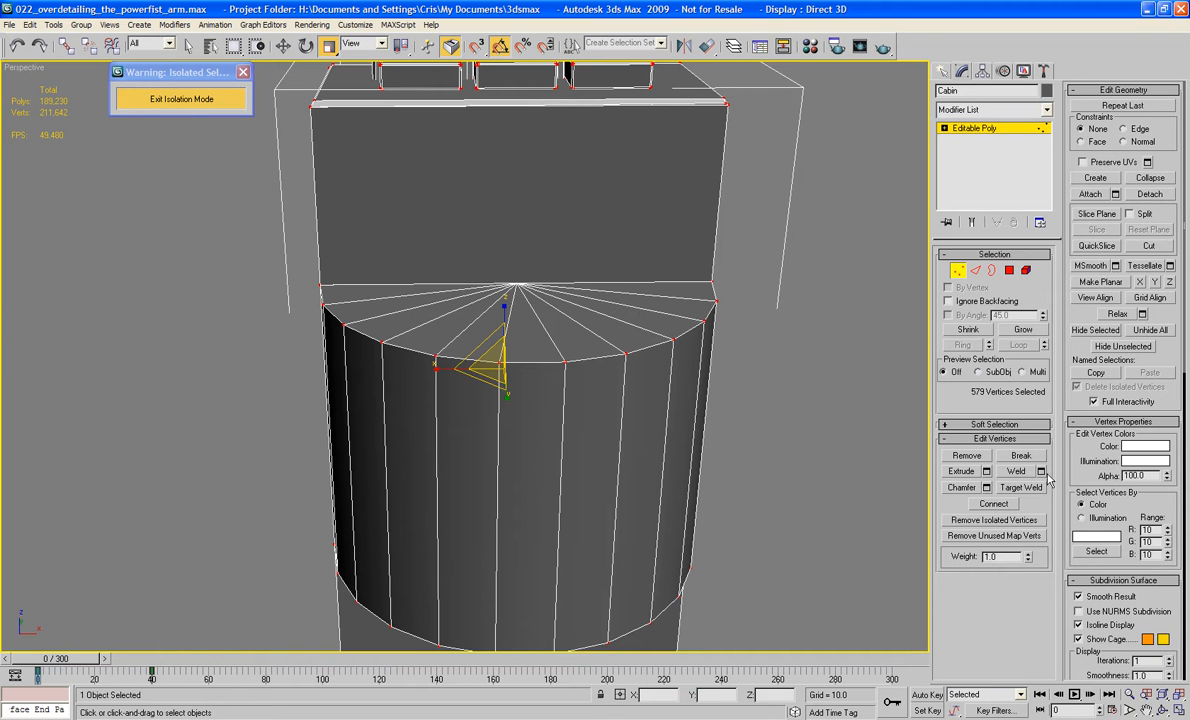
left_click(1043, 471)
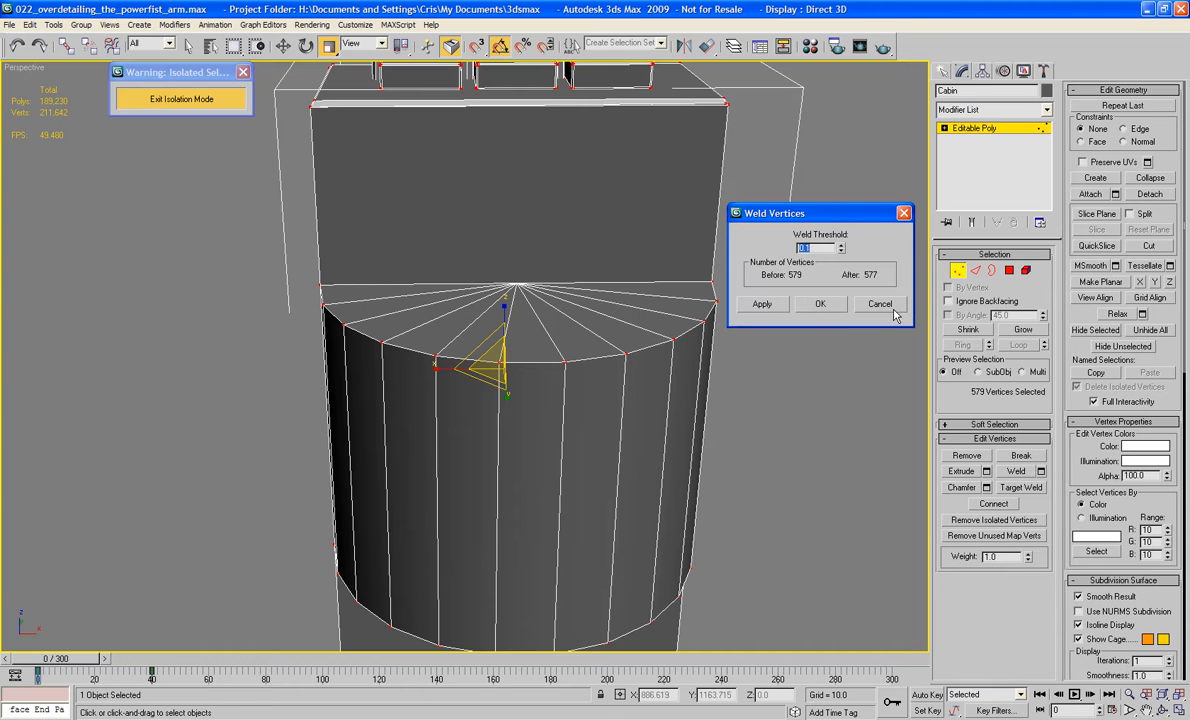
left_click(835, 310)
left_click(774, 283)
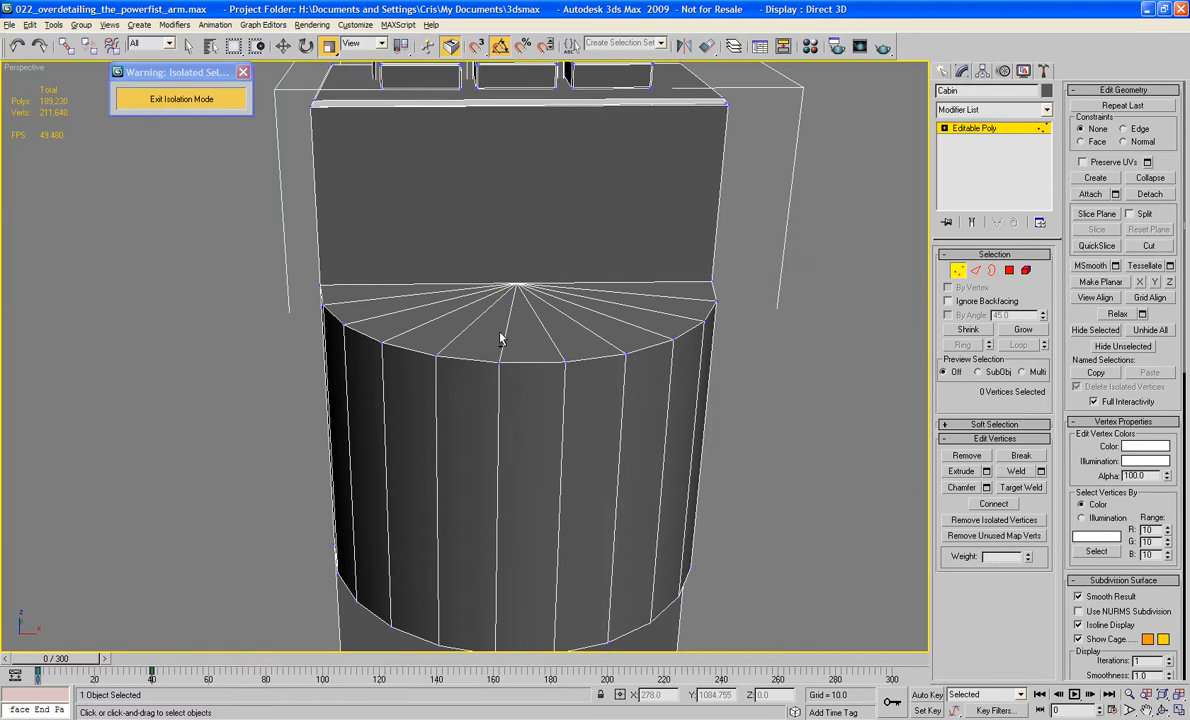
- Select the fan of triangles on the underside of the rounded front bulge and delete them
middle_click_drag(502, 412, 560, 355, "alt")
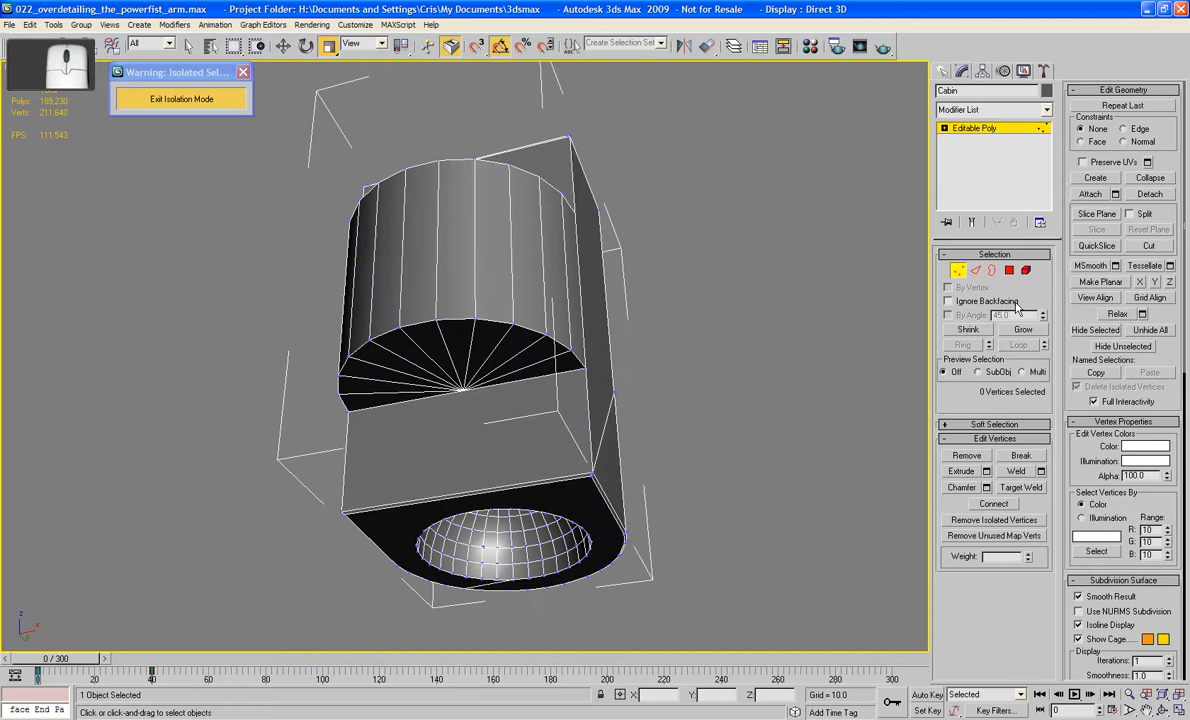
key("4")
left_click(557, 365)
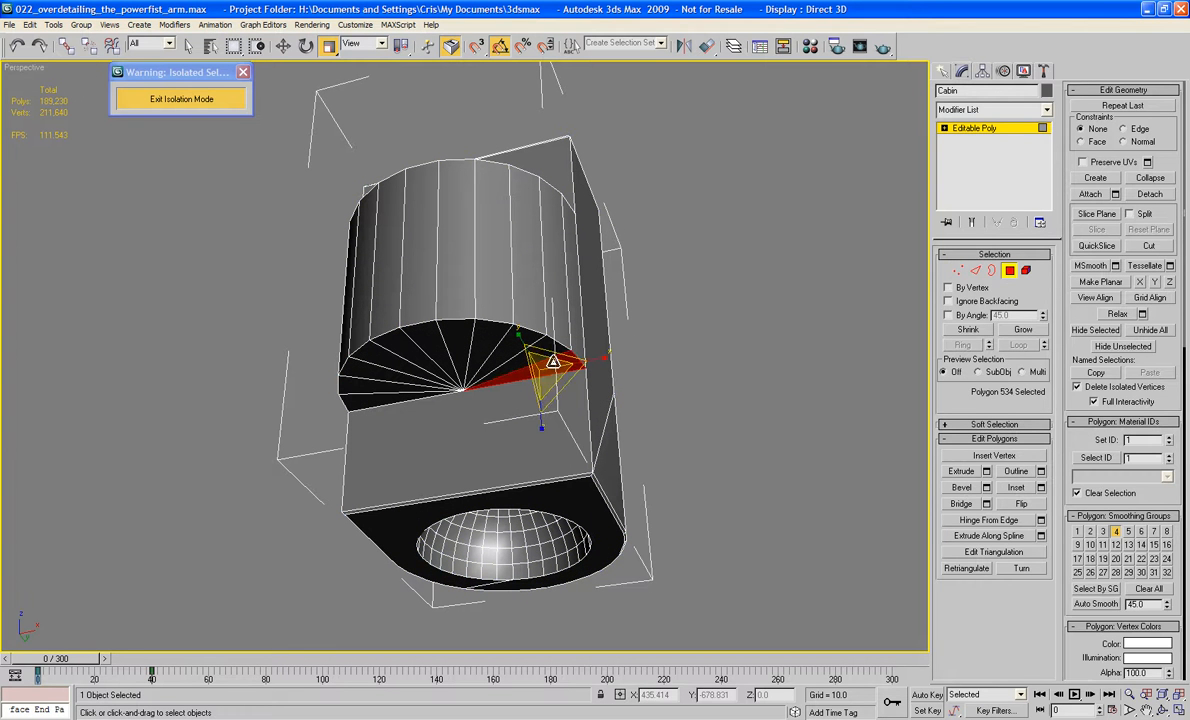
left_click(524, 347, "ctrl")
left_click(519, 346, "ctrl")
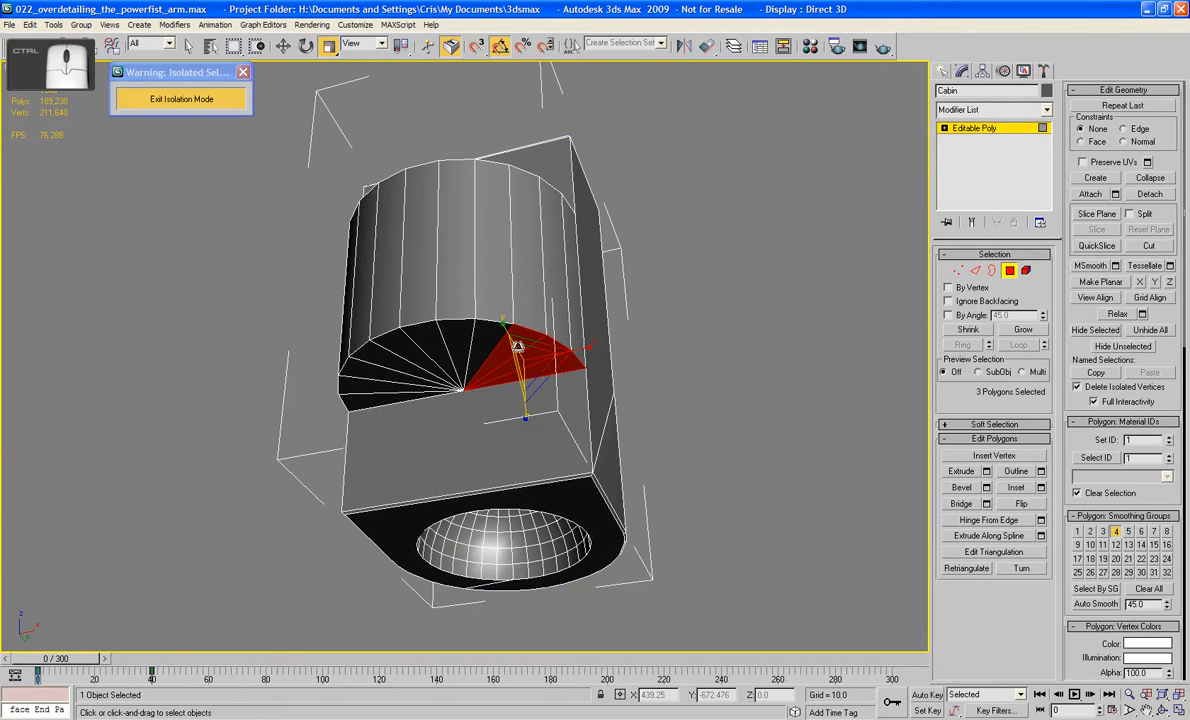
left_click(483, 340, "ctrl")
left_click(454, 338, "ctrl")
left_click(412, 343, "ctrl")
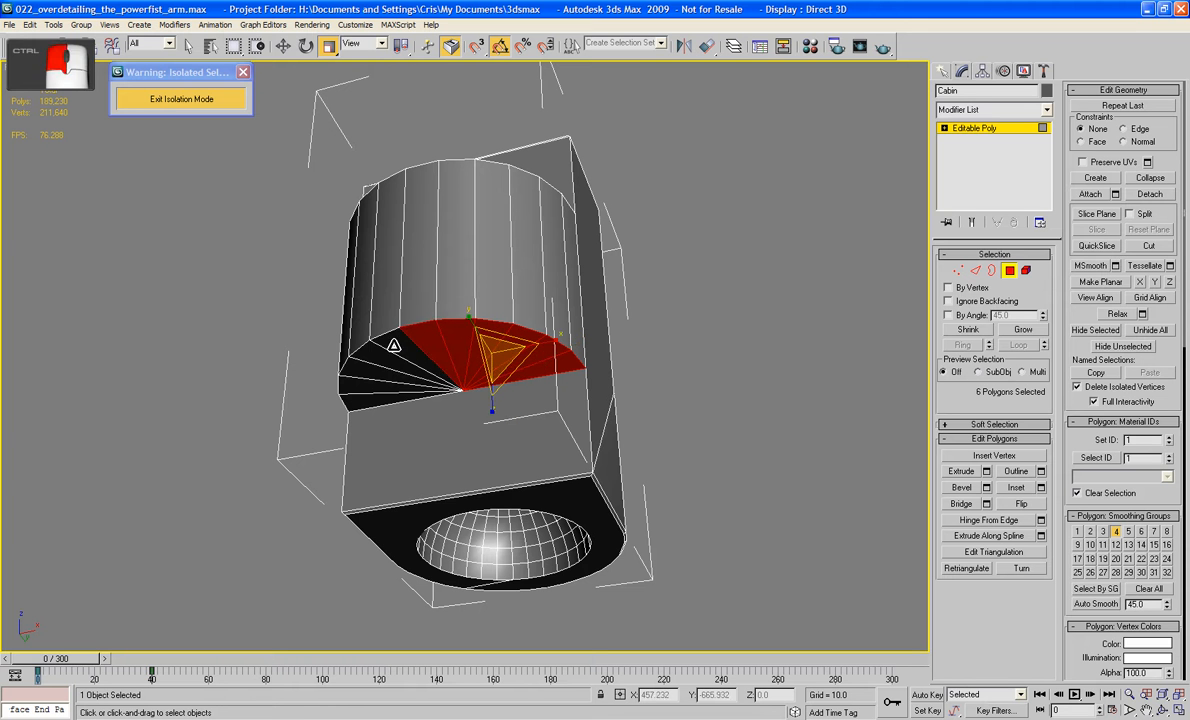
left_click(388, 348, "ctrl")
left_click(368, 358, "ctrl")
left_click(352, 388, "ctrl")
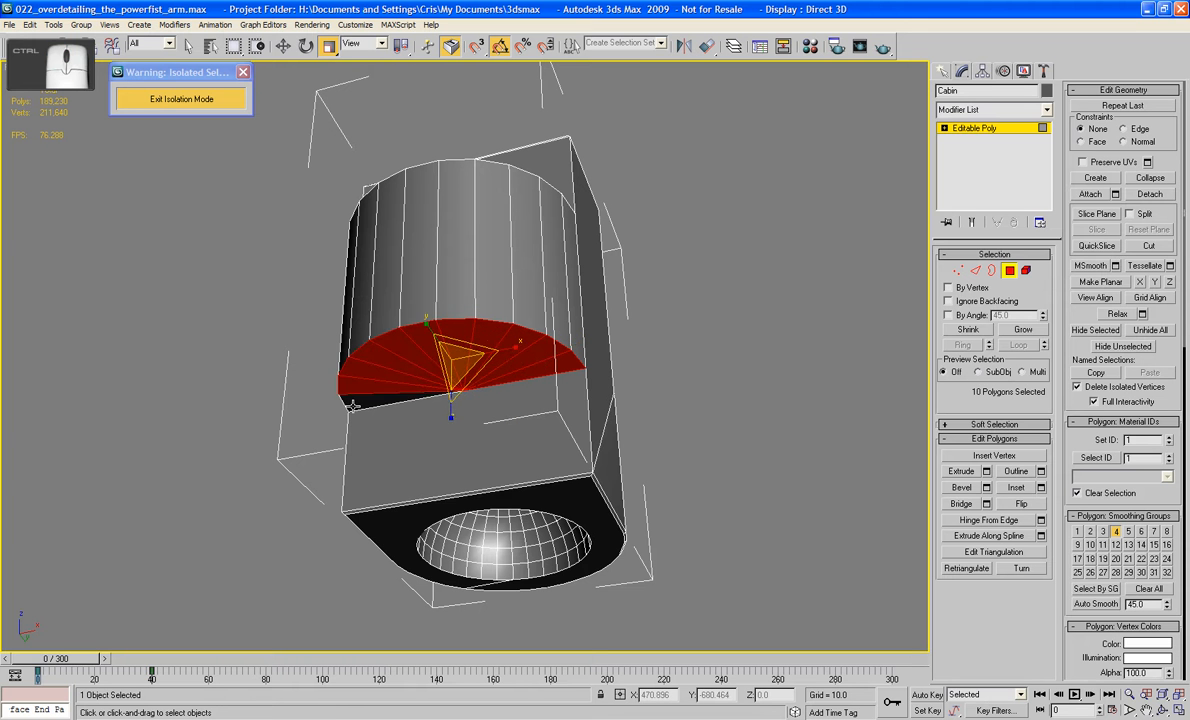
key("Delete")
- Select all the fan triangles on the top of the rounded front bulge and delete them
middle_click_drag(434, 254, 512, 376, "alt")
scroll(608, 366, "down", 2)
middle_click_drag(606, 360, 547, 353)
scroll(547, 353, "up", 3)
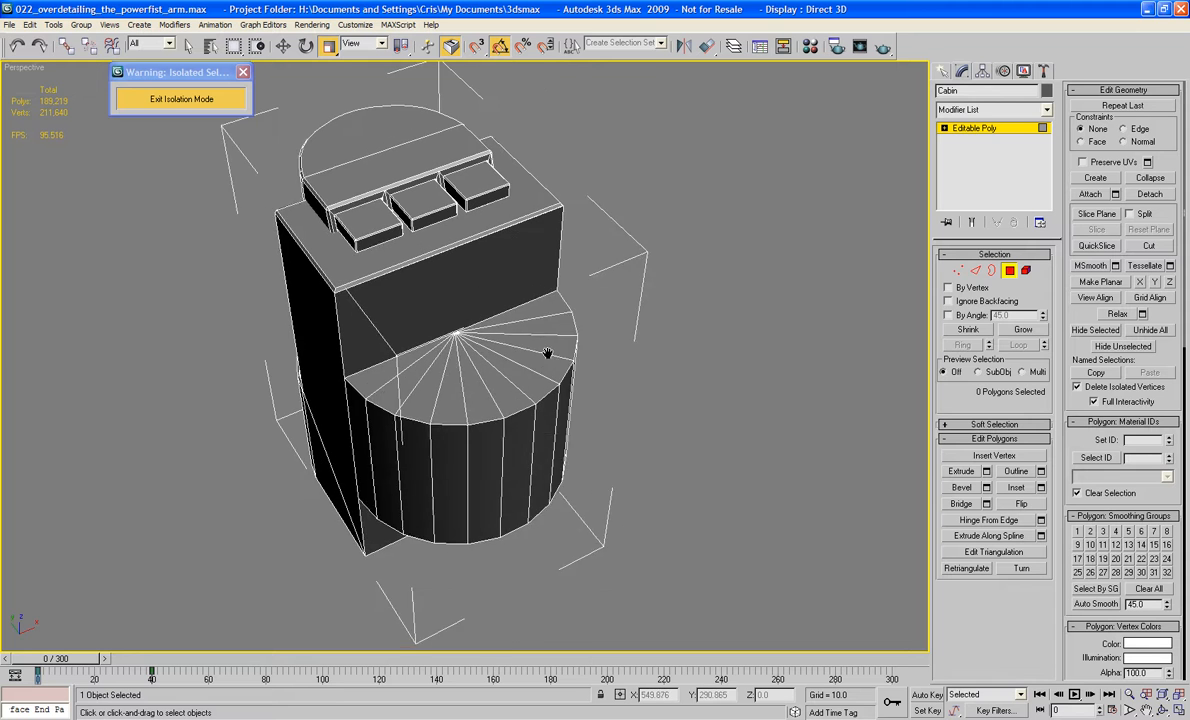
left_click(577, 304)
left_click(586, 326, "ctrl")
left_click(586, 340, "ctrl")
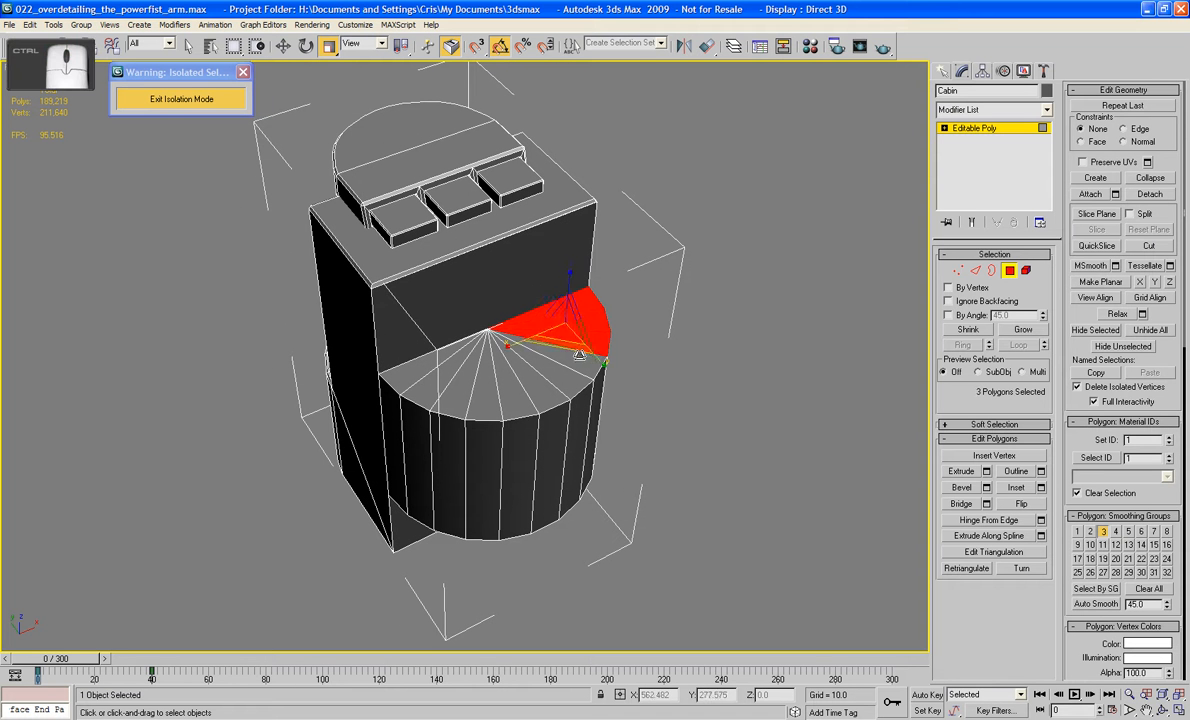
left_click(576, 360, "ctrl")
left_click(548, 372, "ctrl")
left_click(522, 378, "ctrl")
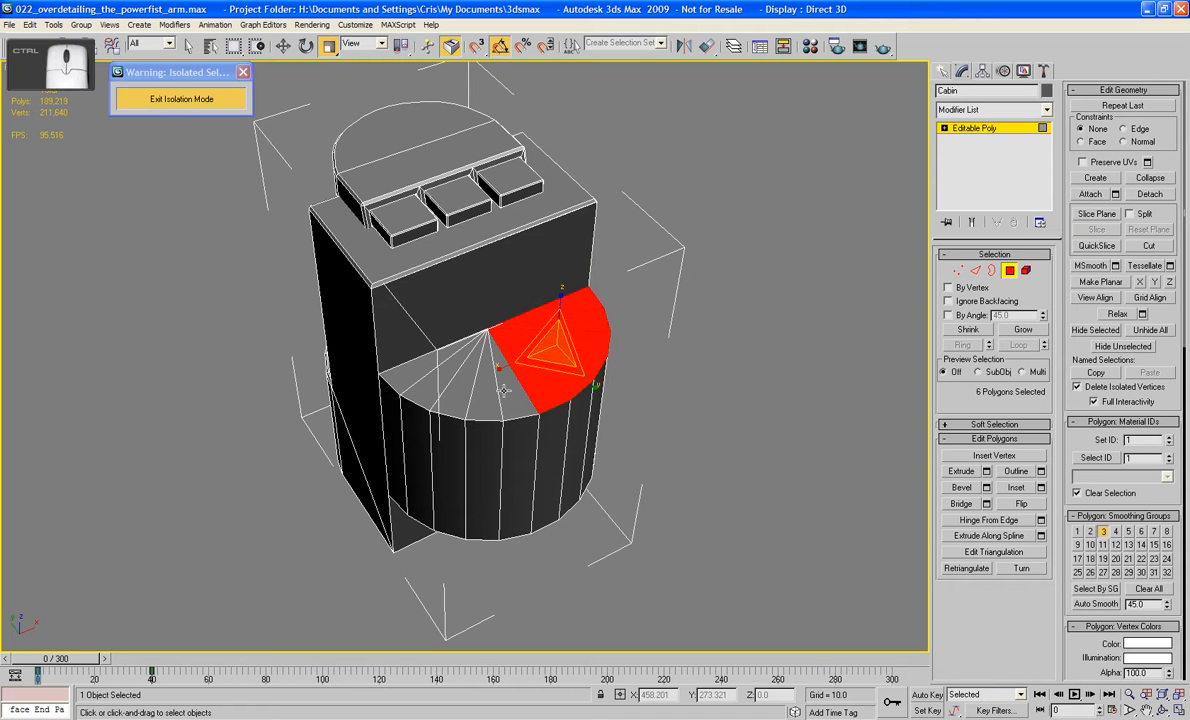
left_click(502, 385, "ctrl")
left_click(483, 396, "ctrl")
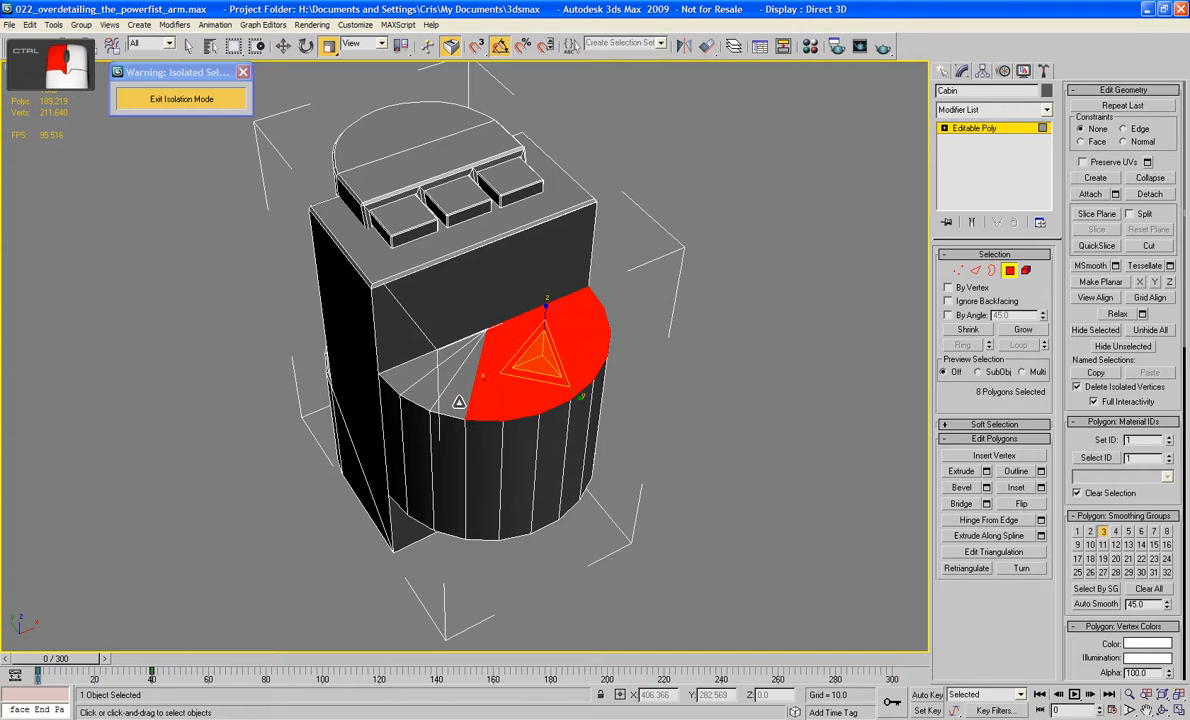
left_click(446, 388, "ctrl")
left_click(423, 378, "ctrl")
left_click(404, 377, "ctrl")
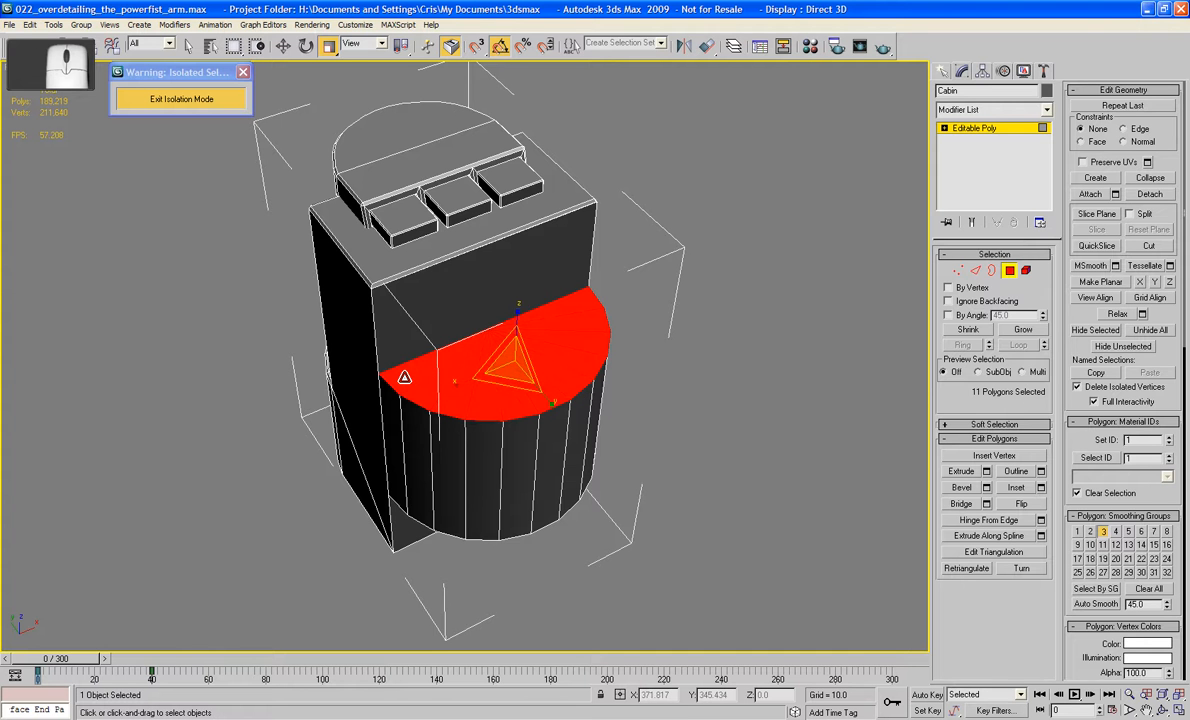
key("Delete")
- Cut a diagonal edge on both cabin side walls from the bulge's upper corner to the wall's upper rear corner
middle_click_drag(398, 380, 650, 271, "alt")
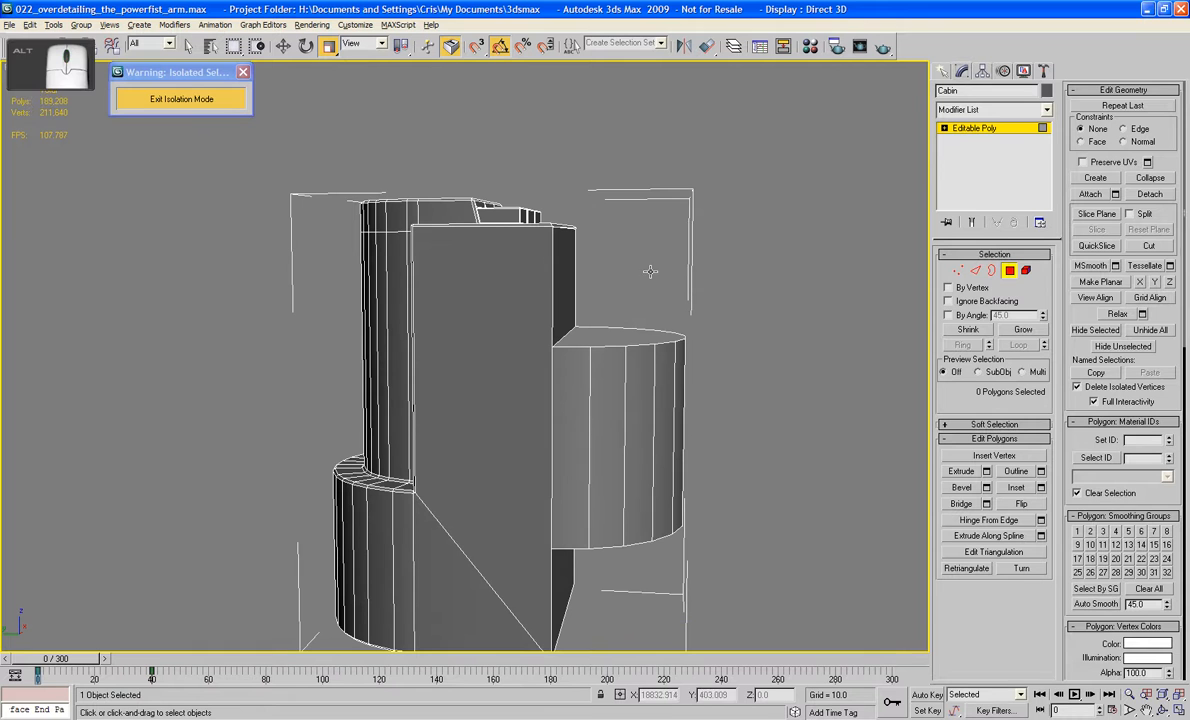
left_click(1148, 247)
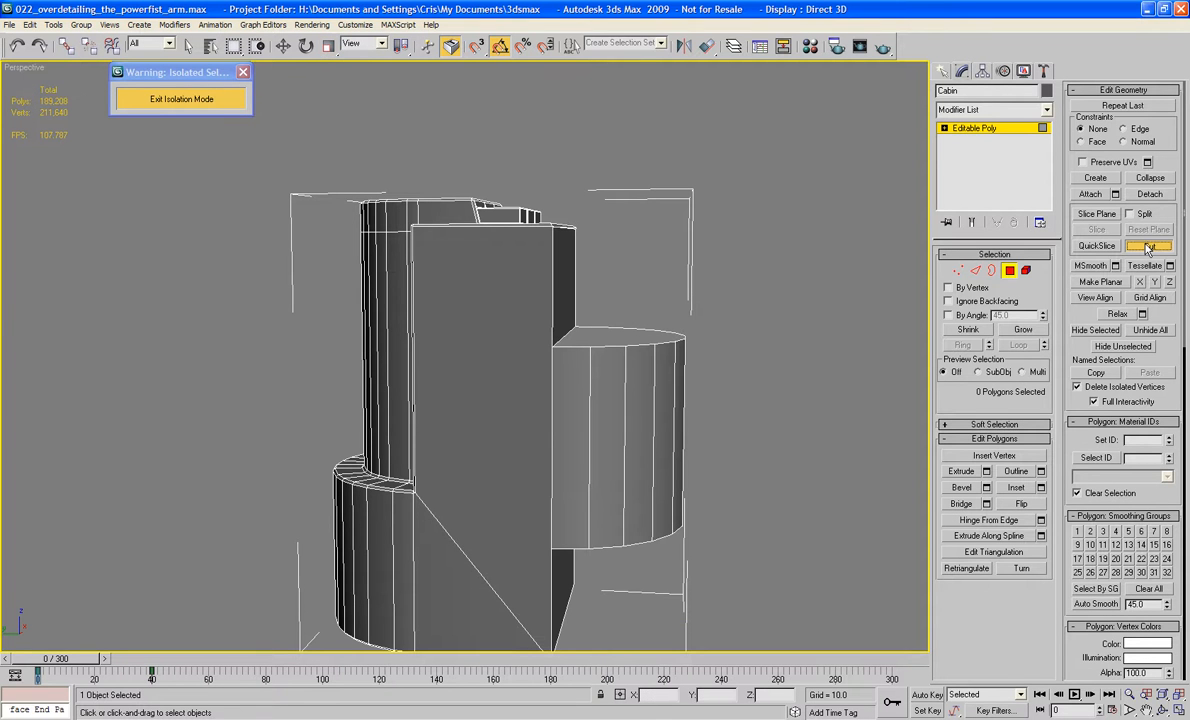
left_click(553, 345)
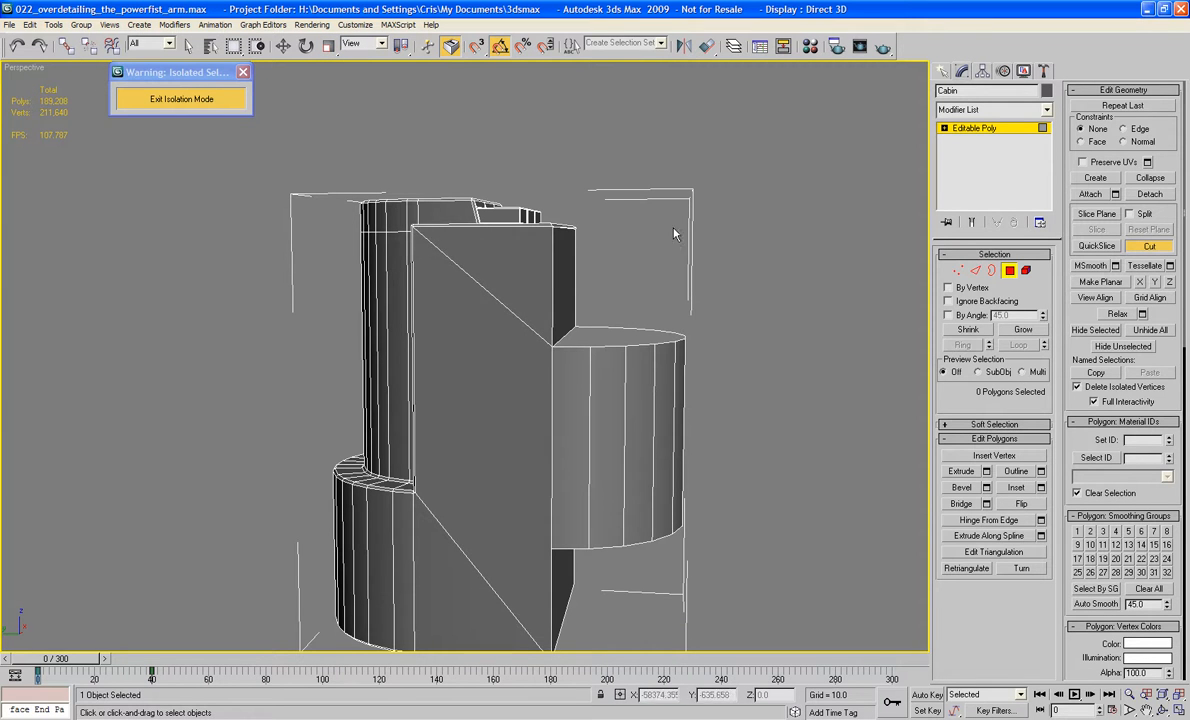
middle_click_drag(673, 234, 455, 248, "alt")
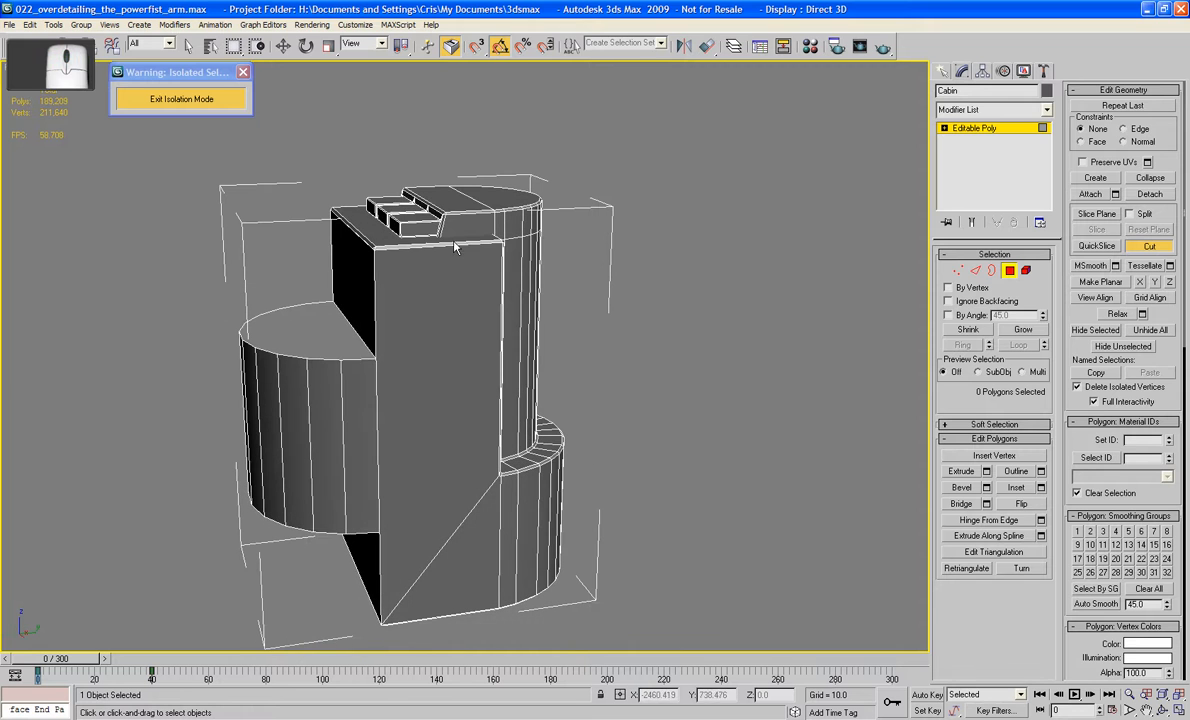
left_click(377, 357)
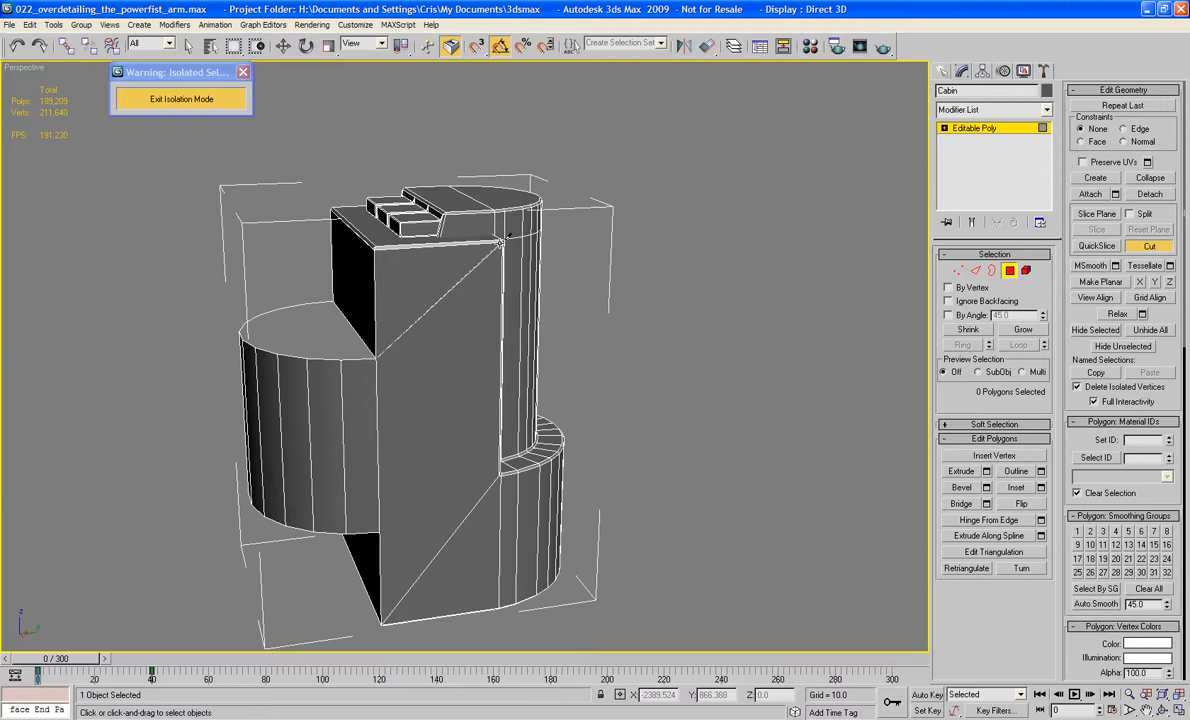
middle_click_drag(444, 270, 470, 276, "alt")
right_click(410, 265)
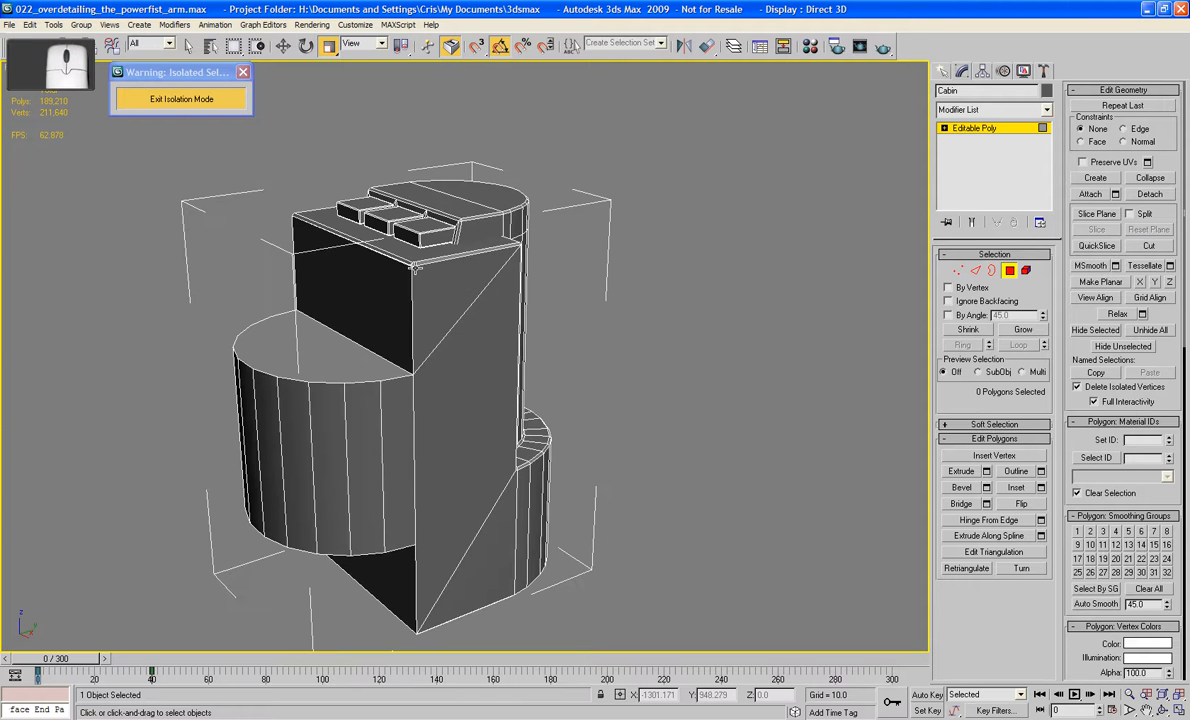
- Save the scene and move the five vertices of the cabin's upper front edge slightly backward along Y to slope the upper front panel
middle_click_drag(566, 262, 754, 271, "alt")
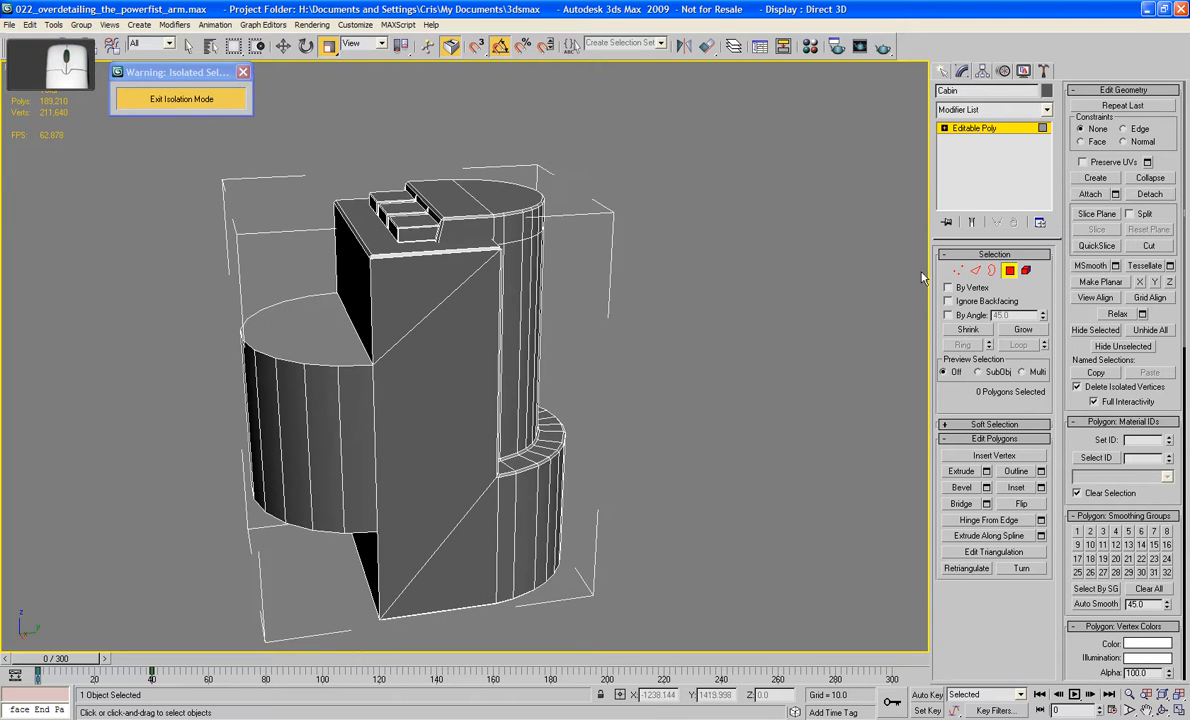
key("1")
middle_click_drag(560, 225, 489, 218, "alt")
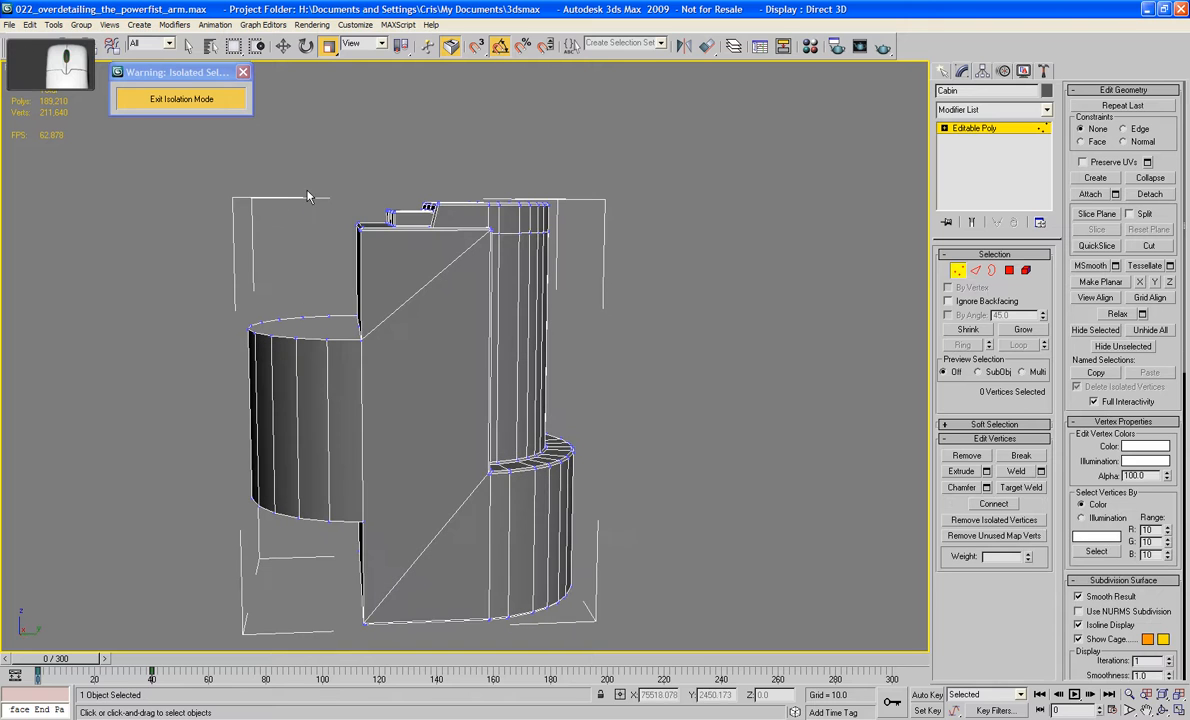
left_click_drag(290, 180, 365, 240)
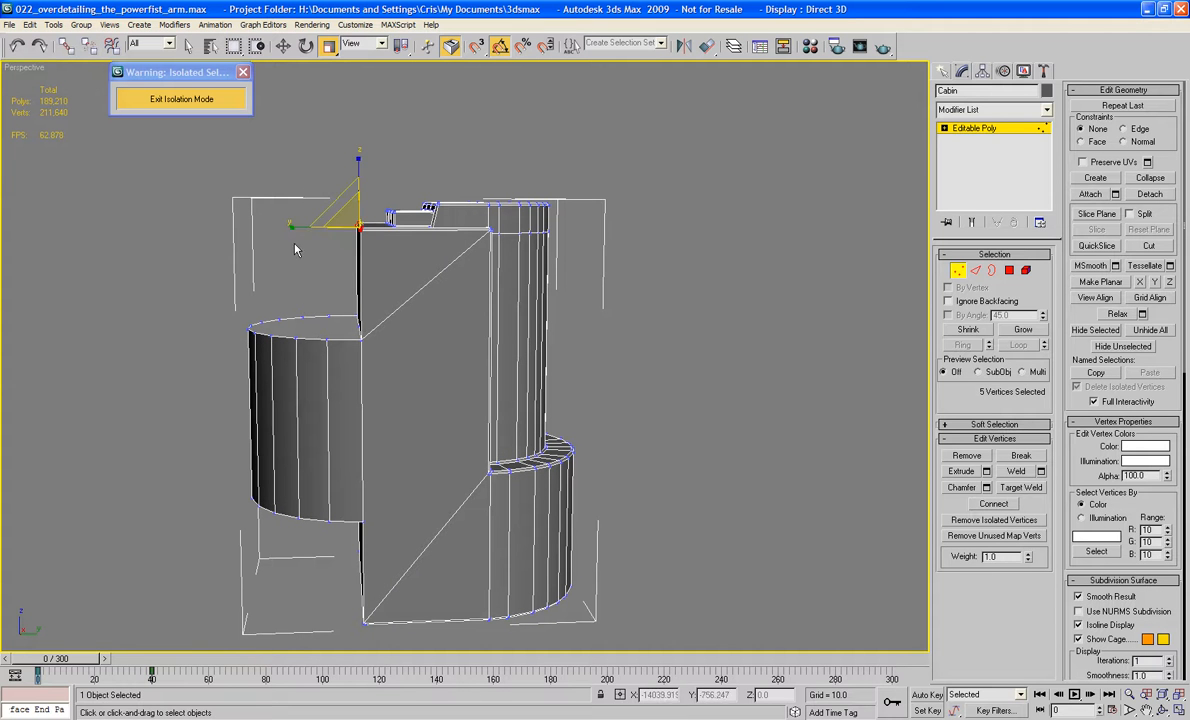
key("w")
key("ctrl+s")
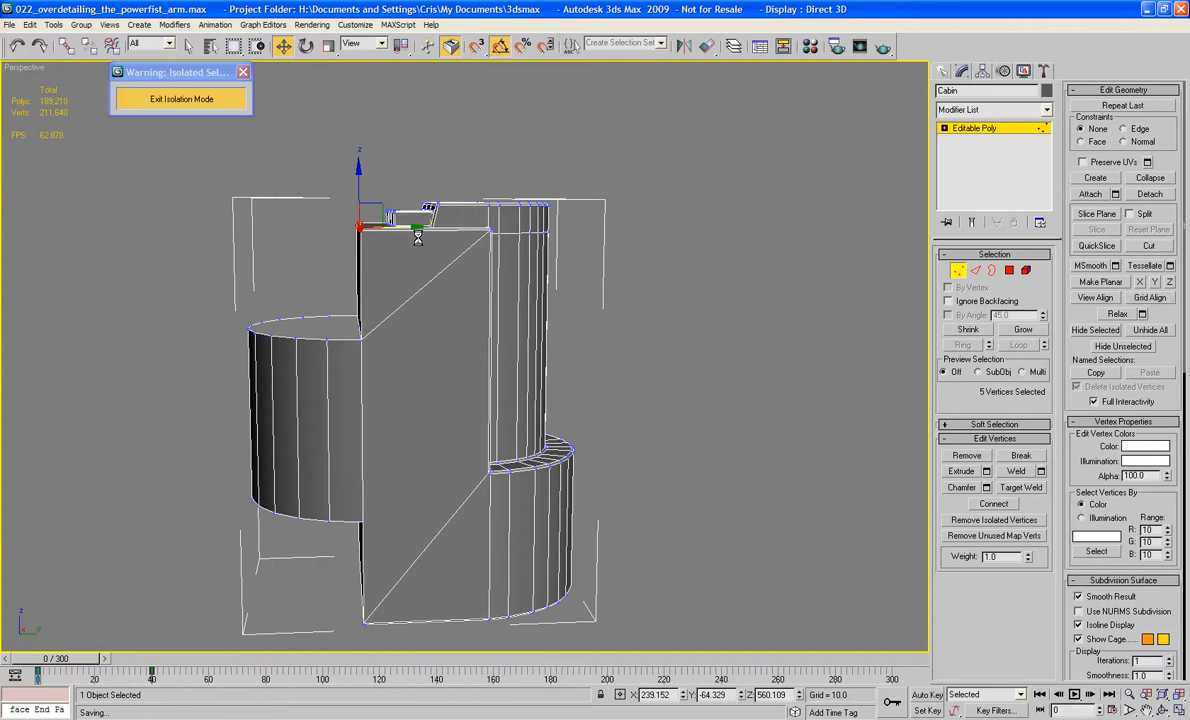
scroll(417, 239, "up", 3)
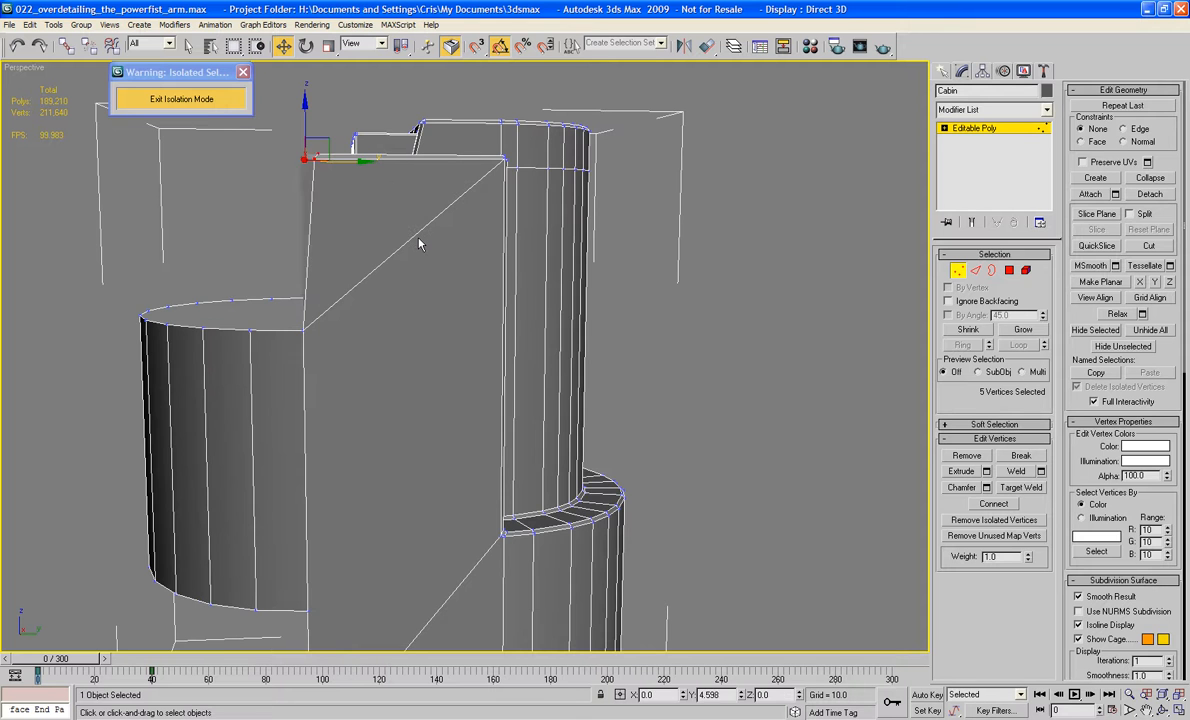
left_click_drag(436, 256, 442, 266)
left_click(261, 197)
- Remove the leftover middle vertices on the front wall where it meets the bulge's upper and lower edges
middle_click_drag(305, 198, 414, 242)
scroll(338, 278, "down", 4)
middle_click_drag(528, 360, 450, 398)
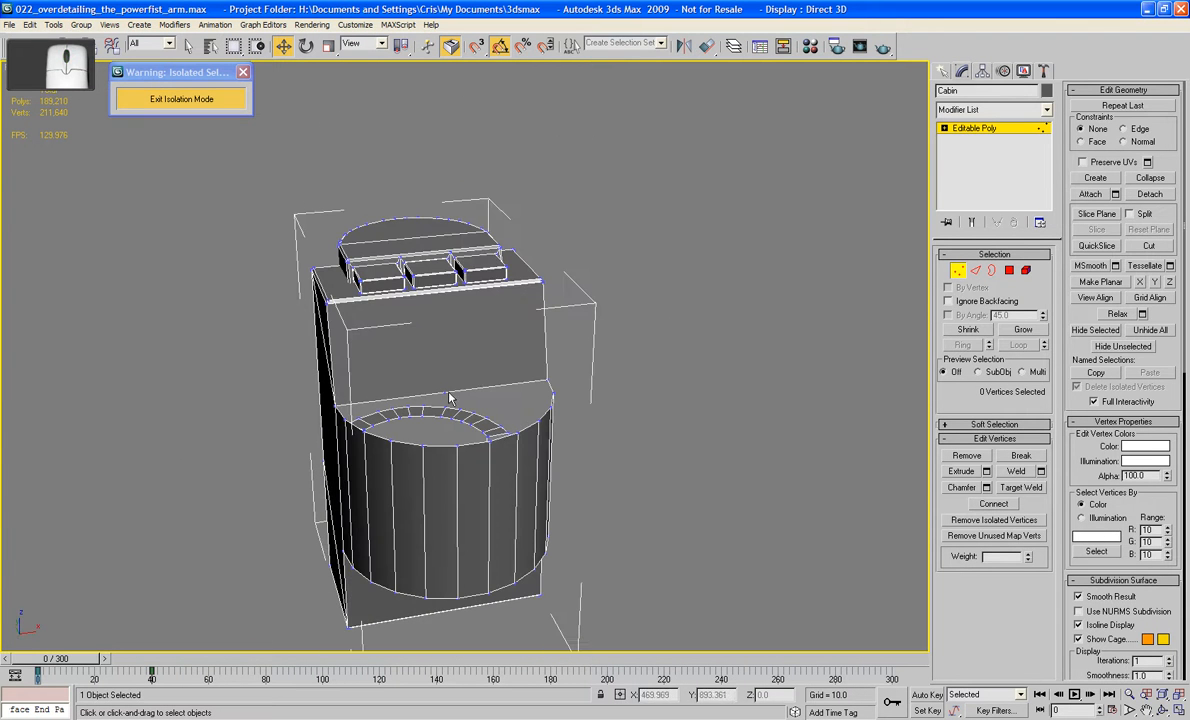
left_click(443, 390)
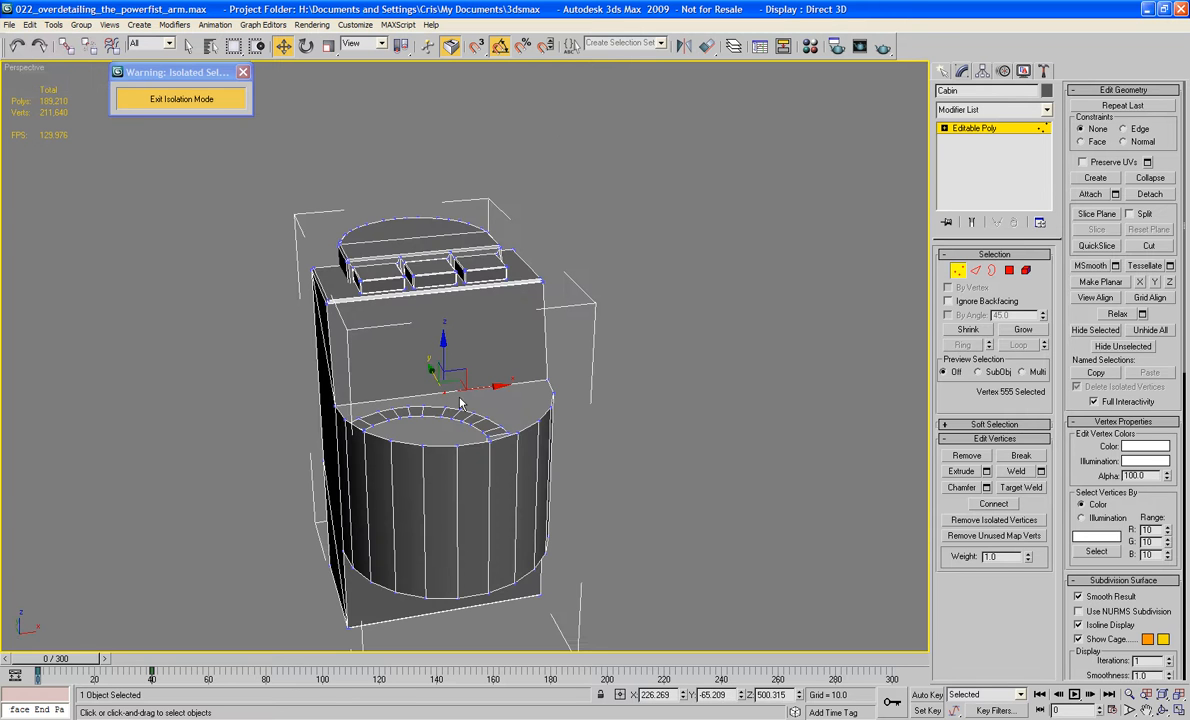
key("BackSpace")
middle_click_drag(456, 481, 506, 311, "alt")
left_click(449, 337)
key("BackSpace")
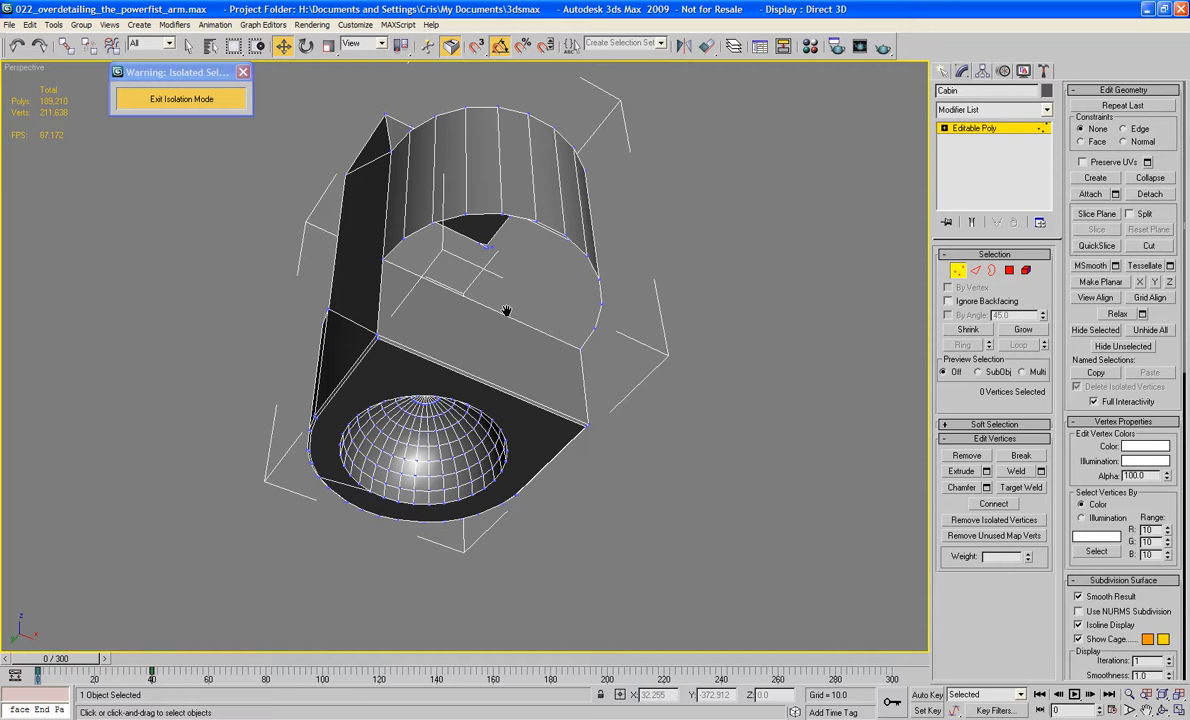
- Select the 11 polygons of the rounded front bulge and apply an FFD 3x3x3 modifier to them
middle_click_drag(580, 272, 648, 284, "alt")
left_click(1009, 270)
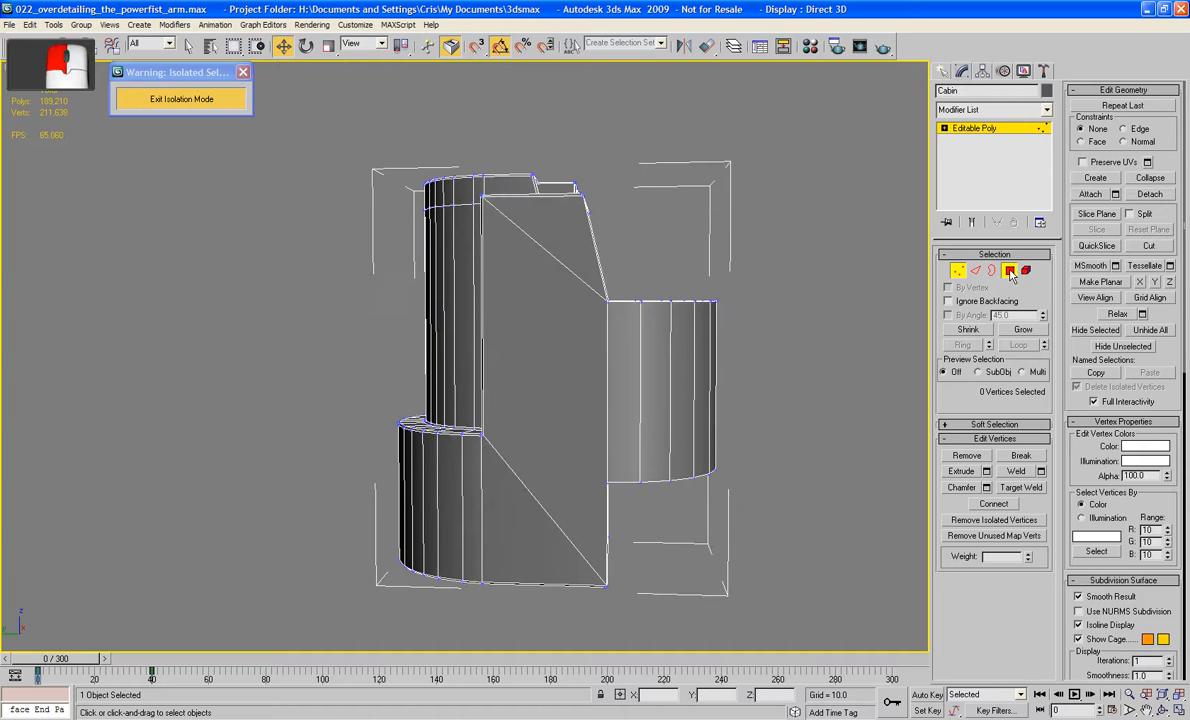
left_click_drag(550, 445, 552, 446)
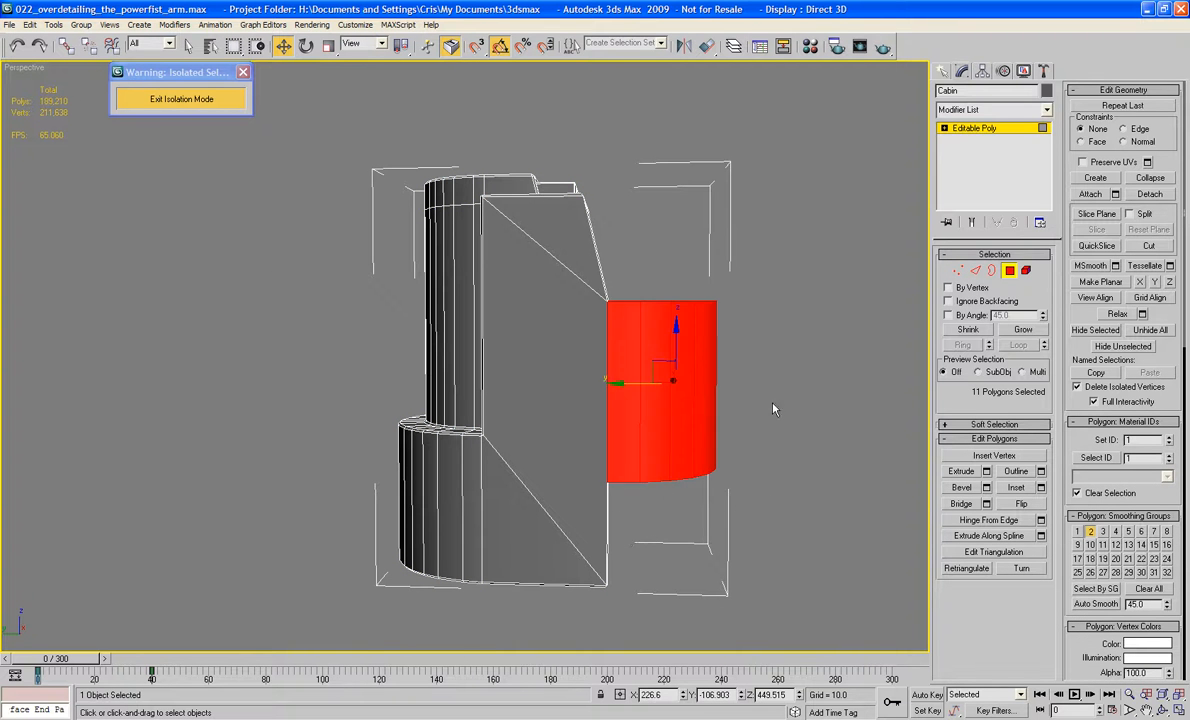
middle_click_drag(776, 406, 674, 412, "alt")
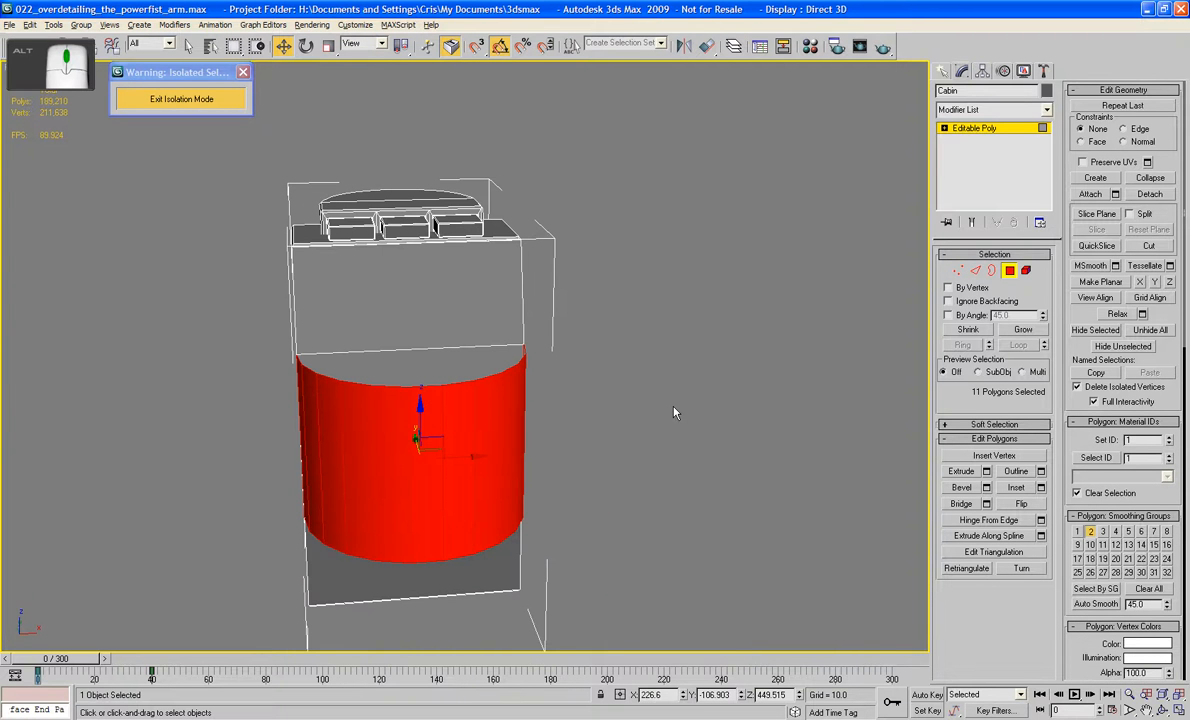
left_click(990, 115)
key("f")
key("f")
key("f")
key("Return")
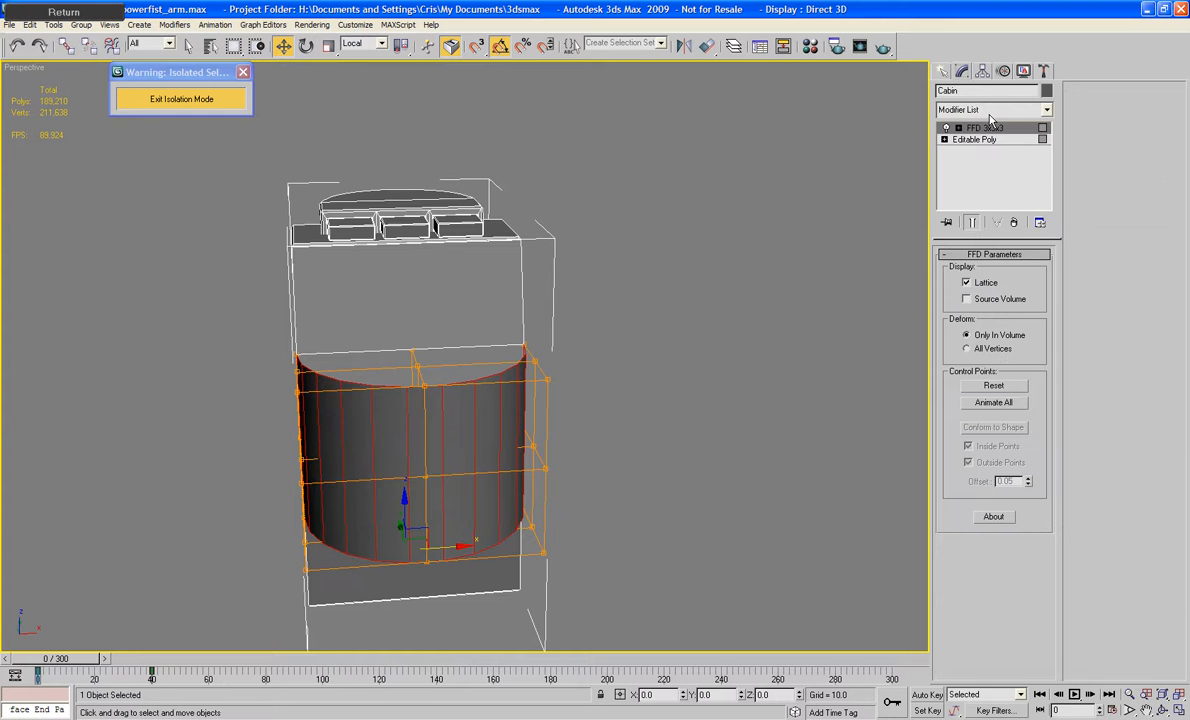
- Raise the four central FFD control points in the lattice's middle and lower rows about 50 units along Z, arching the bulge's lower edge
middle_click_drag(650, 335, 673, 307)
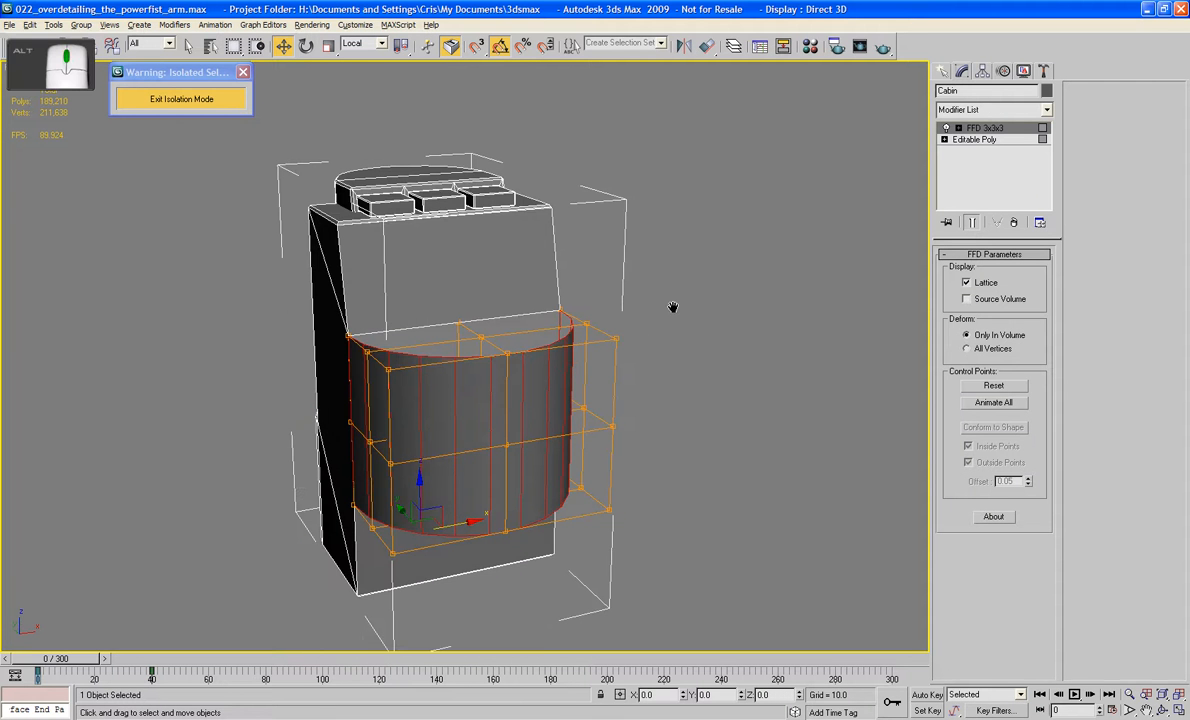
left_click(958, 129)
left_click(994, 140)
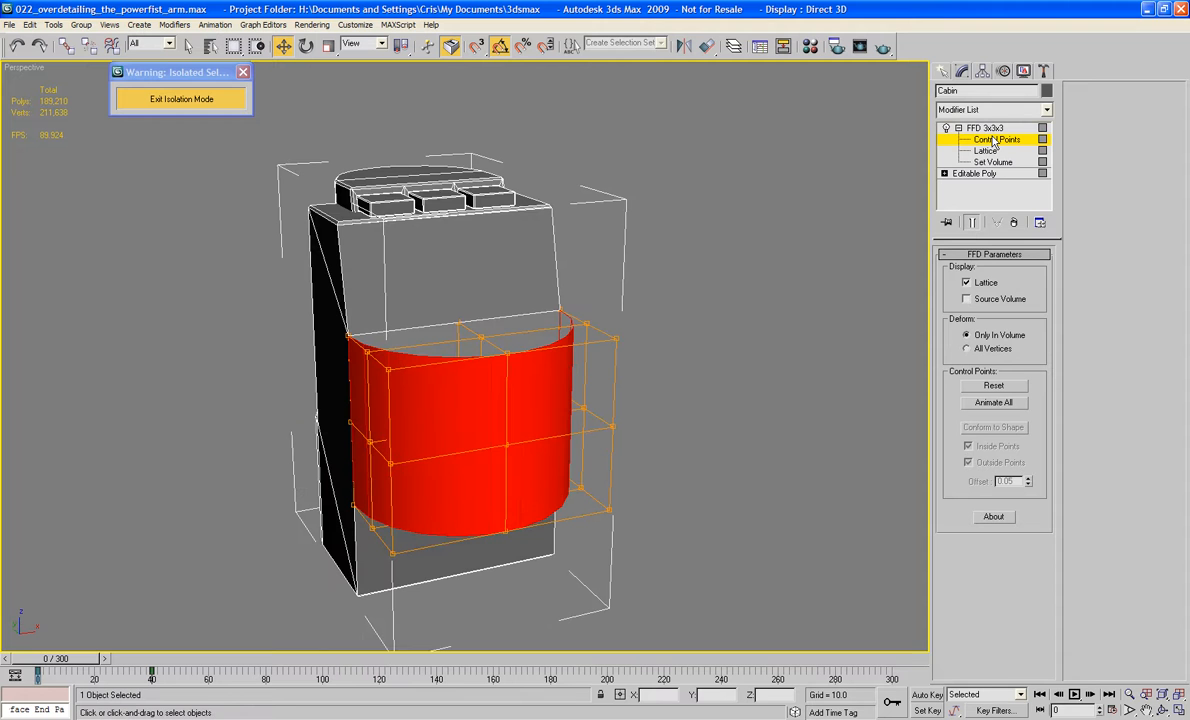
left_click(509, 445)
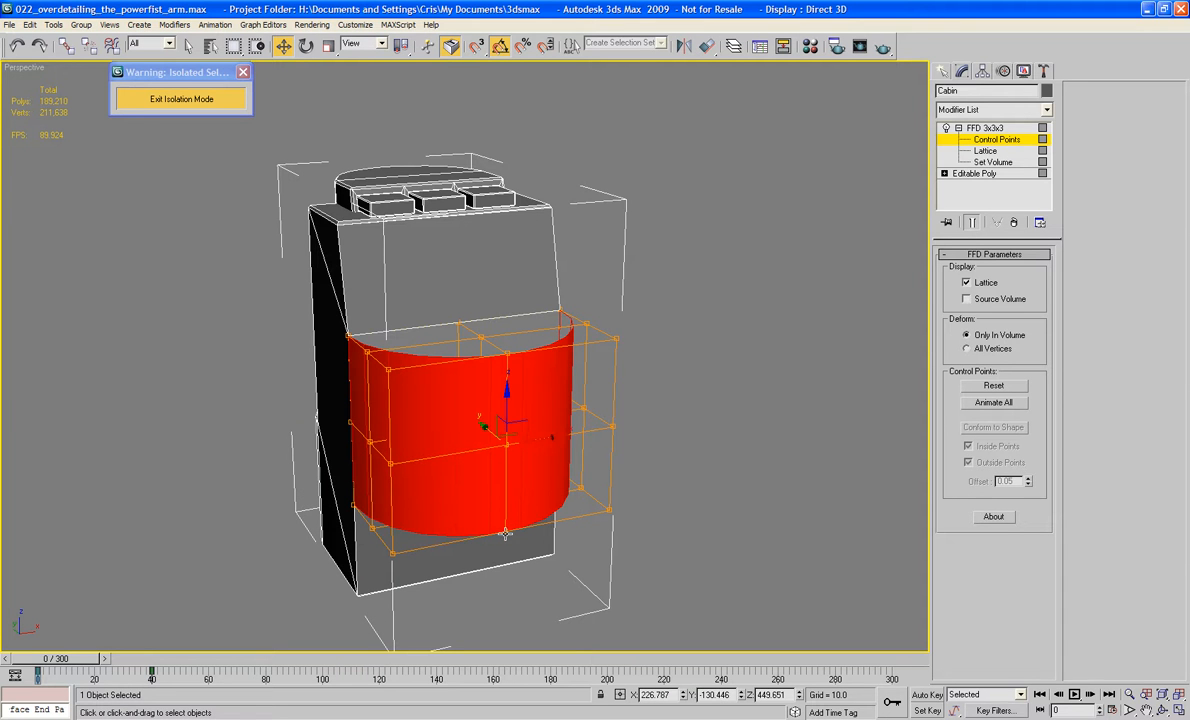
middle_click_drag(523, 539, 489, 412, "alt")
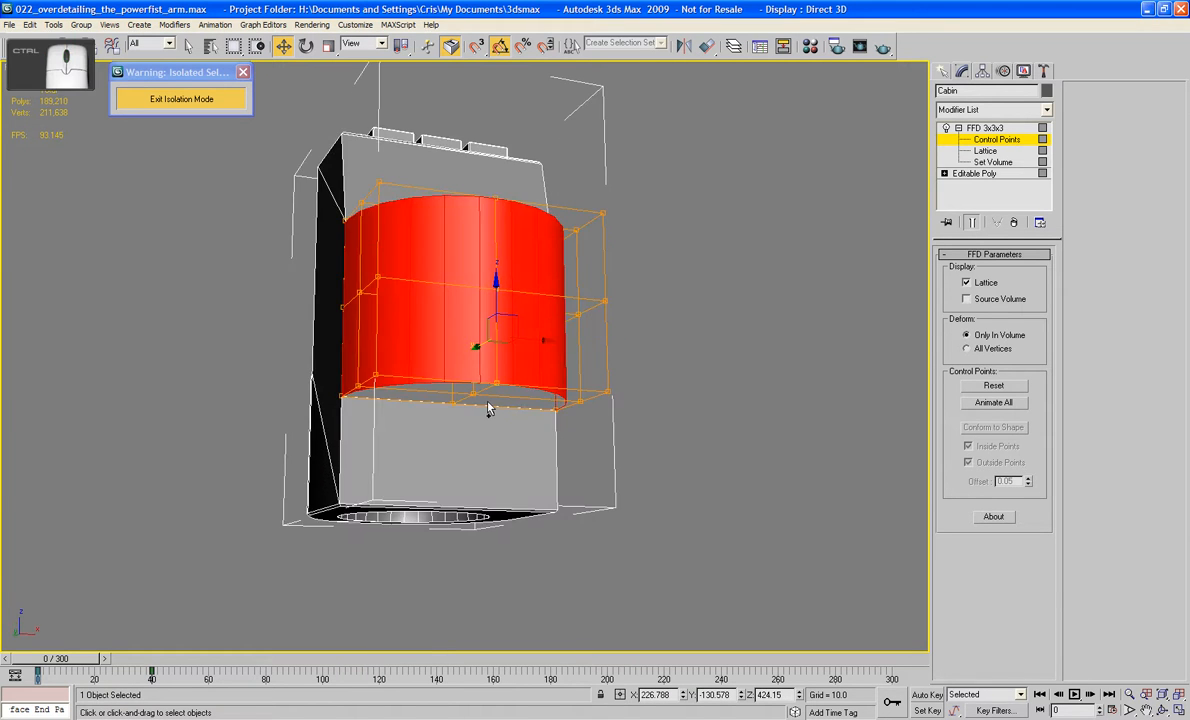
left_click(473, 392, "ctrl")
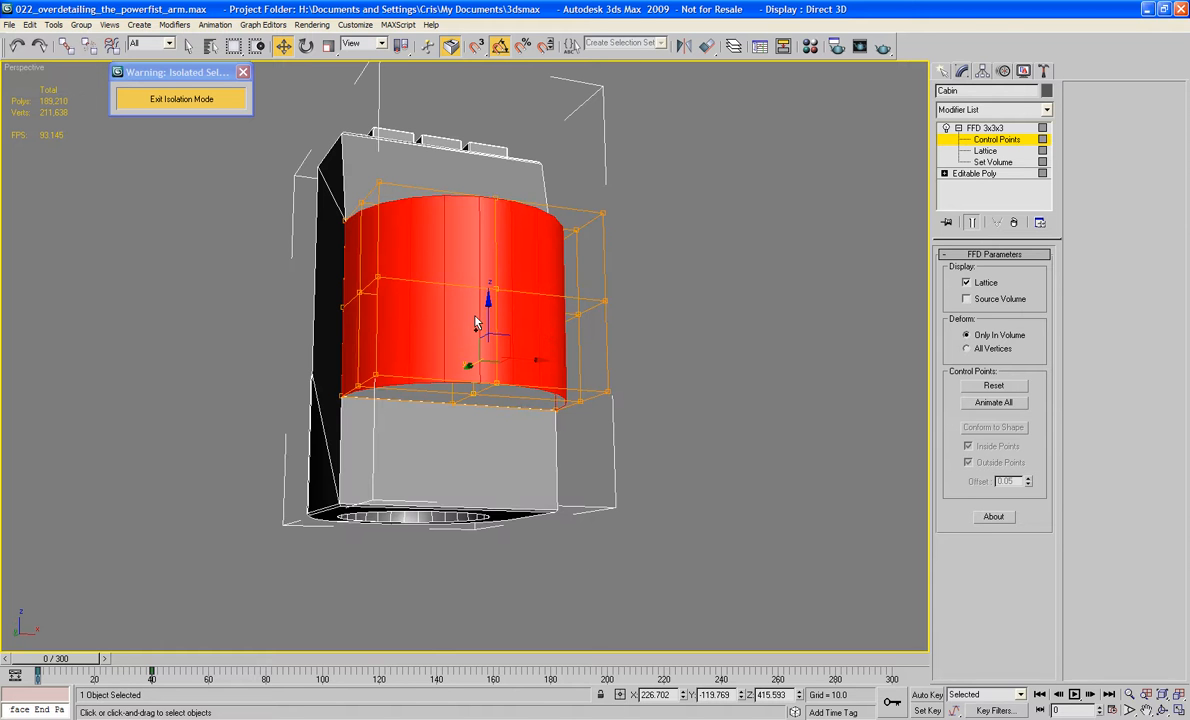
key("F3")
key("F3")
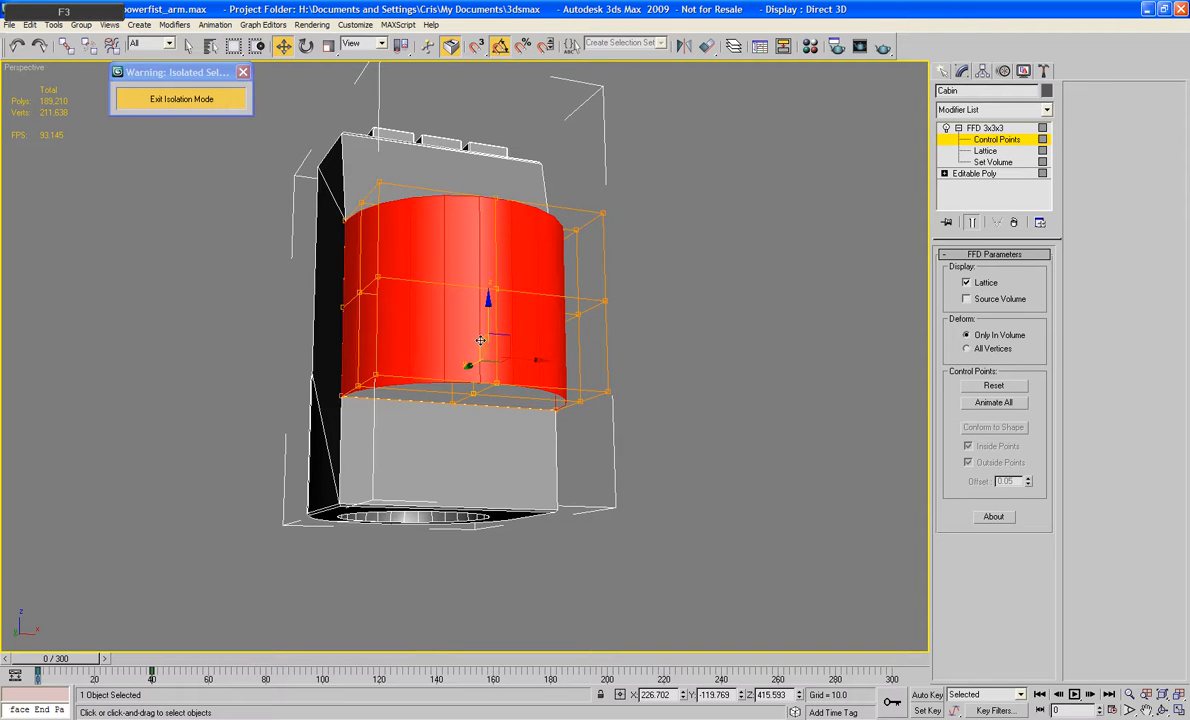
middle_click_drag(478, 324, 492, 262, "alt")
scroll(494, 205, "down", 5)
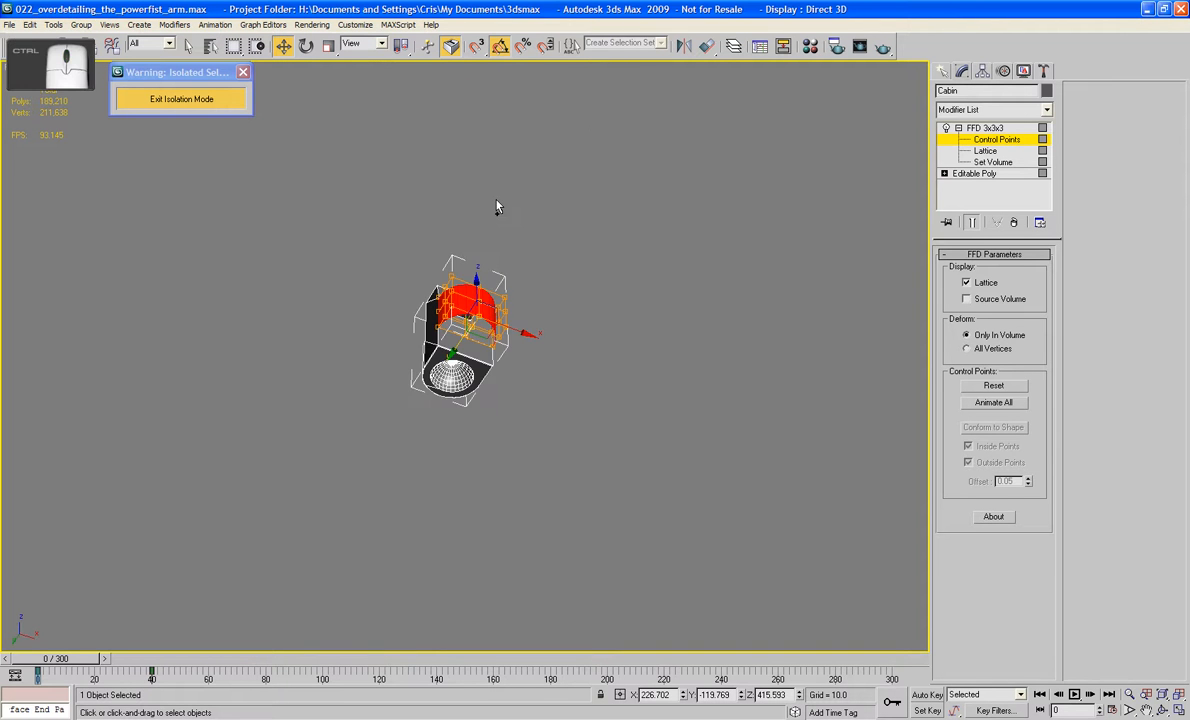
scroll(494, 205, "up", 8)
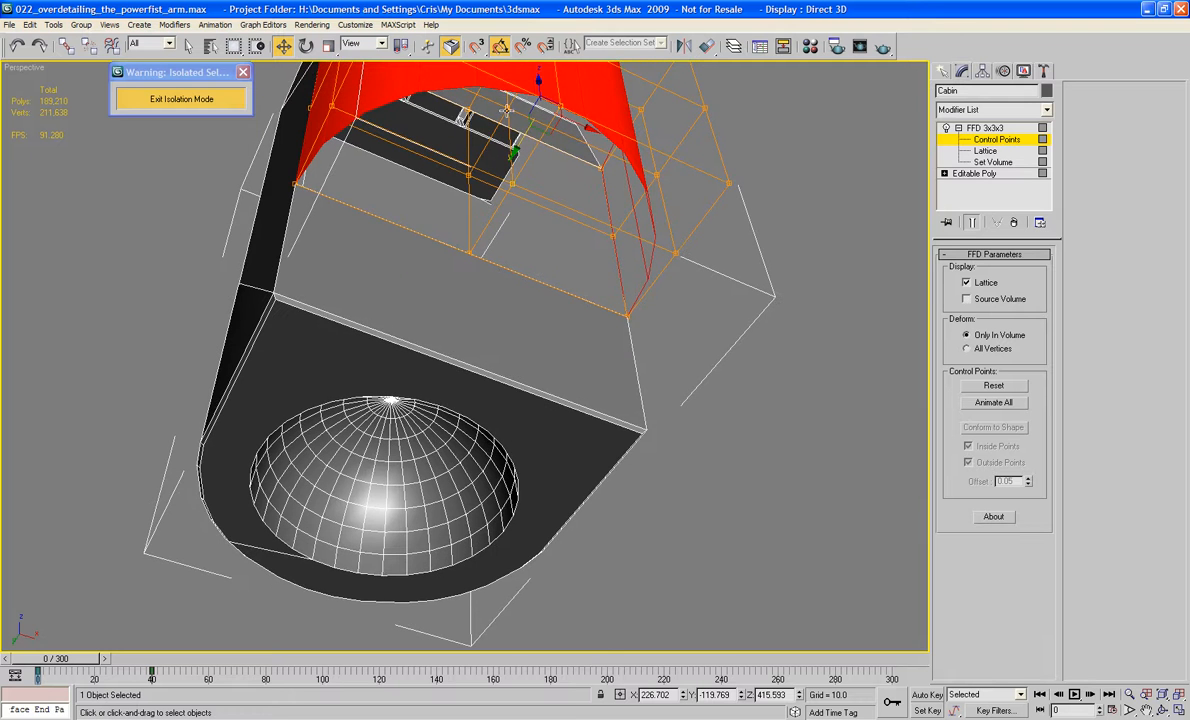
left_click(506, 110, "ctrl")
middle_click_drag(537, 116, 571, 185, "alt")
scroll(571, 185, "down", 3)
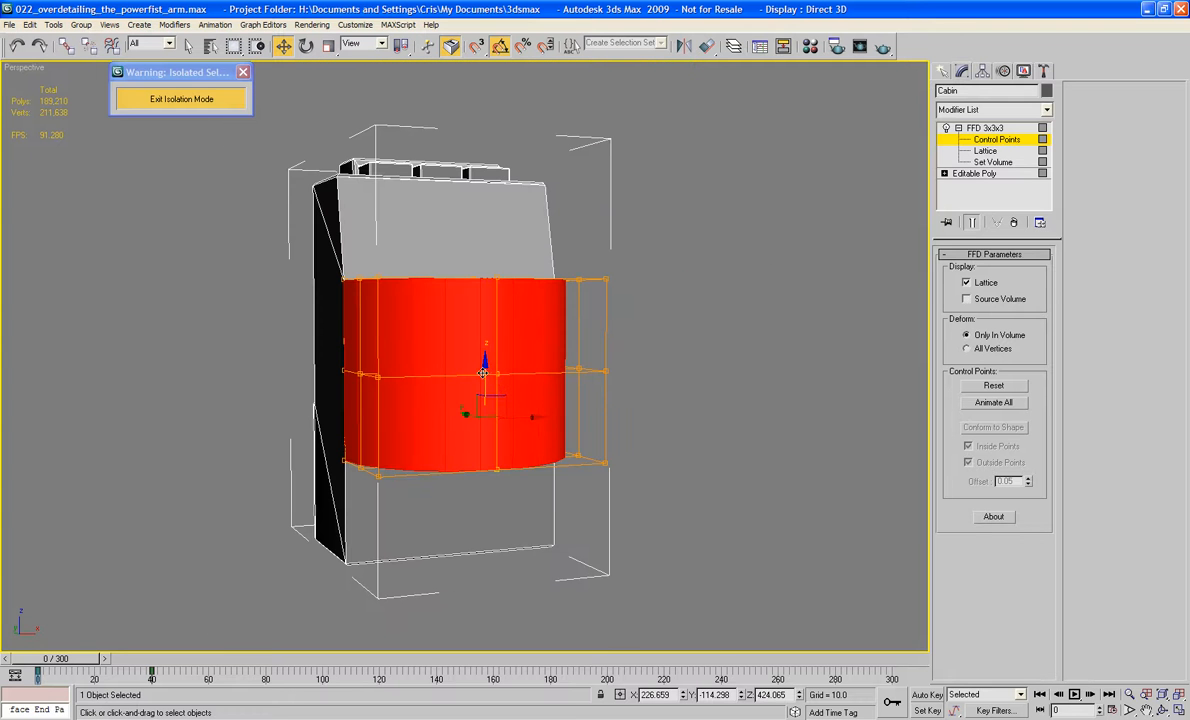
left_click_drag(483, 373, 503, 289)
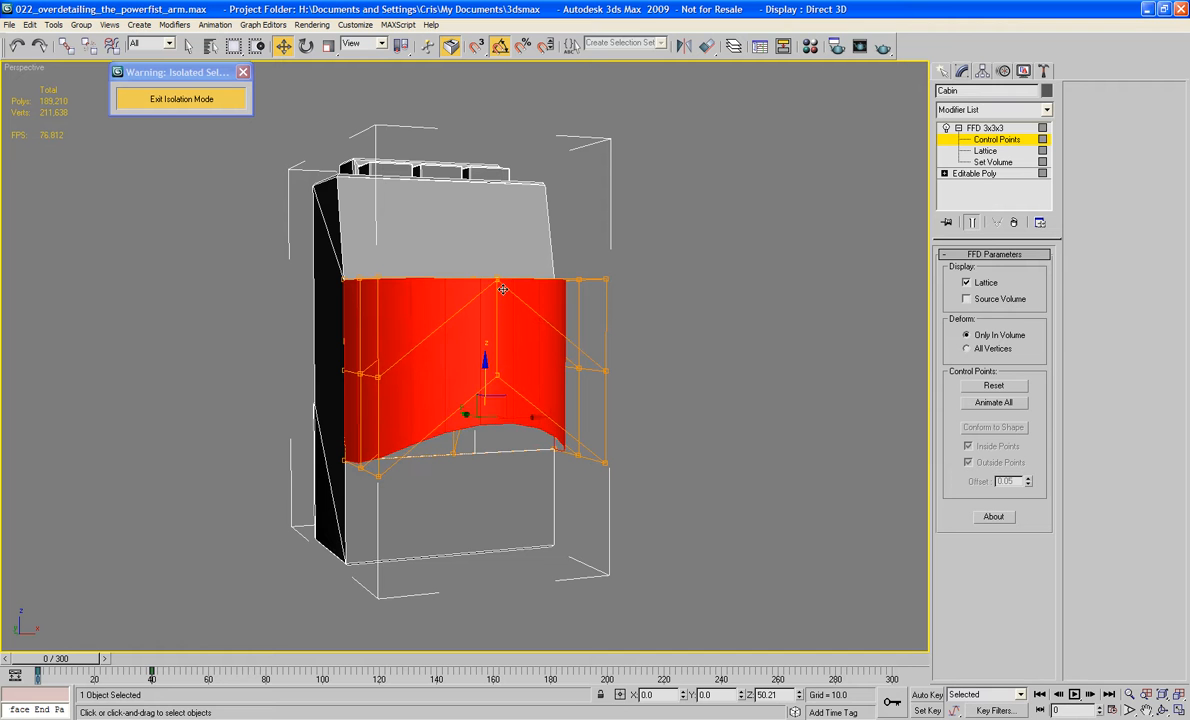
left_click(498, 281)
- Convert the Cabin to an Editable Poly to collapse the FFD deformation of its front bulge
right_click(488, 326)
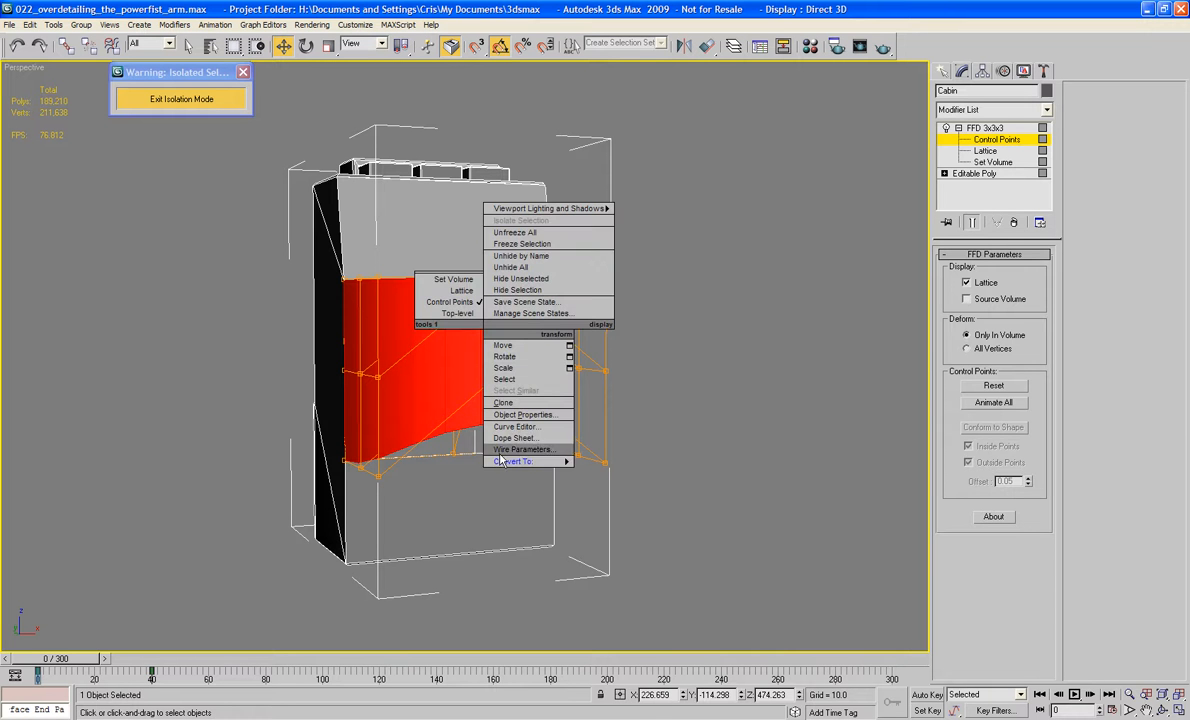
mouse_move(520, 462)
left_click(690, 481)
left_click(708, 343)
middle_click_drag(708, 343, 459, 399, "alt")
scroll(409, 467, "down", 2)
middle_click_drag(345, 282, 410, 282)
middle_click_drag(414, 281, 500, 289, "alt")
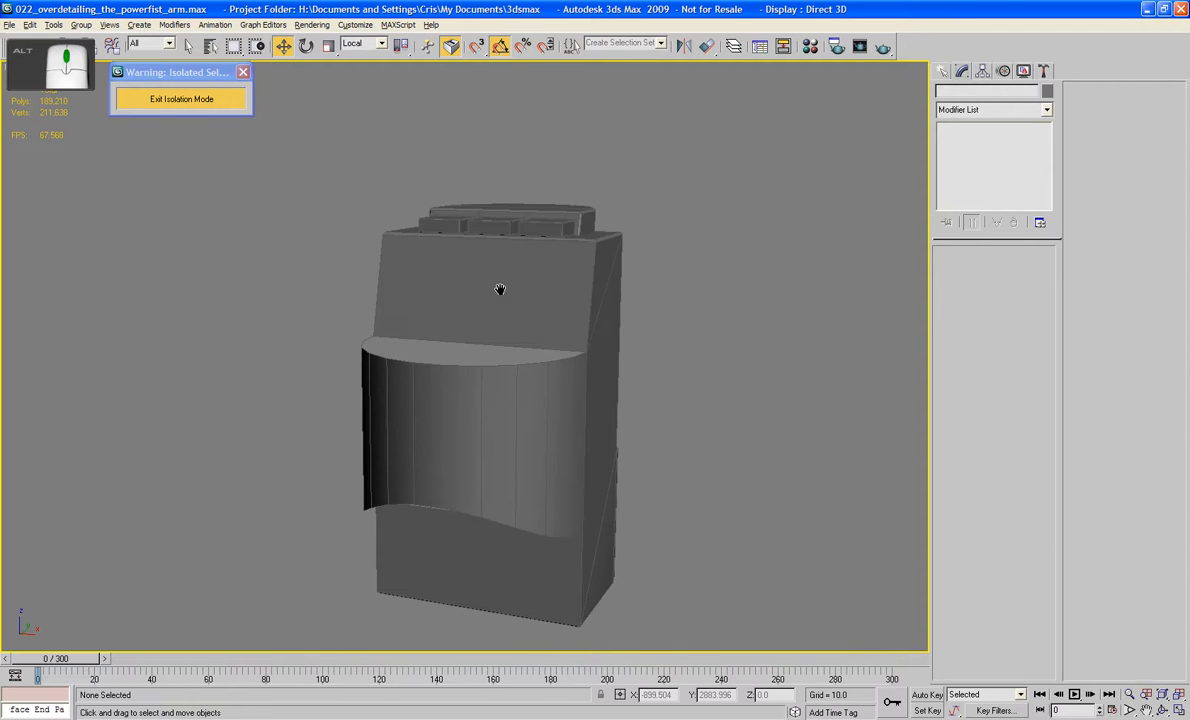
left_click(507, 400)
middle_click_drag(571, 486, 549, 370, "alt")
scroll(497, 438, "up", 3)
scroll(548, 376, "down", 3)
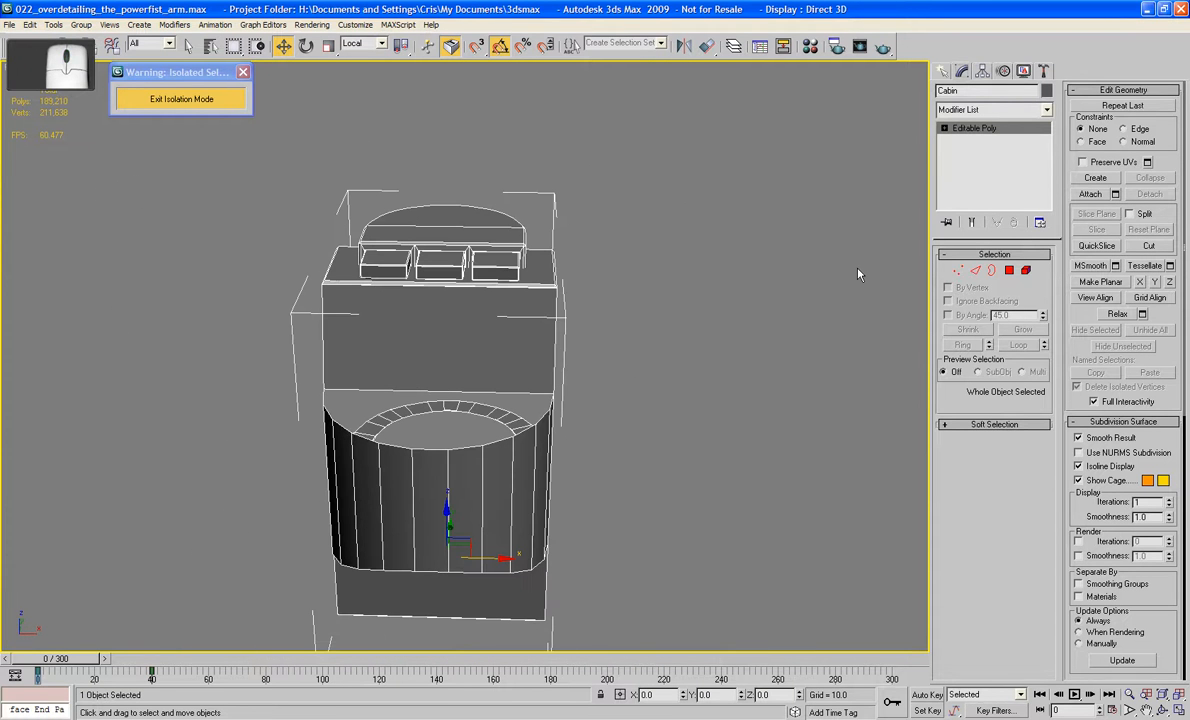
- Create a box with AutoGrid on the cabin's sloped upper front panel, about 122 long, 129 wide and 16 high
left_click(942, 71)
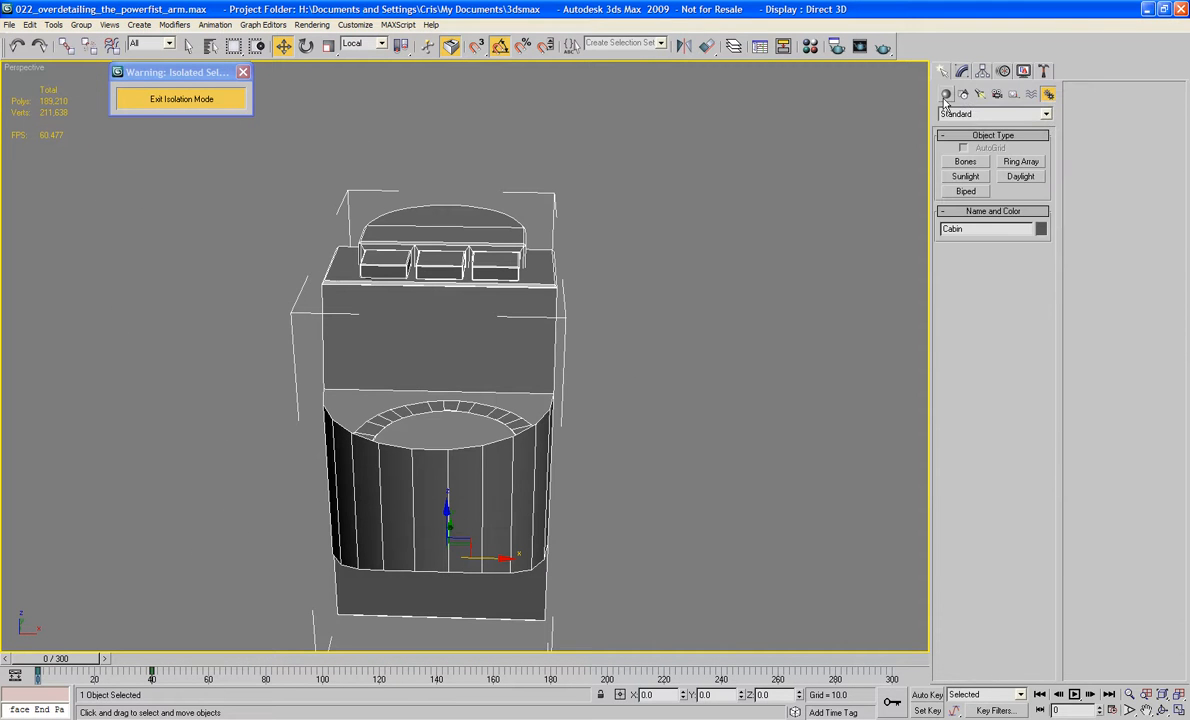
left_click(945, 94)
left_click(966, 162)
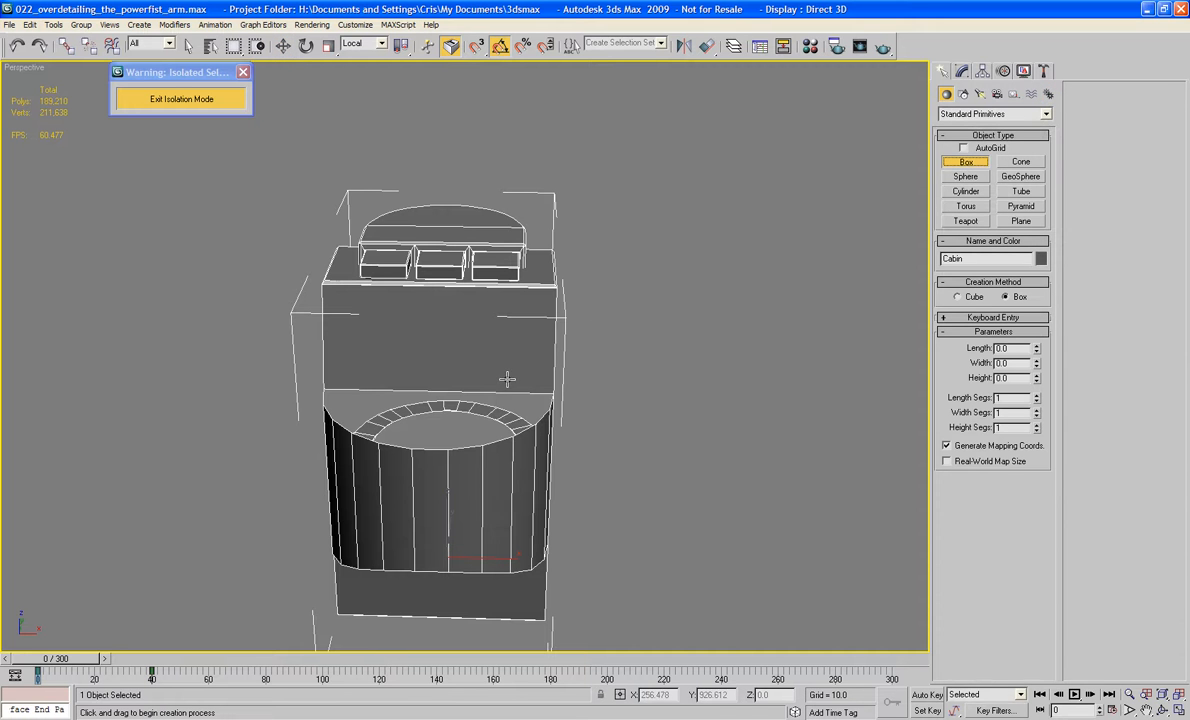
left_click(964, 148)
left_click_drag(551, 390, 322, 170)
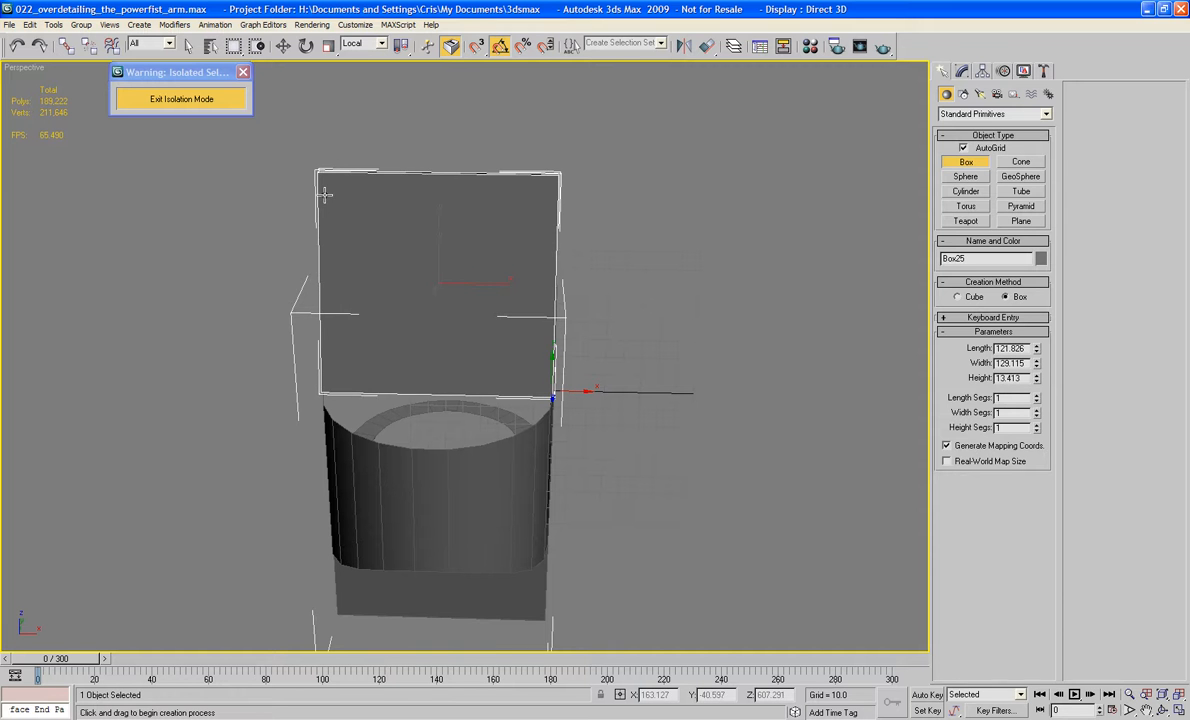
left_click(326, 201)
middle_click_drag(560, 272, 510, 289, "alt")
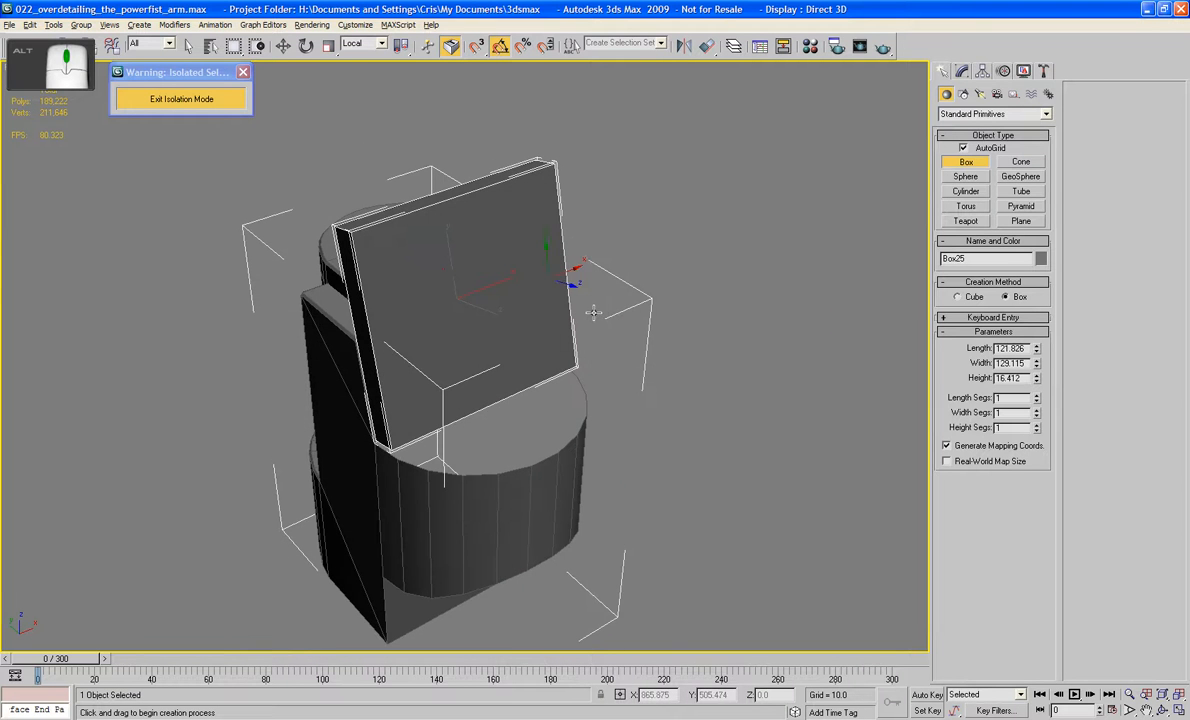
- Set the new box's segments to 6 along its length and 2 along its width
left_click(1037, 424)
left_click(1037, 431)
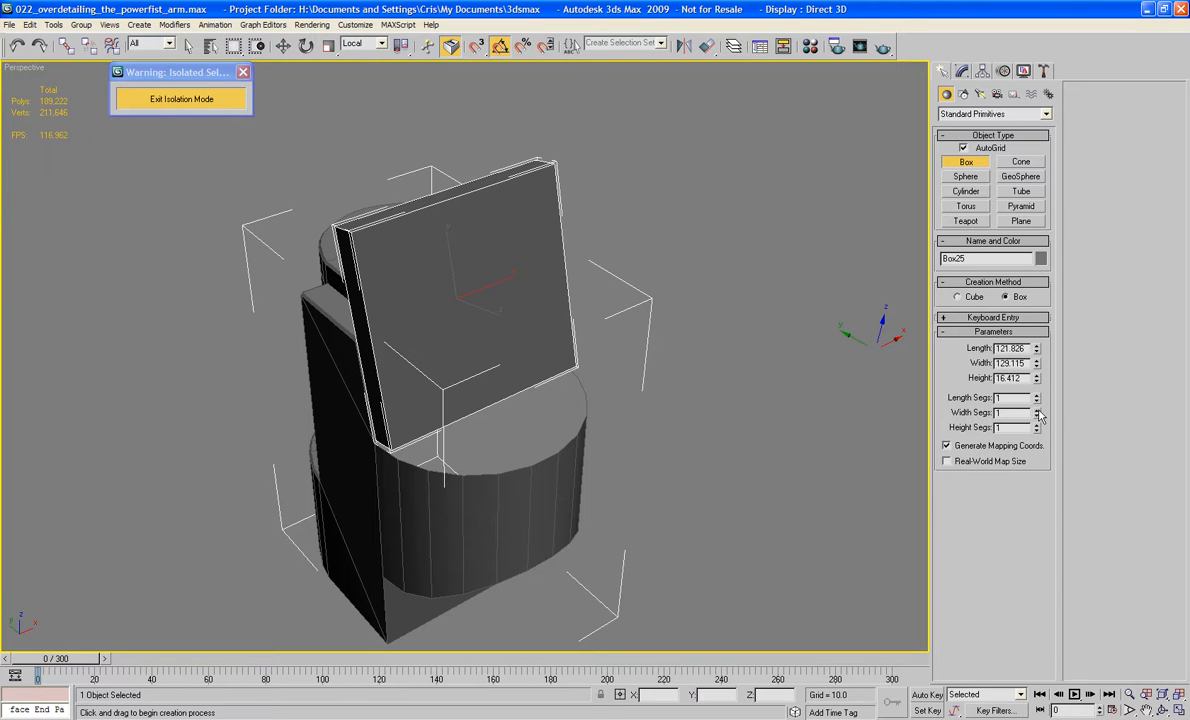
left_click(1037, 409)
left_click(1037, 398)
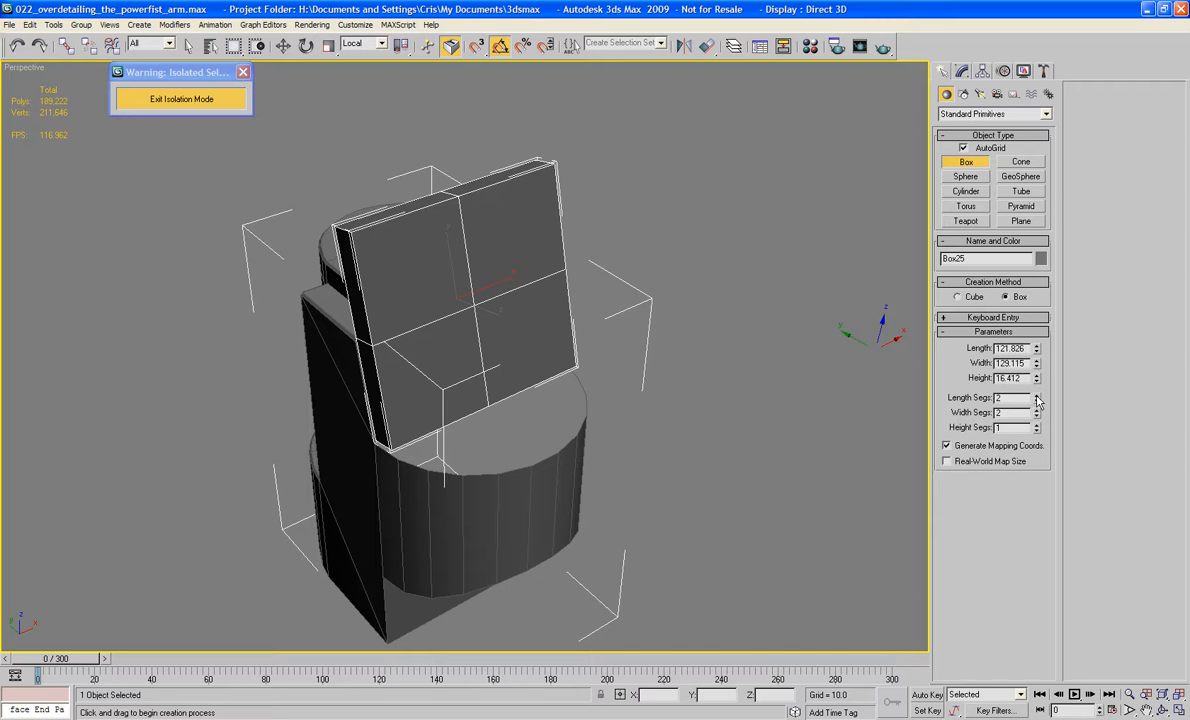
left_click(1037, 398)
left_click(1037, 398)
left_click(1037, 398)
left_click(1037, 398)
middle_click_drag(598, 250, 592, 314, "alt")
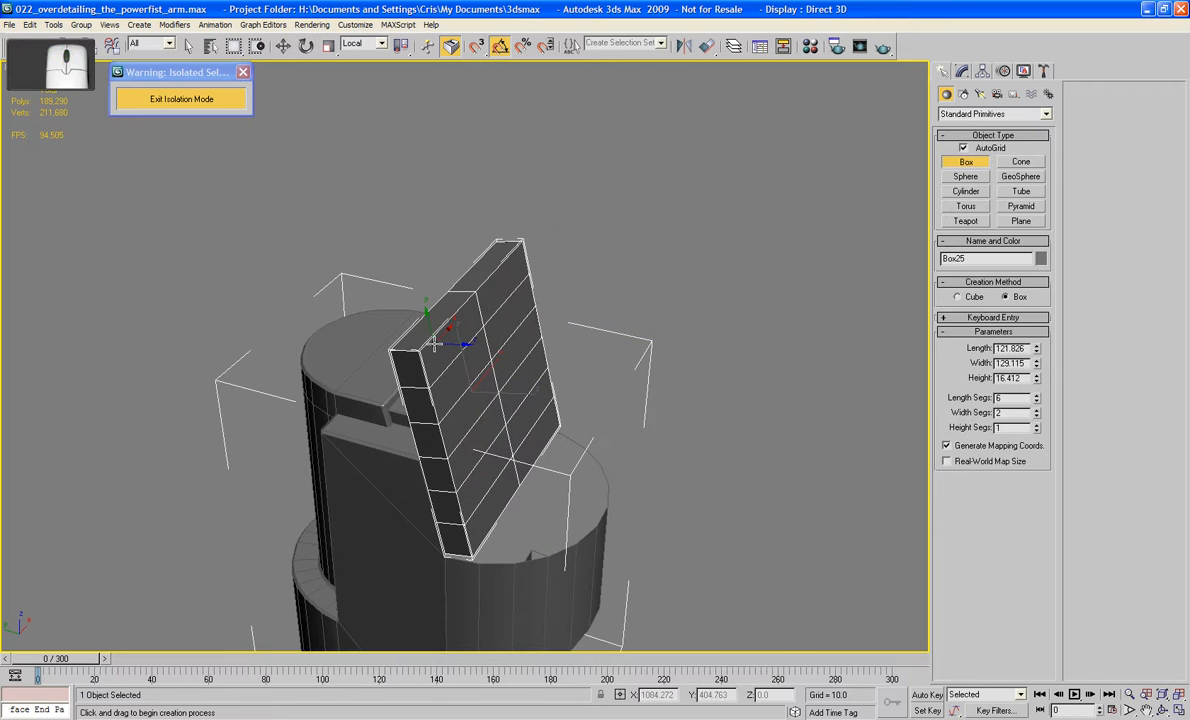
- Convert the box to an Editable Poly and delete the polygons of its left half, up to the central edge
right_click(457, 365)
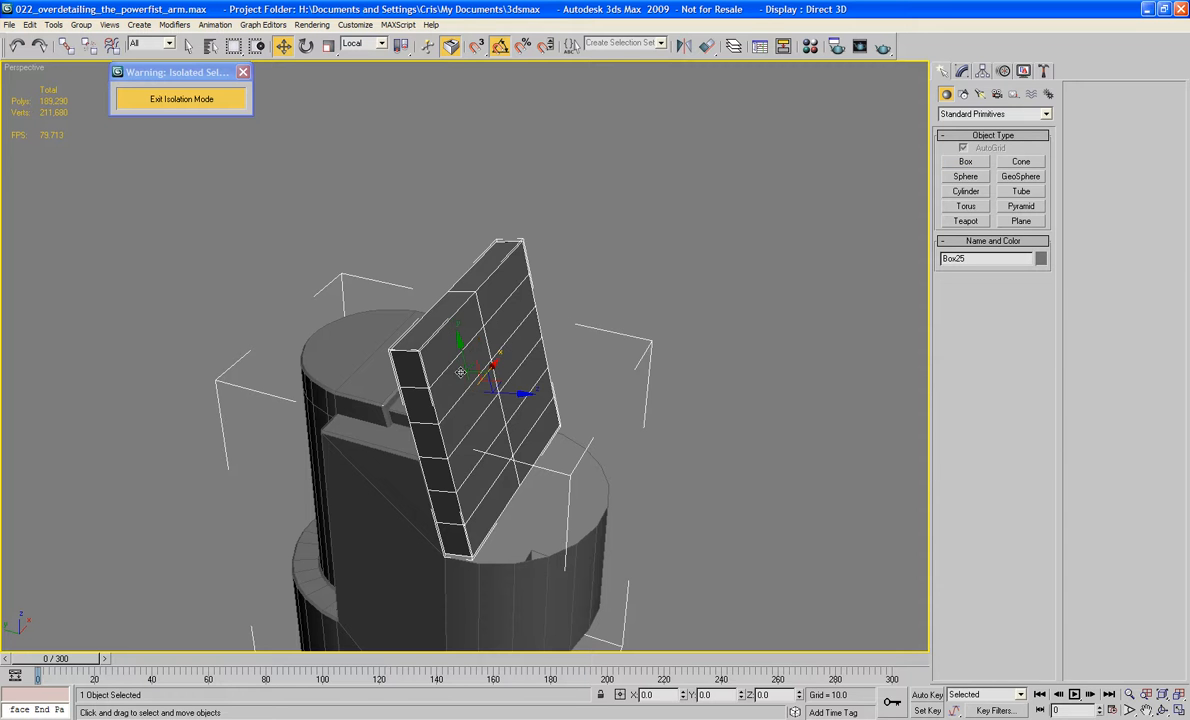
right_click(458, 369)
mouse_move(500, 502)
left_click(583, 514)
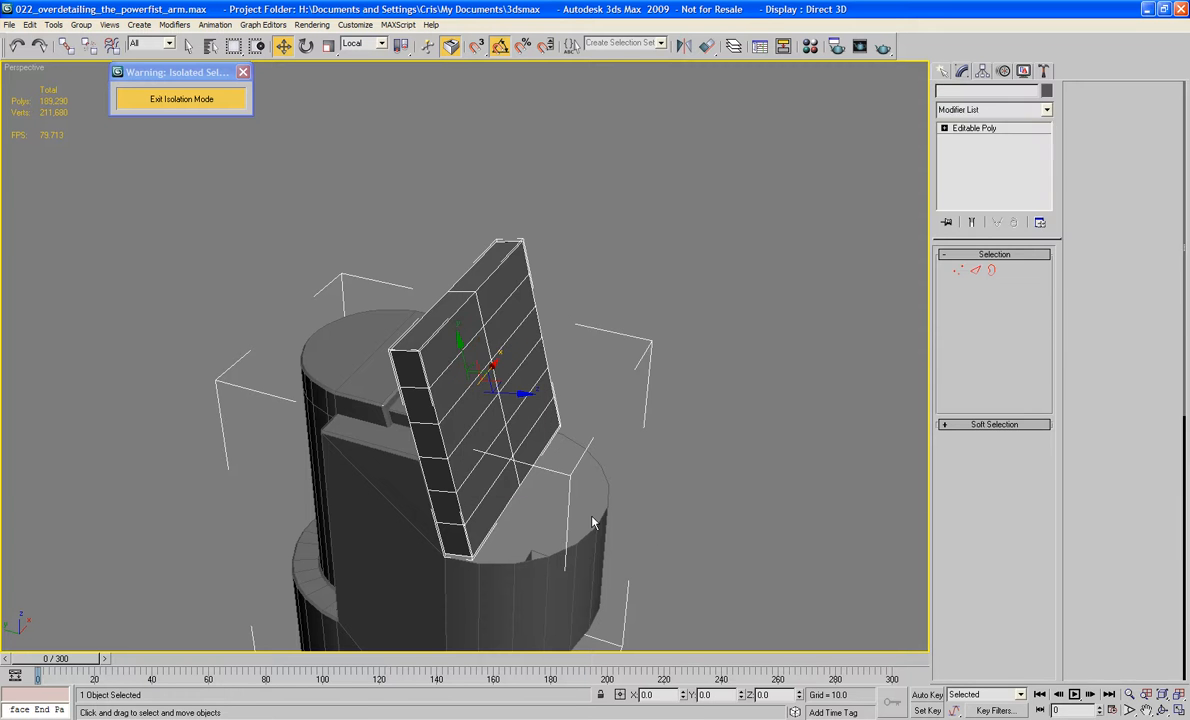
middle_click_drag(583, 514, 577, 383, "alt")
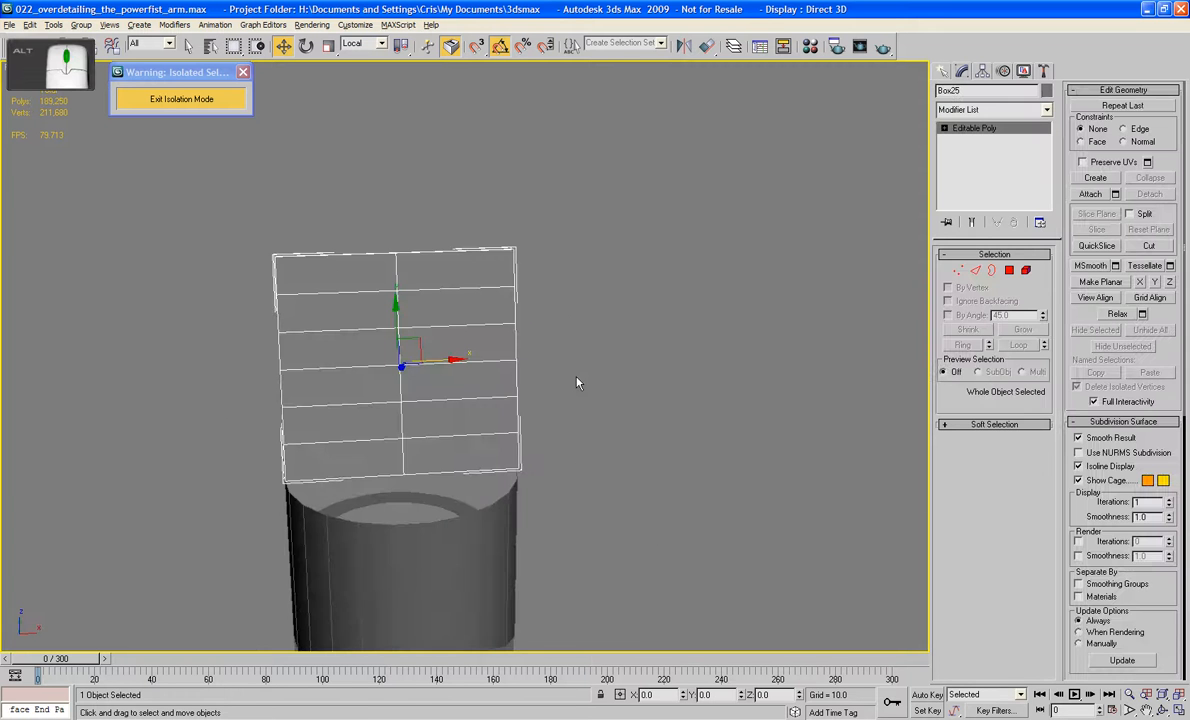
left_click(1008, 271)
left_click(297, 484)
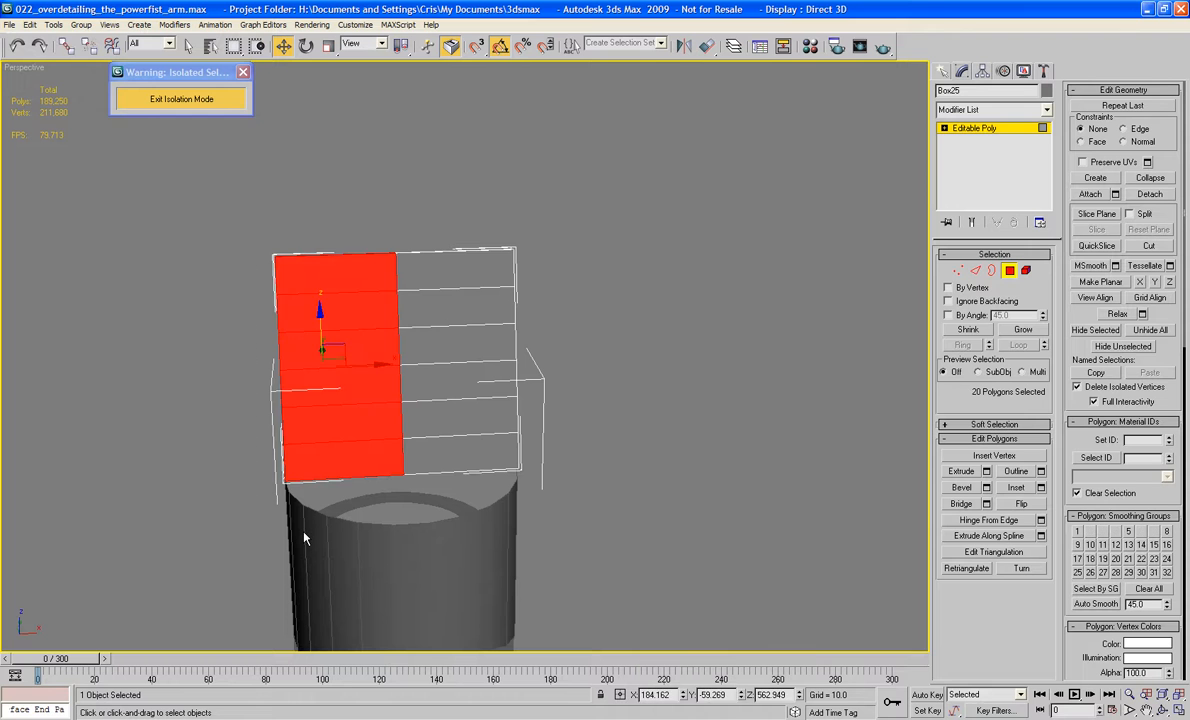
key("Delete")
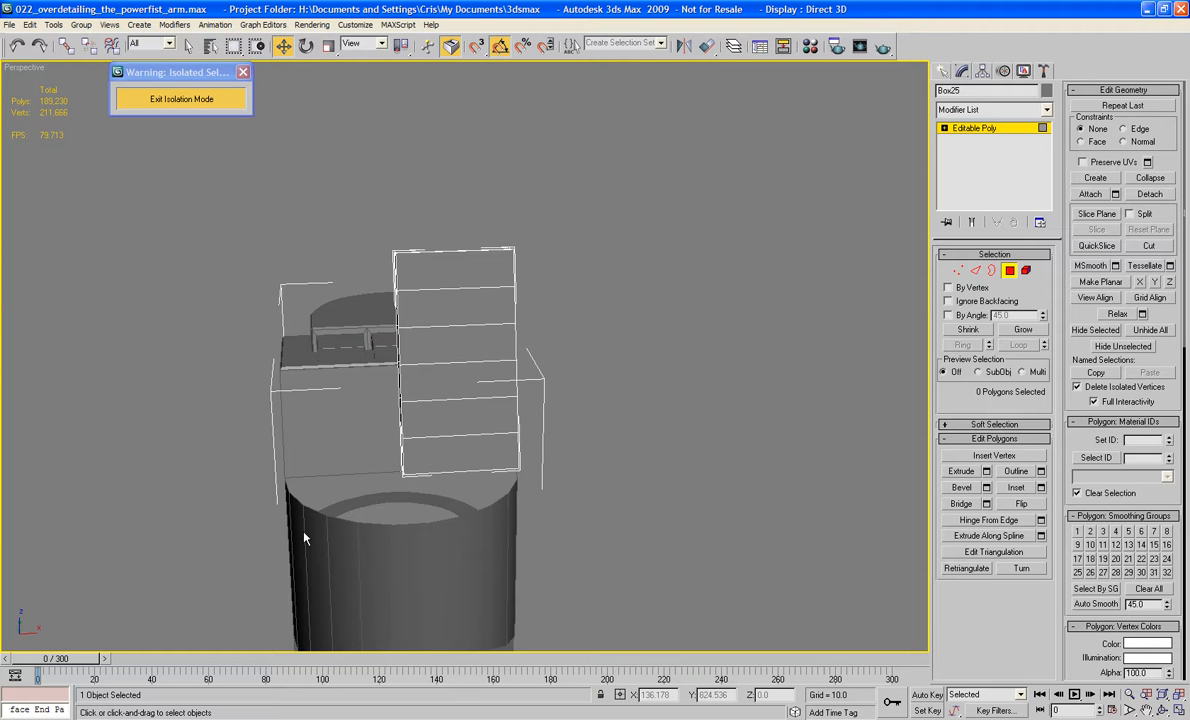
- Leave polygon editing and apply an FFD 4x4x4 modifier to the remaining half of the box
middle_click_drag(304, 538, 478, 407, "alt")
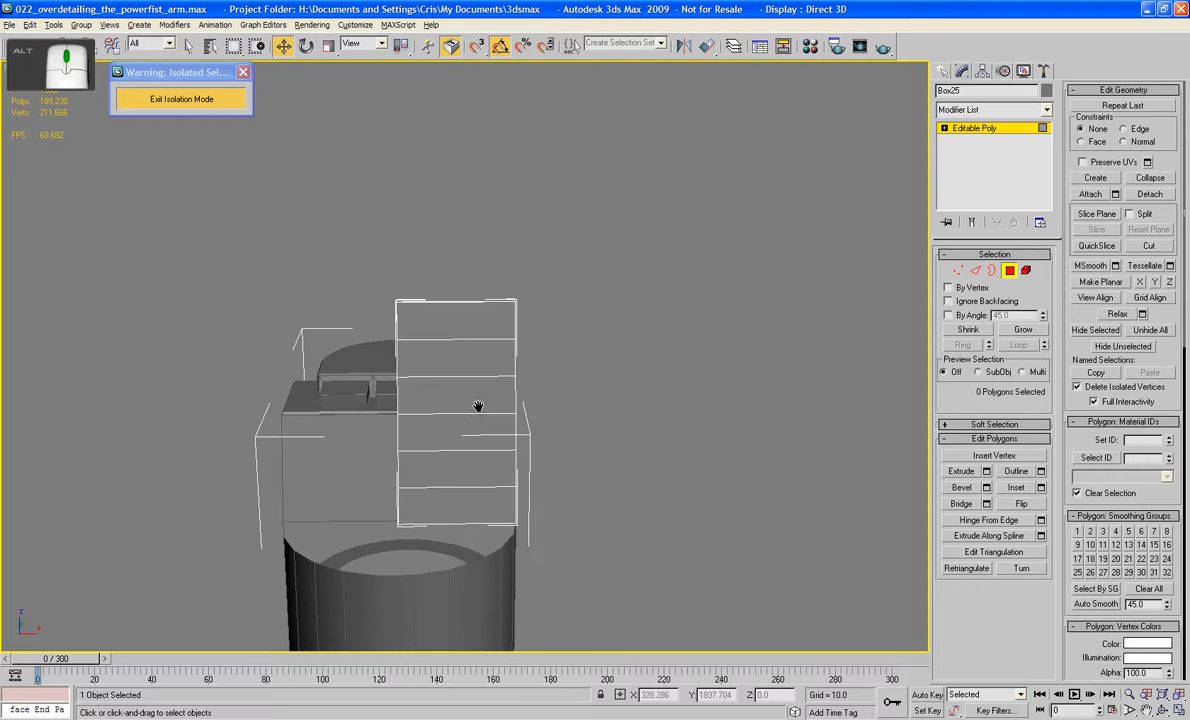
left_click(1010, 272)
left_click(1010, 110)
key("f")
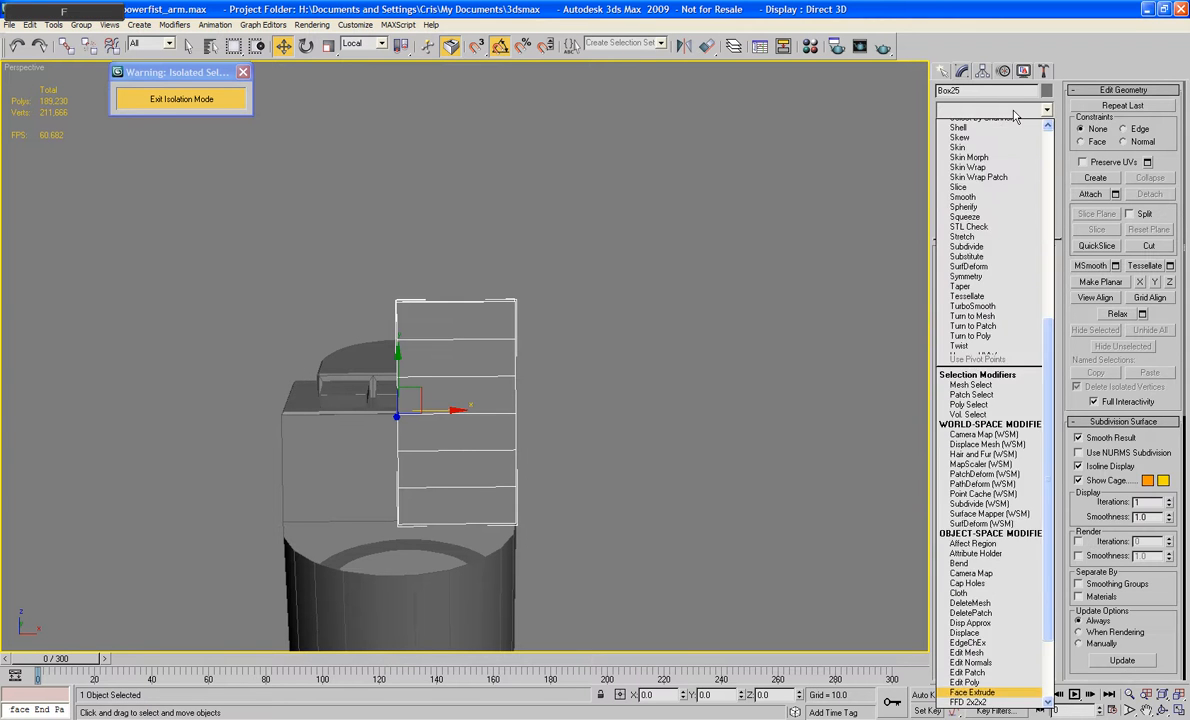
key("Down")
key("Return")
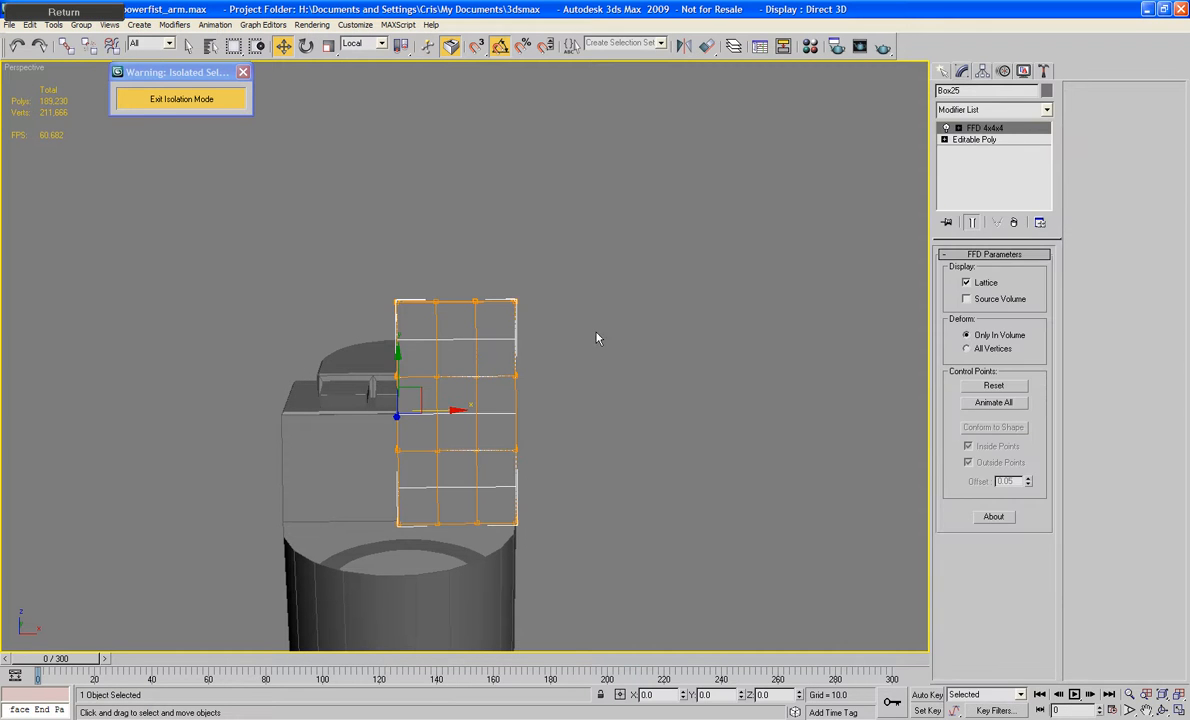
- Remove the FFD 4x4x4 modifier from the half box
mouse_move(596, 338)
middle_mouse_down("alt")
mouse_move(608, 367)
mouse_move(596, 369)
mouse_move(600, 353)
mouse_move(608, 361)
mouse_move(595, 353)
mouse_move(632, 359)
mouse_move(592, 356)
mouse_move(608, 360)
middle_mouse_up("alt")
scroll(600, 353, "up", 2)
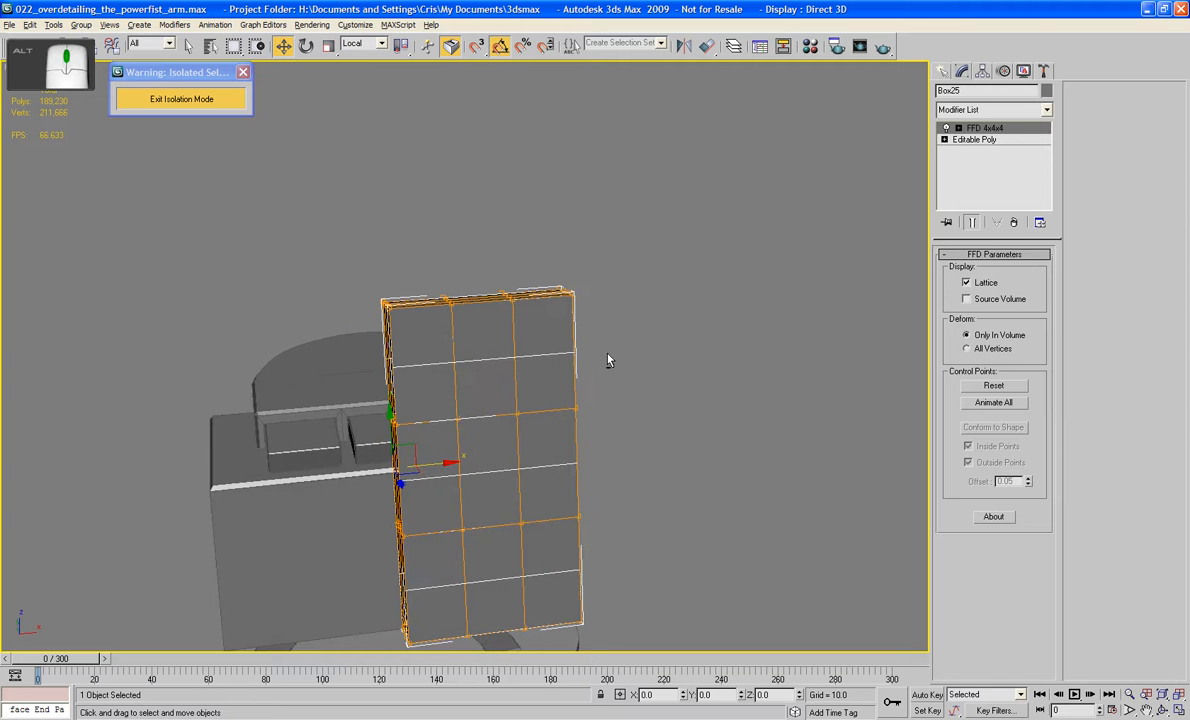
left_click(996, 223)
middle_click_drag(812, 198, 782, 210, "alt")
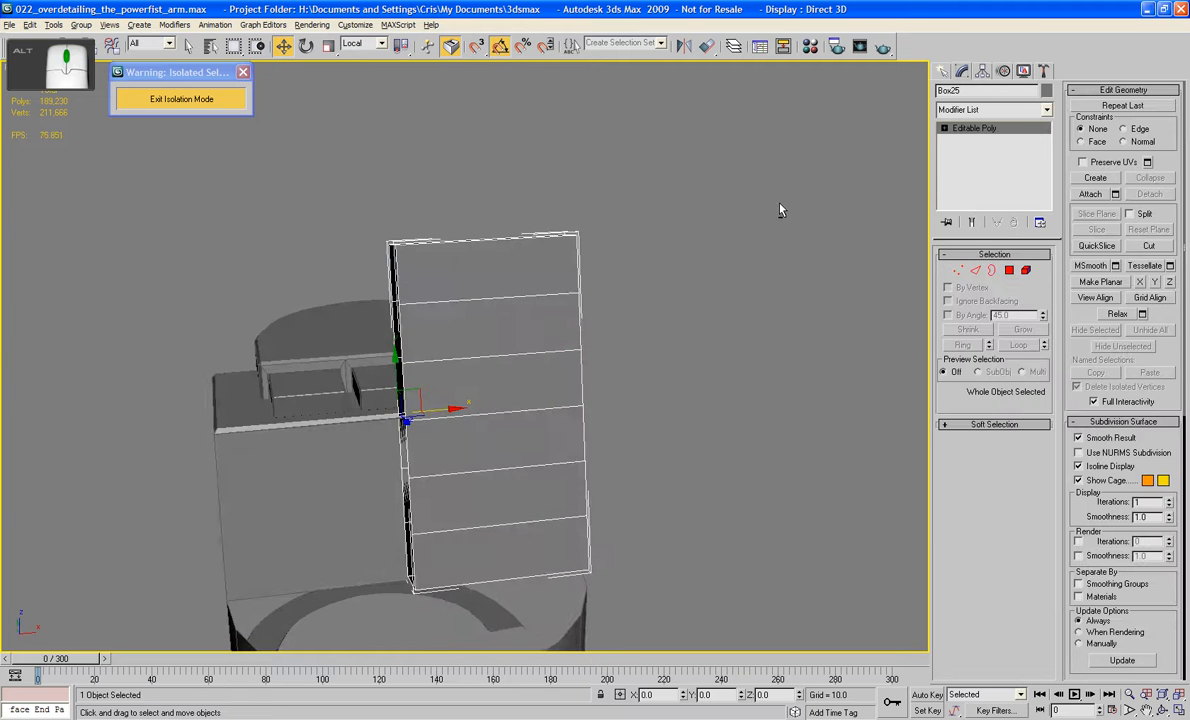
- Move the half box's open border toward its outer side, narrowing the piece to a slim upright strip
left_click(990, 272)
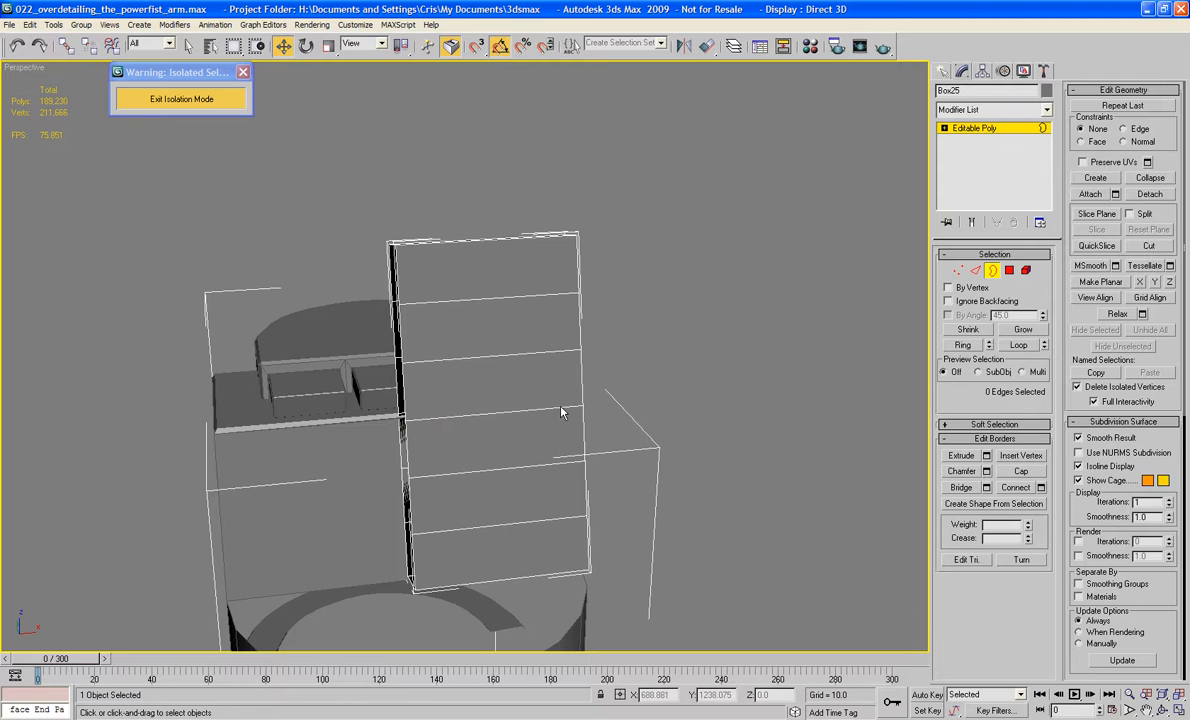
left_click(399, 364)
left_click_drag(454, 412, 577, 453)
middle_click_drag(556, 445, 606, 270, "alt")
left_click(958, 270)
scroll(582, 234, "down", 4)
scroll(633, 243, "up", 3)
scroll(606, 270, "up", 2)
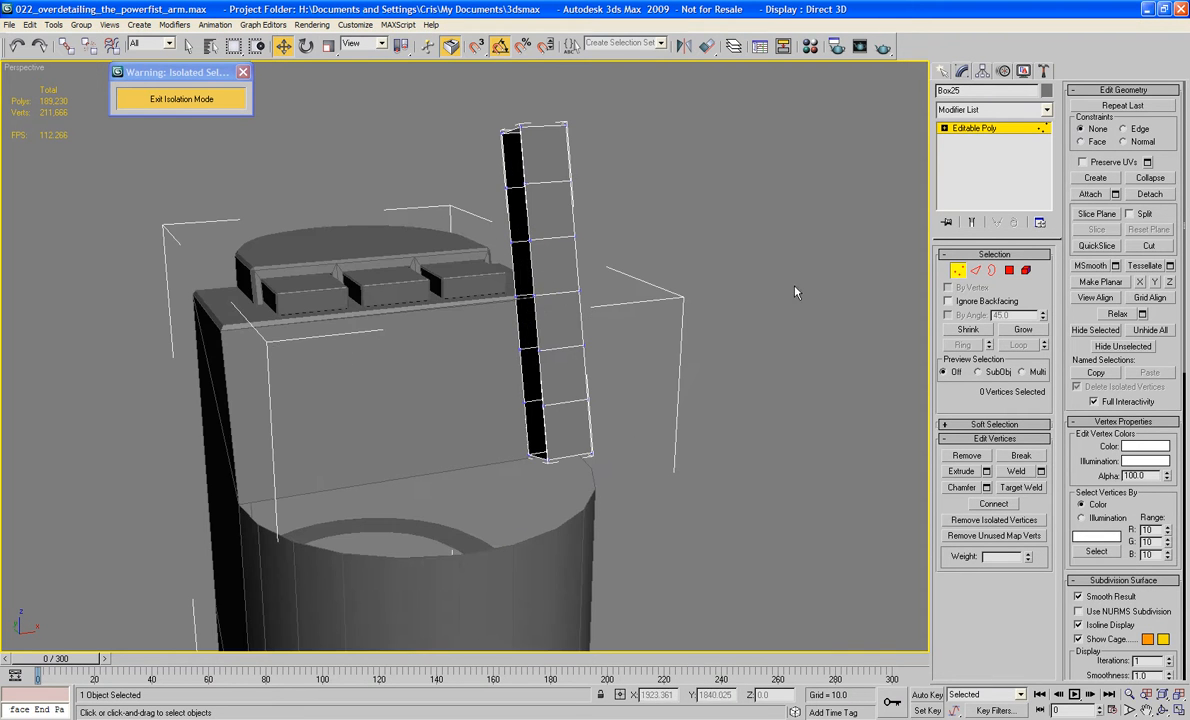
middle_click_drag(794, 291, 775, 327, "alt")
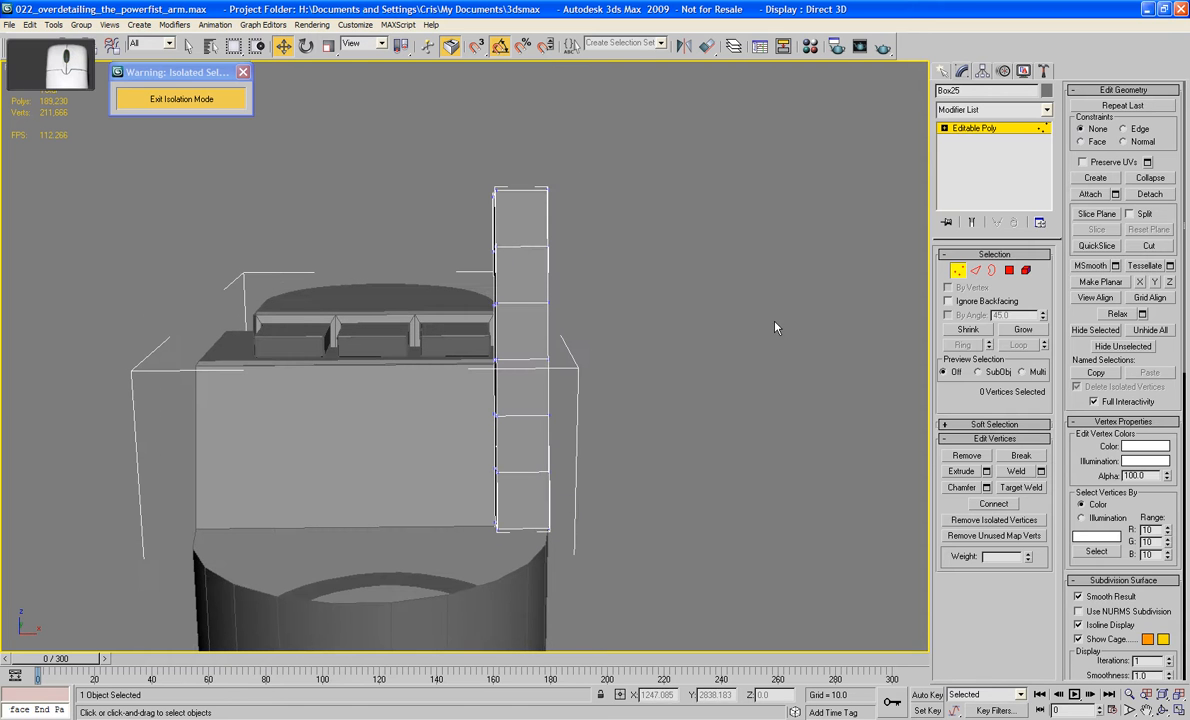
left_click(956, 277)
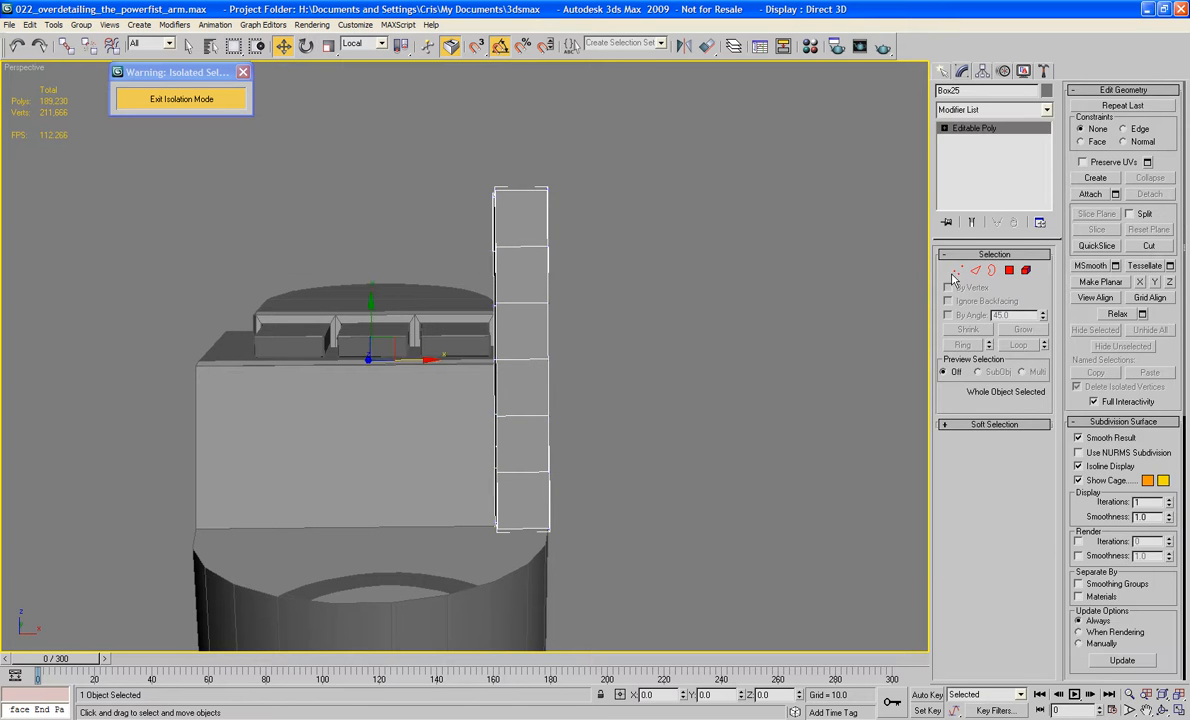
- Move only the strip's pivot point to the strip's lower end, where it meets the cabin's bulge
middle_click_drag(661, 406, 743, 408, "alt")
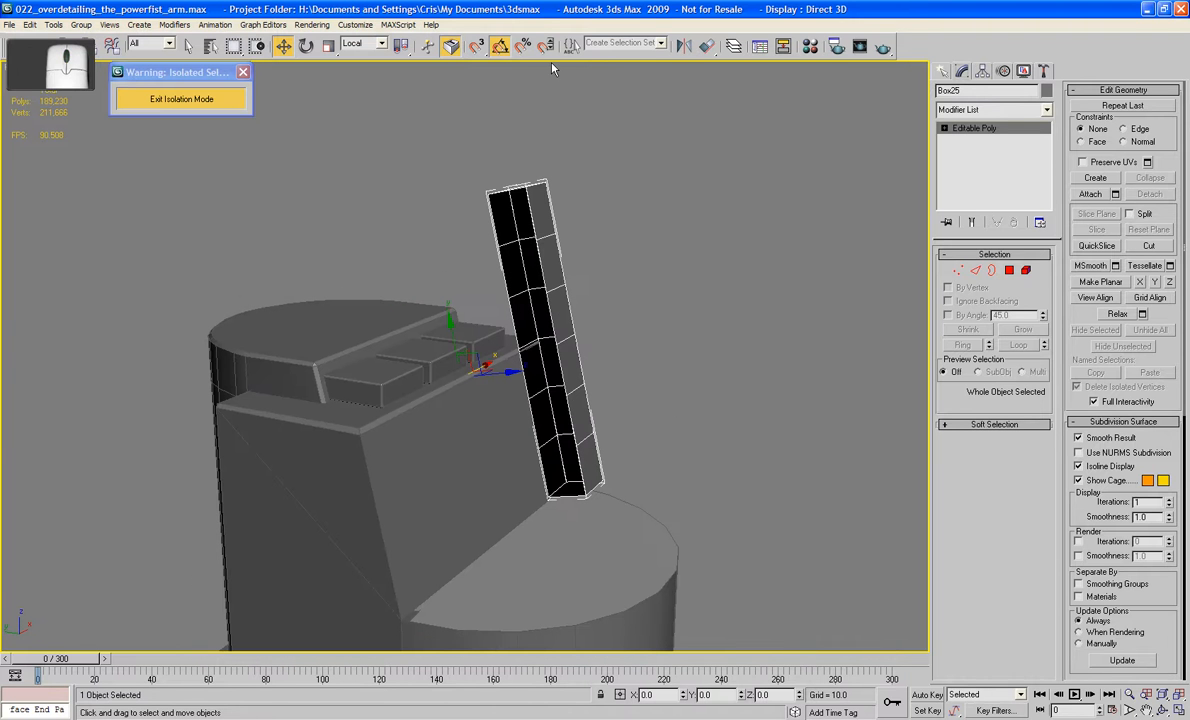
left_click(983, 72)
left_click(993, 109)
left_click(944, 109)
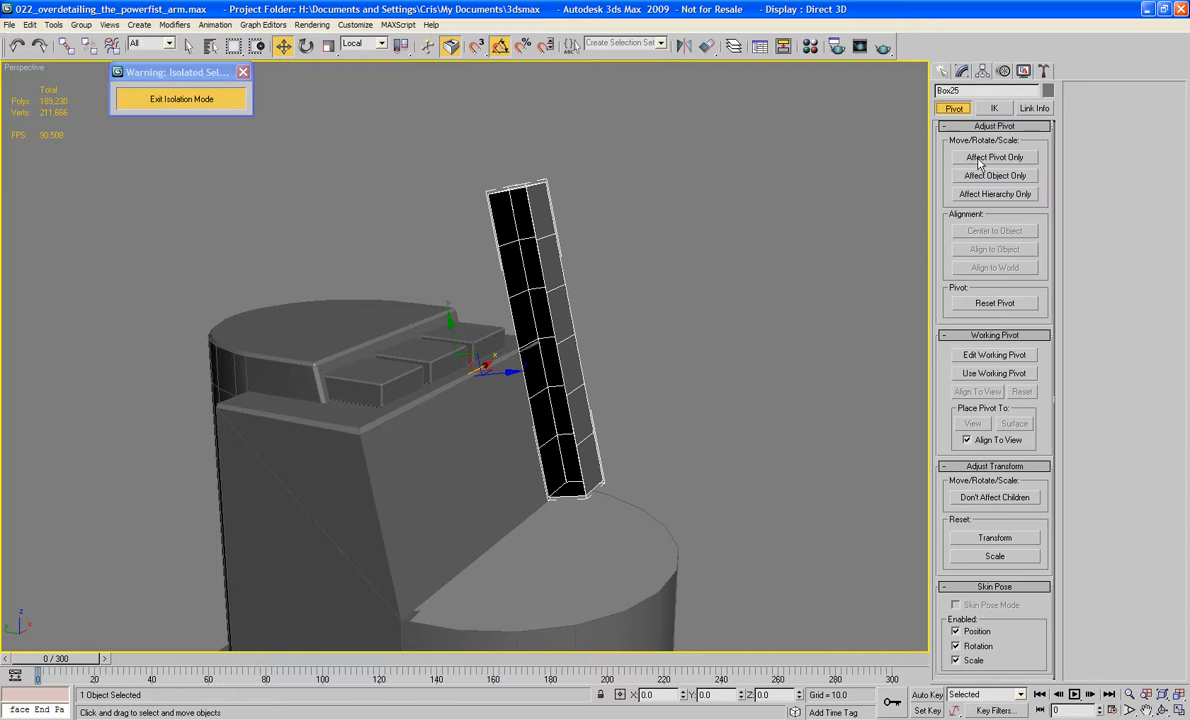
left_click(995, 157)
middle_click_drag(656, 263, 600, 272, "alt")
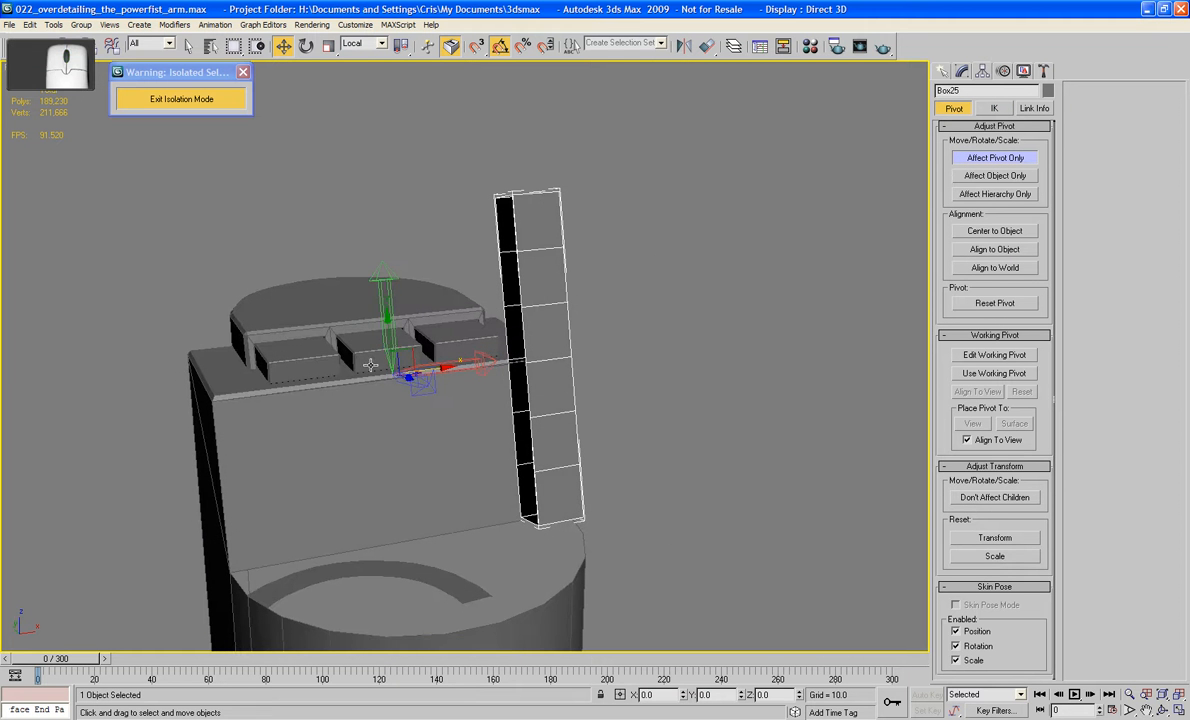
left_click_drag(399, 341, 572, 502)
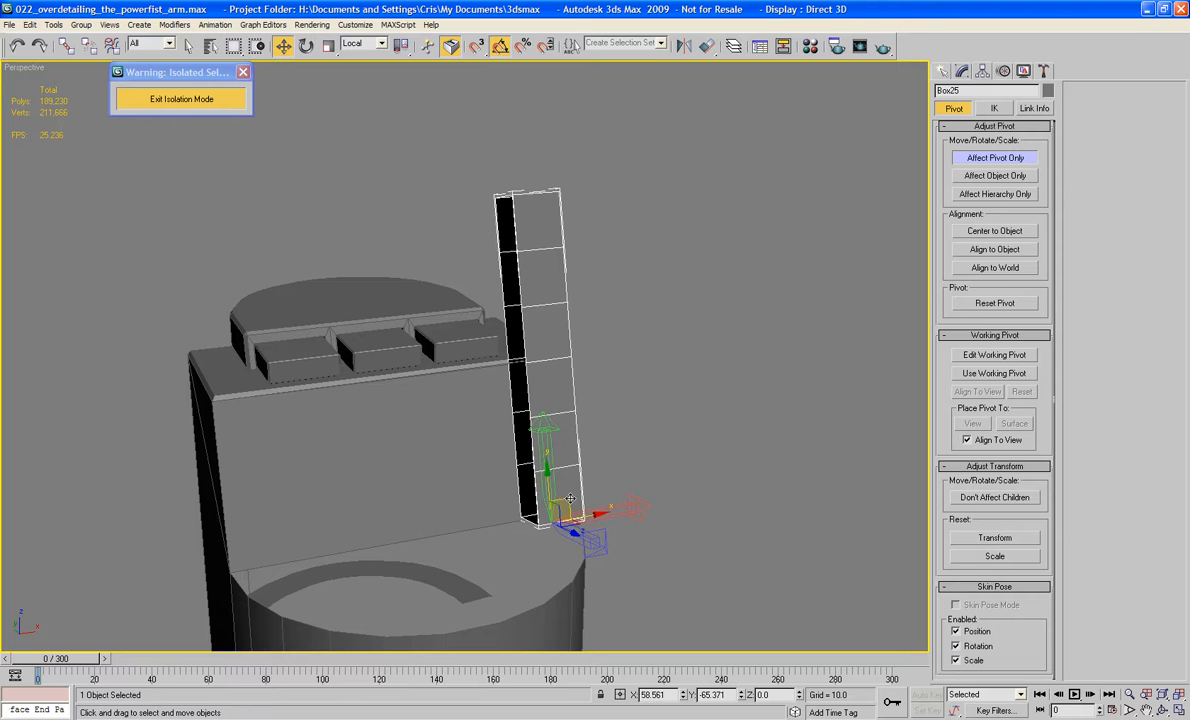
middle_click_drag(557, 453, 592, 443, "alt")
left_click(993, 158)
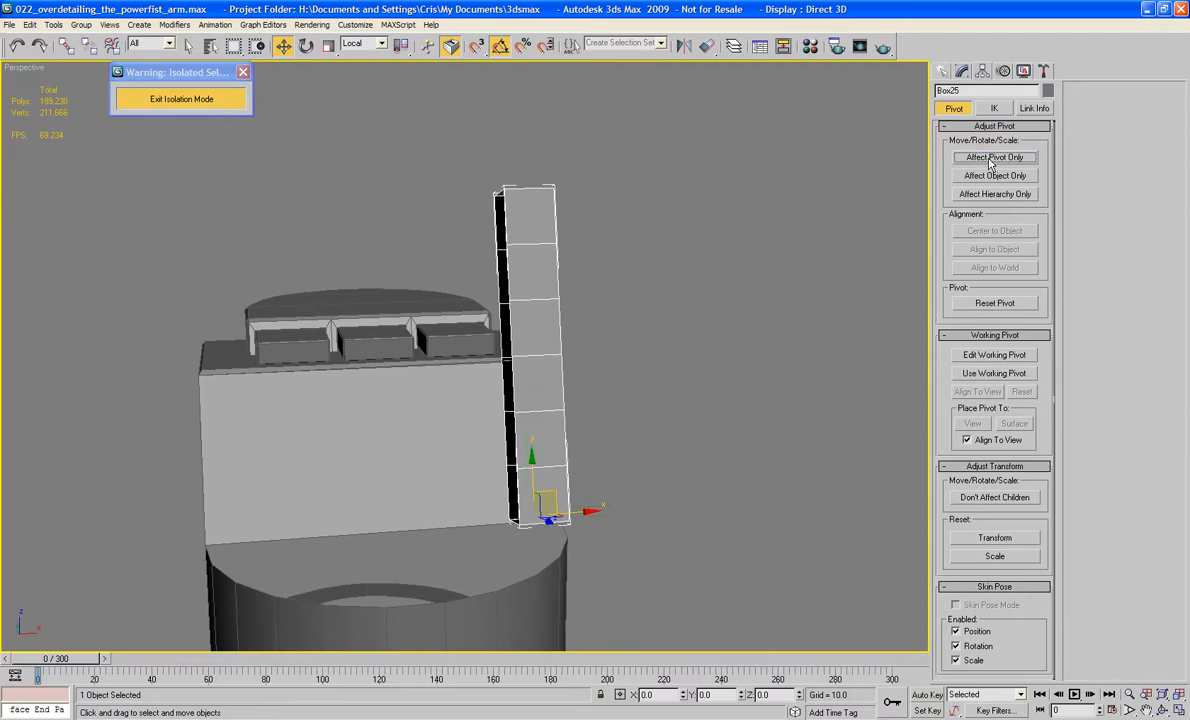
- Apply a Bend modifier to the strip with a Y bend axis and an angle of -56.5, curving it inward
left_click(961, 73)
left_click(970, 110)
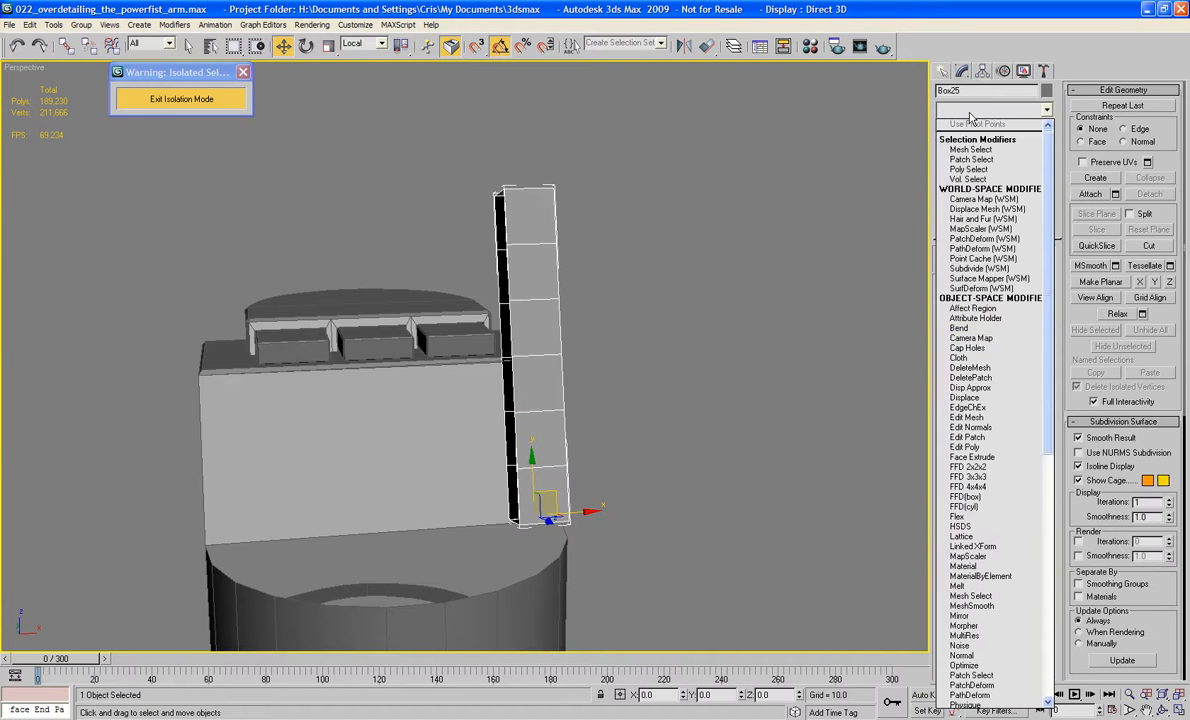
key("b")
key("Return")
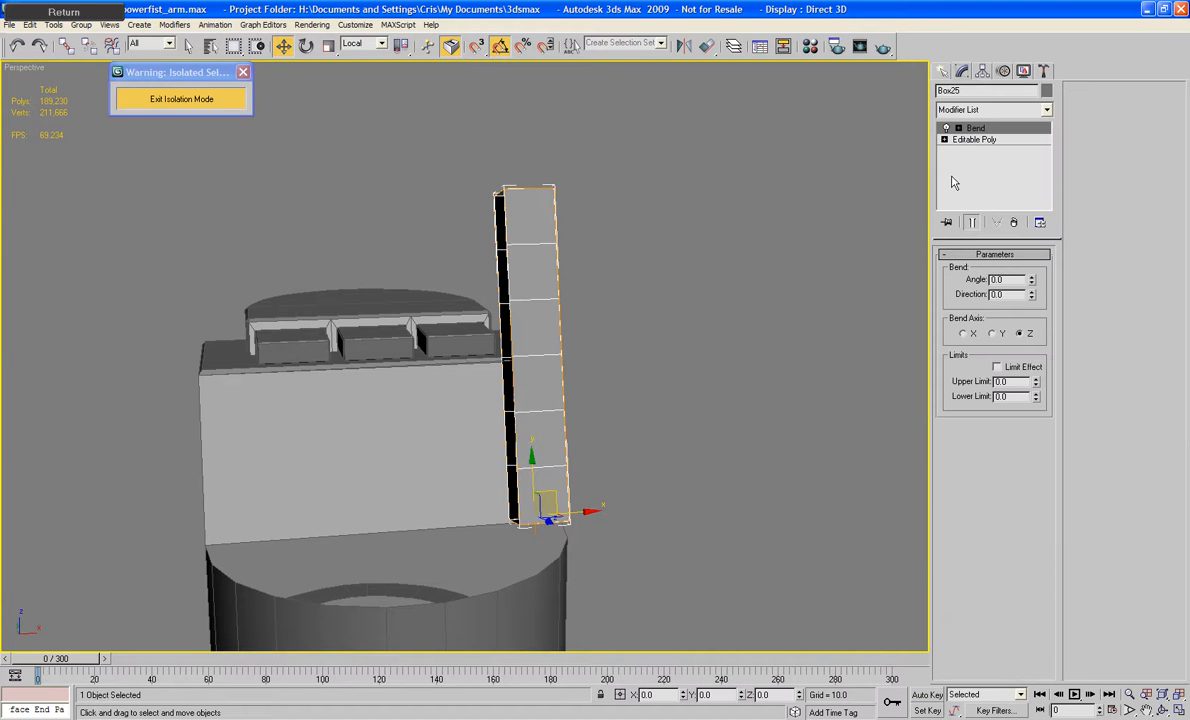
left_click_drag(1031, 280, 1030, 249)
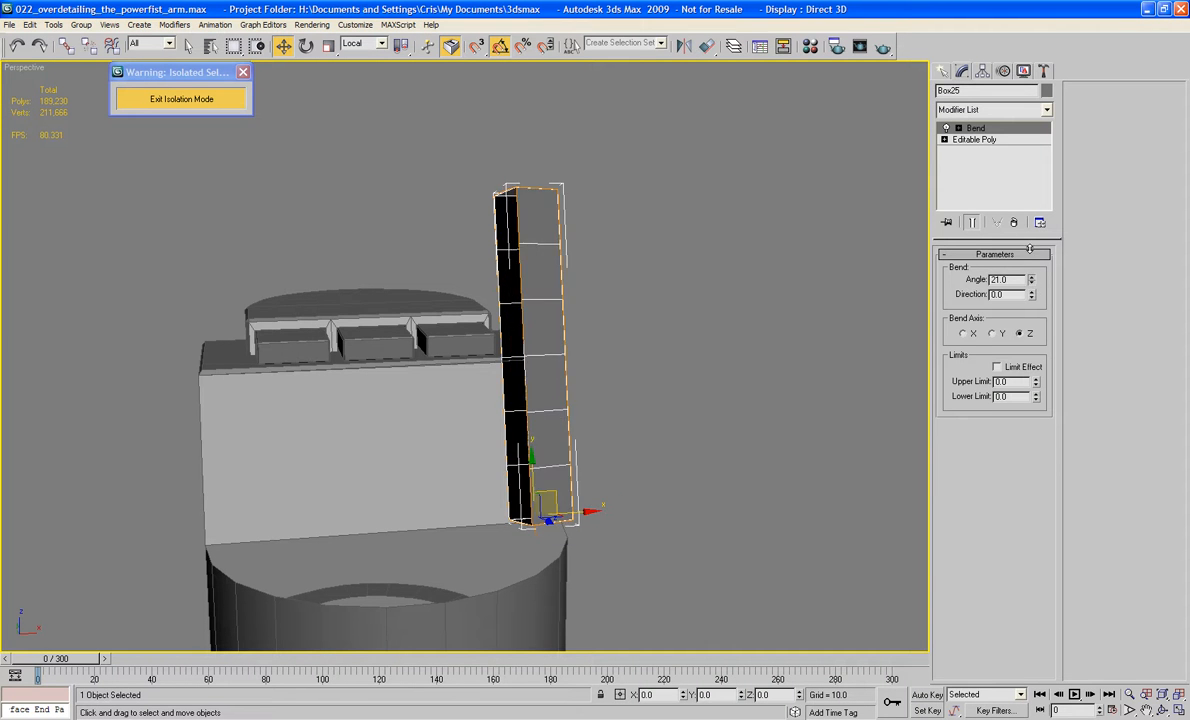
left_click(994, 334)
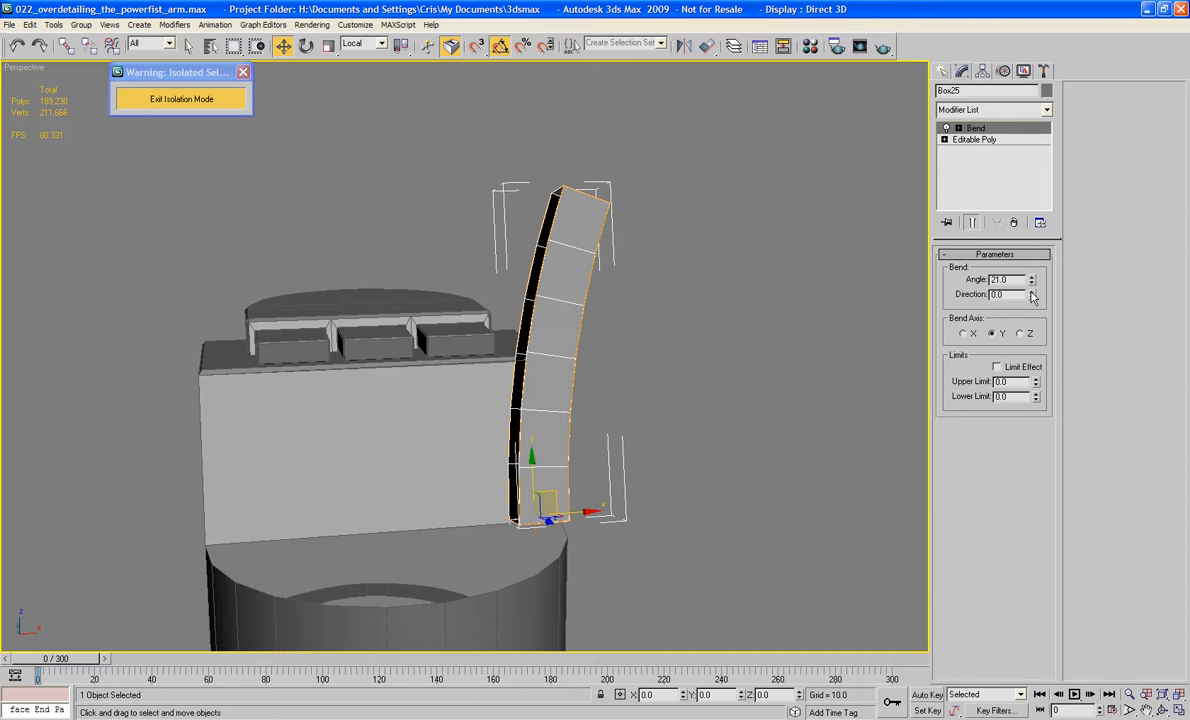
left_click_drag(1033, 287, 1052, 388)
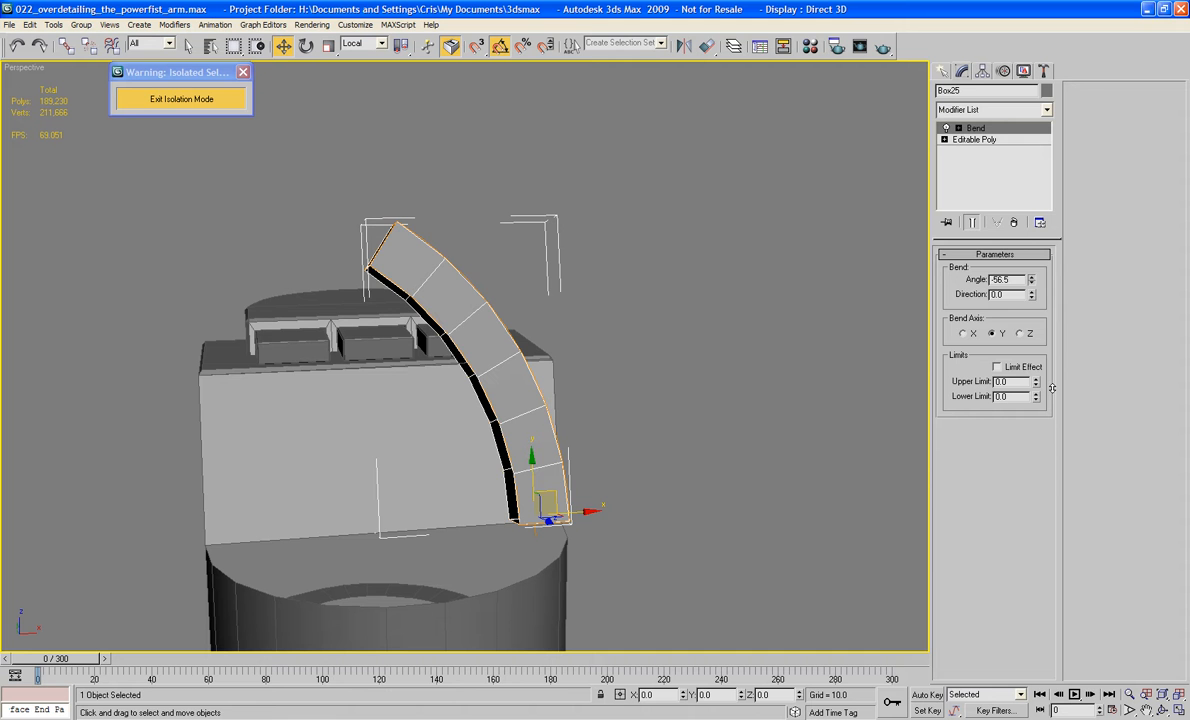
- Shift the open border of the Editable Poly beneath the Bend farther outward to make the curved strip thinner
left_click(962, 140)
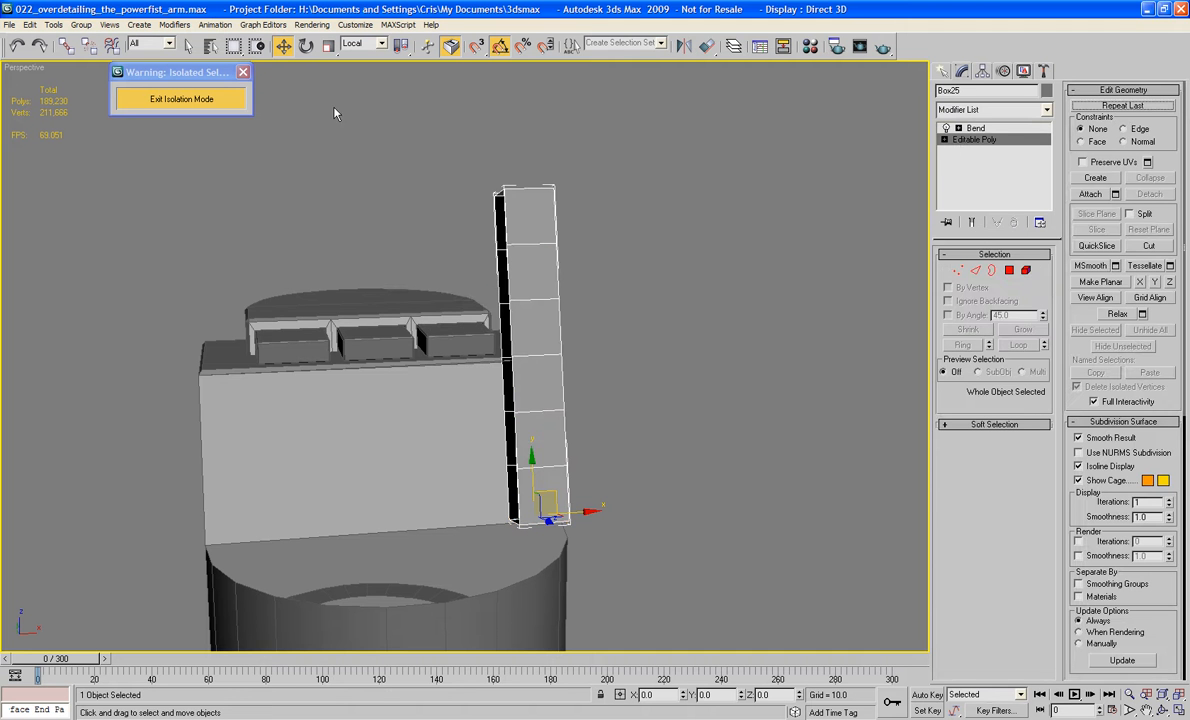
left_click(992, 270)
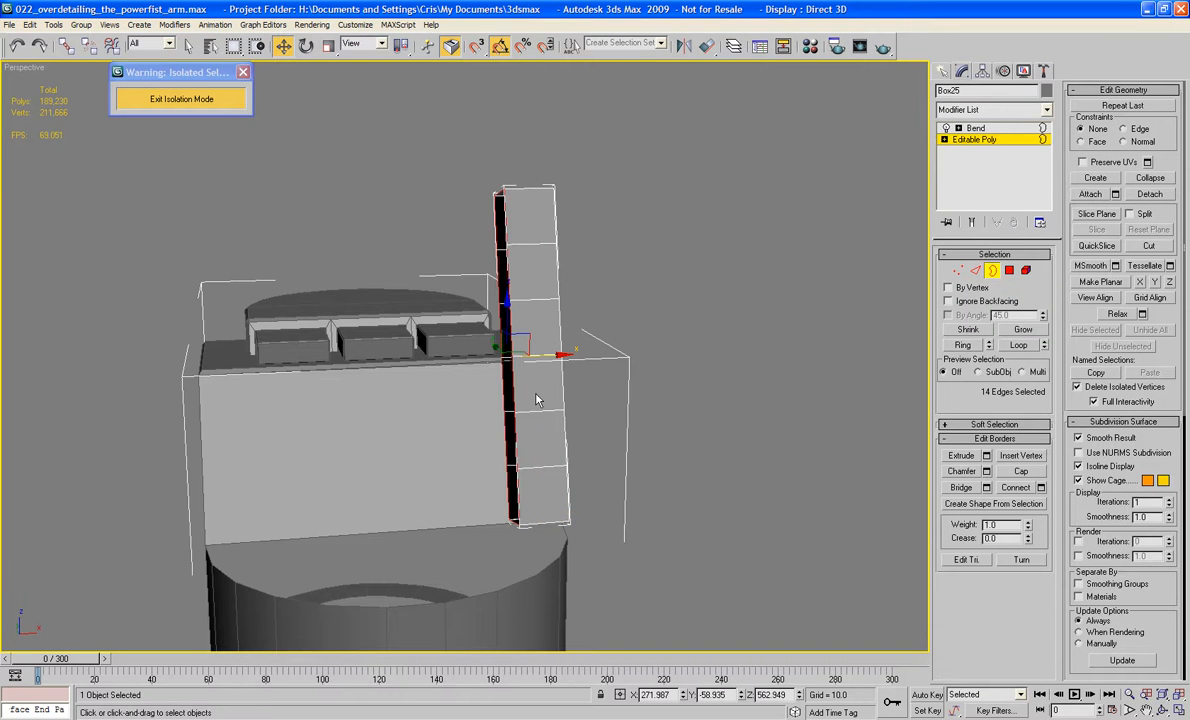
left_click_drag(550, 356, 571, 355)
left_click(975, 129)
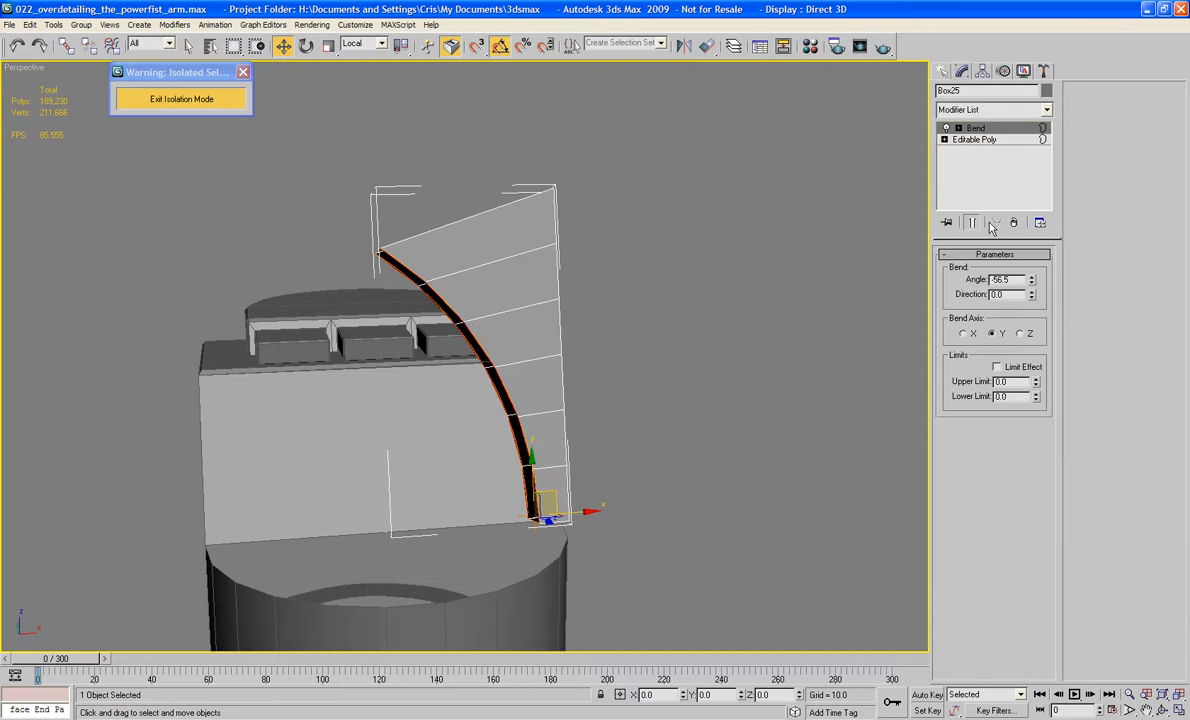
left_click(979, 140)
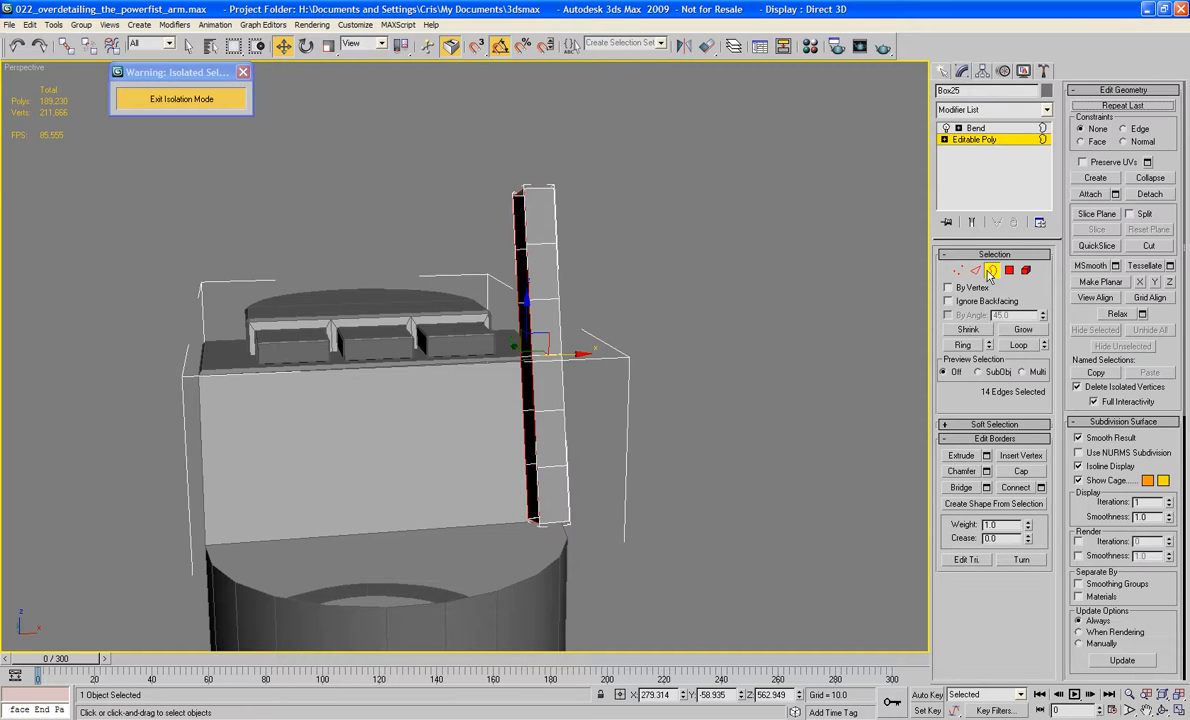
left_click(991, 270)
left_click(975, 129)
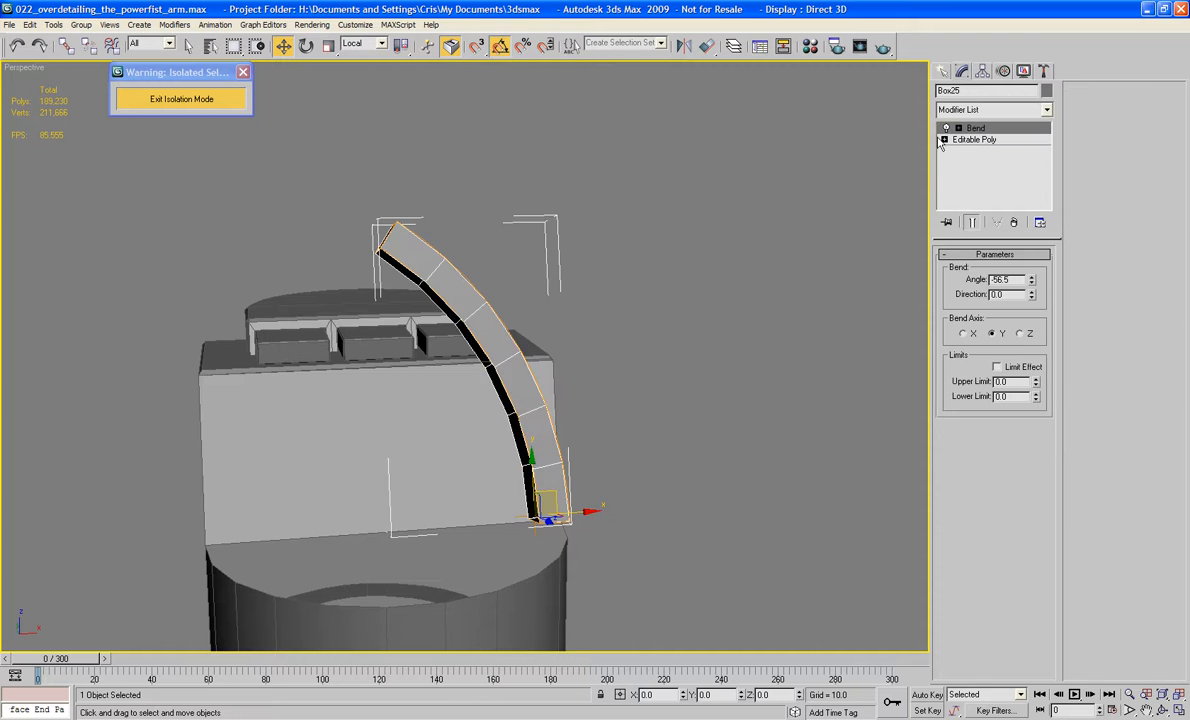
- Convert the bent strip to an Editable Poly, collapsing the Bend modifier
mouse_move(620, 250)
middle_mouse_down("alt")
mouse_move(624, 226)
mouse_move(624, 247)
mouse_move(725, 255)
mouse_move(629, 255)
mouse_move(598, 212)
mouse_move(539, 205)
mouse_move(507, 218)
mouse_move(566, 244)
mouse_move(627, 242)
mouse_move(568, 228)
mouse_move(604, 251)
mouse_move(632, 231)
mouse_move(632, 242)
middle_mouse_up("alt")
right_click(524, 398)
mouse_move(560, 531)
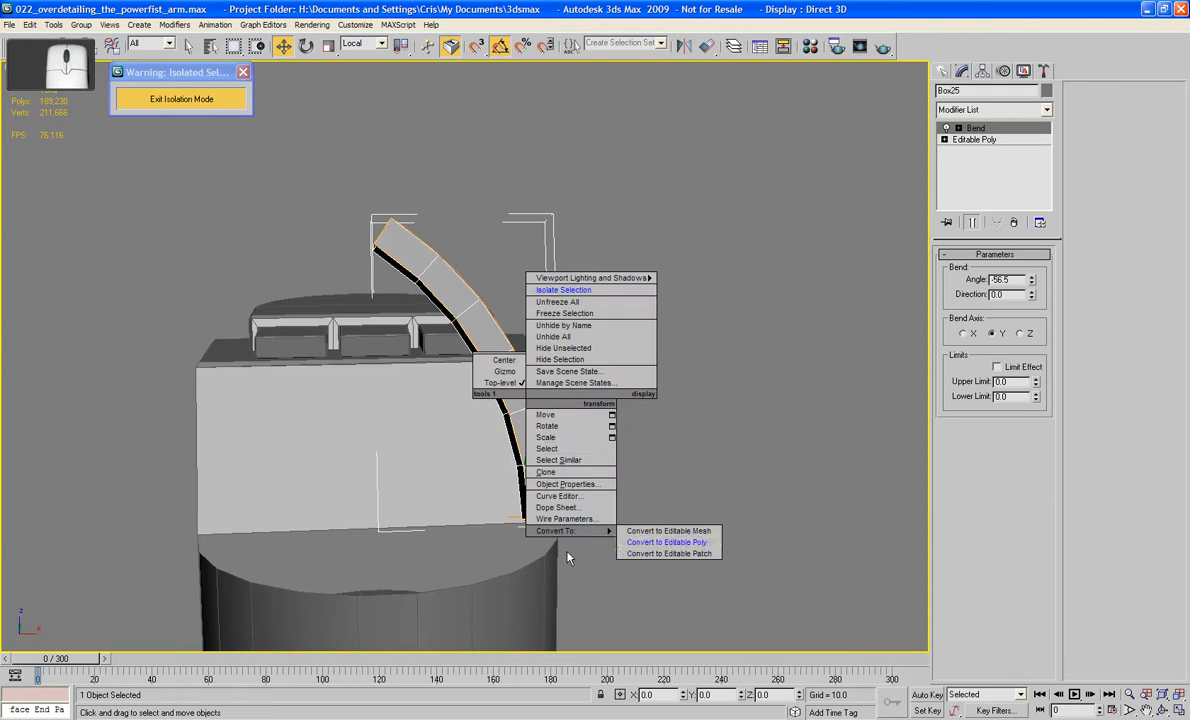
left_click(666, 542)
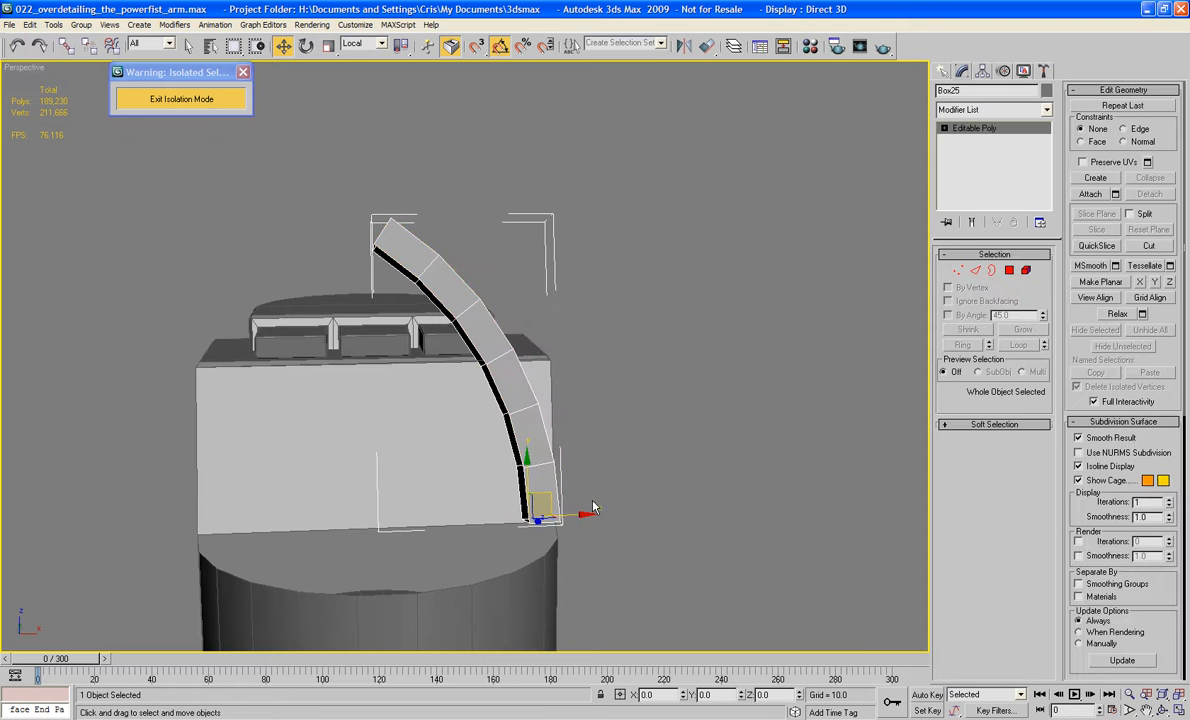
- Mirror the curved strip on its local X axis as a copy and move the copy about 110 units to the cabin's opposite side
left_click(683, 47)
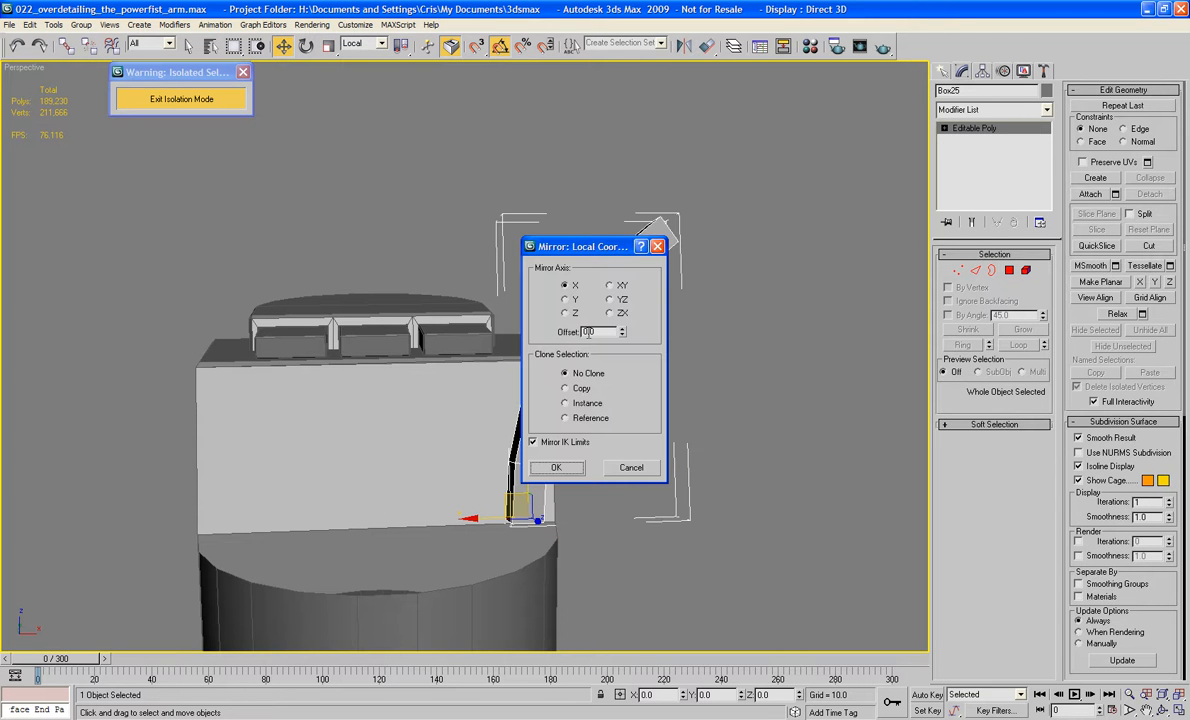
left_click(574, 390)
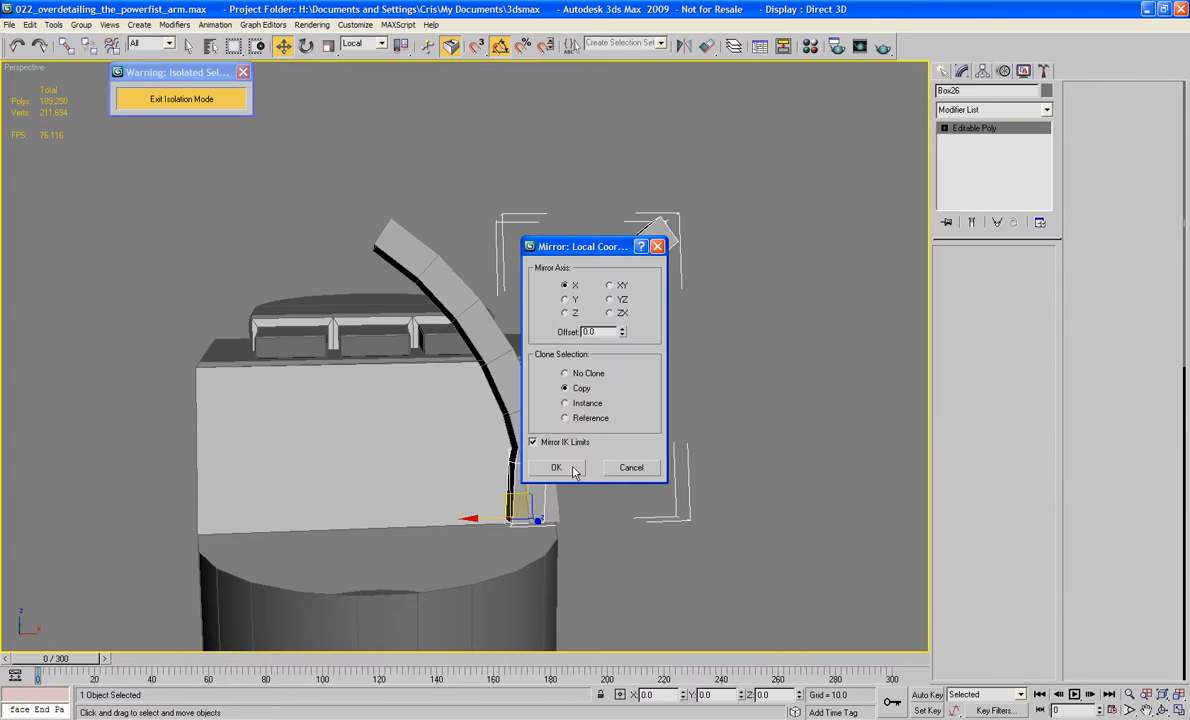
left_click(556, 467)
left_click_drag(480, 519, 181, 520)
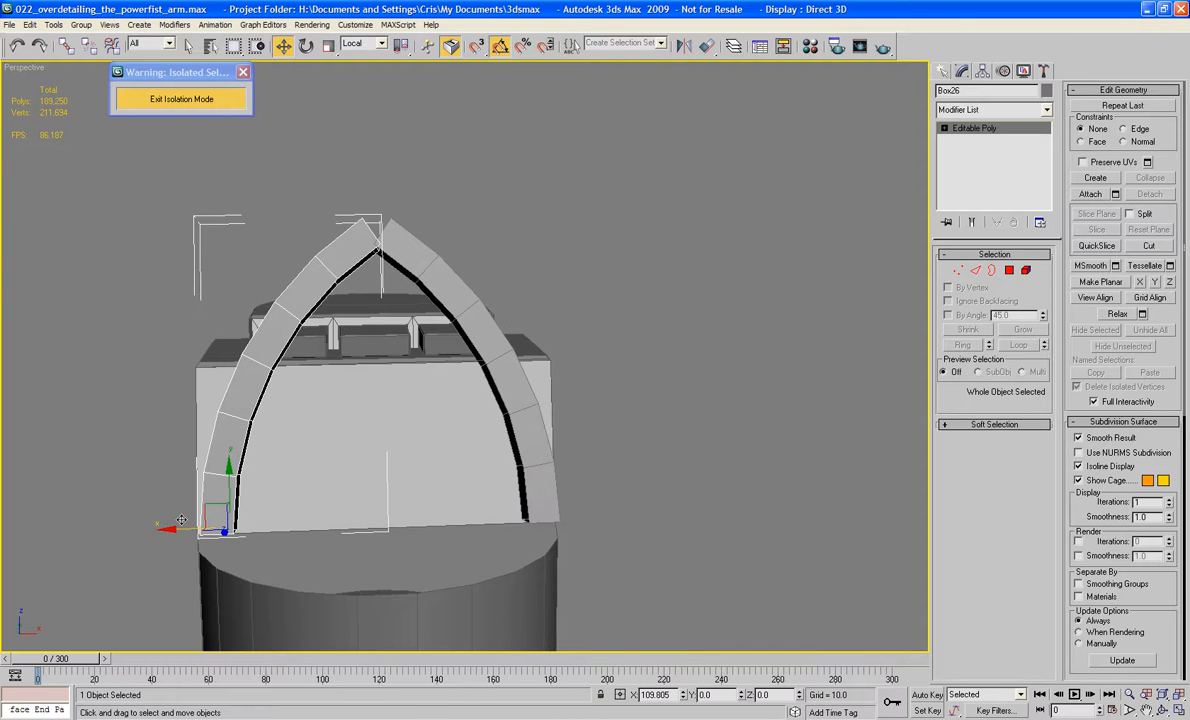
- In the Top view, nudge both curved strips slightly outward along X to line up with the cabin's sides
middle_click_drag(181, 520, 427, 541, "alt")
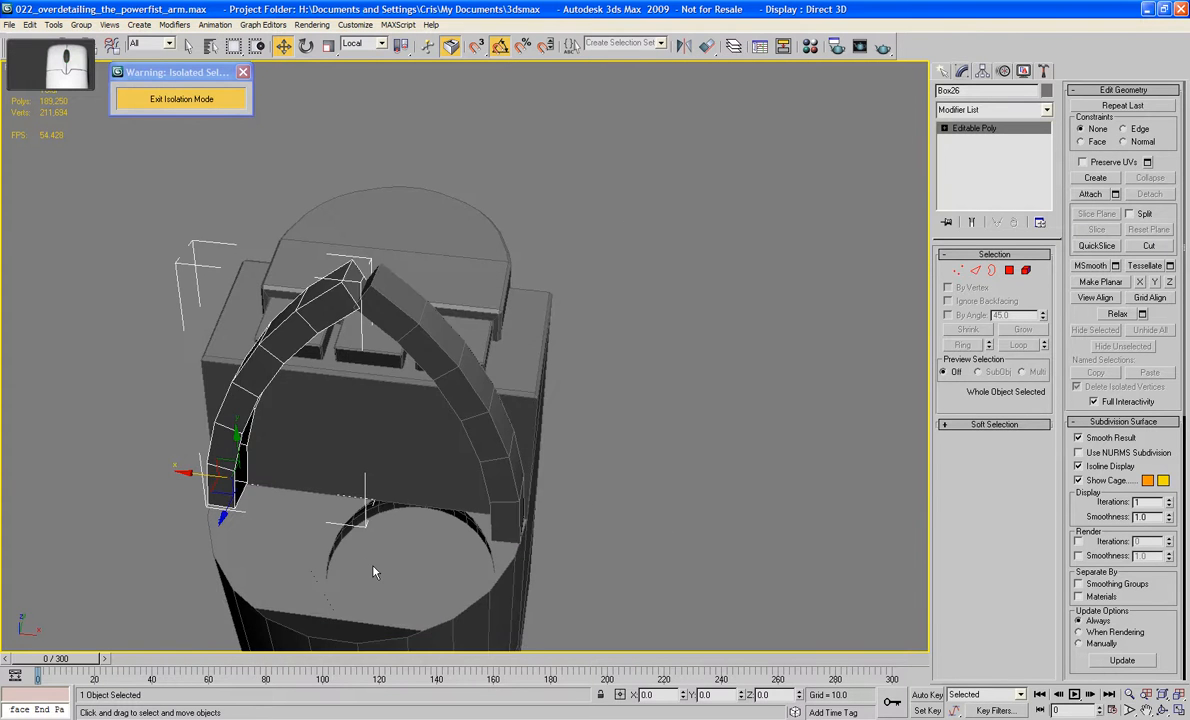
key("z")
scroll(553, 428, "down", 2)
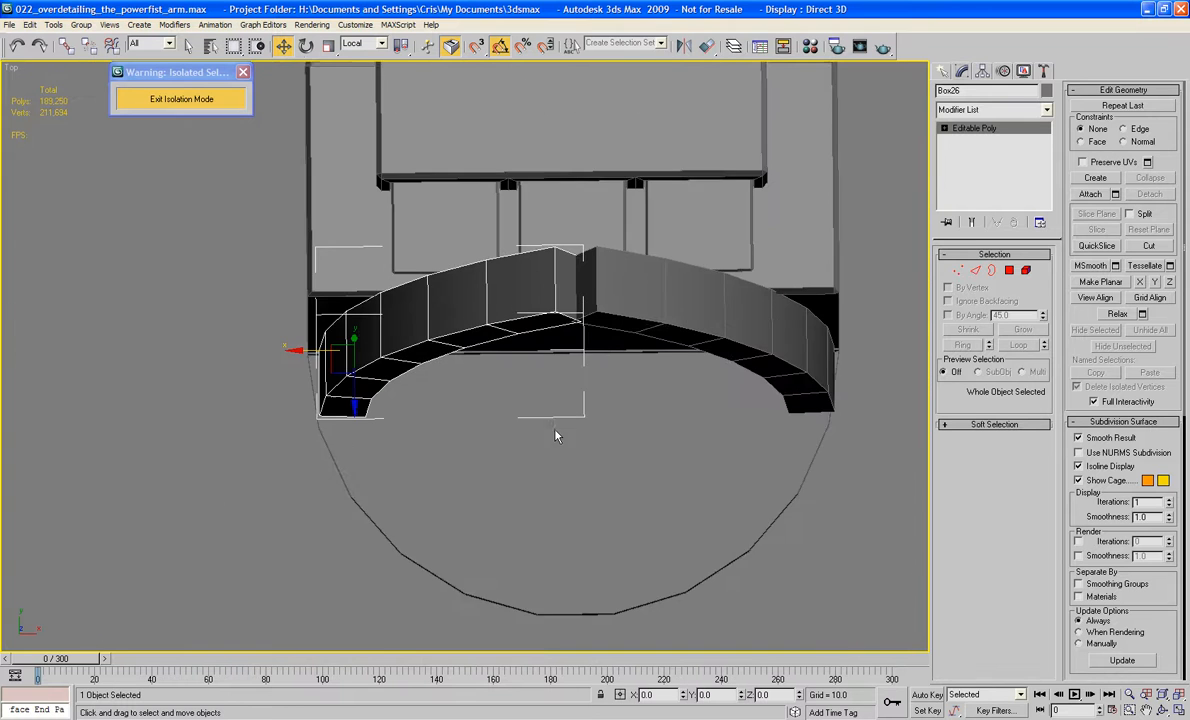
middle_click_drag(576, 423, 546, 421)
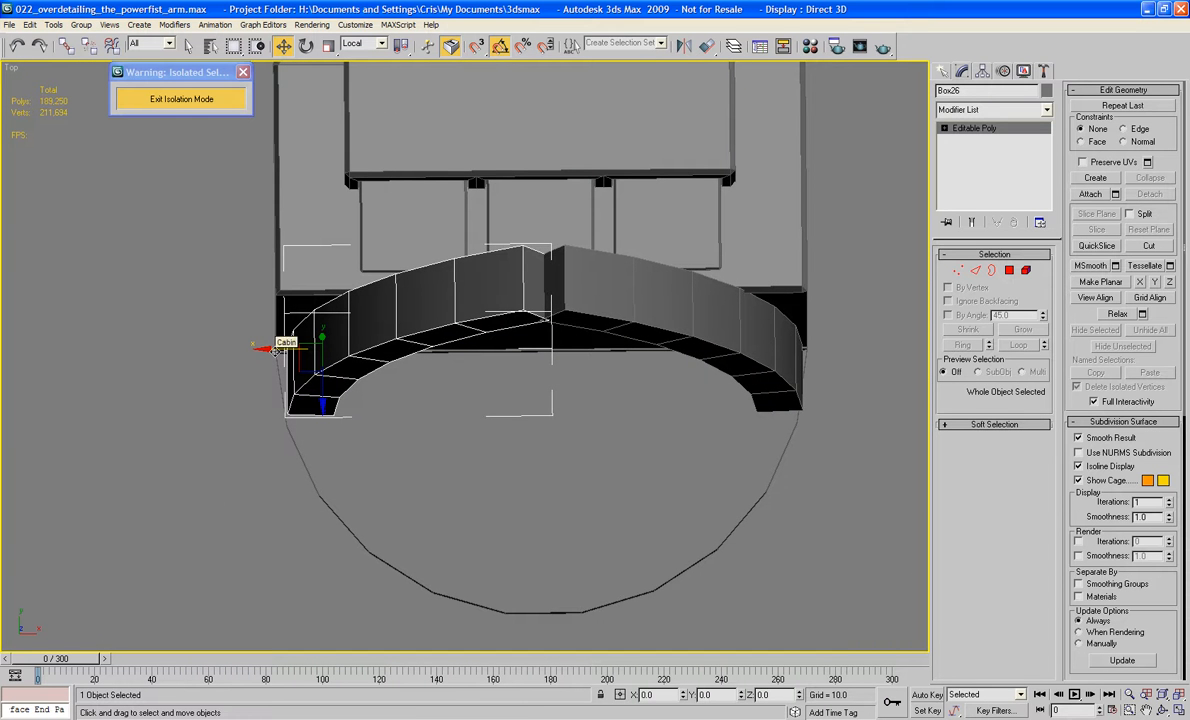
left_click_drag(276, 348, 267, 342)
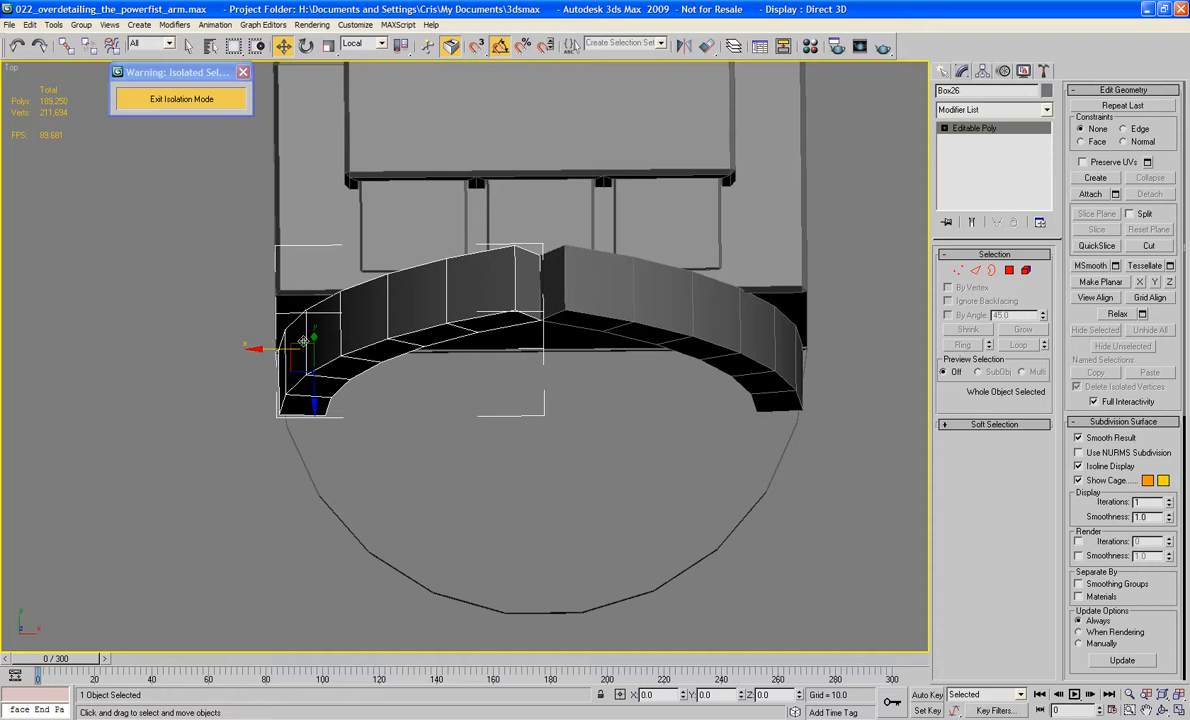
left_click(758, 372)
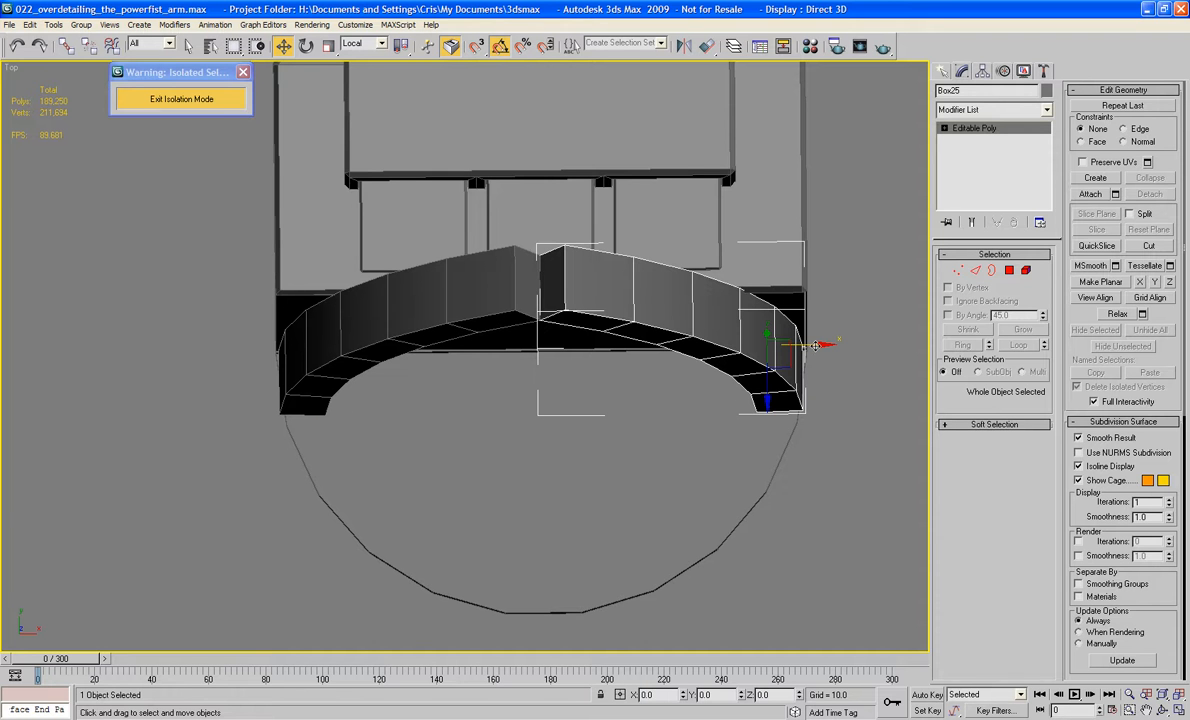
left_click_drag(815, 345, 820, 350)
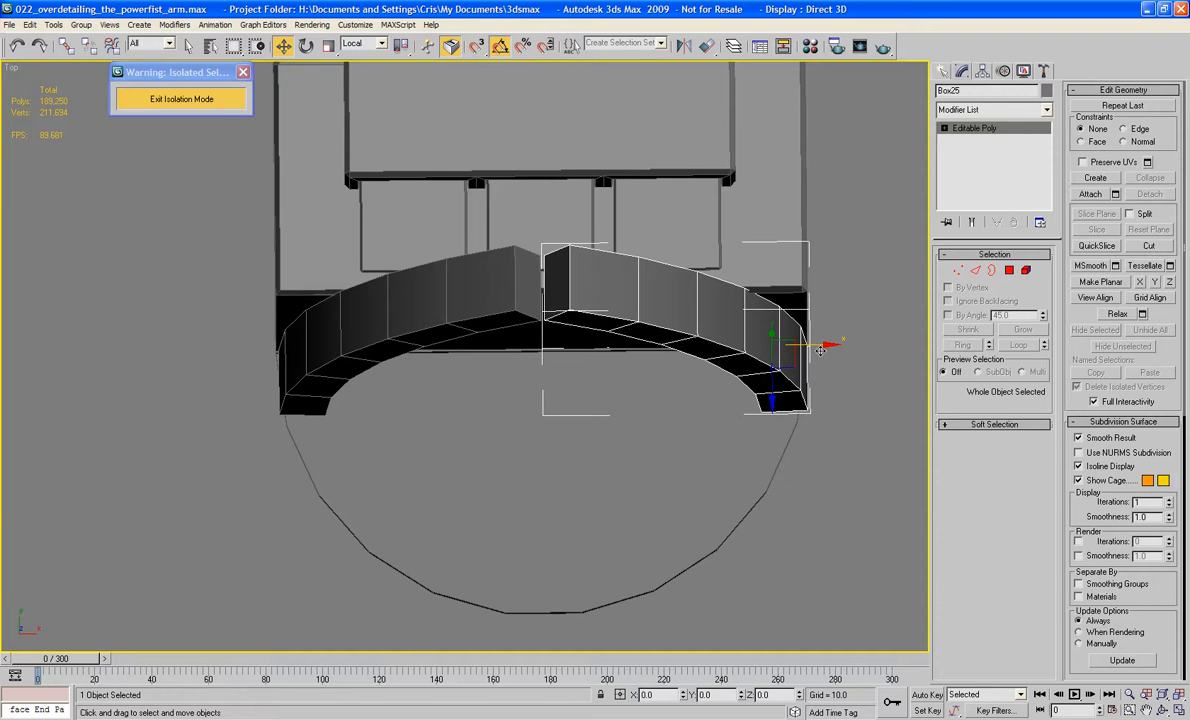
- Examine in the Perspective view how the two curved strips meet at the arch's peak
key("p")
key("z")
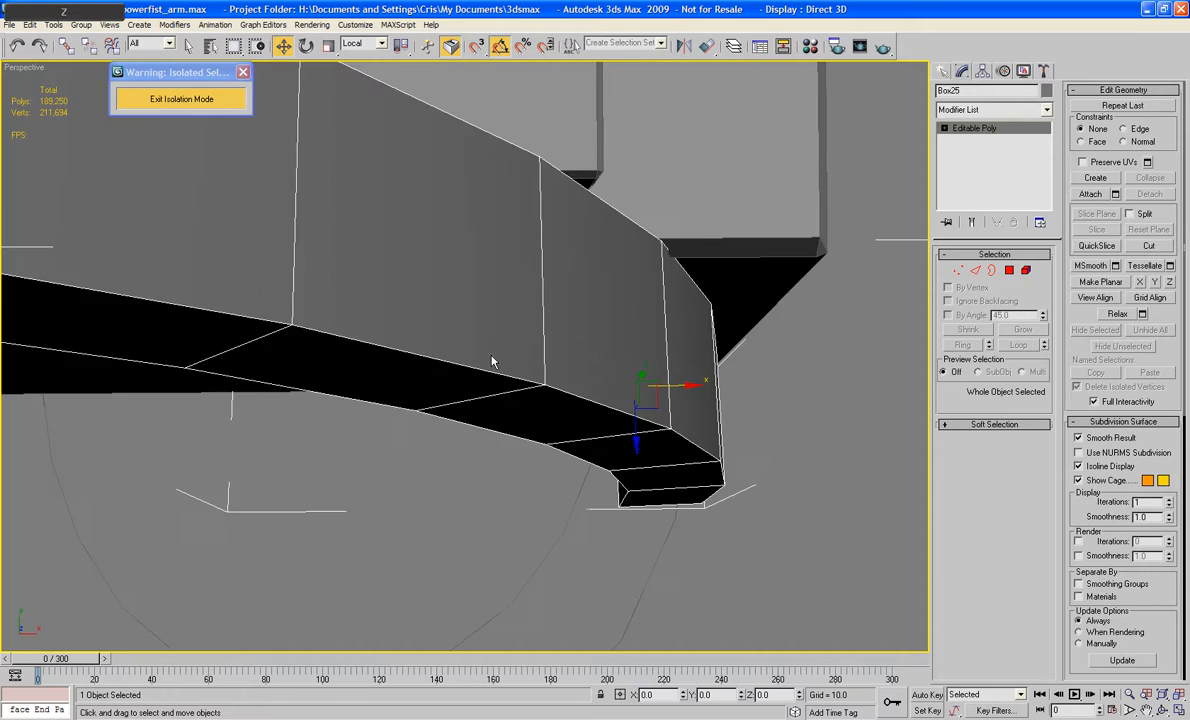
middle_click_drag(478, 332, 486, 428, "alt")
scroll(486, 428, "down", 3)
mouse_move(374, 376)
middle_mouse_down("alt")
mouse_move(388, 311)
mouse_move(392, 376)
middle_mouse_up("alt")
middle_click_drag(392, 376, 393, 346, "alt")
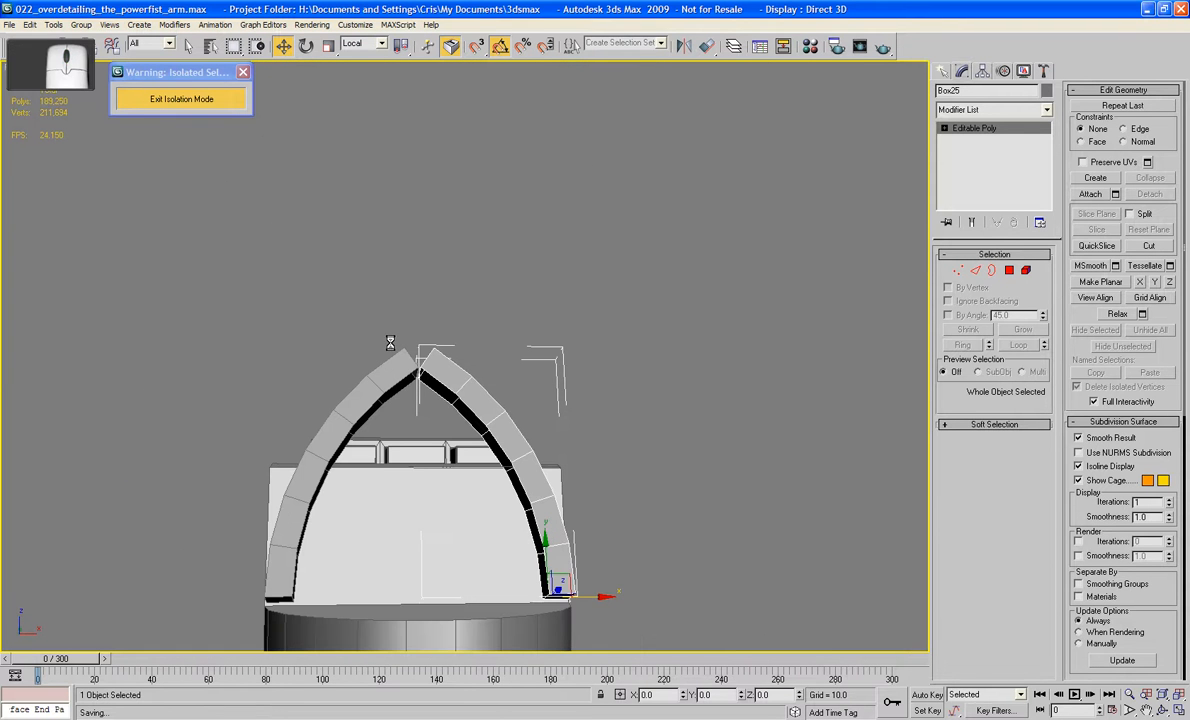
scroll(395, 408, "up", 3)
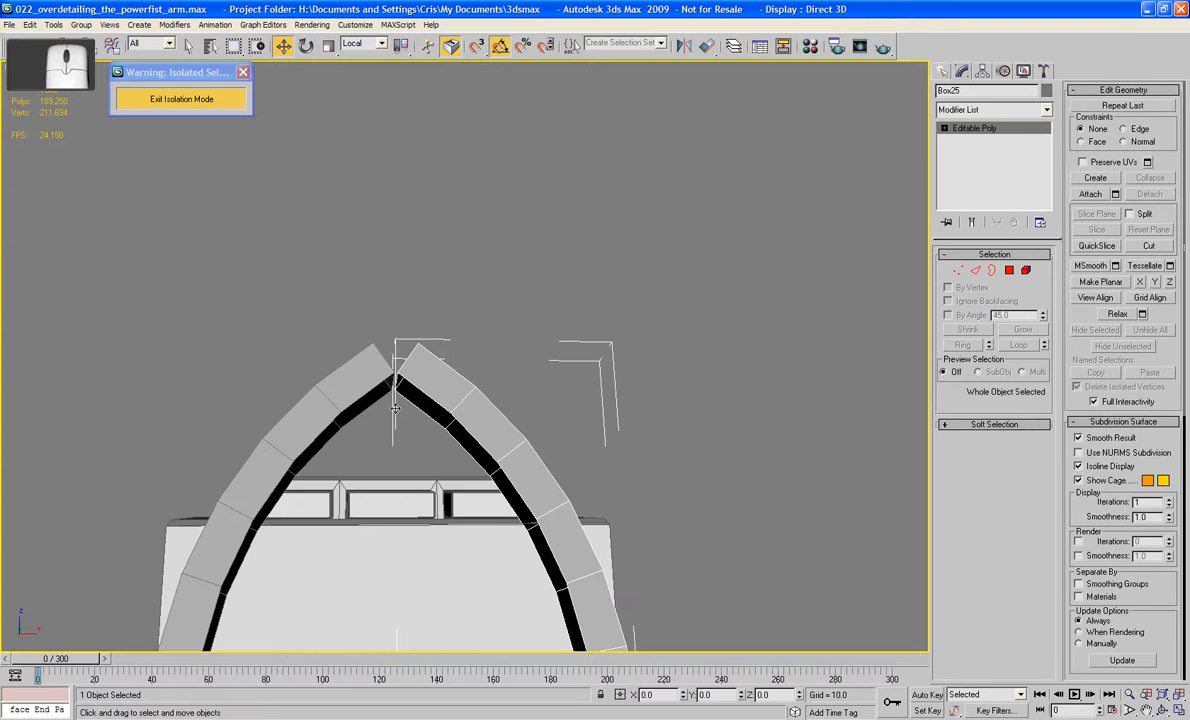
- Reset the XForm of the mirrored curved strip and convert it to an Editable Poly again
middle_click_drag(395, 408, 421, 500)
scroll(422, 452, "up", 3)
middle_click_drag(422, 452, 576, 317)
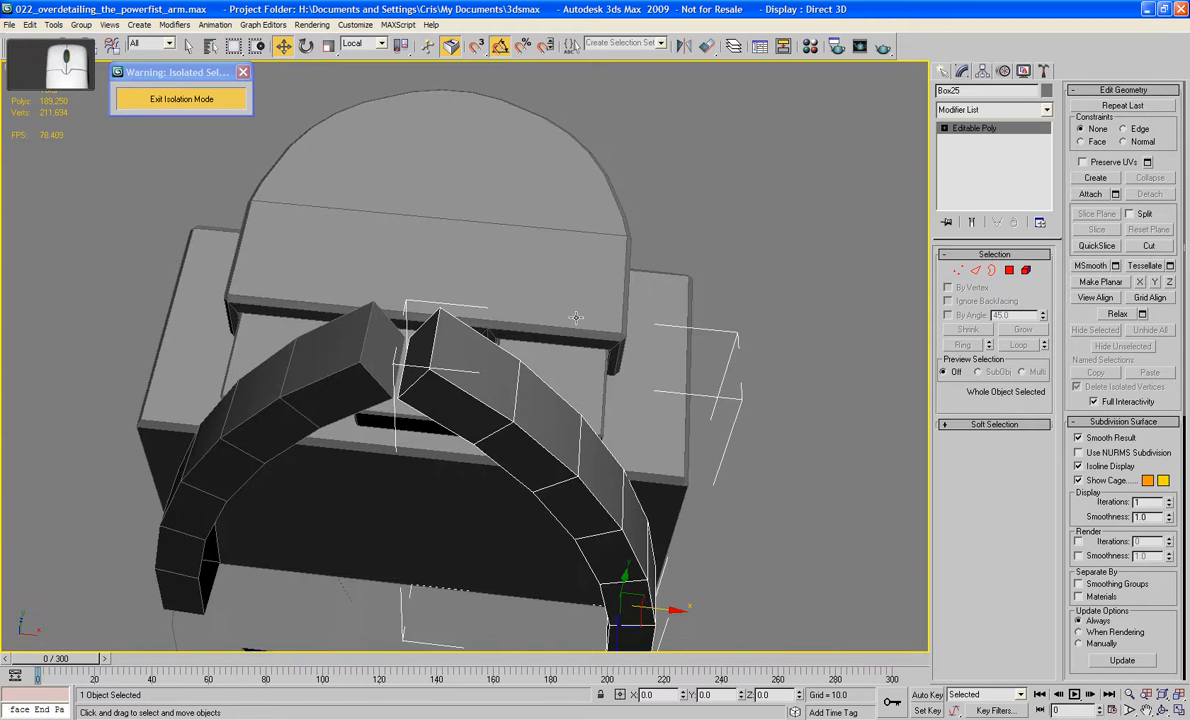
left_click(347, 389)
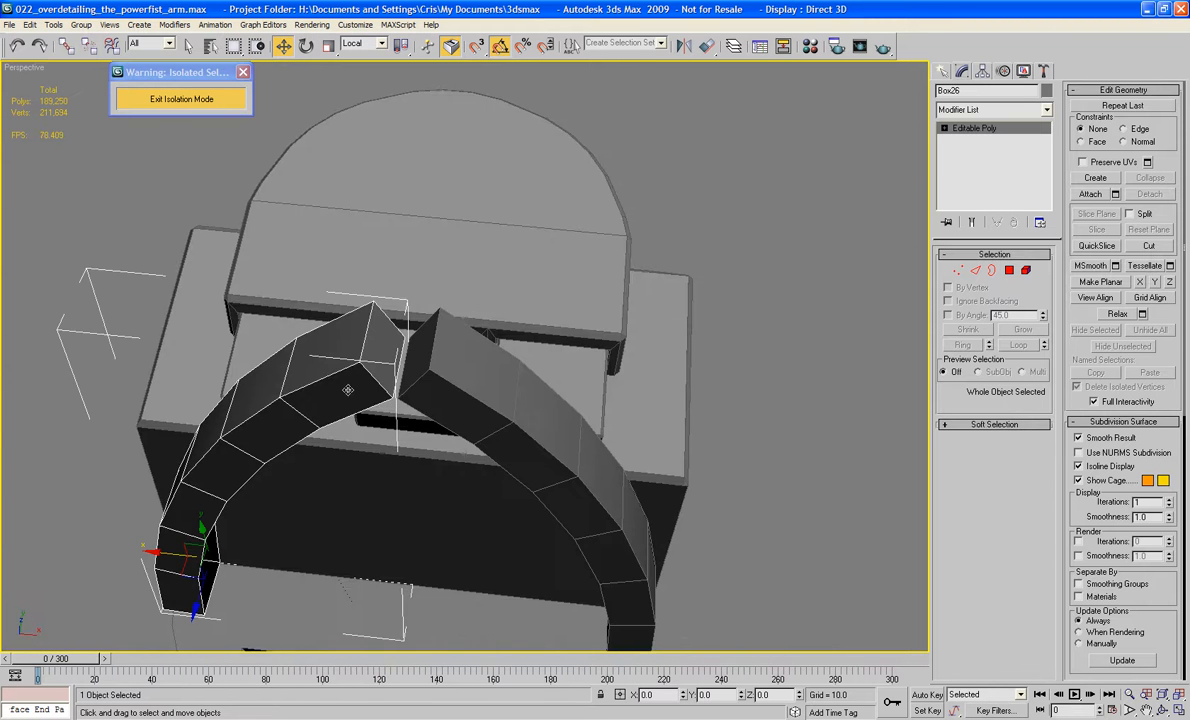
left_click(1043, 70)
left_click(992, 245)
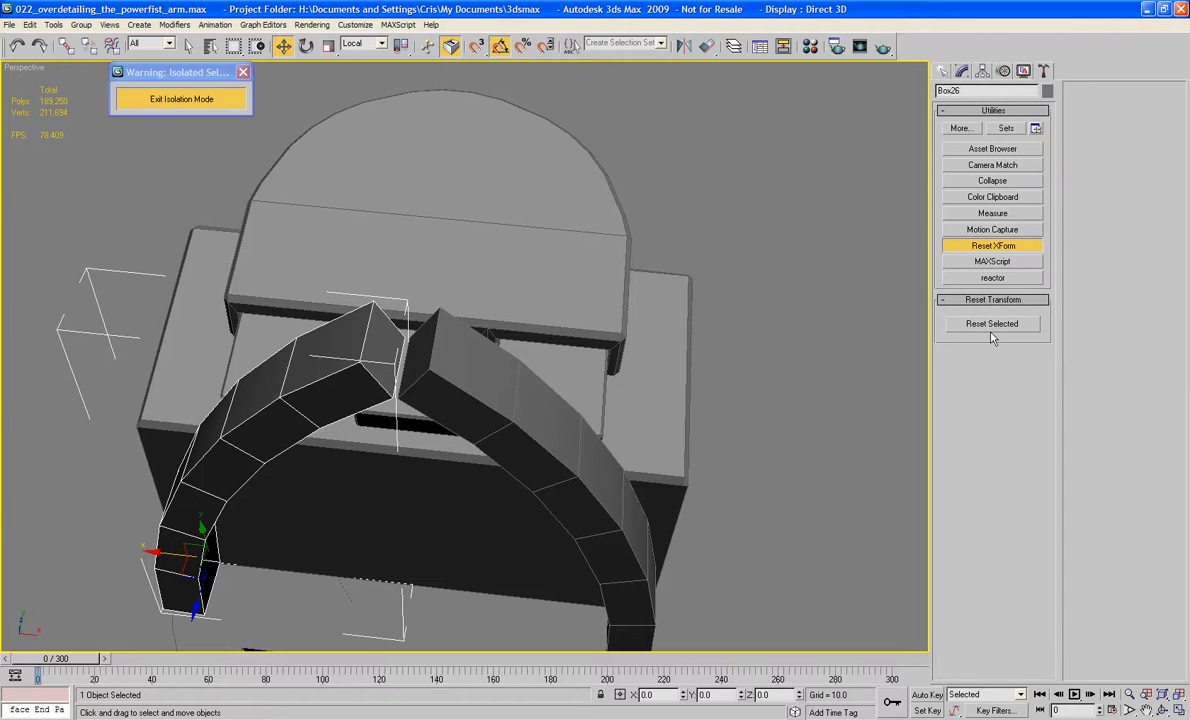
left_click(992, 323)
right_click(298, 400)
mouse_move(340, 535)
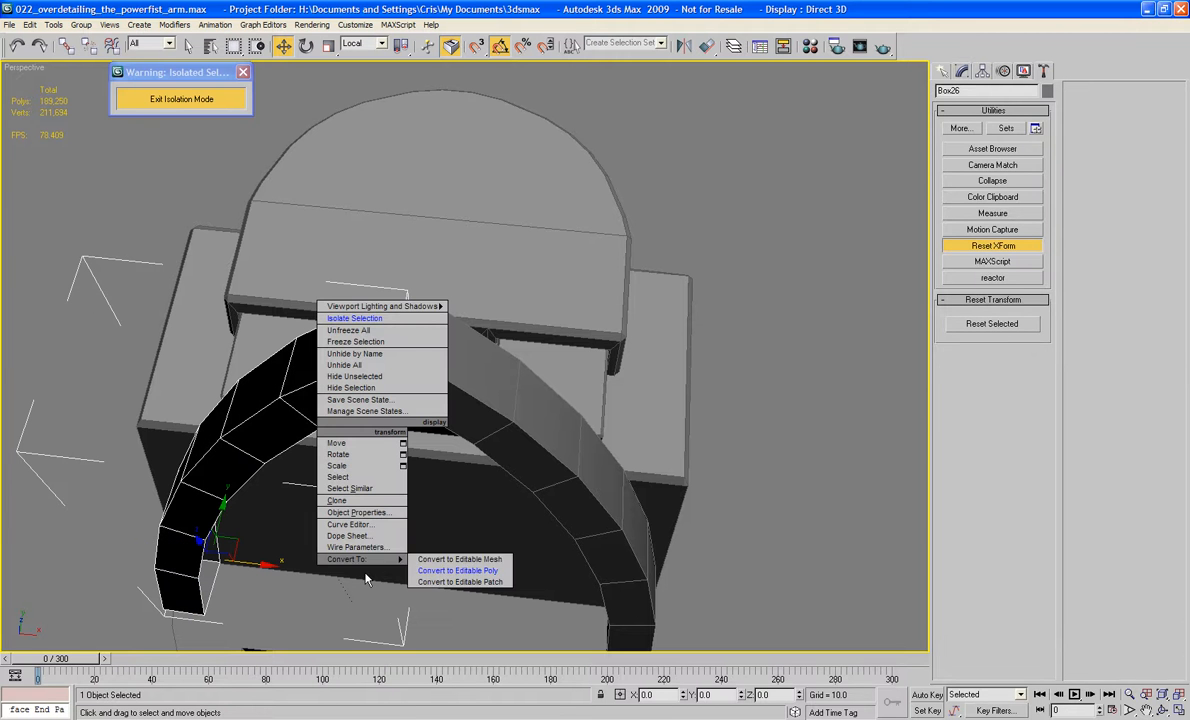
left_click(430, 528)
- Flip the normals of the mirrored strip's whole element so its faces point outward
left_click(1025, 271)
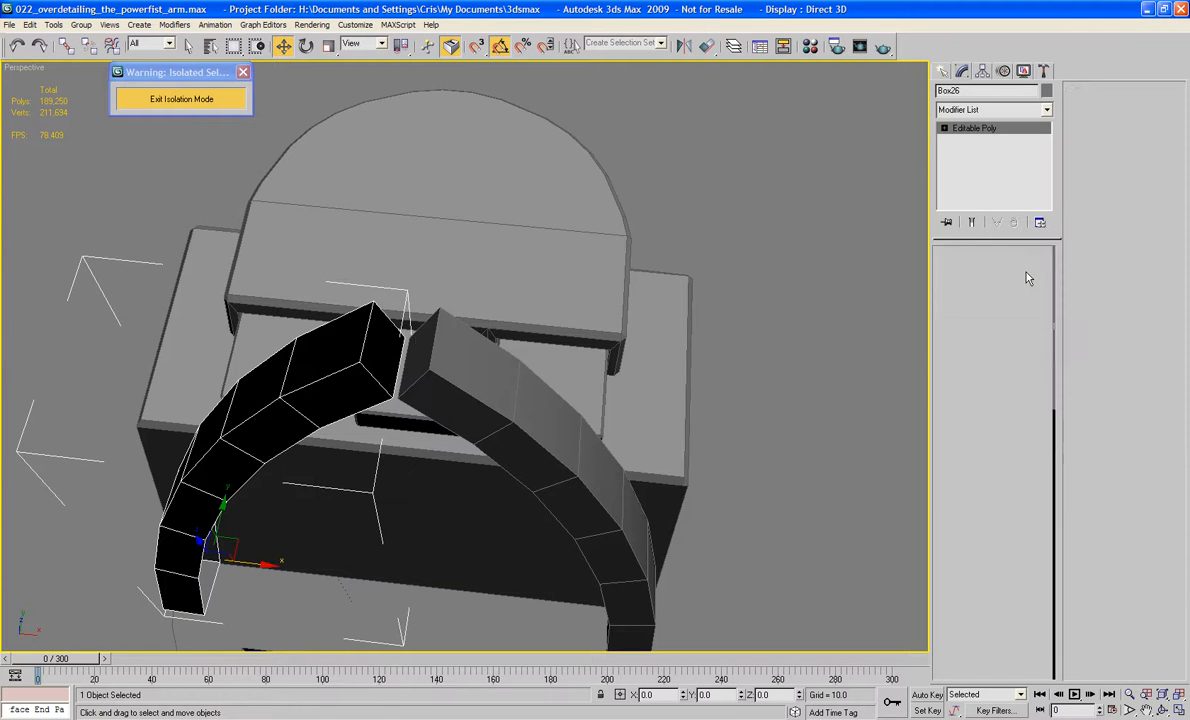
left_click(342, 338)
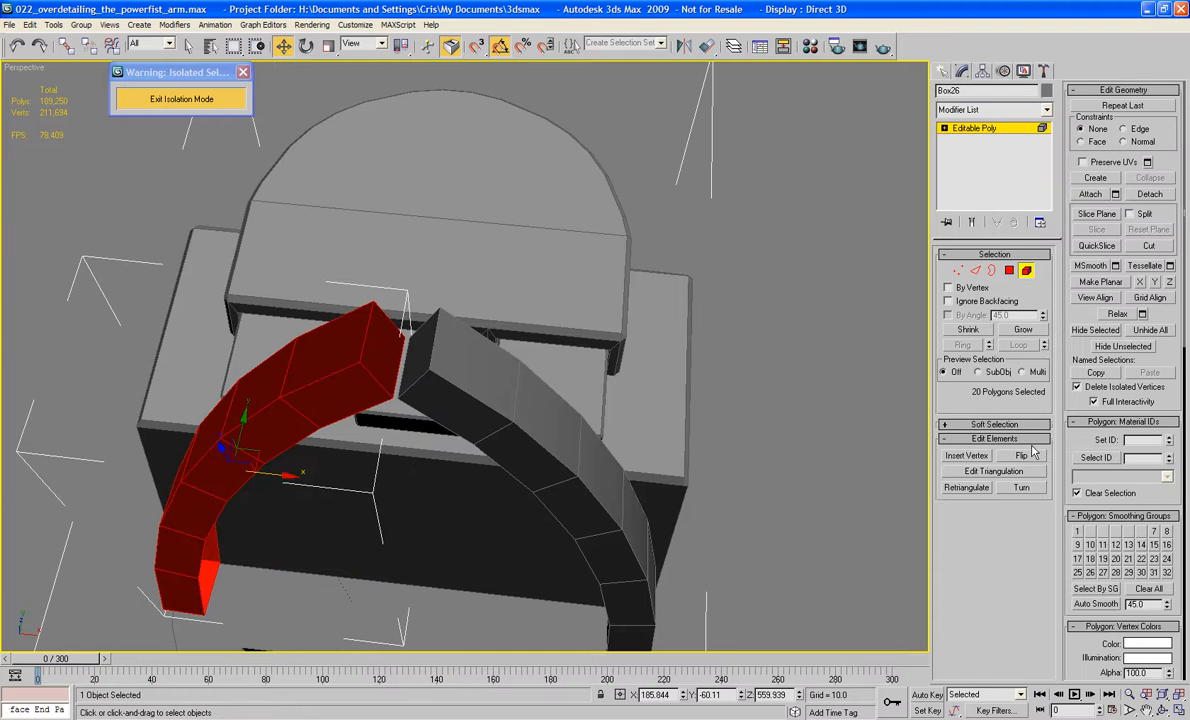
left_click(1031, 455)
left_click(1024, 273)
- Attach the mirrored strip to the original curved strip so both form one editable object
middle_click_drag(600, 321, 667, 336, "alt")
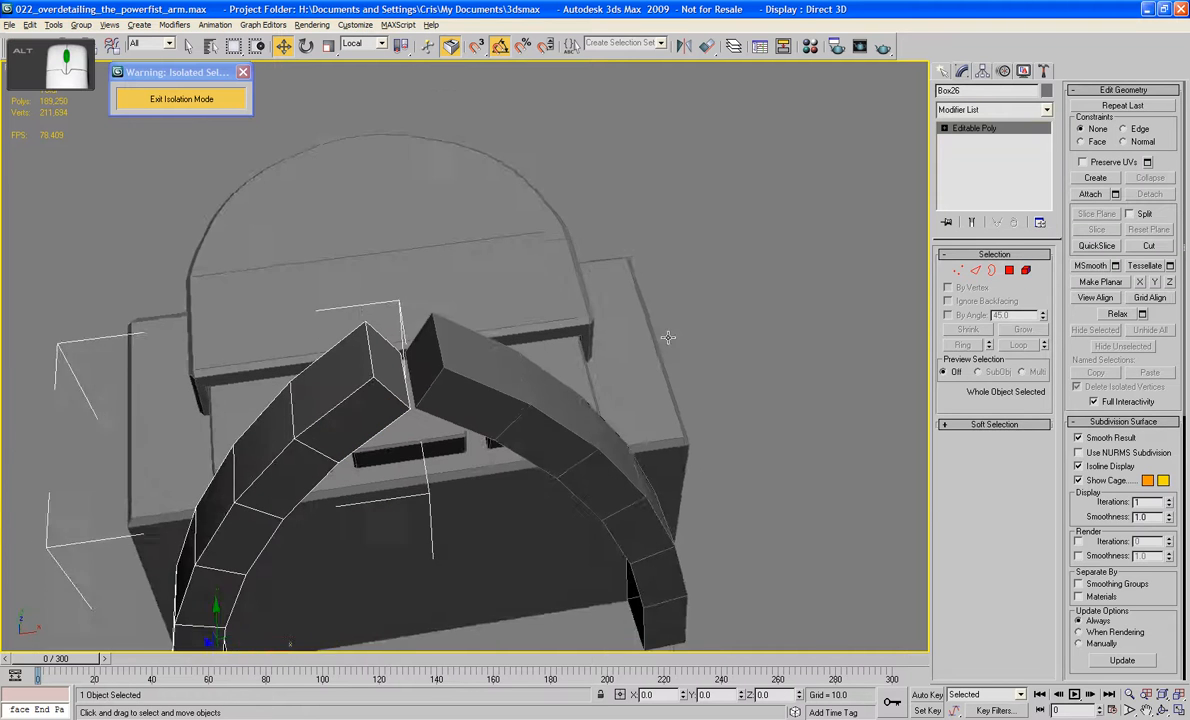
scroll(668, 337, "up", 2)
left_click(560, 355)
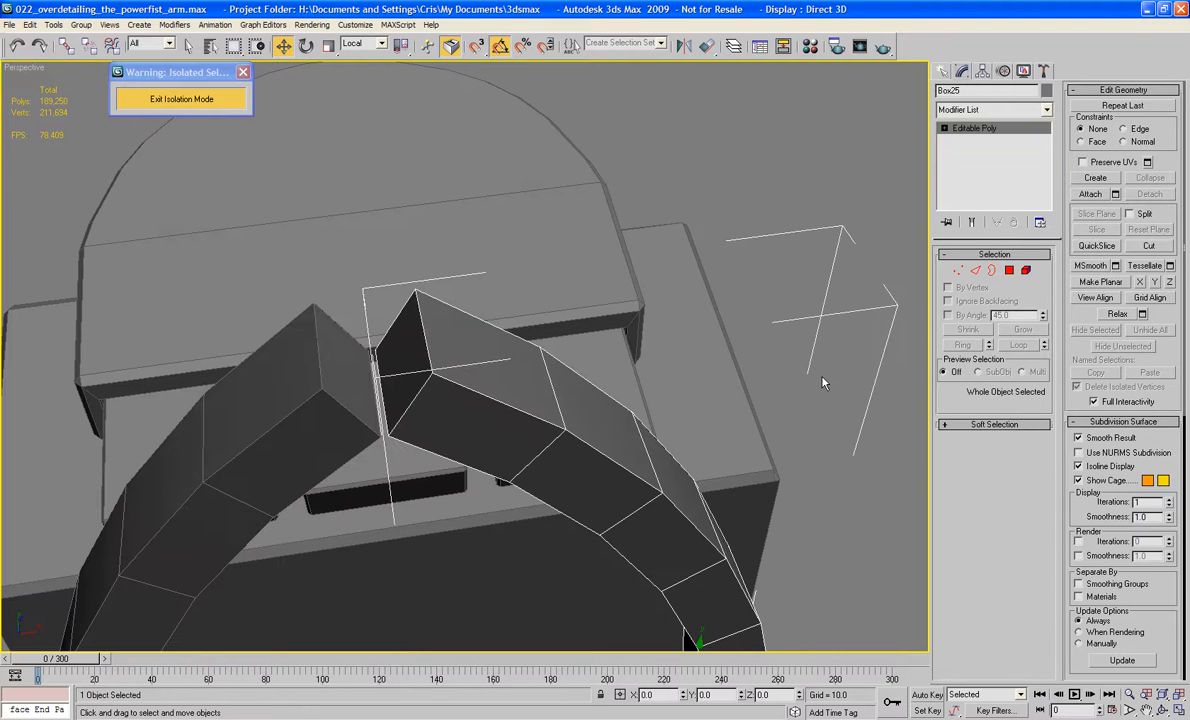
left_click(1088, 195)
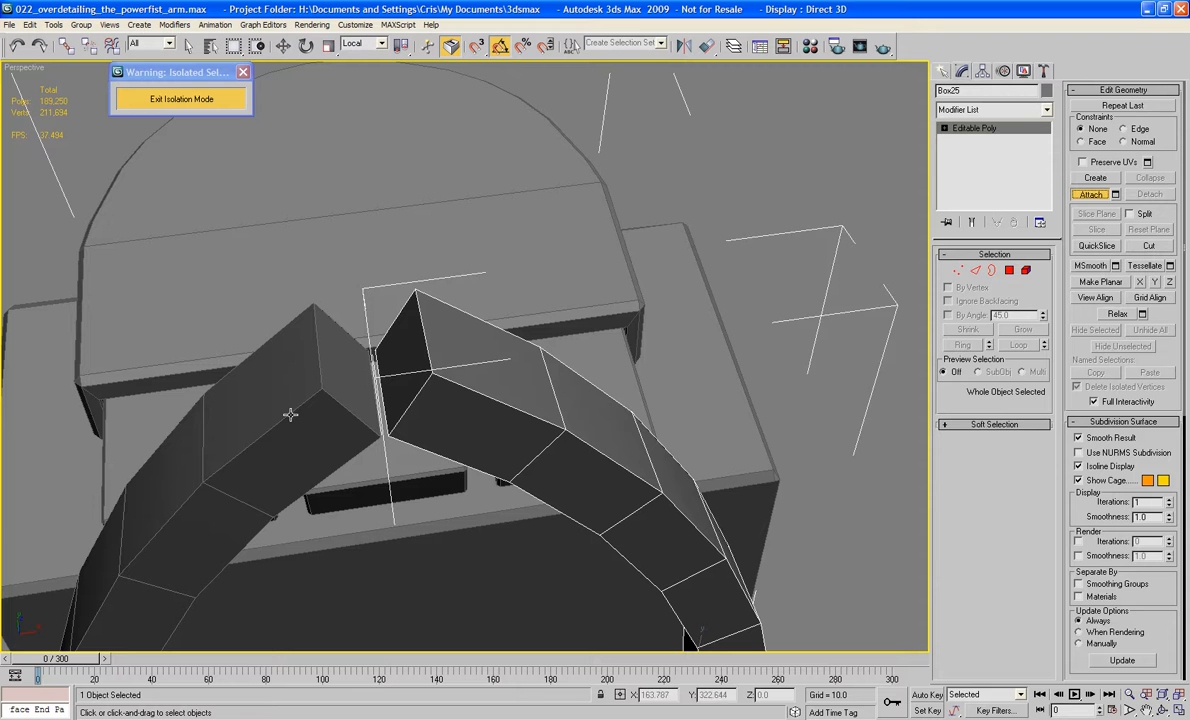
- Delete the two end polygons that face each other at the arch's peak
left_click(1009, 271)
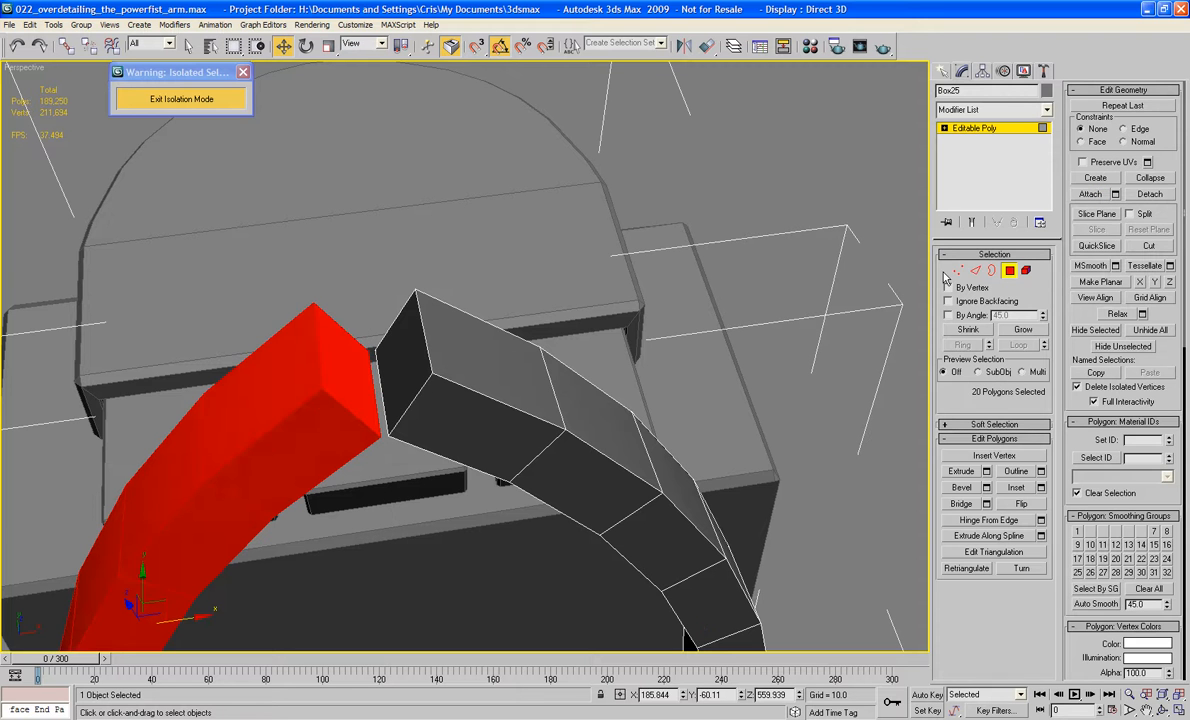
left_click(398, 374)
left_click(354, 375, "ctrl")
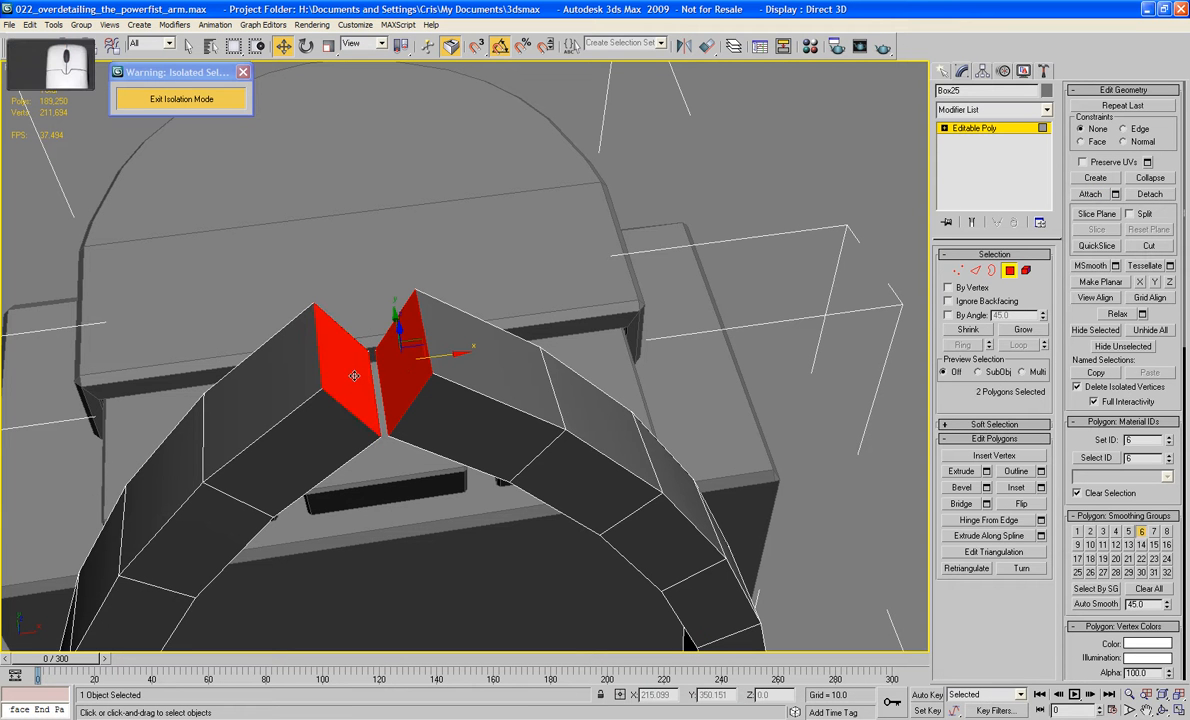
key("Delete")
- Collapse the front and rear pairs of neighbouring inner vertices at the peak into one vertex each
scroll(390, 486, "up", 6)
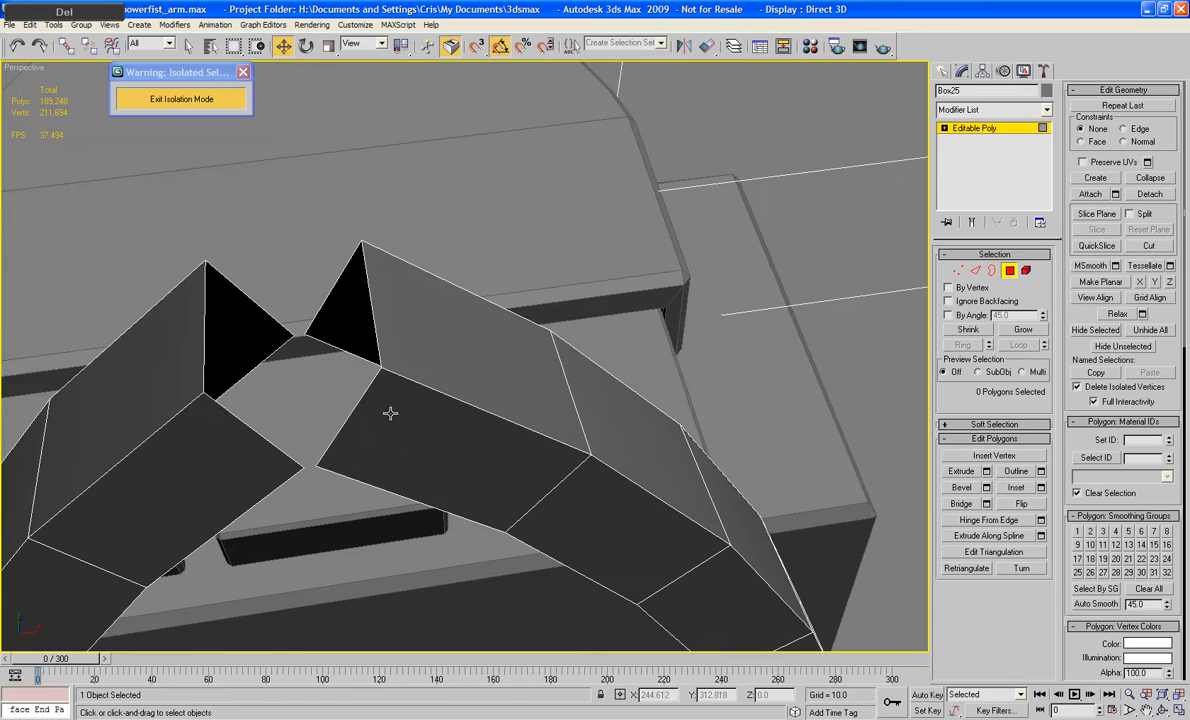
middle_click_drag(438, 433, 450, 442)
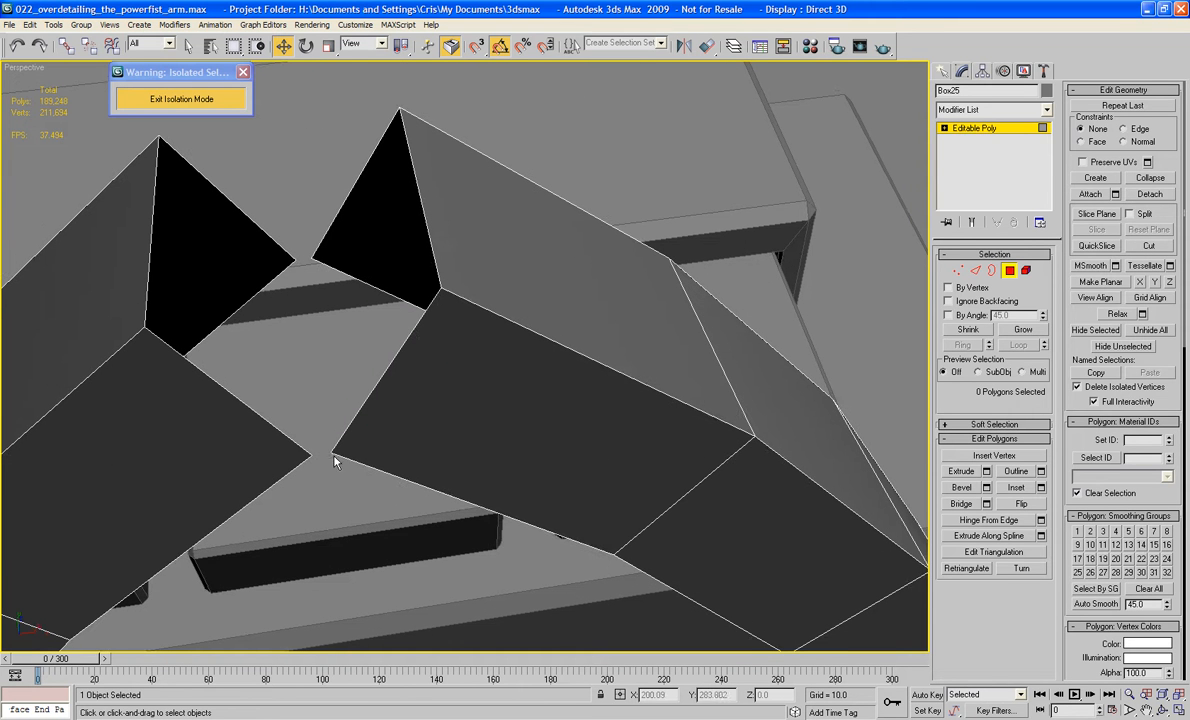
left_click(336, 450)
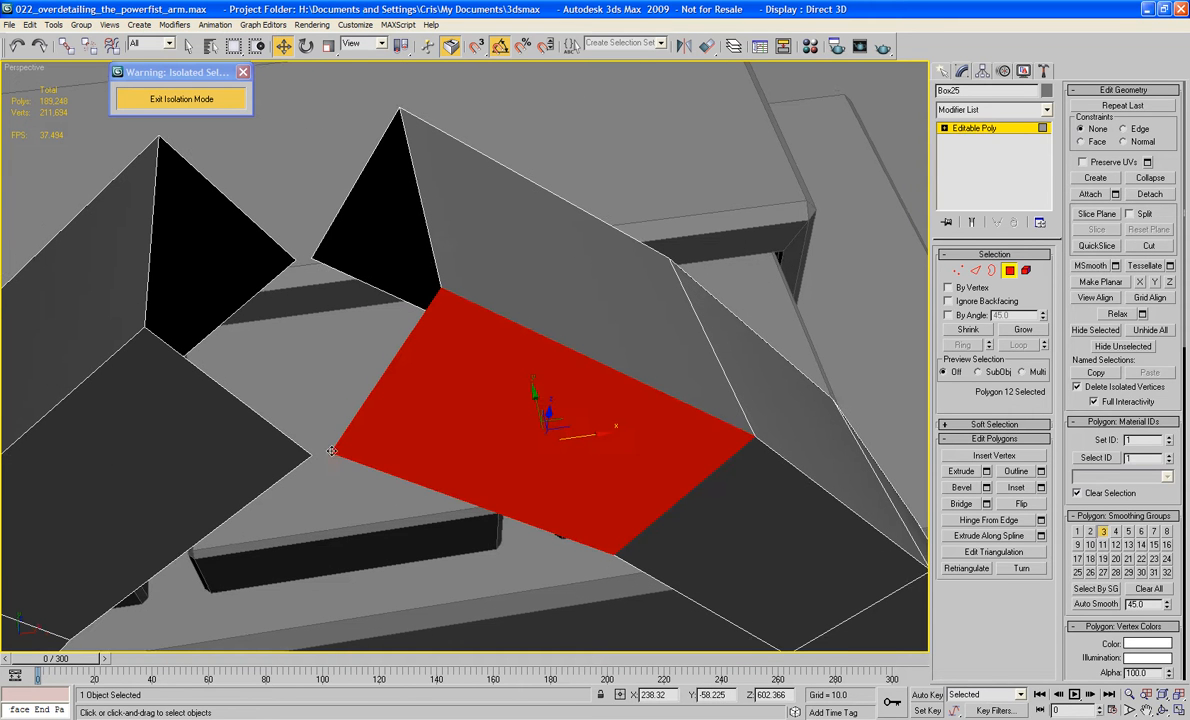
left_click(955, 272)
left_click(331, 453)
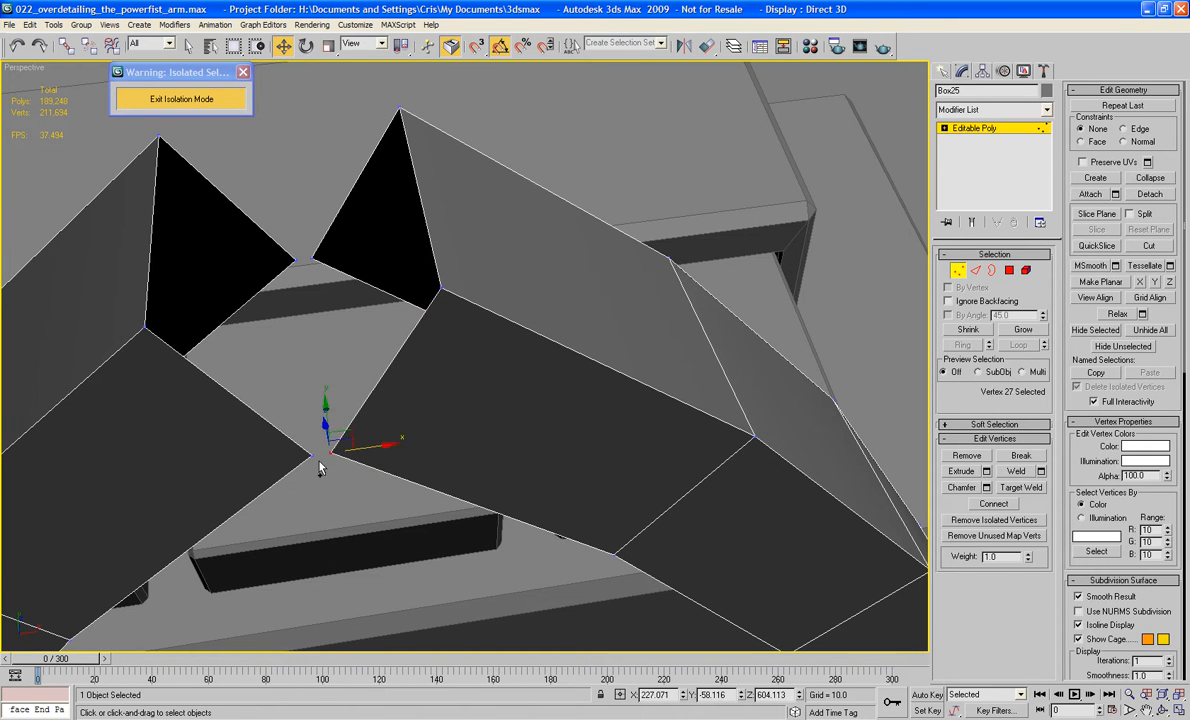
left_click(313, 454, "ctrl")
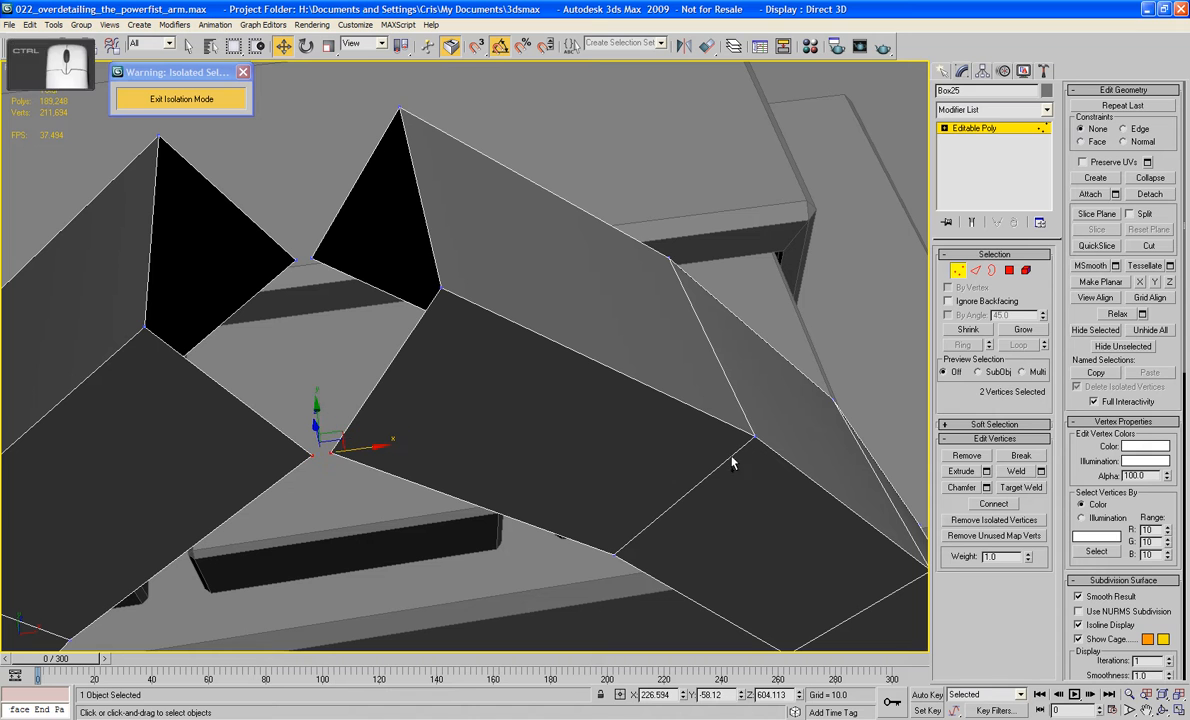
left_click(1165, 180)
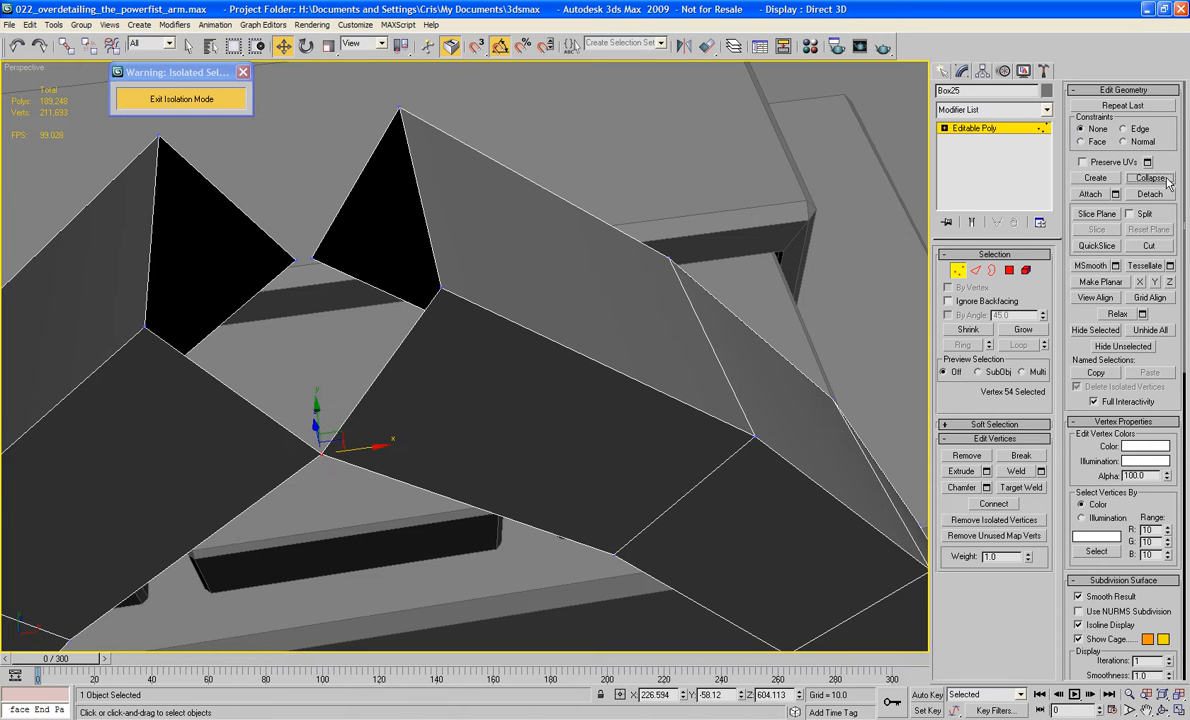
left_click(296, 258)
left_click(313, 259, "ctrl")
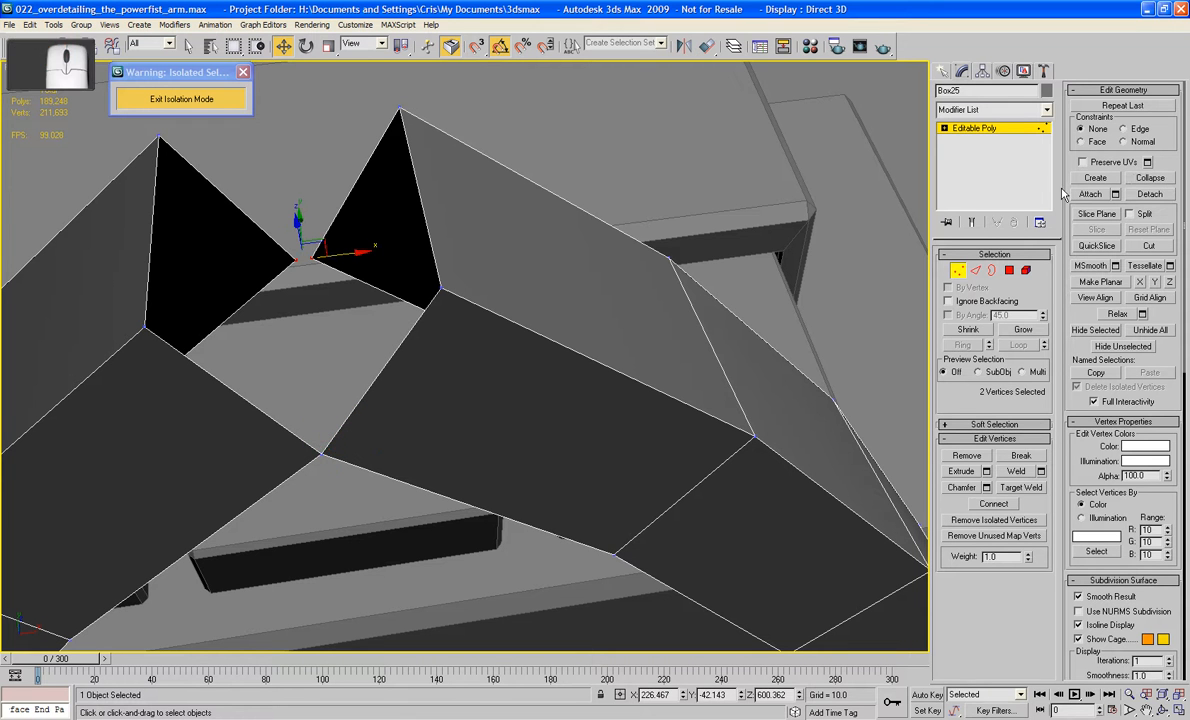
left_click(1150, 178)
- Using the Local coordinate system, extend one strip's open outer edge at the peak as a new polygon reaching the arch's centre line
middle_click_drag(736, 297, 630, 255, "alt")
left_click(975, 271)
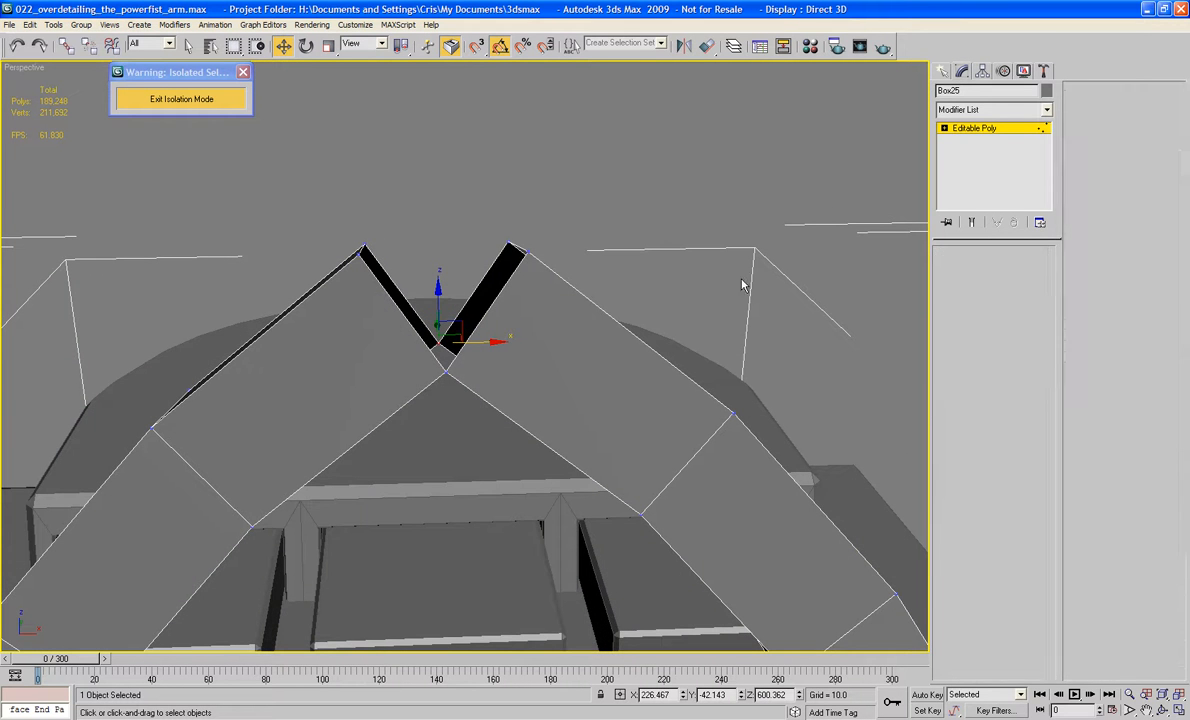
middle_click_drag(741, 284, 539, 266, "alt")
left_click(516, 292)
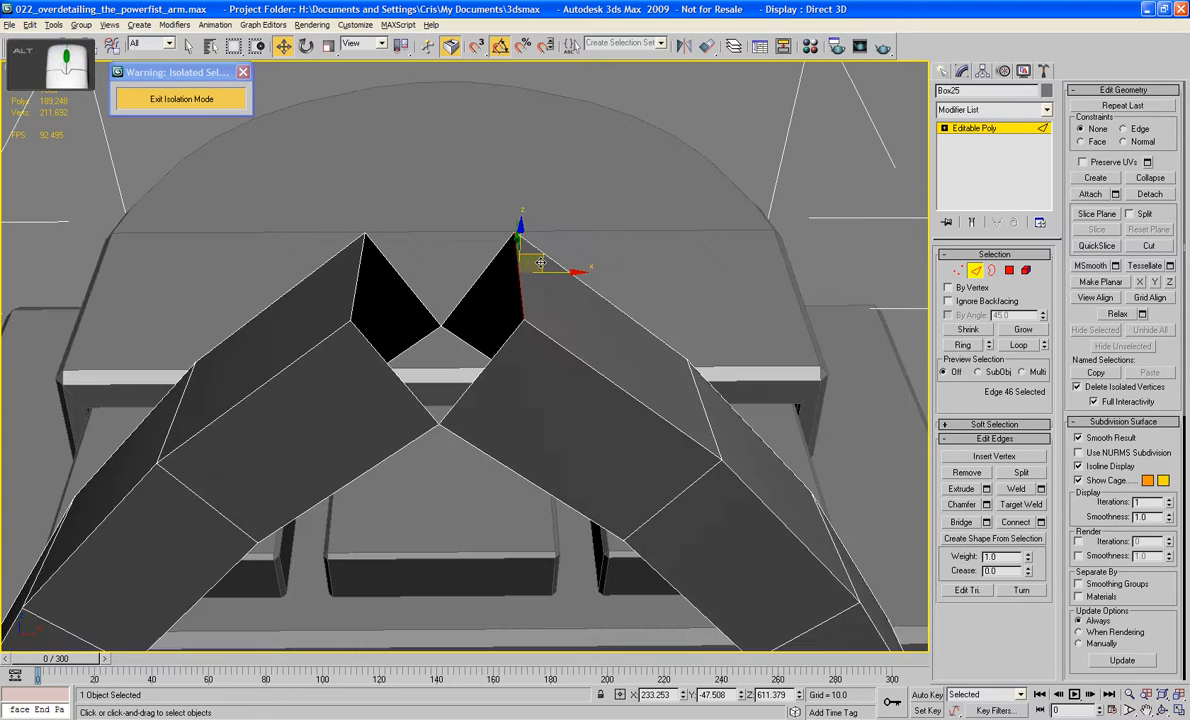
left_click(371, 48)
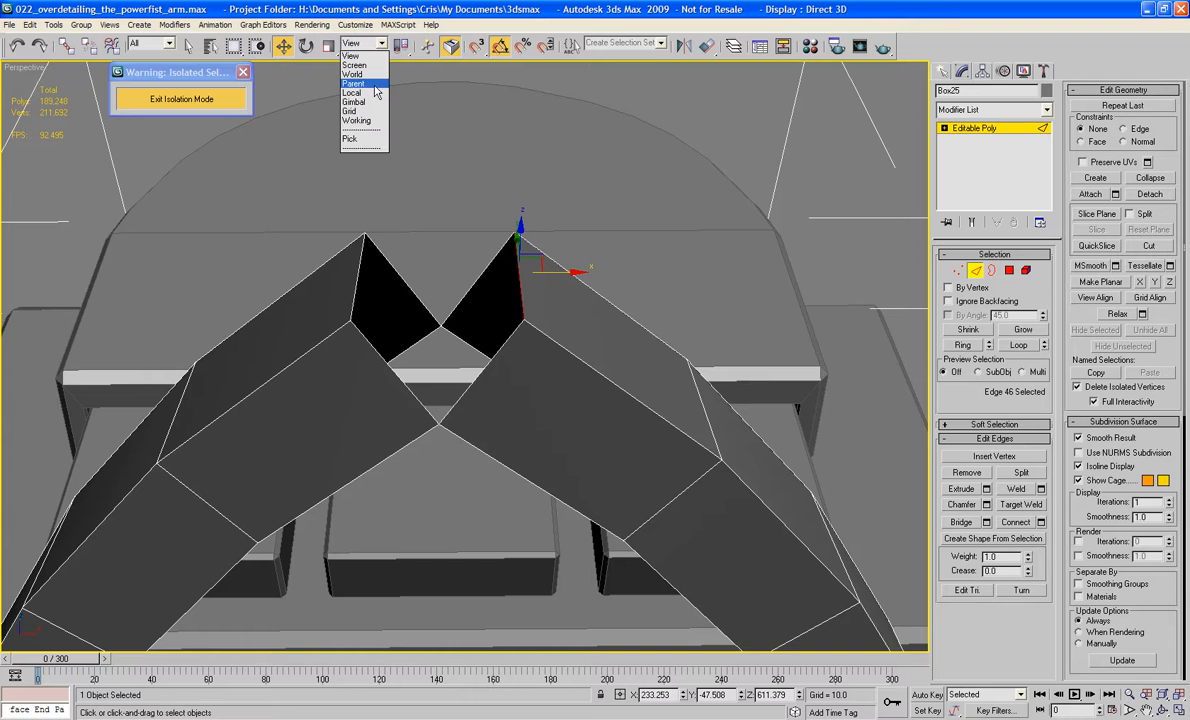
left_click(376, 93)
middle_click_drag(425, 120, 483, 106, "alt")
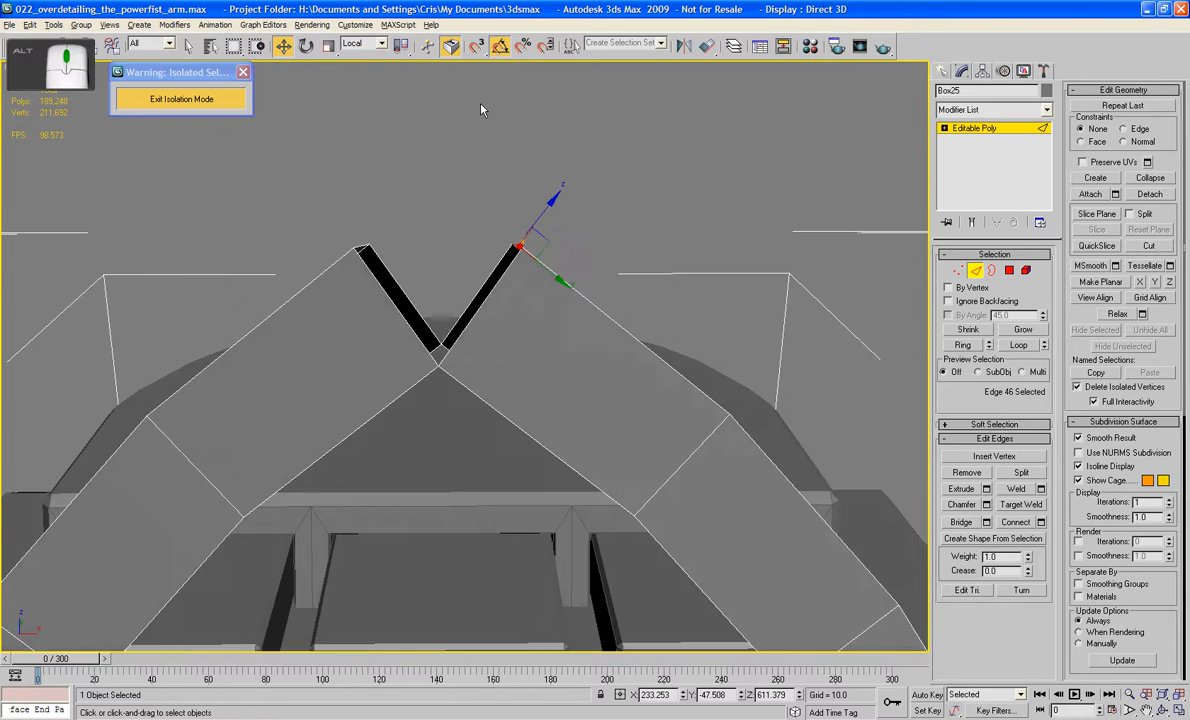
left_click_drag(545, 240, 474, 193, "shift")
middle_click_drag(474, 193, 464, 334, "alt")
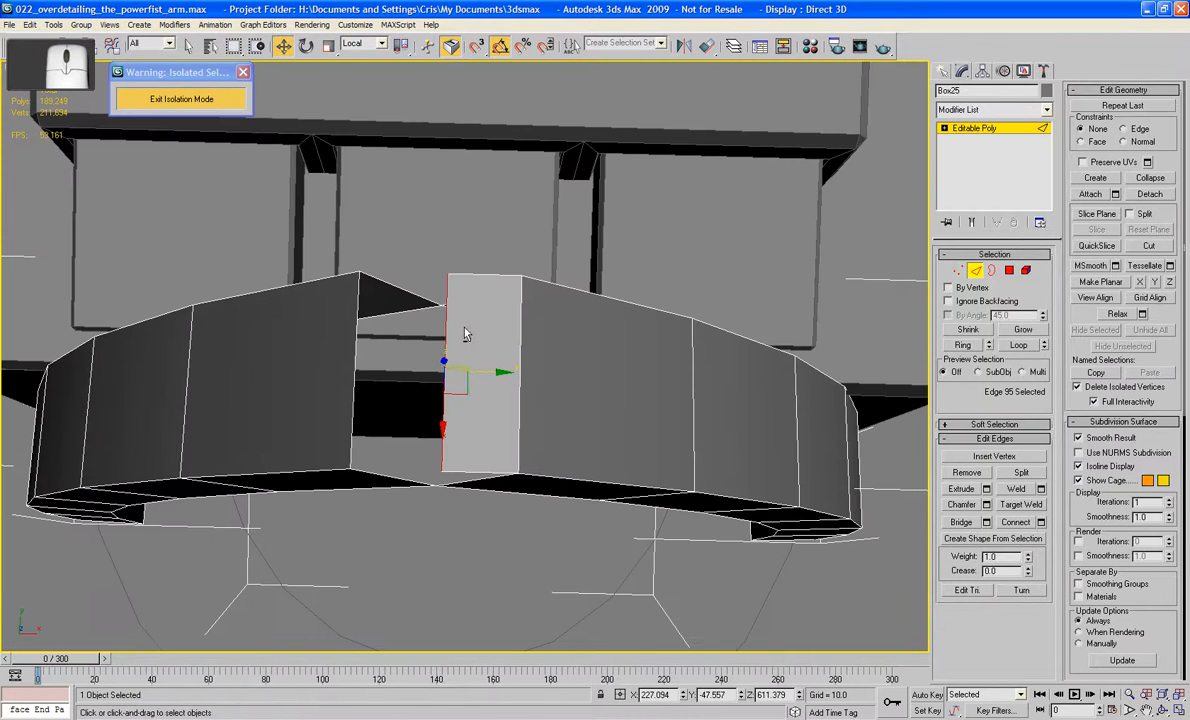
left_click_drag(491, 371, 486, 371)
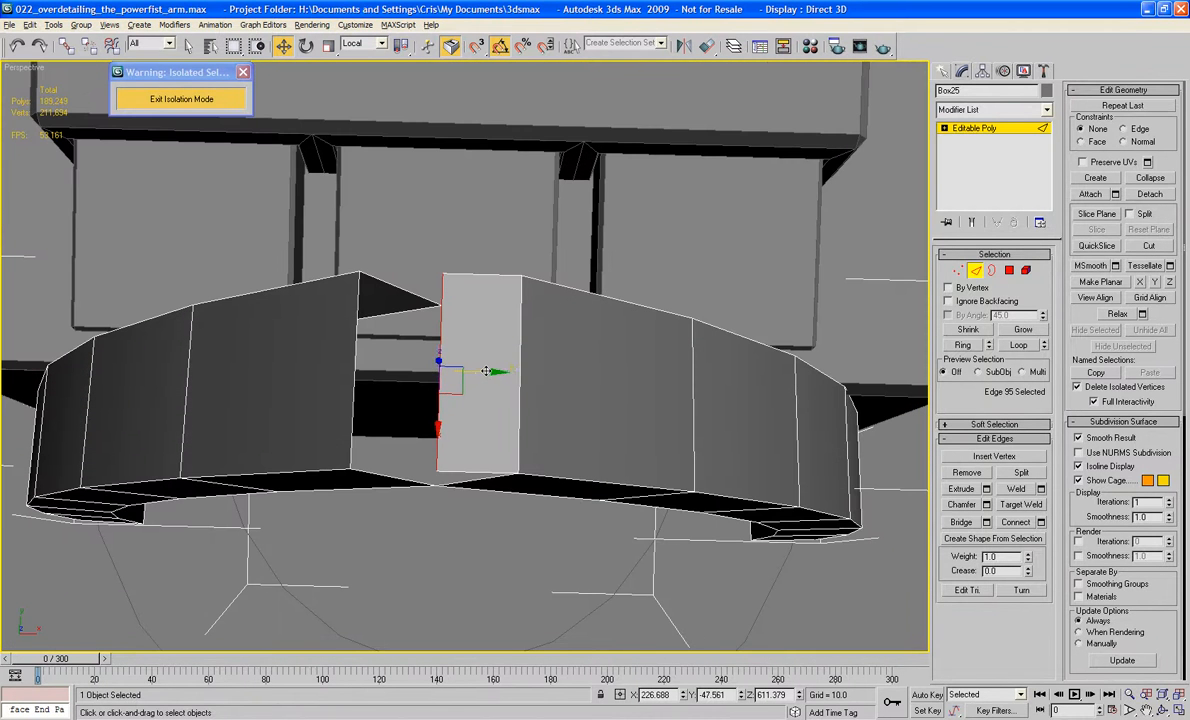
- Bridge the new centre edge to the opposite strip's open outer edge to close the top of the arch
middle_click_drag(486, 371, 452, 302, "alt")
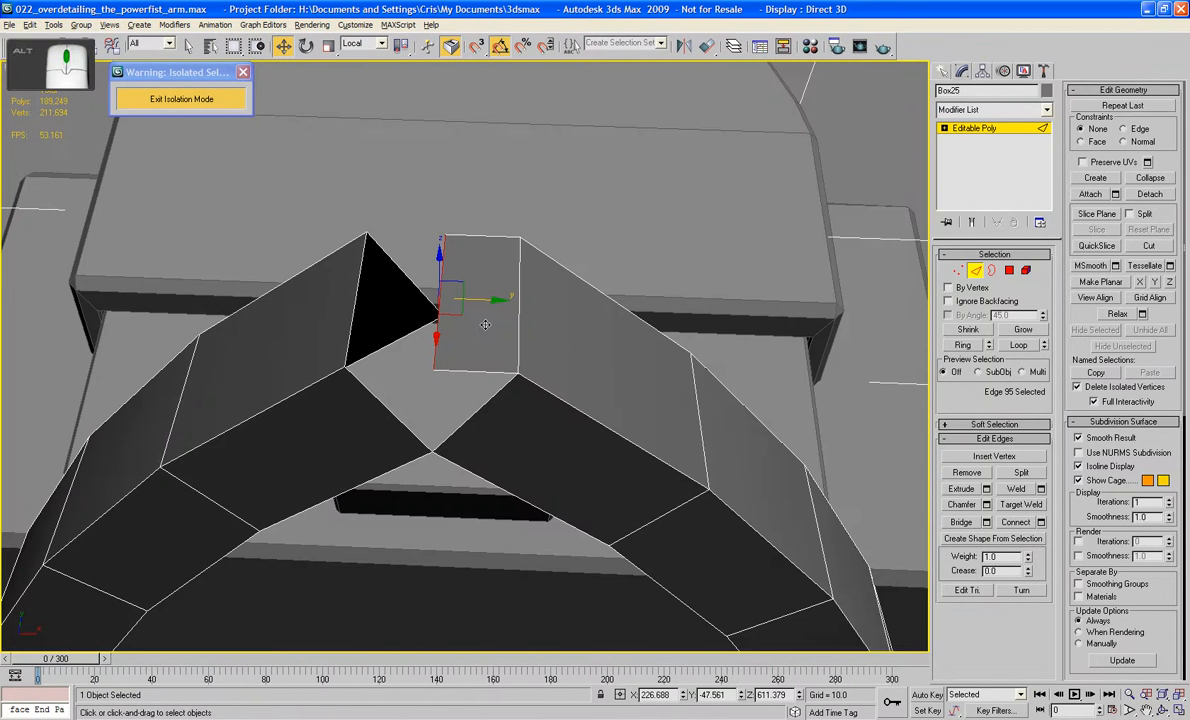
left_click(345, 300, "ctrl")
left_click(958, 522)
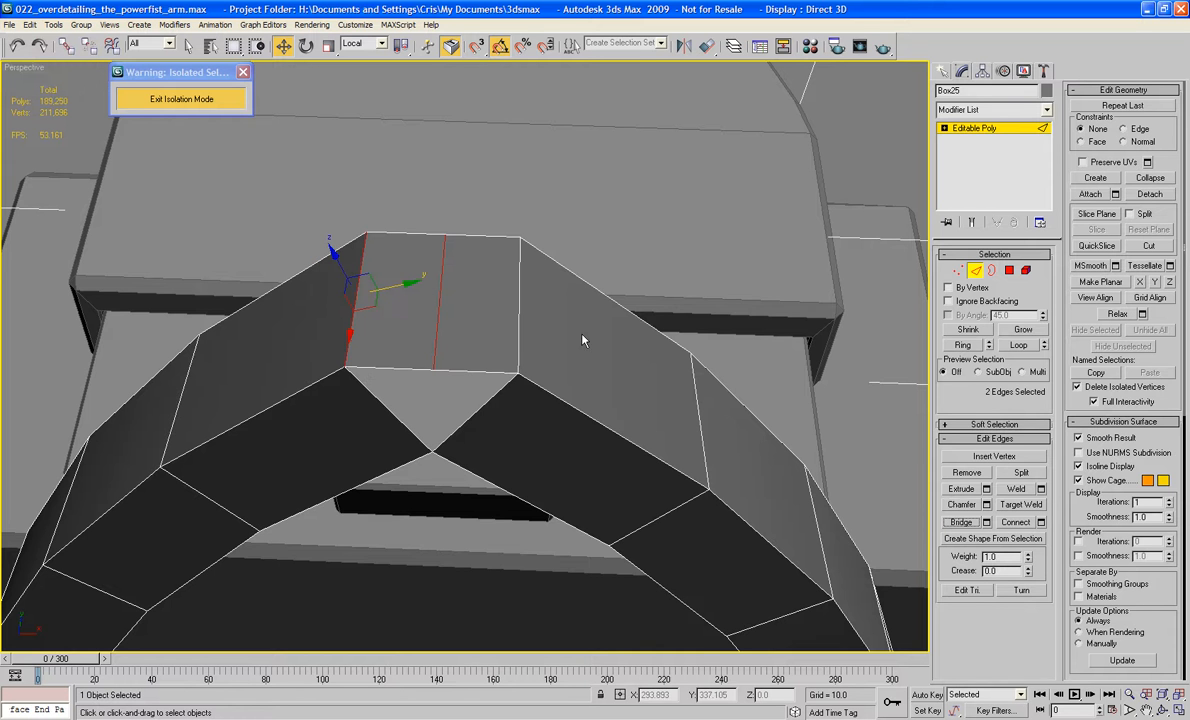
- Raise the centre edge of the arch's top by about 4.5 units along local Z to form a point
left_click(438, 318)
middle_click_drag(438, 318, 434, 218, "alt")
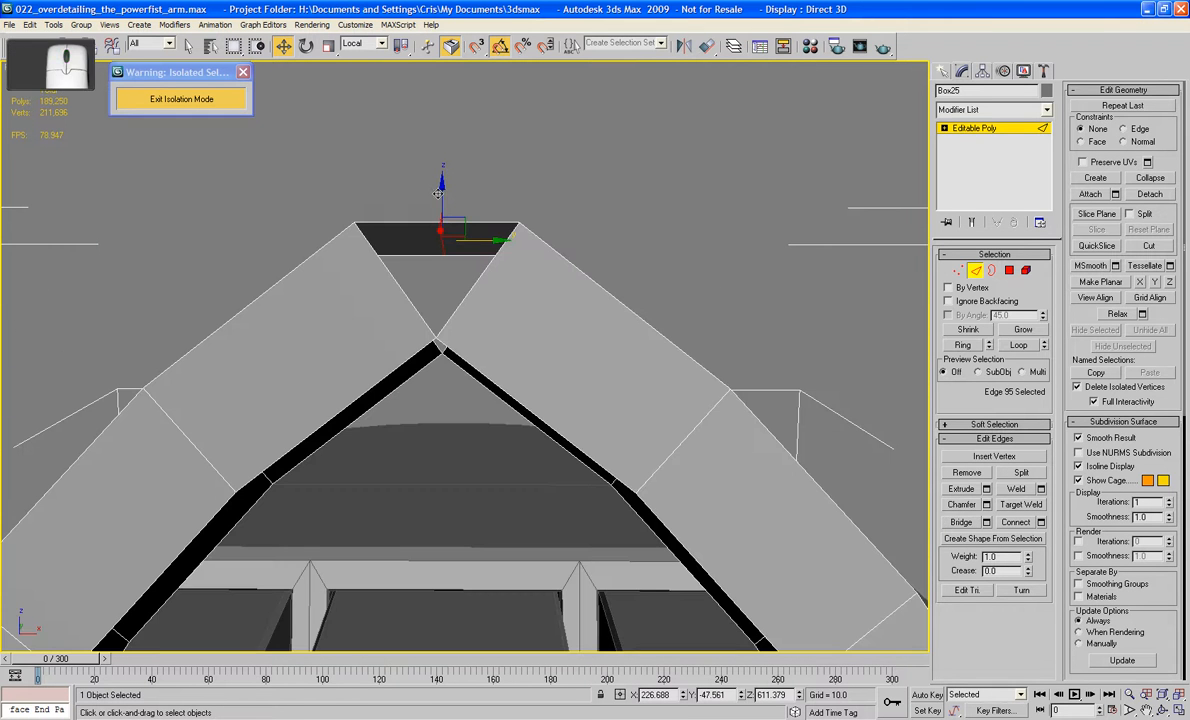
left_click_drag(438, 193, 455, 150)
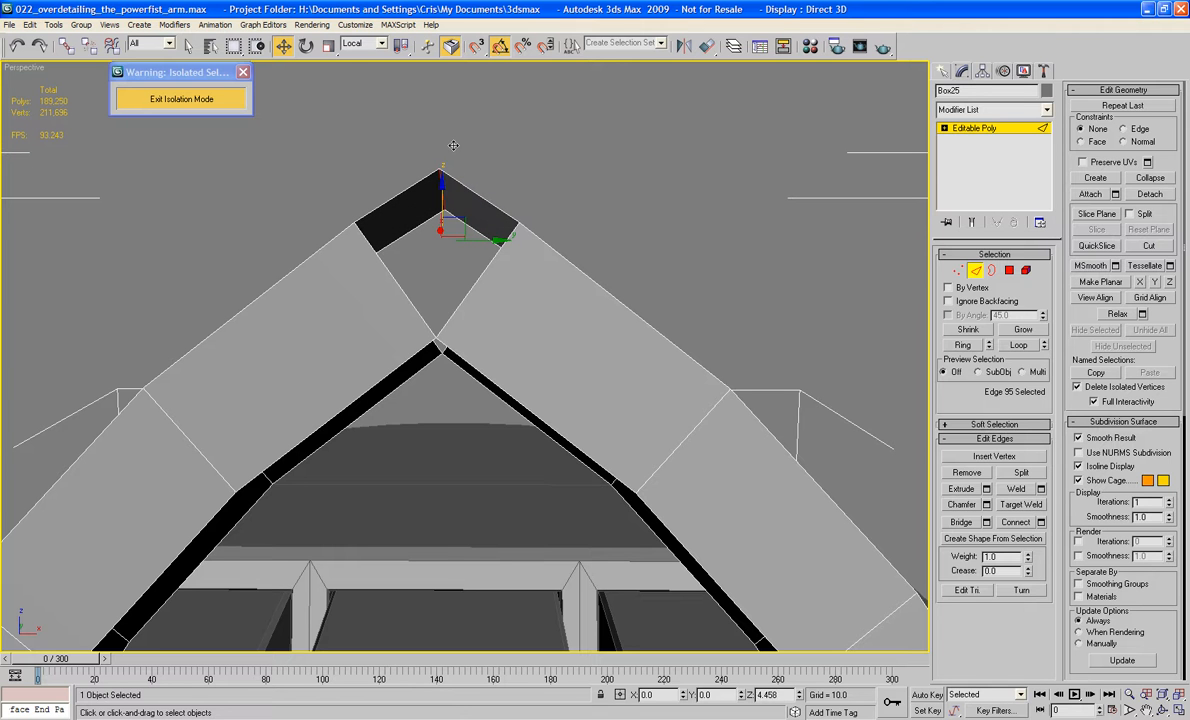
- Fill the opening on the front of the peak by bridging an upper border edge to the opposite strip's end edge
left_click(991, 270)
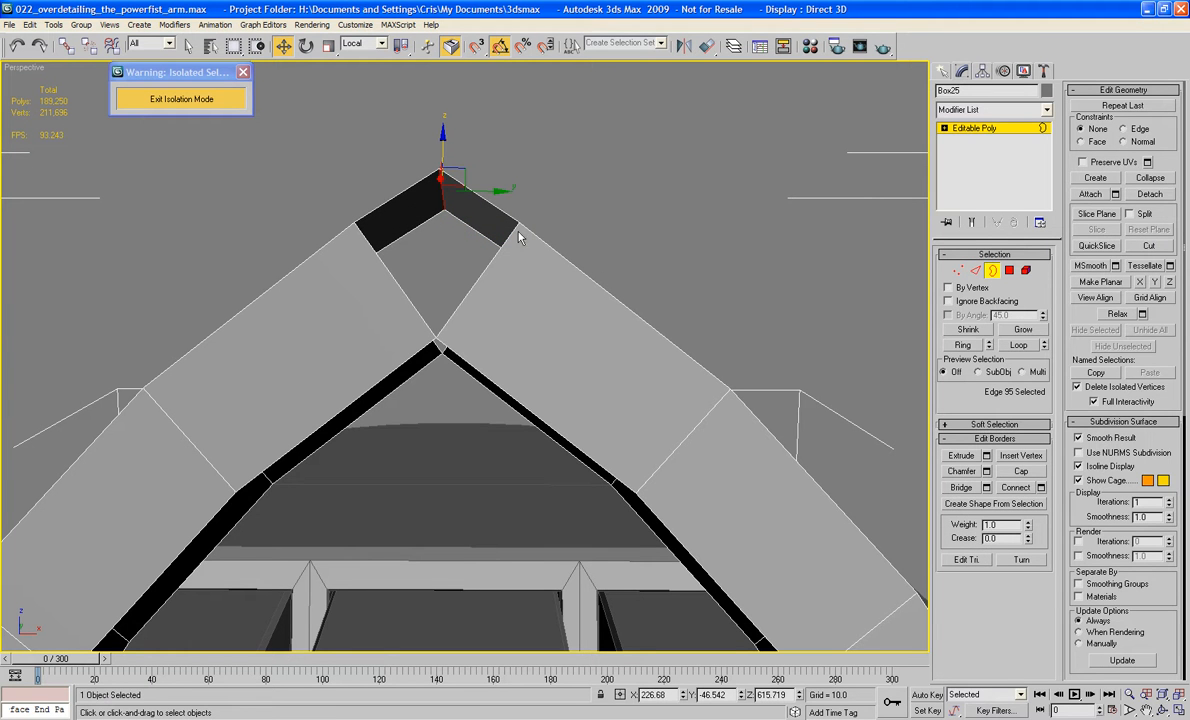
left_click(975, 271)
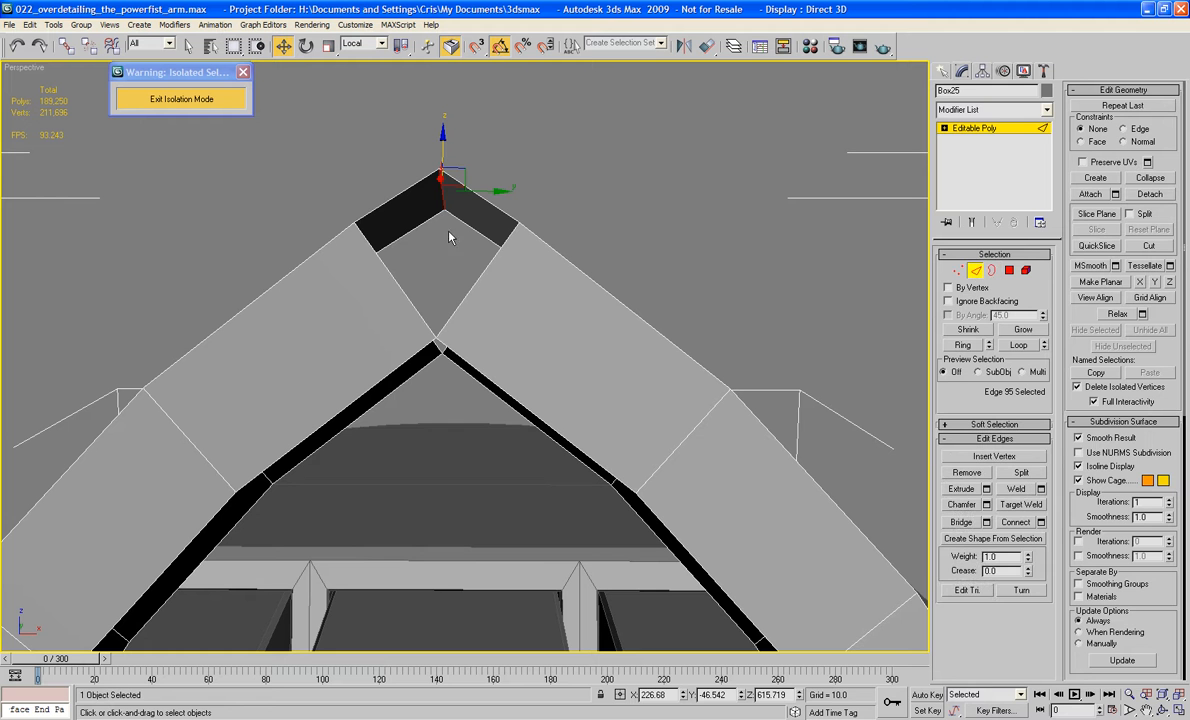
left_click(397, 197)
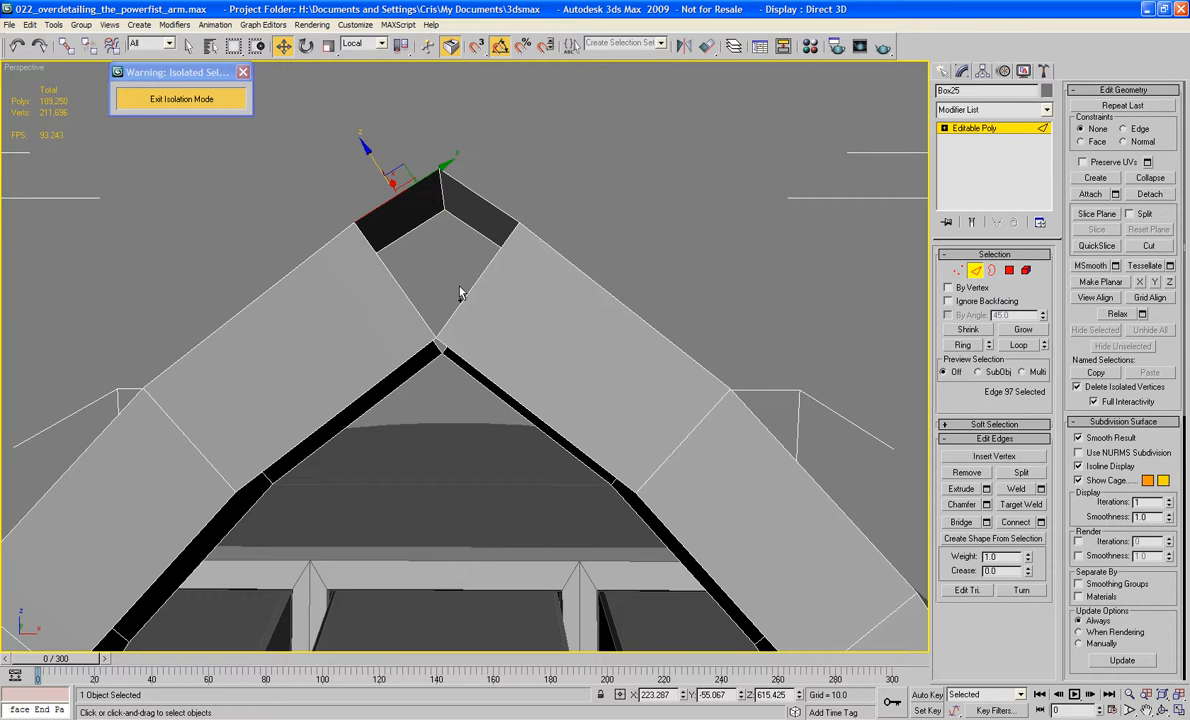
left_click(464, 298, "ctrl")
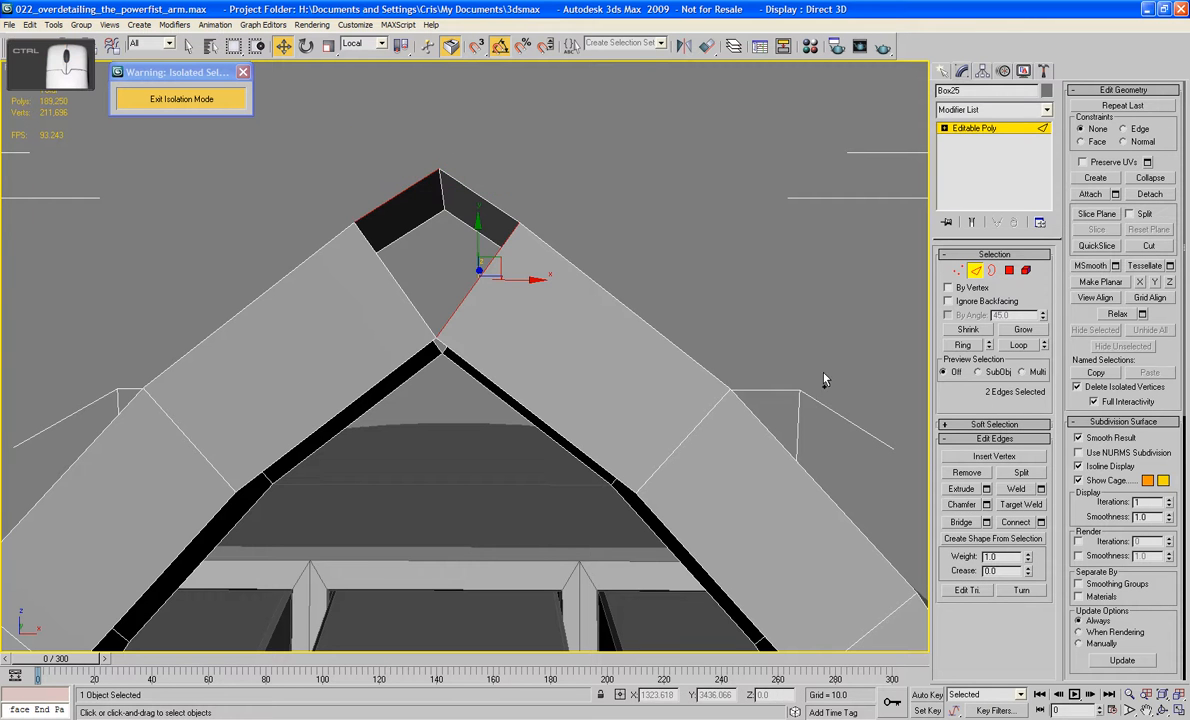
left_click(963, 522)
- Bridge the matching border edges on the back of the peak to close its opening, and leave edge editing
middle_click_drag(730, 312, 499, 340, "alt")
left_click(499, 330)
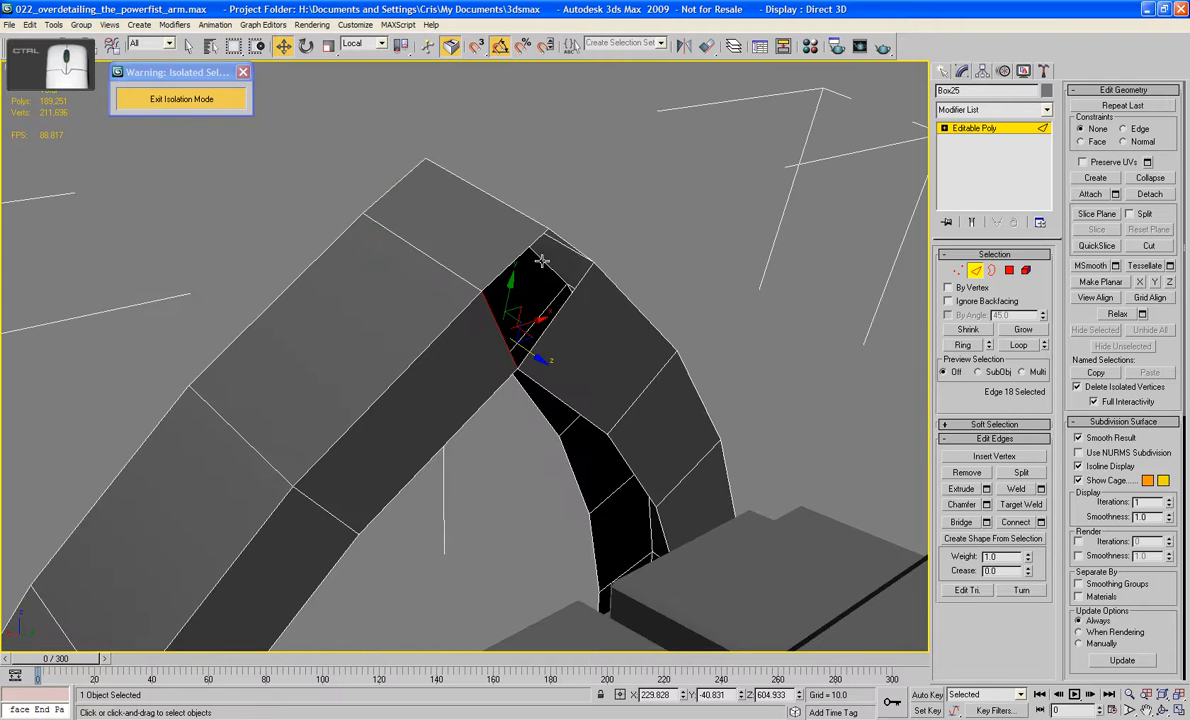
left_click(522, 226, "ctrl")
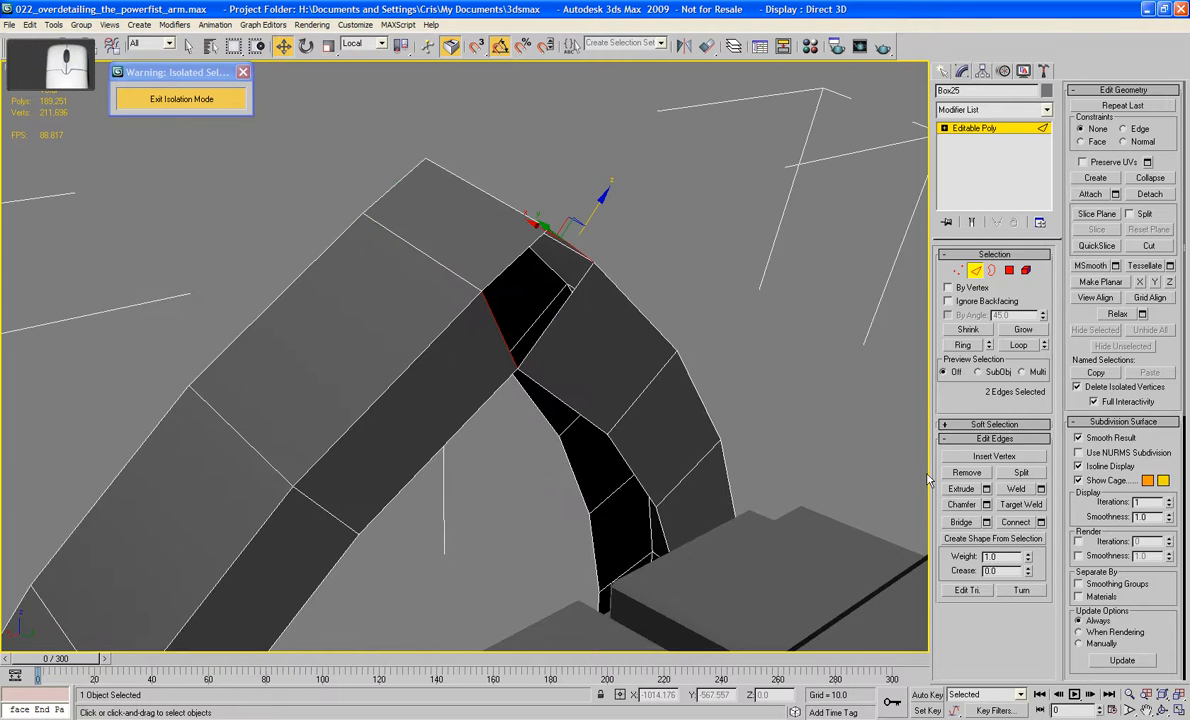
left_click(960, 523)
left_click(978, 275)
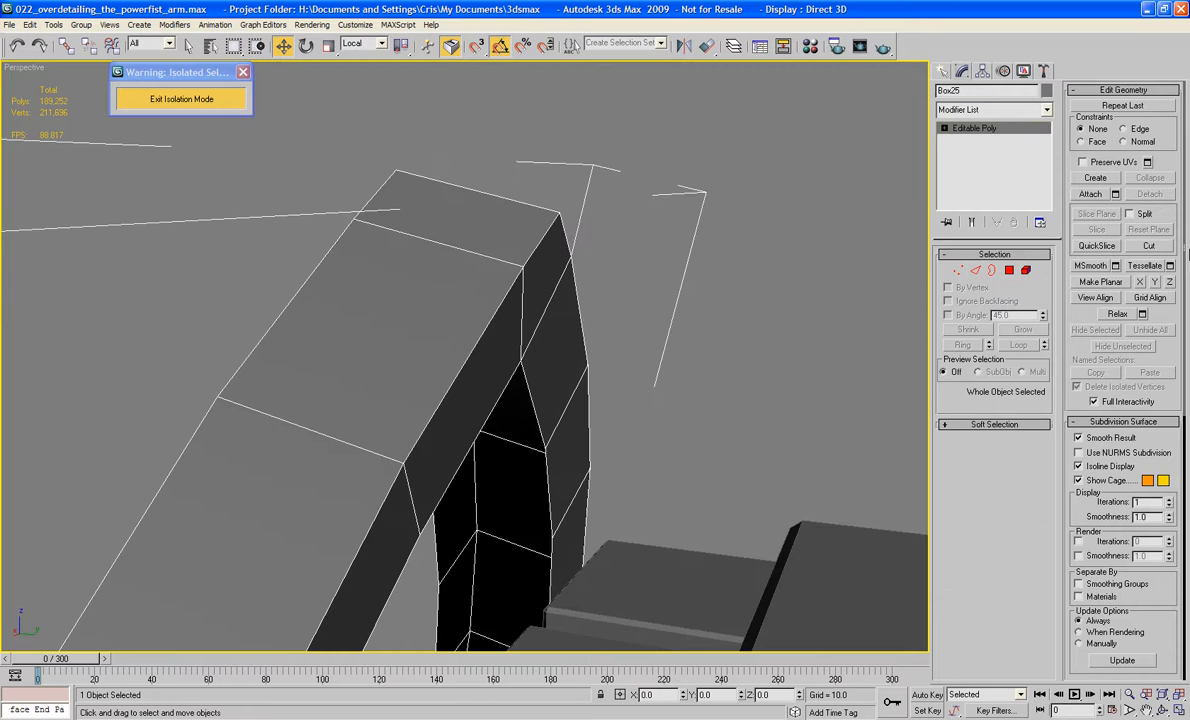
- Bridge the open edges along the inner side of one arch leg to fill its four lowest segments
middle_click_drag(608, 337, 707, 350, "alt")
scroll(738, 303, "down", 4)
scroll(590, 329, "up", 4)
middle_click_drag(587, 330, 471, 291, "alt")
scroll(592, 268, "down", 3)
scroll(471, 291, "up", 2)
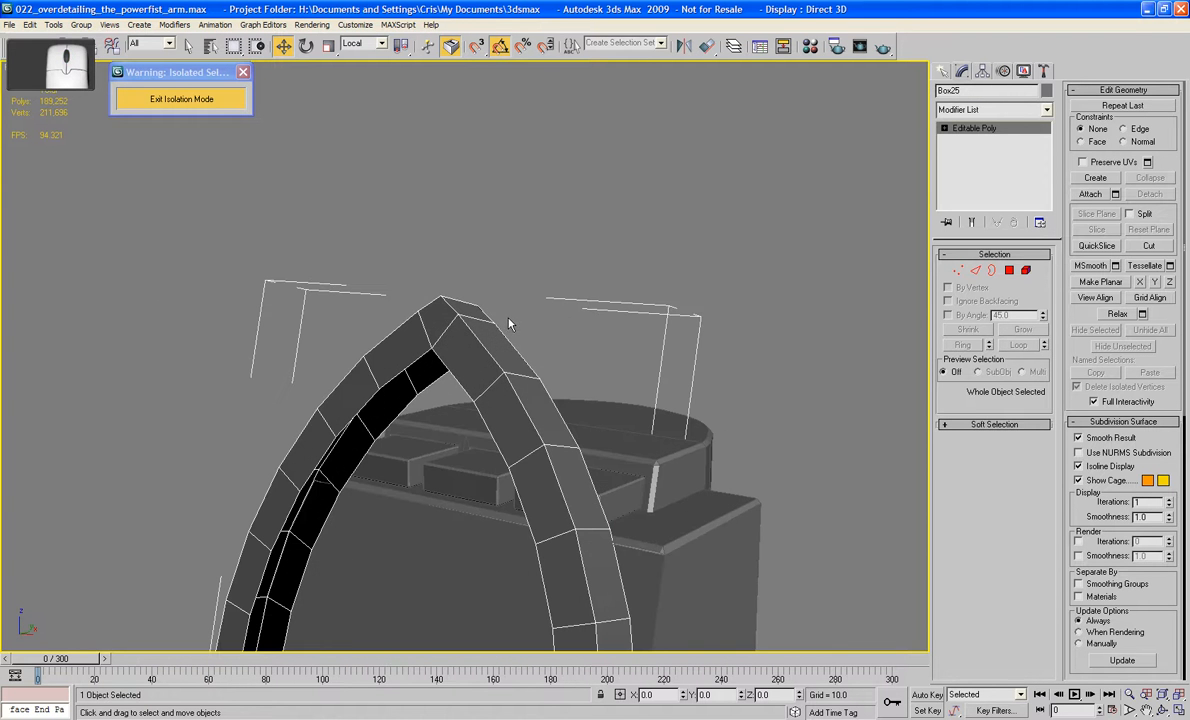
left_click(975, 272)
left_click(790, 290)
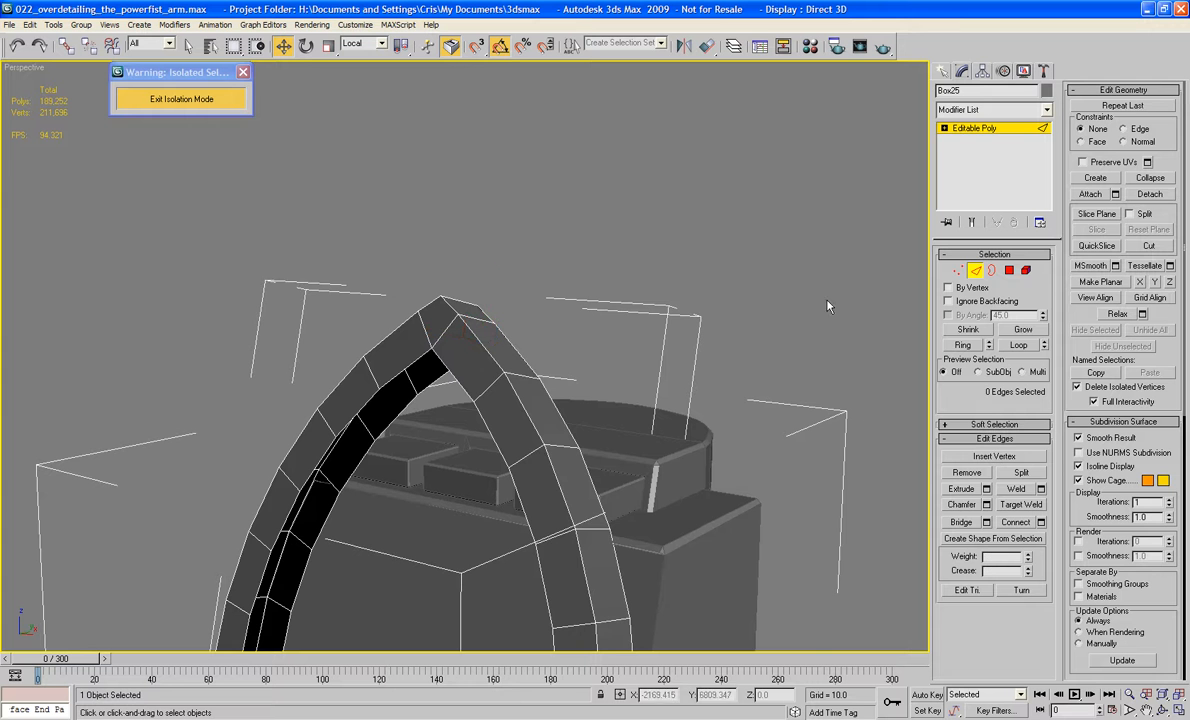
left_click(960, 522)
middle_click_drag(529, 478, 539, 297, "alt")
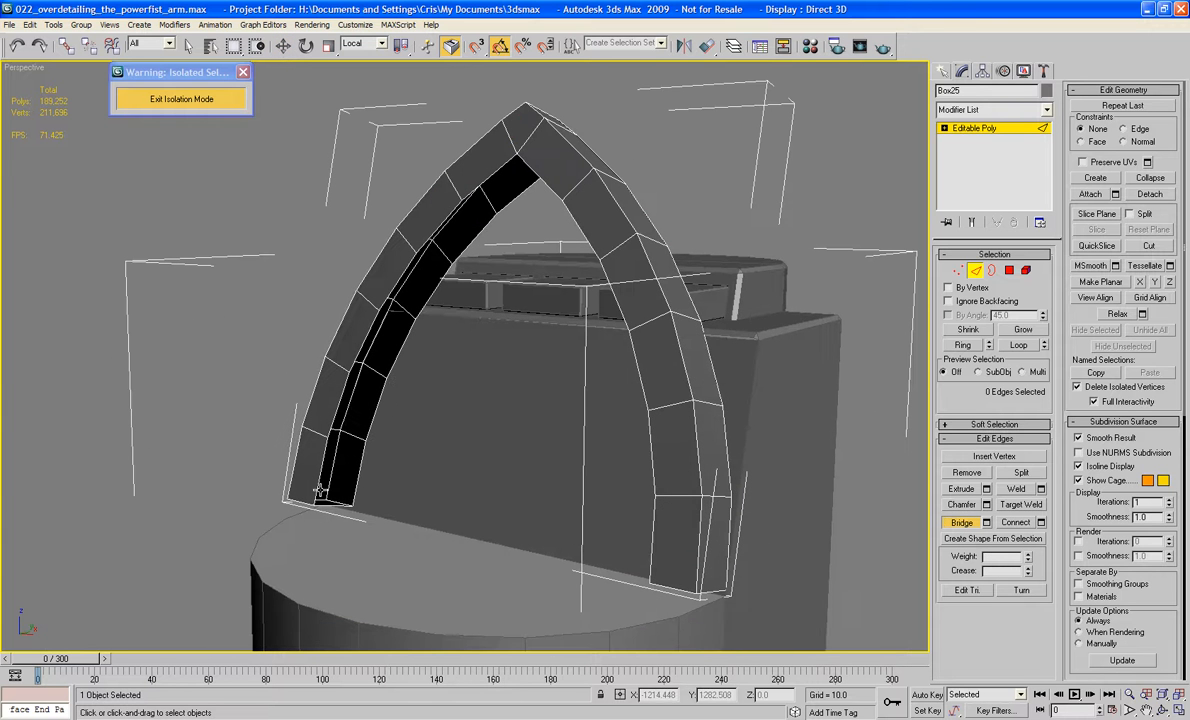
left_click(361, 478)
left_click(318, 480)
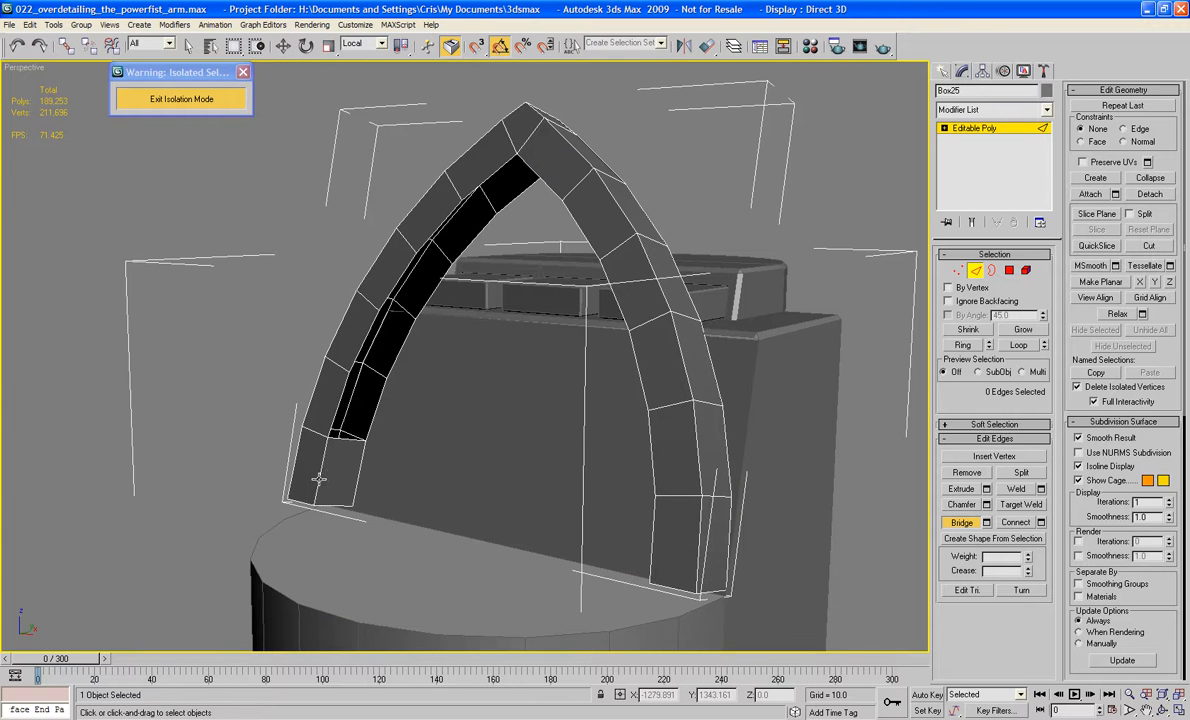
scroll(376, 400, "up", 3)
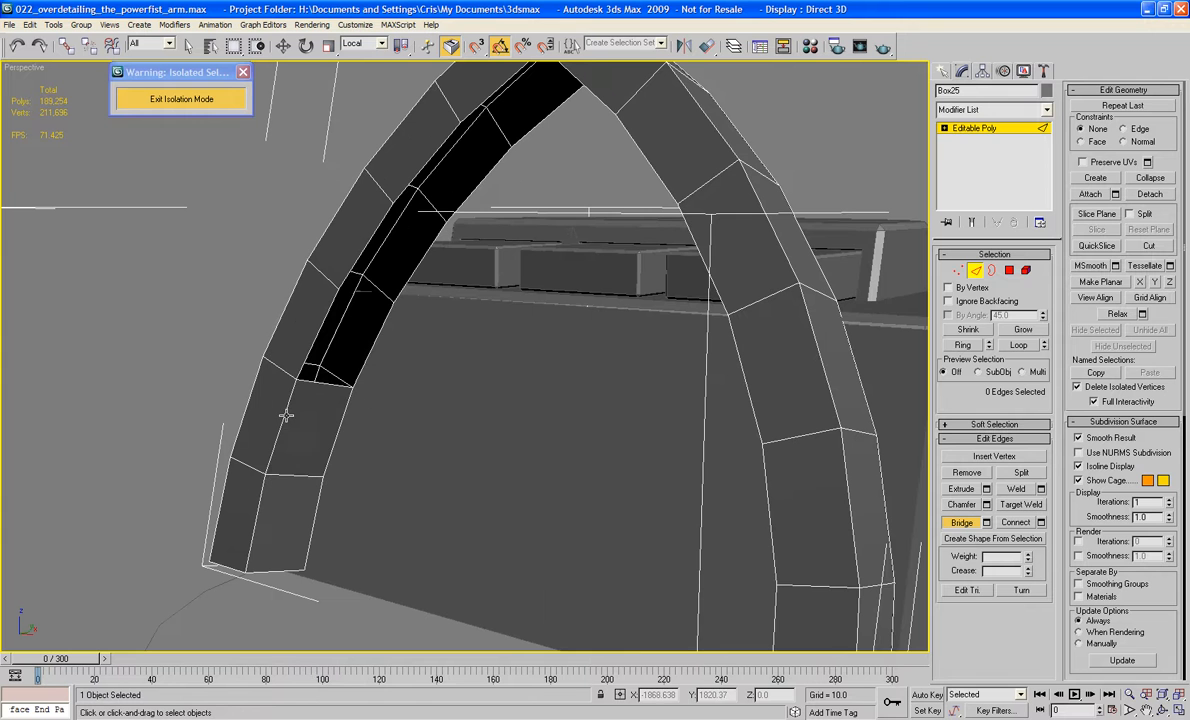
left_click(313, 343)
left_click(373, 227)
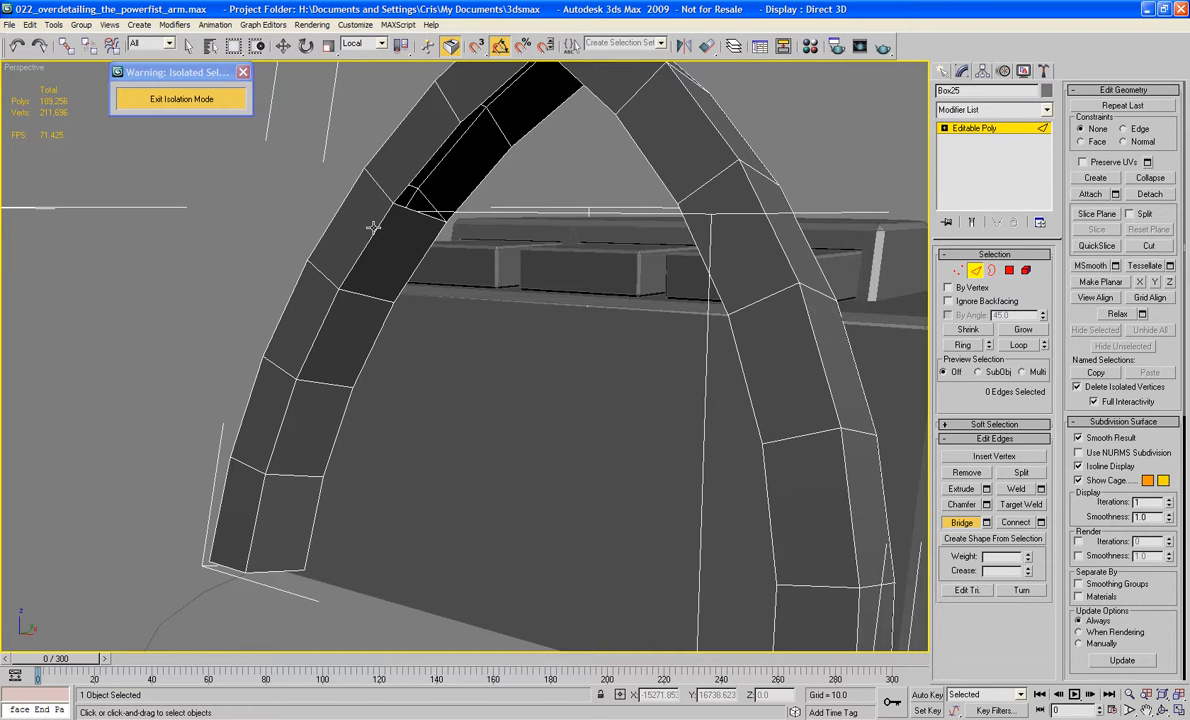
- Bridge the two remaining open segments on the inner side of the same leg up to the peak
scroll(444, 195, "down", 3)
middle_click_drag(330, 430, 413, 365, "alt")
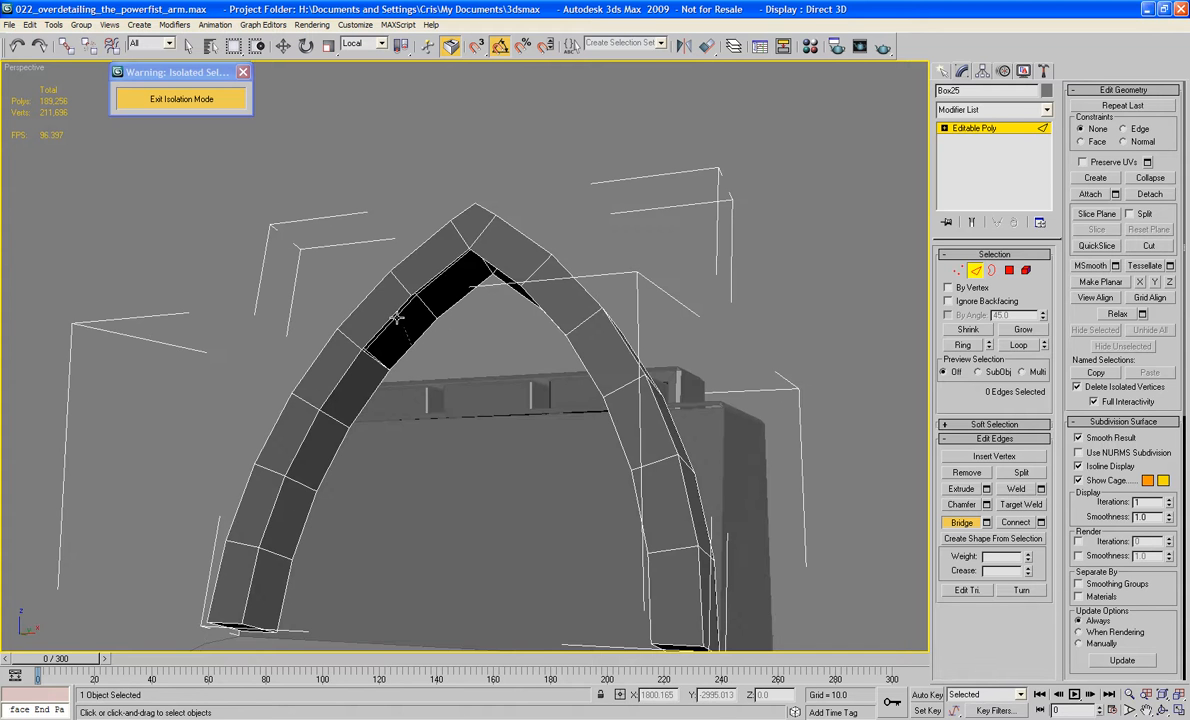
left_click(443, 314)
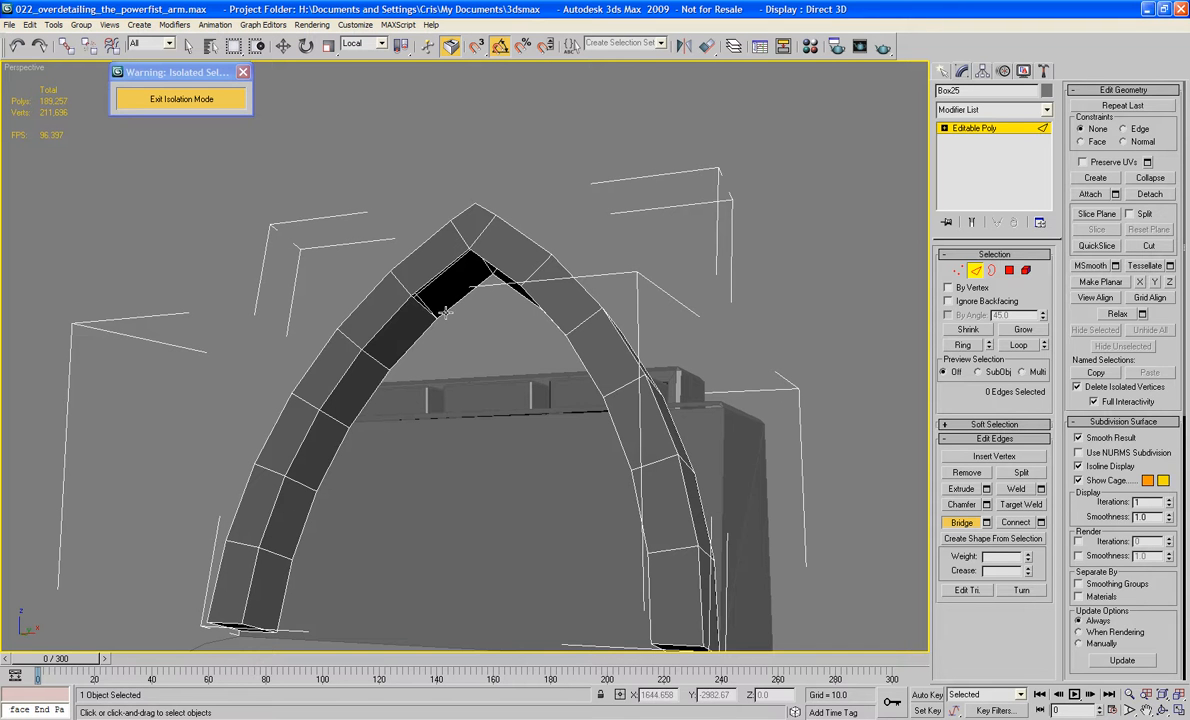
left_click(433, 275)
- Bridge all six open segments on the inner side of the opposite leg from peak to base, and leave edge editing
middle_click_drag(433, 275, 447, 309, "alt")
left_click(433, 302)
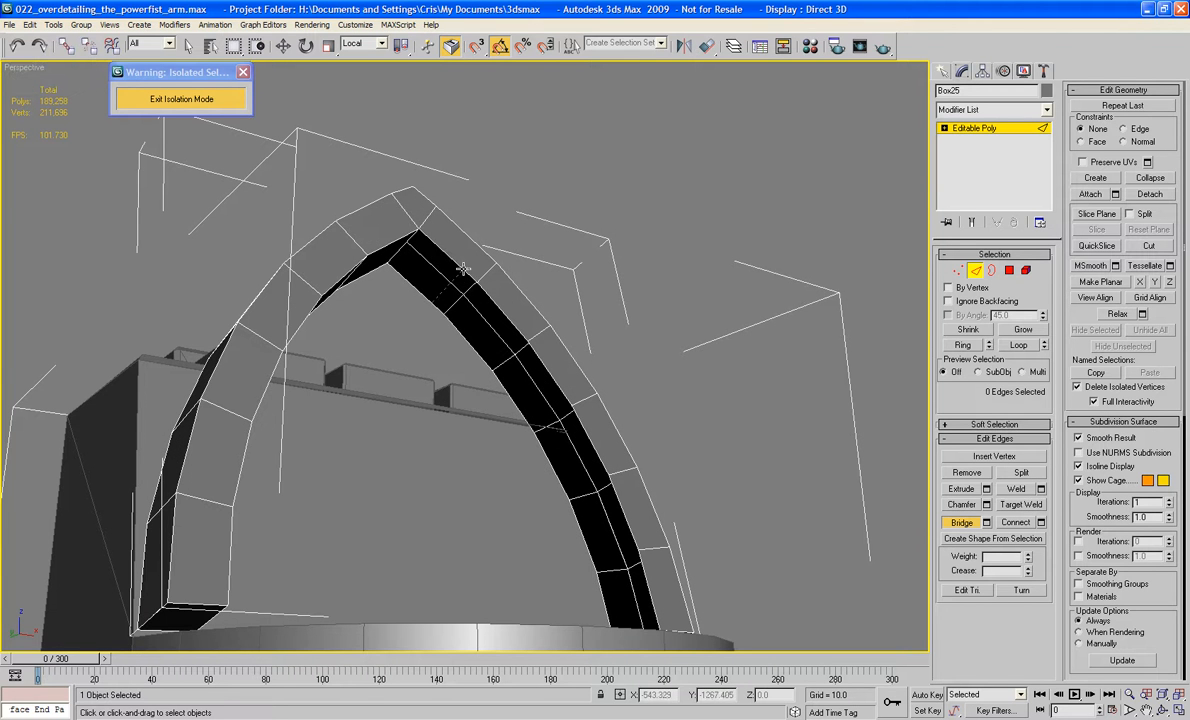
left_click(463, 270)
left_click(510, 340)
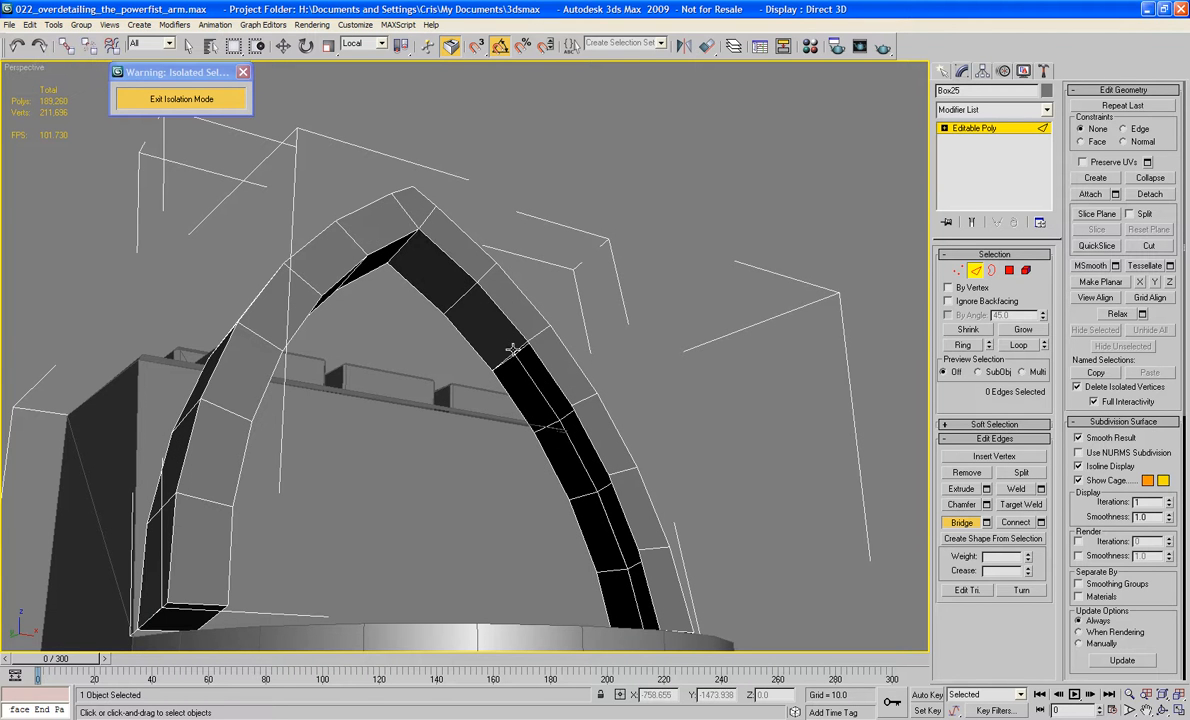
left_click(547, 397)
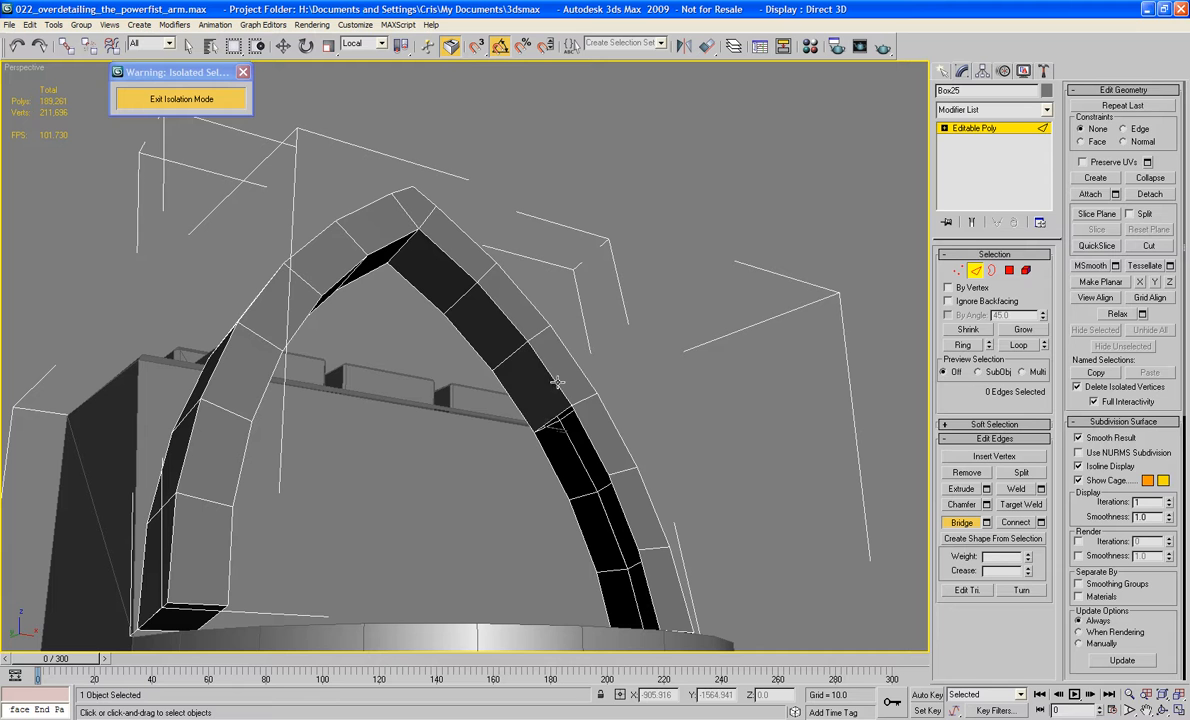
left_click(592, 456)
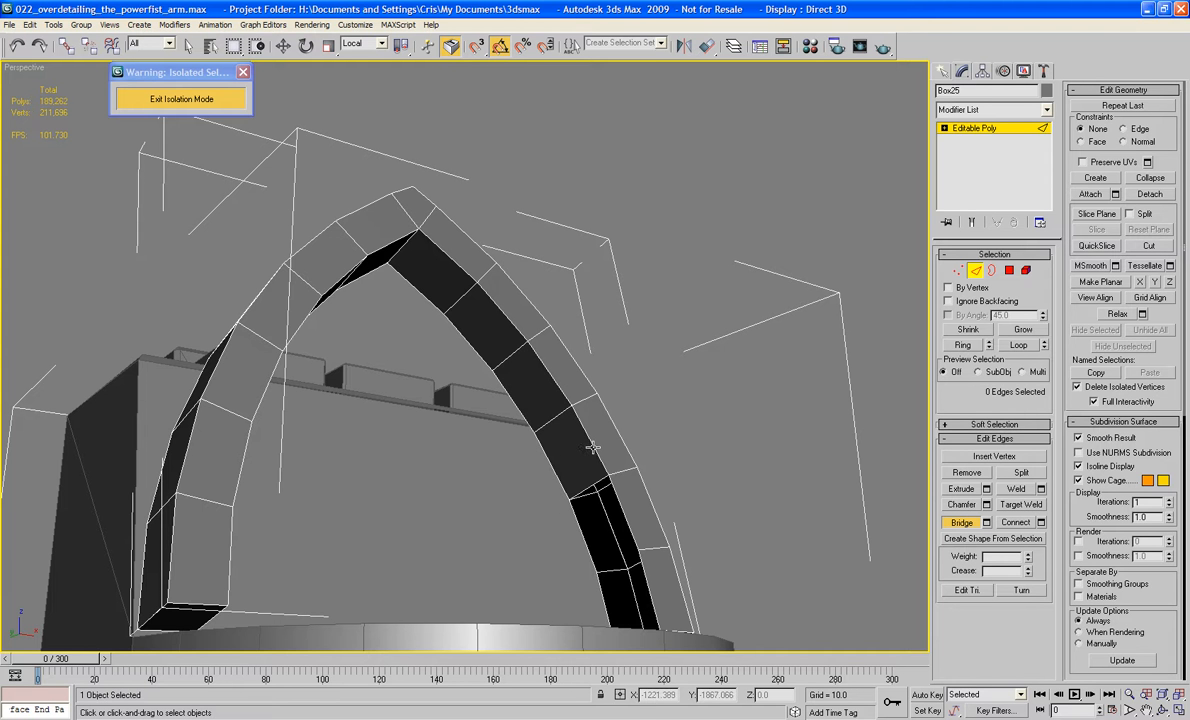
left_click(624, 524)
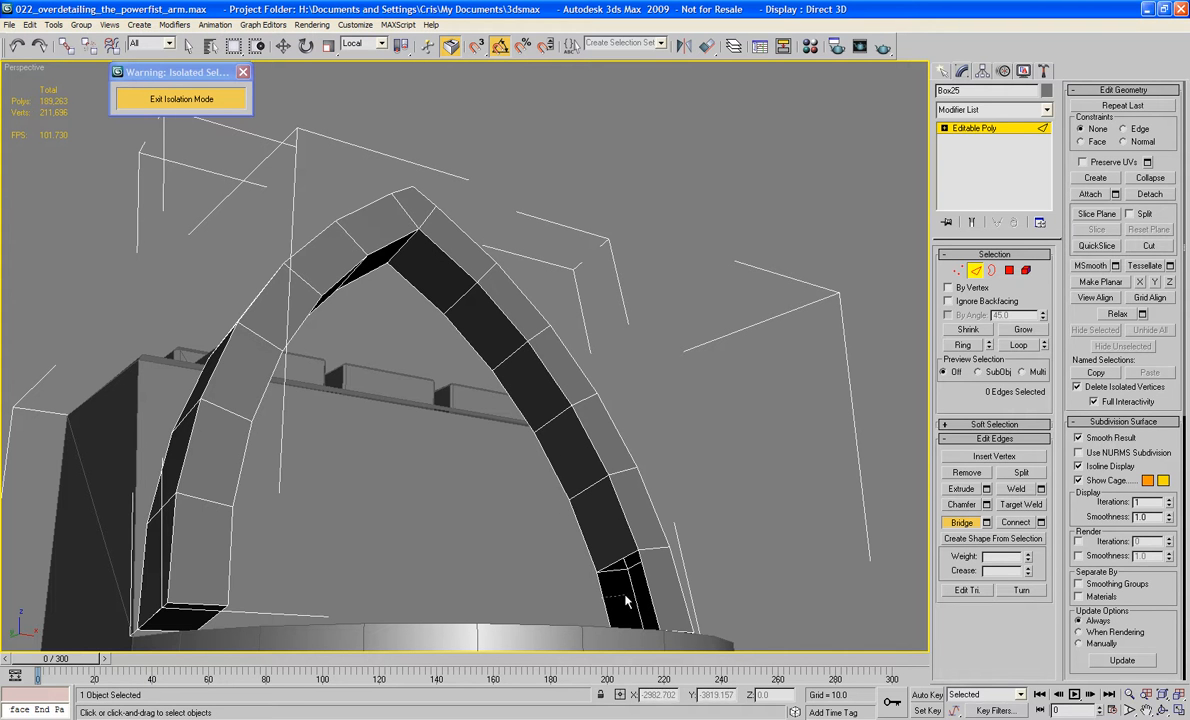
left_click(646, 592)
middle_click_drag(600, 499, 645, 470, "alt")
left_click(975, 270)
- Select the Cabin and attach the arch frame to it as one object
left_click(563, 532)
scroll(590, 505, "up", 4)
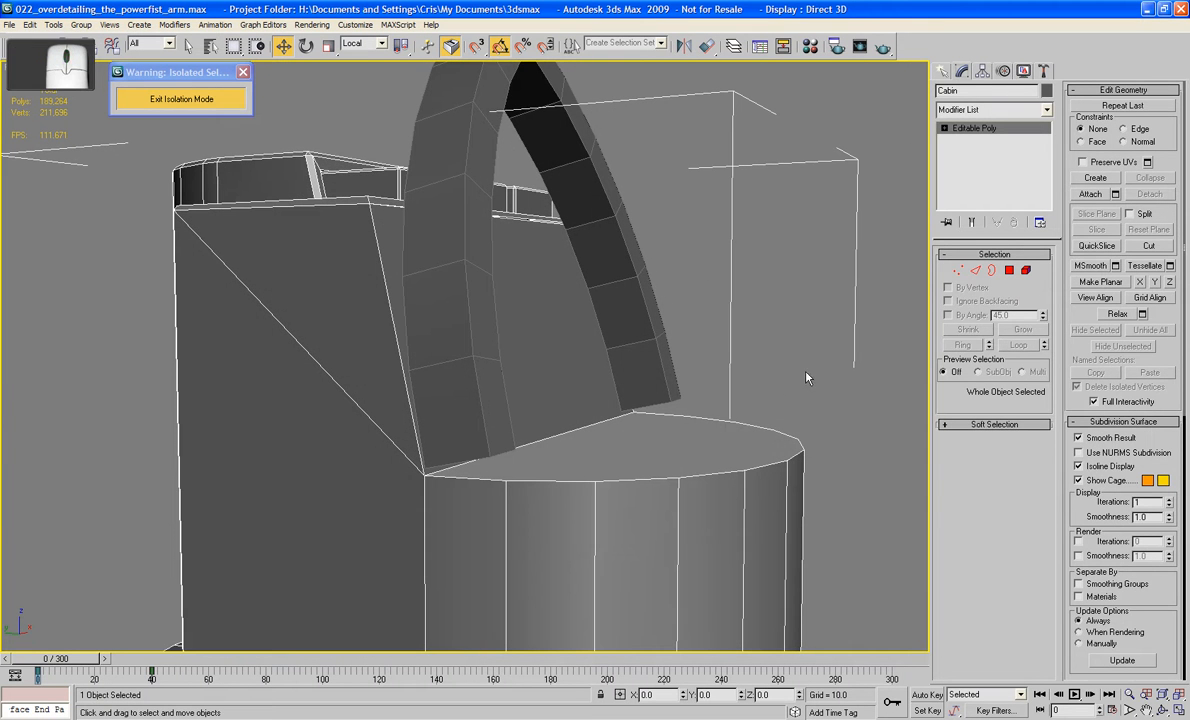
left_click(957, 270)
middle_click_drag(640, 374, 640, 348, "alt")
left_click(961, 270)
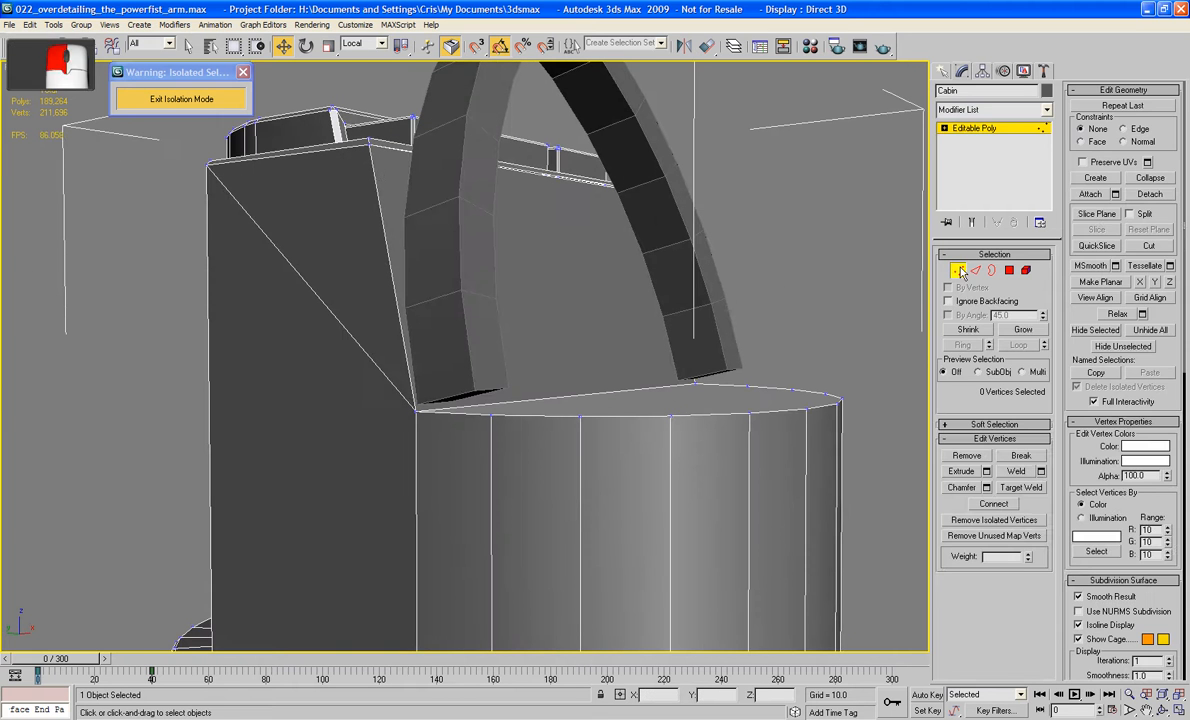
left_click(1090, 195)
left_click(688, 253)
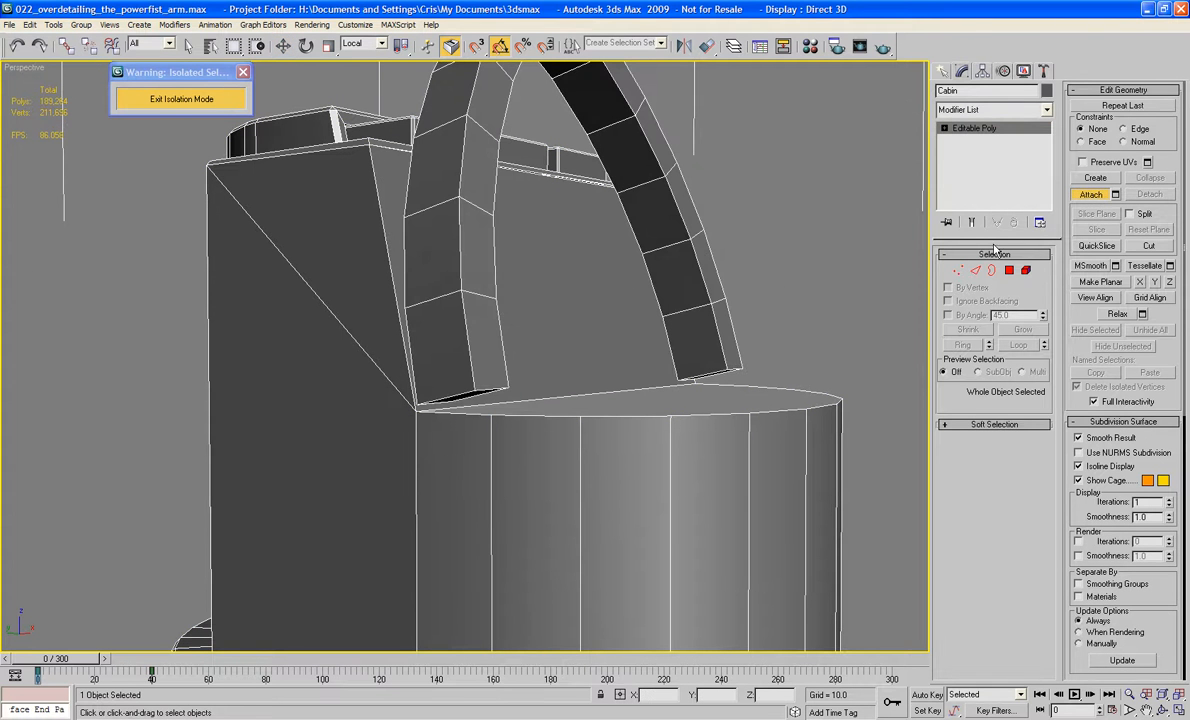
left_click(1089, 196)
- Connect the lower and upper edges of the Cabin's sloped front panel with one vertical centre edge
middle_click_drag(800, 265, 678, 302, "alt")
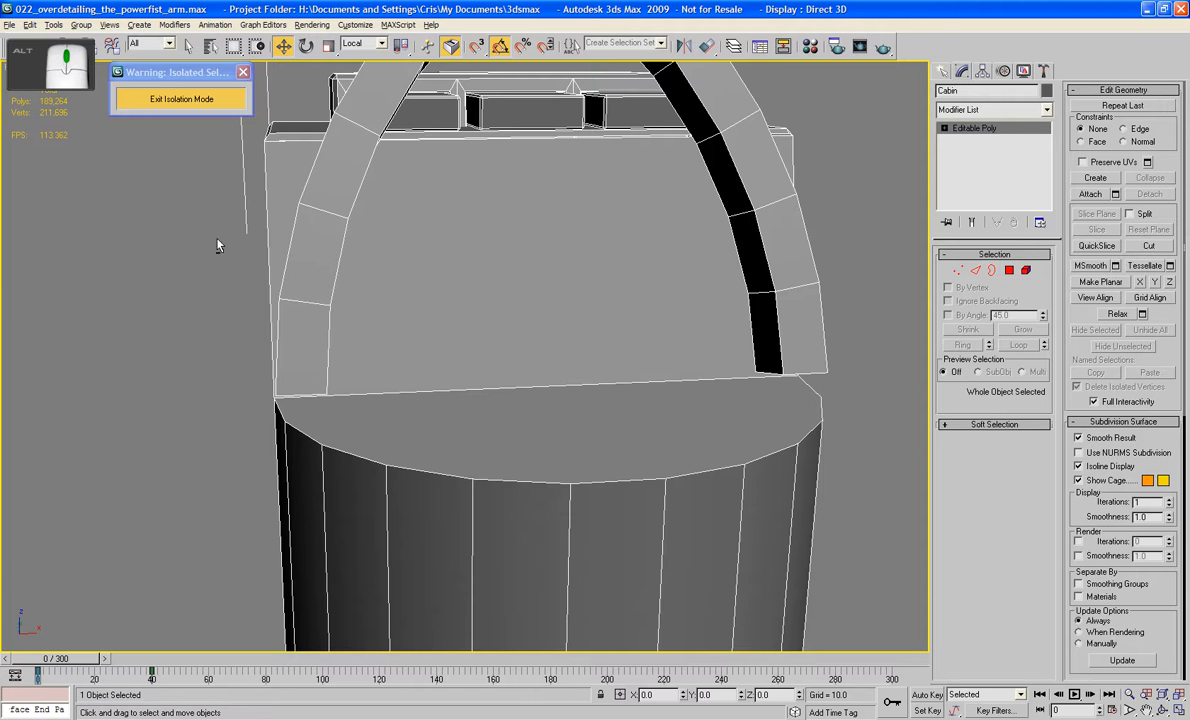
left_click(174, 83)
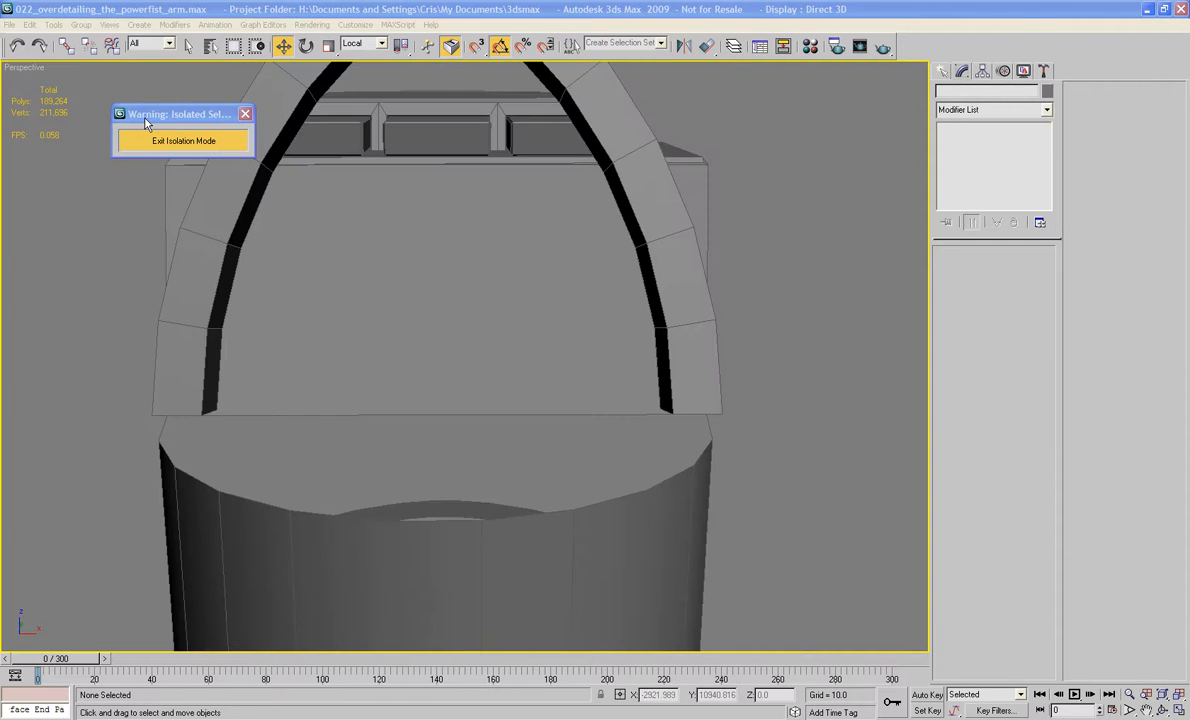
left_click_drag(145, 119, 190, 84)
middle_click_drag(370, 191, 522, 186)
middle_click_drag(496, 179, 592, 277, "alt")
left_click(490, 252)
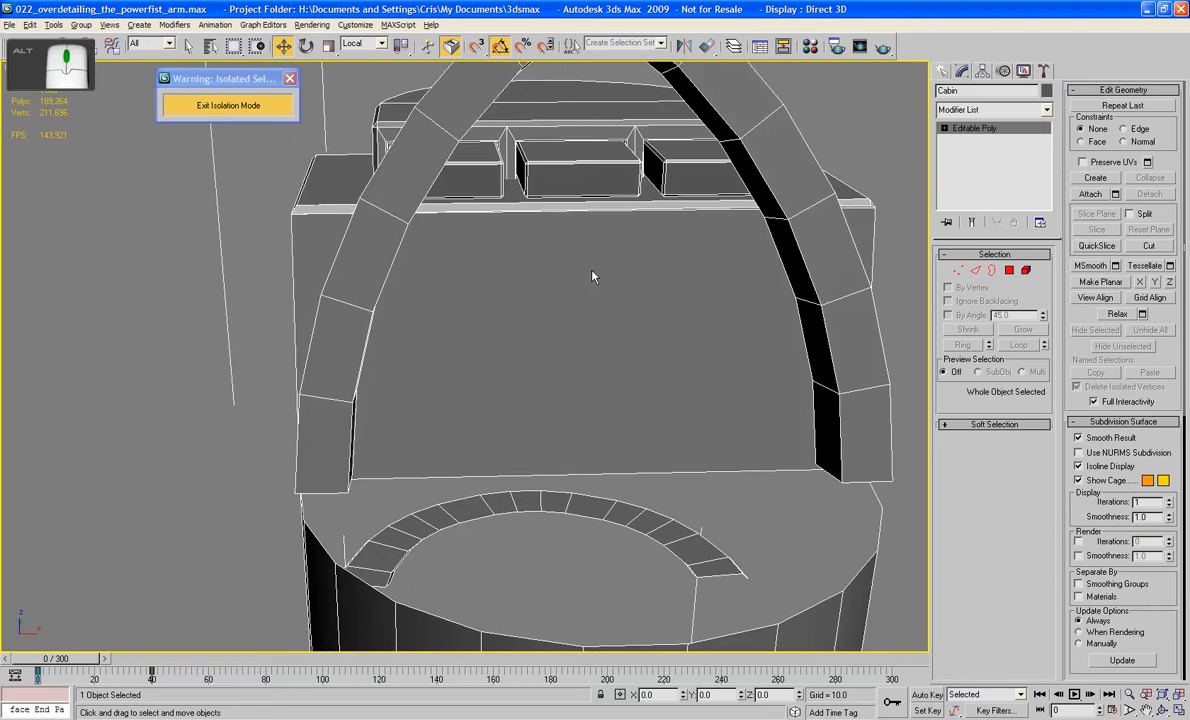
left_click(975, 270)
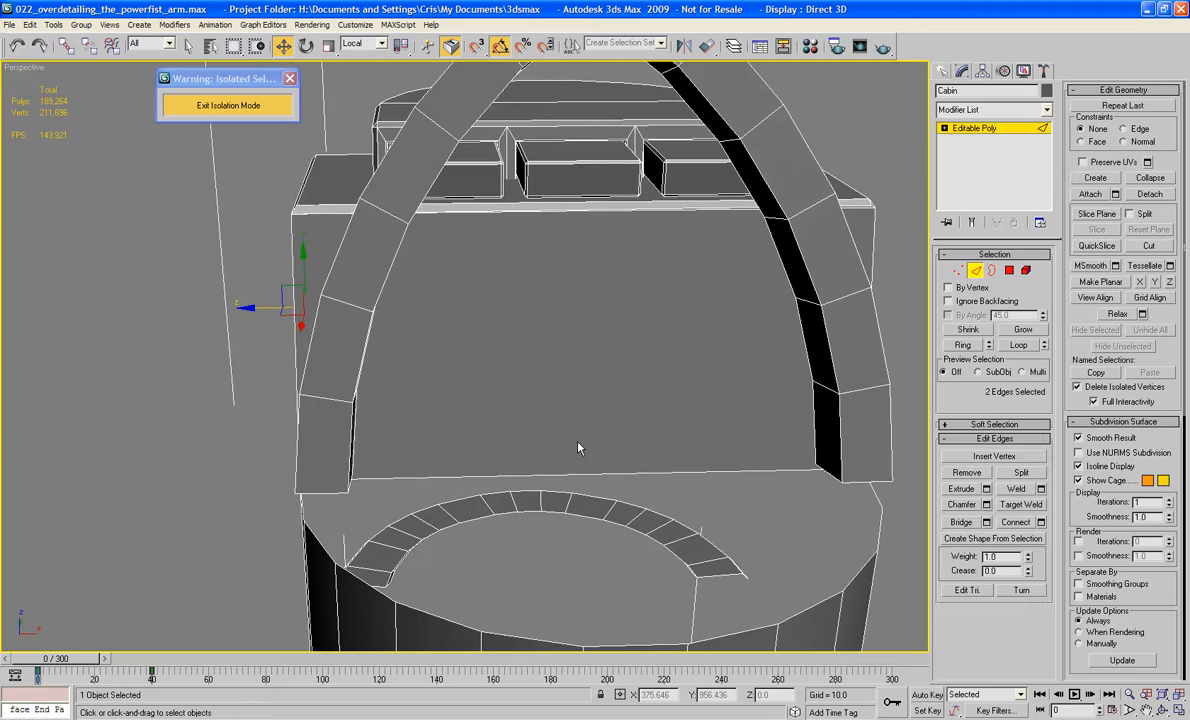
left_click(586, 474)
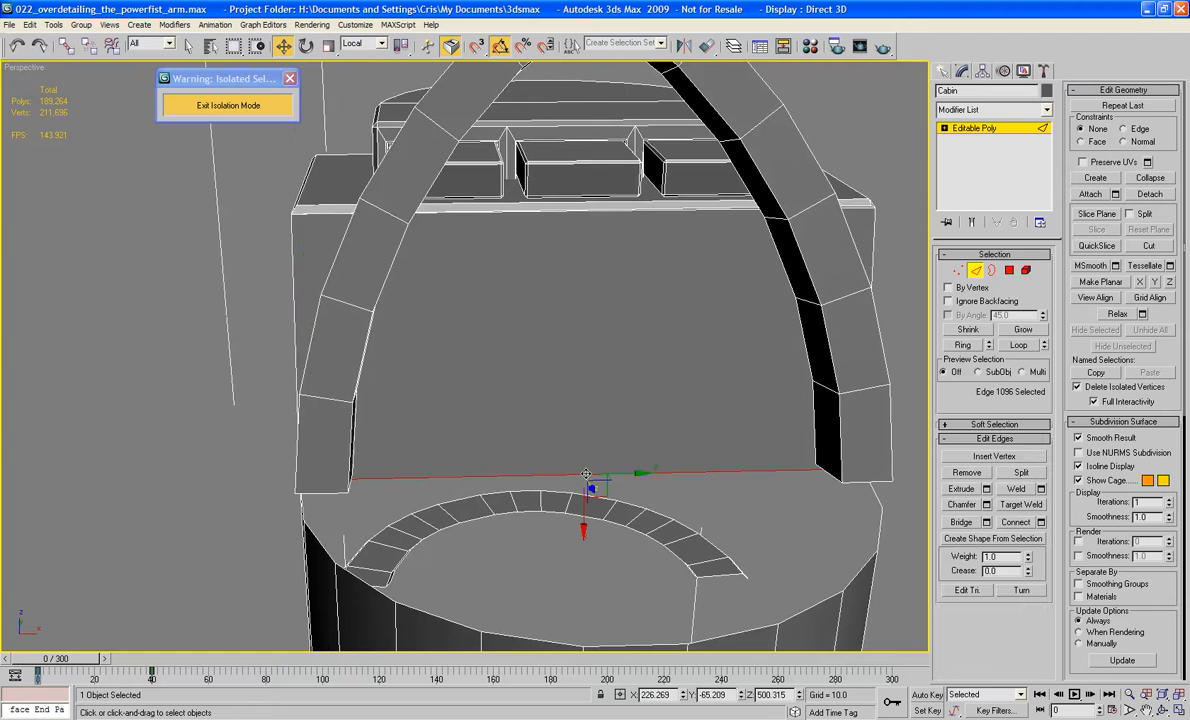
left_click(964, 345)
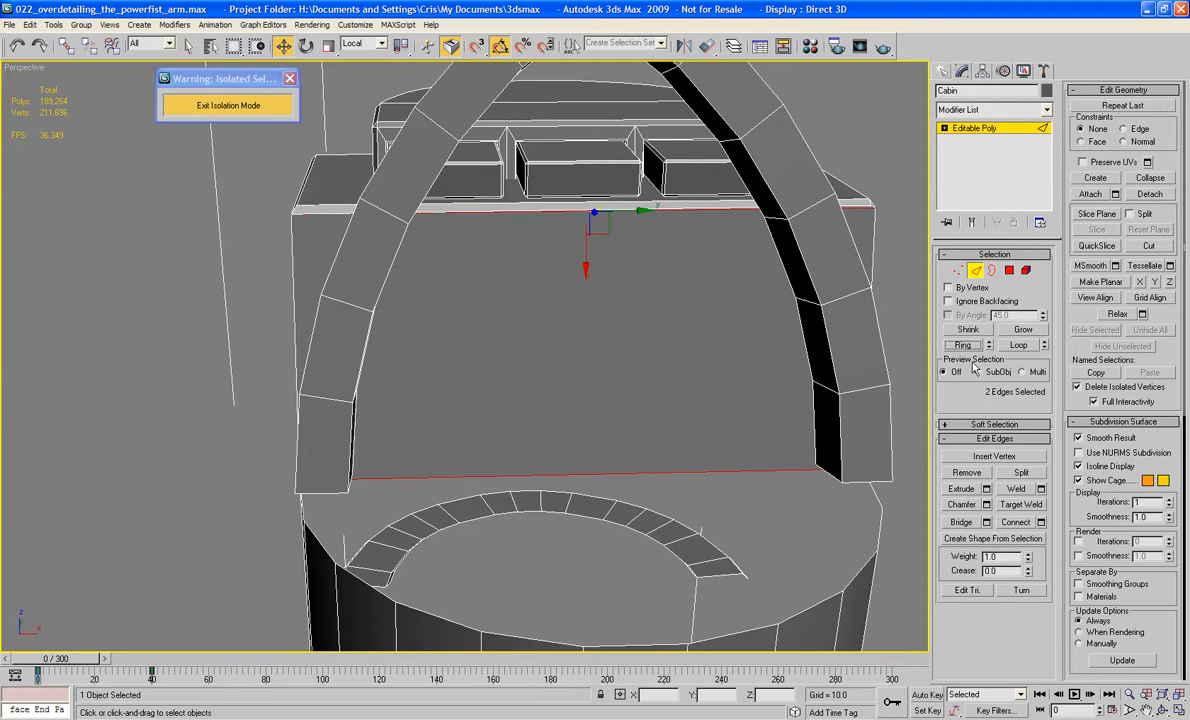
left_click(1024, 526)
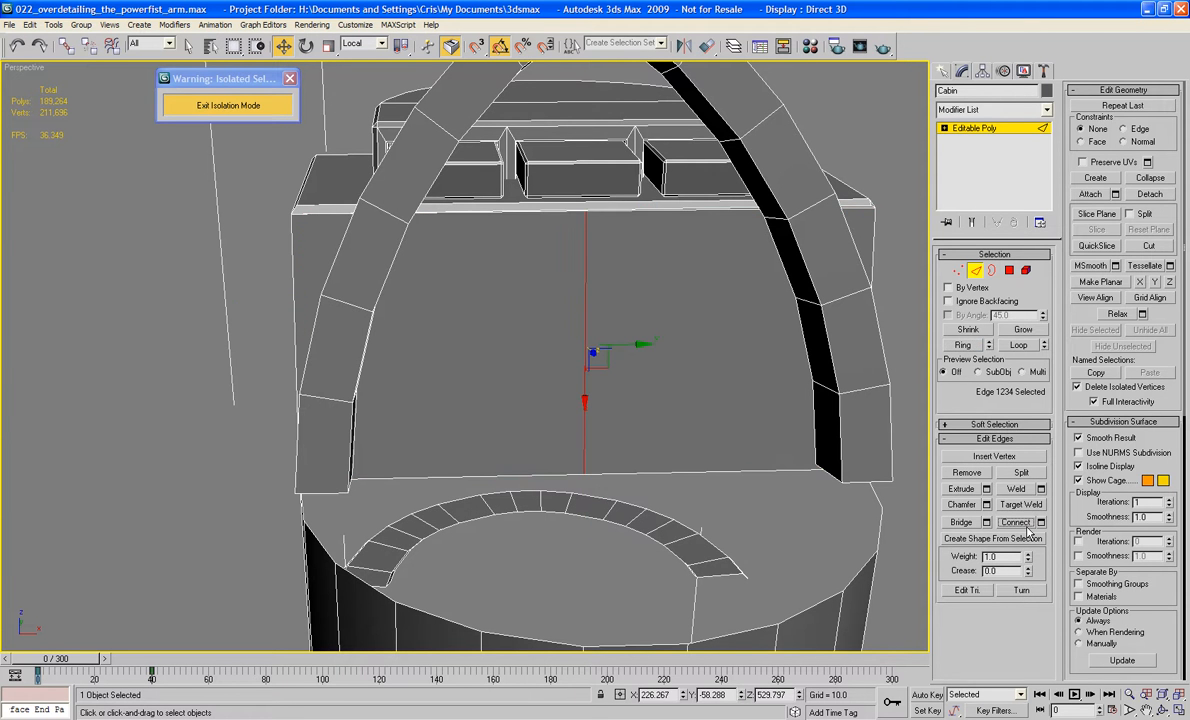
- Chamfer the panel's vertical centre edge, spreading the two resulting edges out to the legs of the arch
left_click(961, 505)
left_click_drag(581, 452, 565, 194)
middle_click_drag(478, 298, 778, 287, "alt")
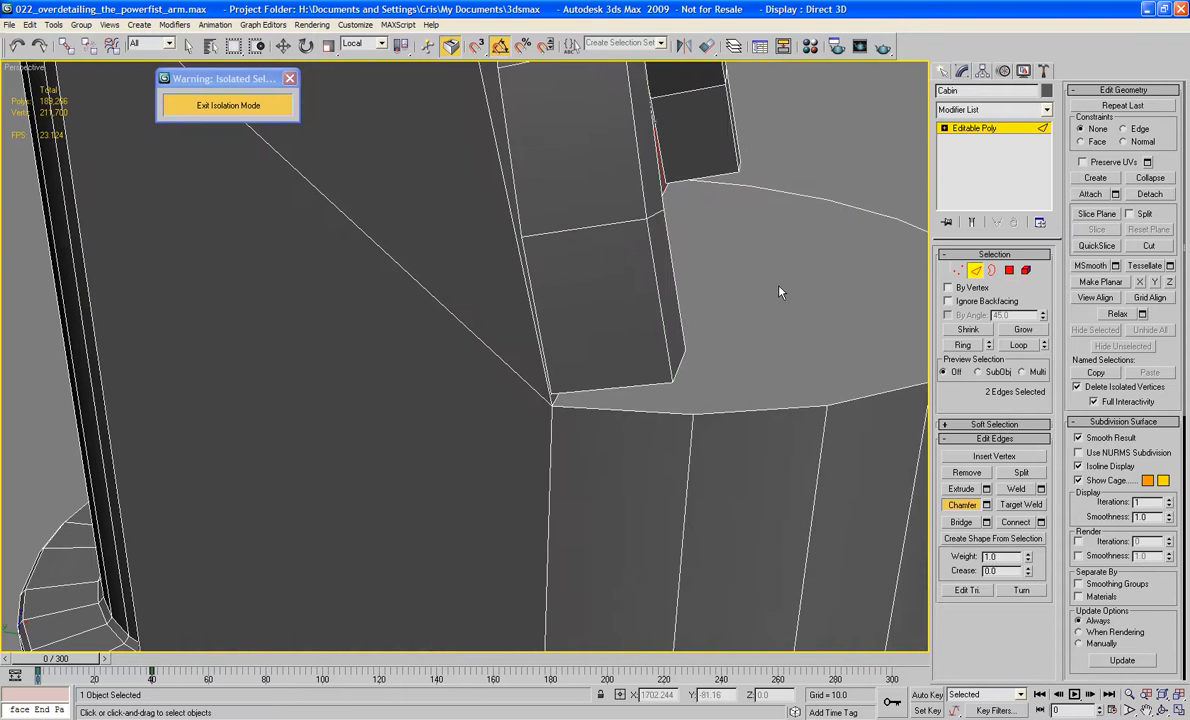
left_click(960, 271)
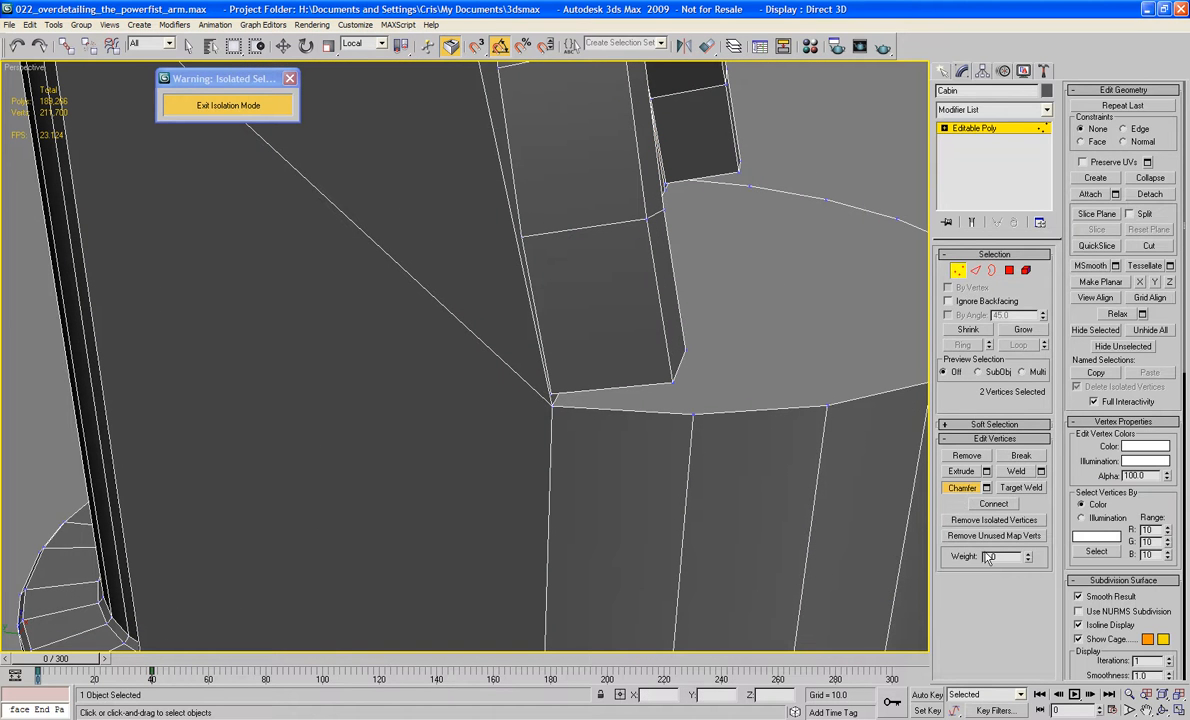
left_click(1020, 488)
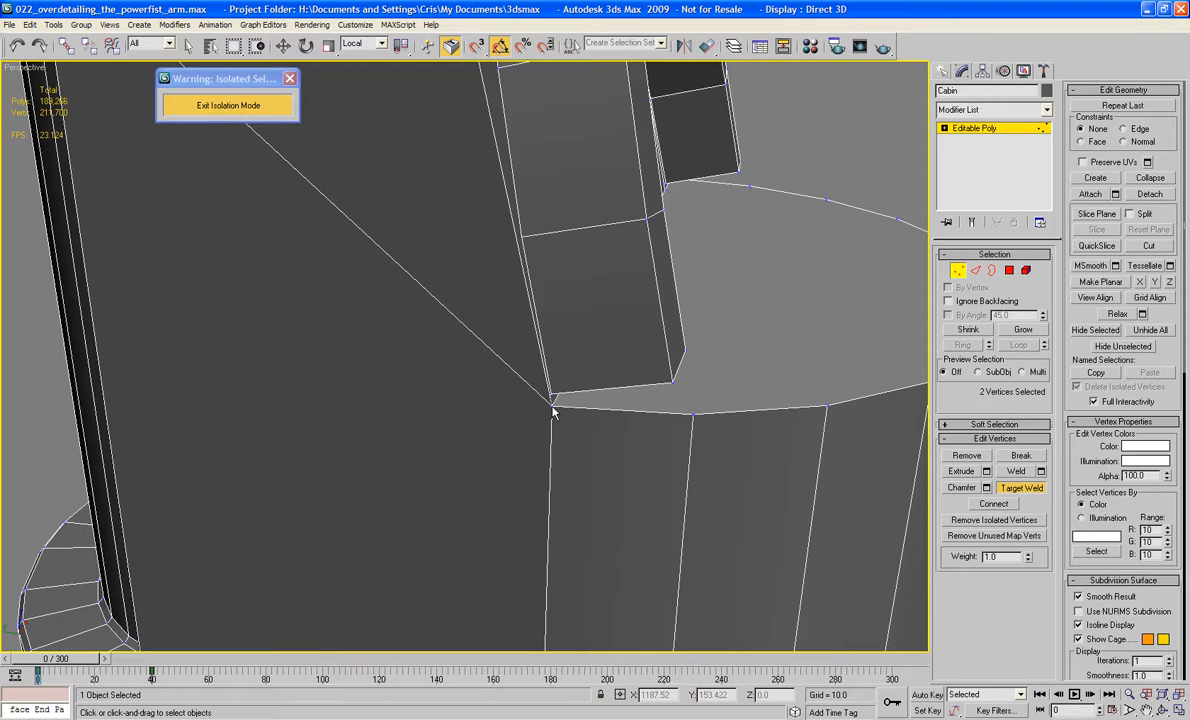
key("w")
- Delete the end cap polygons at the base of both arch legs
middle_click_drag(578, 410, 537, 382, "alt")
left_click(1008, 271)
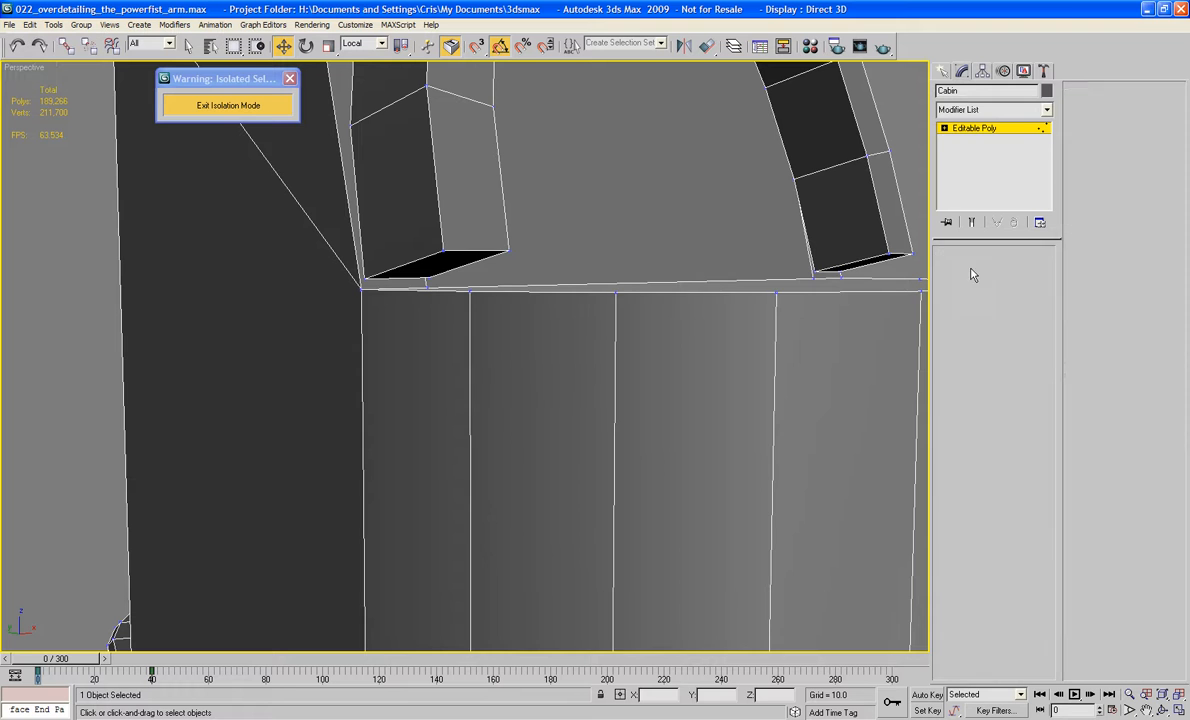
left_click(440, 260)
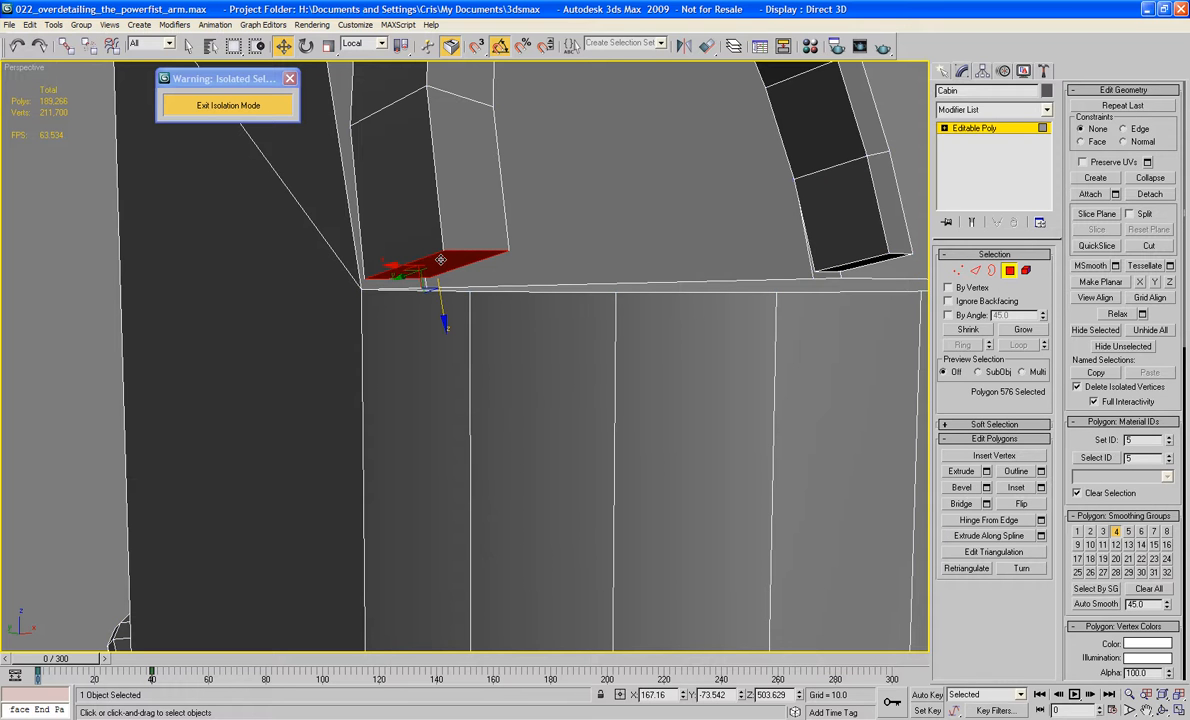
left_click(876, 261, "ctrl")
key("Delete")
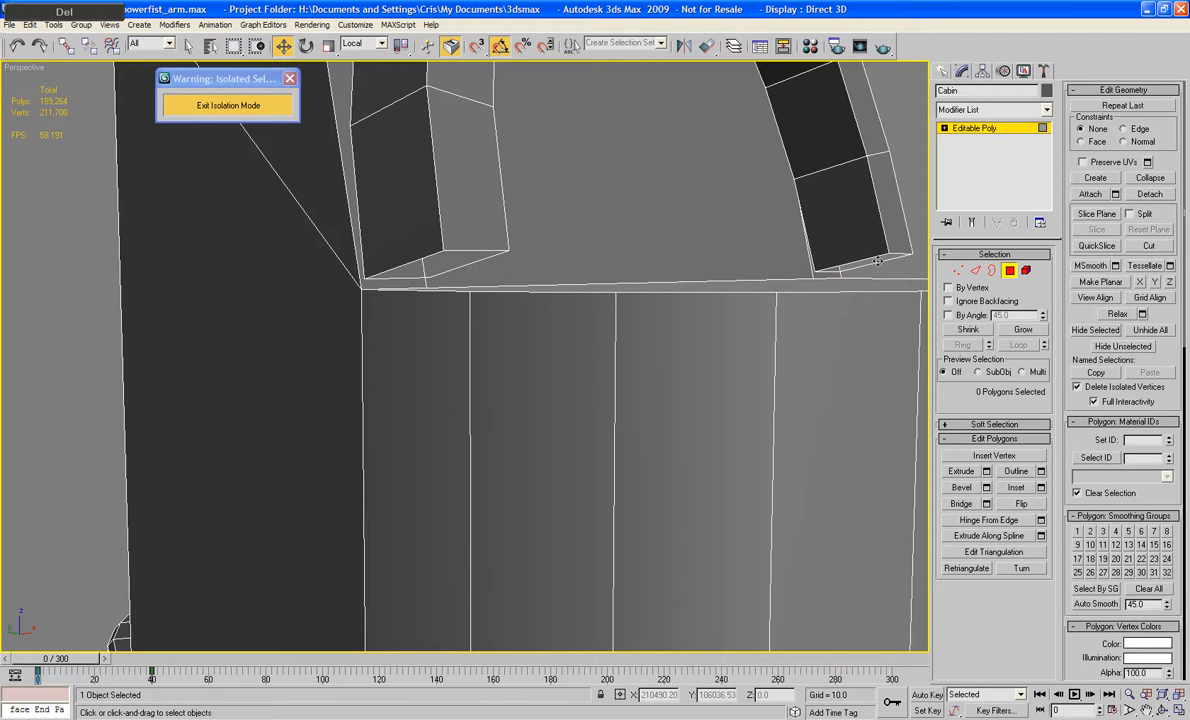
- Target-weld the first leg's outer base corner to the Cabin corner and its front corner to the nearest rim vertex, saving the scene in between
middle_click_drag(876, 261, 824, 241, "alt")
left_click(958, 271)
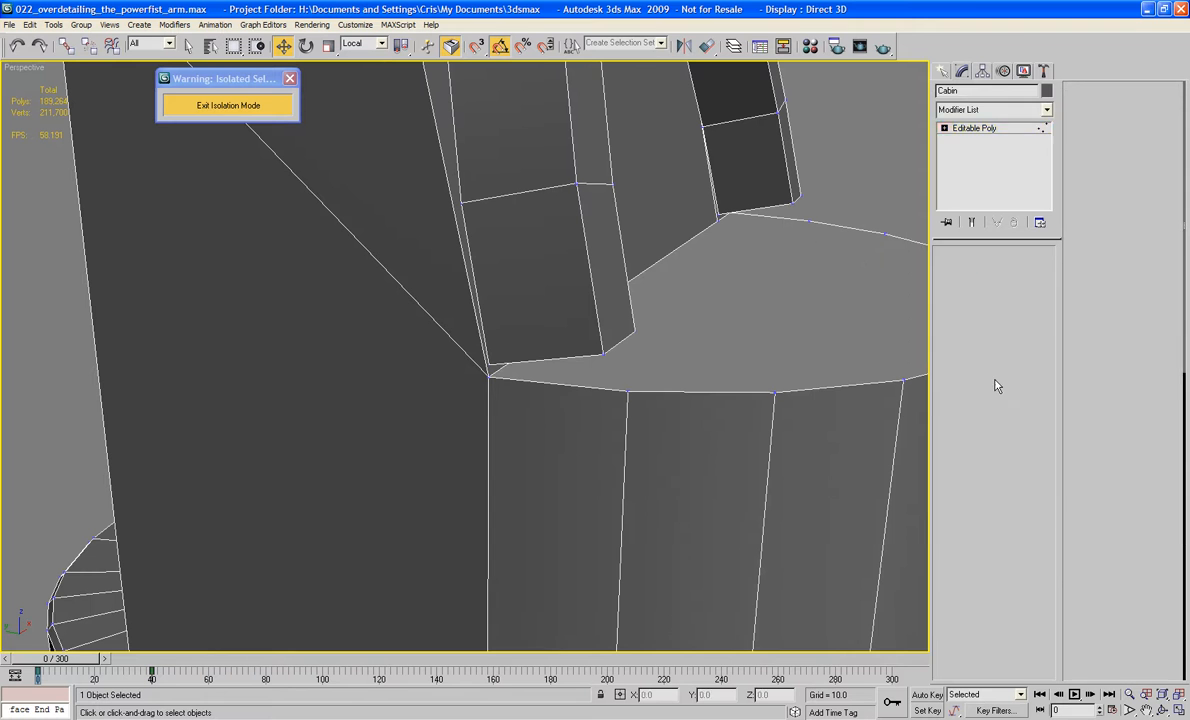
left_click(1018, 488)
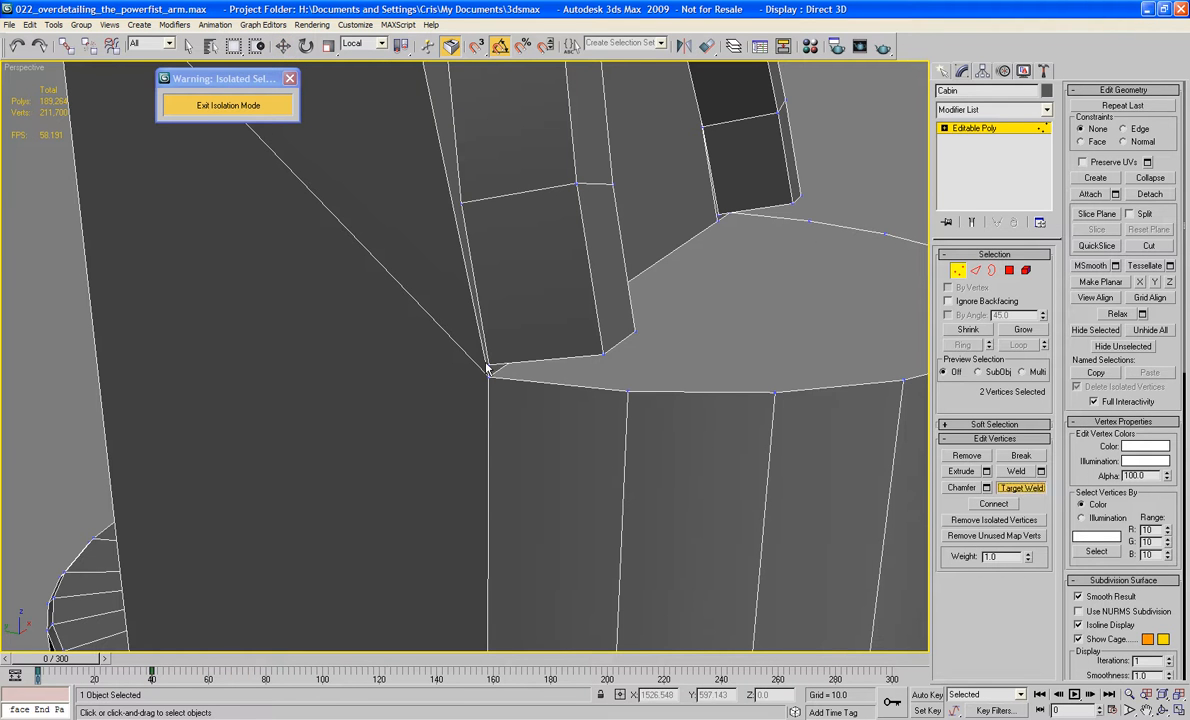
key("ctrl+s")
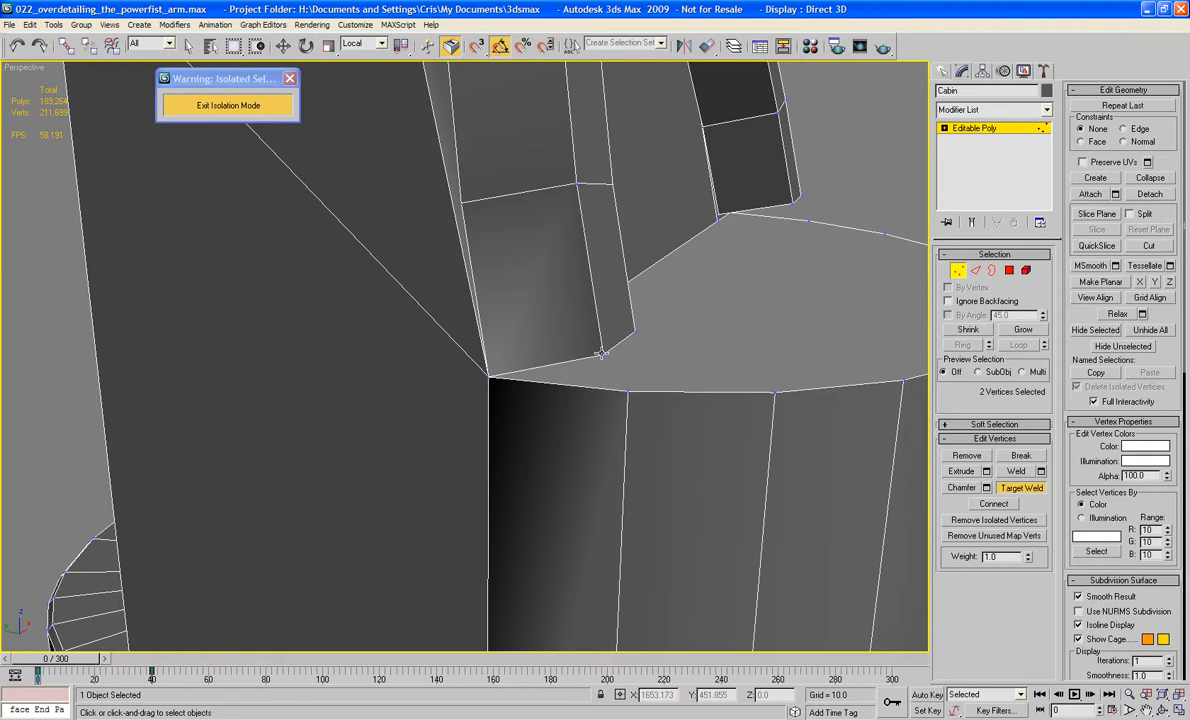
left_click(627, 390)
middle_click_drag(627, 390, 634, 342, "alt")
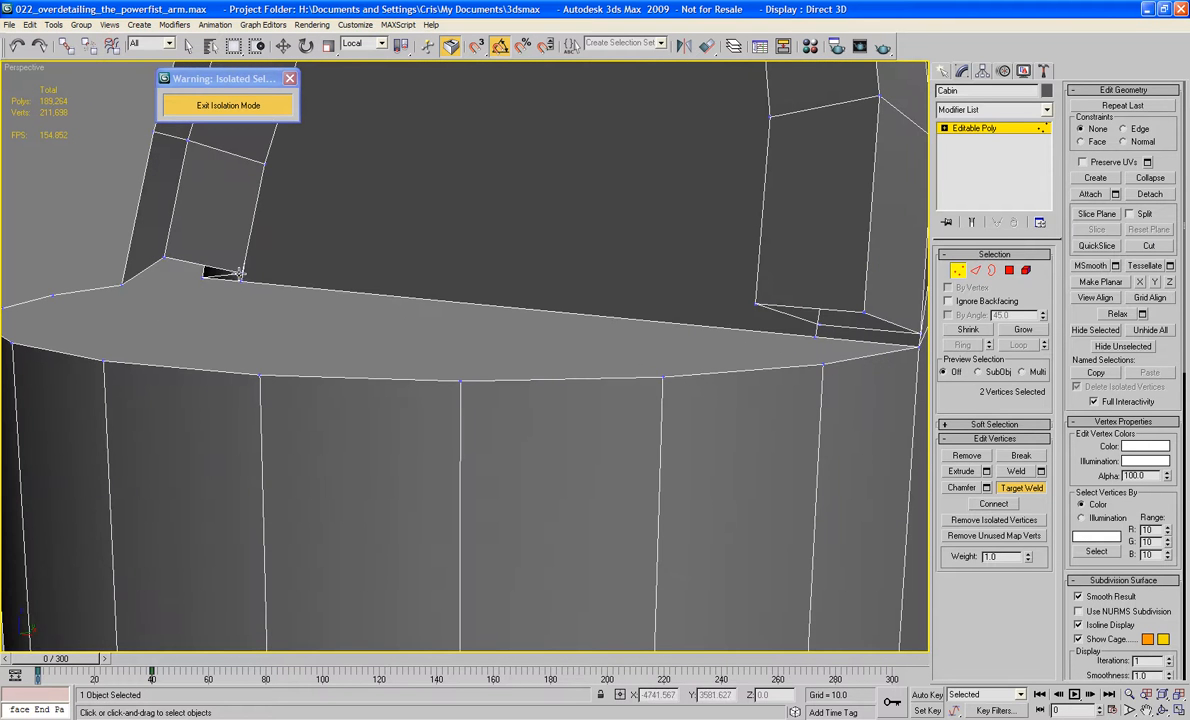
- Target-weld the second leg's outer base corner to the Cabin corner and its front corner to the nearest rim vertex
middle_click_drag(446, 297, 533, 310, "alt")
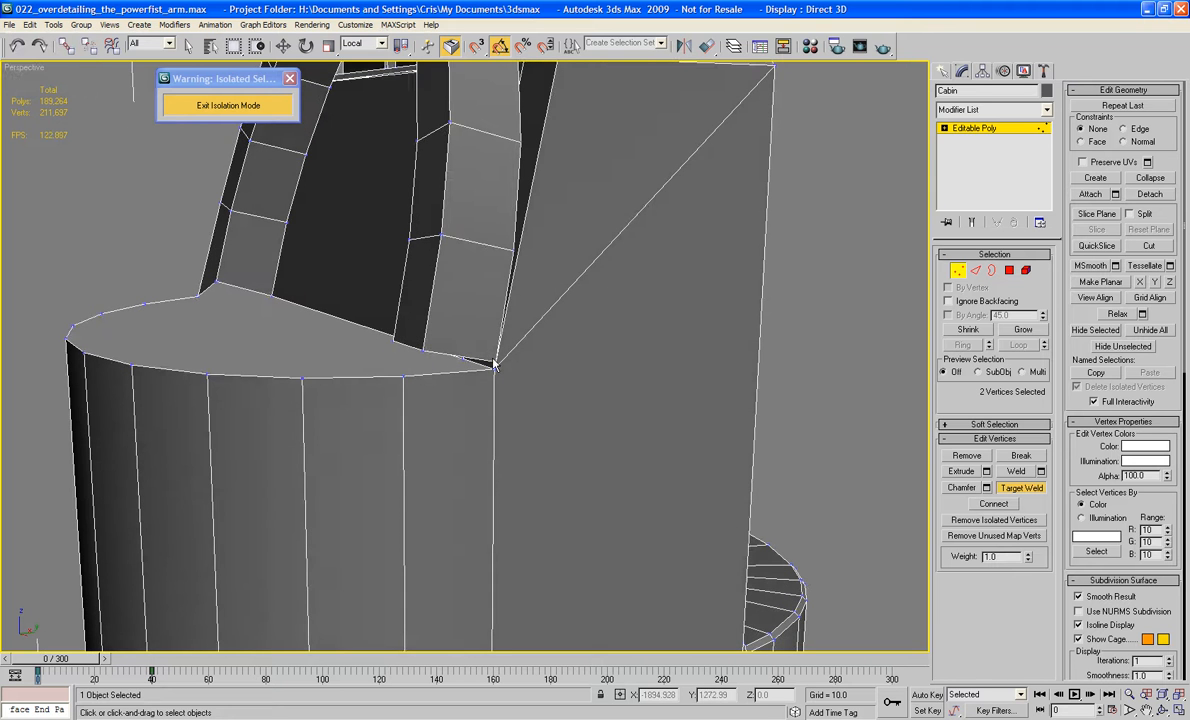
mouse_move(495, 367)
middle_mouse_down("alt")
mouse_move(460, 361)
mouse_move(484, 368)
middle_mouse_up("alt")
left_click(575, 381)
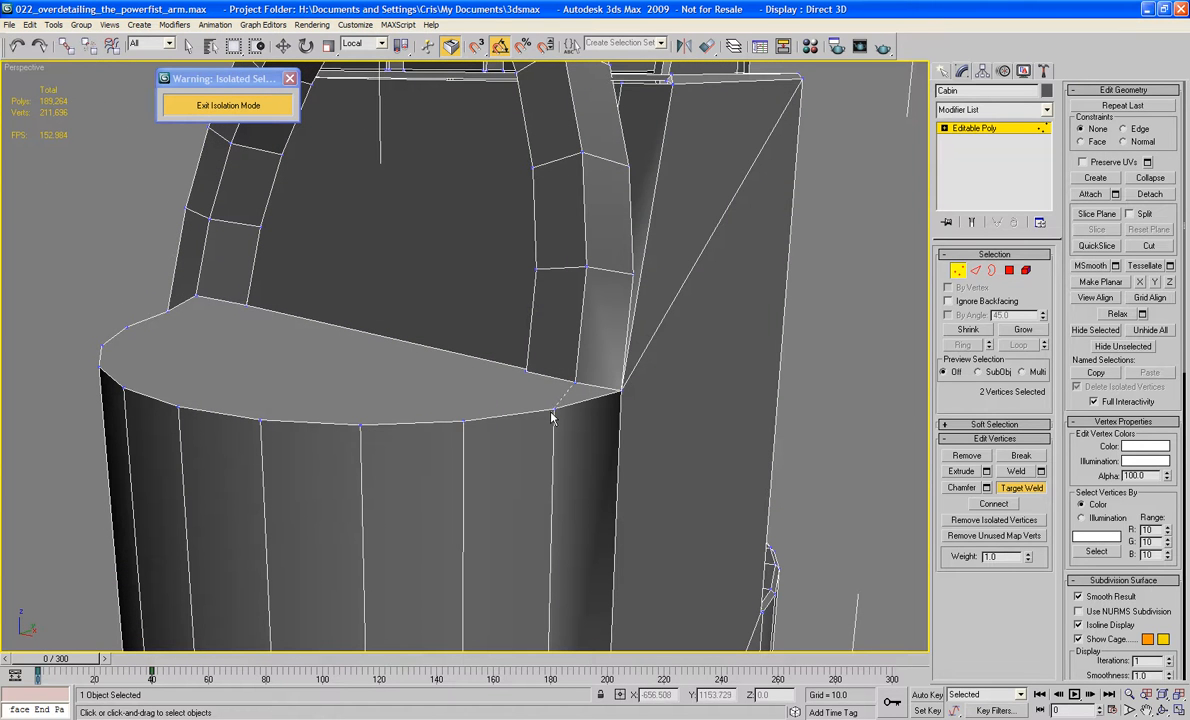
left_click(552, 412)
middle_click_drag(433, 337, 529, 356, "alt")
scroll(760, 302, "up", 3)
middle_click_drag(792, 303, 765, 317, "alt")
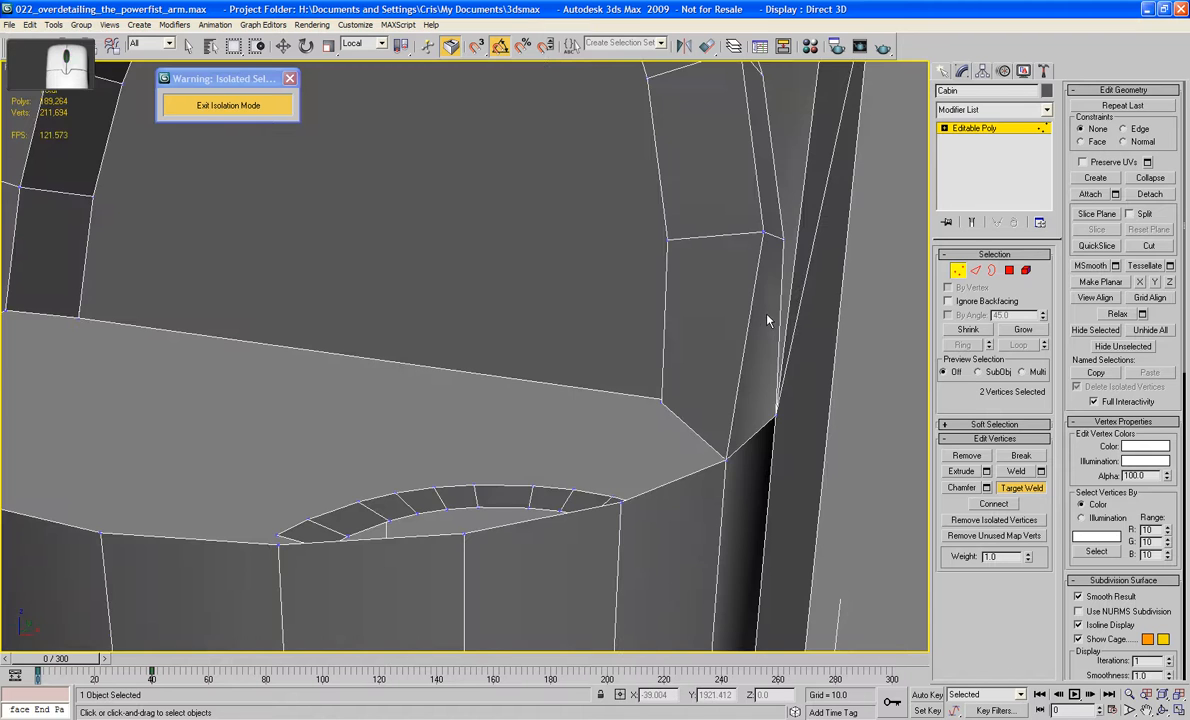
- In a wireframe Left view, move both legs' raised front base vertices down to the Cabin rim using the View coordinate system
key("l")
scroll(660, 330, "down", 5)
middle_click_drag(645, 334, 638, 150)
scroll(641, 334, "up", 2)
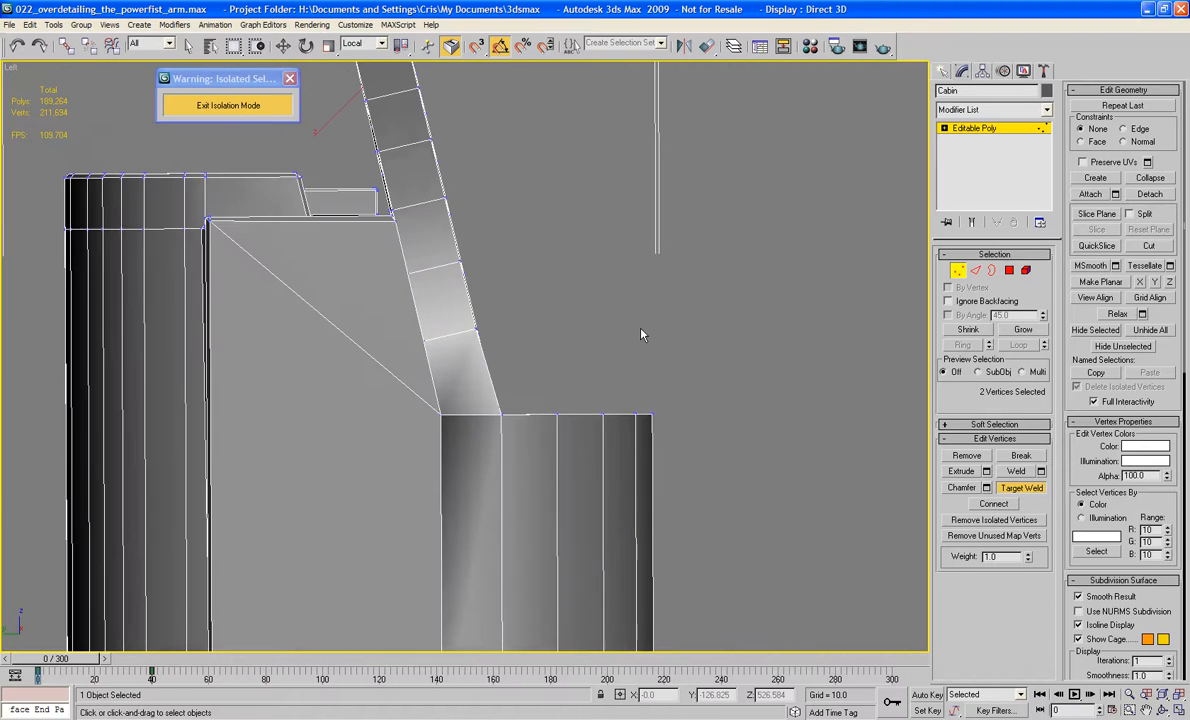
scroll(635, 329, "up", 5)
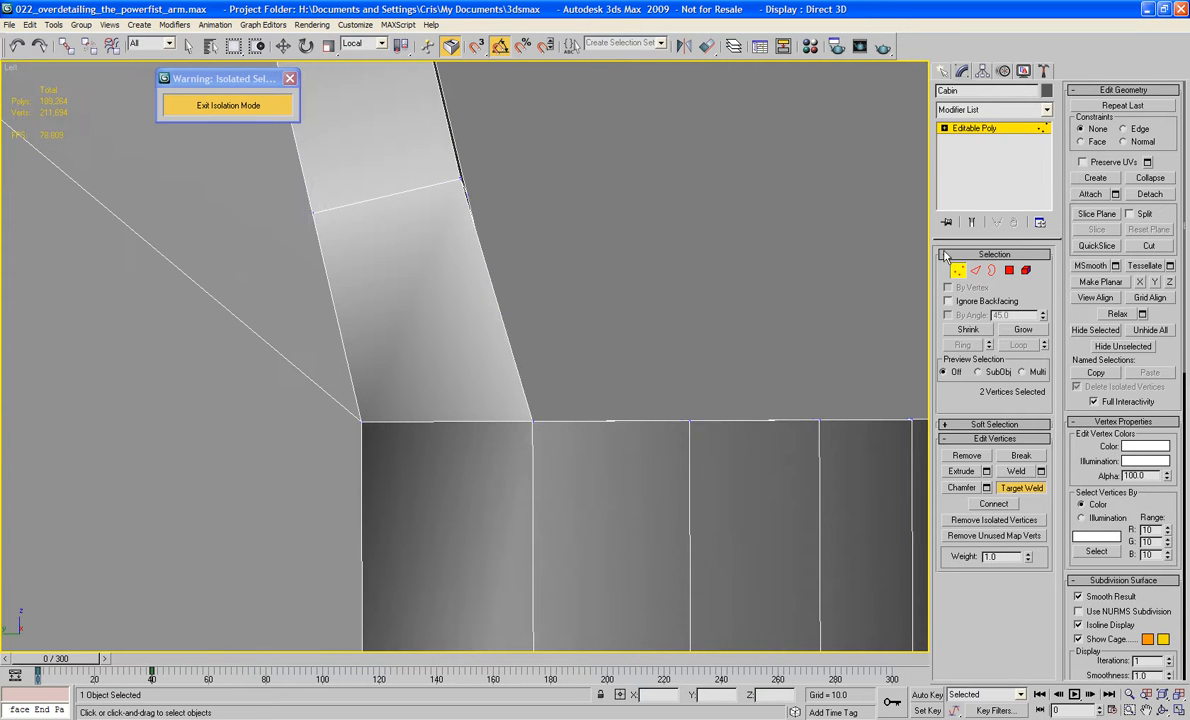
key("F3")
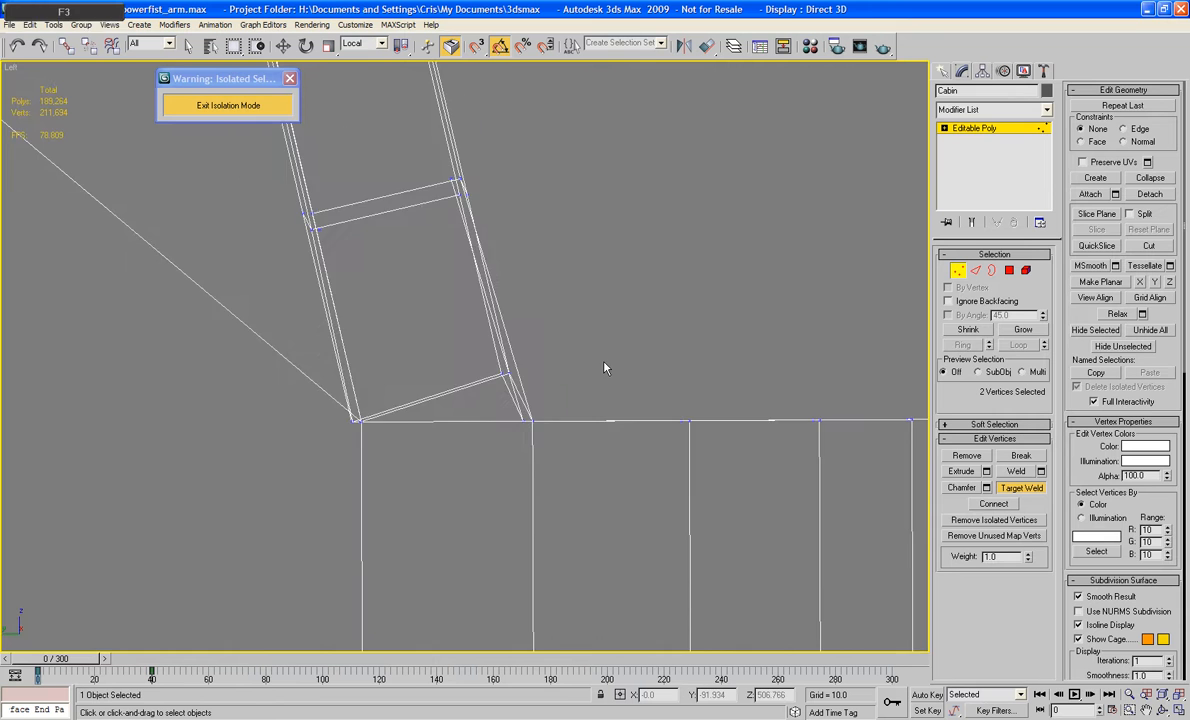
scroll(603, 368, "up", 4)
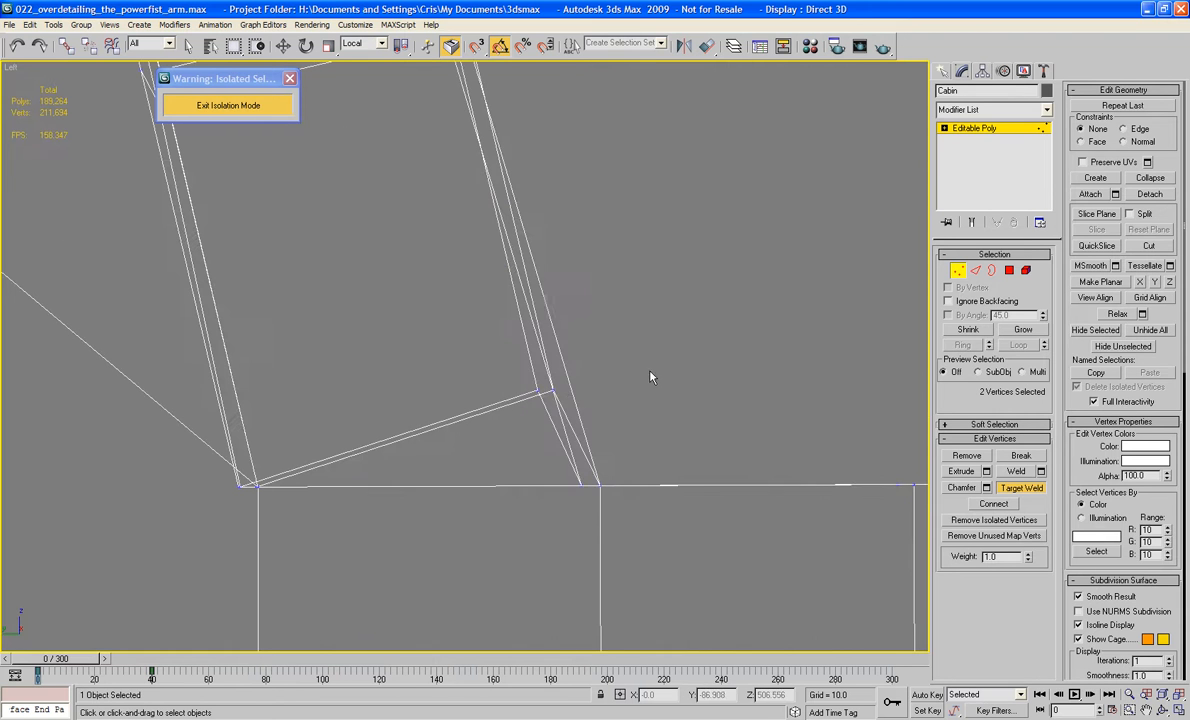
right_click(552, 392)
right_click(550, 392)
left_click(525, 425)
left_click_drag(549, 400, 495, 360)
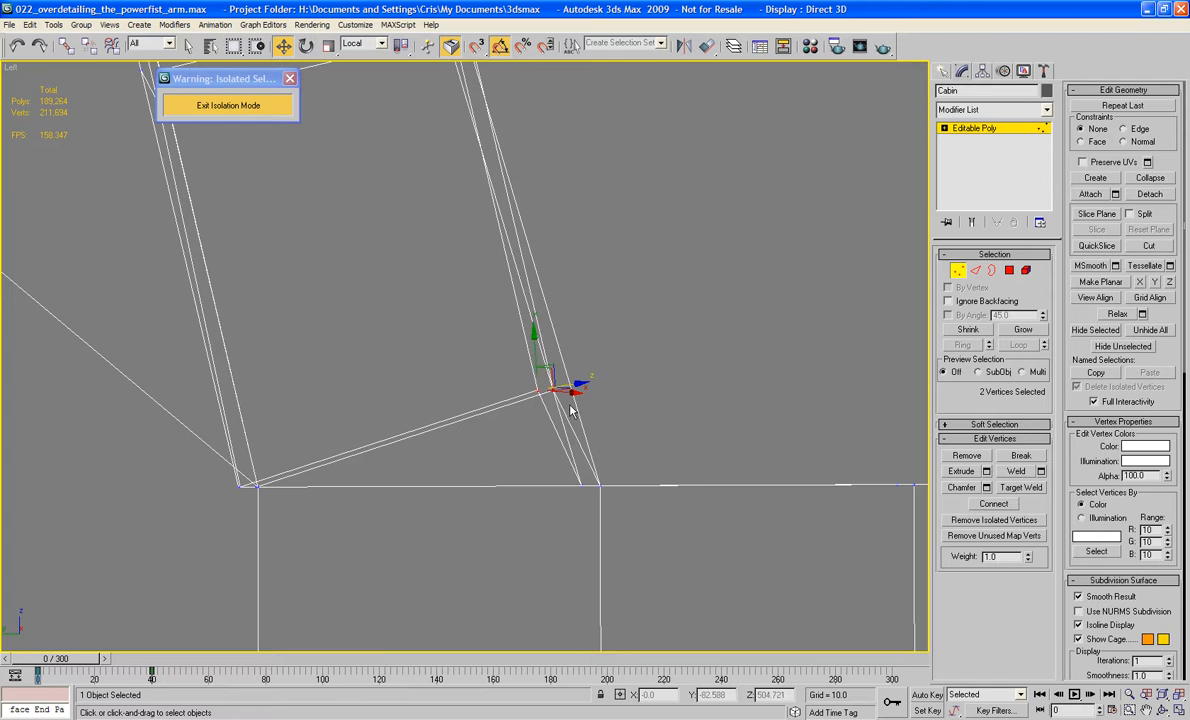
left_click(367, 43)
left_click(360, 57)
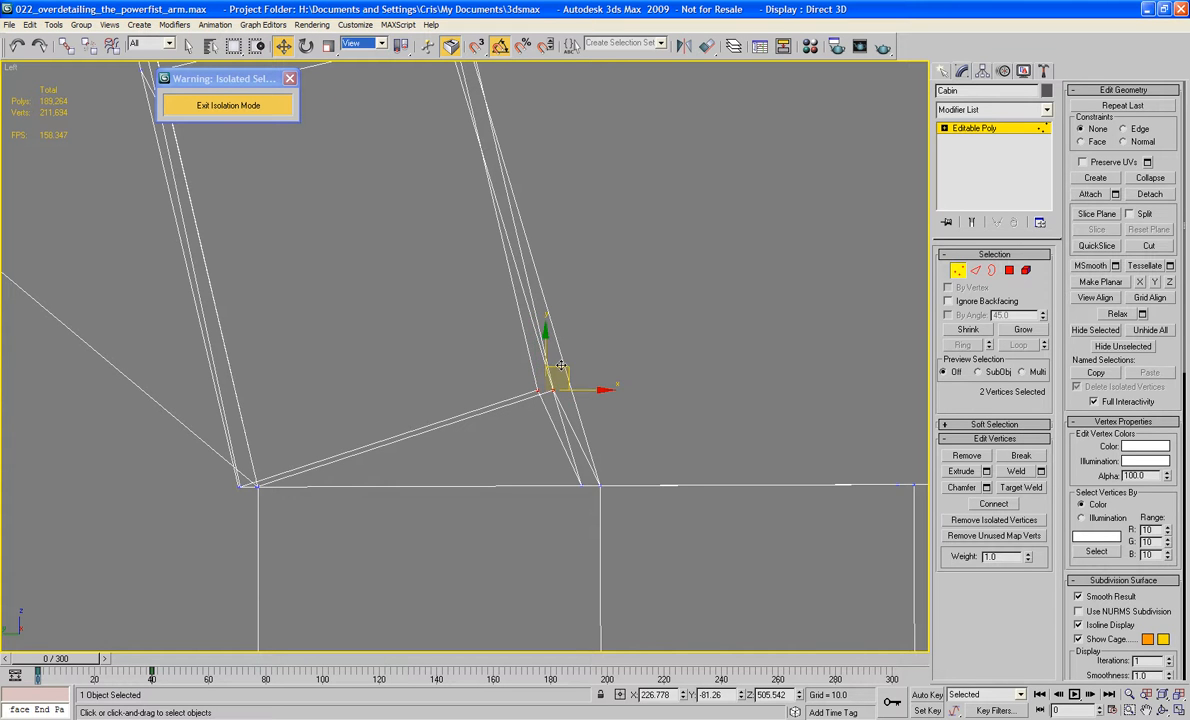
left_click_drag(557, 378, 606, 460)
left_click(953, 272)
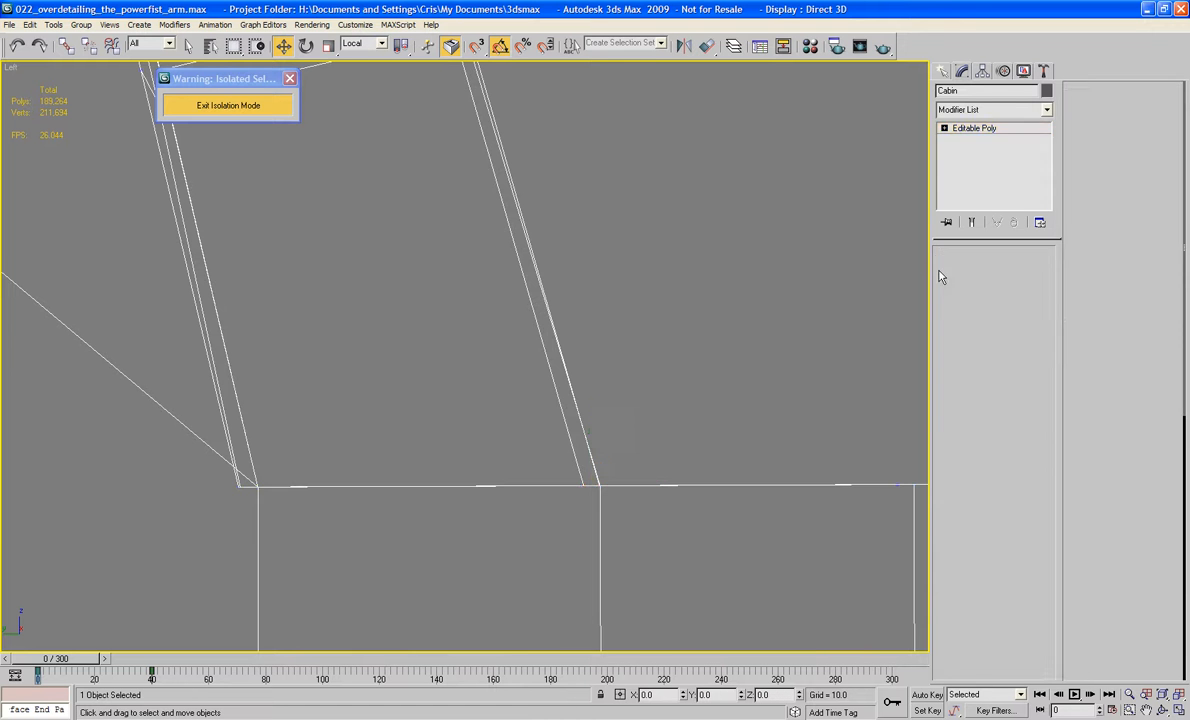
- Leave isolation and examine the shaded arch frame's fit against the whole mech from the side and in perspective
scroll(465, 193, "down", 3)
left_click(249, 108)
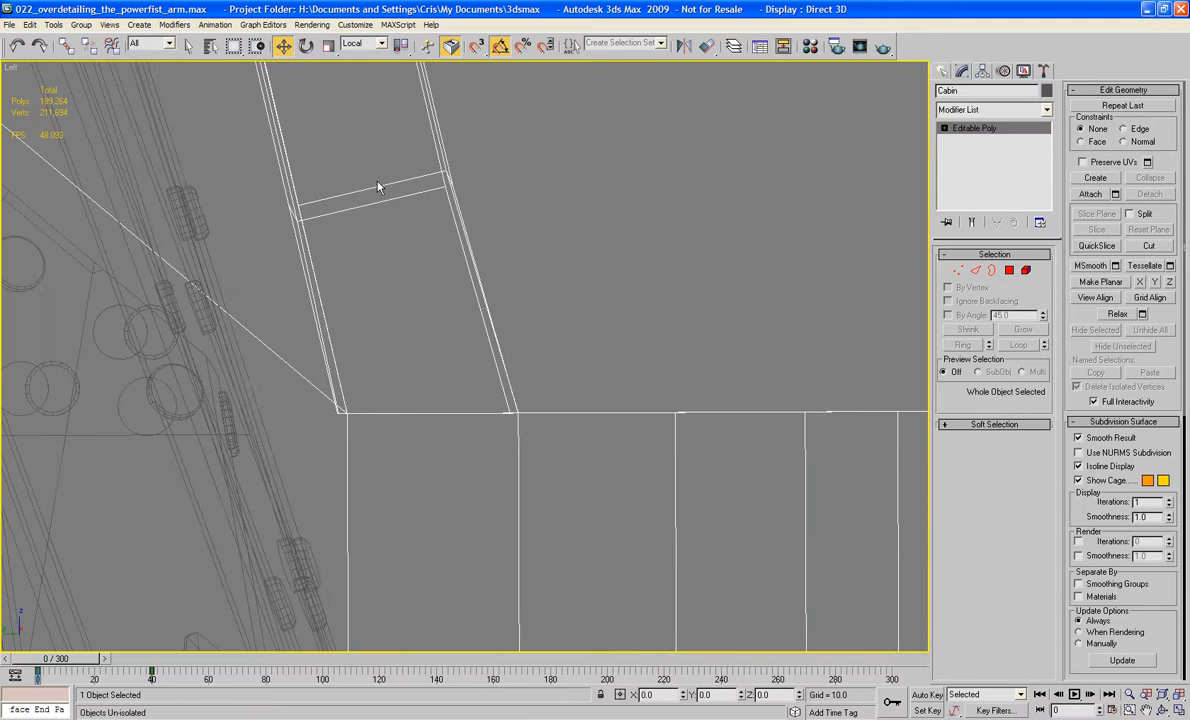
scroll(526, 204, "down", 8)
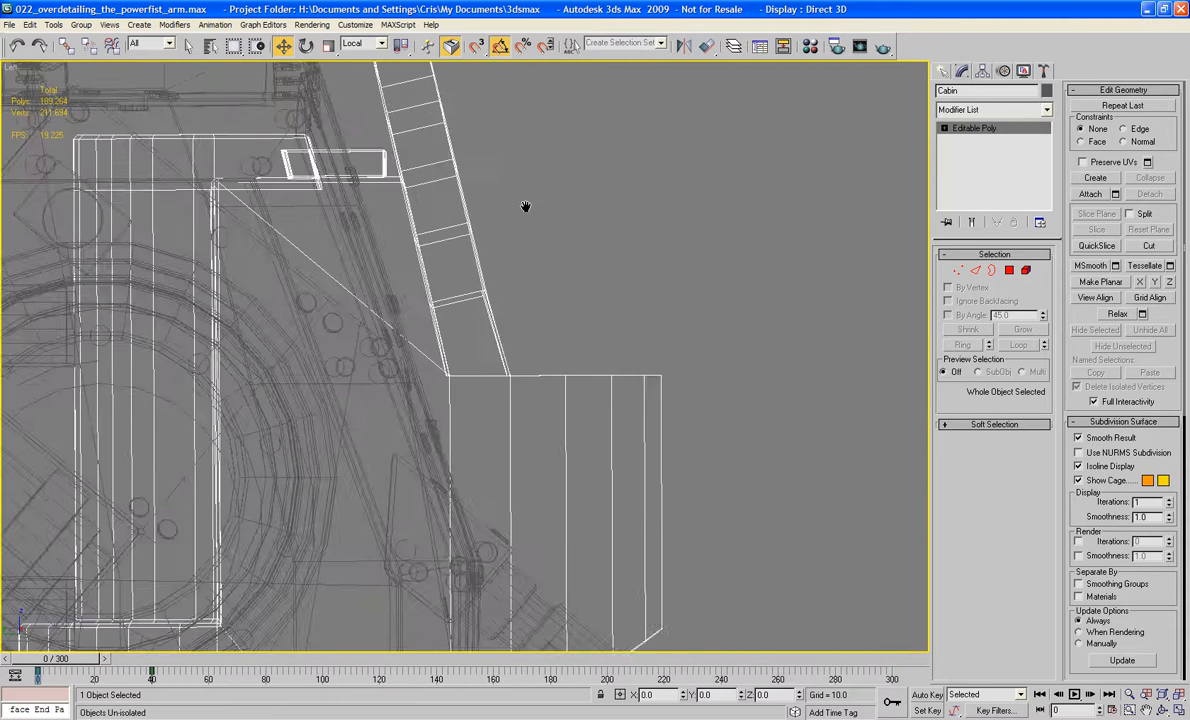
scroll(526, 206, "down", 2)
scroll(525, 197, "up", 2)
mouse_move(543, 378)
middle_mouse_down()
mouse_move(561, 502)
mouse_move(584, 372)
mouse_move(562, 5)
mouse_move(555, 340)
middle_mouse_up()
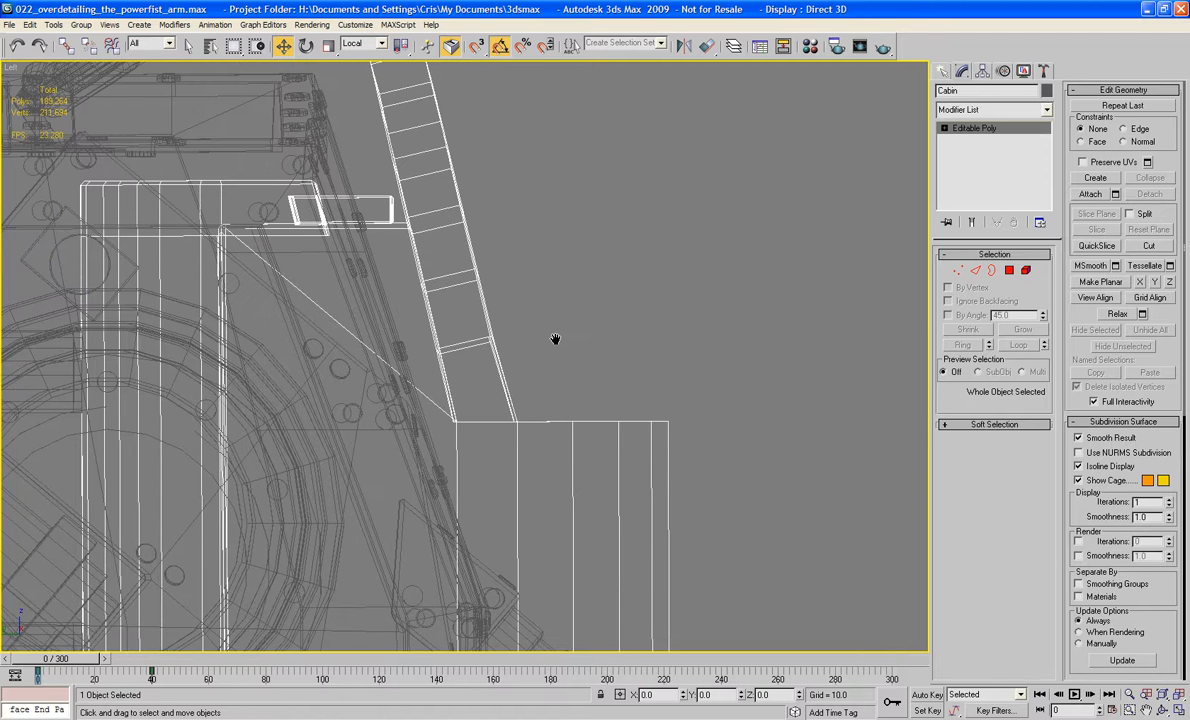
key("F3")
scroll(553, 243, "down", 4)
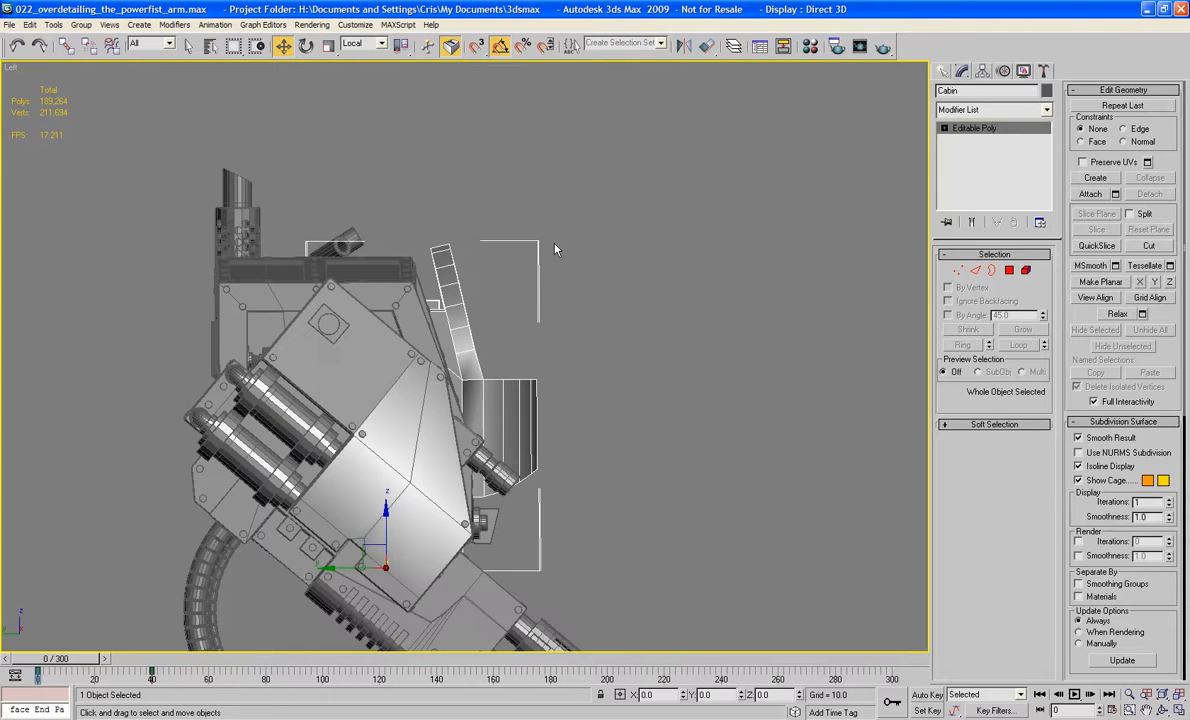
middle_click_drag(555, 244, 493, 340, "alt")
key("z")
key("z")
scroll(401, 284, "down", 5)
key("z")
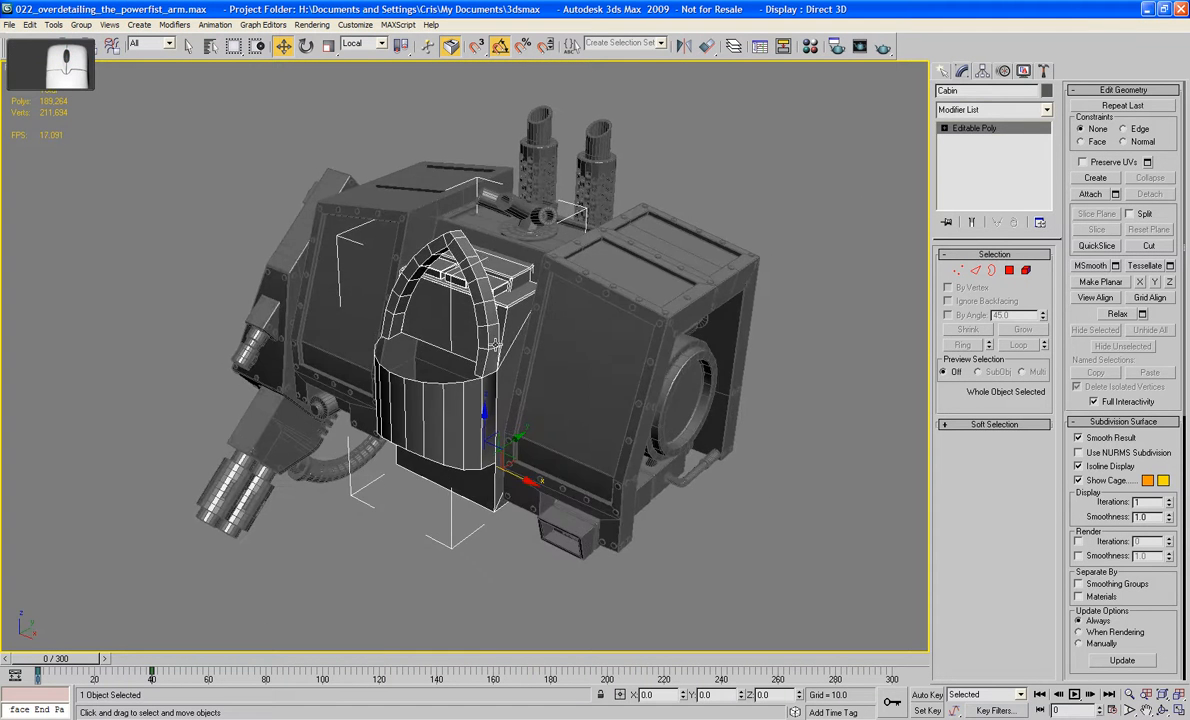
- Isolate the Cabin and scale one leg's lowest outer polygon together with the Cabin side polygon below it along the X axis
right_click(493, 340)
left_click(528, 231)
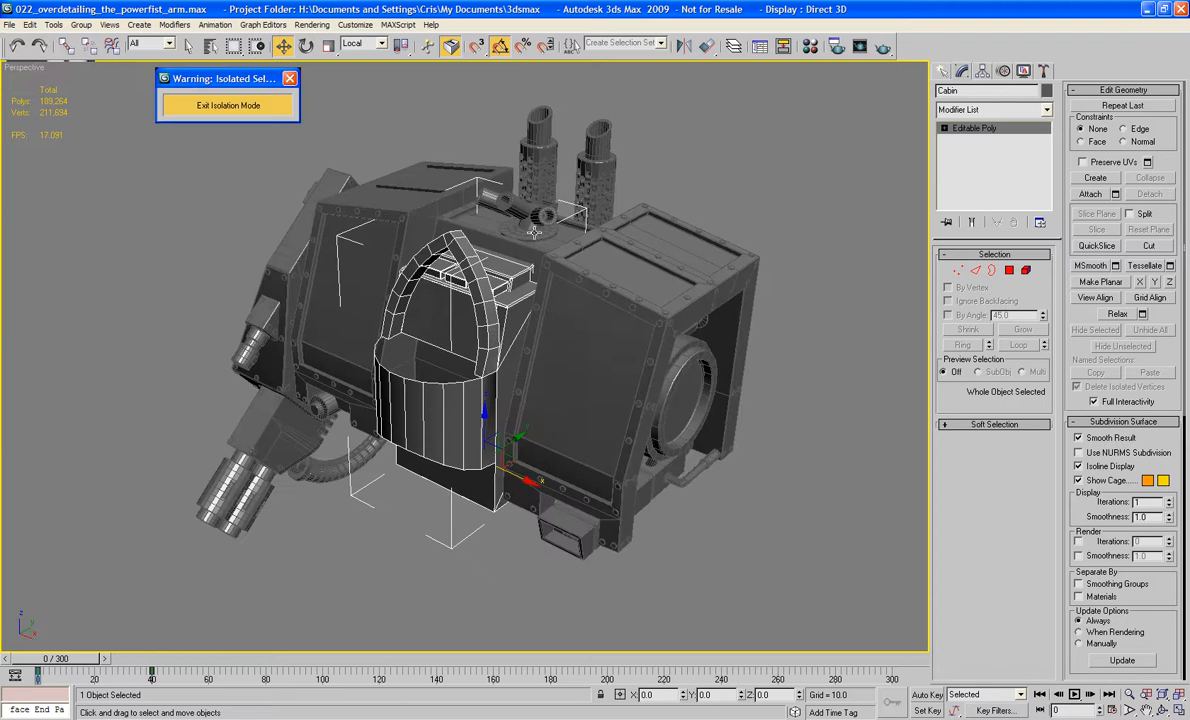
middle_click_drag(561, 242, 634, 252, "alt")
scroll(613, 271, "up", 5)
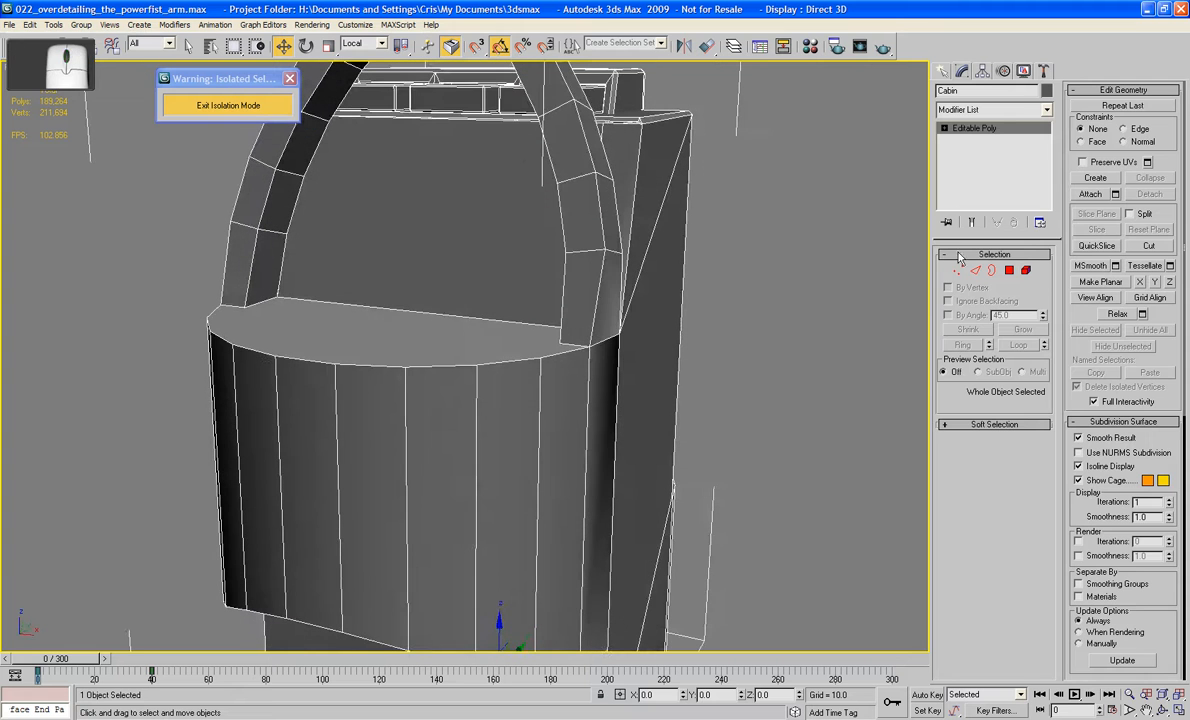
left_click(1014, 272)
left_click(600, 320)
left_click(601, 372, "ctrl")
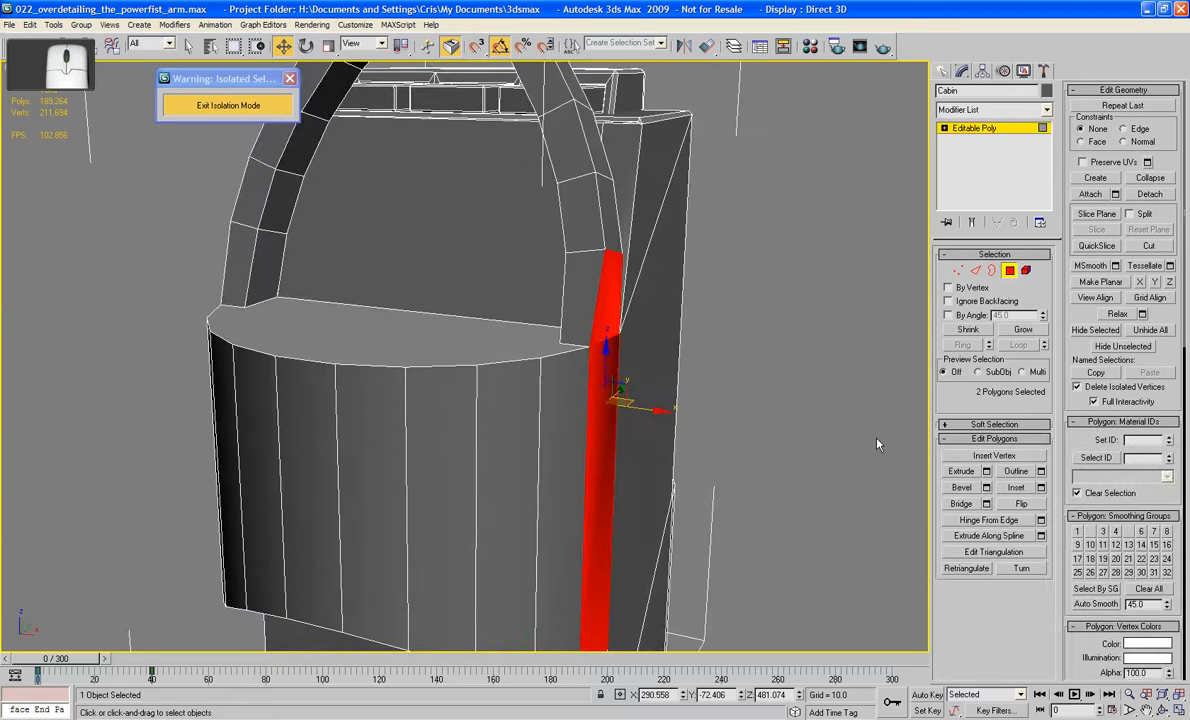
left_click(330, 46)
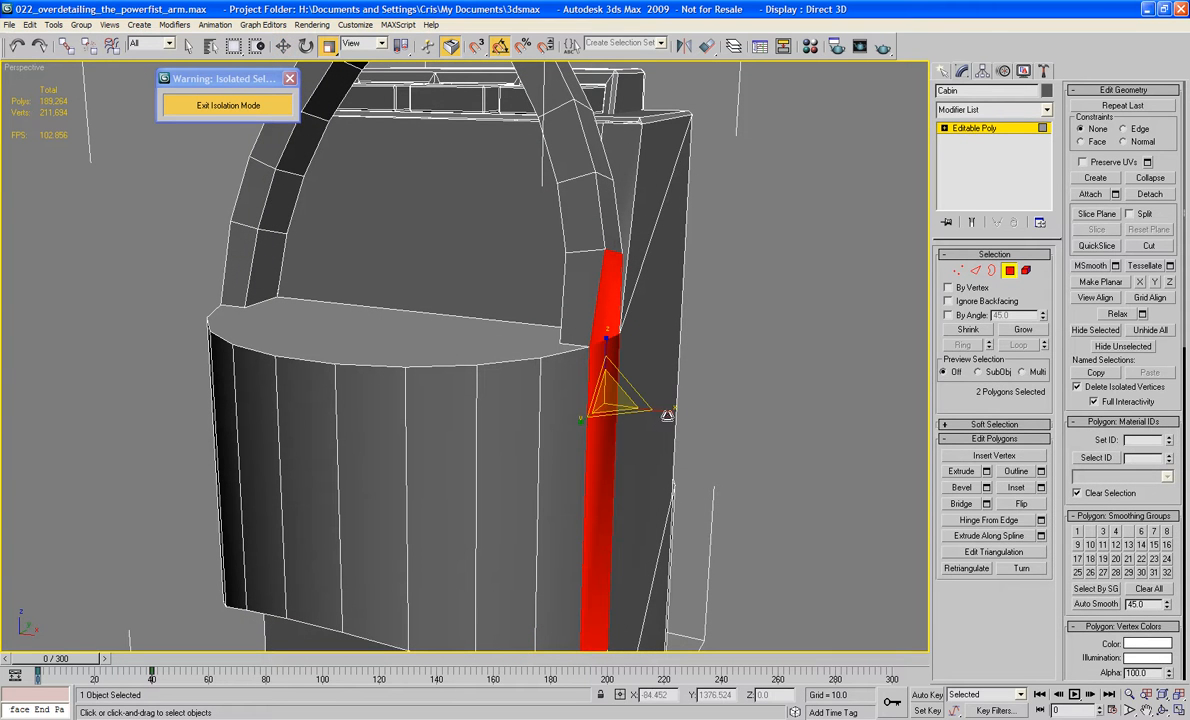
left_click_drag(664, 411, 913, 408)
middle_click_drag(548, 505, 646, 447, "alt")
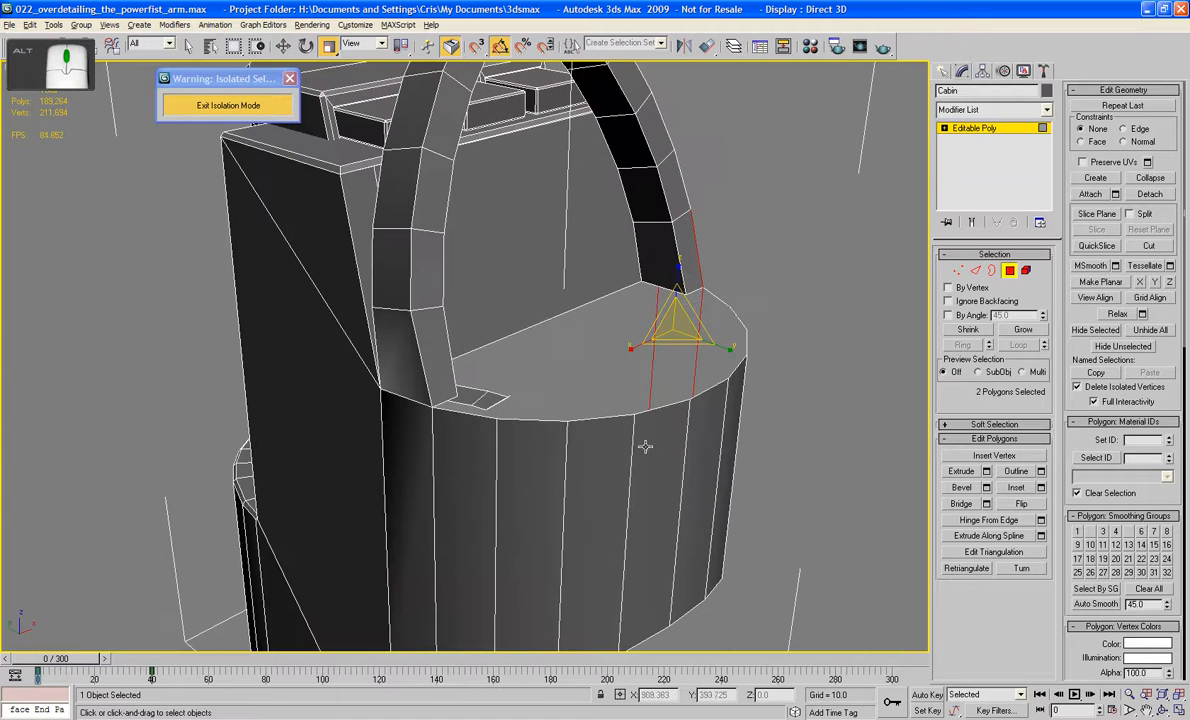
- Select the opposite leg's lowest outer polygon together with the Cabin side polygon directly below it
left_click(397, 370)
left_click(397, 473, "ctrl")
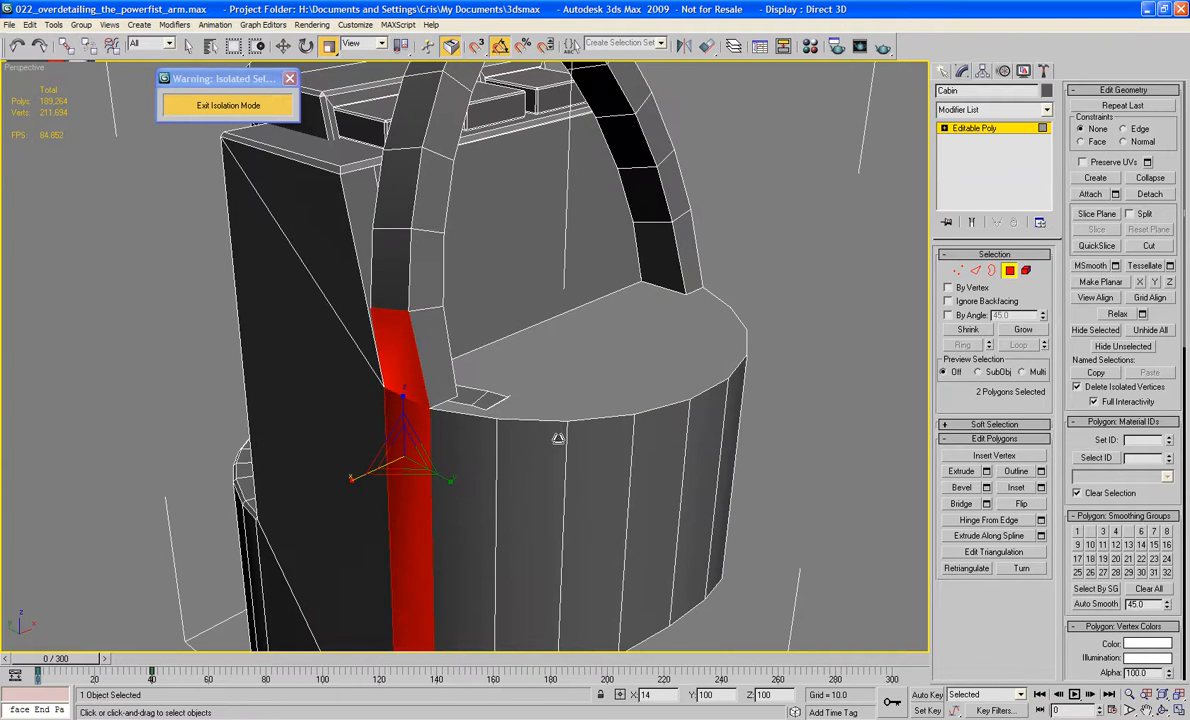
- Move the outer edge at the foot of the arch slightly inward along X on both sides of the cabin
scroll(585, 303, "down", 5)
middle_click_drag(585, 303, 630, 325, "alt")
scroll(670, 307, "up", 3)
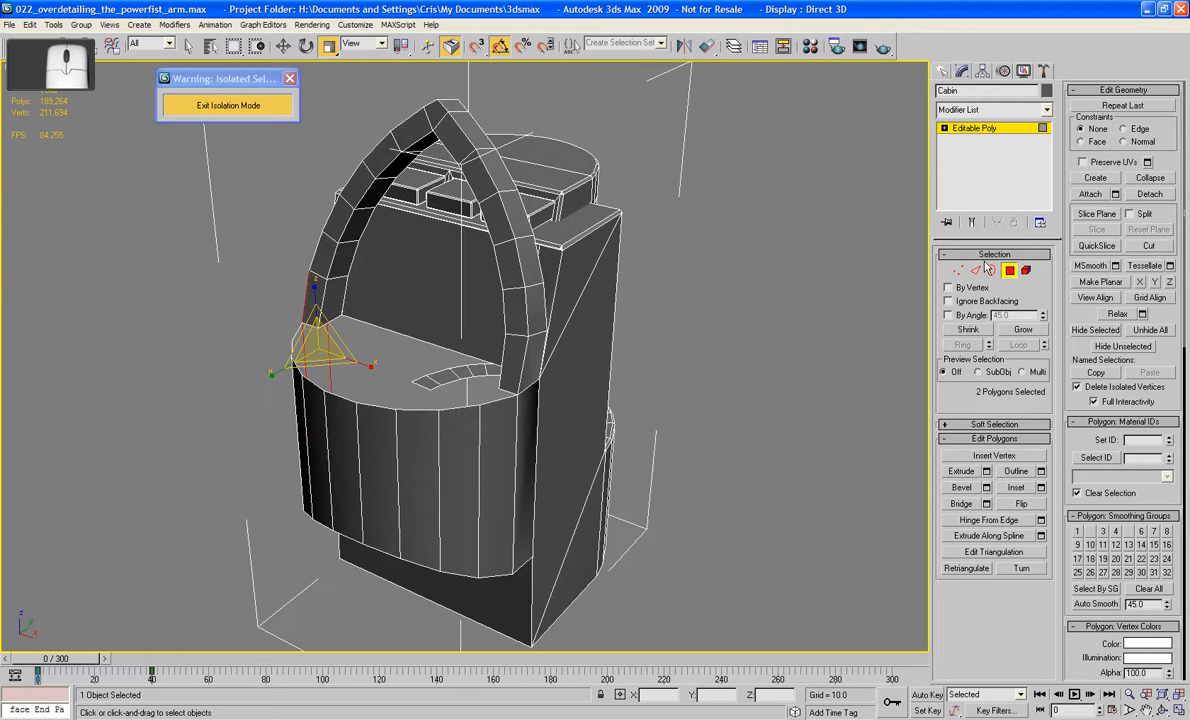
left_click(975, 270)
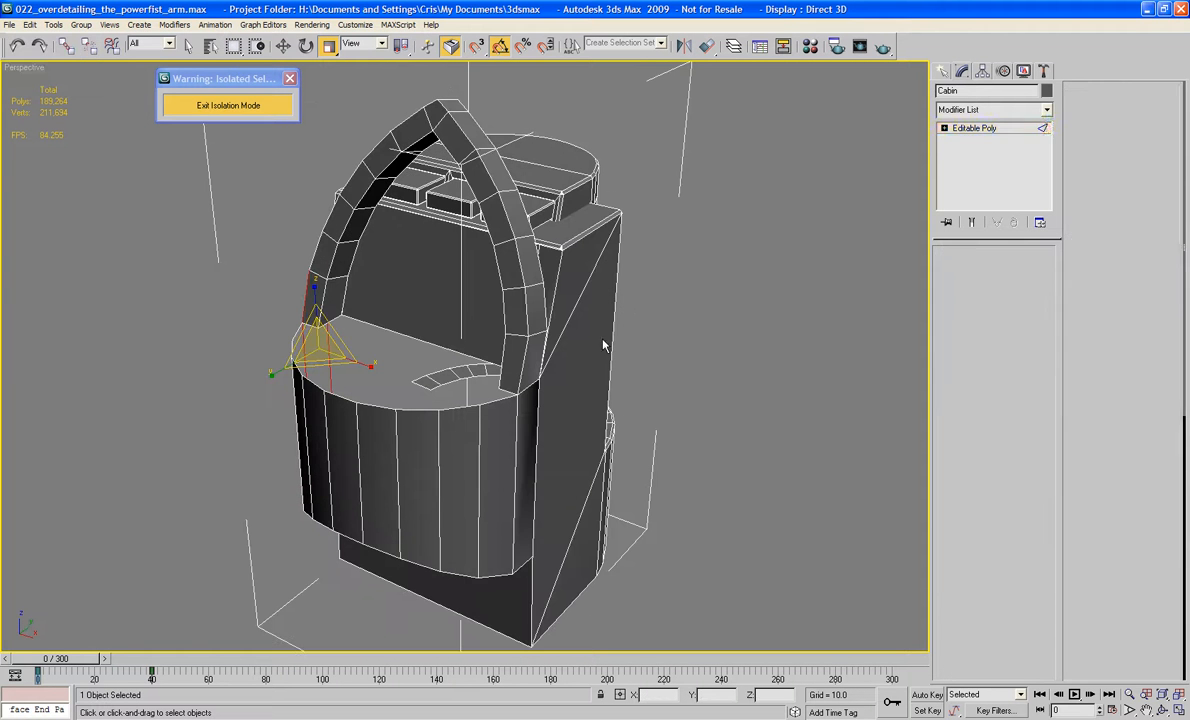
left_click(540, 336)
key("w")
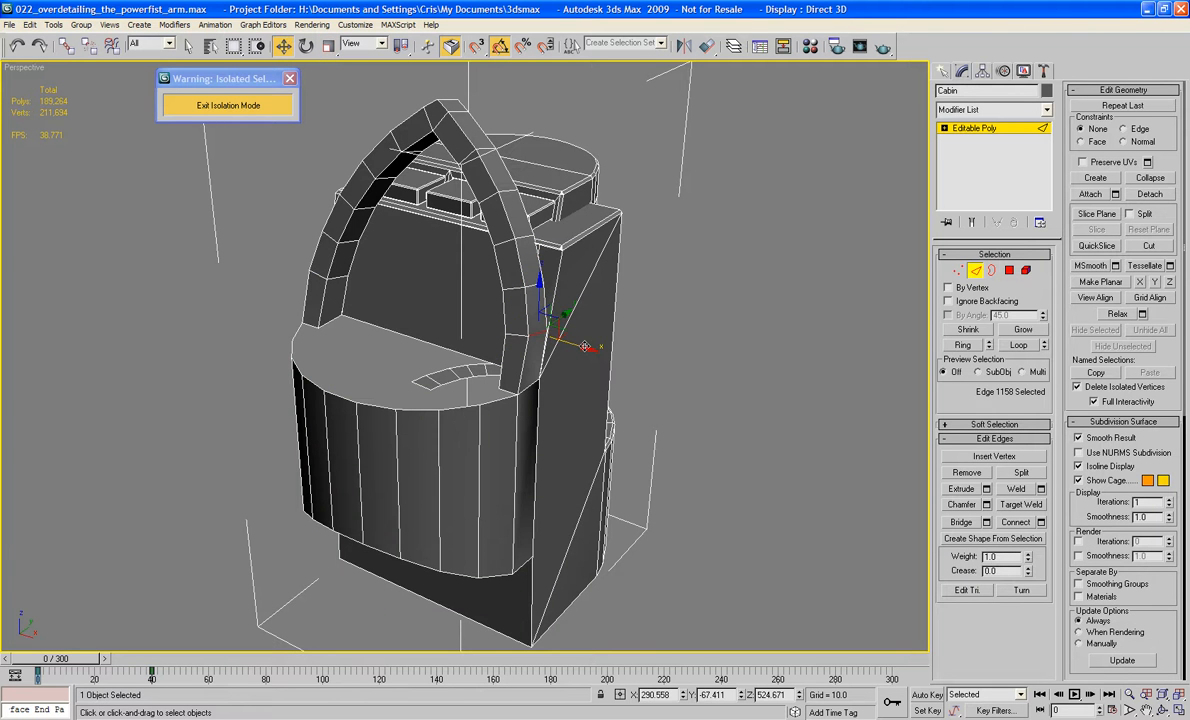
middle_click_drag(486, 400, 453, 332, "alt")
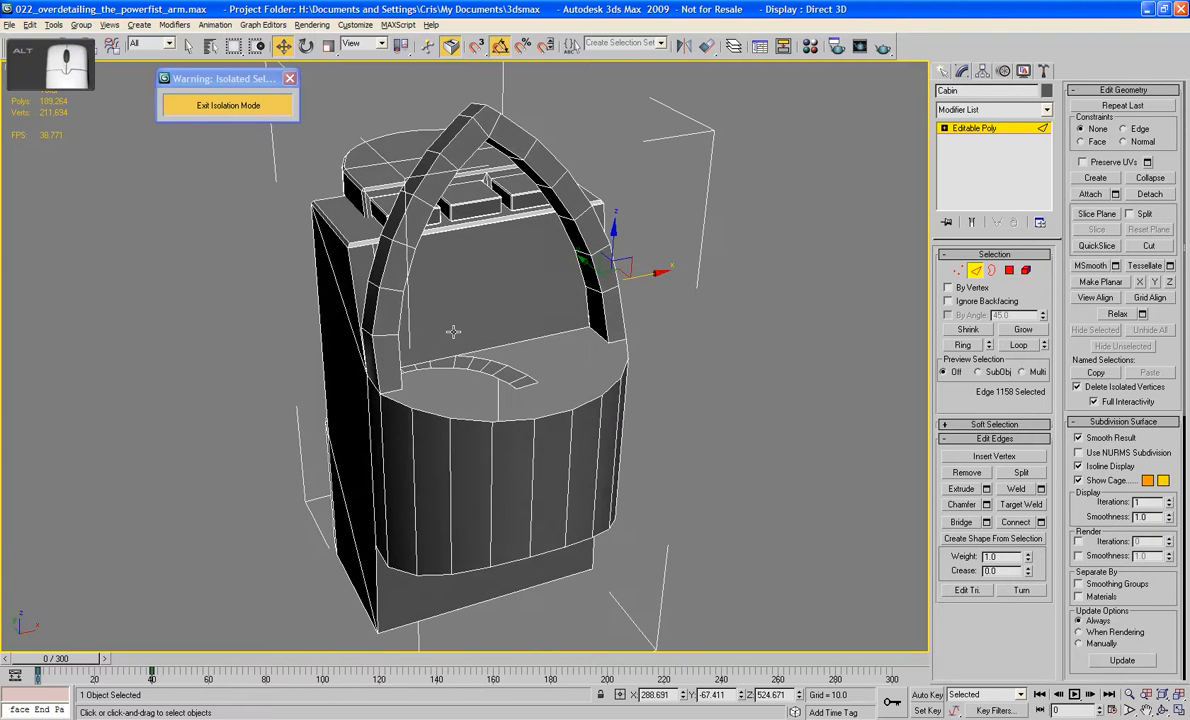
left_click(362, 310)
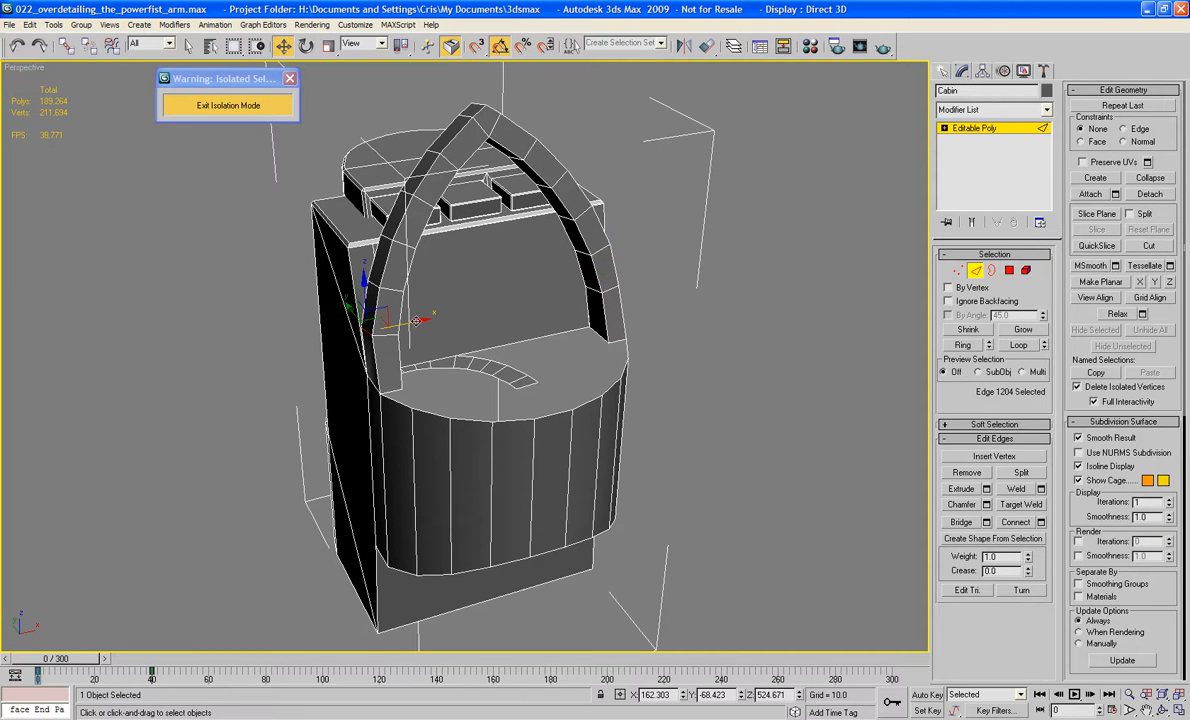
left_click(770, 288)
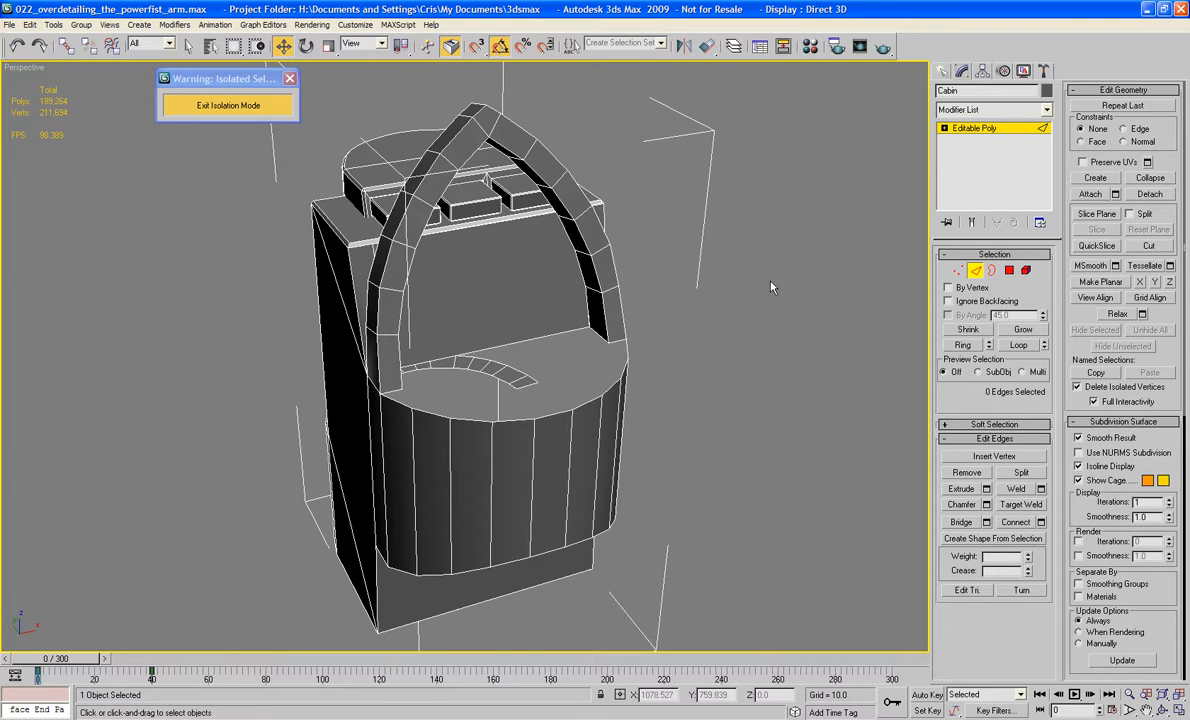
- Connect the ring of vertical edges around the curved front, plus the rear vertical edge of each side, with 1 segment and slide -41
middle_click_drag(770, 288, 730, 383, "alt")
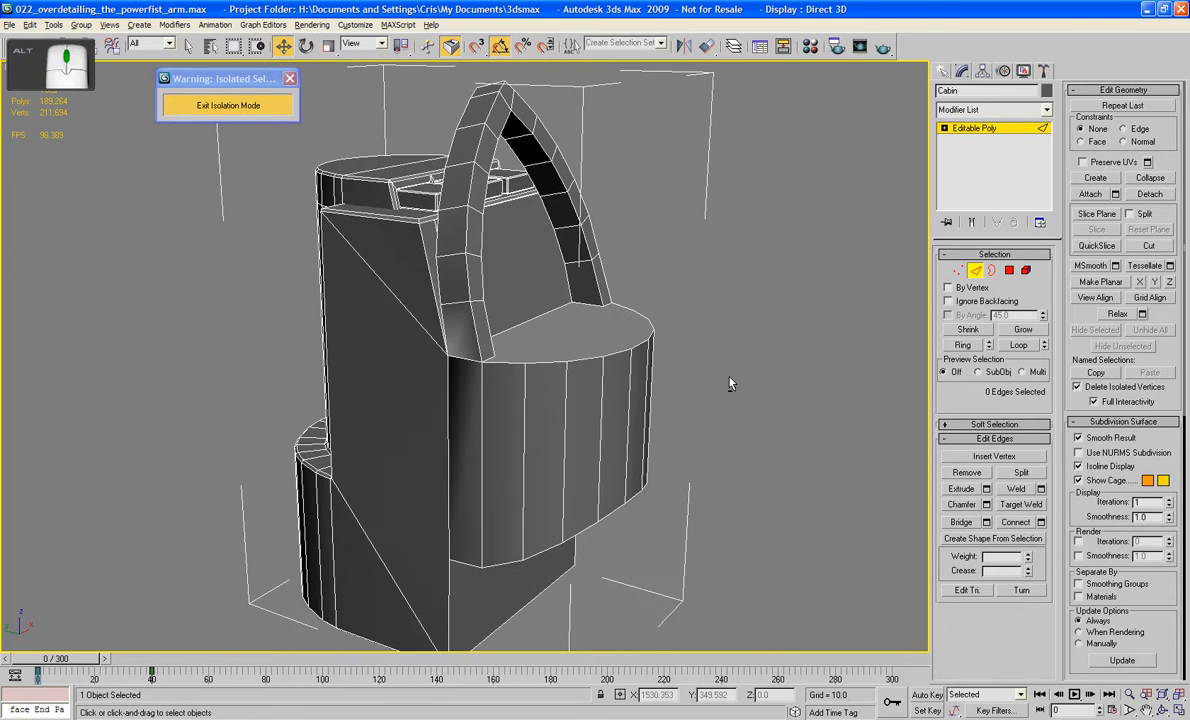
scroll(729, 382, "up", 2)
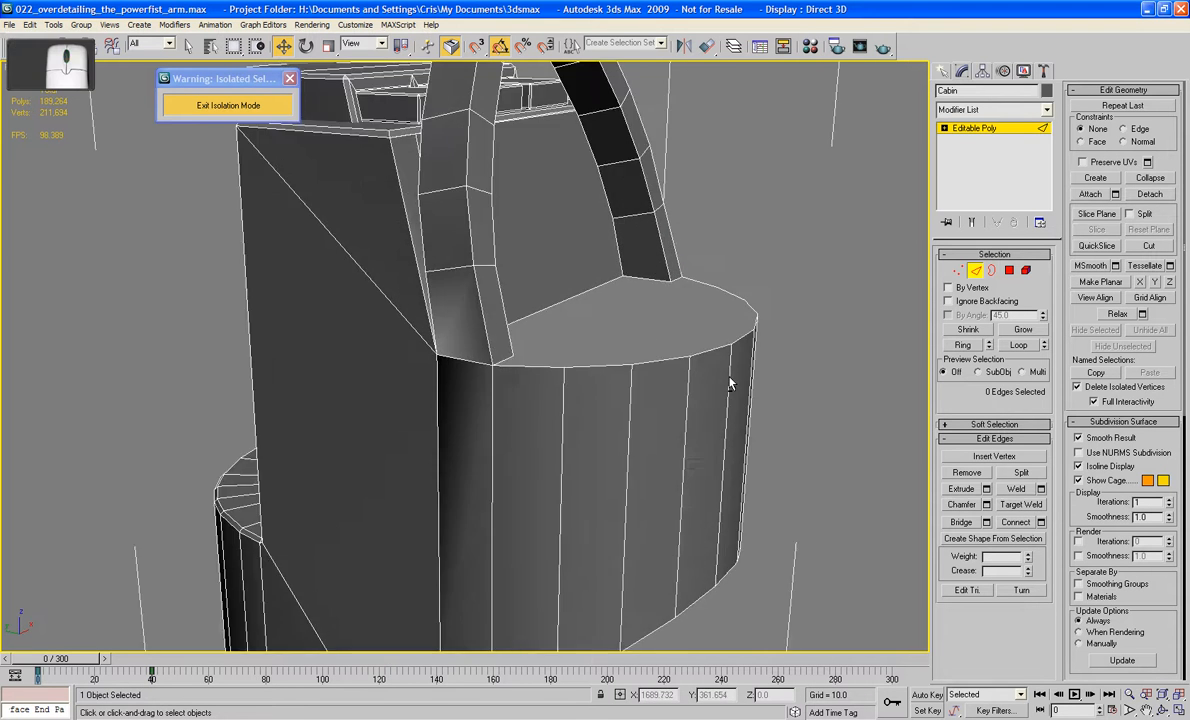
left_click(493, 457)
left_click(966, 346)
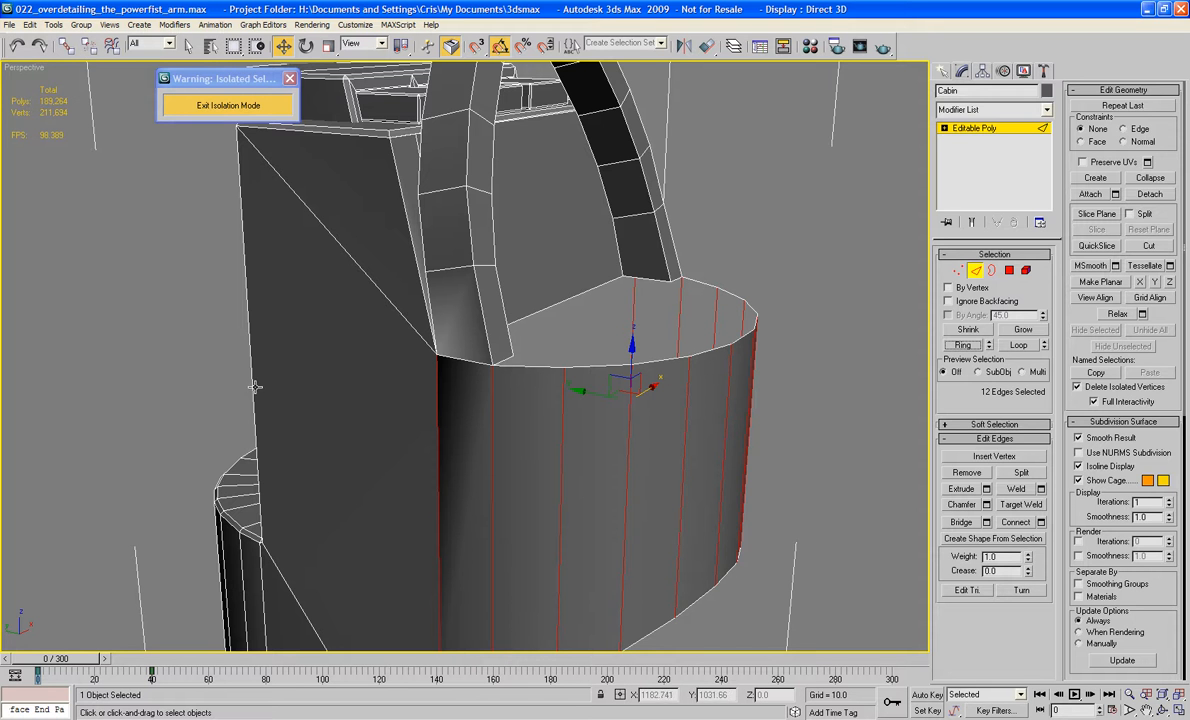
left_click(238, 360, "ctrl")
middle_click_drag(390, 355, 578, 382, "alt")
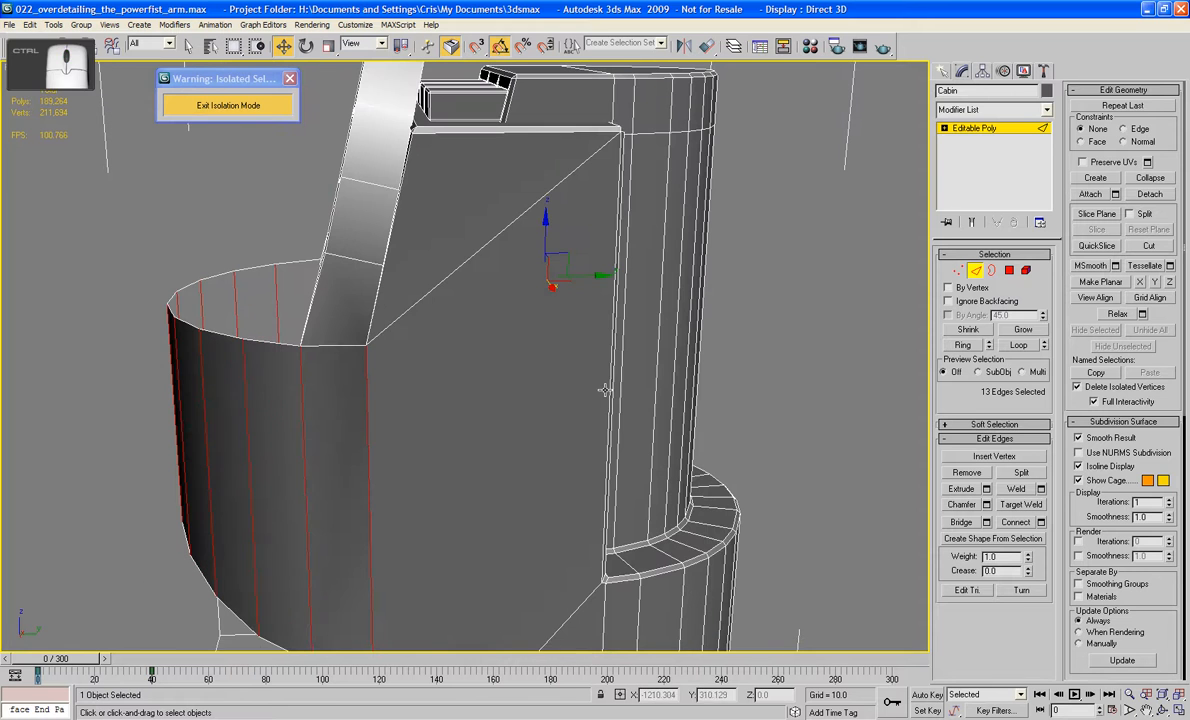
left_click(608, 390, "ctrl")
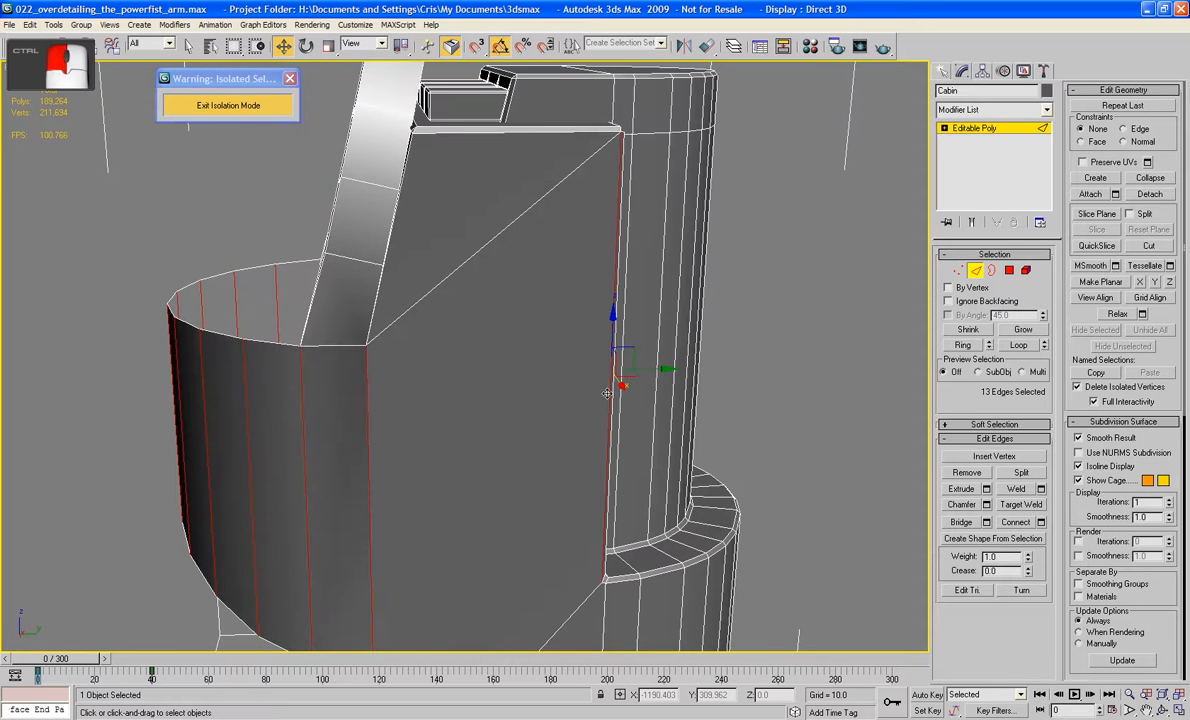
left_click(1041, 523)
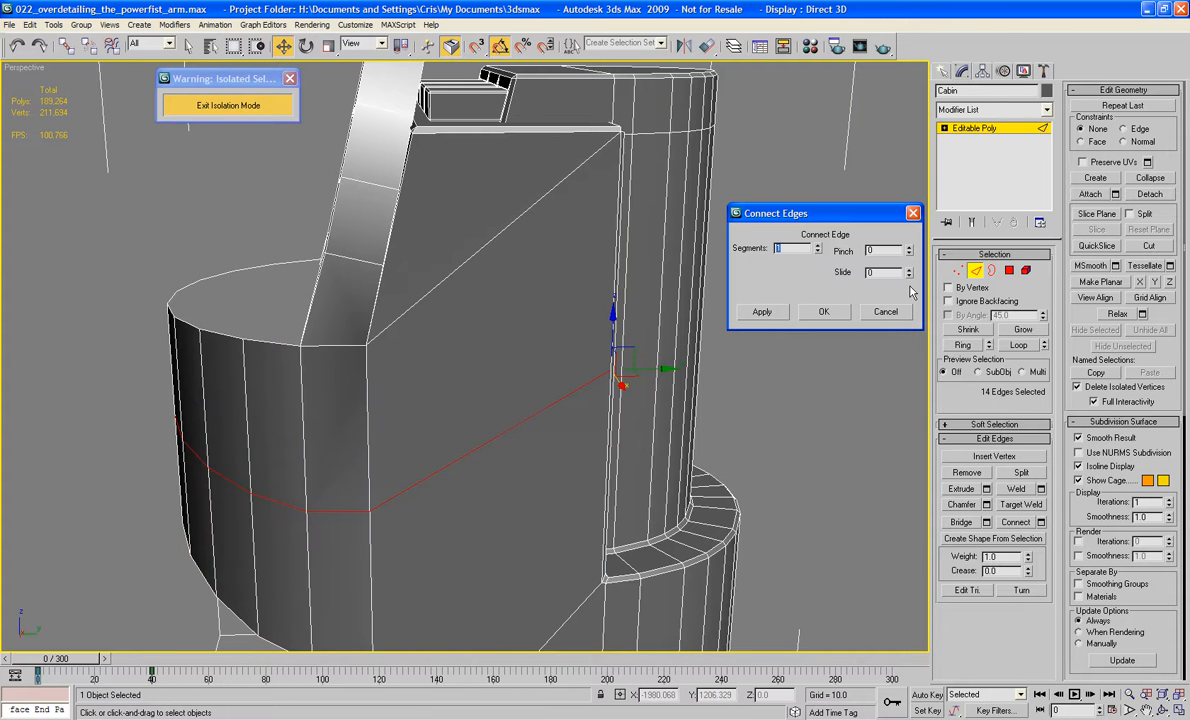
left_click_drag(911, 276, 924, 325)
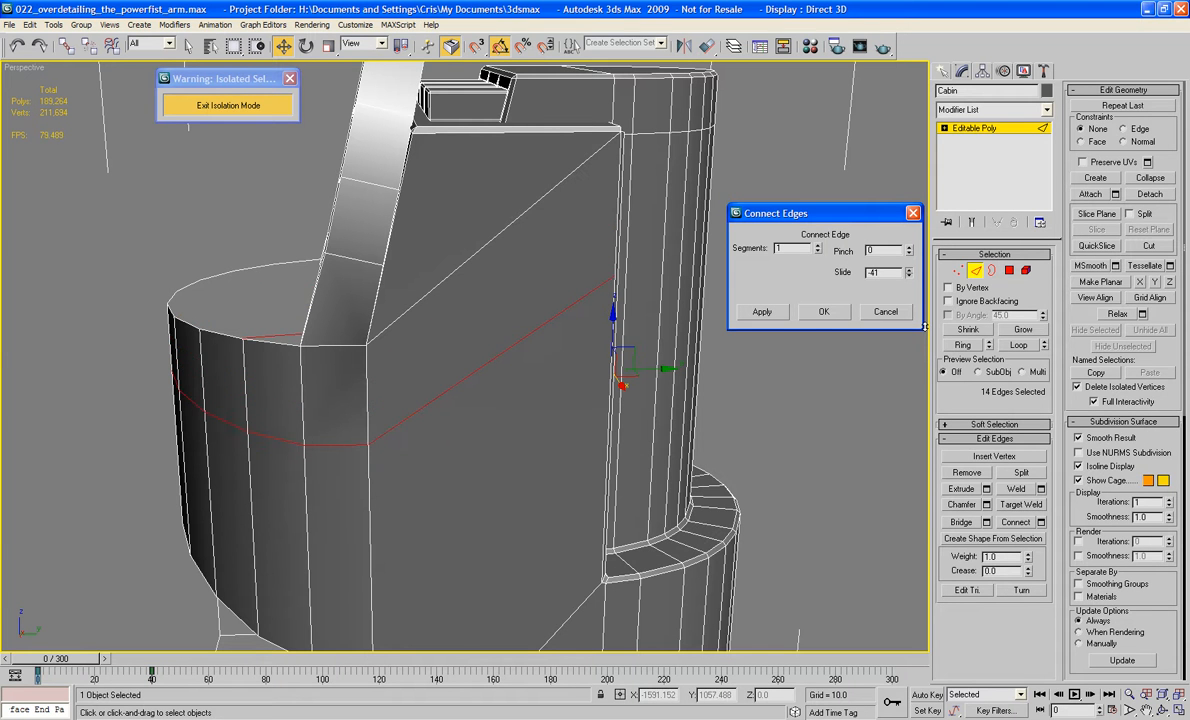
left_click(823, 311)
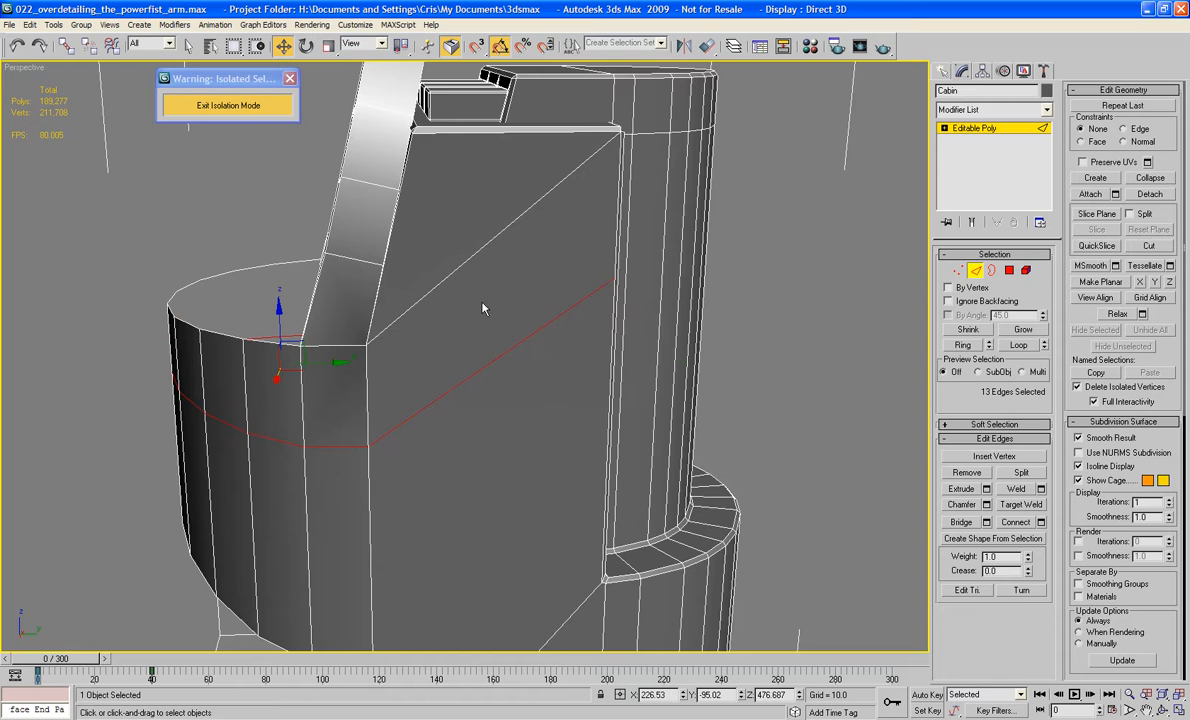
- Connect the ring of short vertical edges in the upper band of the front with 1 segment and slide -40
middle_click_drag(482, 308, 648, 360, "alt")
left_click(550, 392)
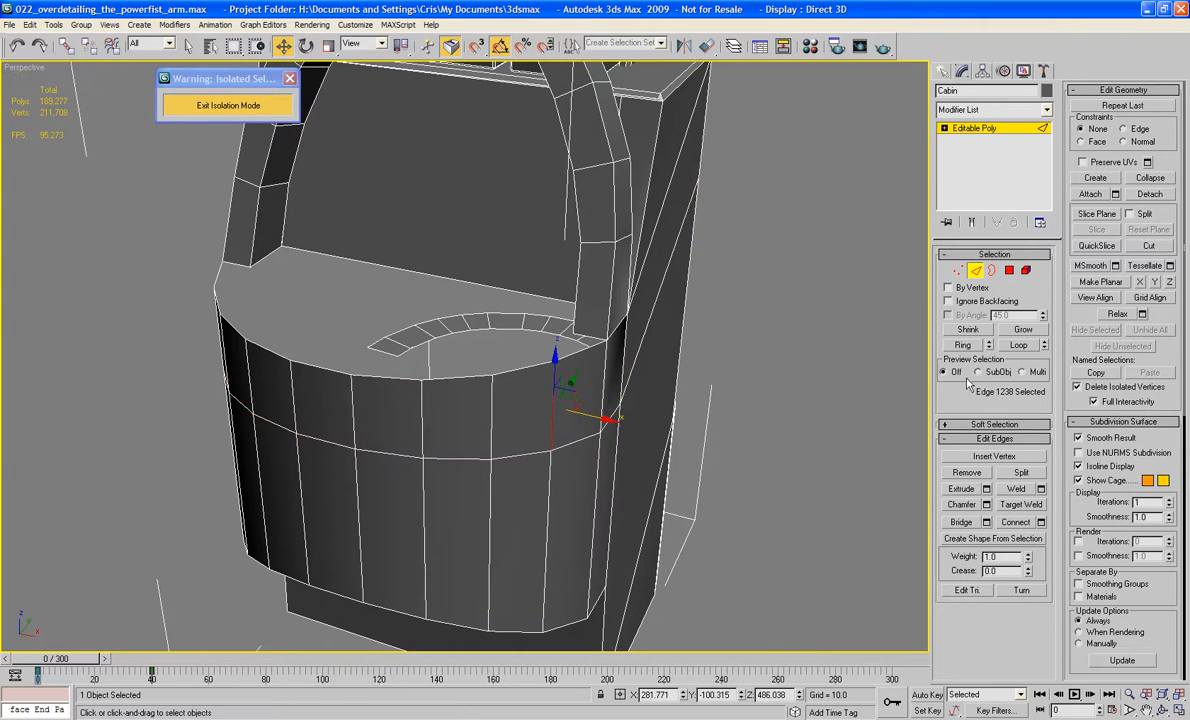
left_click(961, 345)
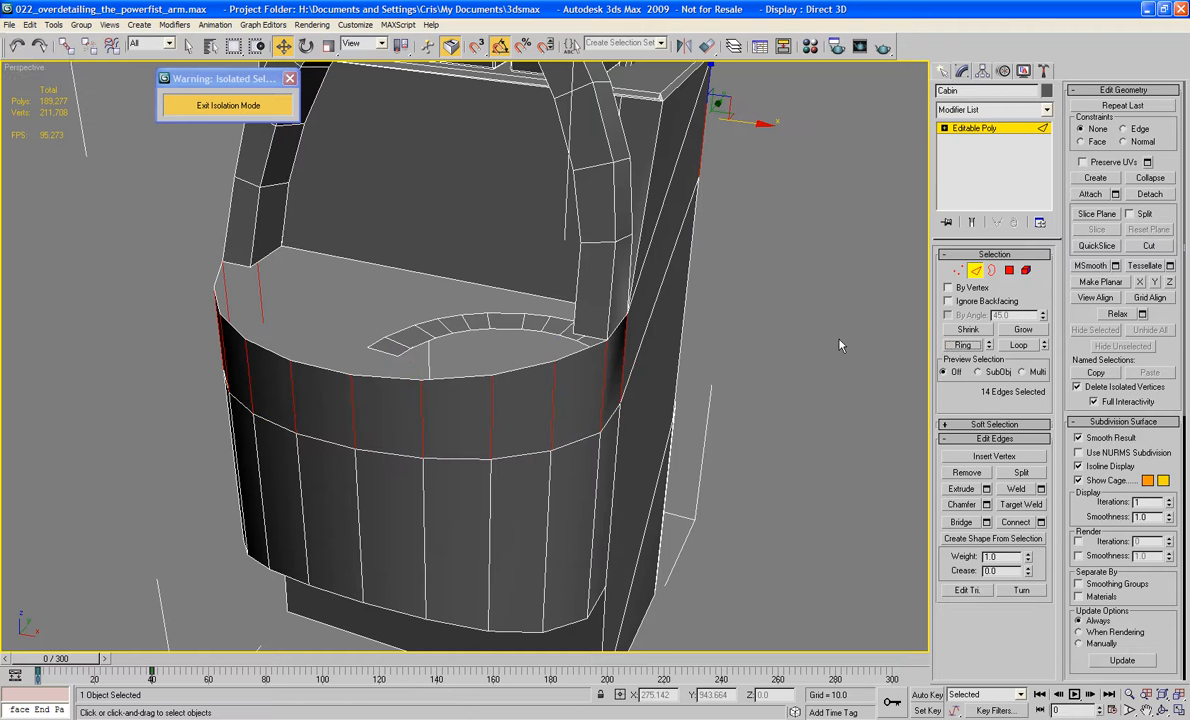
left_click(1040, 522)
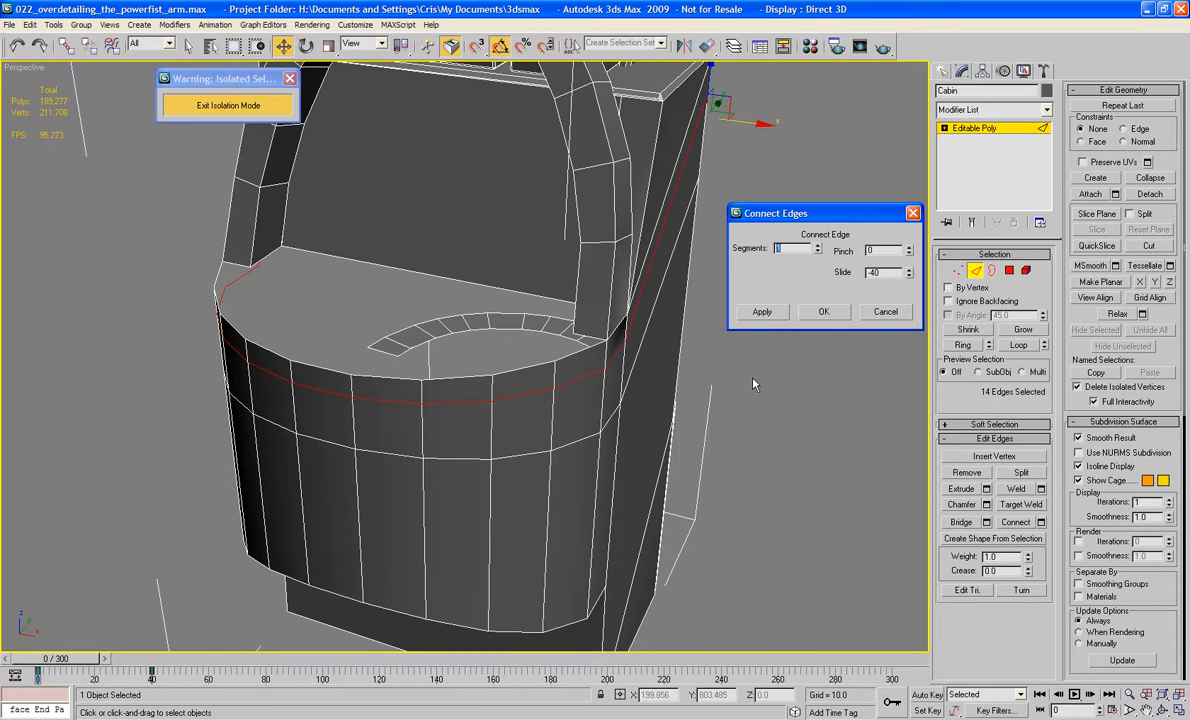
middle_click_drag(531, 398, 767, 312, "alt")
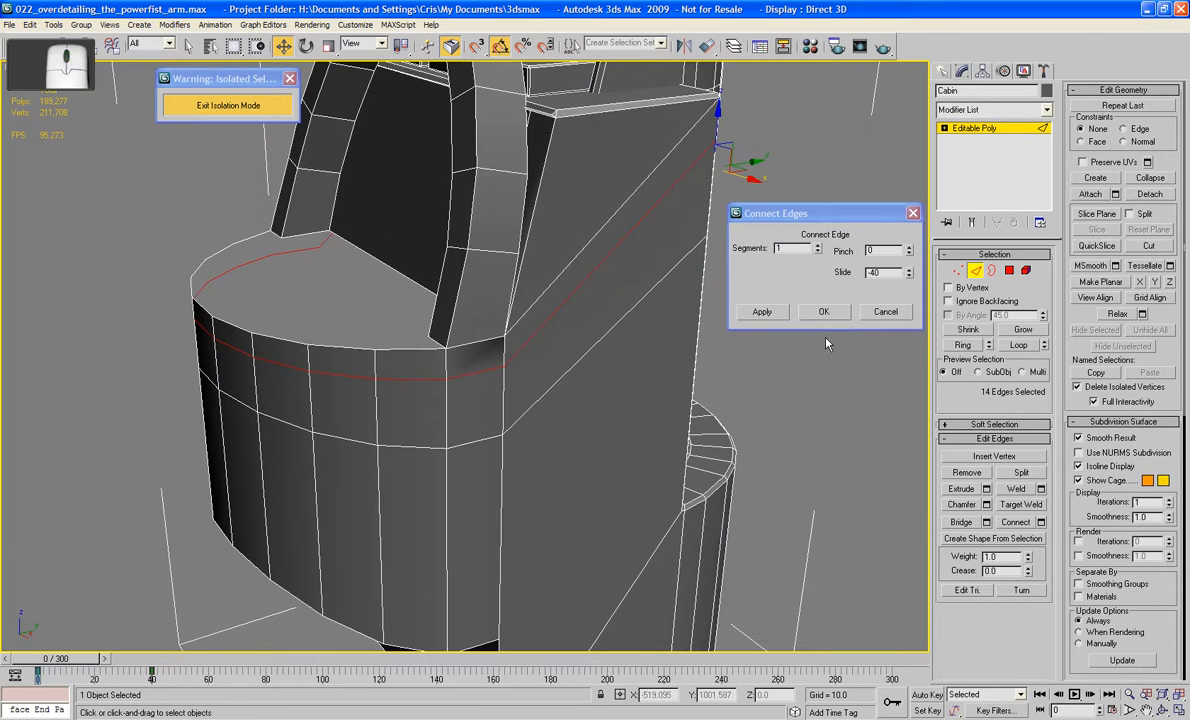
left_click(823, 311)
- Extend the seven middle edges of the open front rim inward along Y as a new strip of polygons, to about Y -110.5
middle_click_drag(511, 272, 624, 310, "alt")
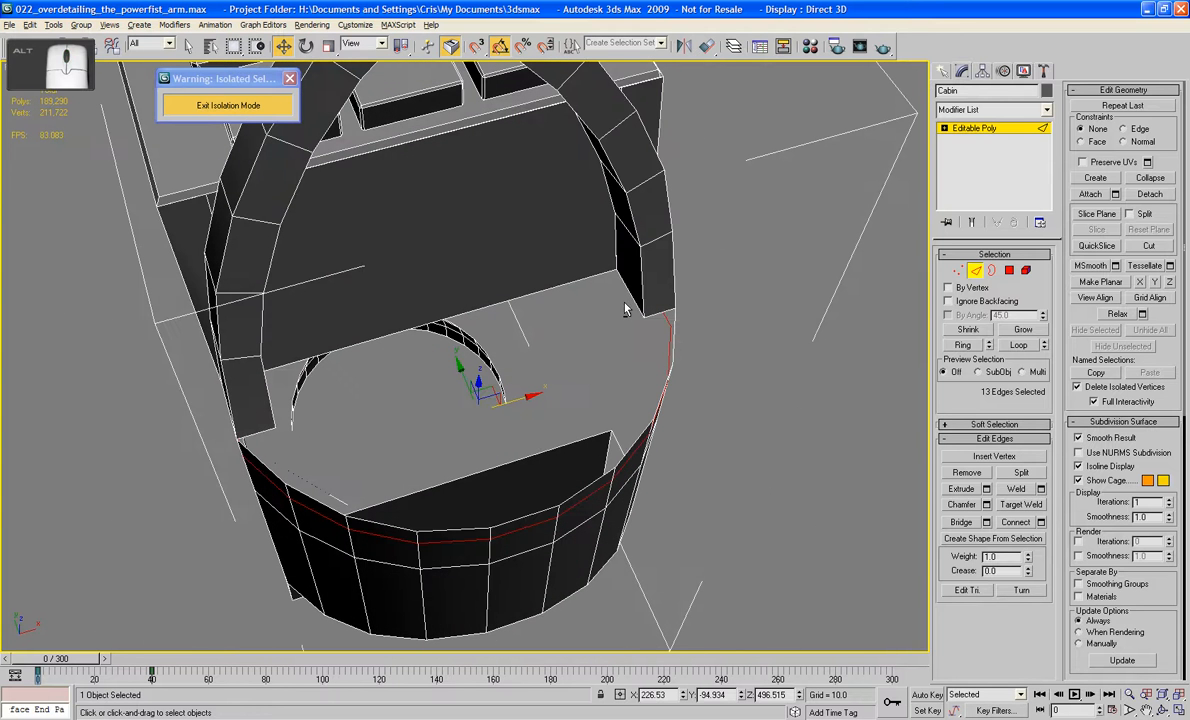
left_click(507, 521)
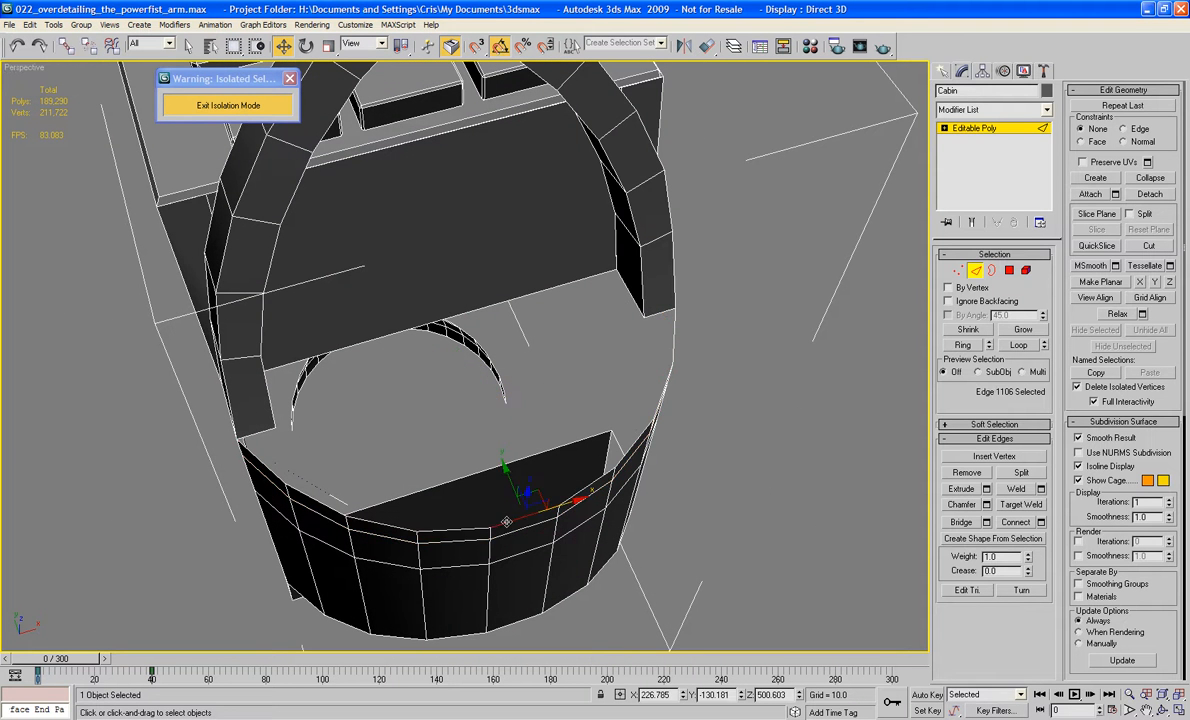
left_click(1018, 344)
middle_click_drag(744, 355, 563, 362, "alt")
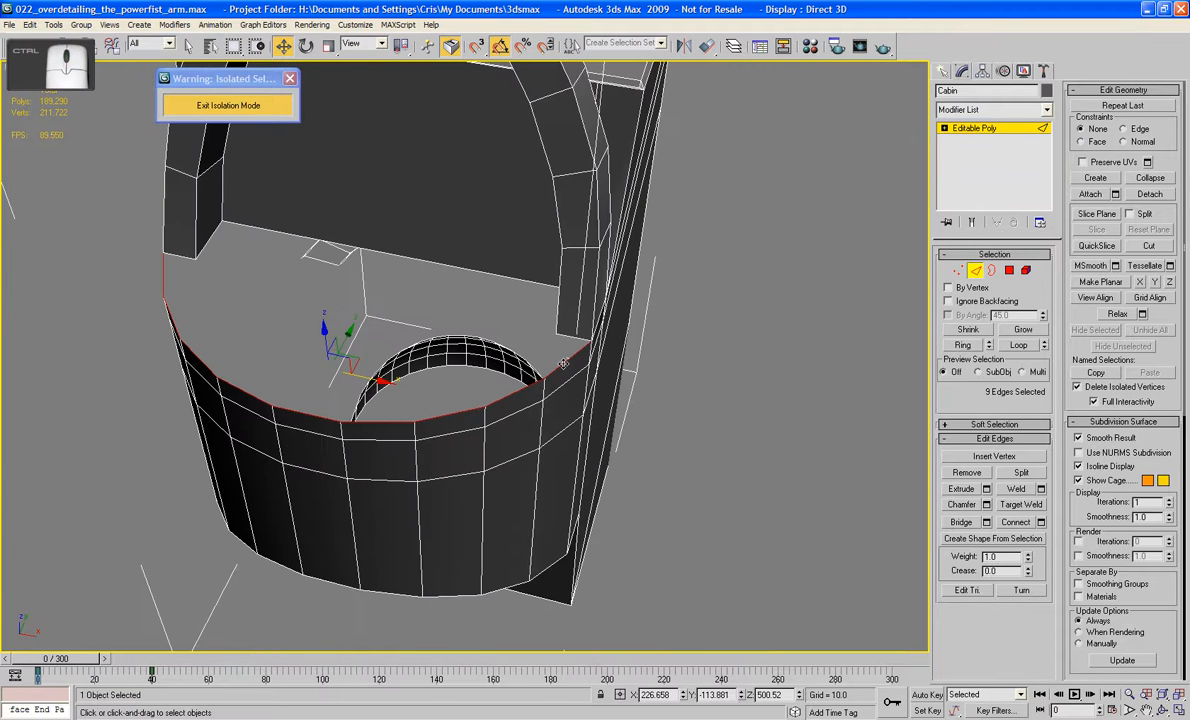
left_click(537, 376, "ctrl")
left_click(162, 276, "ctrl")
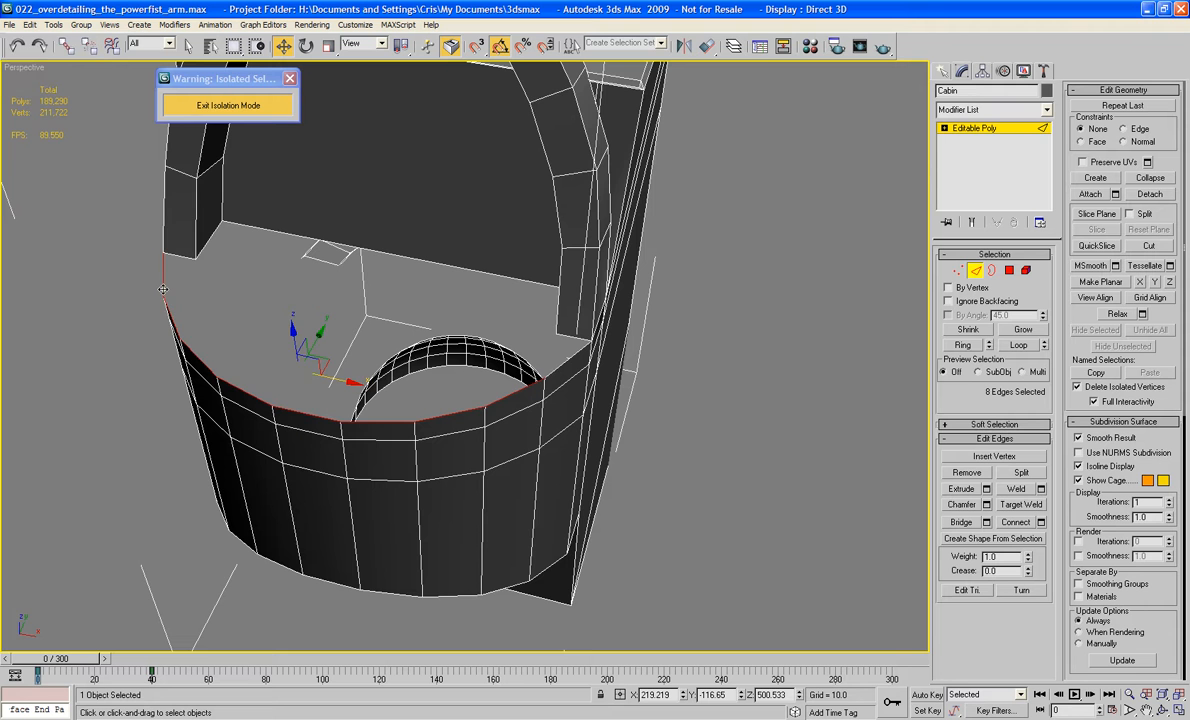
key("t")
key("z")
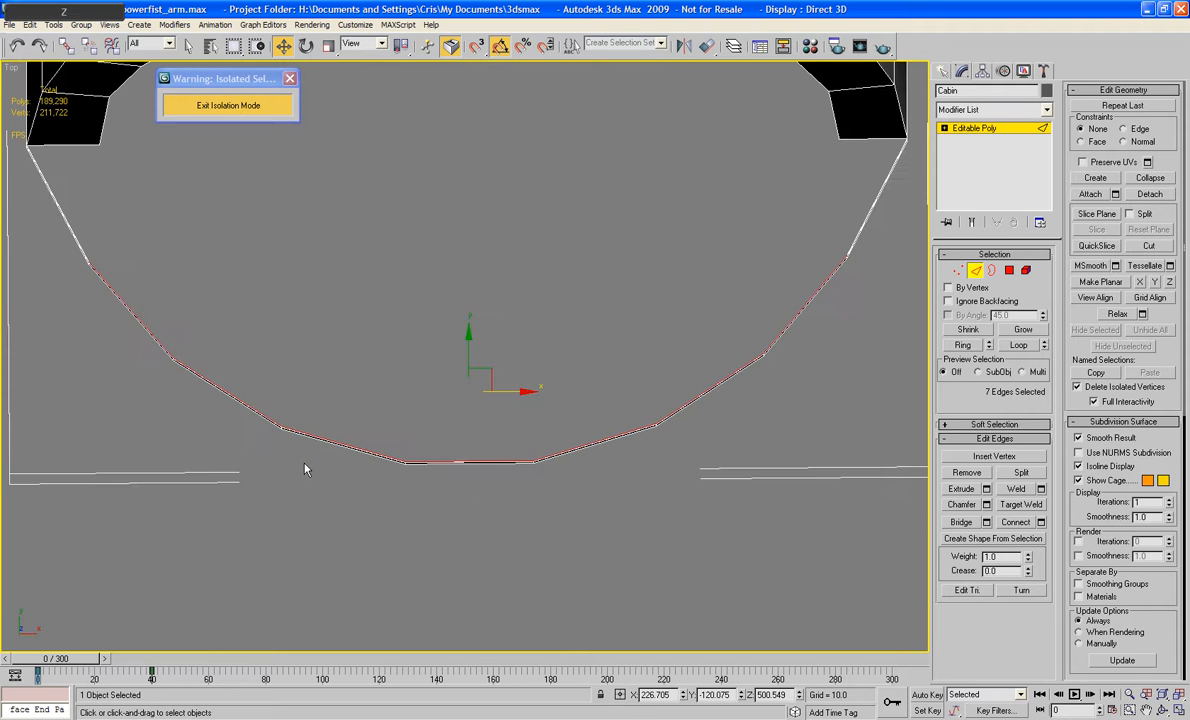
middle_click_drag(283, 430, 281, 553)
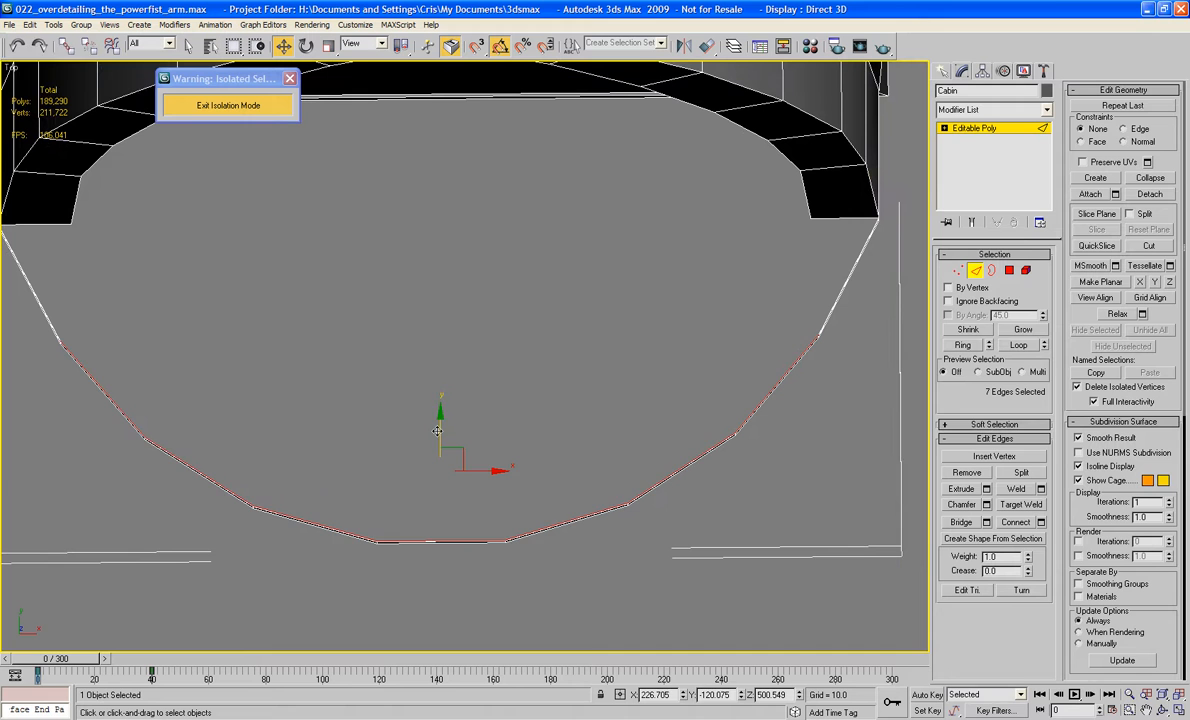
left_click_drag(437, 430, 441, 398, "shift")
left_click_drag(441, 383, 444, 365, "shift")
- Move the four inner vertices on the +X half of the new rim strip toward the outer curve for an even strip width
left_click(957, 271)
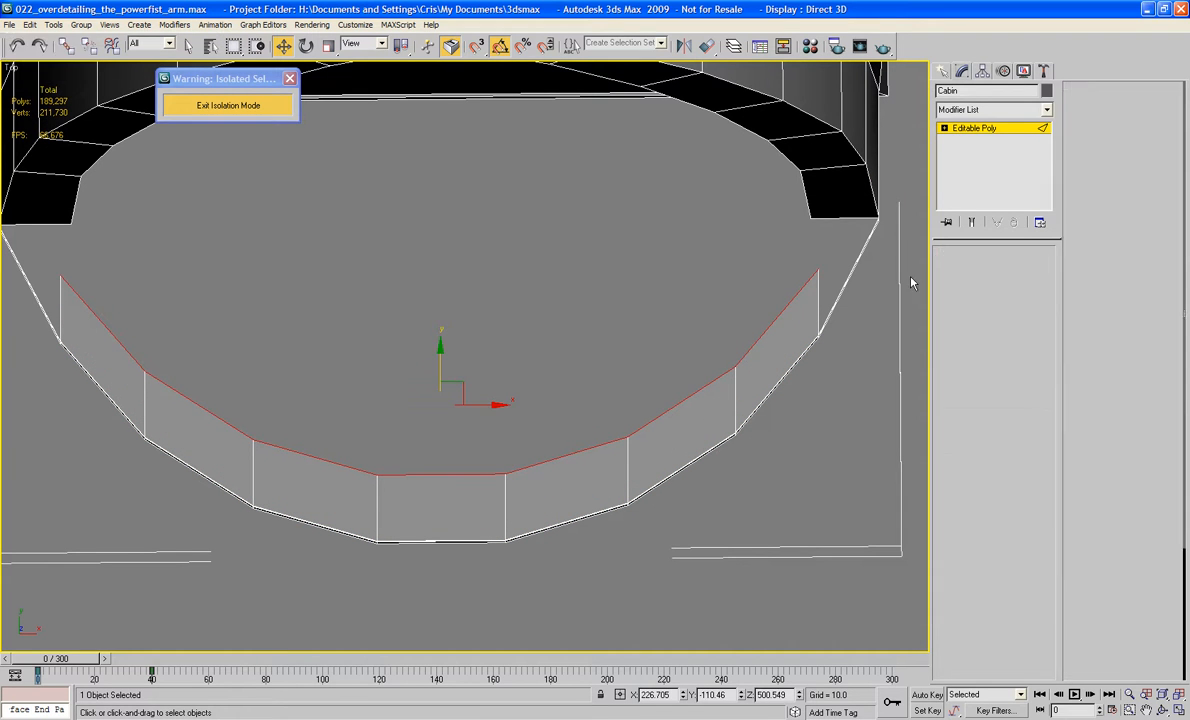
left_click(821, 271)
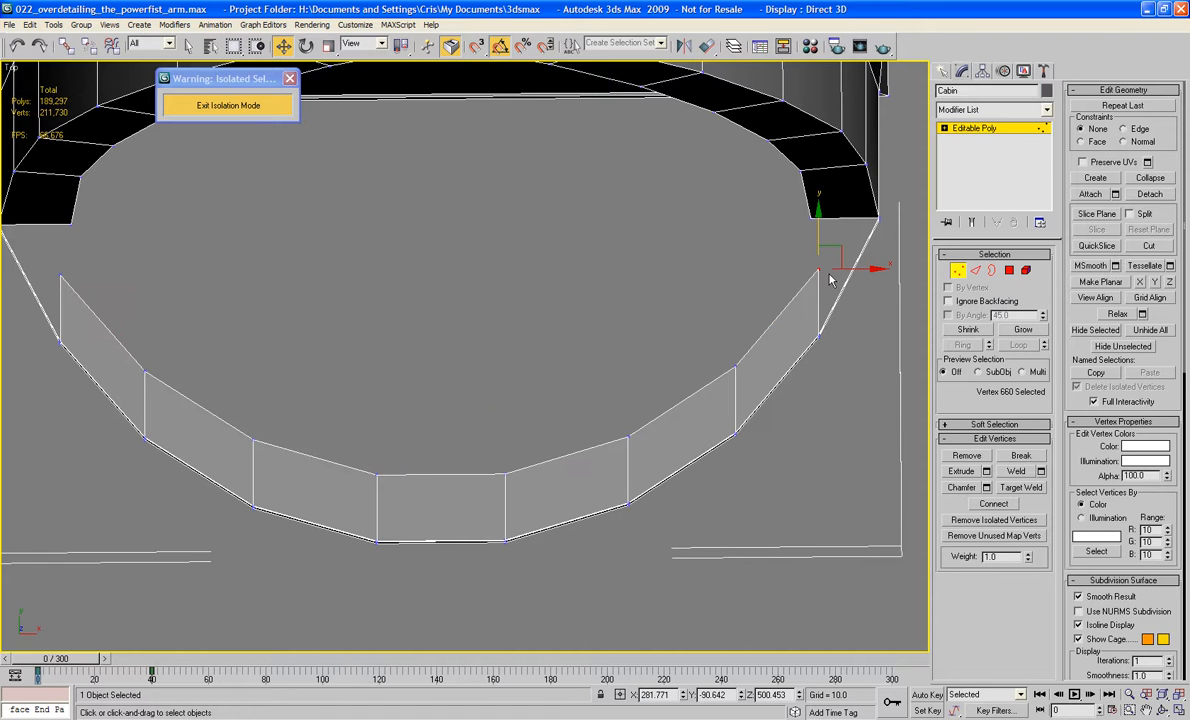
left_click_drag(826, 258, 804, 291)
mouse_move(752, 386)
left_mouse_down()
mouse_move(751, 362)
mouse_move(729, 388)
left_mouse_up()
left_click(630, 435)
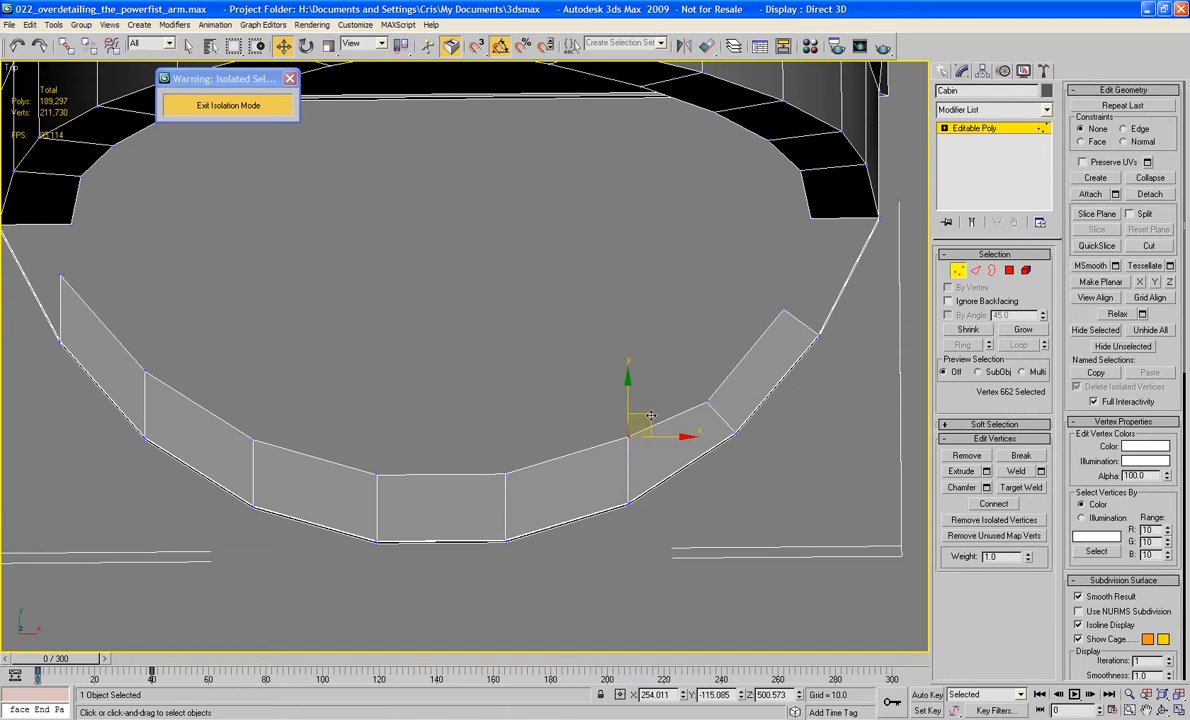
left_click_drag(650, 415, 630, 442)
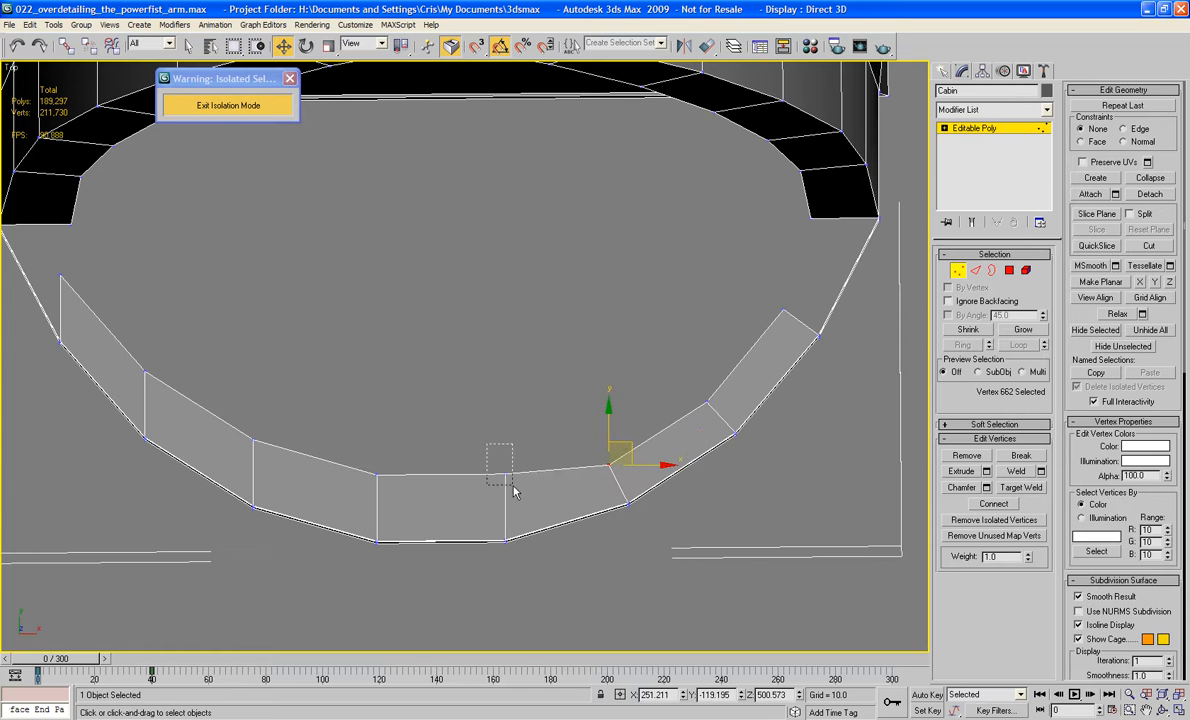
left_click_drag(513, 485, 515, 486)
left_click_drag(505, 436, 505, 452)
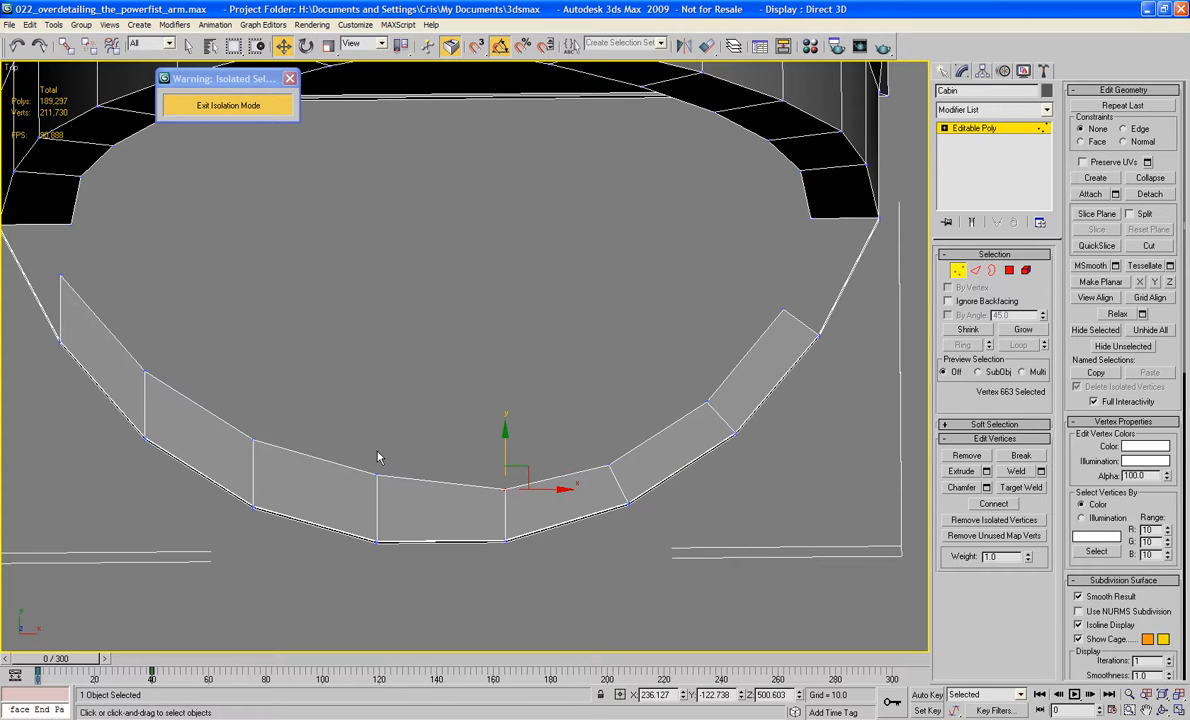
- Move the four inner vertices on the -X half of the rim strip to mirror the other half, and leave vertex editing
left_click_drag(404, 490, 404, 490)
left_click_drag(381, 445, 382, 459)
left_click(253, 440)
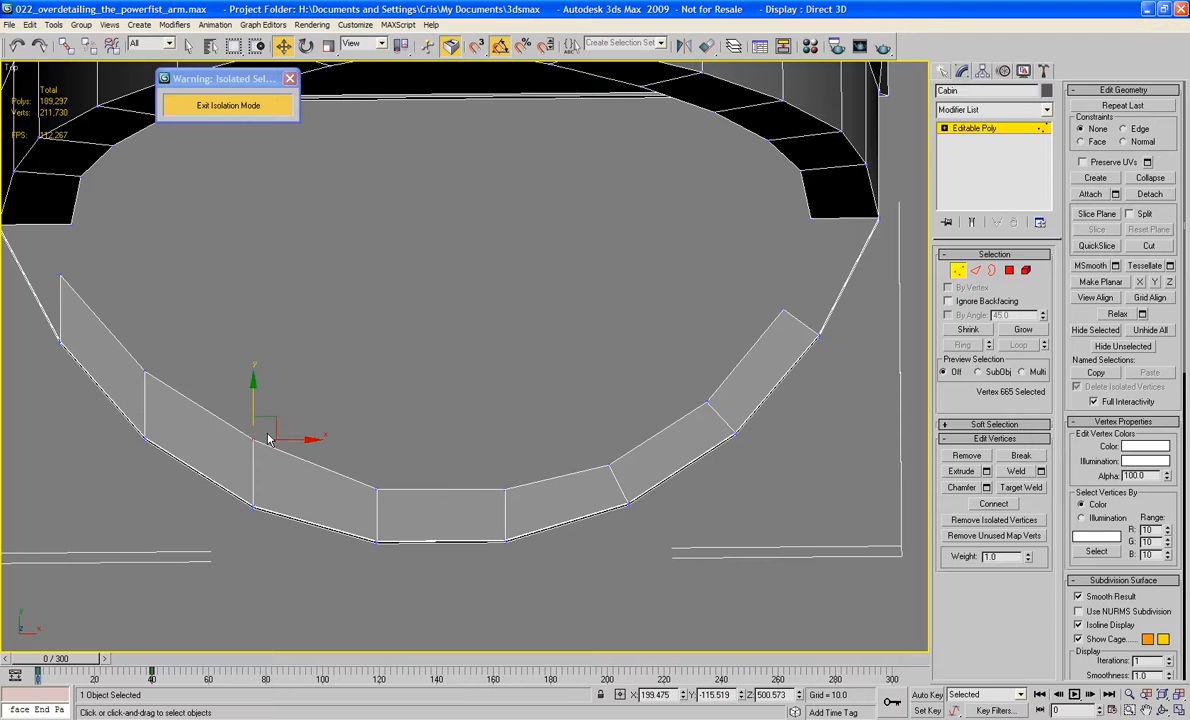
left_click_drag(270, 424, 296, 438)
left_click(146, 373)
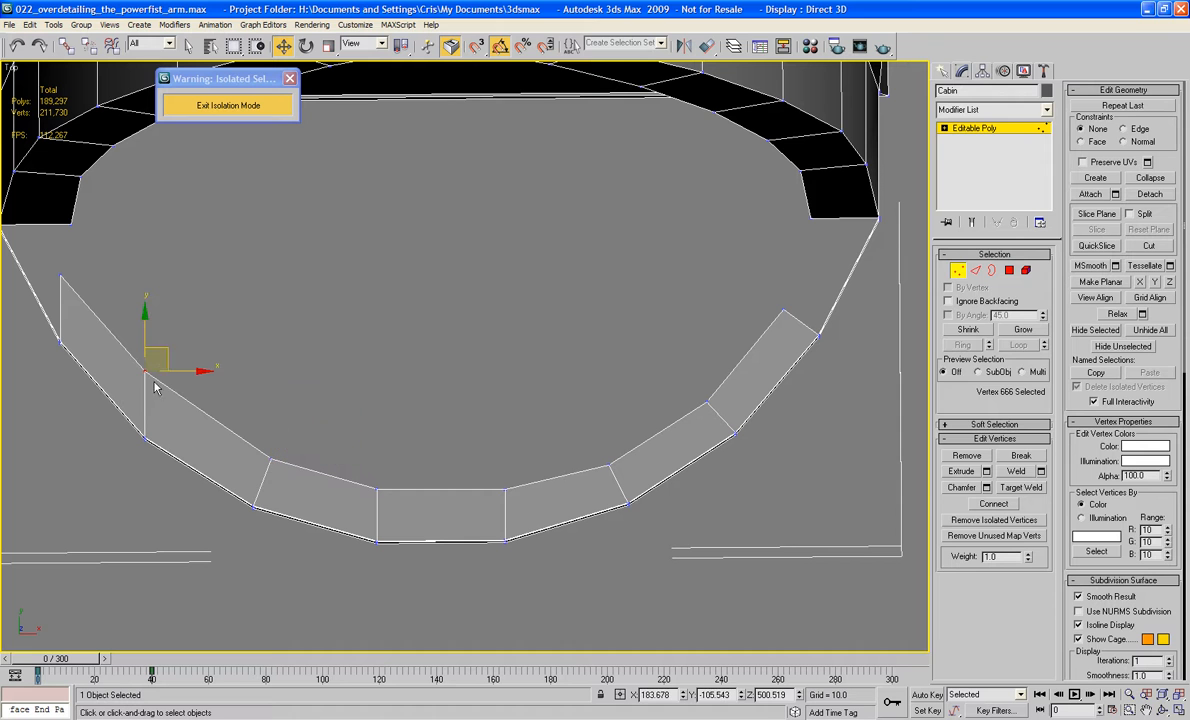
left_click_drag(165, 353, 196, 381)
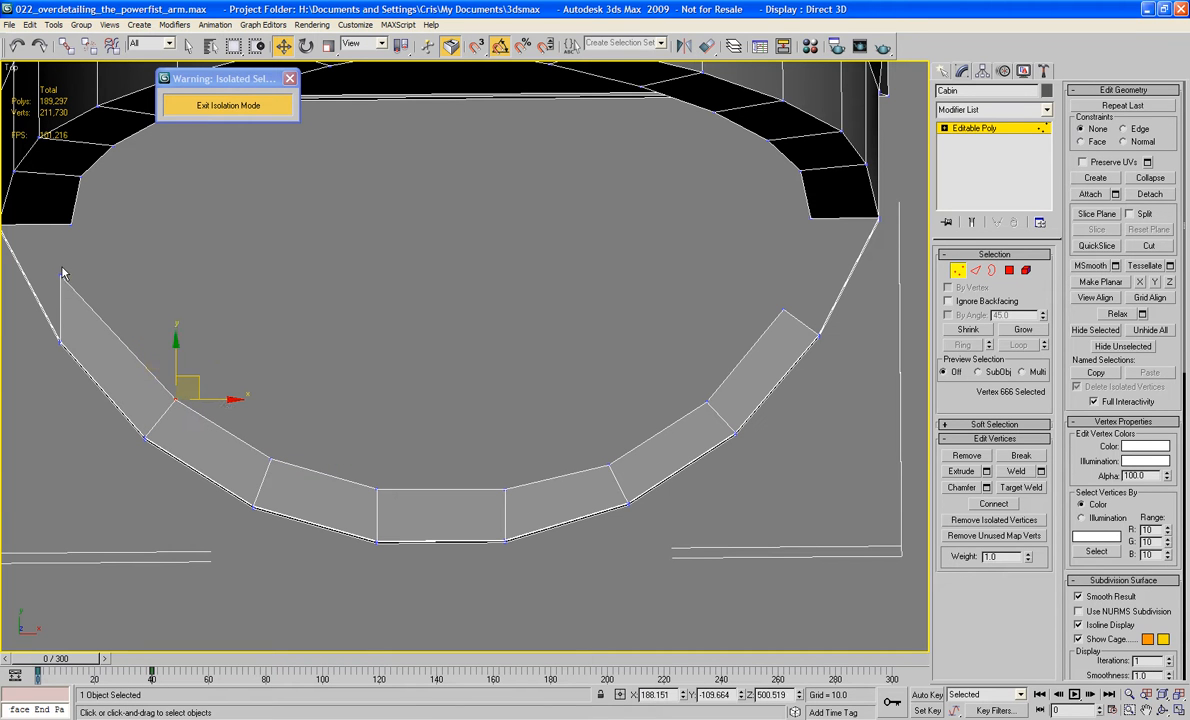
left_click_drag(56, 267, 130, 300)
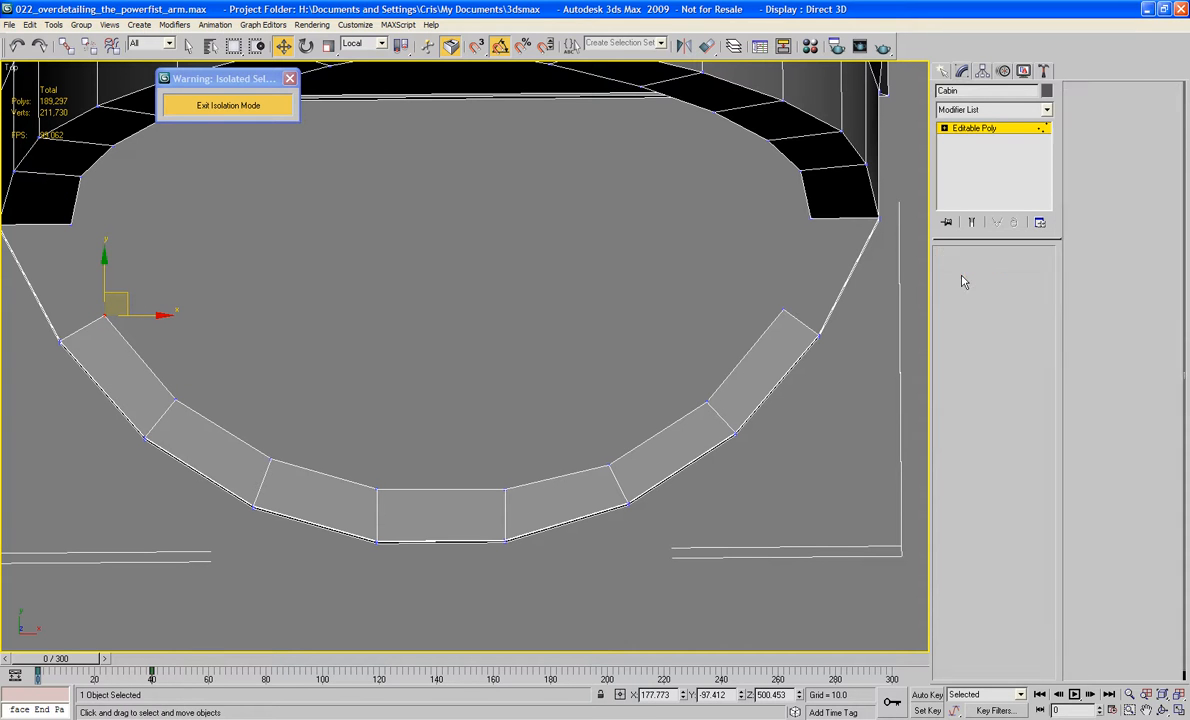
key("p")
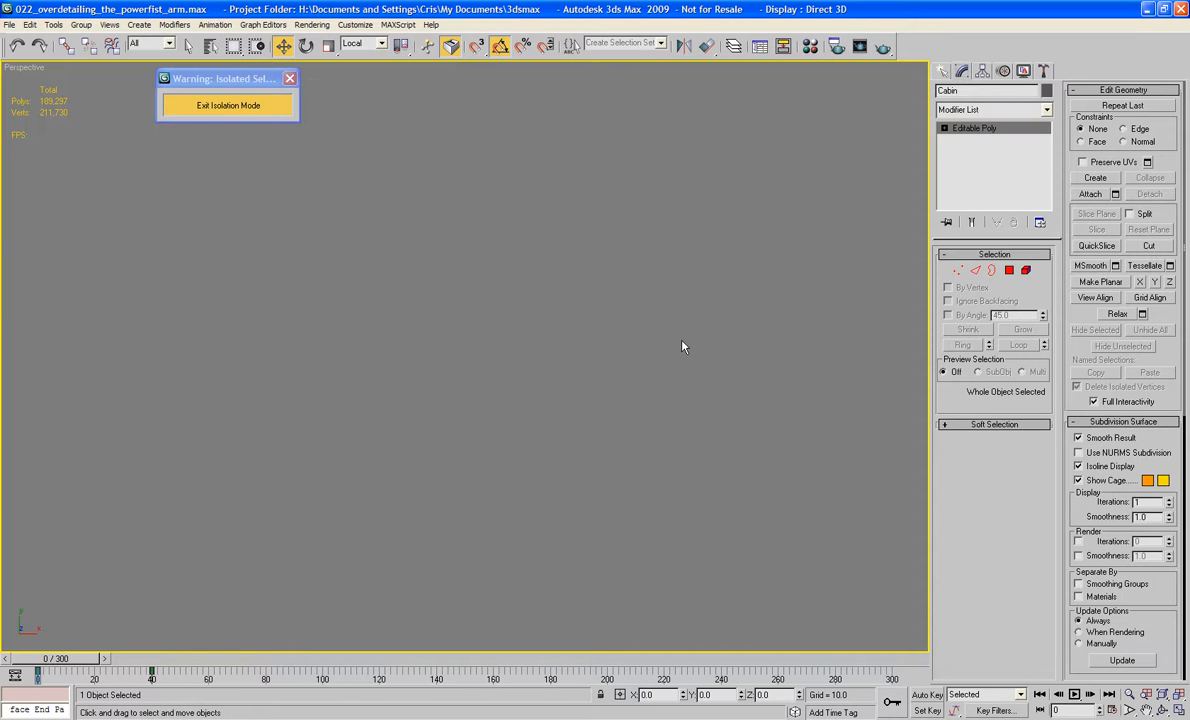
scroll(685, 343, "down", 5)
middle_click_drag(669, 345, 645, 279, "alt")
scroll(587, 248, "up", 3)
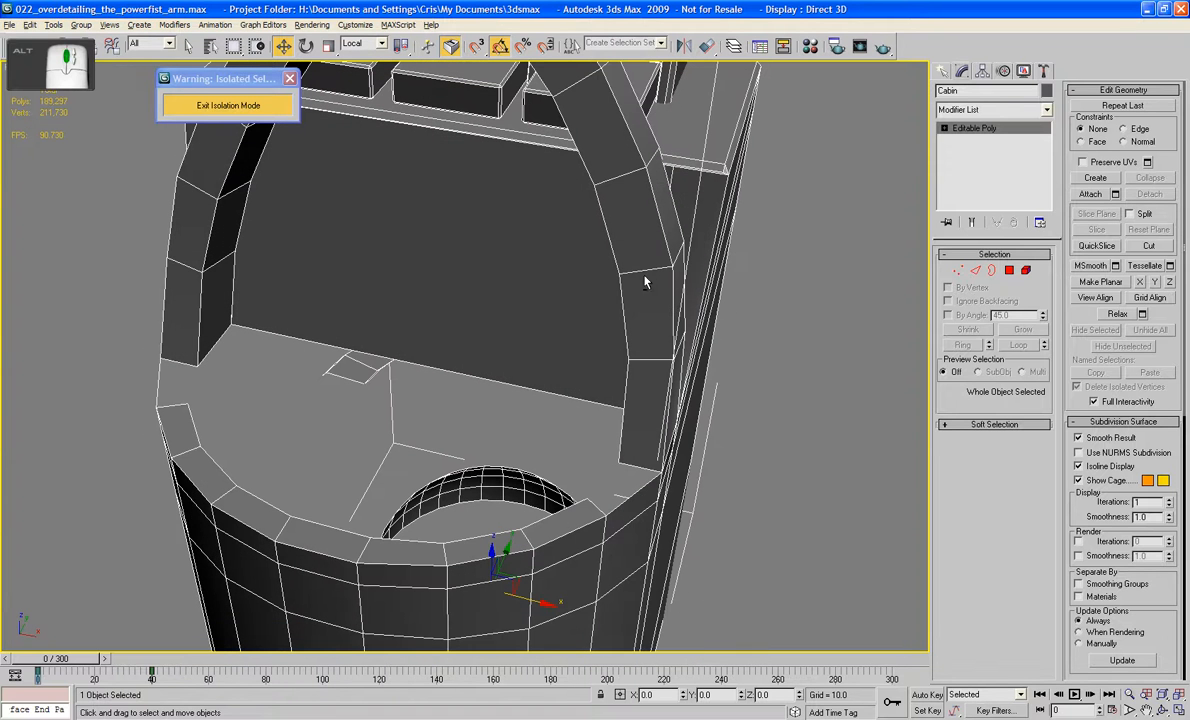
- Try to bridge the two end edges of the rim strip and the two front bottom edges of the arch legs all at once
left_click(974, 271)
left_click(598, 511)
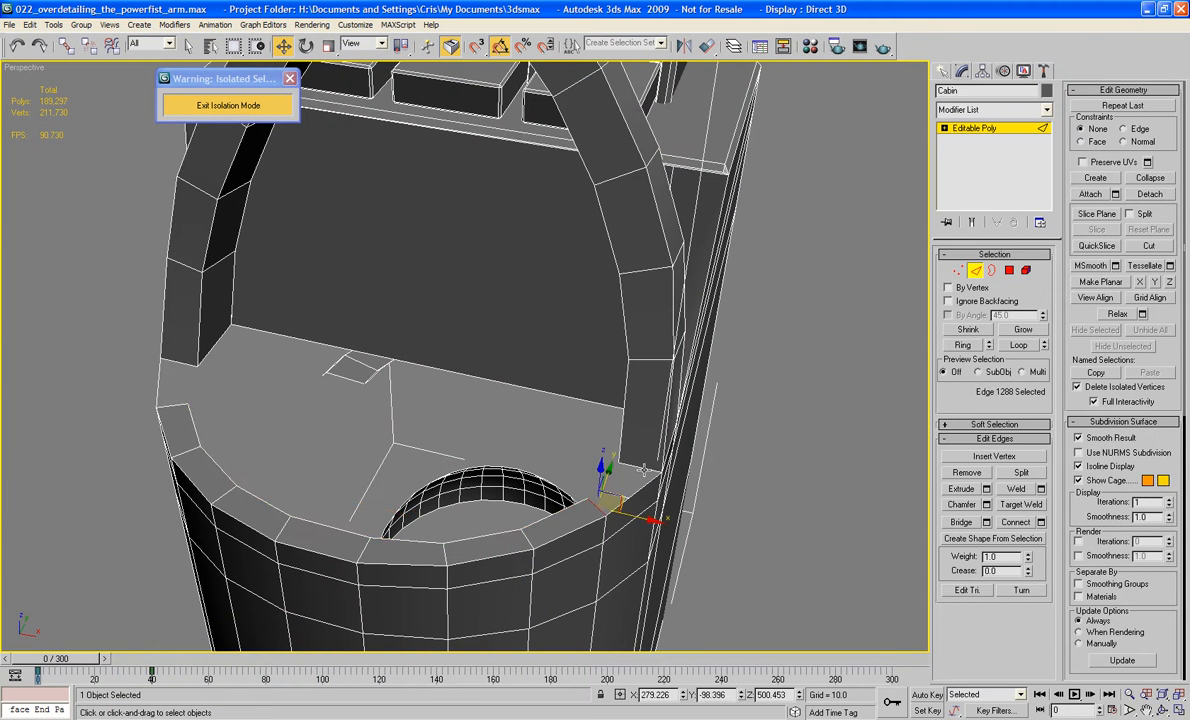
left_click(640, 466, "ctrl")
left_click(176, 404, "ctrl")
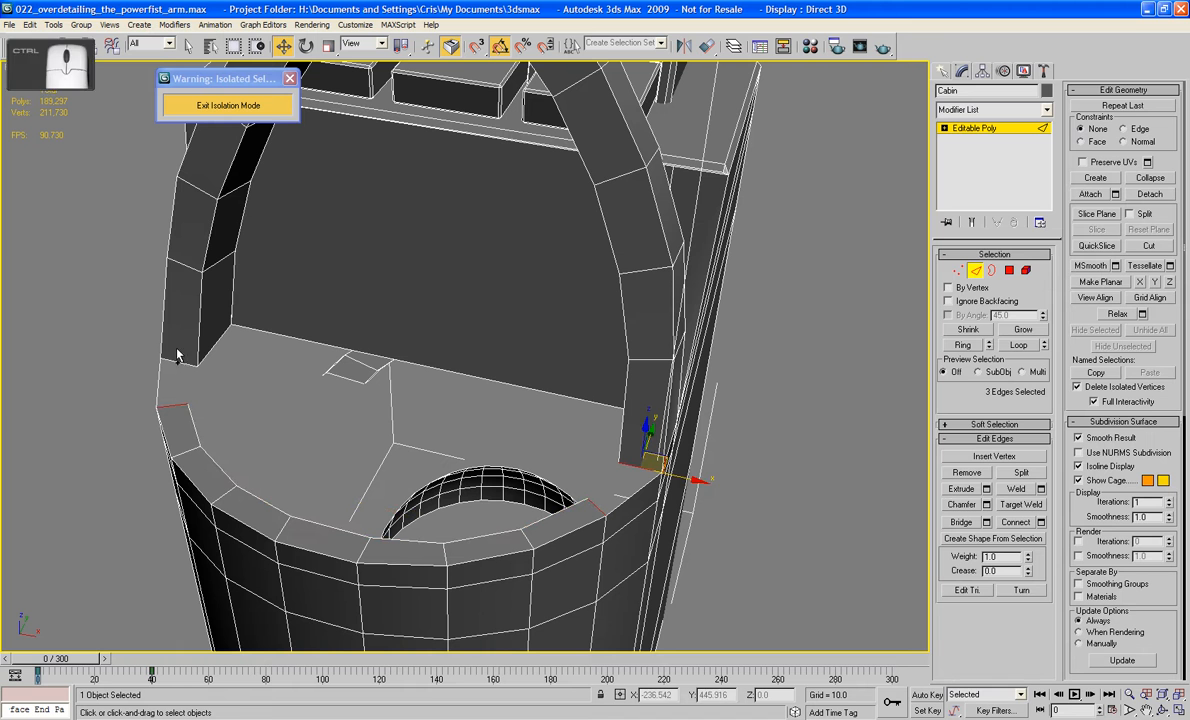
left_click(179, 359, "ctrl")
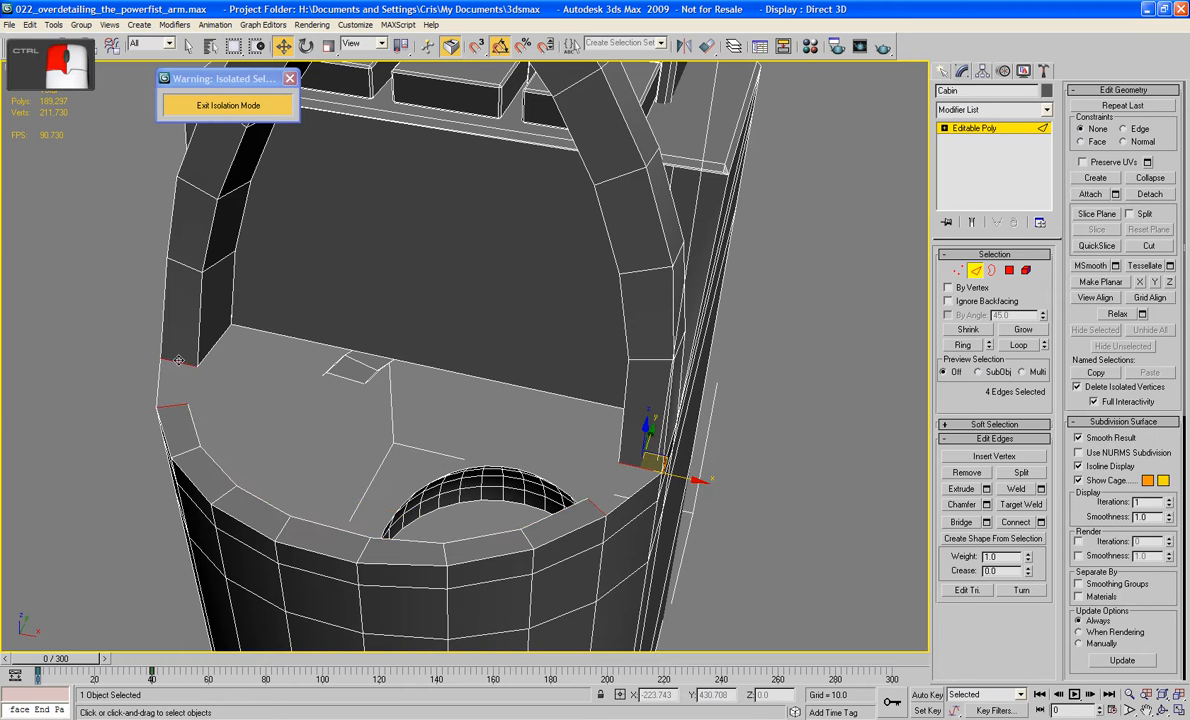
left_click(963, 523)
left_click(718, 431)
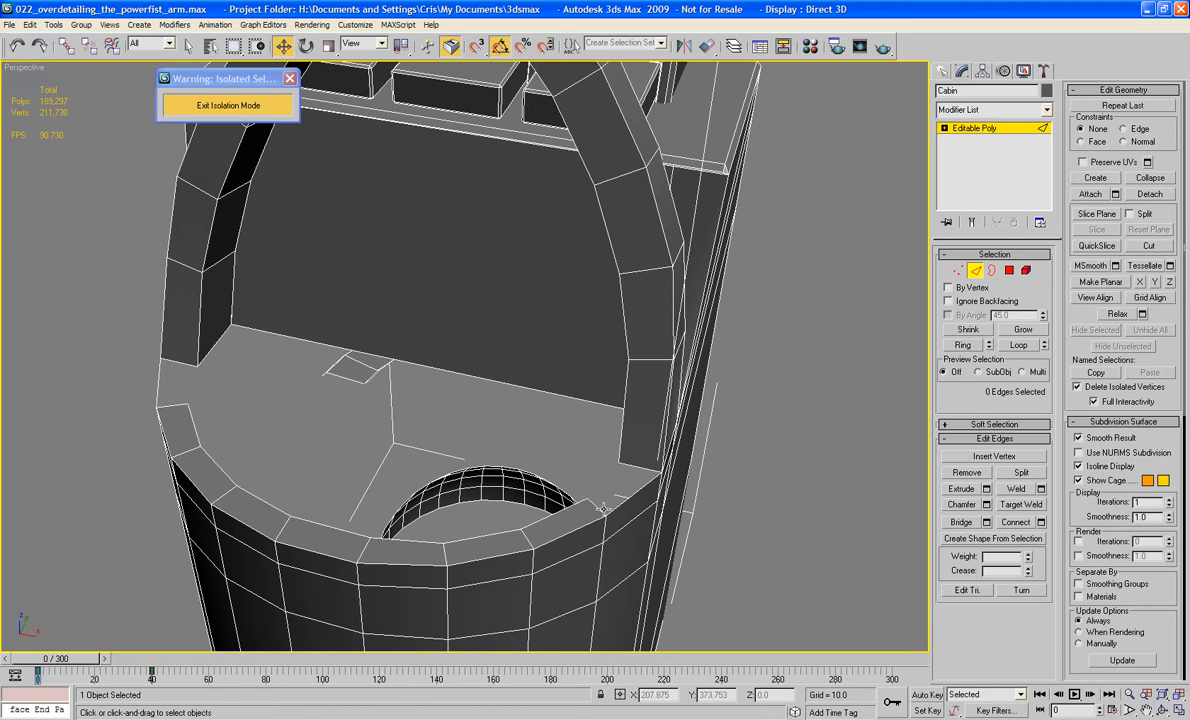
- Bridge each end edge of the rim strip to the nearest arch leg's bottom edge, one side at a time
left_click(603, 509)
left_click(640, 466, "ctrl")
left_click(960, 523)
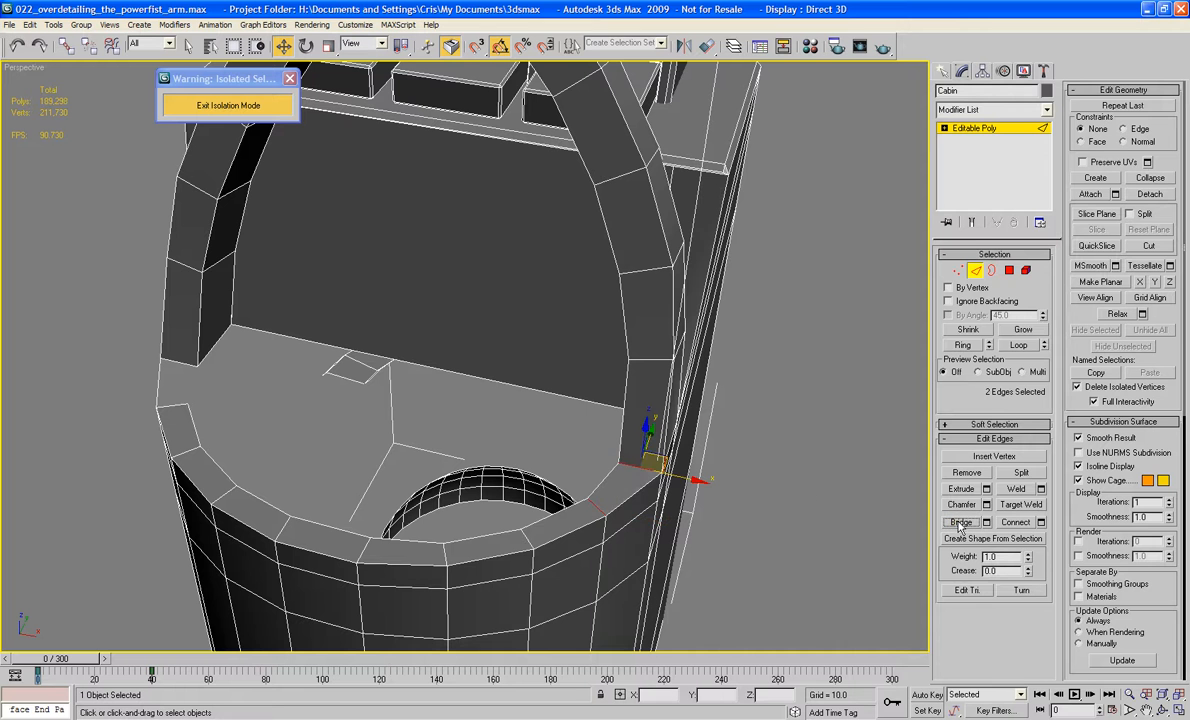
left_click(175, 362)
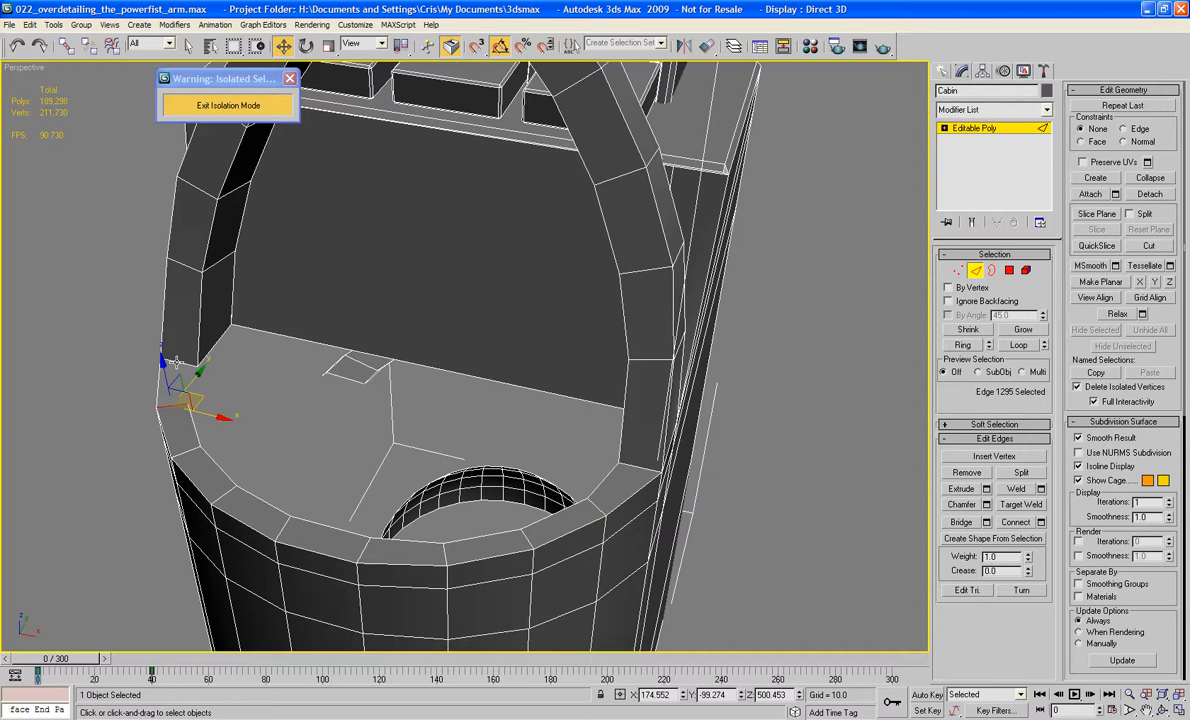
left_click(178, 360, "ctrl")
left_click(960, 523)
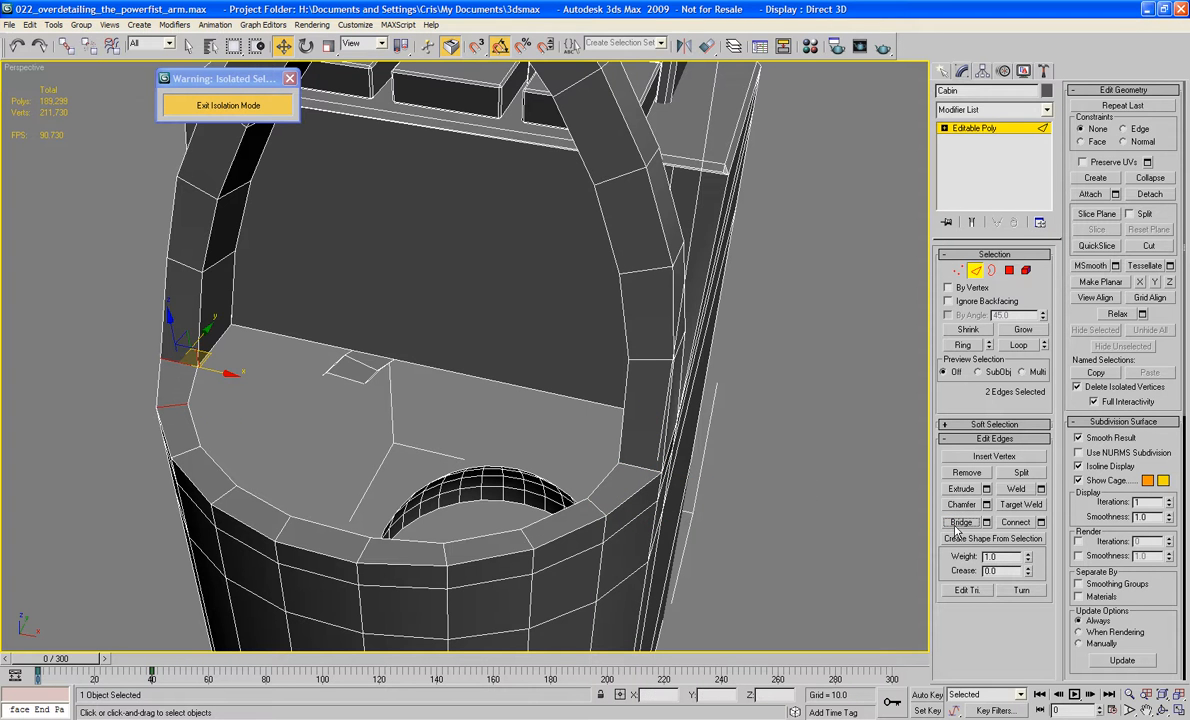
left_click(780, 443)
middle_click_drag(780, 443, 676, 370, "alt")
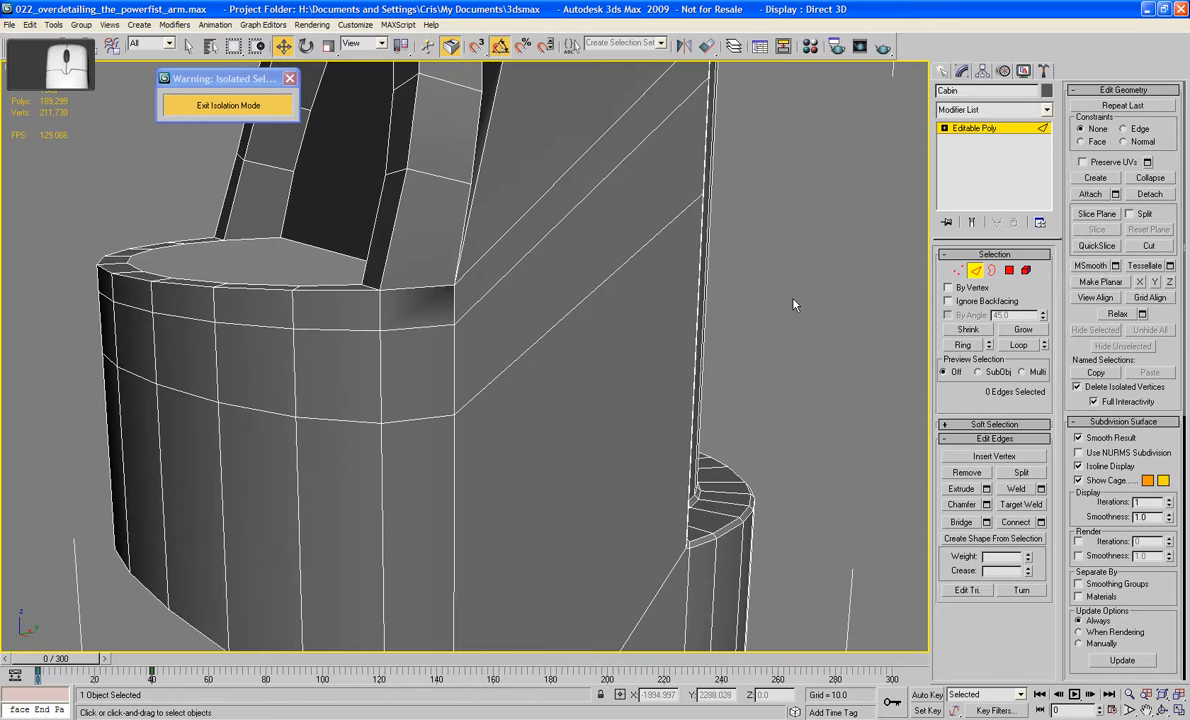
- Delete the wrongly shaded polygon in the thin upper band beside the arch foot on both sides of the cabin
left_click(992, 271)
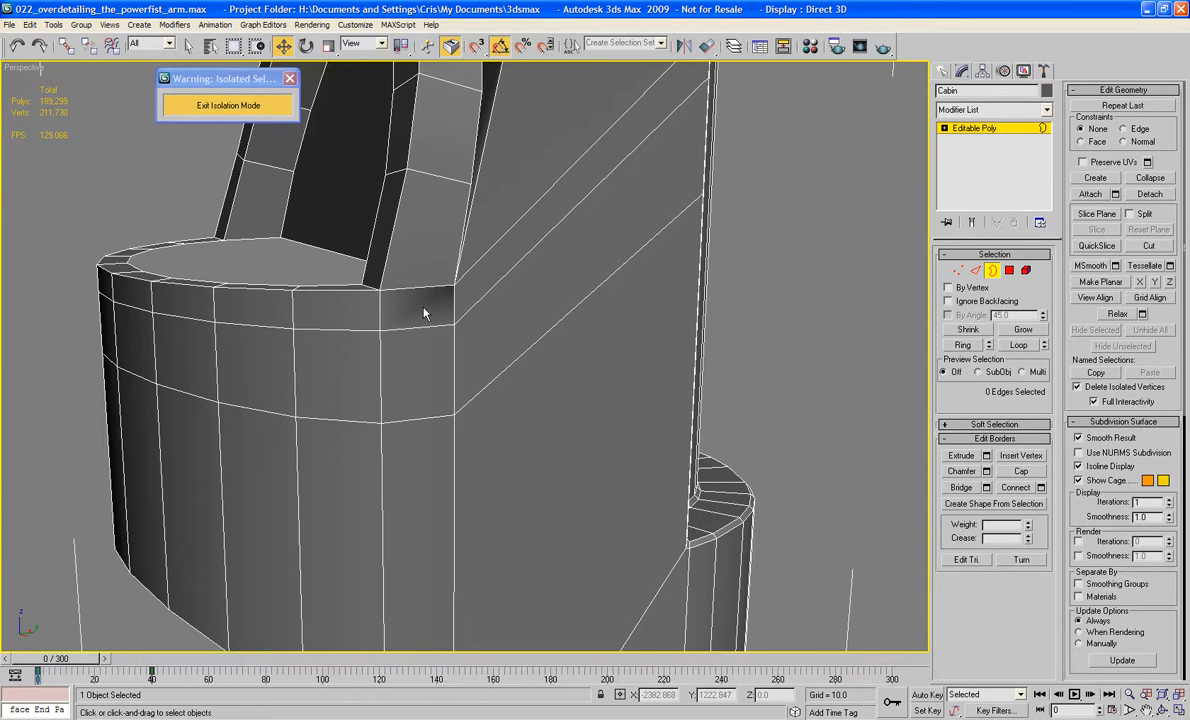
left_click(1009, 270)
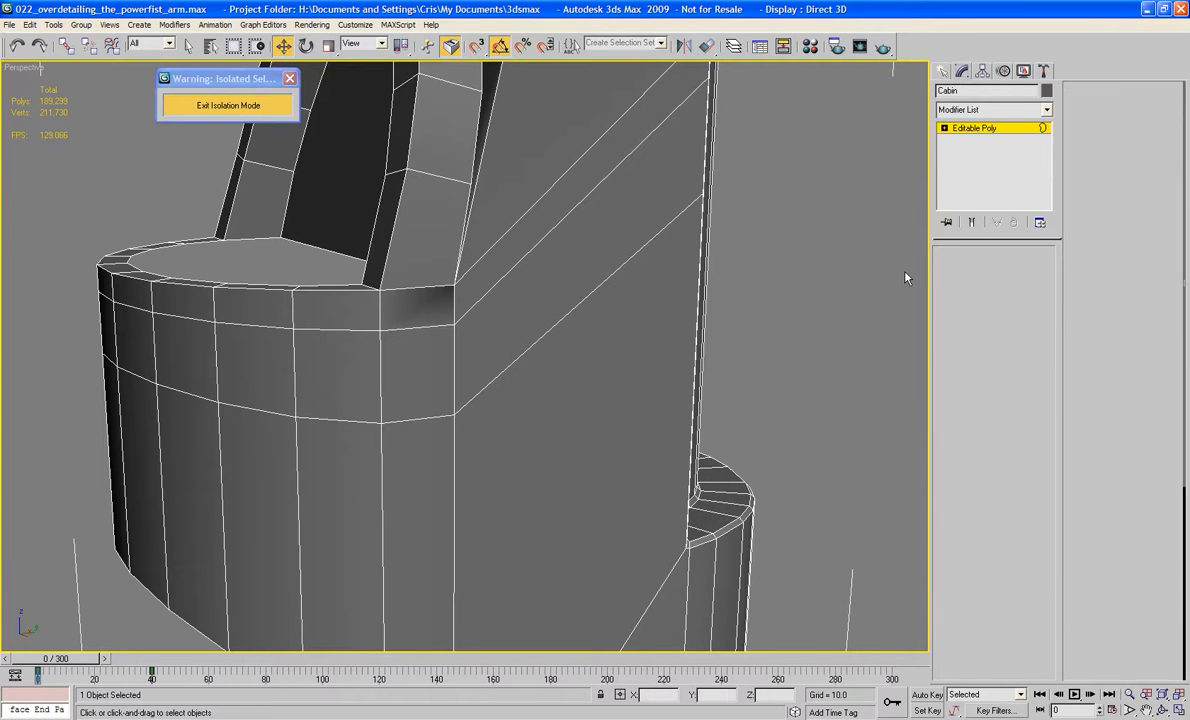
left_click(398, 306)
middle_click_drag(247, 311, 416, 339, "alt")
left_click(403, 385, "ctrl")
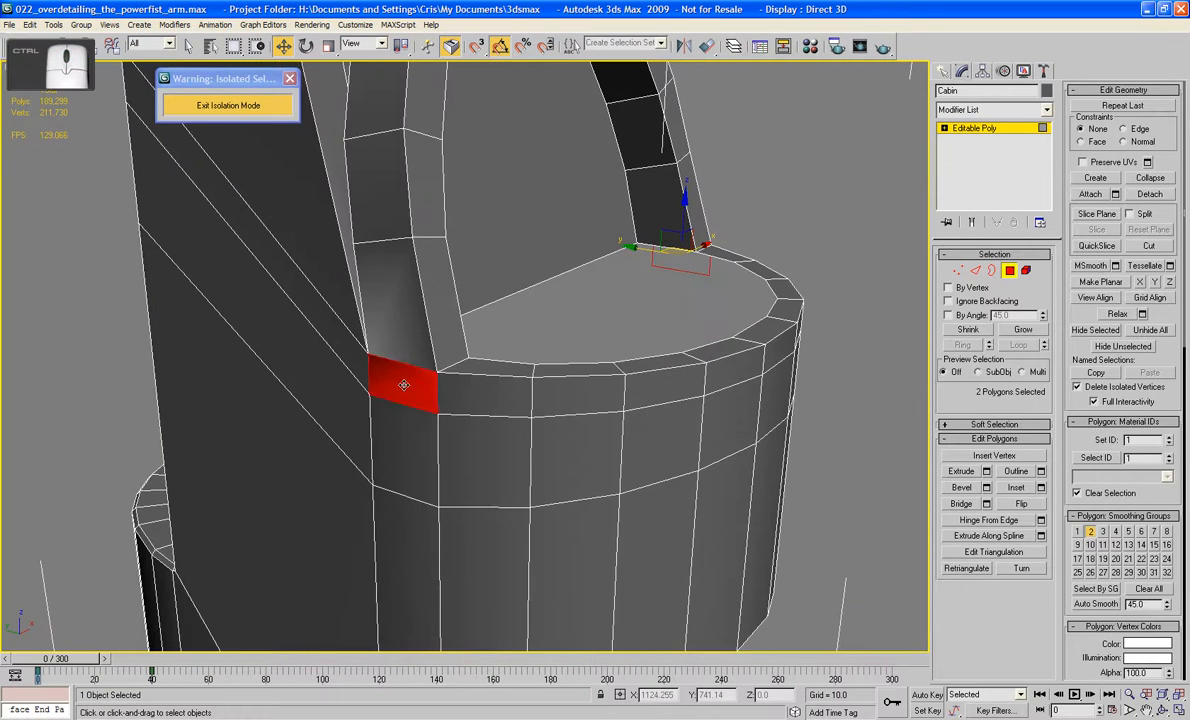
key("Delete")
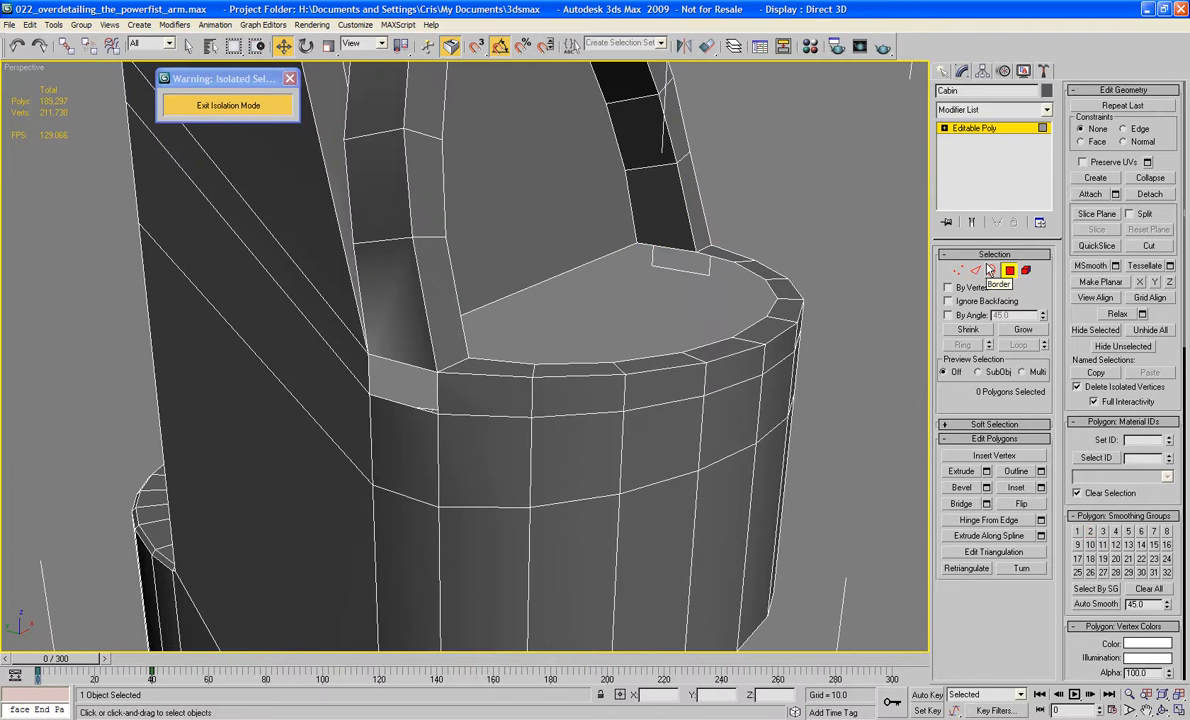
- Cap the two open borders in the thin upper band beside the arch feet
key("3")
left_click(411, 409)
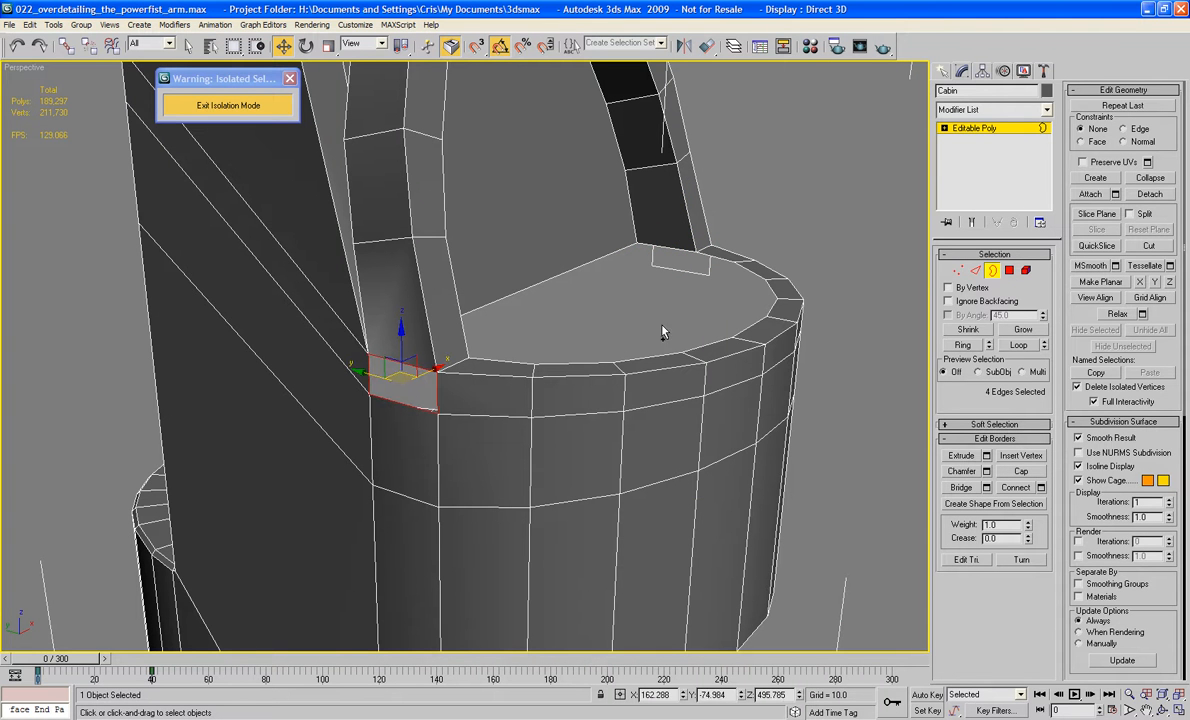
left_click(676, 268, "ctrl")
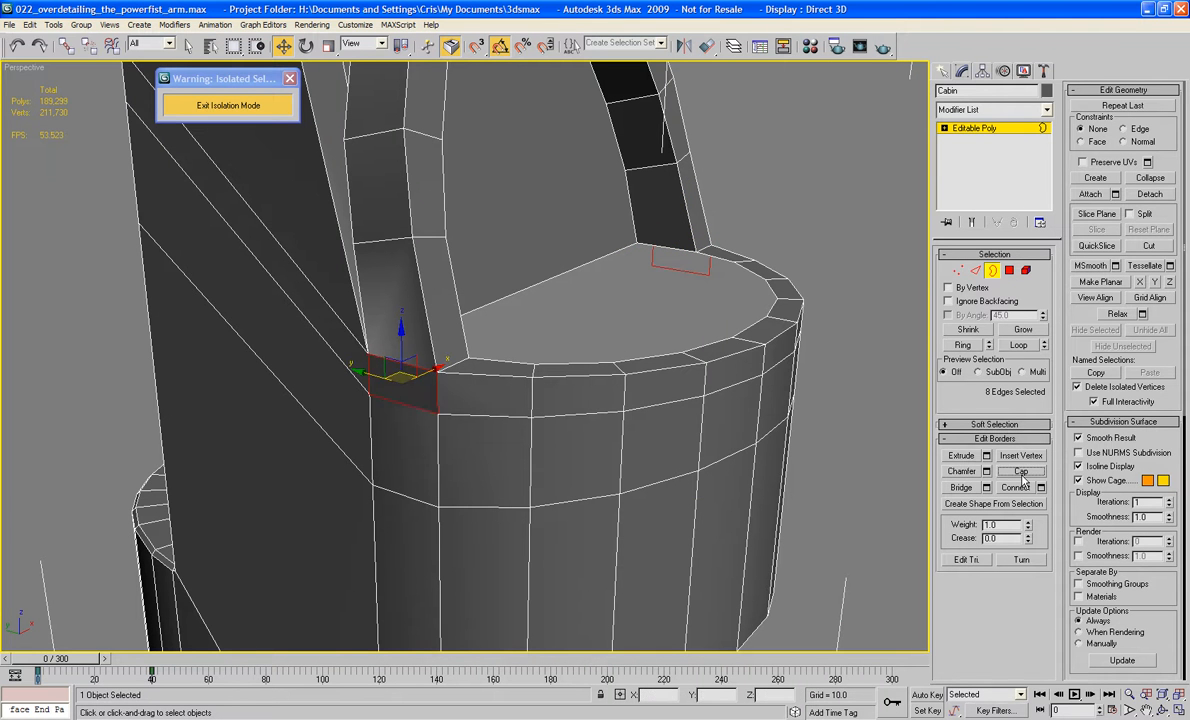
key("alt+p")
mouse_move(868, 250)
middle_mouse_down("alt")
mouse_move(908, 247)
mouse_move(858, 246)
mouse_move(858, 265)
middle_mouse_up("alt")
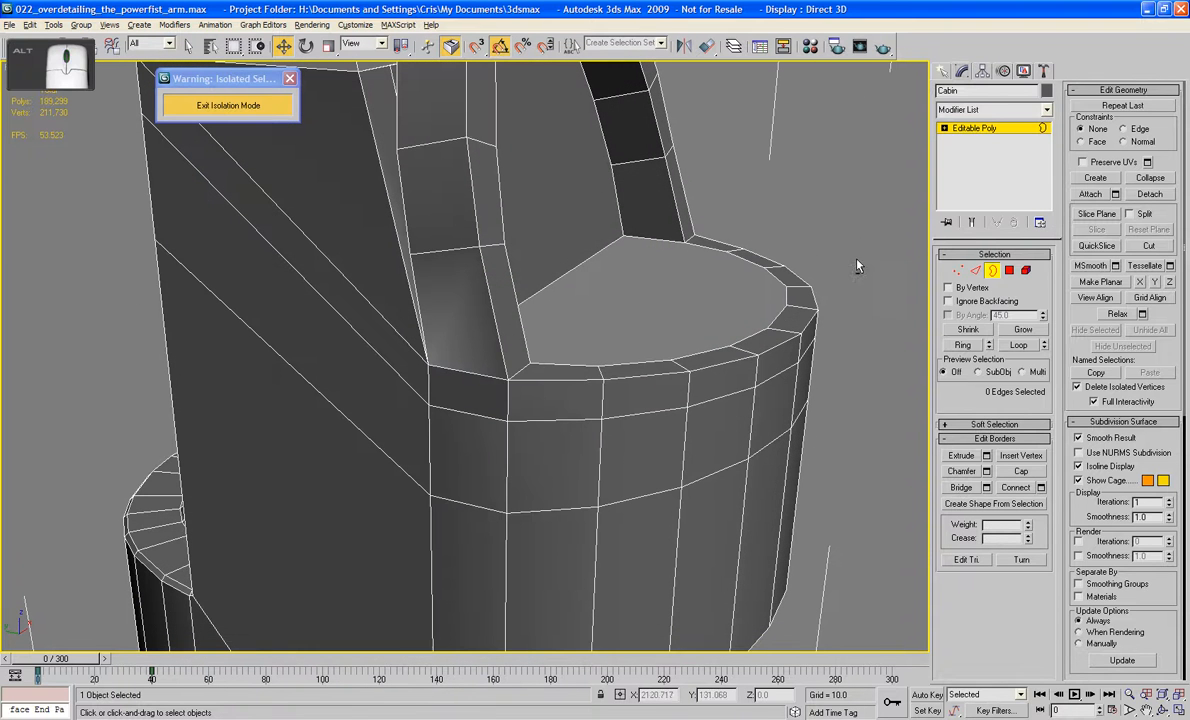
- Delete the lowest outer side polygon of both arch legs
left_click(1024, 271)
left_click(450, 308)
mouse_move(450, 308)
middle_mouse_down("alt")
mouse_move(523, 287)
mouse_move(428, 312)
middle_mouse_up("alt")
left_click(396, 292, "ctrl")
key("Delete")
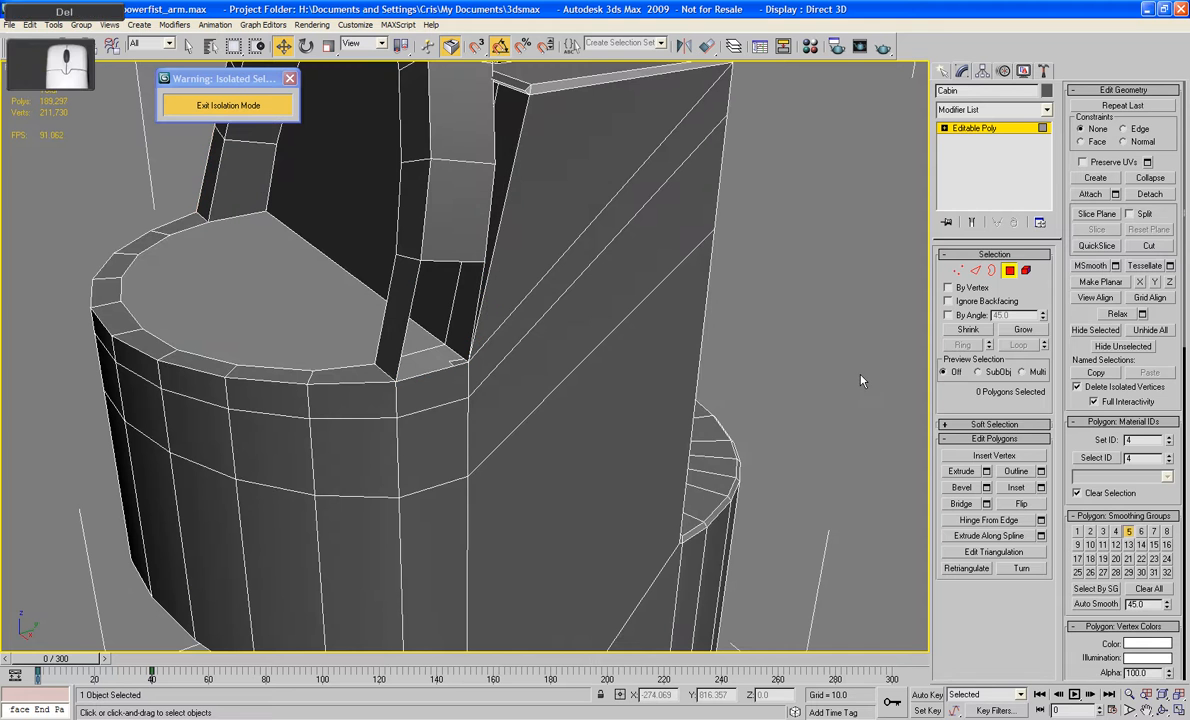
- Cap the open border on the outer side of both arch legs and leave border editing
left_click(991, 270)
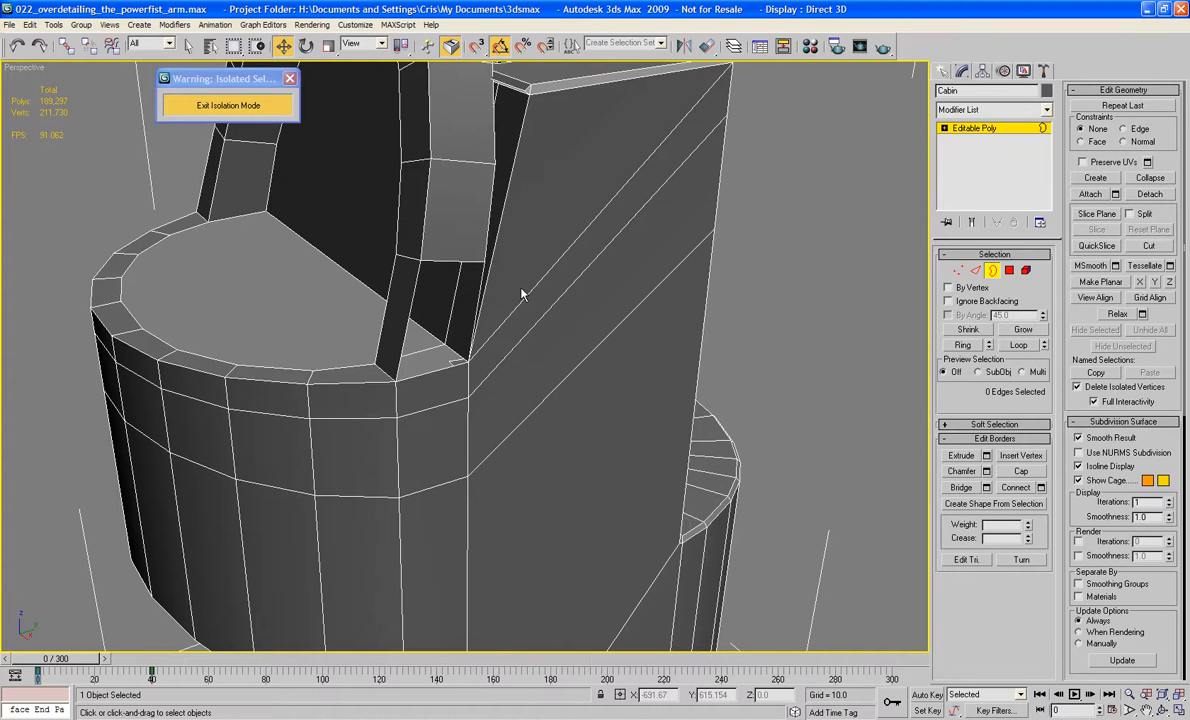
left_click(479, 260)
middle_click_drag(479, 260, 421, 284, "alt")
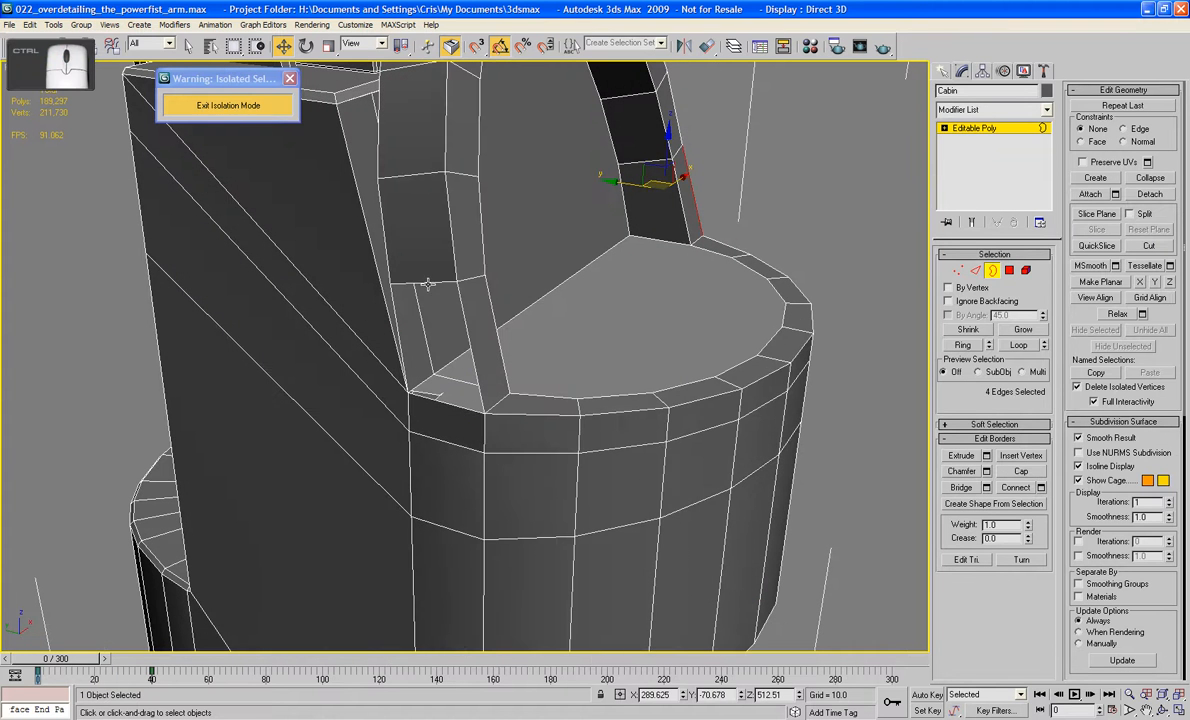
left_click(428, 284, "ctrl")
left_click(1021, 471)
middle_click_drag(696, 349, 815, 230, "alt")
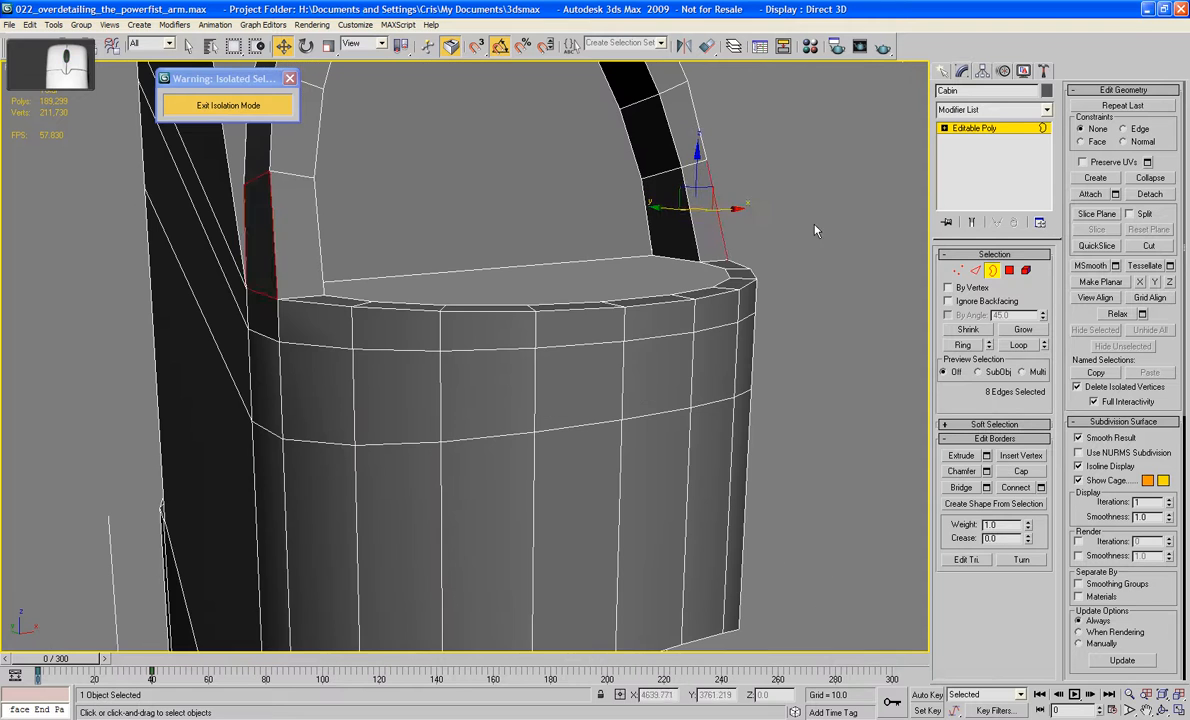
left_click(815, 225)
left_click(993, 268)
middle_click_drag(886, 273, 772, 317, "alt")
scroll(792, 282, "down", 5)
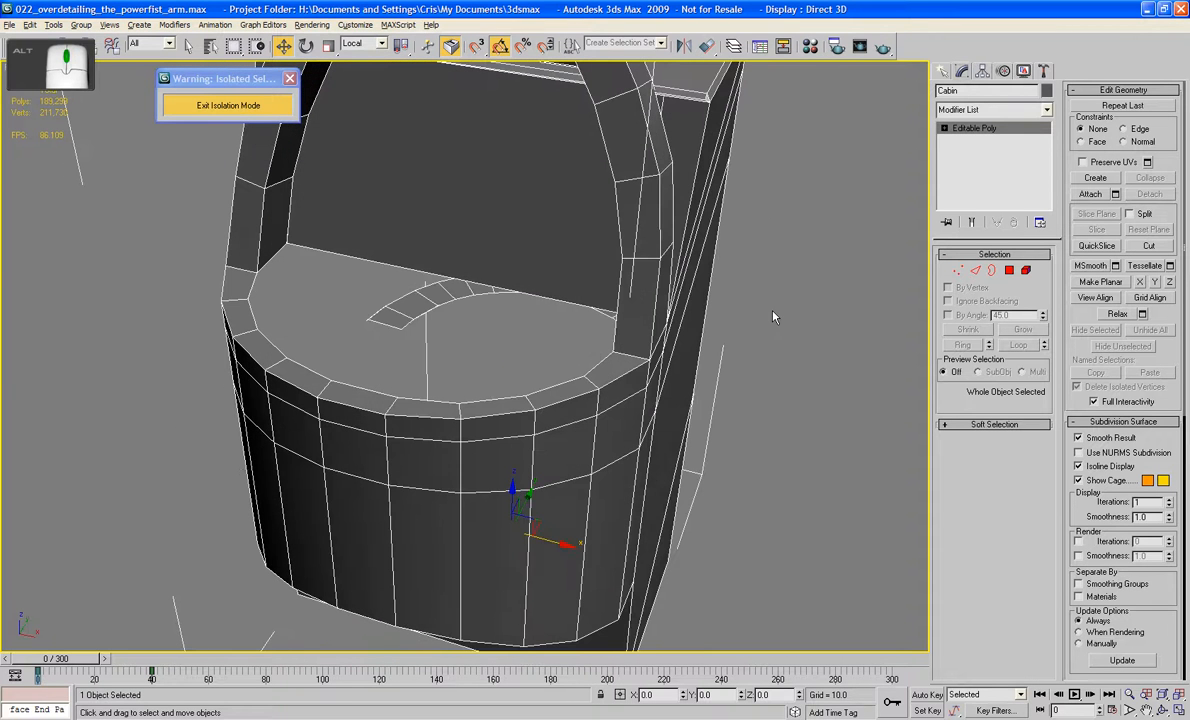
- Connect the ring of upright edges around the lowest section of both arch legs with 1 segment and slide 0
left_click(976, 271)
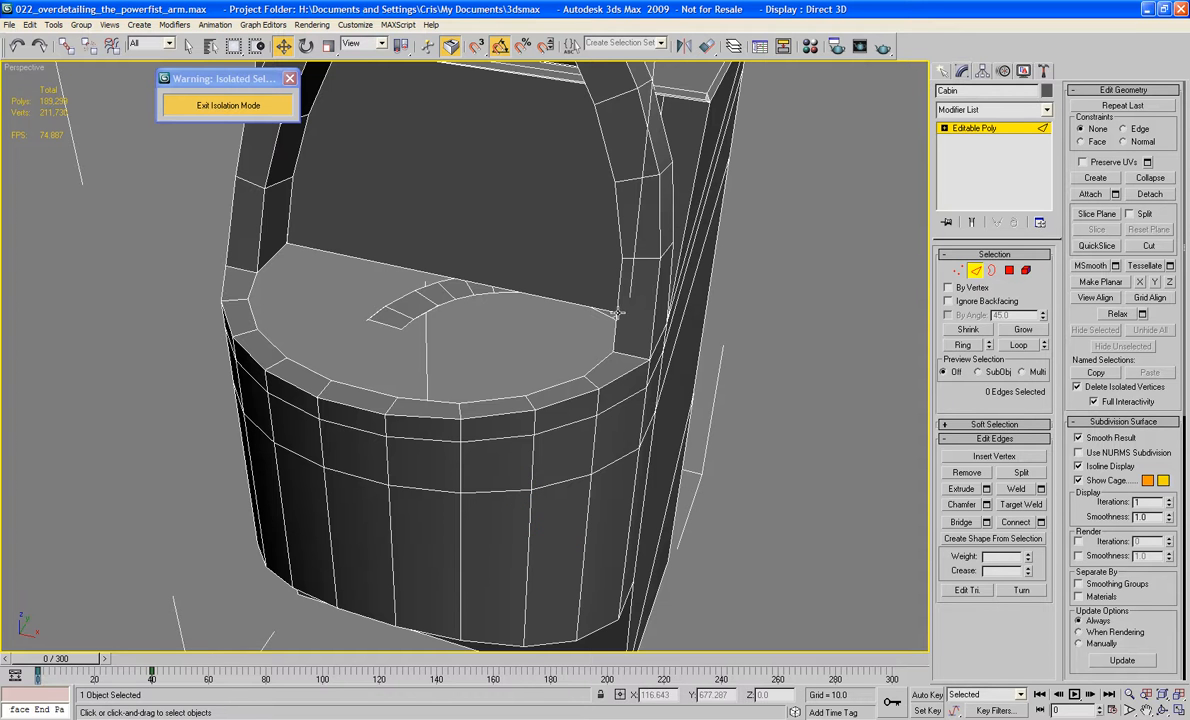
left_click(616, 313)
left_click(259, 228, "ctrl")
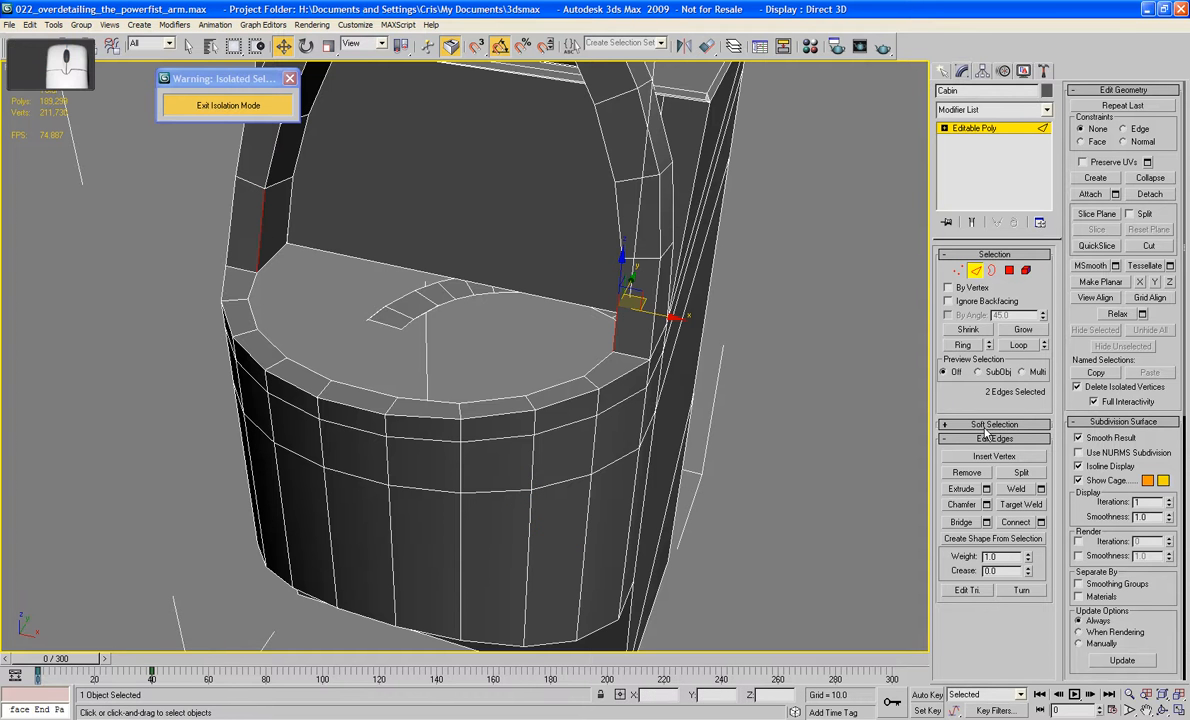
left_click(976, 344)
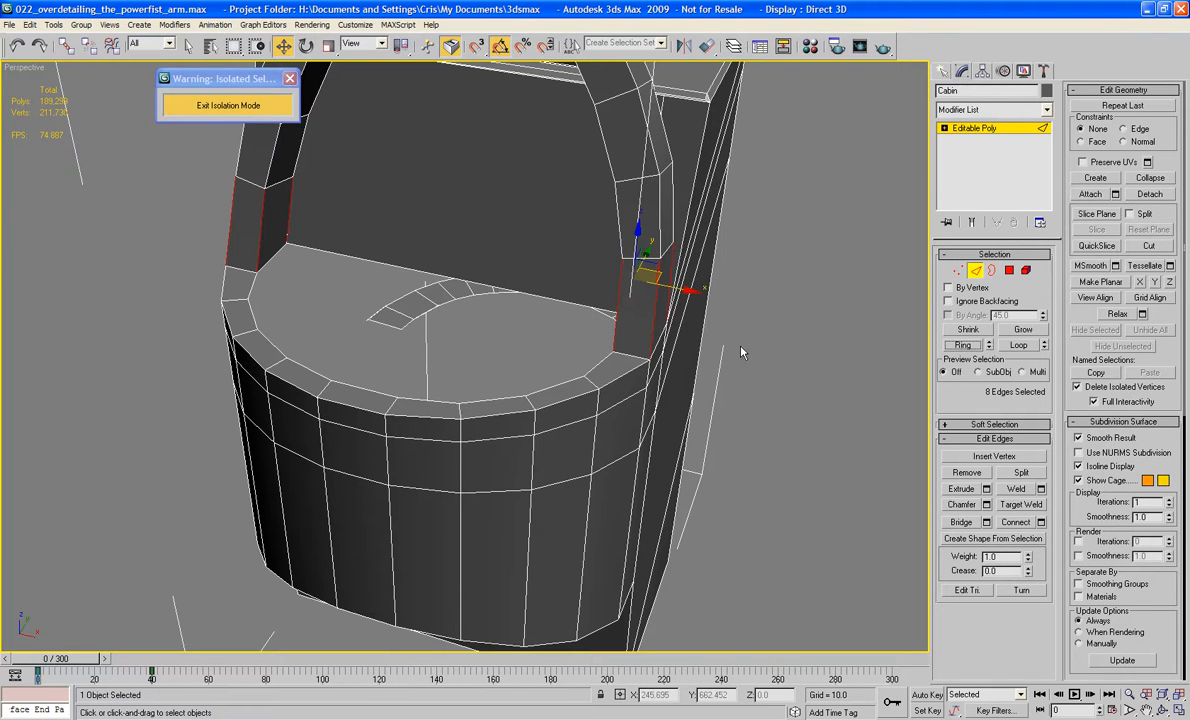
middle_click_drag(741, 348, 685, 338, "alt")
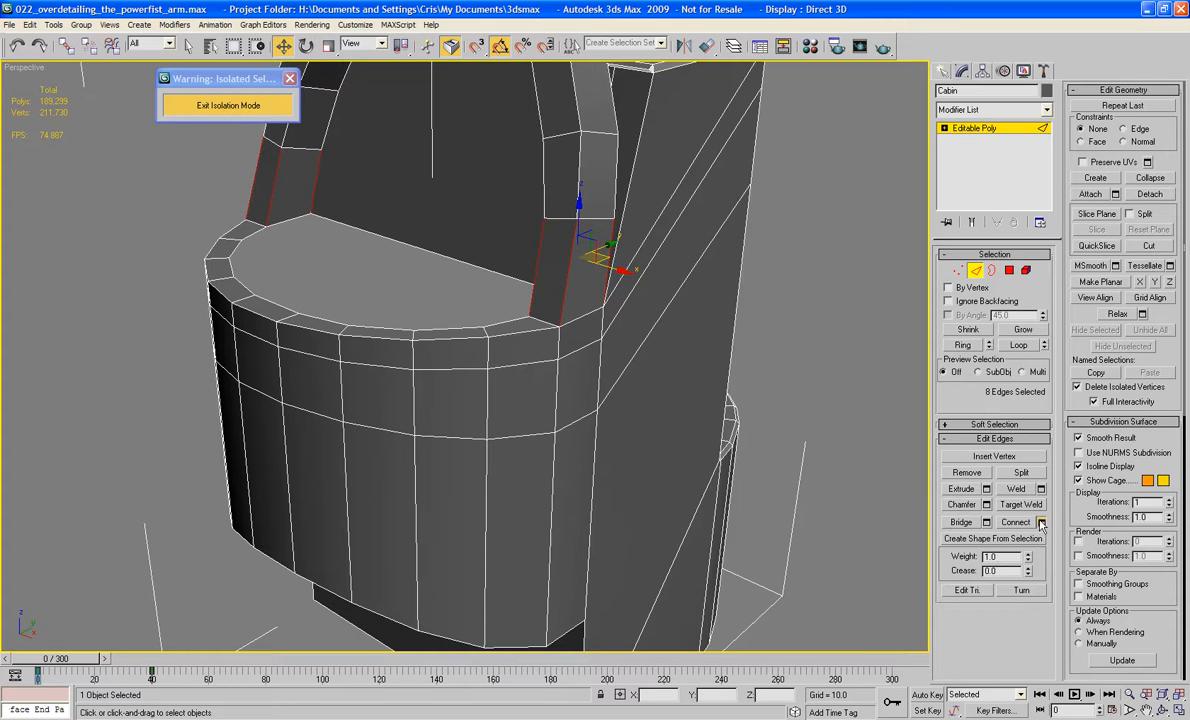
left_click(1040, 522)
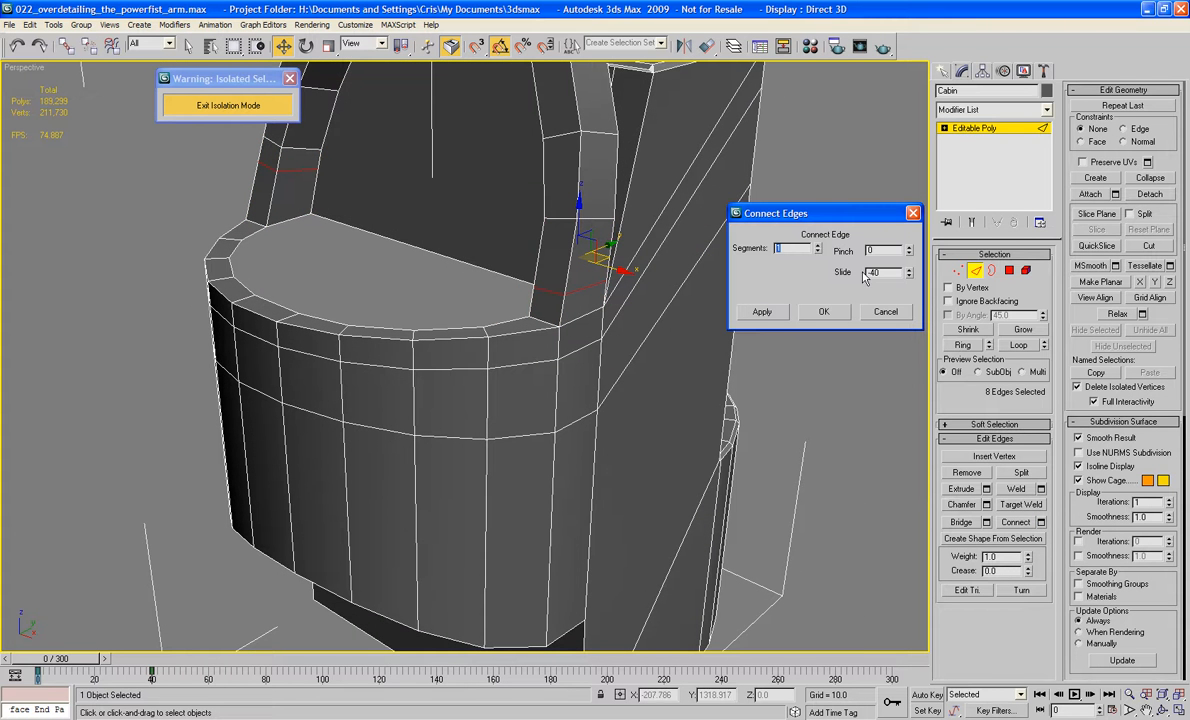
left_click_drag(909, 274, 910, 216)
type("0")
left_click(821, 312)
left_click(806, 308)
mouse_move(533, 307)
middle_mouse_down("alt")
mouse_move(573, 312)
mouse_move(540, 316)
middle_mouse_up("alt")
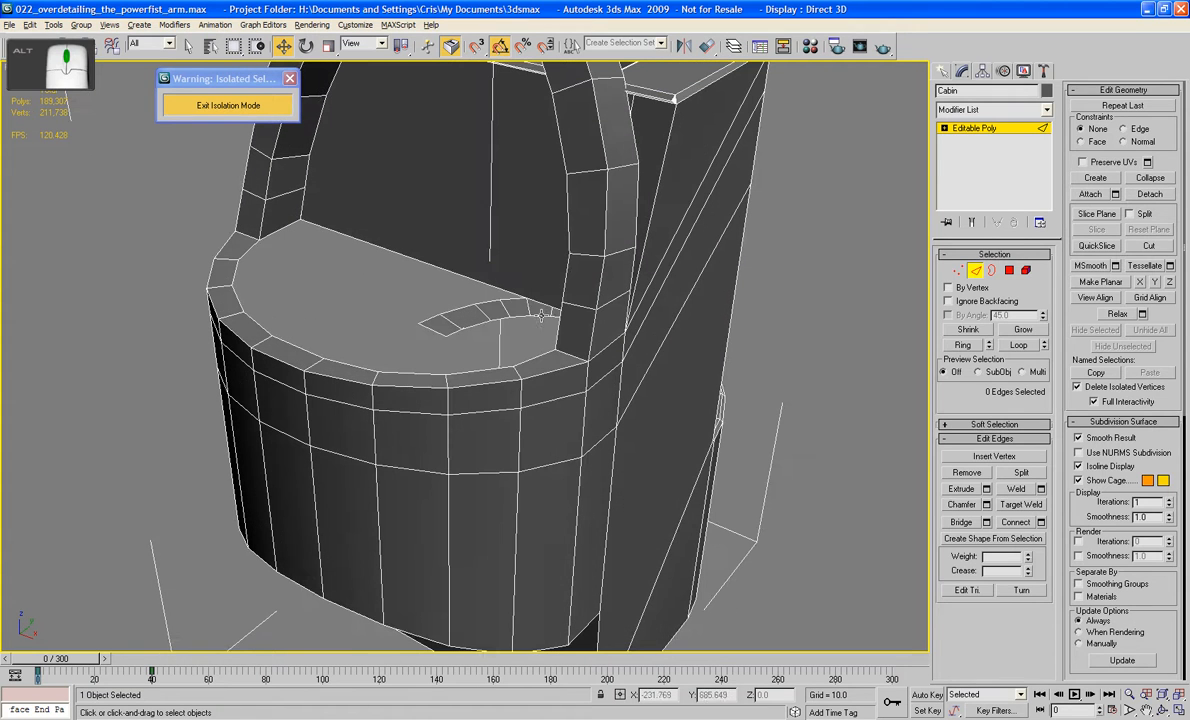
left_click(1009, 270)
left_click(540, 362)
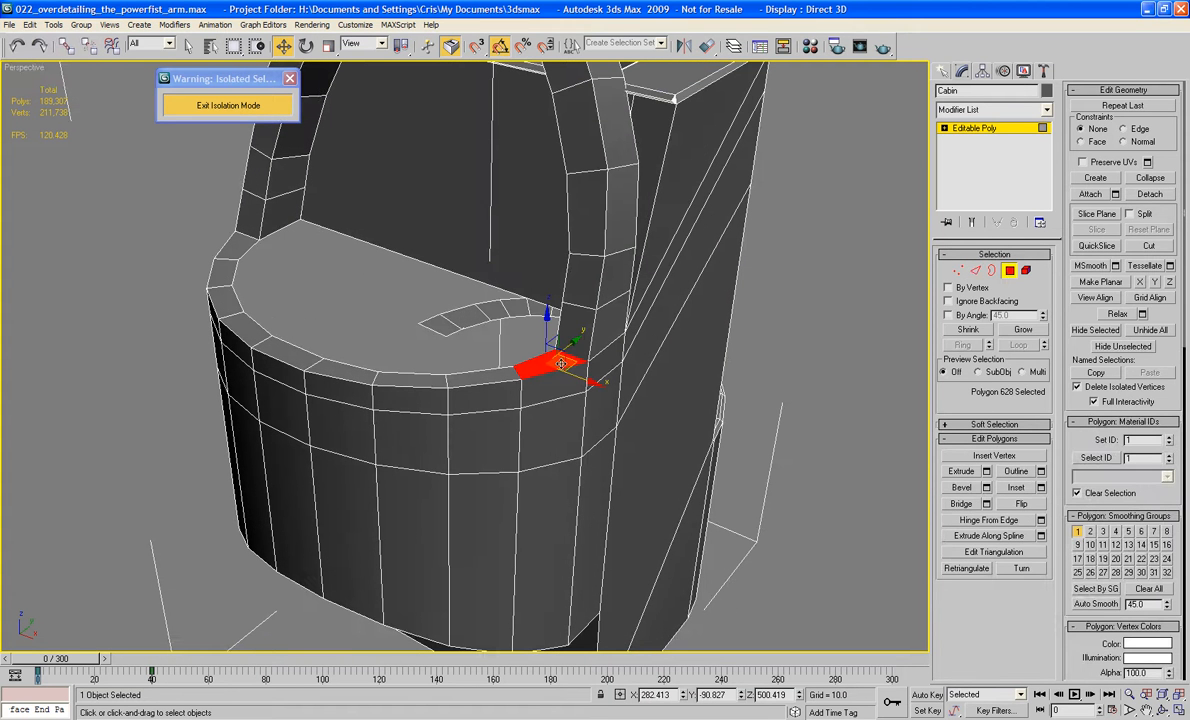
left_click(482, 377, "ctrl")
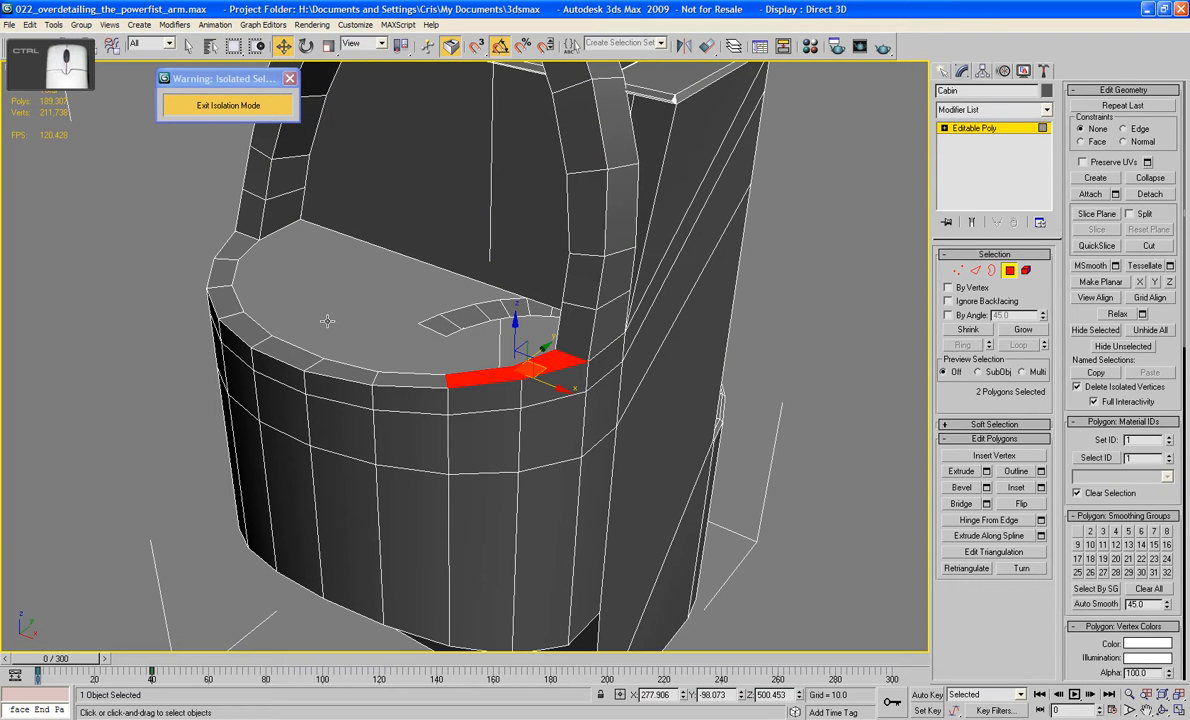
left_click(238, 246, "ctrl")
left_click(229, 268, "ctrl")
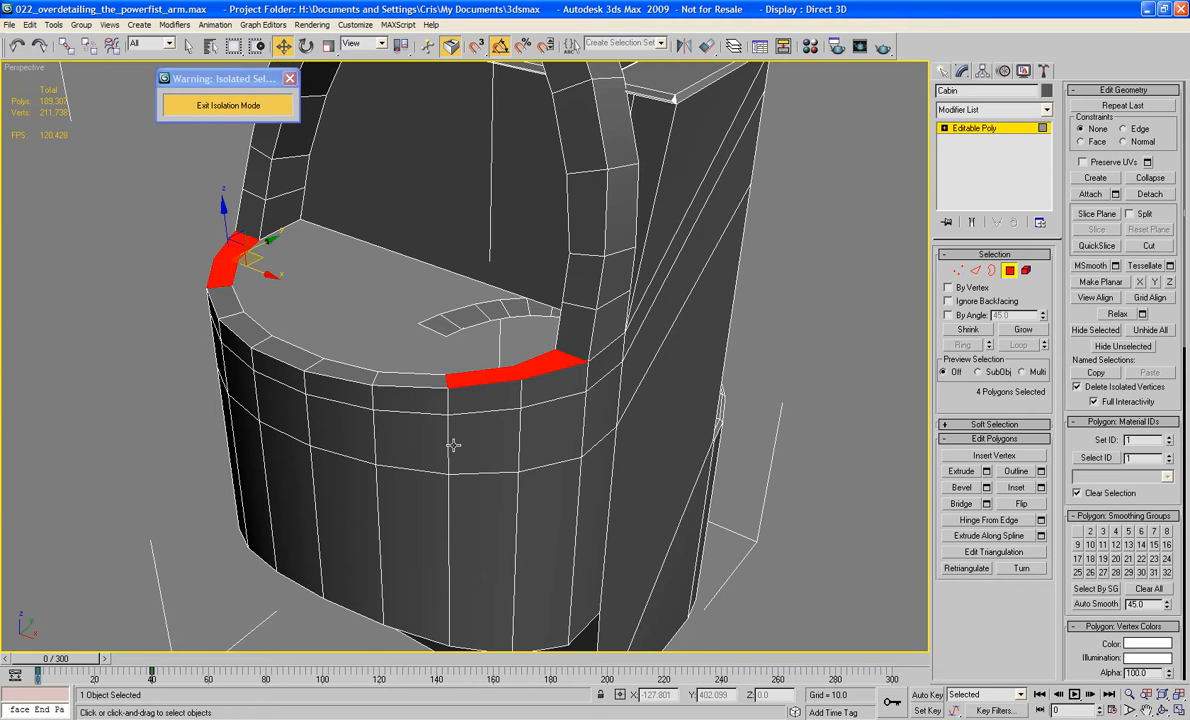
middle_click_drag(454, 445, 425, 460)
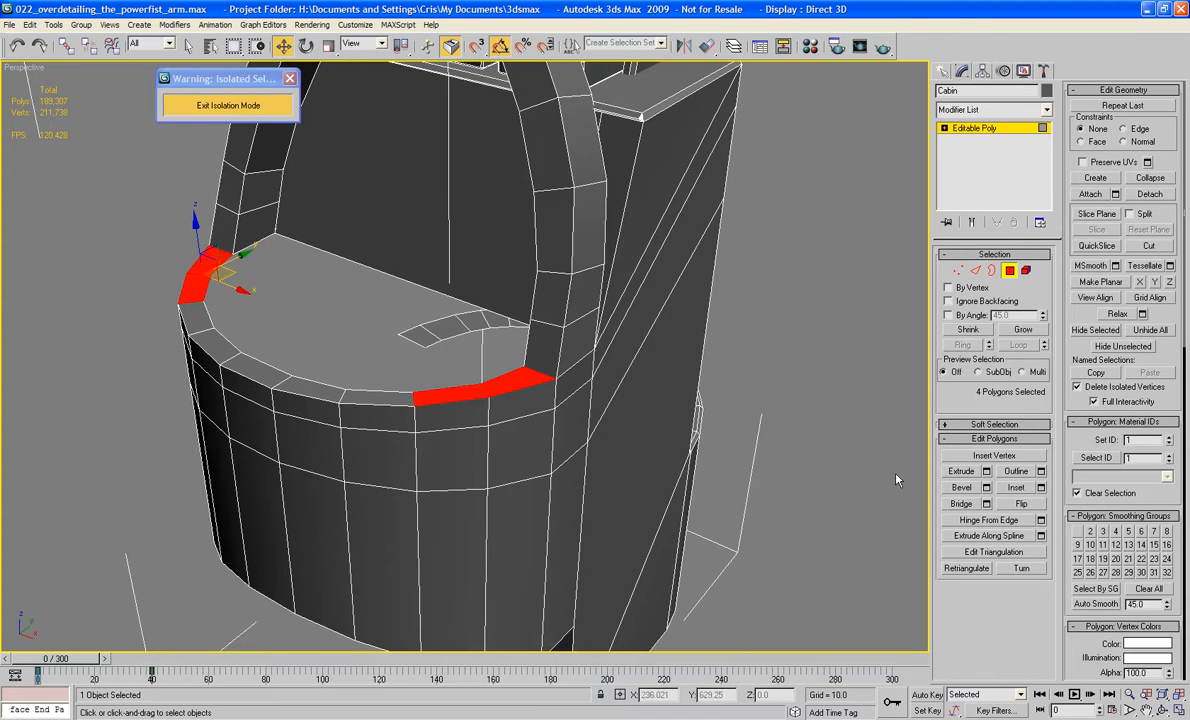
- Extrude the two top rim polygons beside each arch leg upward into raised blocks, saving the scene before extruding
left_click(503, 384)
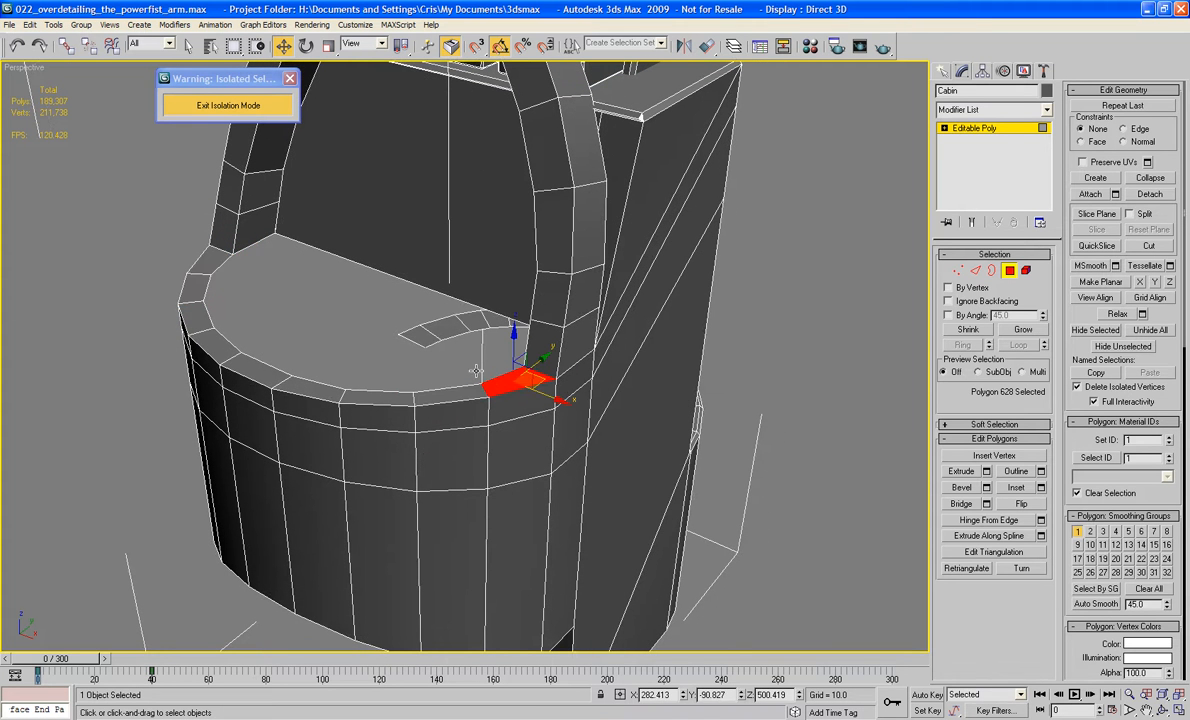
left_click(205, 250, "ctrl")
middle_click_drag(205, 250, 340, 343, "alt")
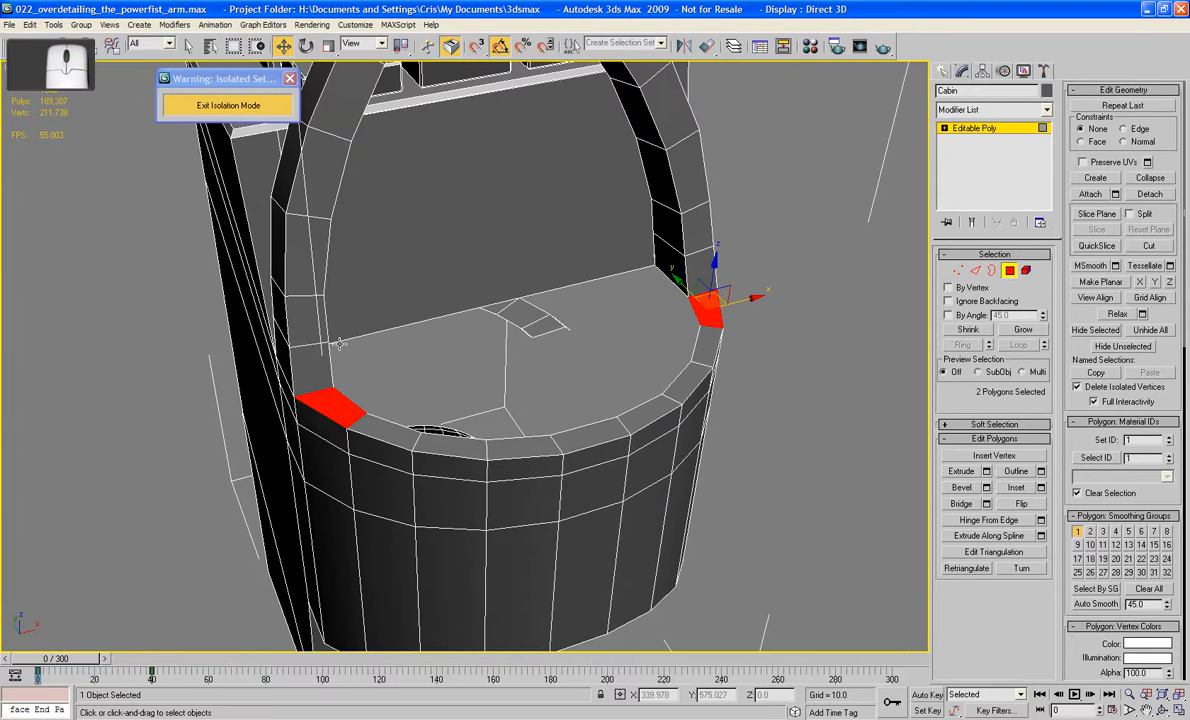
left_click(382, 428, "ctrl")
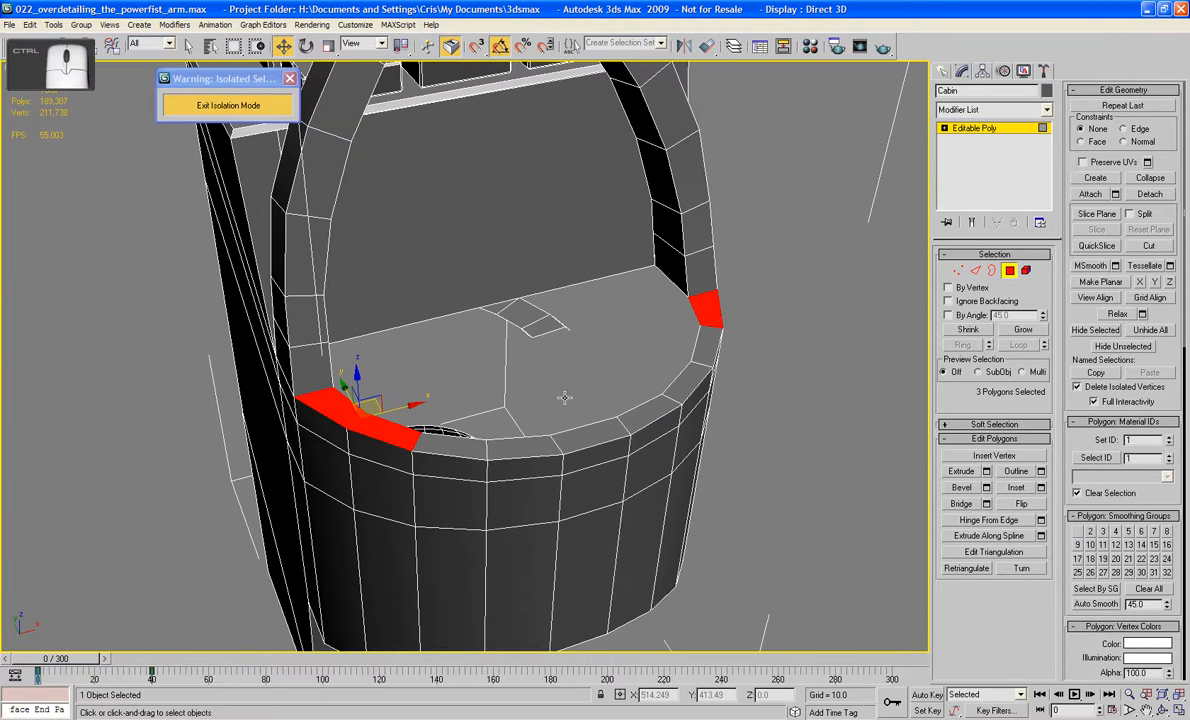
key("ctrl+s")
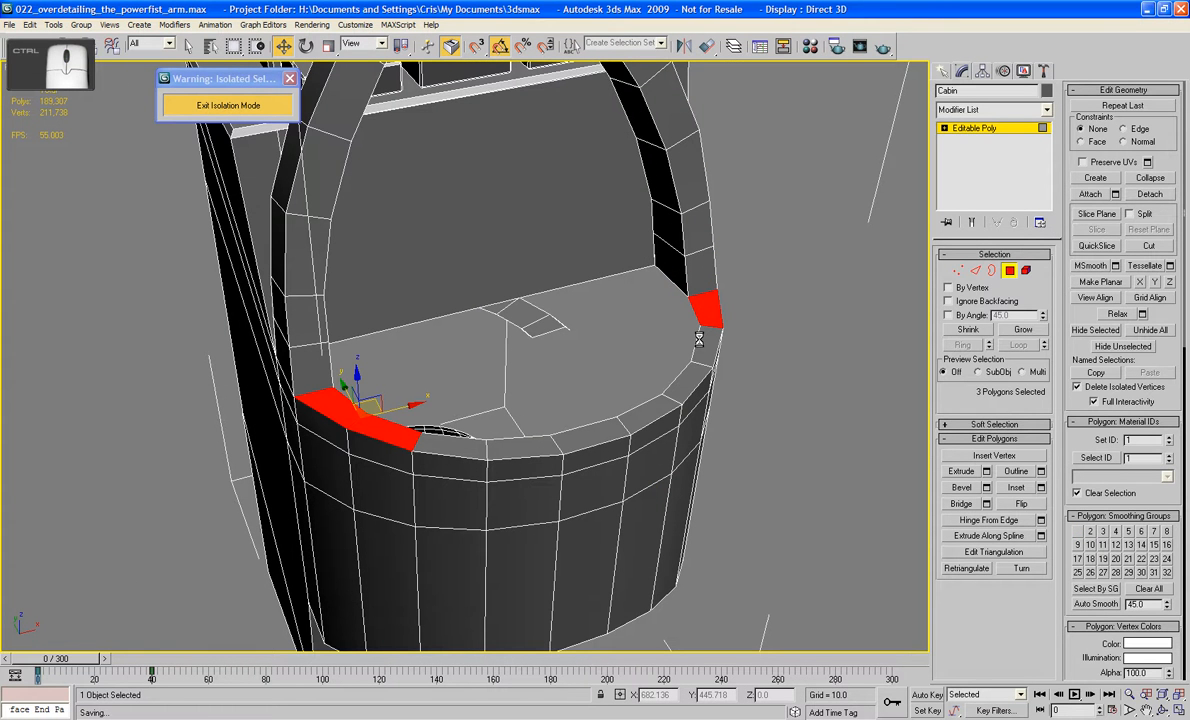
middle_click_drag(760, 330, 651, 323, "alt")
left_click(497, 414, "ctrl")
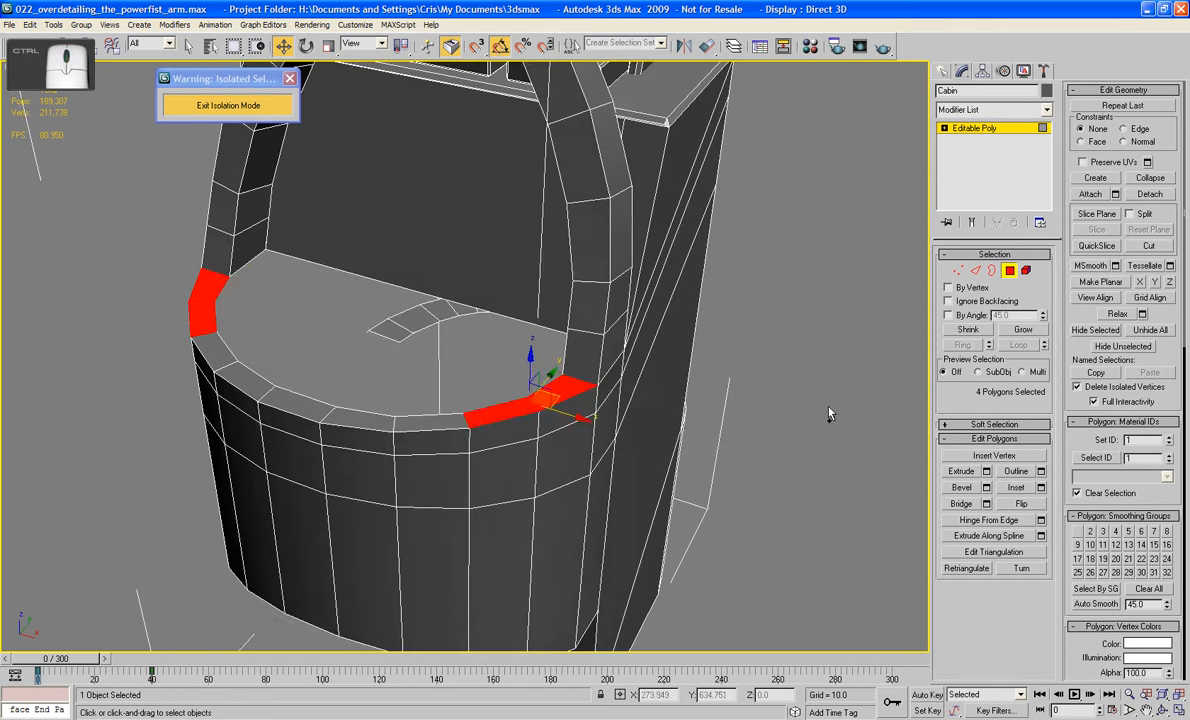
left_click(962, 474)
left_click_drag(550, 402, 533, 322)
key("w")
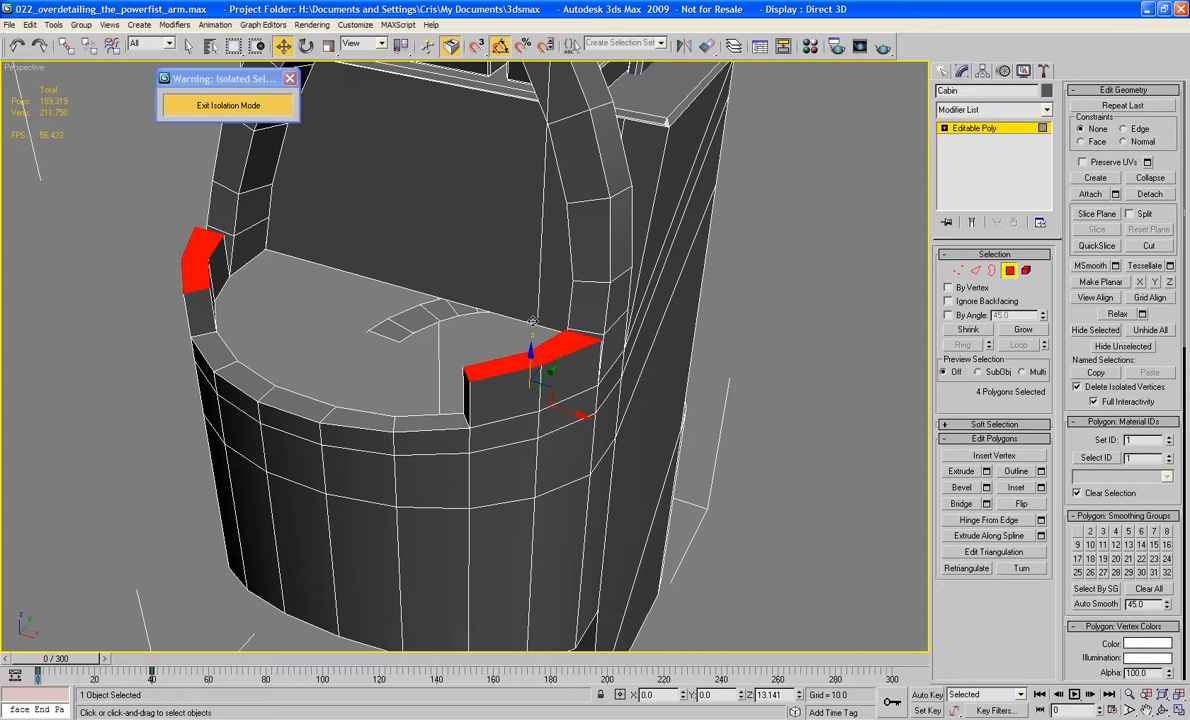
- Delete the two facing polygons in the gap between the raised block and the arch leg on the cabin's right side
middle_click_drag(533, 322, 585, 319, "alt")
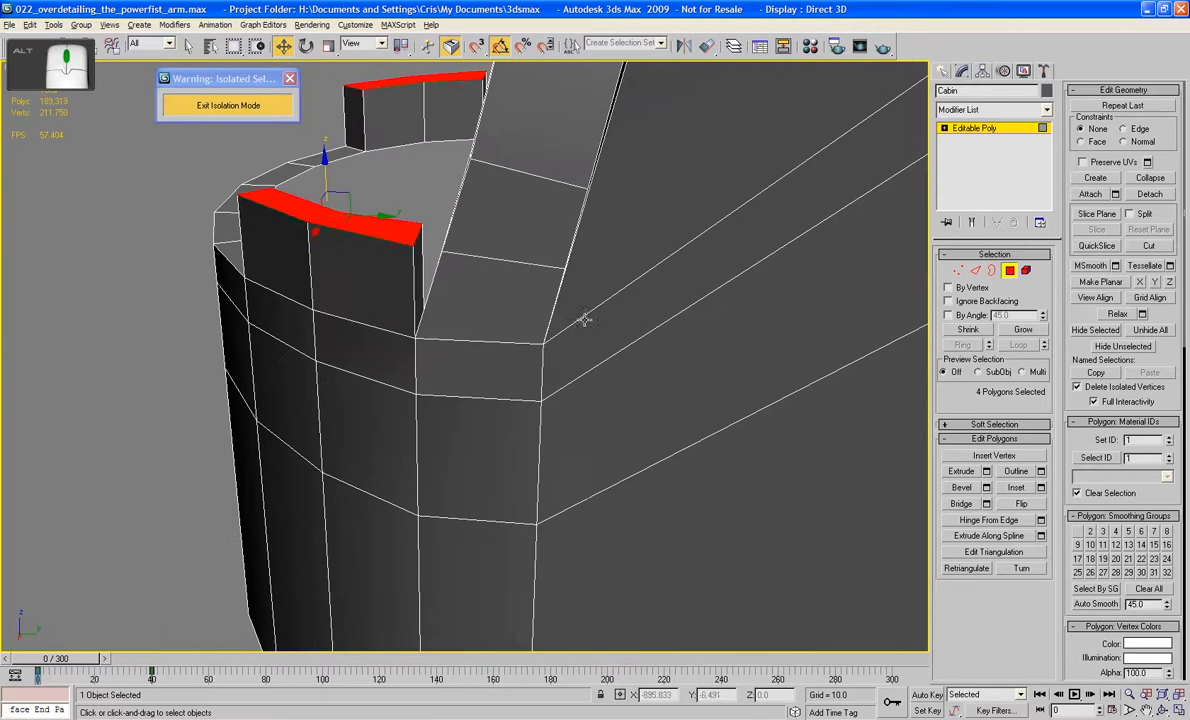
left_click(414, 288)
middle_click_drag(414, 288, 540, 270, "alt")
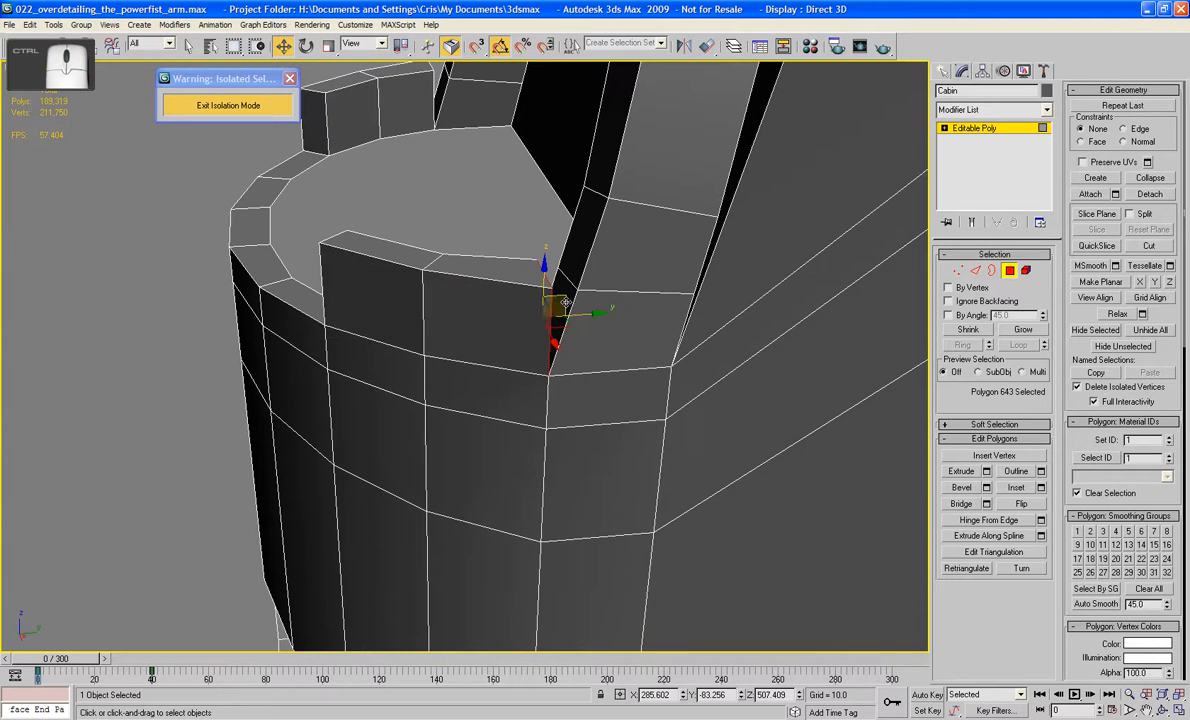
left_click(565, 302, "ctrl")
key("Delete")
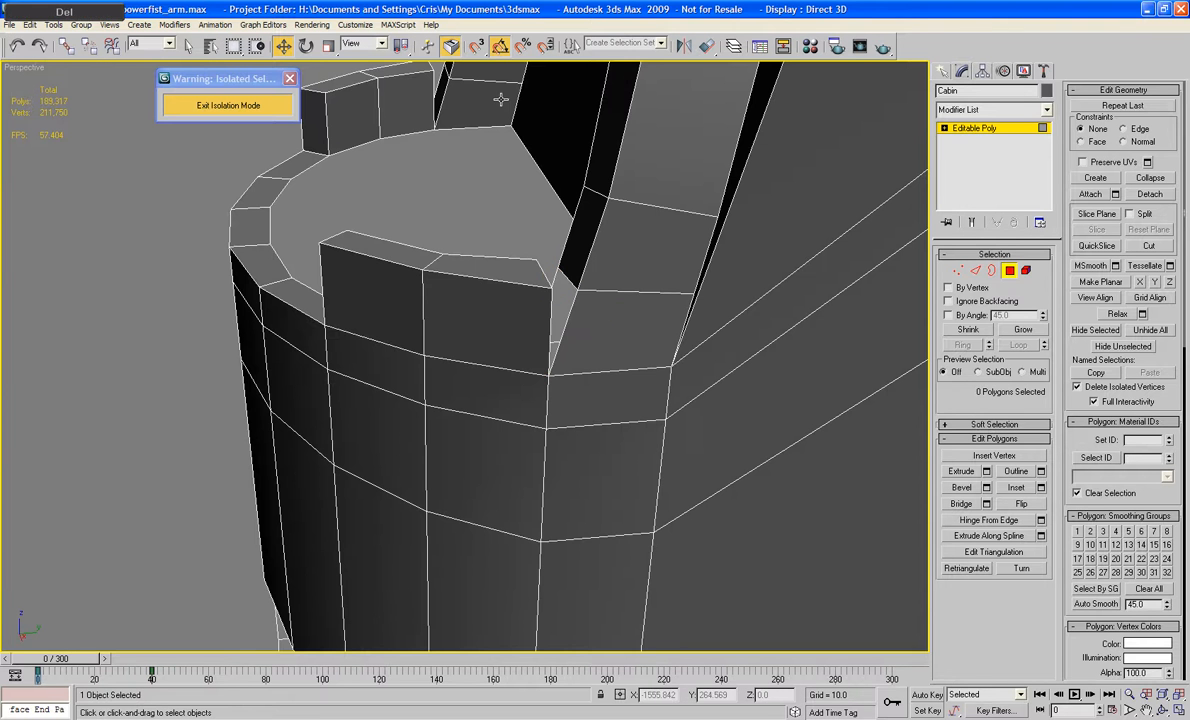
- Delete the matching pair of facing polygons between the raised block and the arch leg on the cabin's left side
middle_click_drag(344, 206, 430, 329, "alt")
left_click(498, 333)
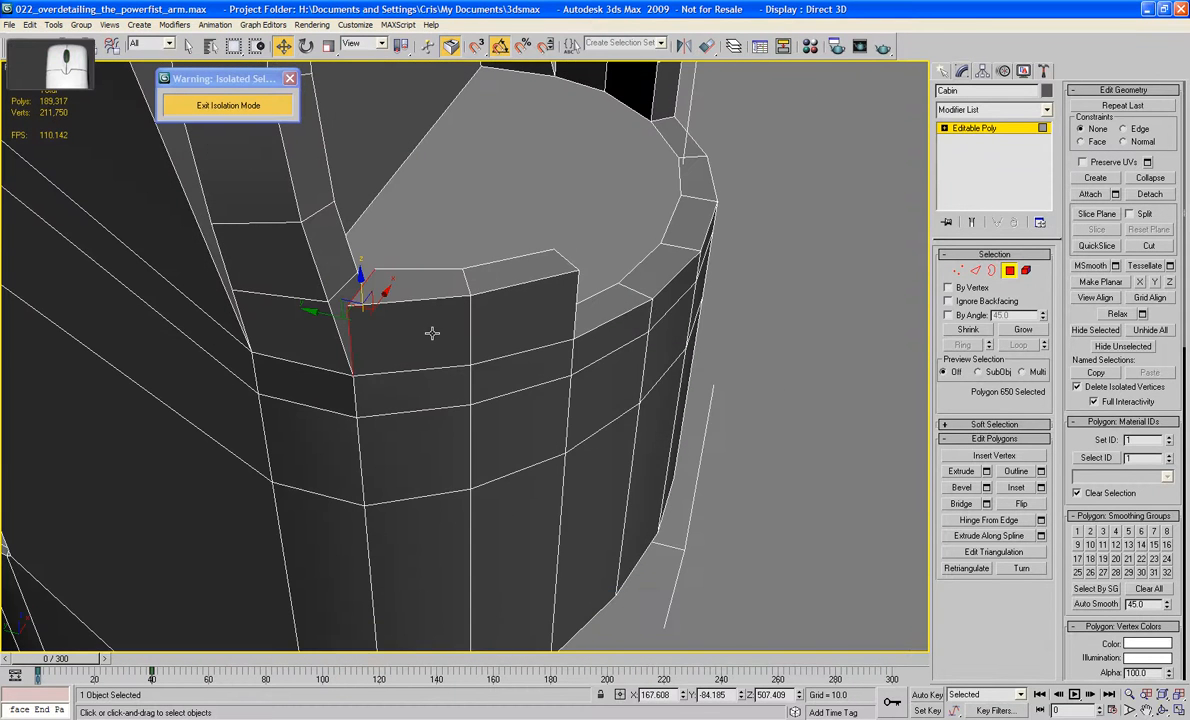
left_click(342, 311, "ctrl")
key("Delete")
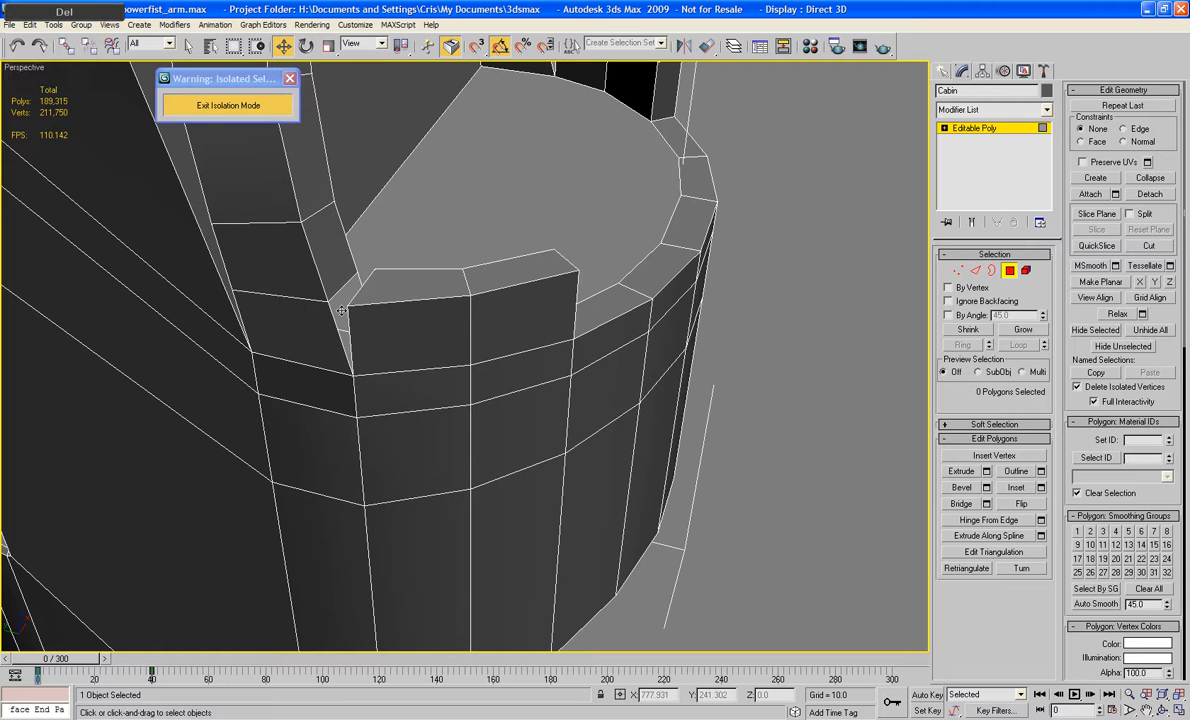
- Target-weld the right block's inner and outer top corners to the adjacent vertices of the arch leg
middle_click_drag(695, 294, 623, 374, "alt")
scroll(623, 374, "up", 3)
key("1")
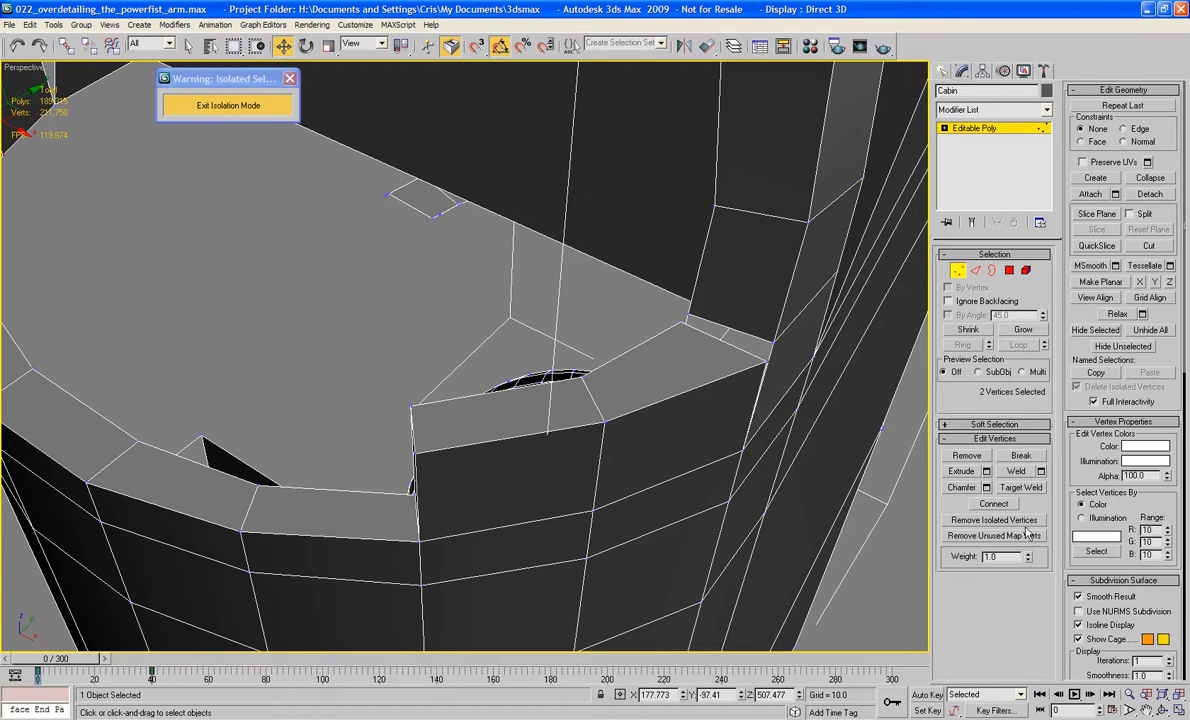
left_click(1024, 488)
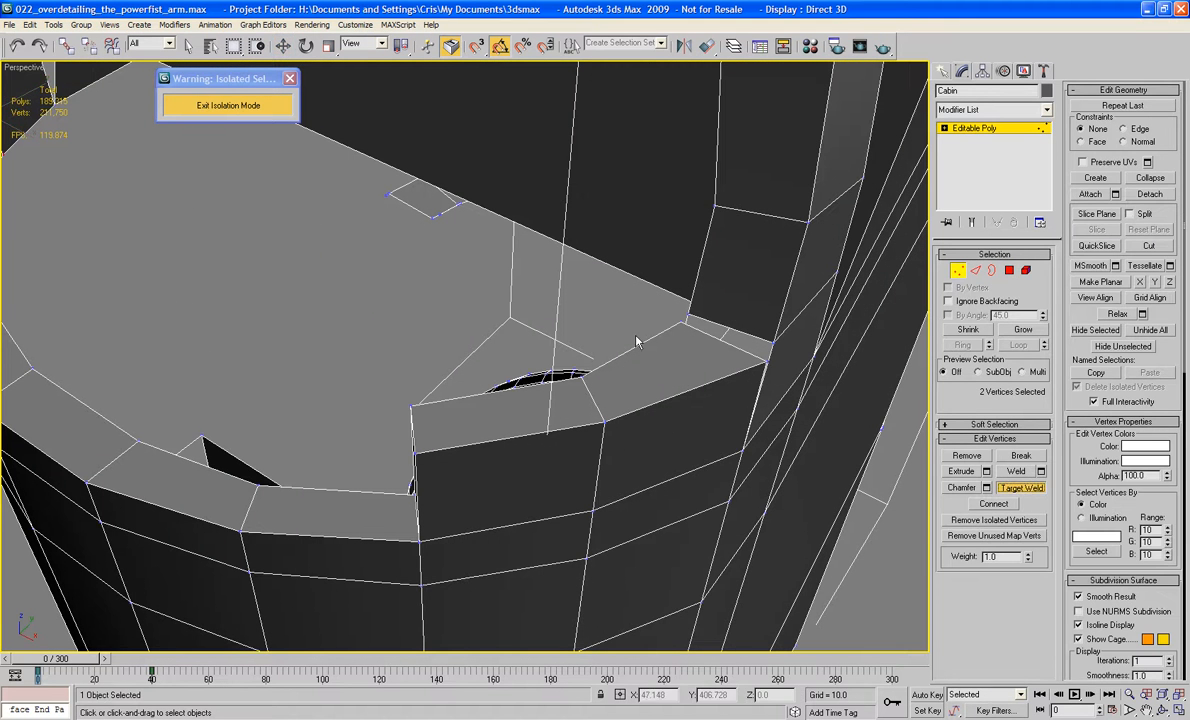
left_click(687, 318)
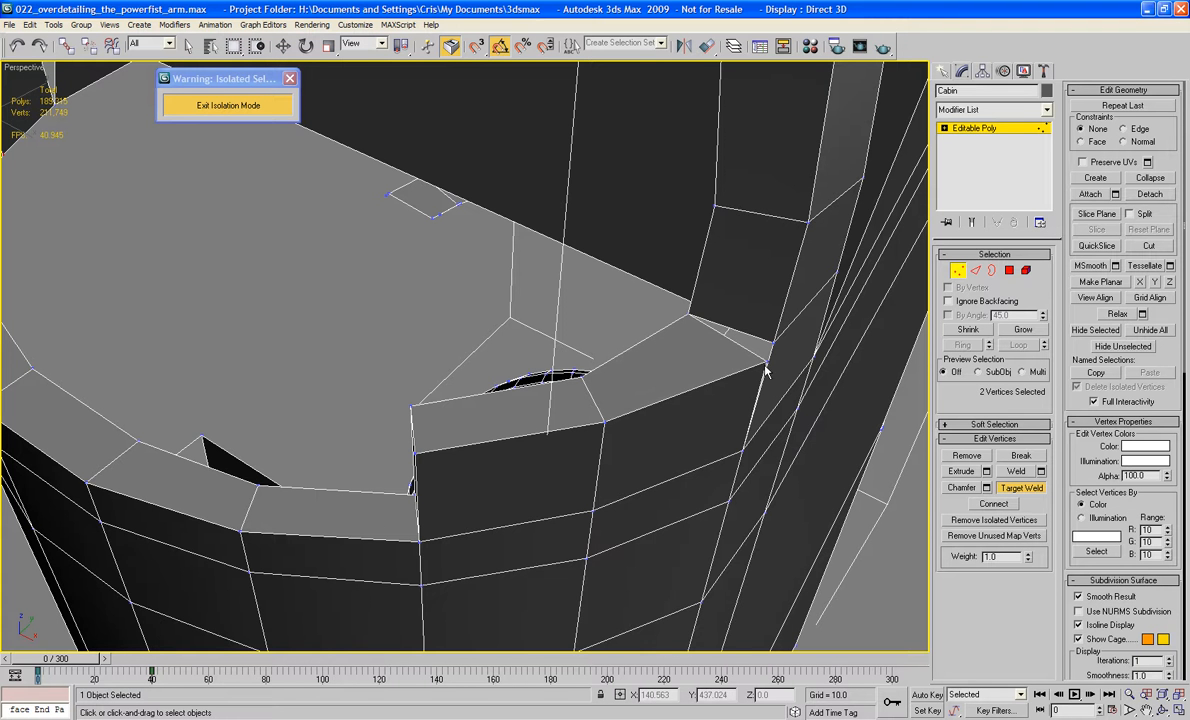
- Target-weld the left block's outer and inner top corners to the neighbouring arch leg vertices
middle_click_drag(773, 343, 416, 322, "alt")
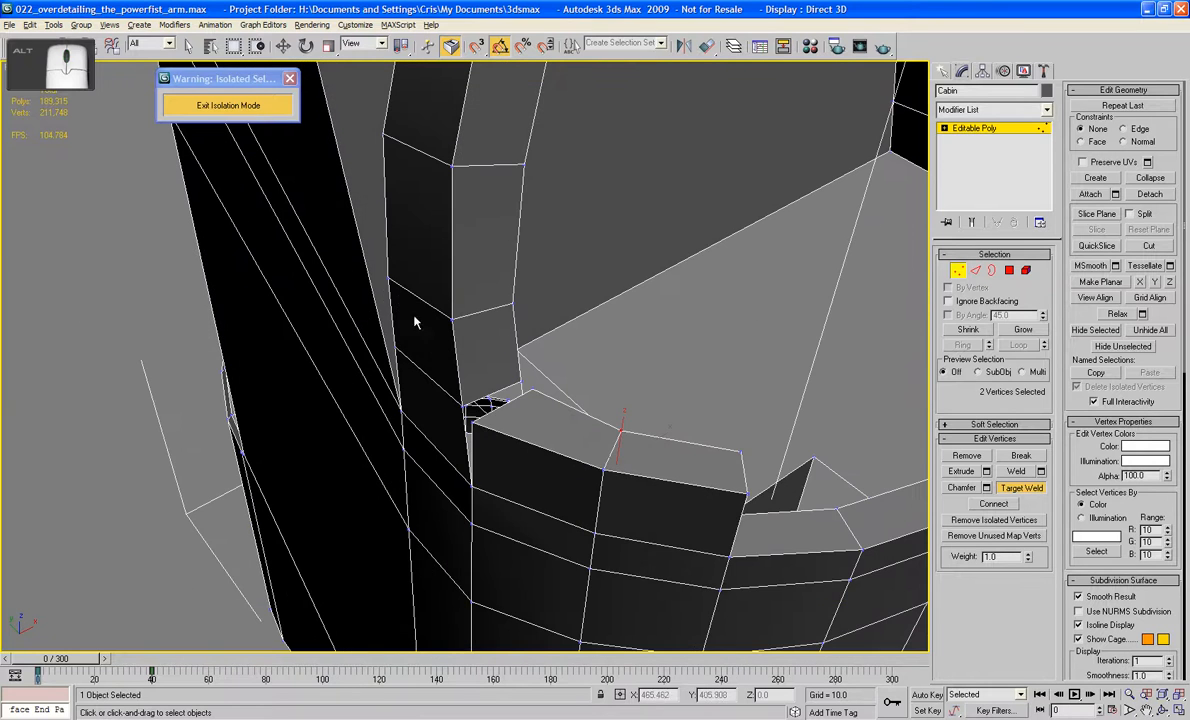
scroll(481, 425, "up", 2)
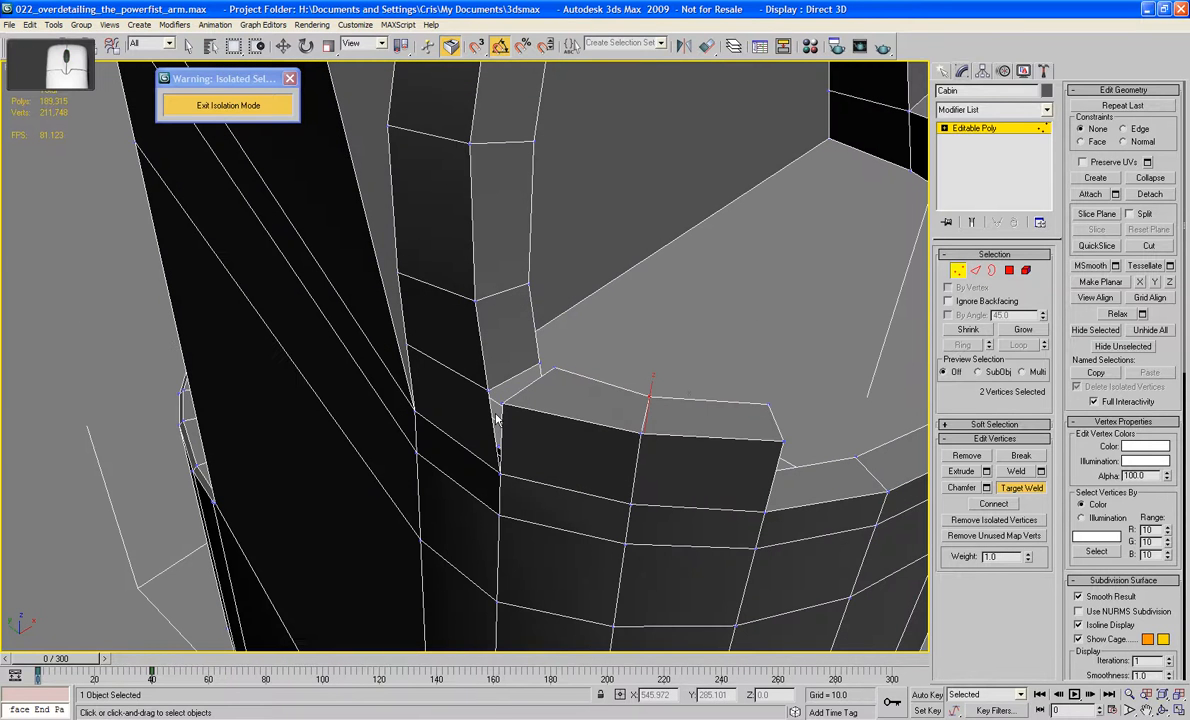
left_click(502, 402)
left_click(489, 387)
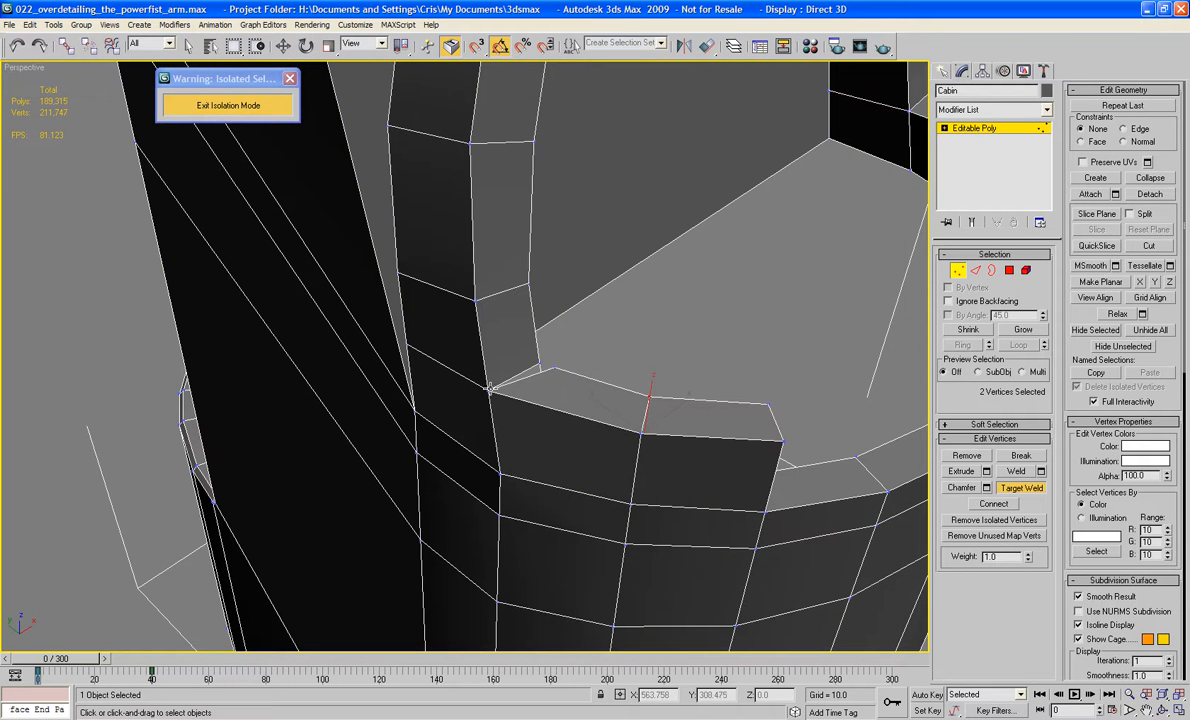
left_click(540, 361)
middle_click_drag(719, 399, 672, 371, "alt")
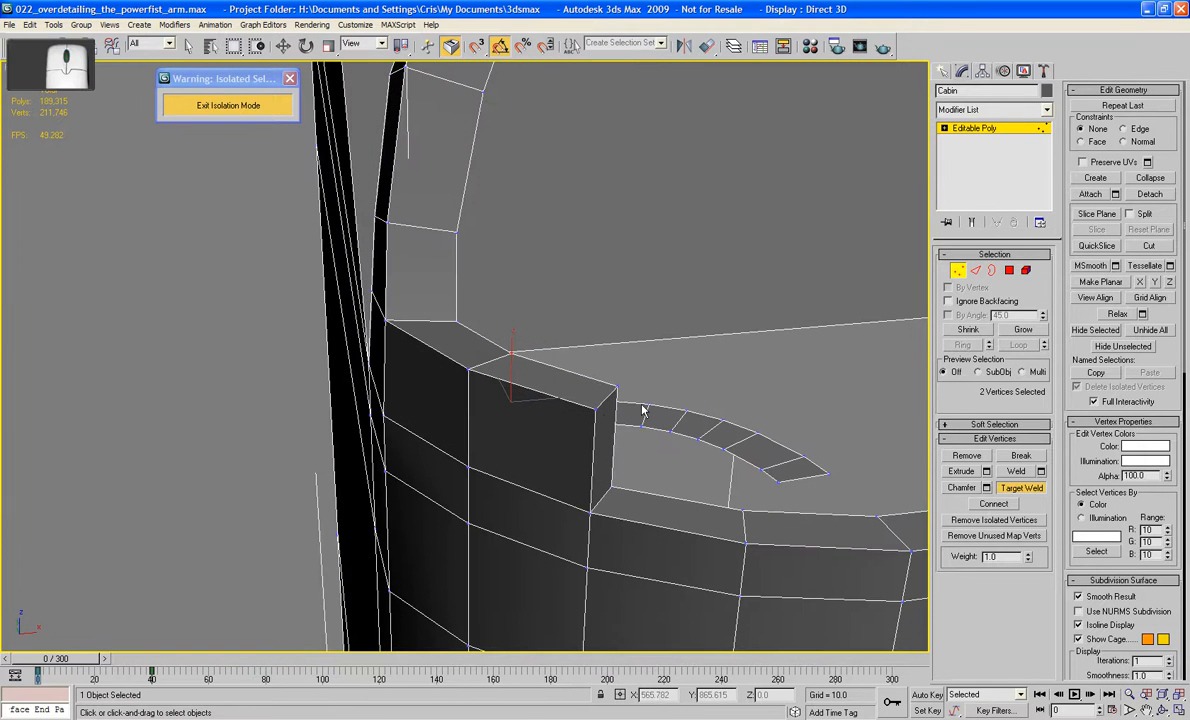
- Target-weld the front top corners of both raised blocks down onto the rim vertices below them, forming slopes
left_click(599, 414)
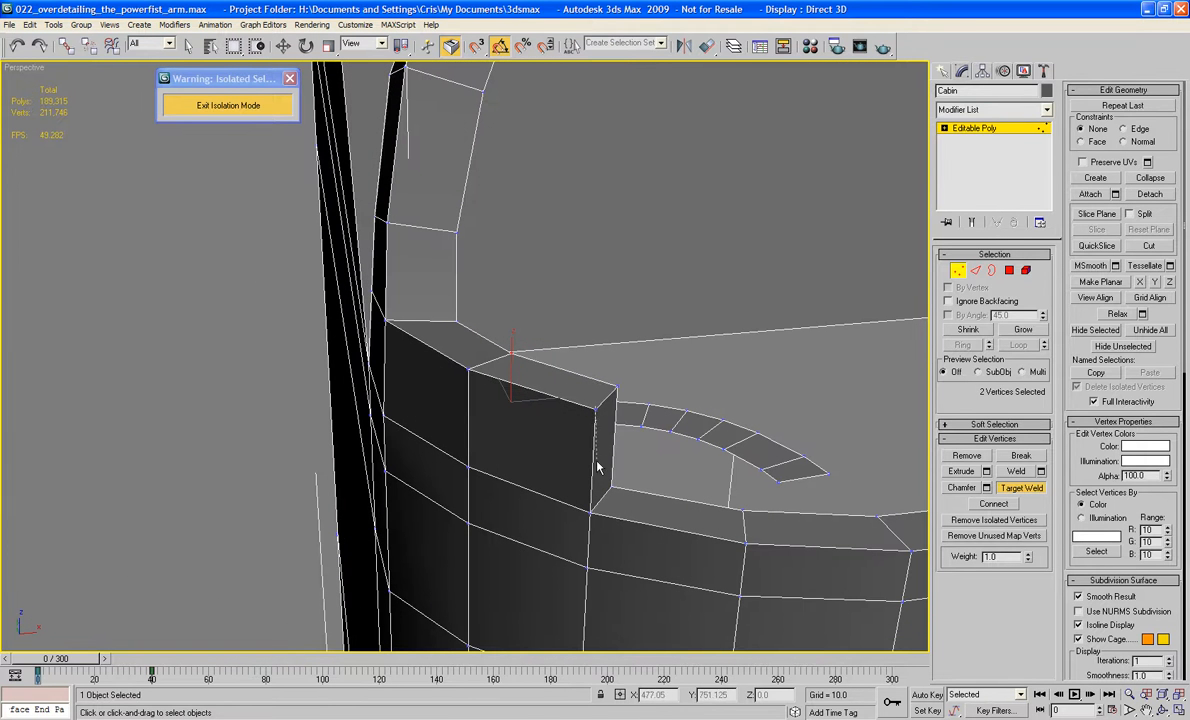
left_click(590, 516)
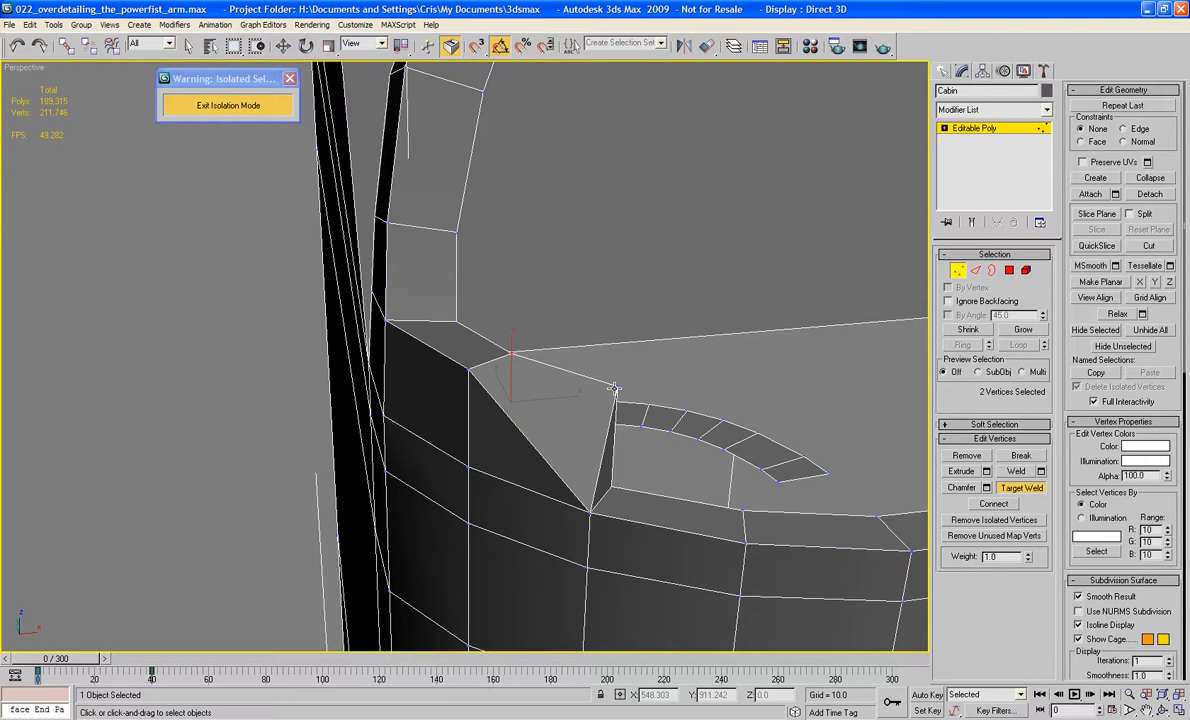
middle_click_drag(610, 487, 790, 418, "alt")
middle_click_drag(754, 421, 777, 447, "alt")
scroll(777, 447, "up", 2)
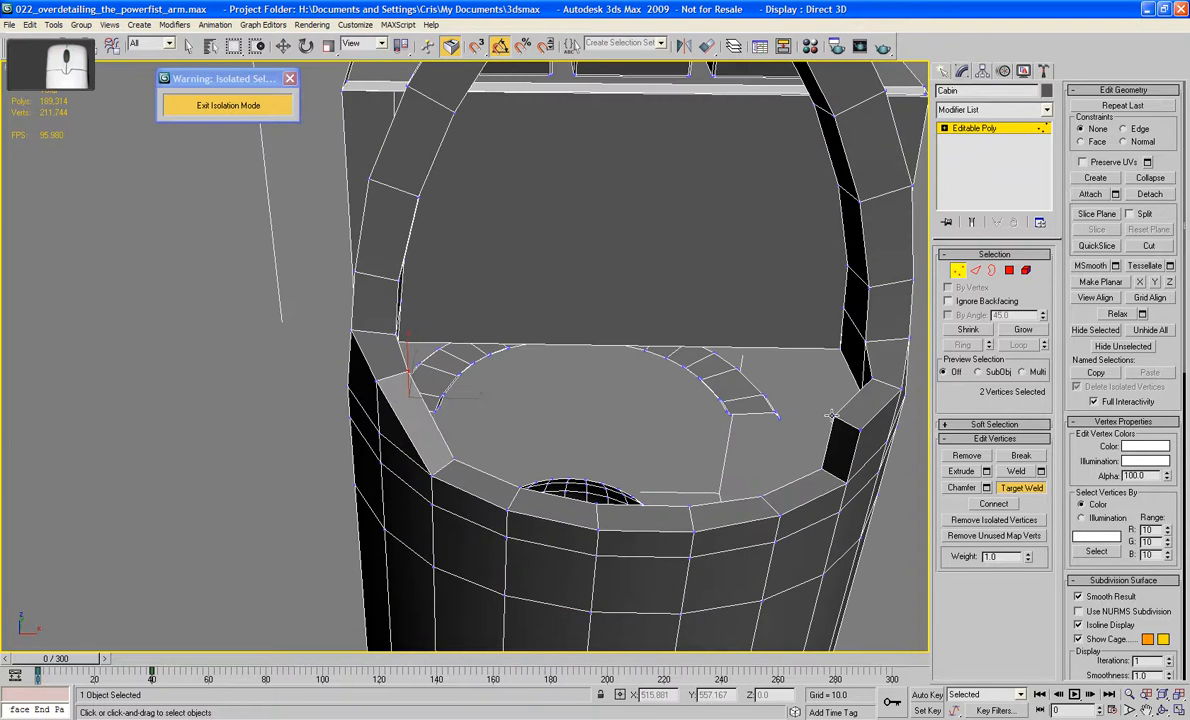
left_click(823, 466)
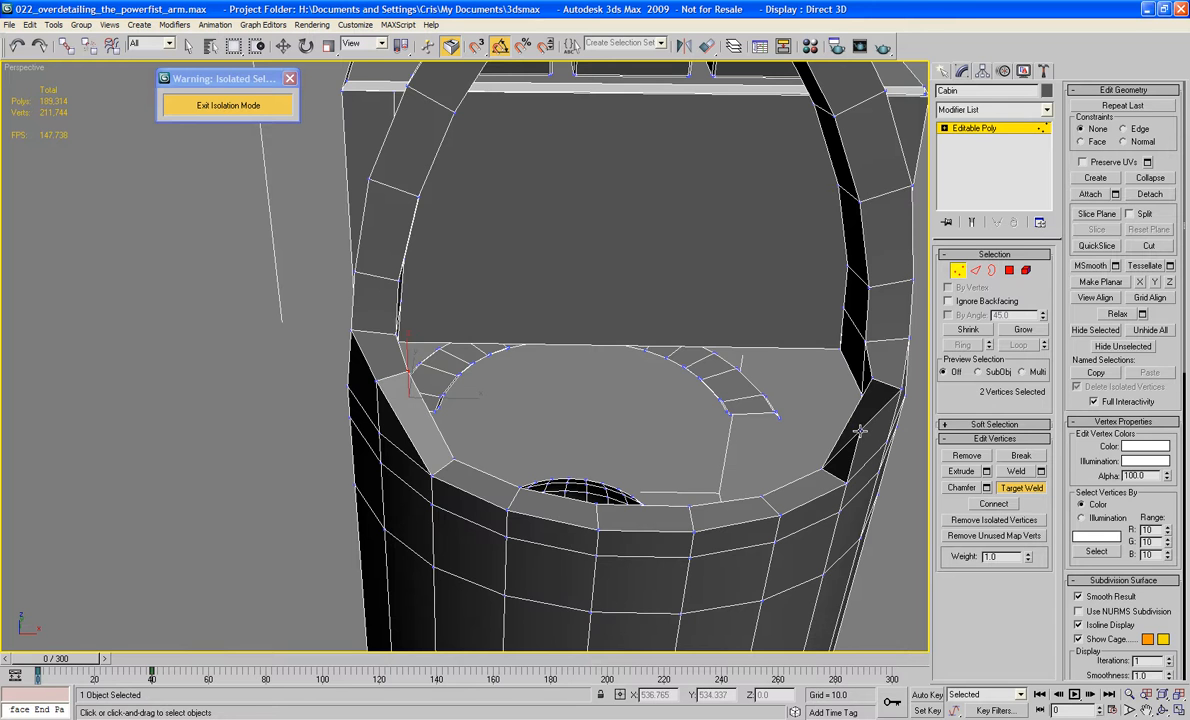
middle_click_drag(826, 441, 653, 434, "alt")
- Select the six outer polygons of the right sloped arch base and the thin band directly beneath it
left_click(1009, 270)
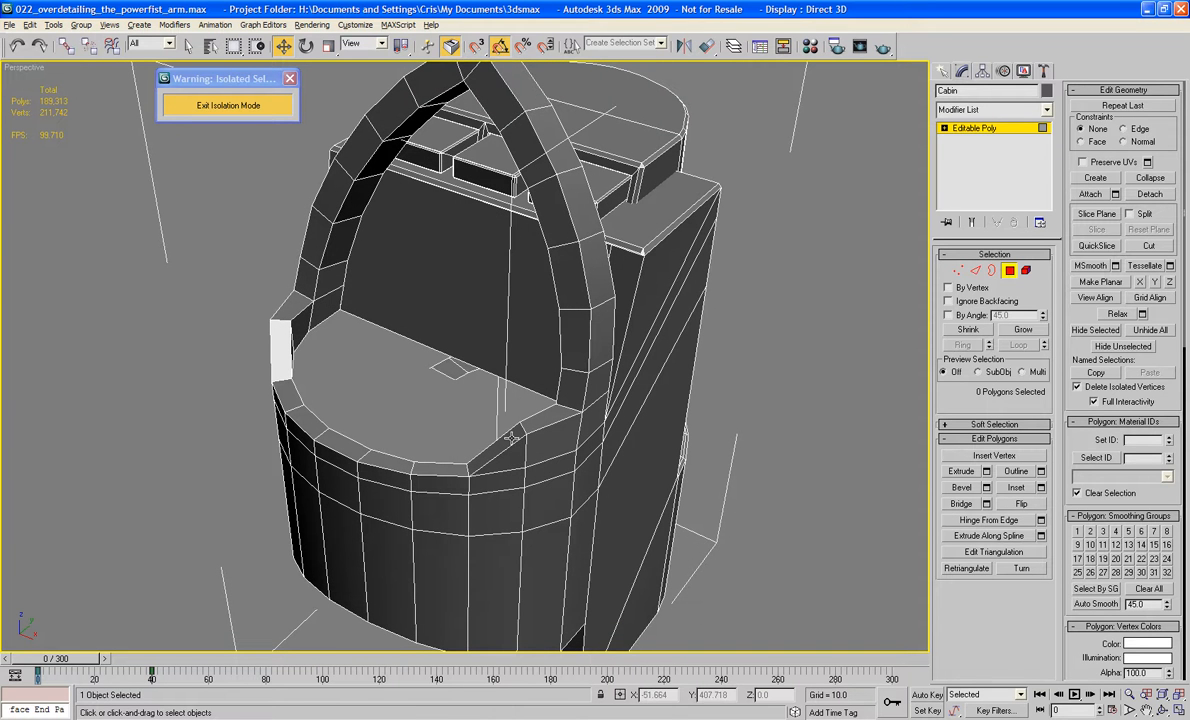
middle_click_drag(511, 438, 510, 561, "alt")
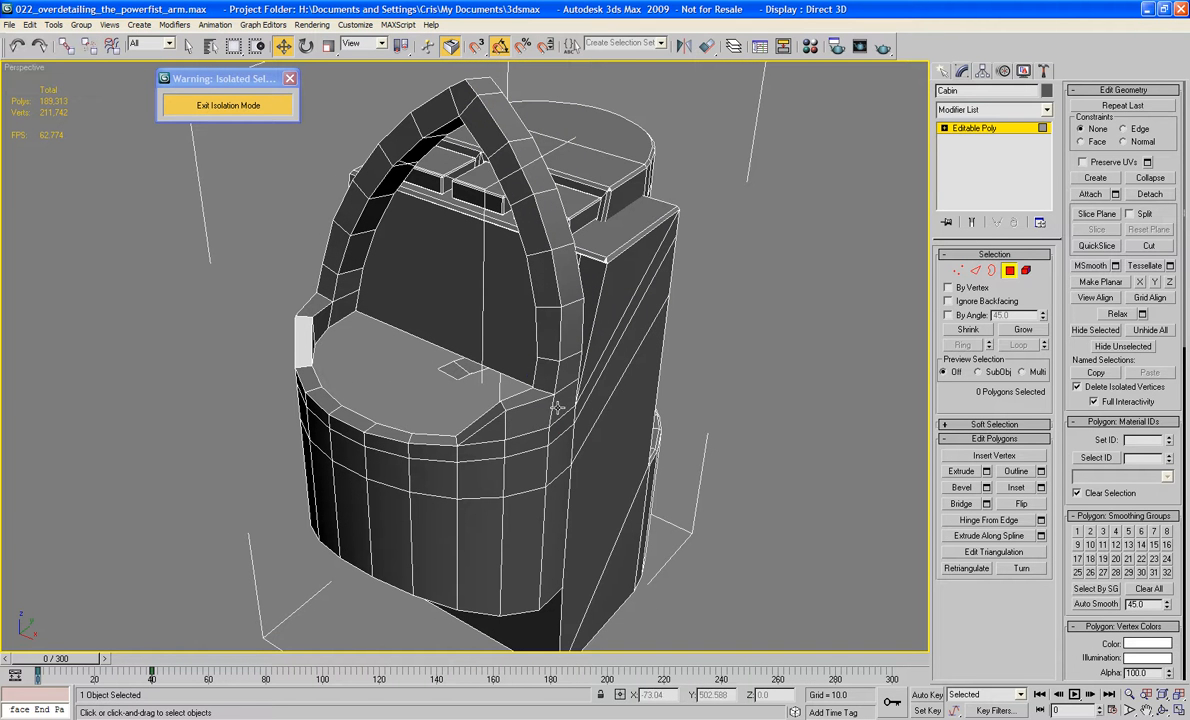
left_click(515, 405)
left_click(500, 420, "ctrl")
left_click(470, 432, "ctrl")
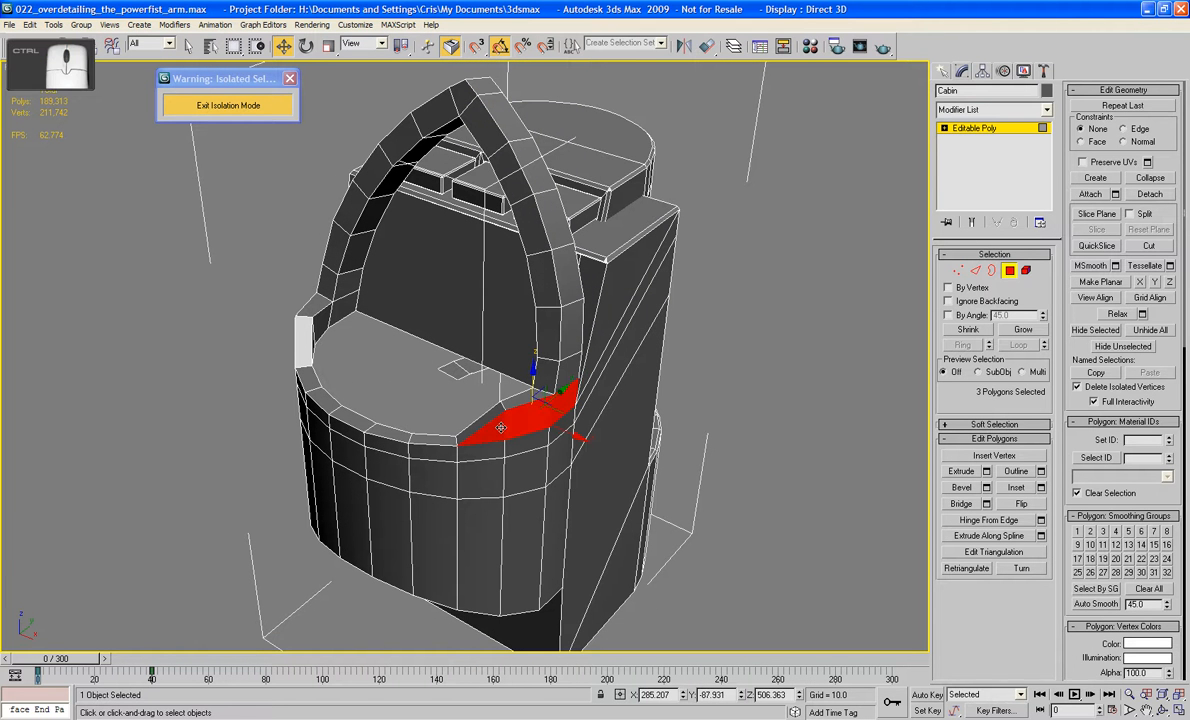
left_click(560, 431, "ctrl")
left_click(530, 445, "ctrl")
left_click(496, 449, "ctrl")
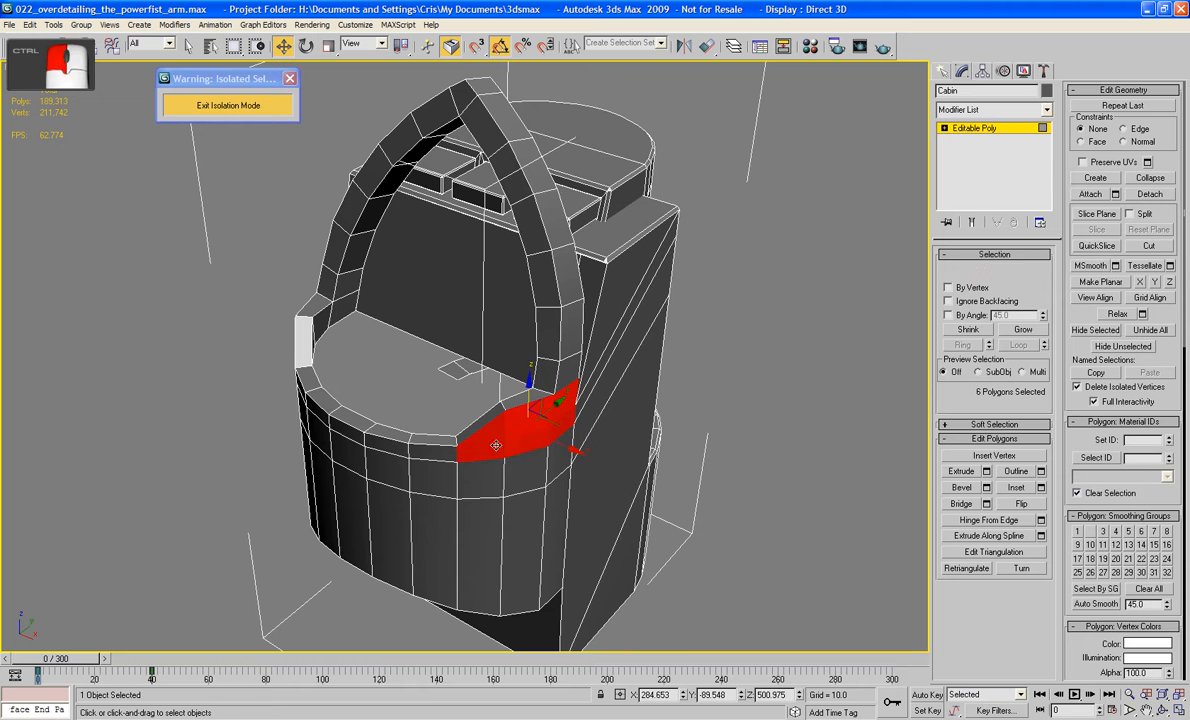
- Add the outer band polygons below the rim to the selection, from the right arch base around to the front's middle
left_click(555, 462, "ctrl")
left_click(533, 467, "ctrl")
left_click(499, 470, "ctrl")
left_click(455, 475, "ctrl")
left_click(441, 456, "ctrl")
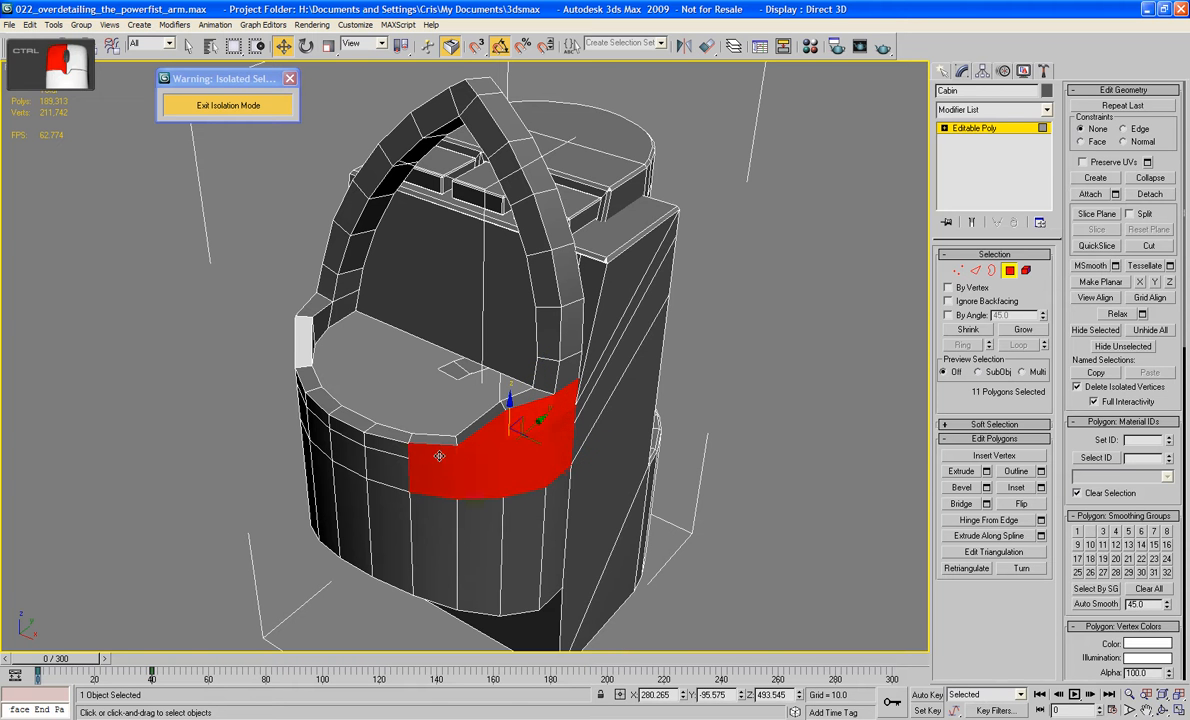
left_click(402, 457, "ctrl")
left_click(353, 446, "ctrl")
left_click(330, 432, "ctrl")
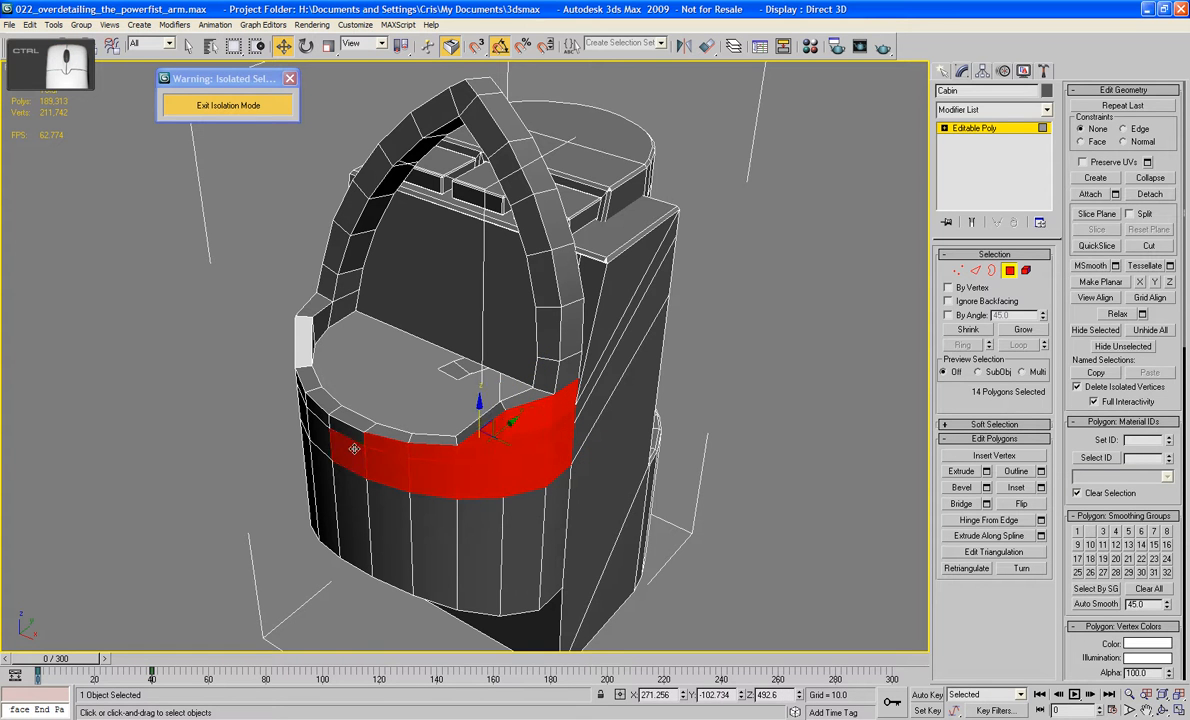
left_click(348, 432, "ctrl")
middle_click_drag(348, 432, 371, 397, "alt")
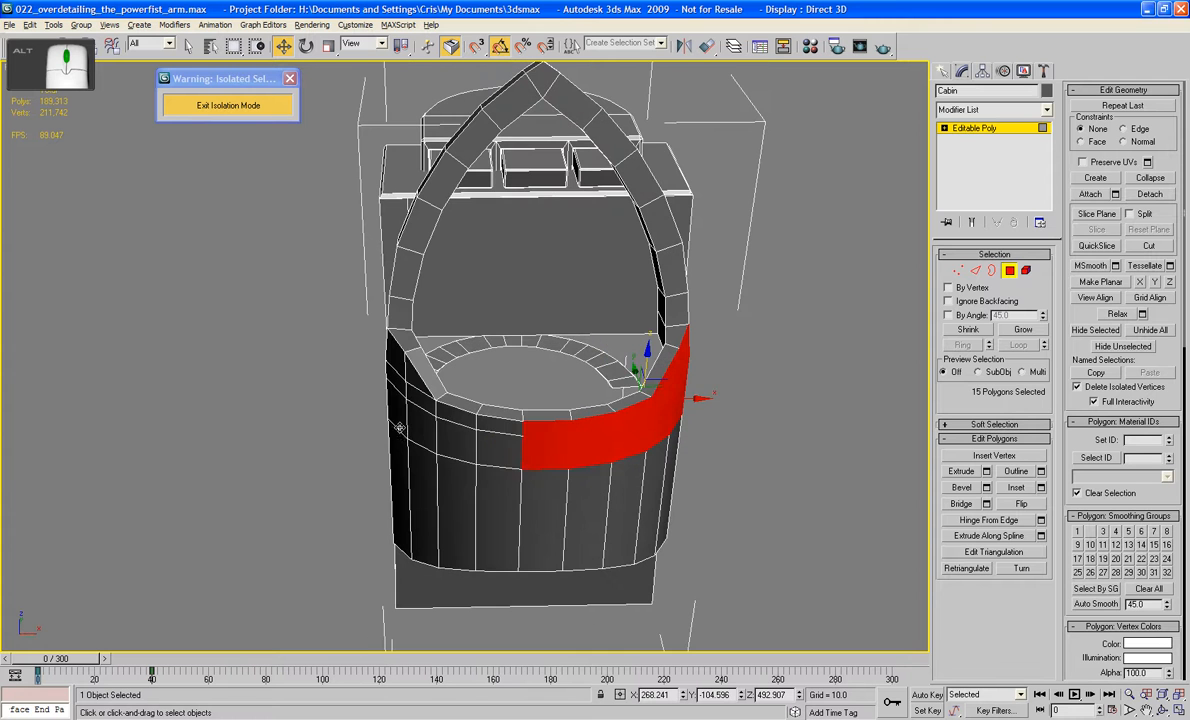
- Extend the selection along the remaining outer band around the left side, including the left sloped arch base
left_click(486, 443, "ctrl")
left_click(453, 410, "ctrl")
left_click(438, 398, "ctrl")
left_click(430, 410, "ctrl")
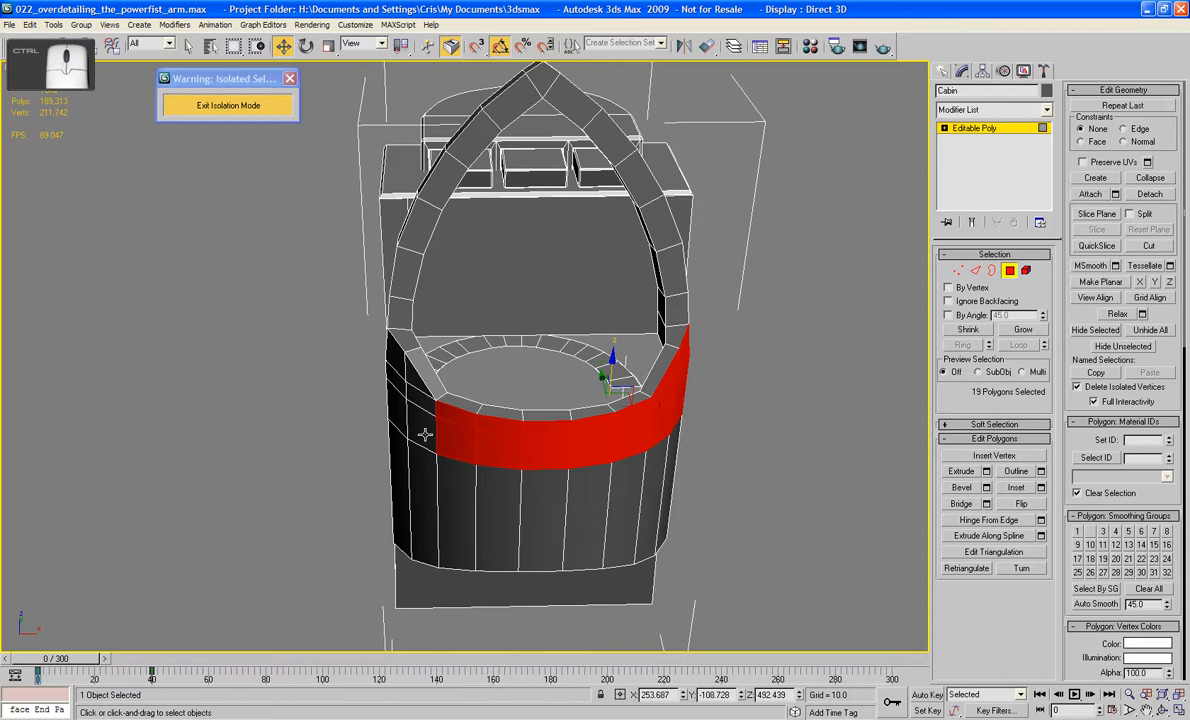
left_click(424, 409, "ctrl")
left_click(419, 401, "ctrl")
left_click(410, 382, "ctrl")
left_click(391, 410, "ctrl")
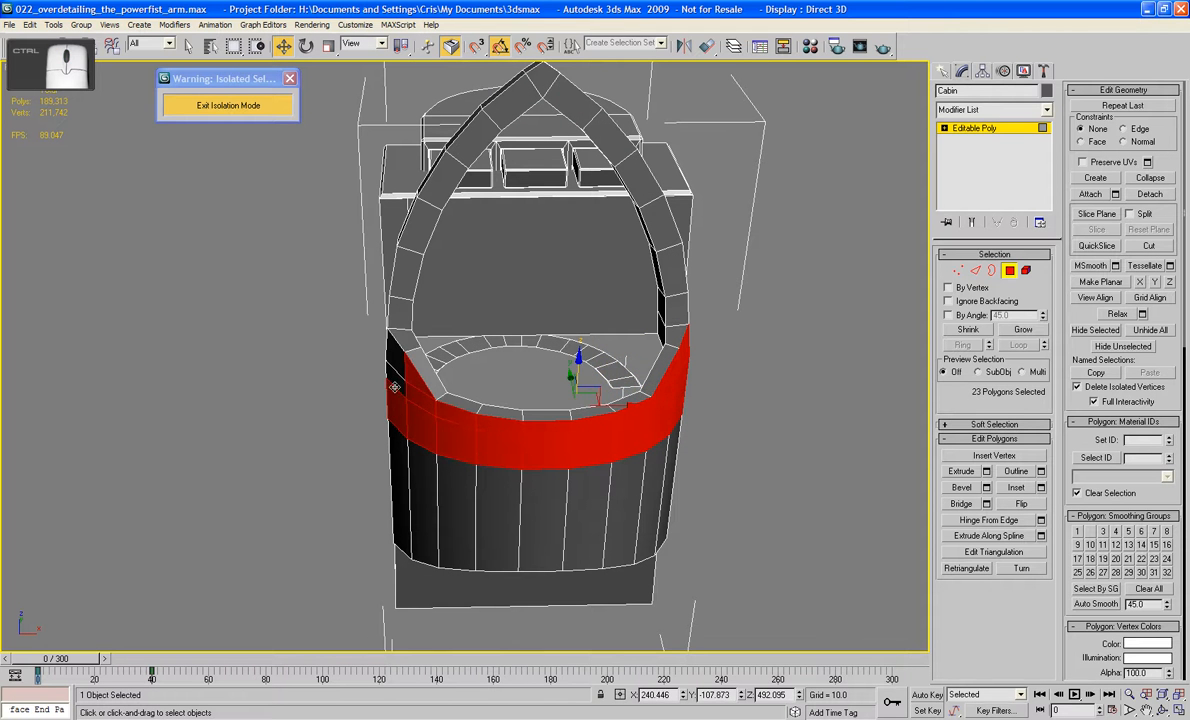
left_click(393, 378, "ctrl")
left_click(398, 352, "ctrl")
- Add the outer polygons of the arch's left leg to the selection, from its base up to the apex
middle_click_drag(398, 352, 452, 345, "alt")
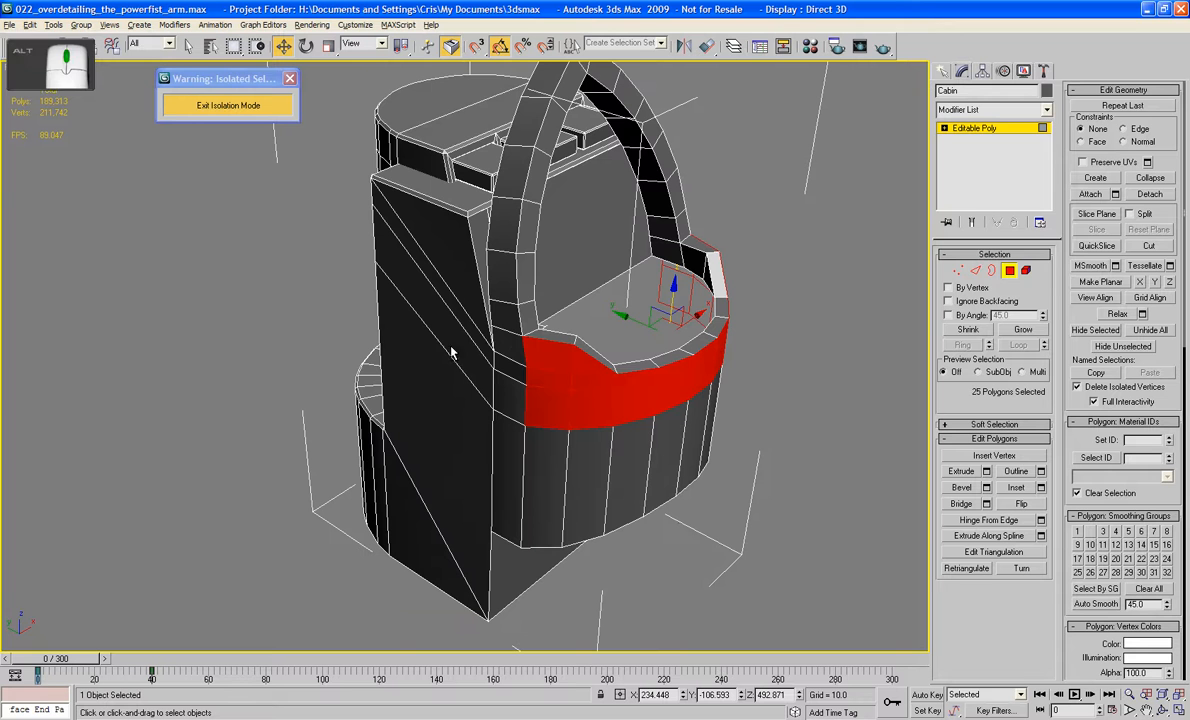
left_click(513, 349, "ctrl")
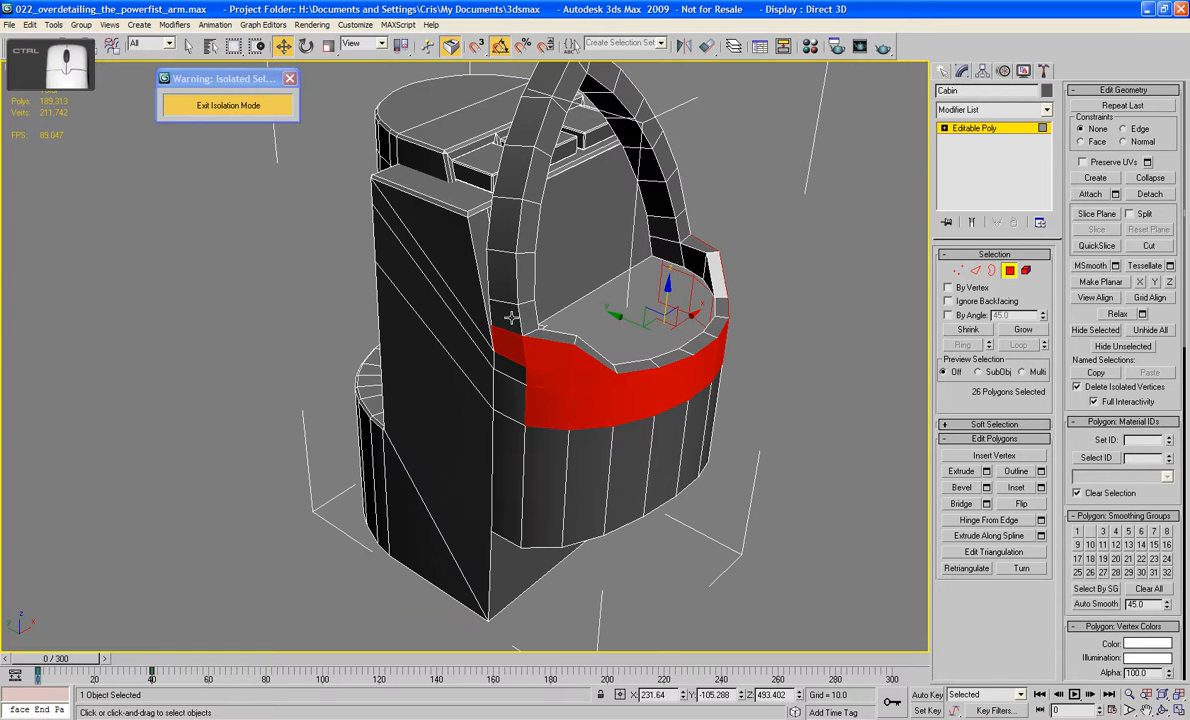
left_click(511, 303, "ctrl")
left_click(511, 280, "ctrl")
left_click(511, 256, "ctrl")
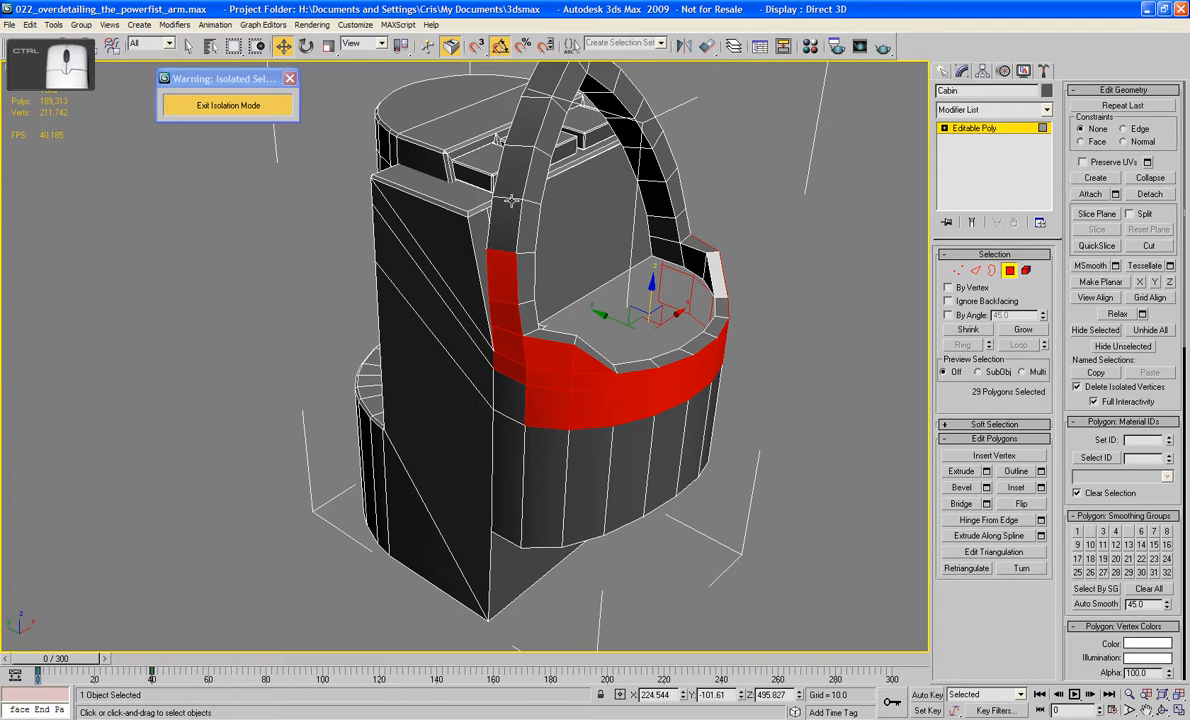
left_click(511, 200, "ctrl")
left_click(515, 175, "ctrl")
left_click(526, 124, "ctrl")
middle_click_drag(528, 119, 509, 296)
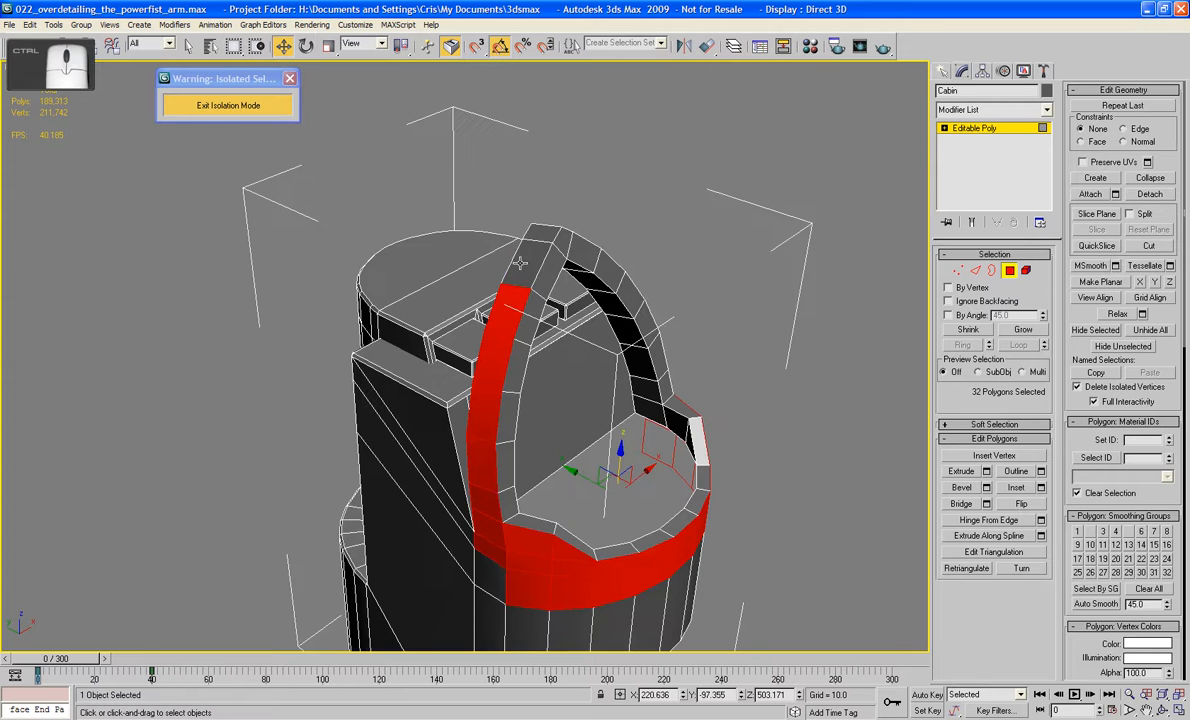
left_click(520, 263, "ctrl")
left_click(545, 239, "ctrl")
- Add the outer polygons of the arch's right leg to the selection, from above the sloped base up to the apex
middle_click_drag(700, 246, 548, 262, "alt")
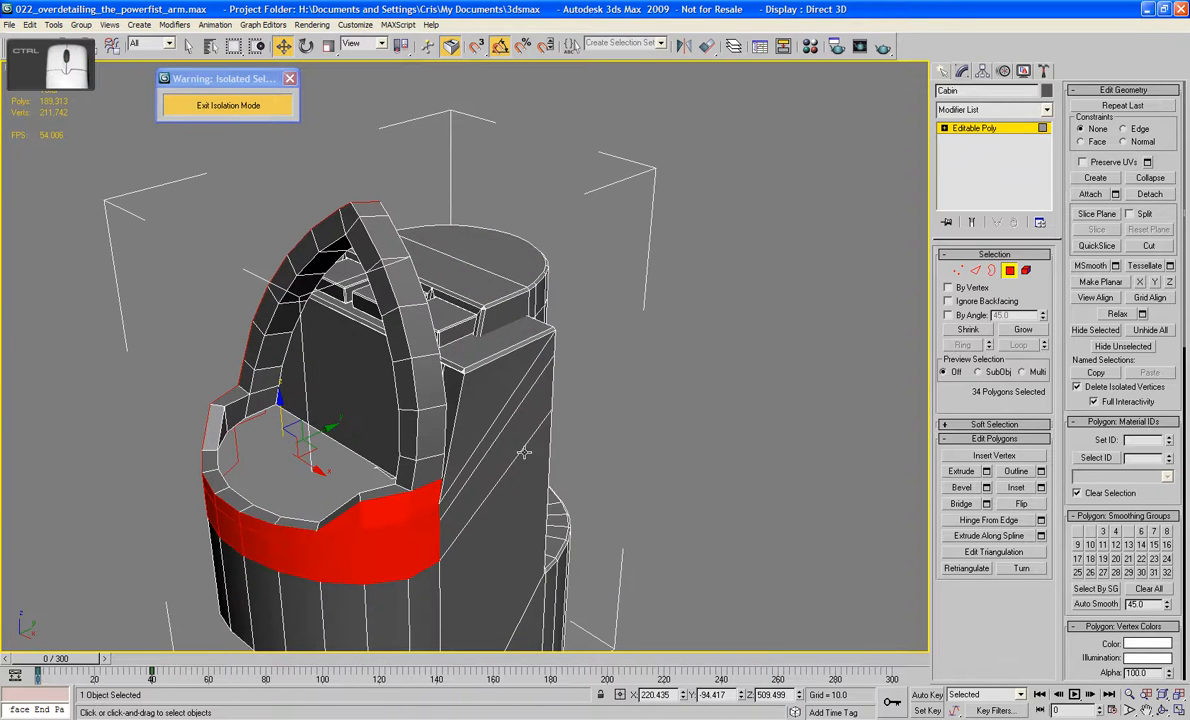
left_click(416, 442, "ctrl")
left_click(412, 400, "ctrl")
left_click(406, 355, "ctrl")
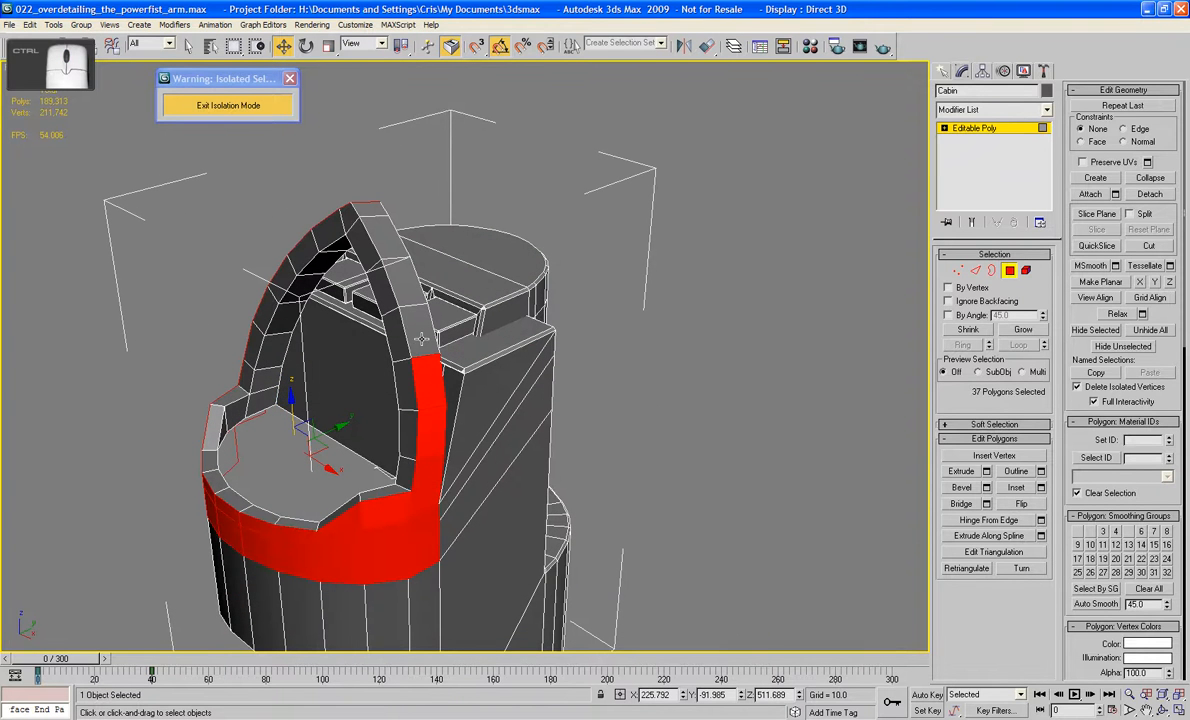
left_click(404, 312, "ctrl")
left_click(385, 264, "ctrl")
left_click(366, 226, "ctrl")
left_click(348, 200, "ctrl")
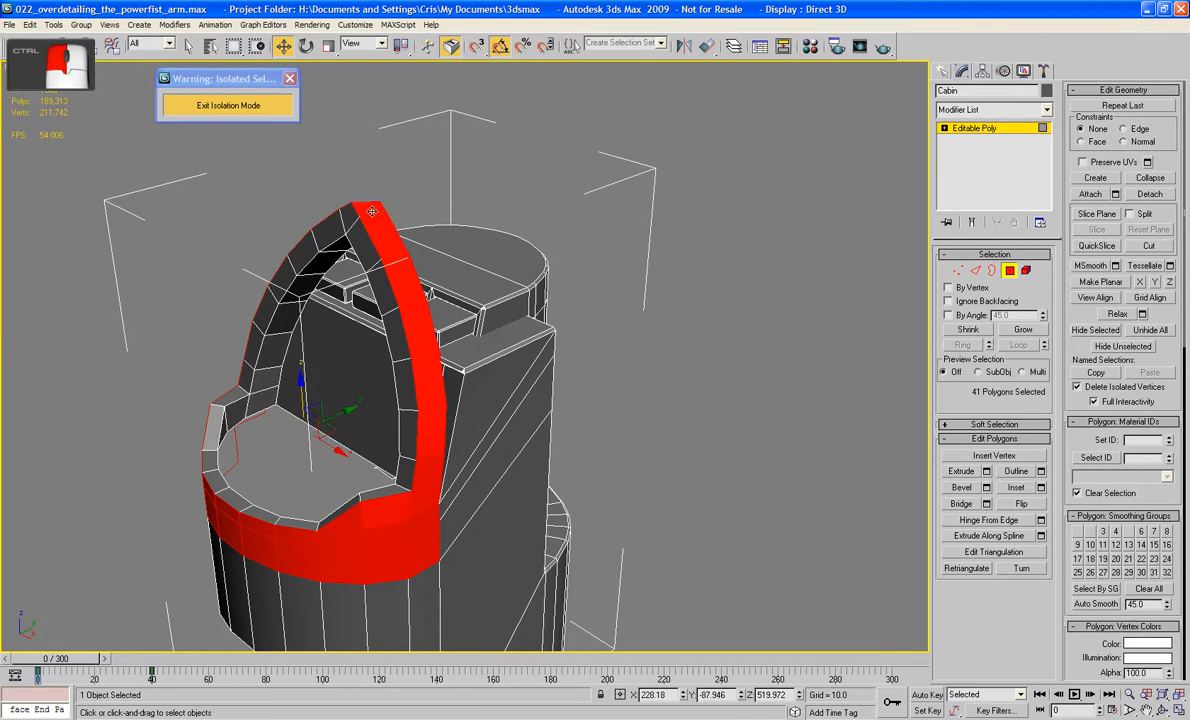
- Extrude the selected outer band and arch polygons by local normal with a height of 3.08 and apply it
middle_click_drag(402, 236, 557, 262, "alt")
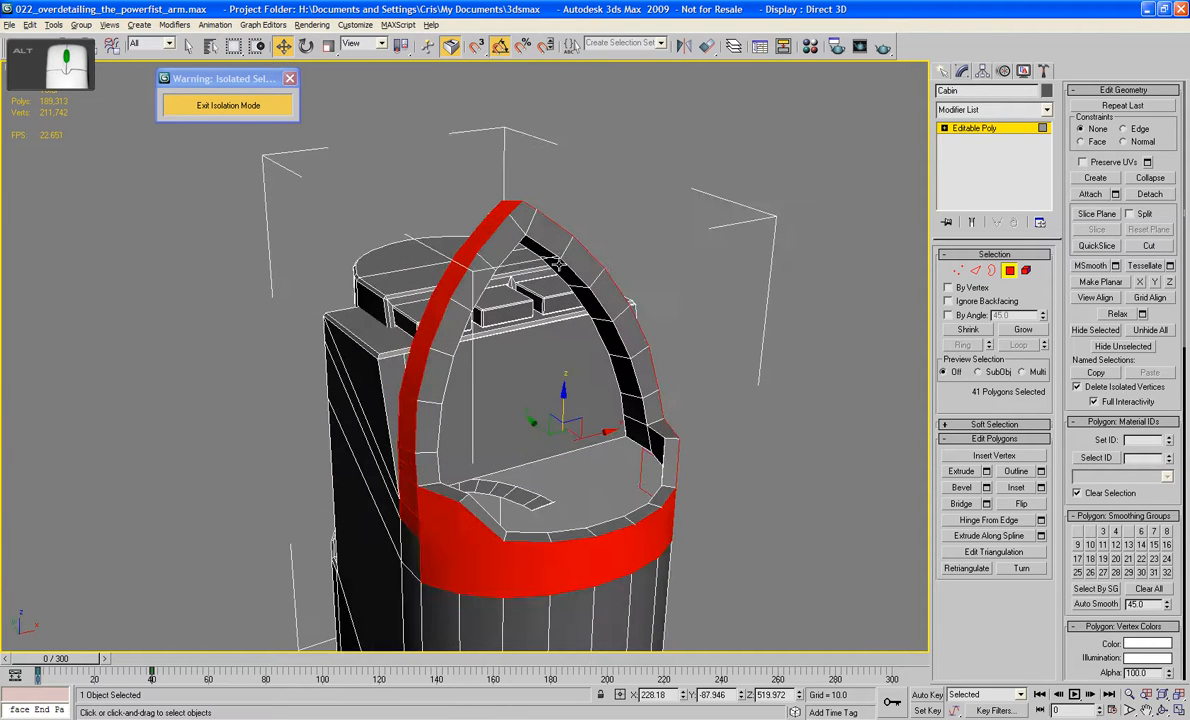
left_click(985, 472)
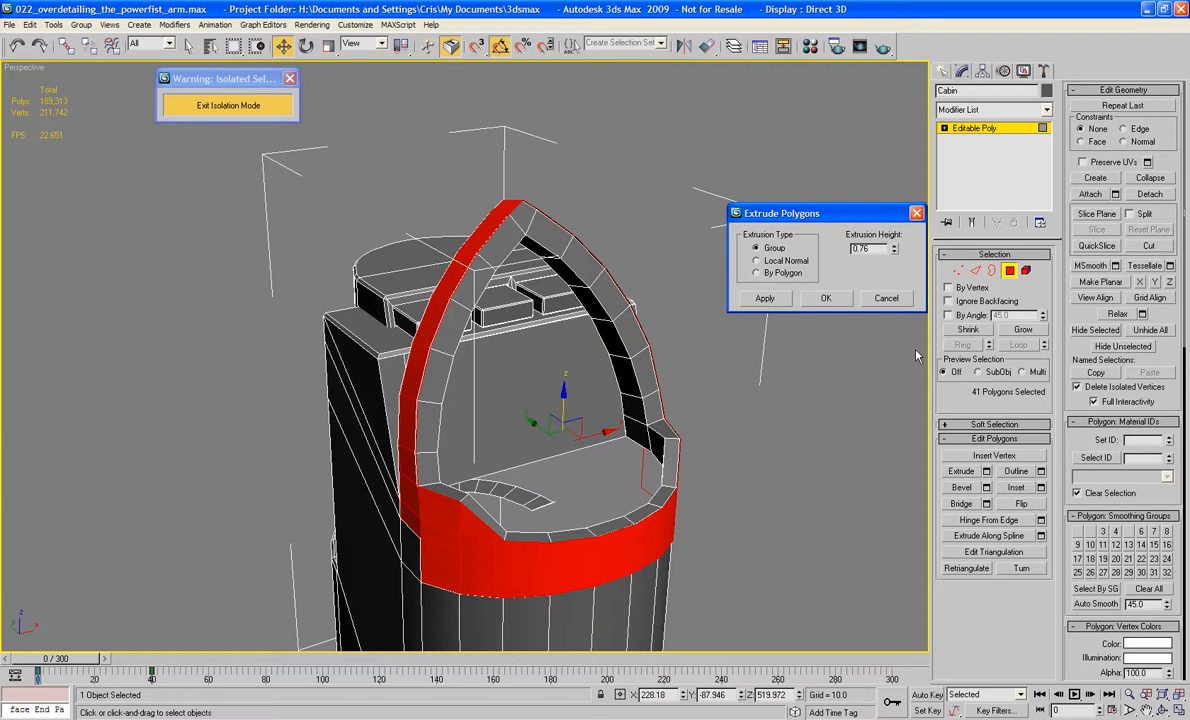
left_click(798, 261)
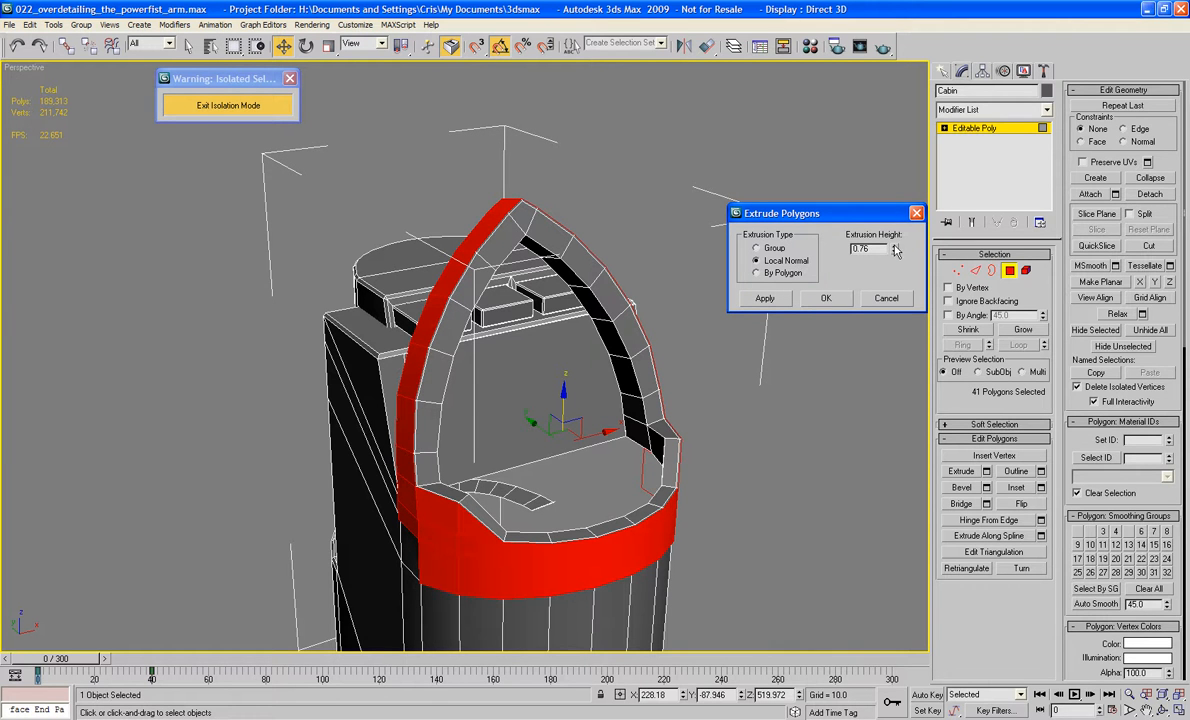
left_click_drag(896, 251, 900, 80)
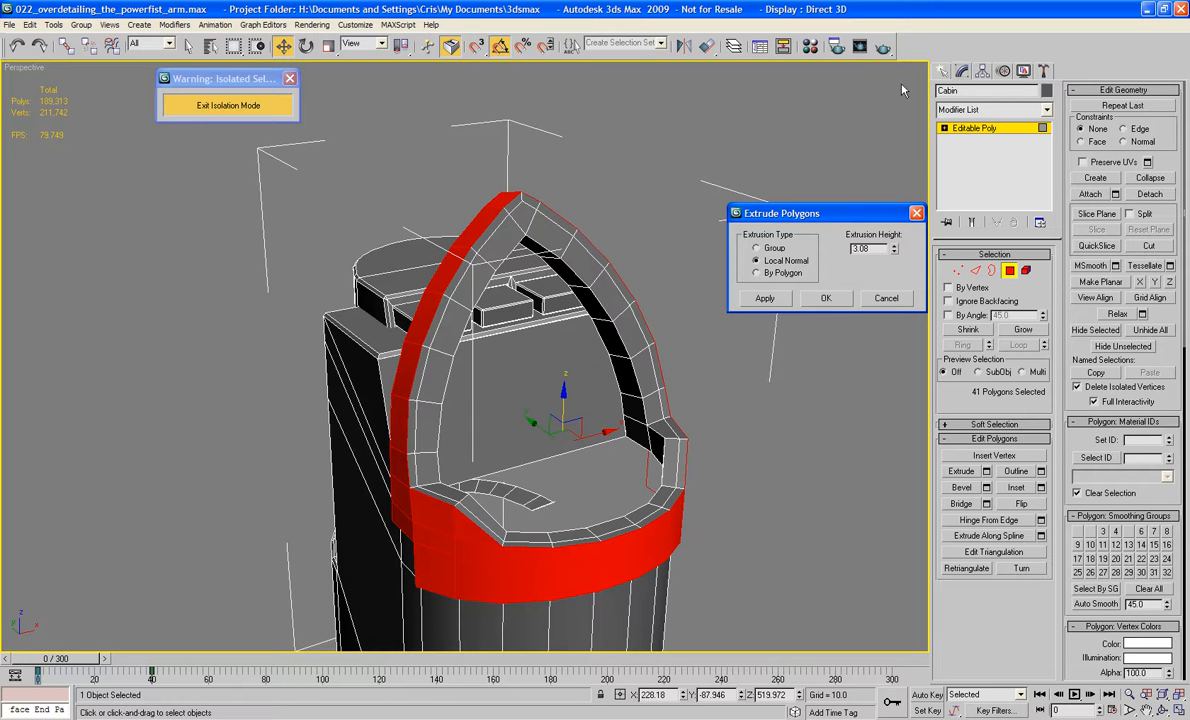
left_click(765, 299)
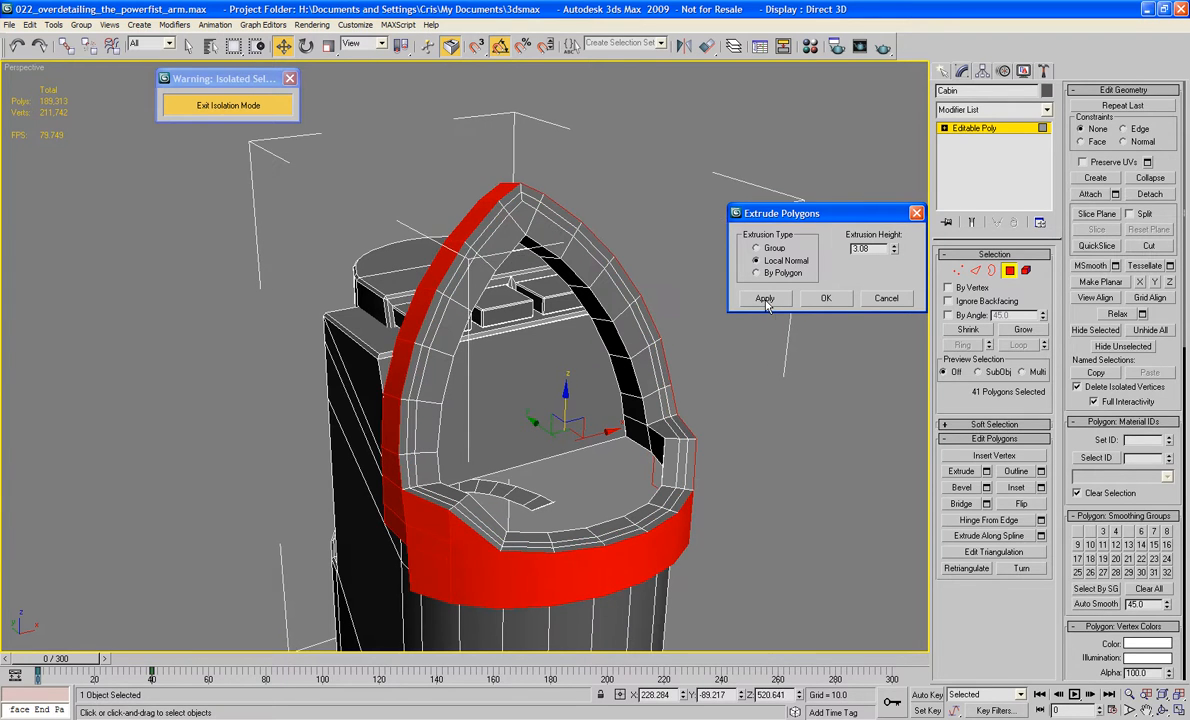
left_click(426, 583, "ctrl")
left_click(463, 584, "ctrl")
left_click(521, 586, "ctrl")
left_click(573, 588, "ctrl")
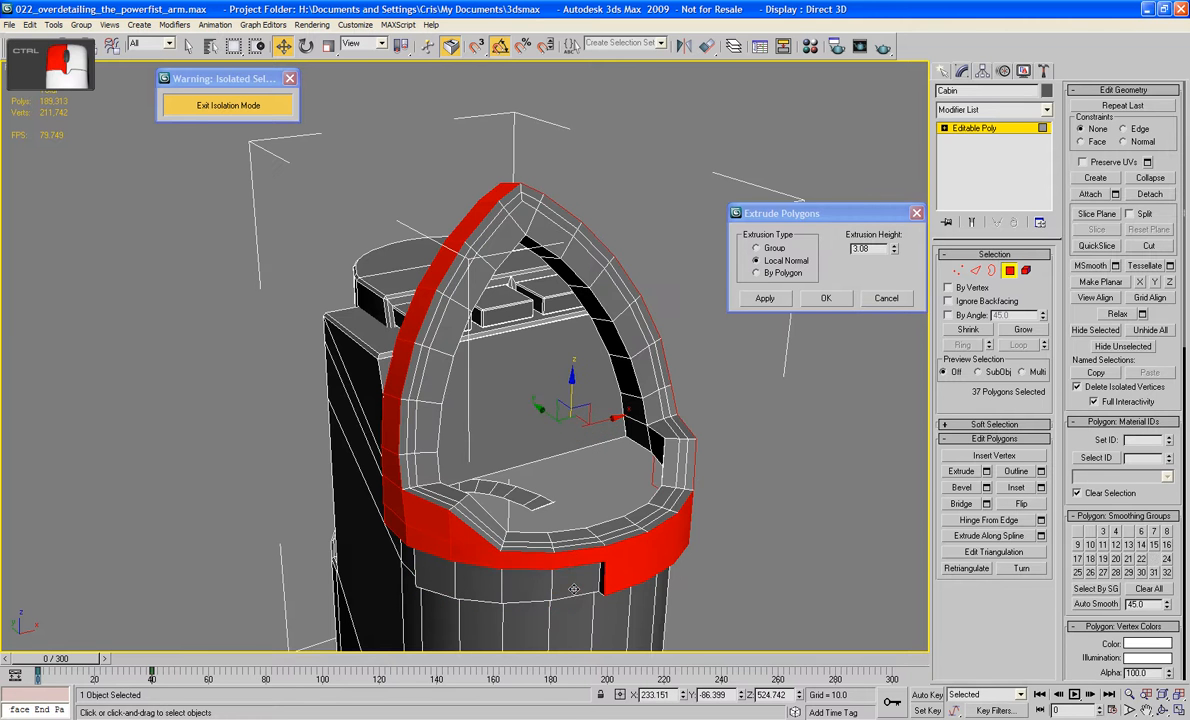
middle_click_drag(573, 588, 455, 567, "alt")
- Undo the applied extrusion and reapply it with the missed polygon at the band's left end included in the selection
key("ctrl+z")
left_click(464, 553, "ctrl")
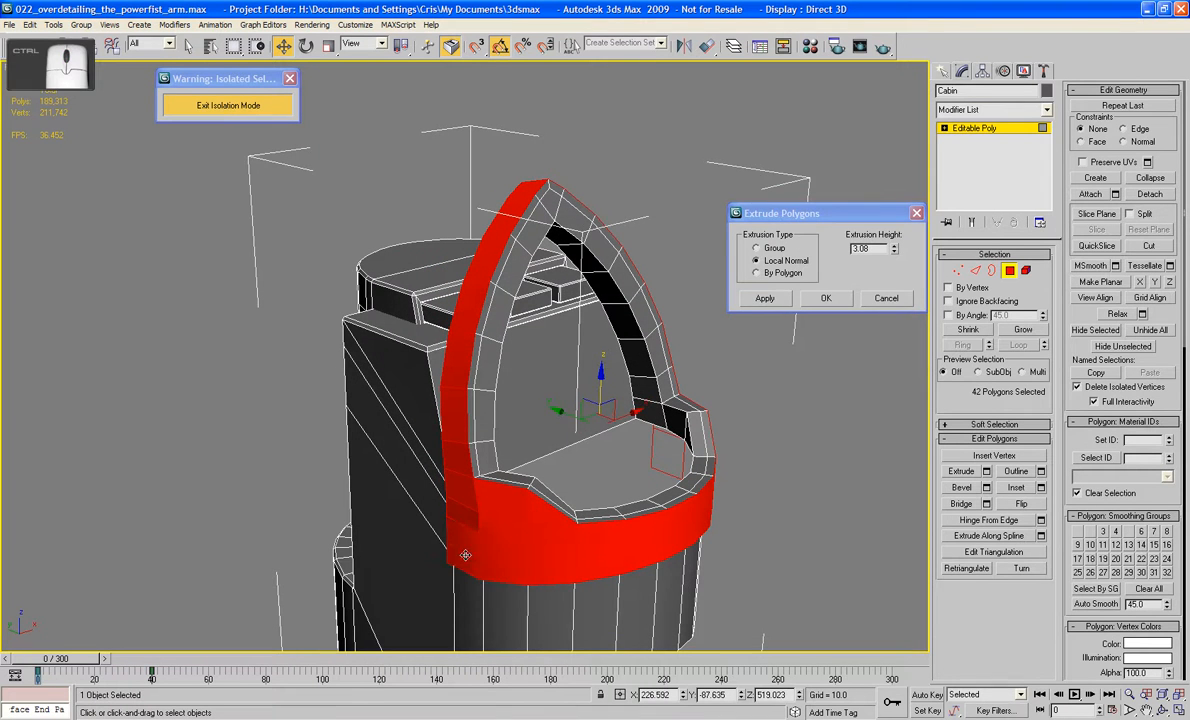
left_click(770, 300)
- Deselect the lower row of outer band polygons from the left end across the front
left_click(460, 550, "alt")
left_click(500, 553, "alt")
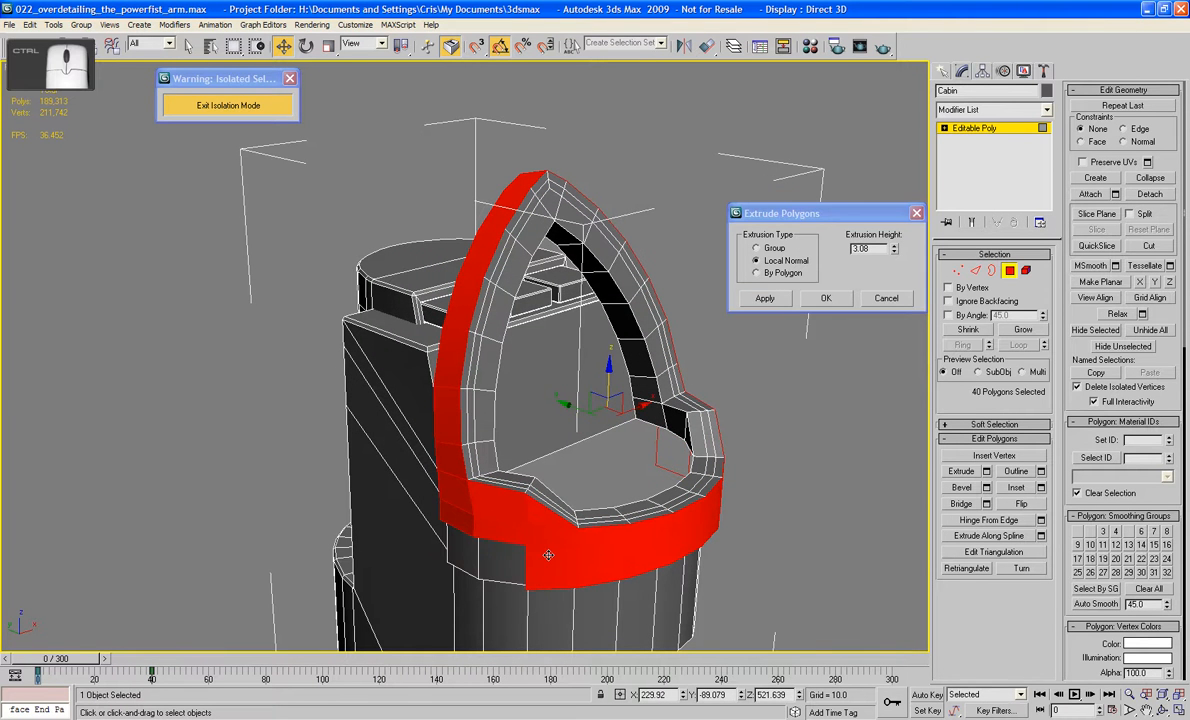
left_click(547, 555, "alt")
left_click(582, 558, "alt")
middle_click_drag(669, 555, 583, 545, "alt")
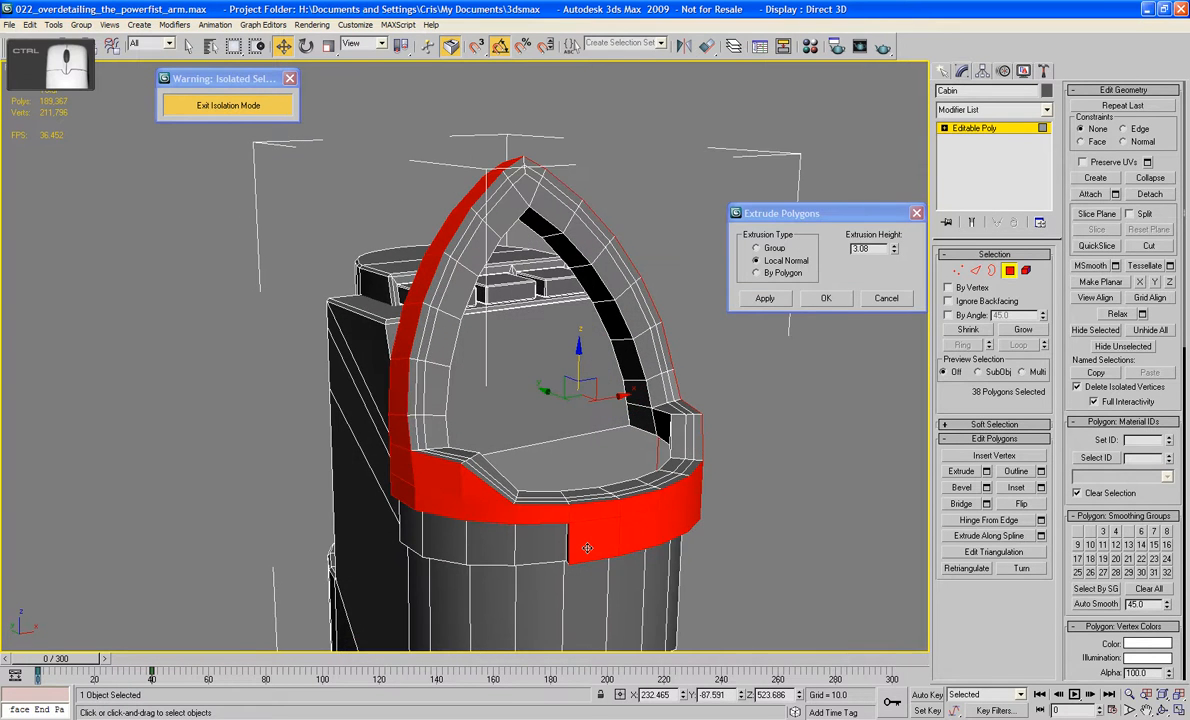
left_click(590, 544, "ctrl")
left_click(638, 536, "ctrl")
left_click(668, 530, "ctrl")
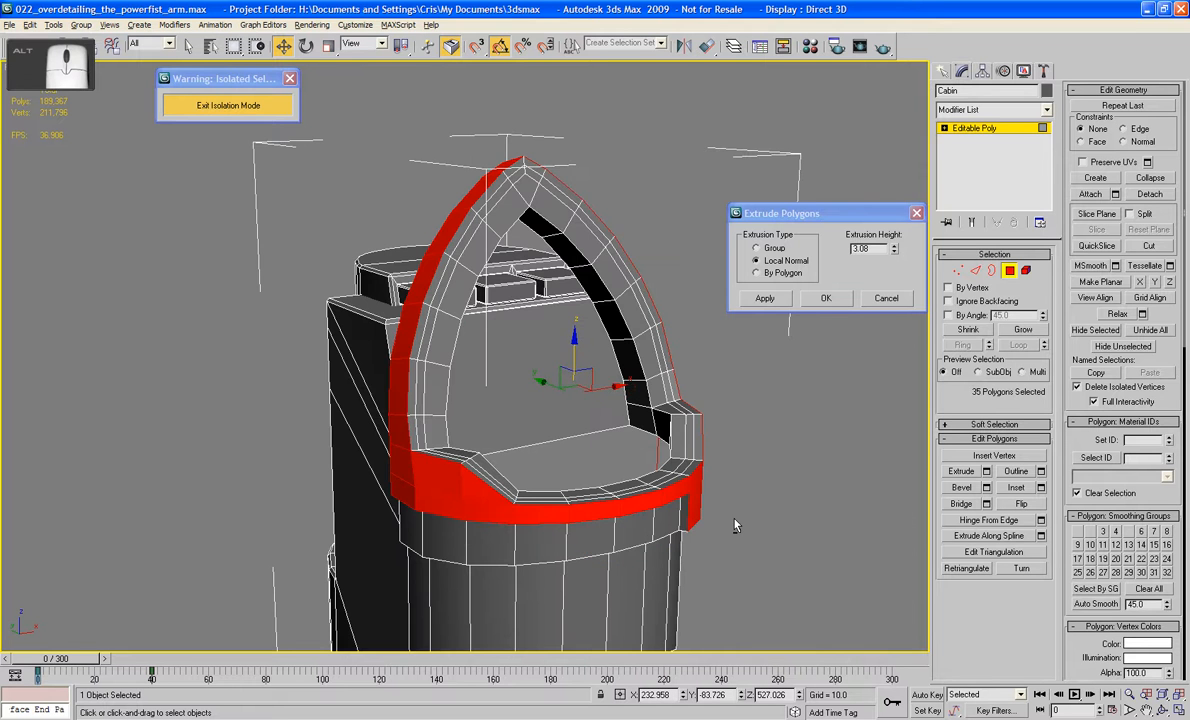
- Deselect the remaining lower band polygons around the right side and confirm a further 3.08 local-normal extrusion of the rest
middle_click_drag(733, 525, 659, 507, "alt")
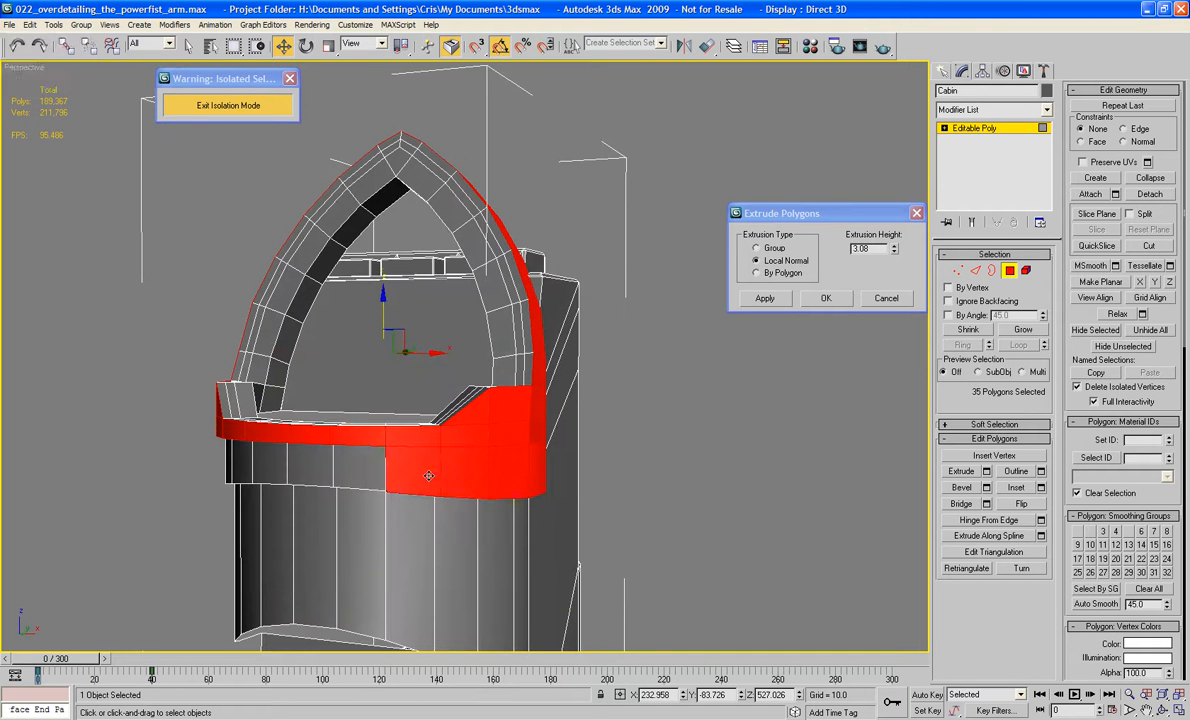
left_click(400, 445, "ctrl")
left_click(455, 450, "ctrl")
left_click(505, 460, "ctrl")
left_click(533, 472, "ctrl")
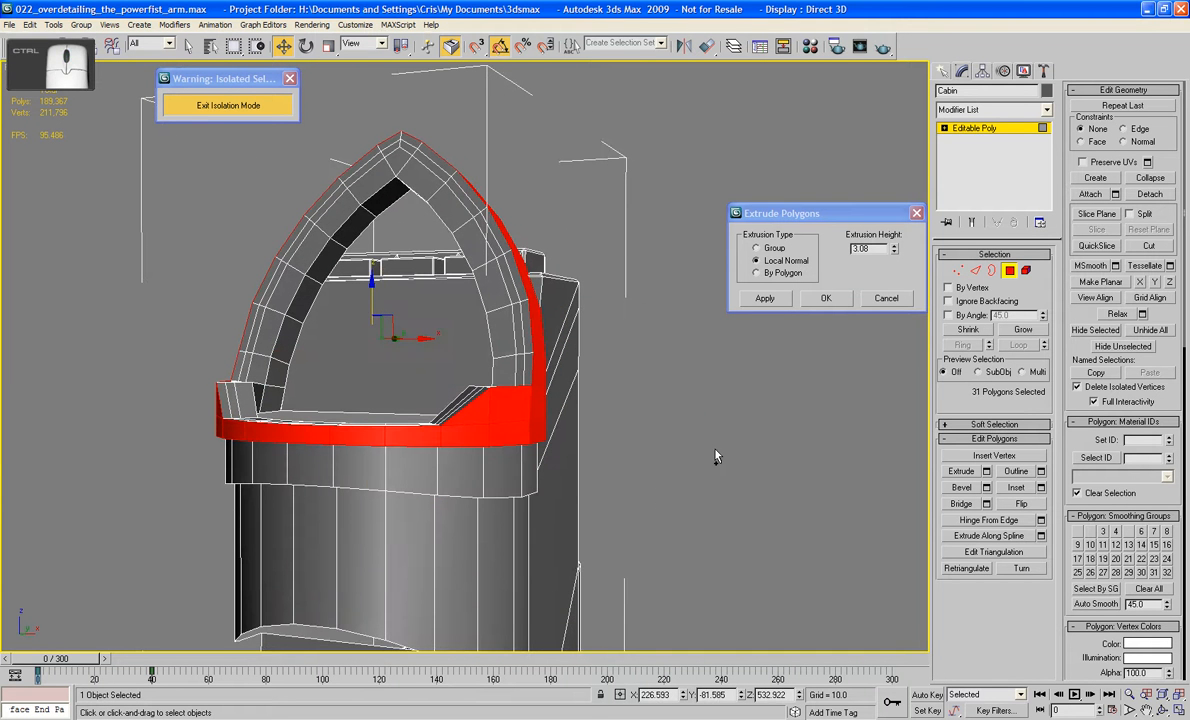
left_click(826, 299)
- Select the two inner edge loops running around the rim and arch's front face and remove them
middle_click_drag(682, 318, 683, 364, "alt")
scroll(683, 364, "up", 4)
middle_click_drag(694, 288, 630, 285, "alt")
left_click(975, 270)
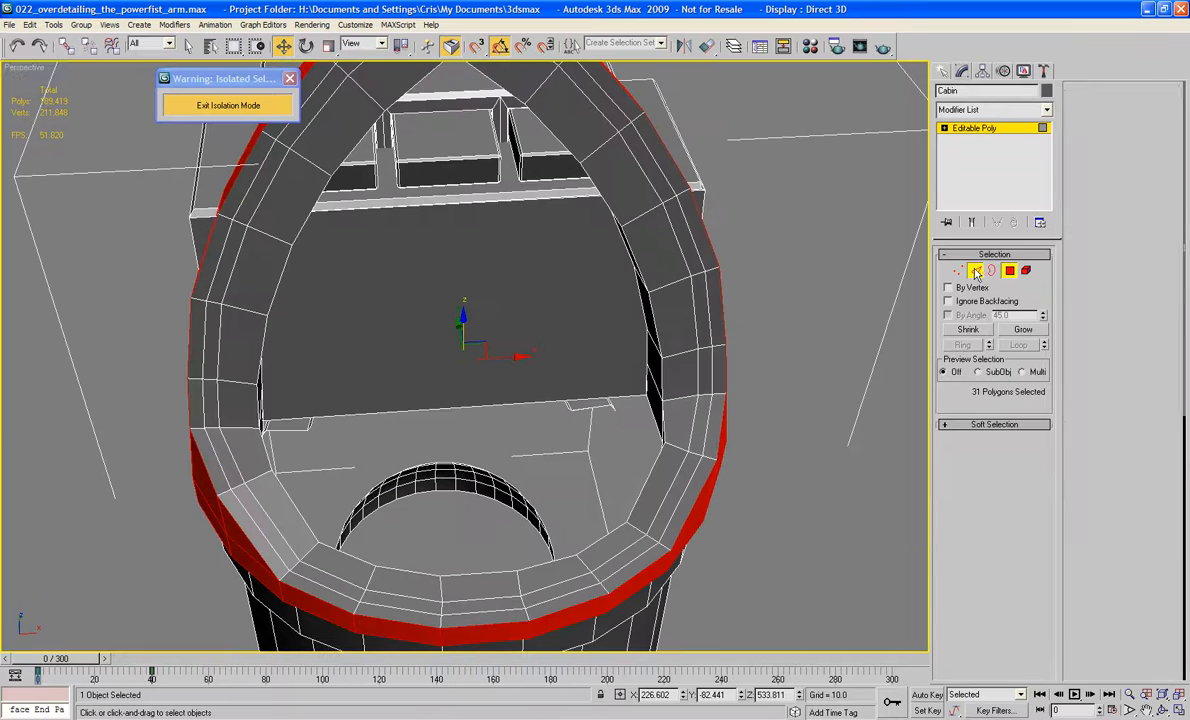
left_click(658, 508)
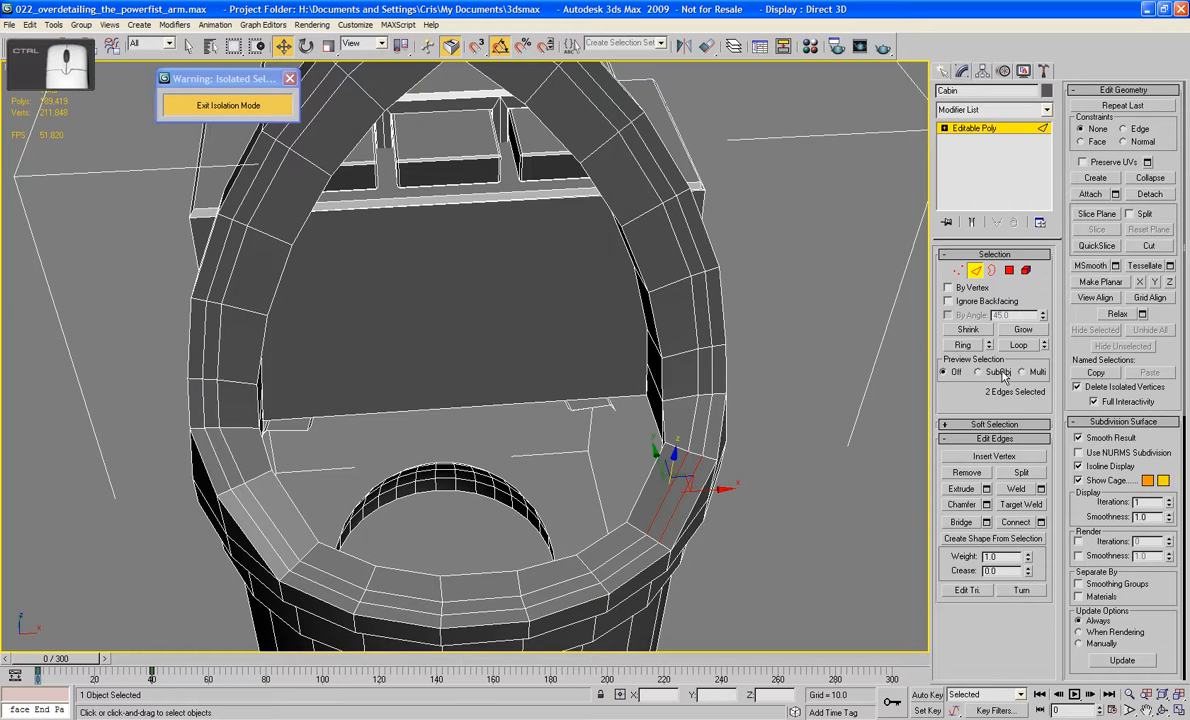
left_click(1026, 346)
left_click(1026, 346)
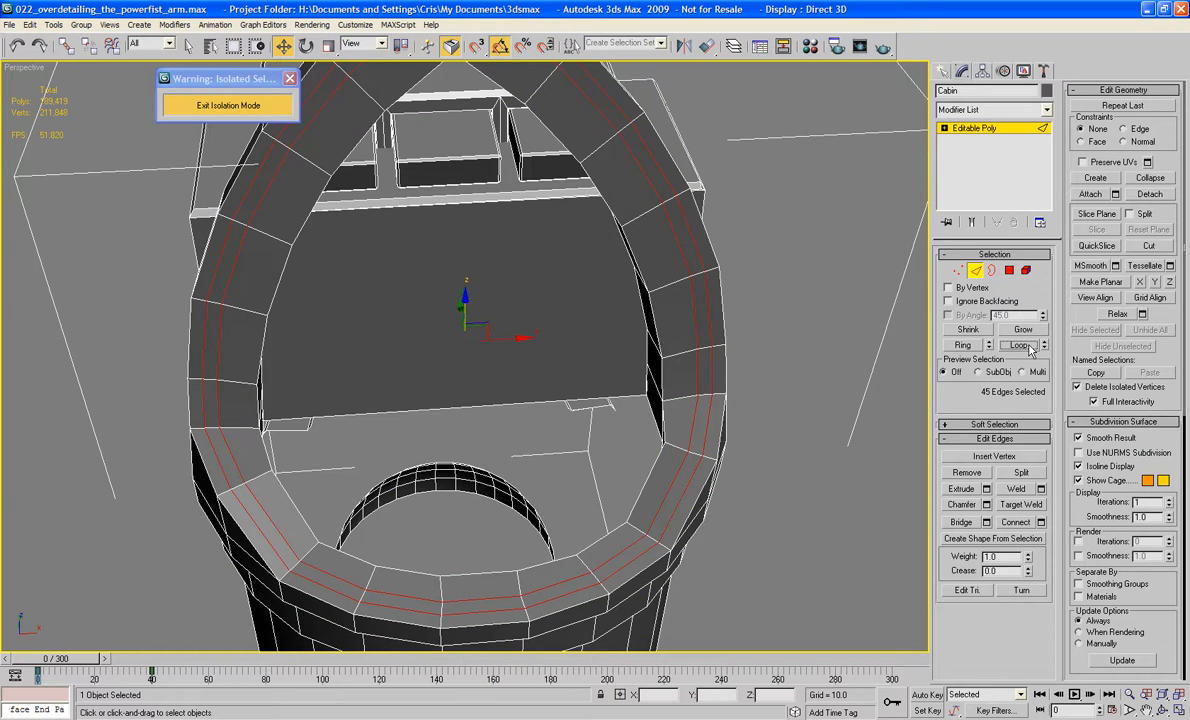
key("BackSpace")
- Remove the leftover edge beside the apex on the arch's front face
middle_click_drag(700, 174, 775, 224)
left_click(958, 271)
middle_click_drag(700, 250, 672, 244, "alt")
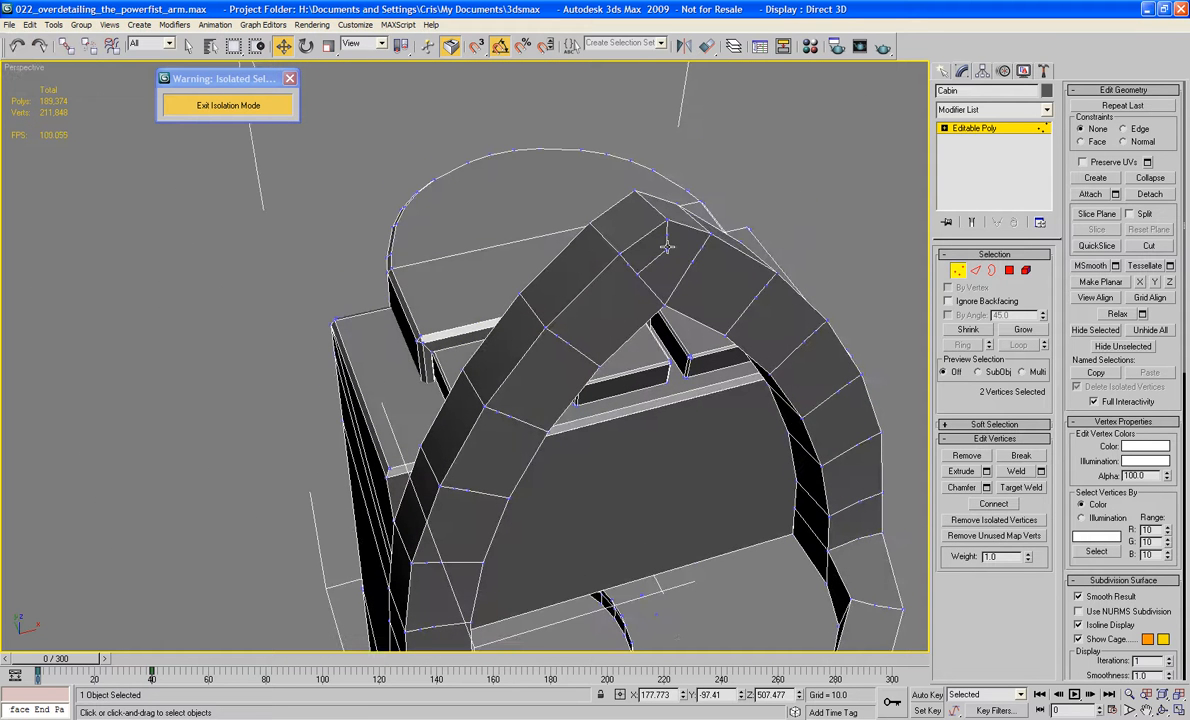
left_click(976, 272)
left_click(651, 261)
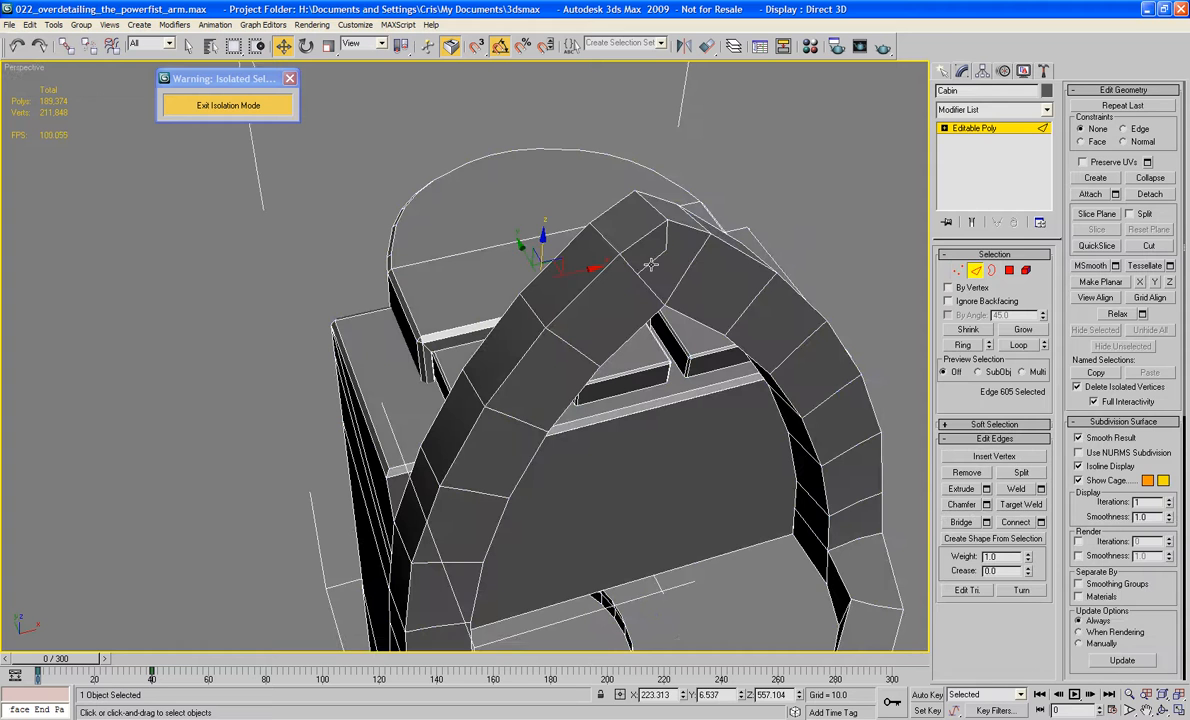
key("BackSpace")
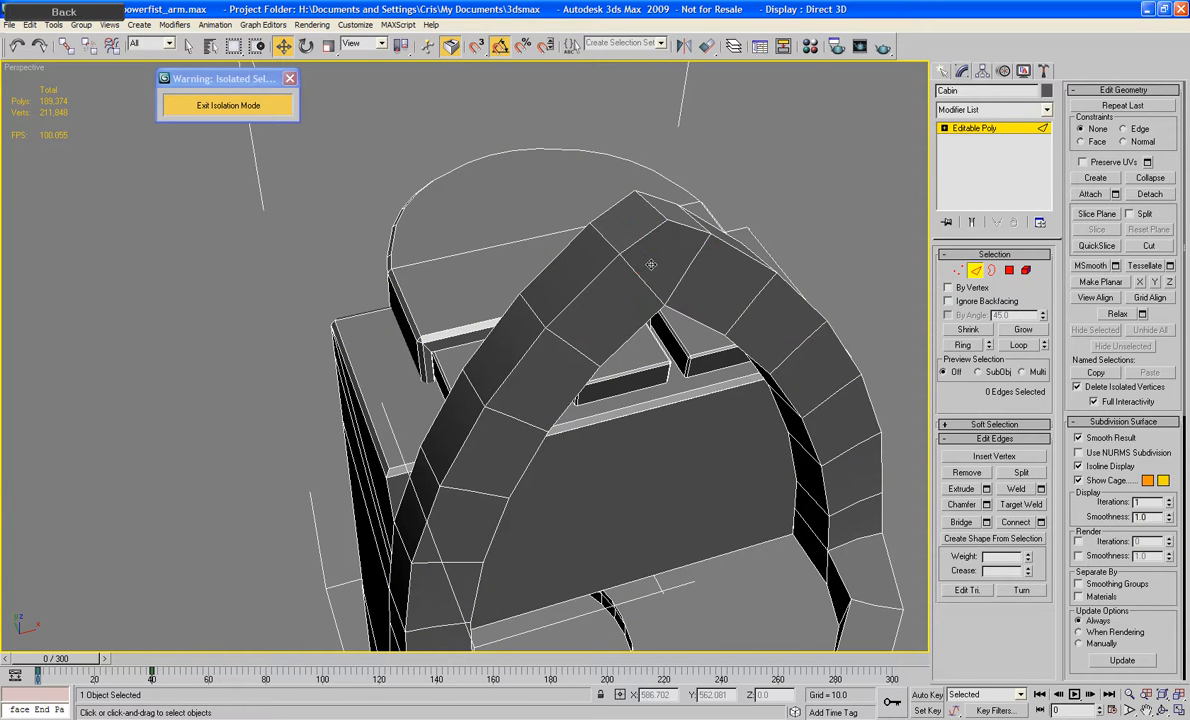
- Select the leftover vertices on the apex cross edge and the next cross edge down the arch's left leg
key("1")
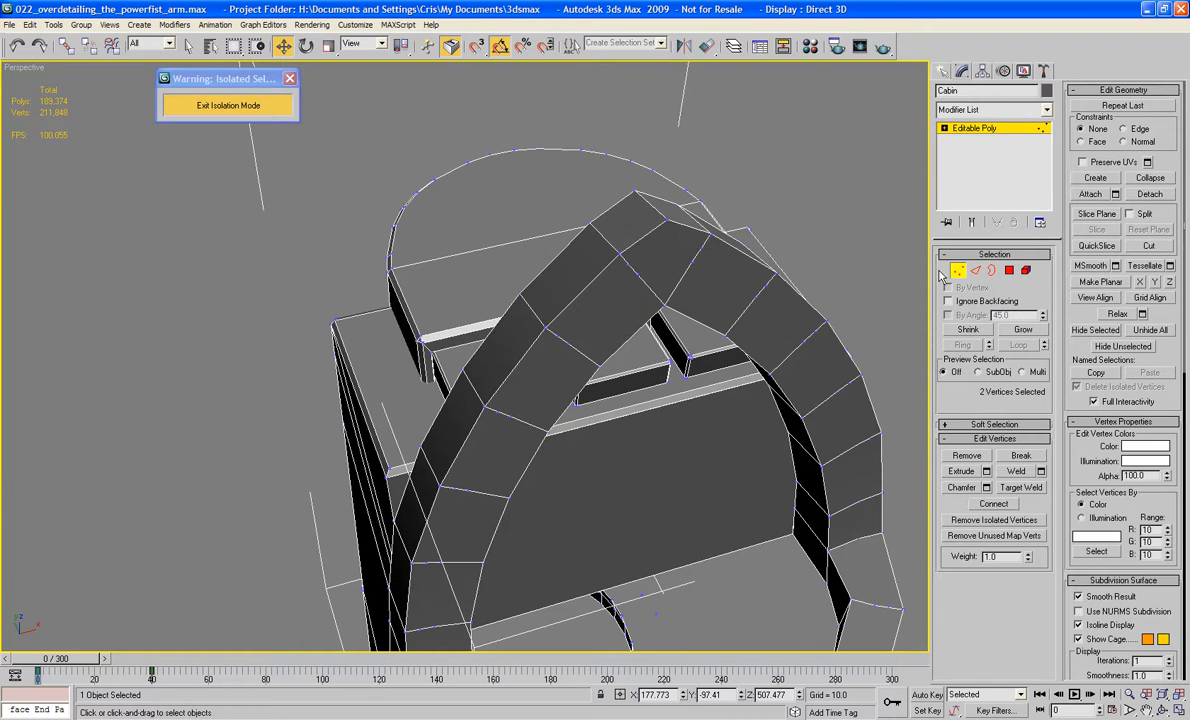
left_click(630, 263, "ctrl")
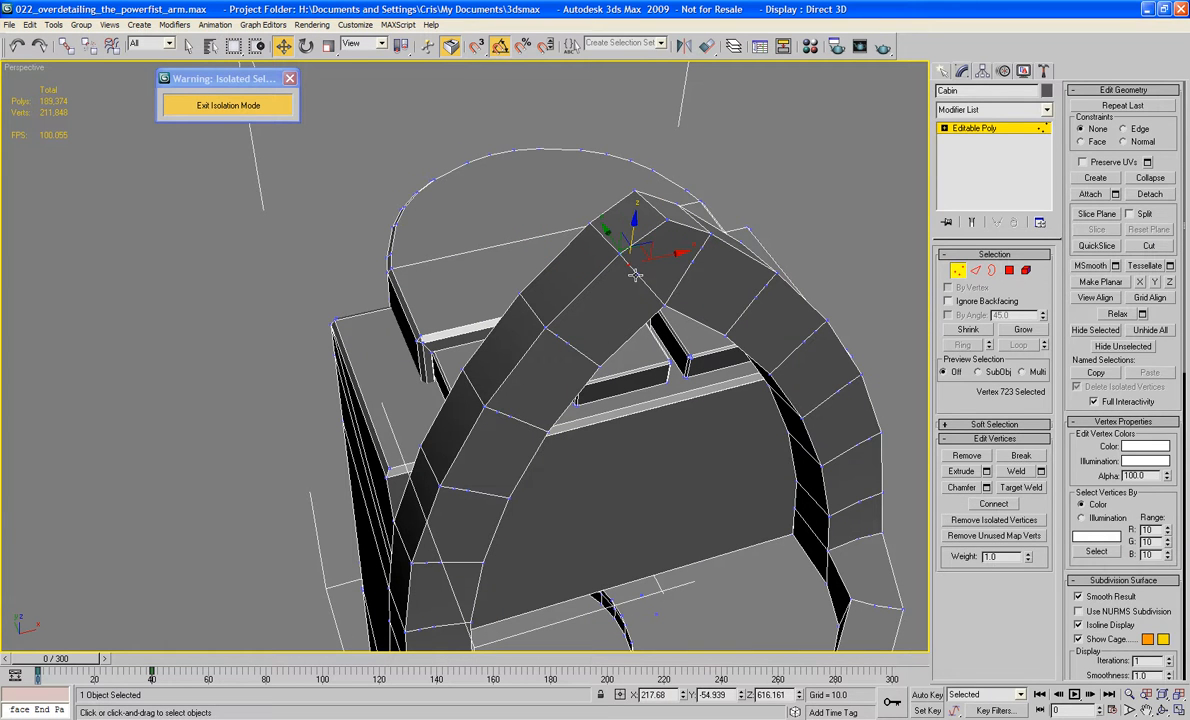
left_click(548, 330, "ctrl")
left_click(568, 342, "ctrl")
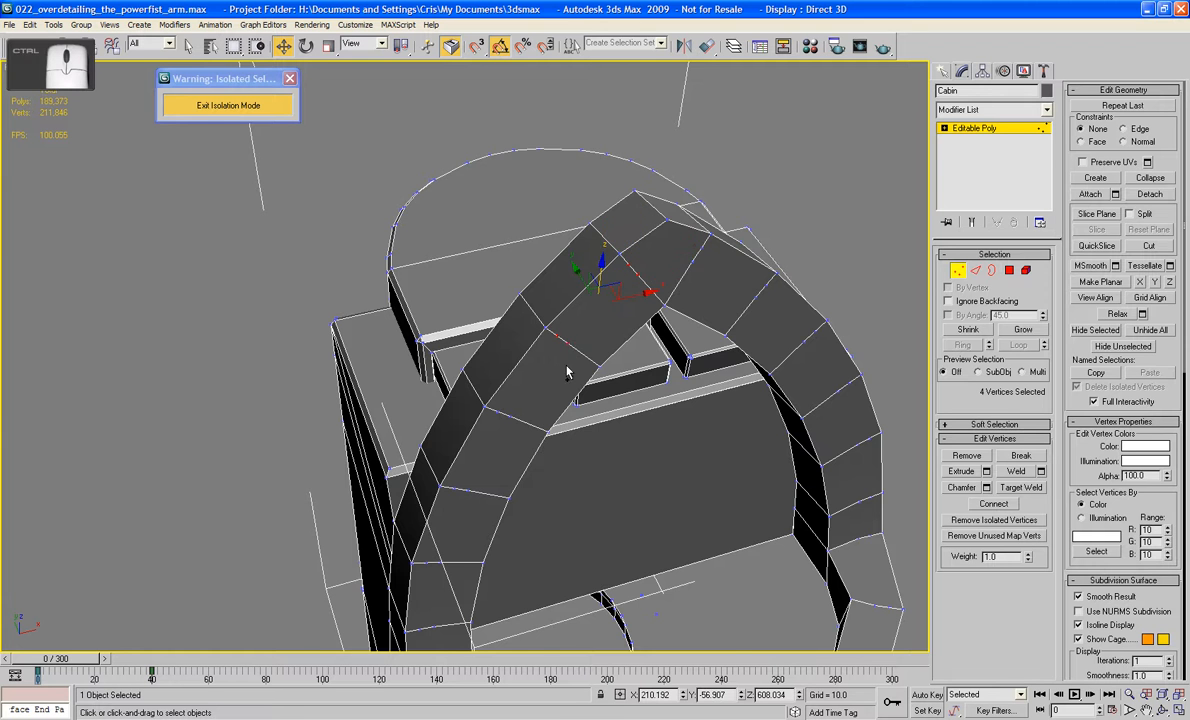
- Add the leftover vertices on the next three cross edges down the arch's left leg to the selection
middle_click_drag(560, 416, 582, 408, "alt")
left_click(600, 329, "ctrl")
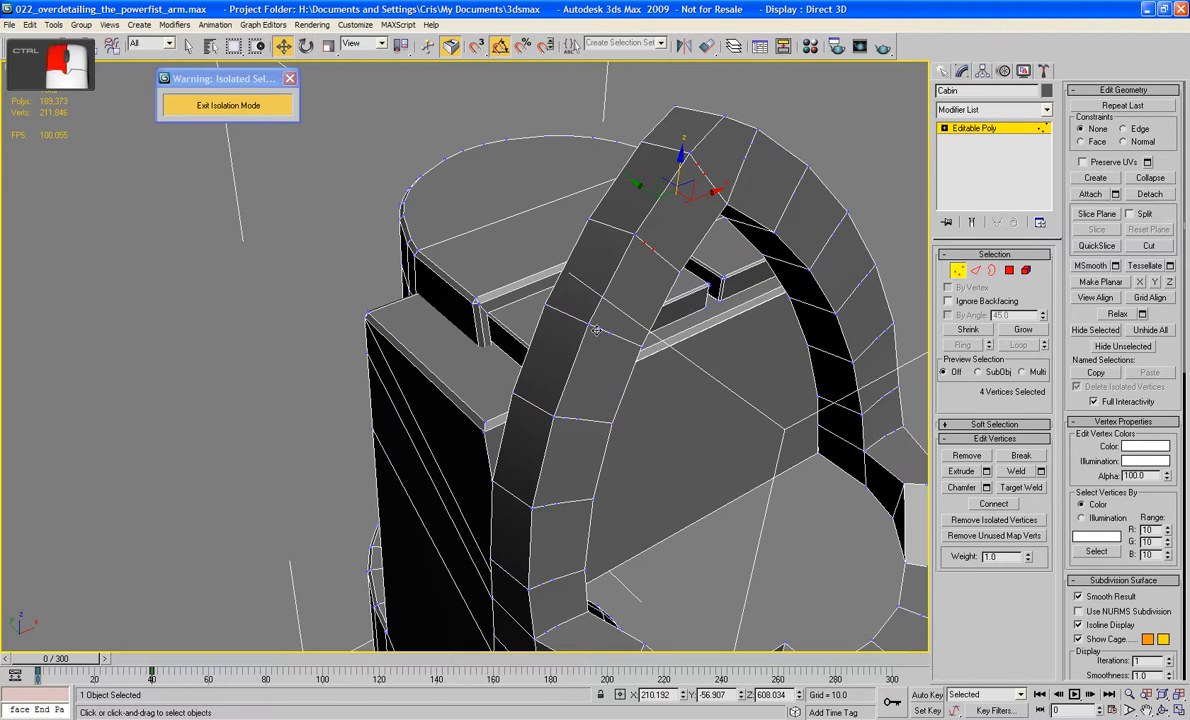
left_click(609, 333, "ctrl")
left_click(556, 417, "ctrl")
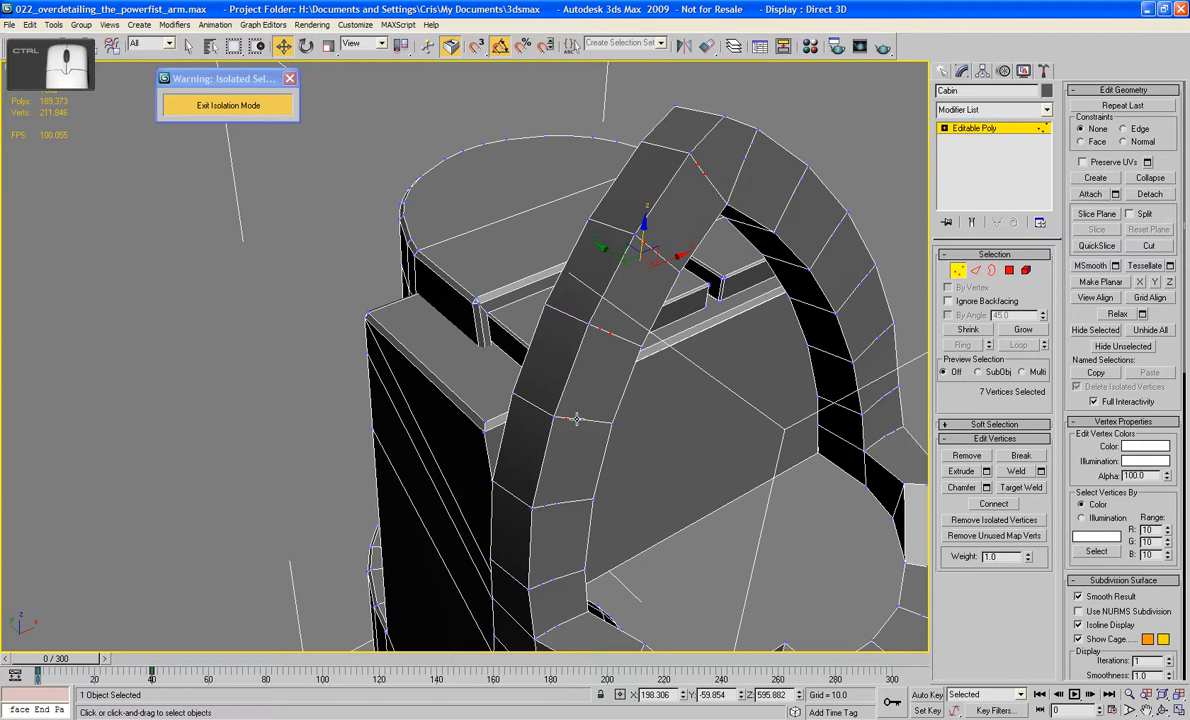
left_click(579, 419, "ctrl")
left_click(544, 506, "ctrl")
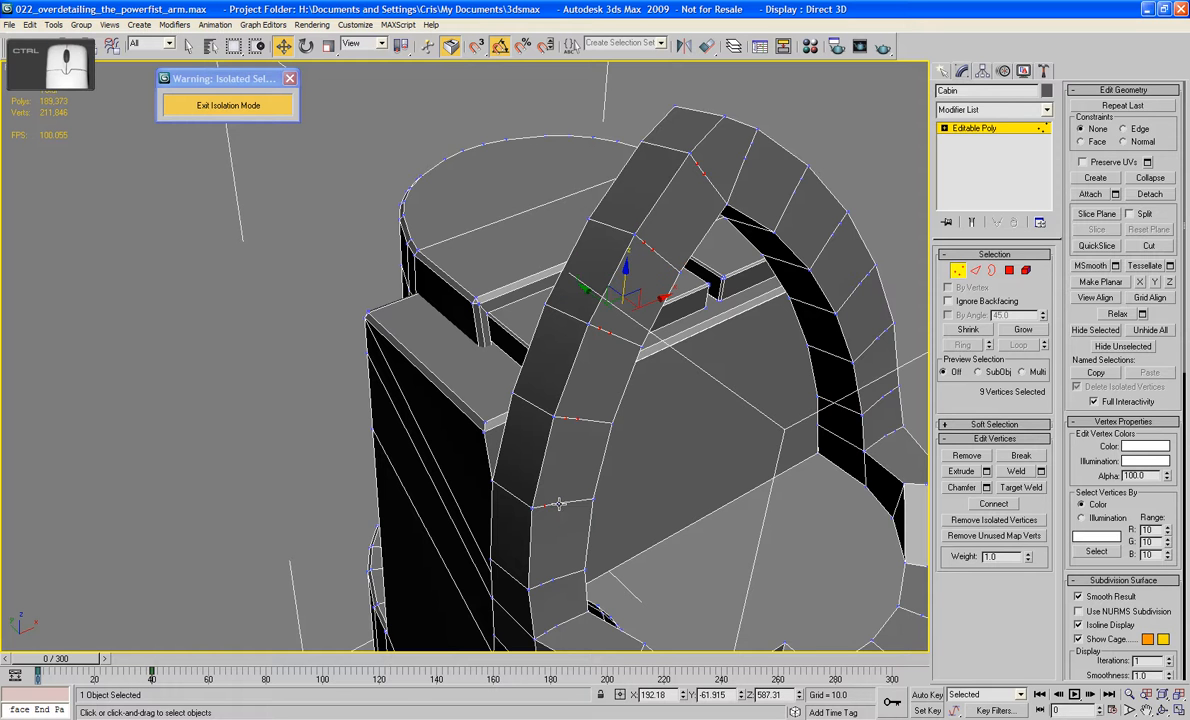
left_click(557, 504, "ctrl")
- Add the leftover vertices on the lowest cross edges of the arch's left leg to the selection and remove them all
middle_click_drag(560, 515, 561, 401)
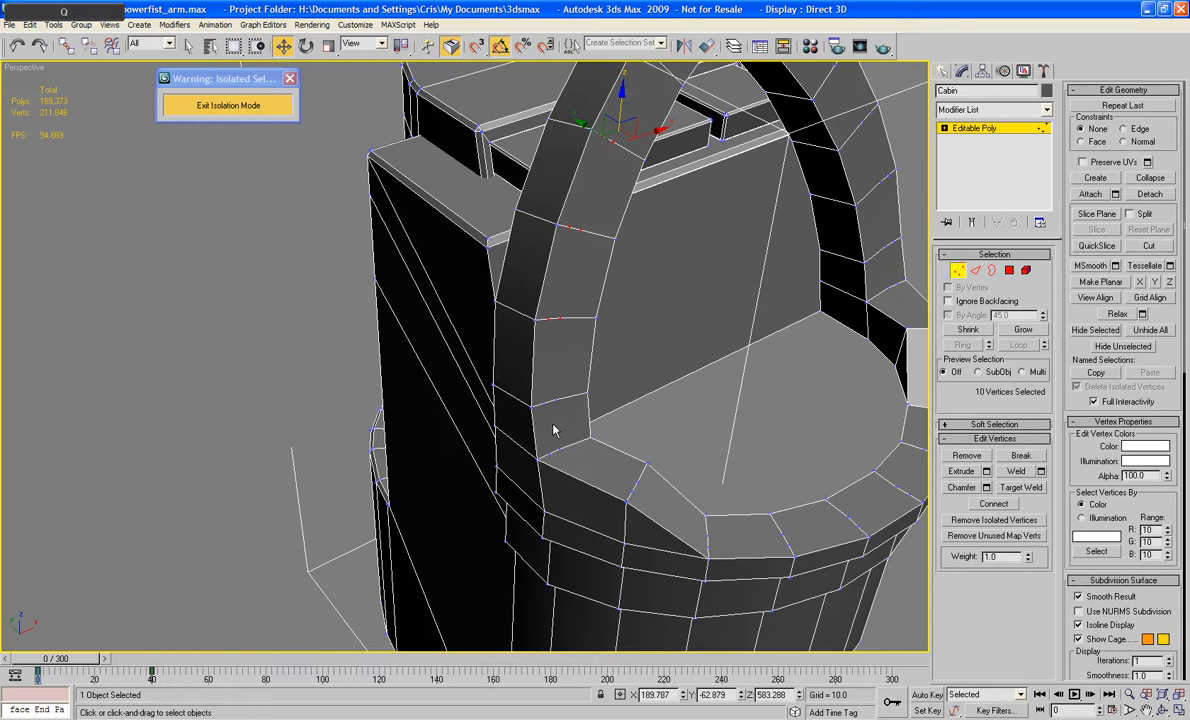
key("q")
left_click(541, 401, "ctrl")
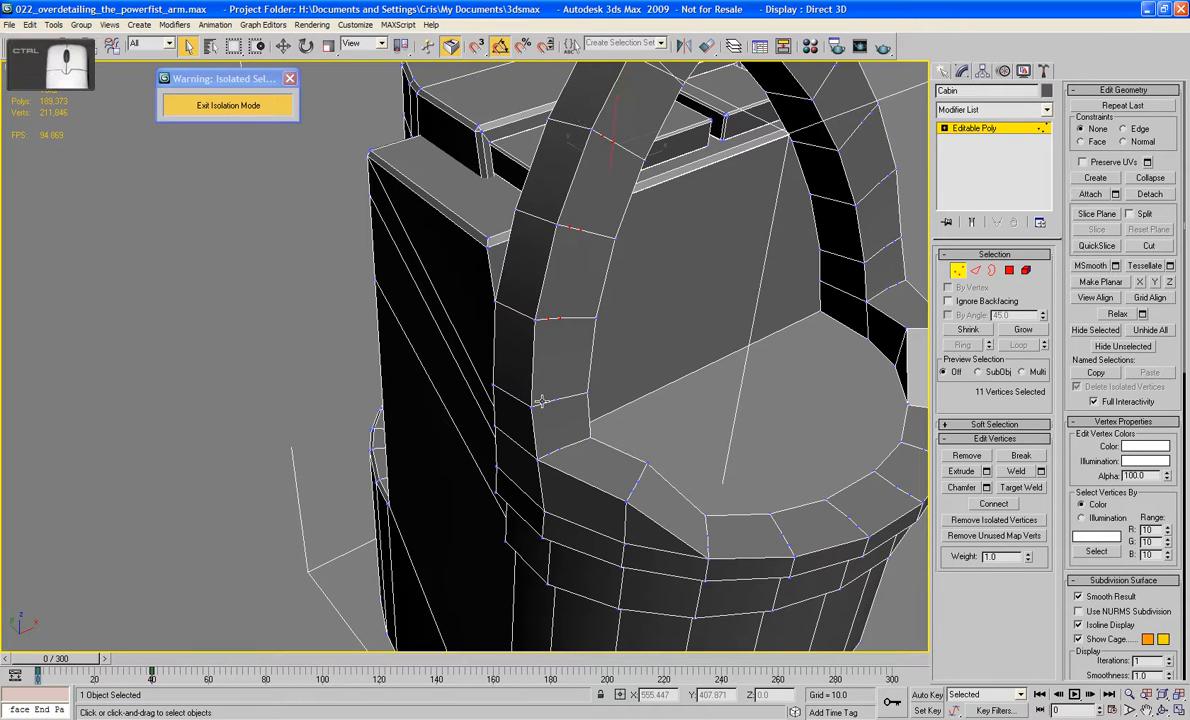
left_click(542, 456, "ctrl")
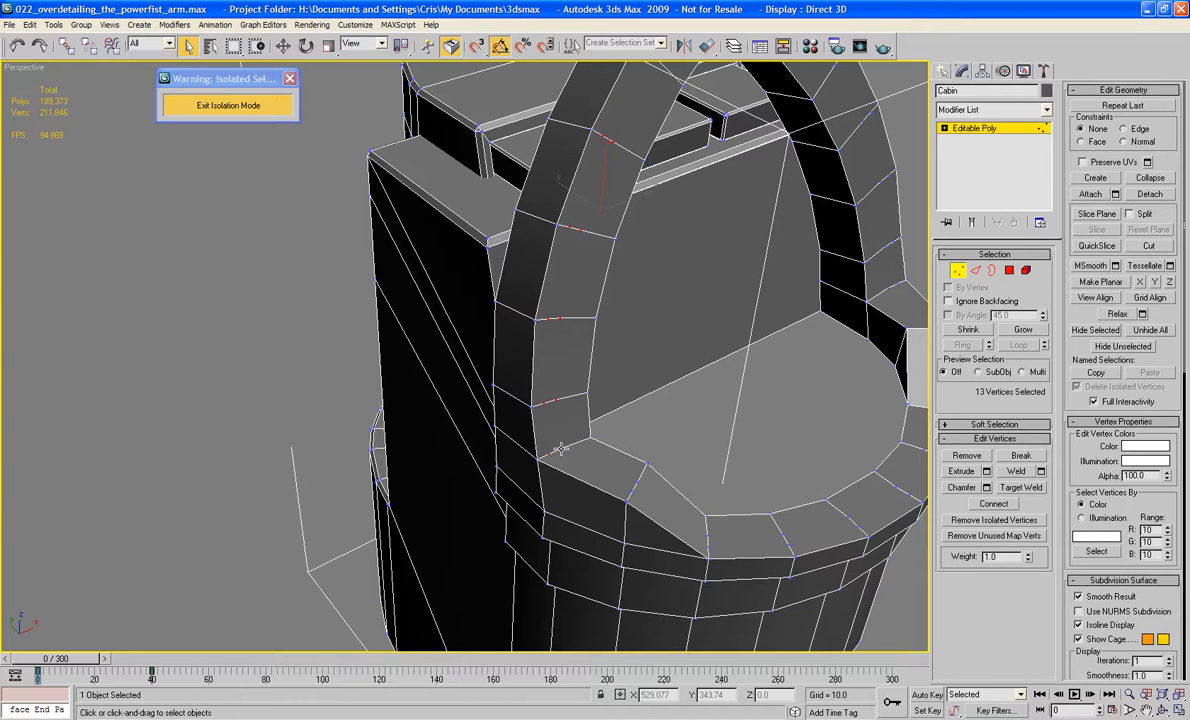
key("ctrl+z")
left_click(561, 474, "ctrl")
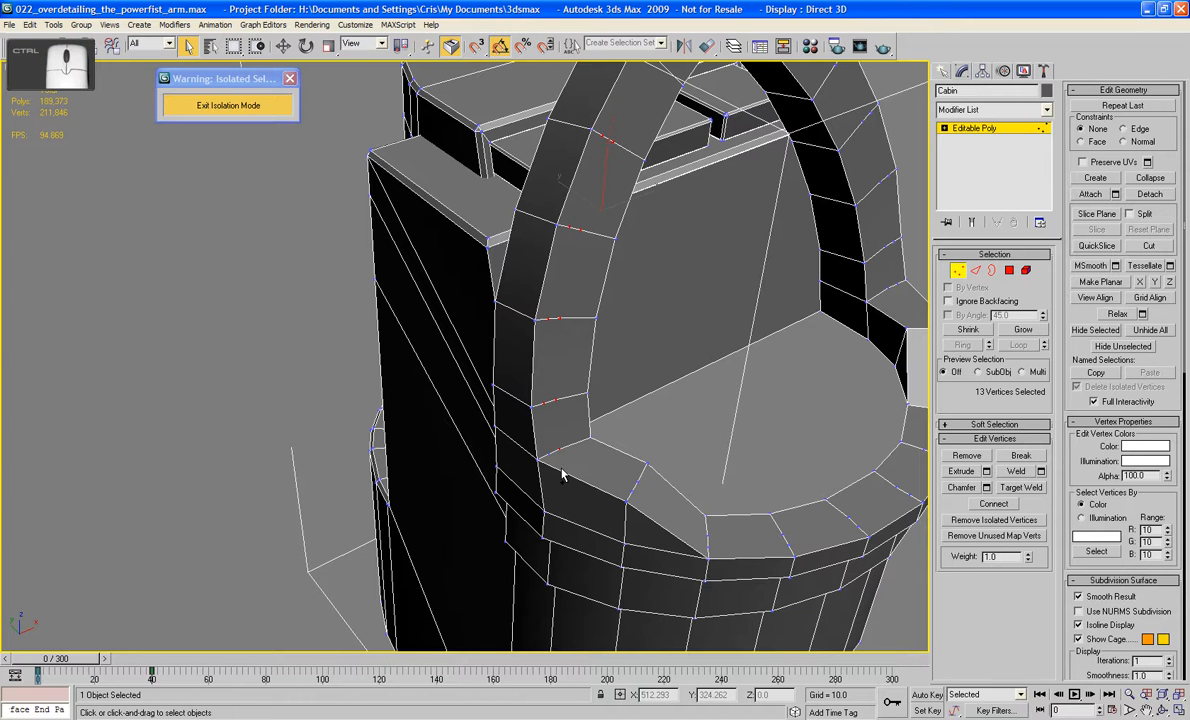
left_click(548, 453, "ctrl")
key("BackSpace")
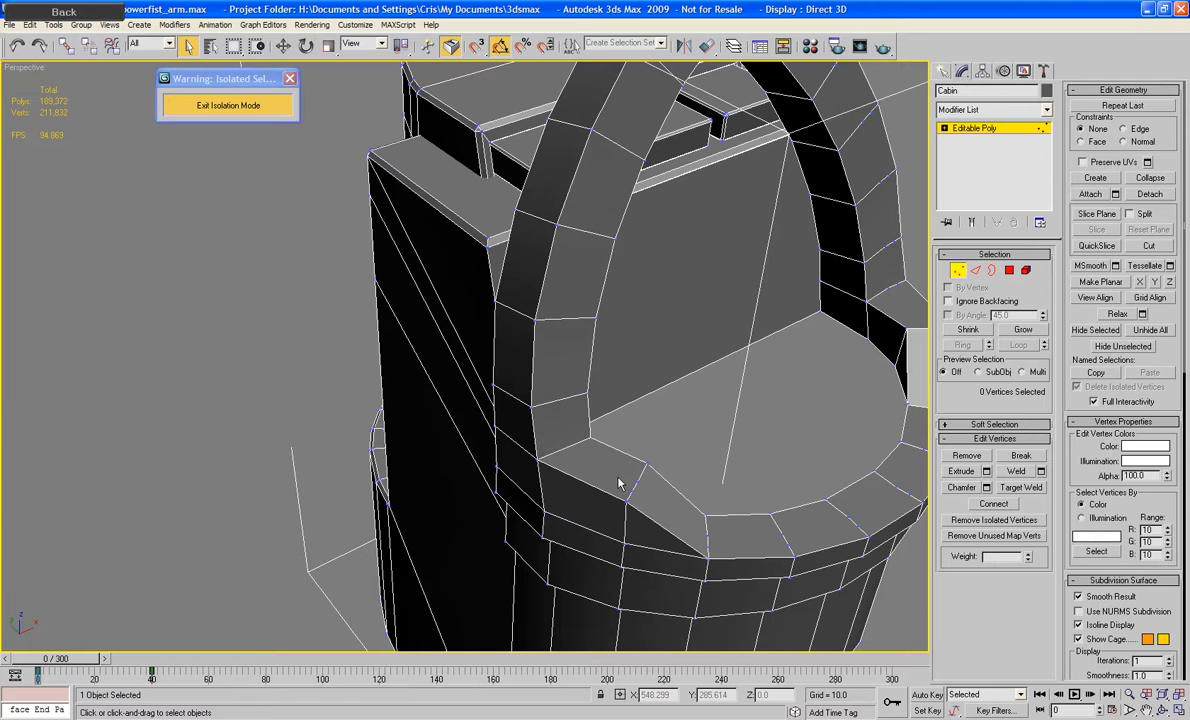
- Remove the leftover vertices on the four cross edges running from the arch's left foot along the rim's front face
middle_click_drag(751, 517, 736, 428, "alt")
scroll(661, 498, "up", 3)
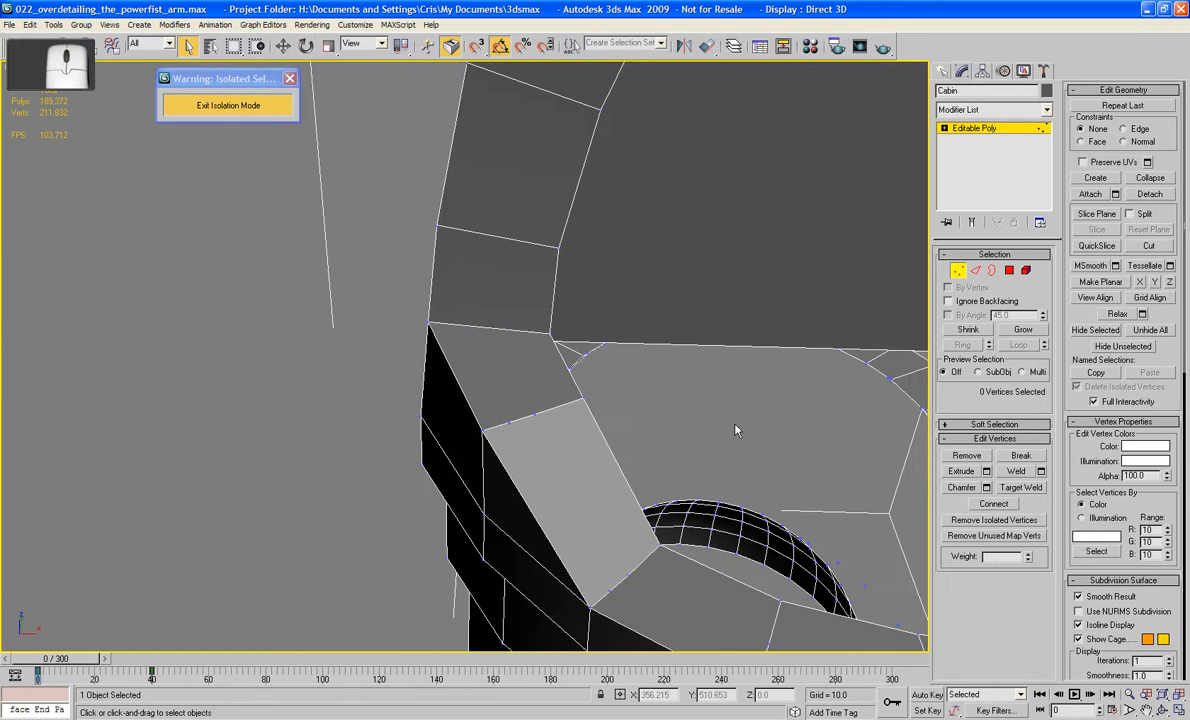
left_click(508, 424)
left_click(535, 413, "ctrl")
left_click(607, 592, "ctrl")
left_click(590, 604, "ctrl")
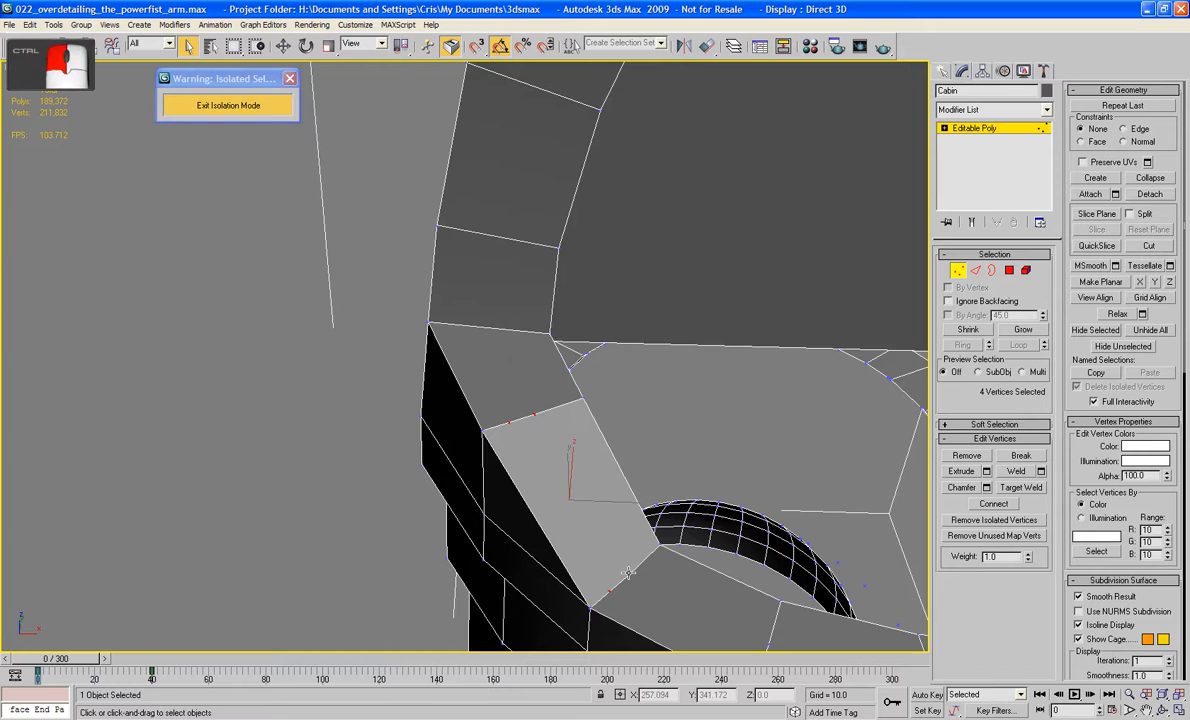
middle_click_drag(590, 604, 653, 467, "alt")
left_click(644, 447, "ctrl")
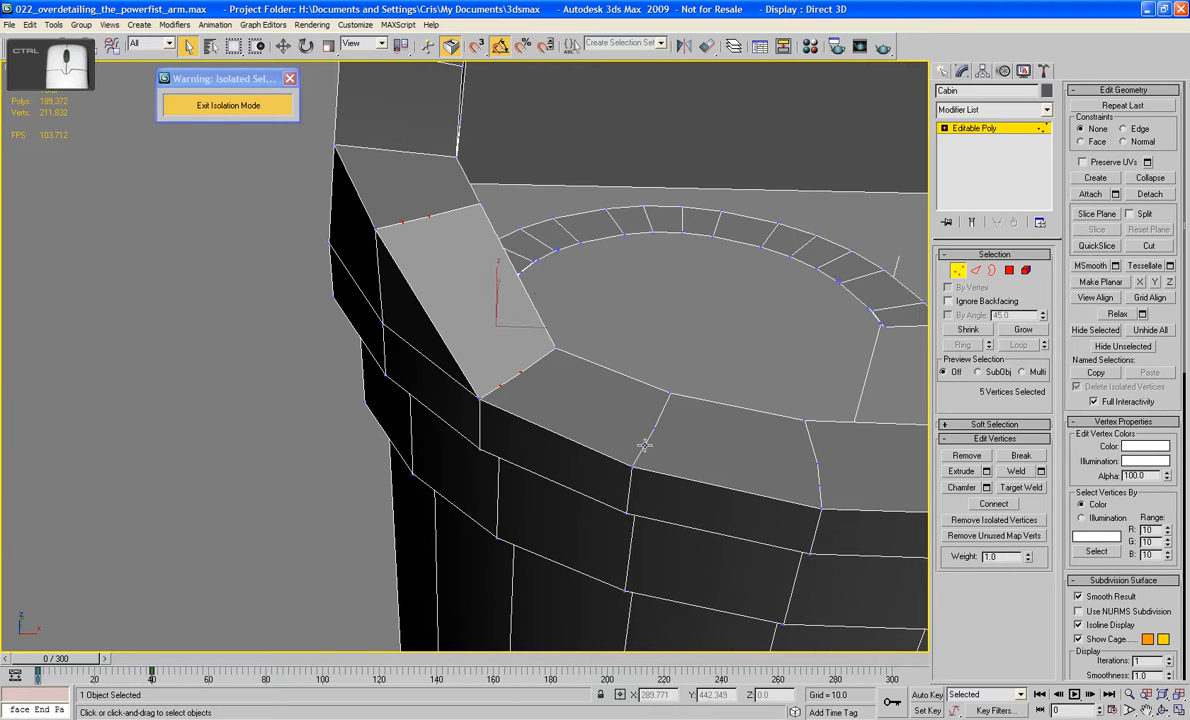
left_click(652, 427, "ctrl")
left_click(817, 466, "ctrl")
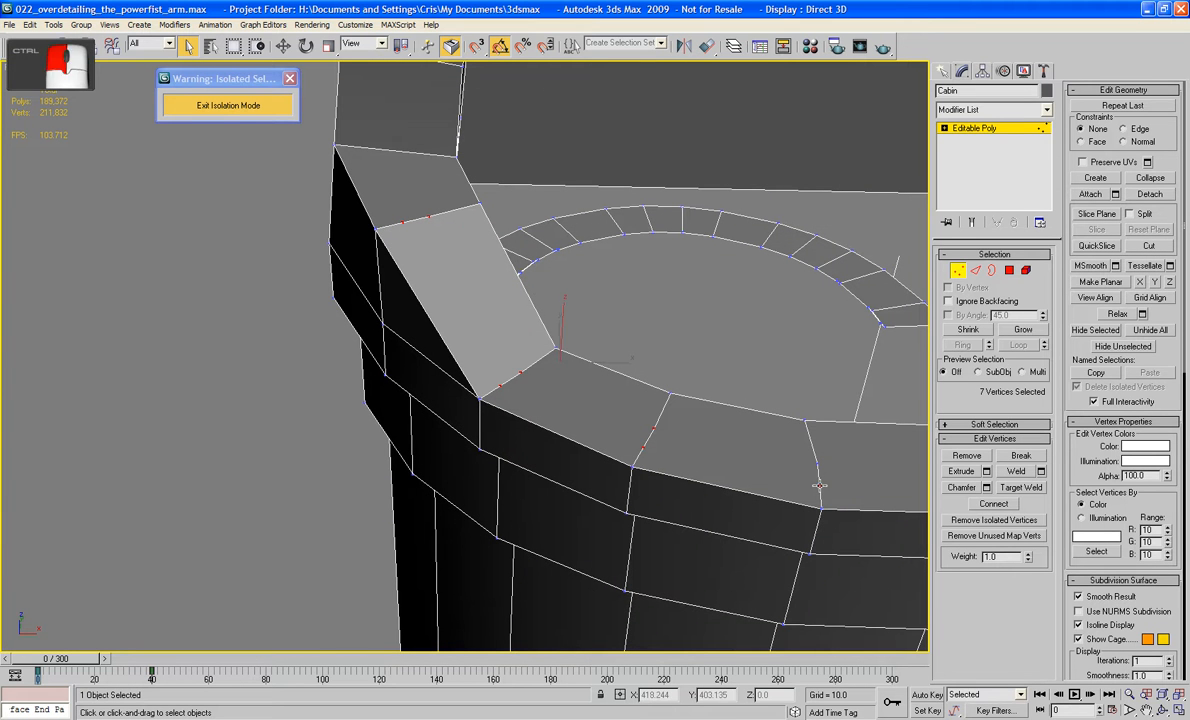
left_click(818, 463, "ctrl")
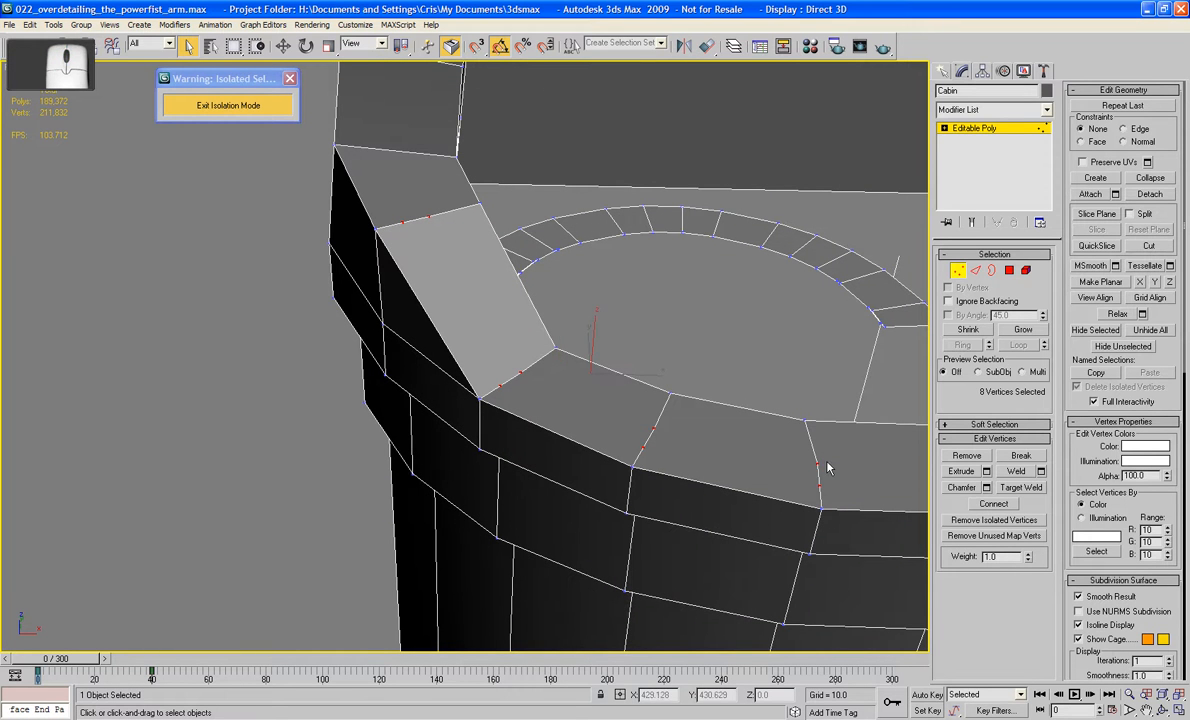
key("BackSpace")
- Remove the two leftover vertices on the cross edge just past the middle of the rim's front
middle_click_drag(828, 468, 542, 478)
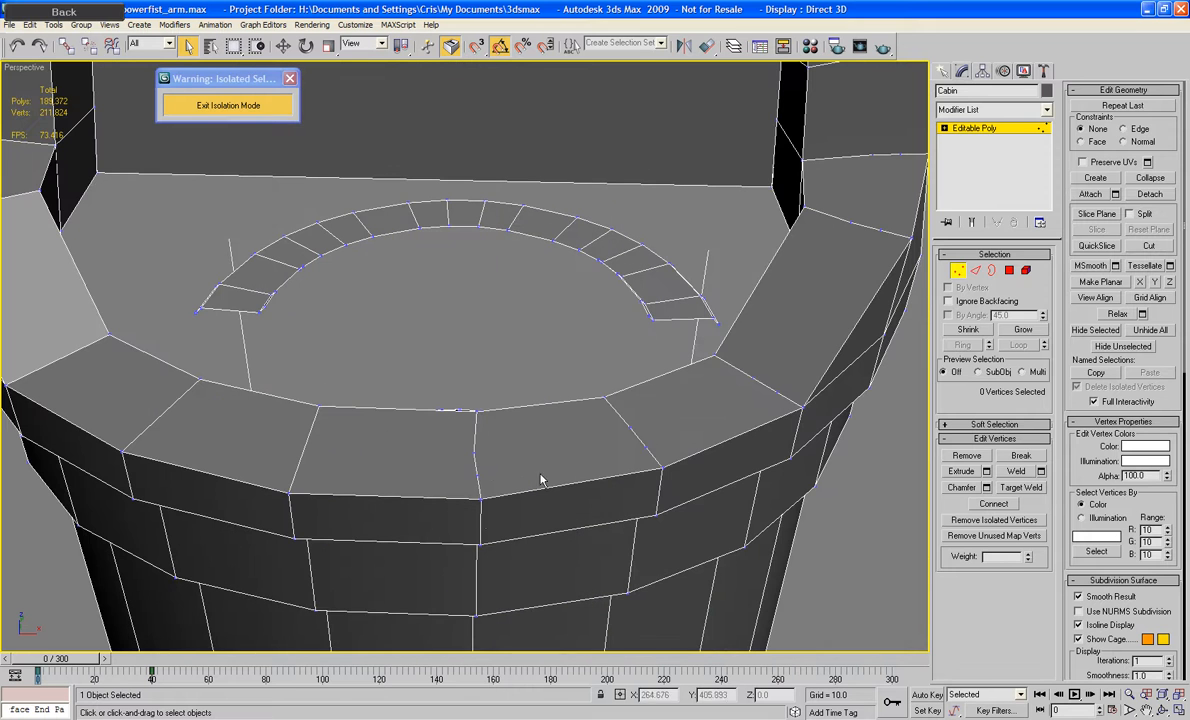
left_click(476, 474)
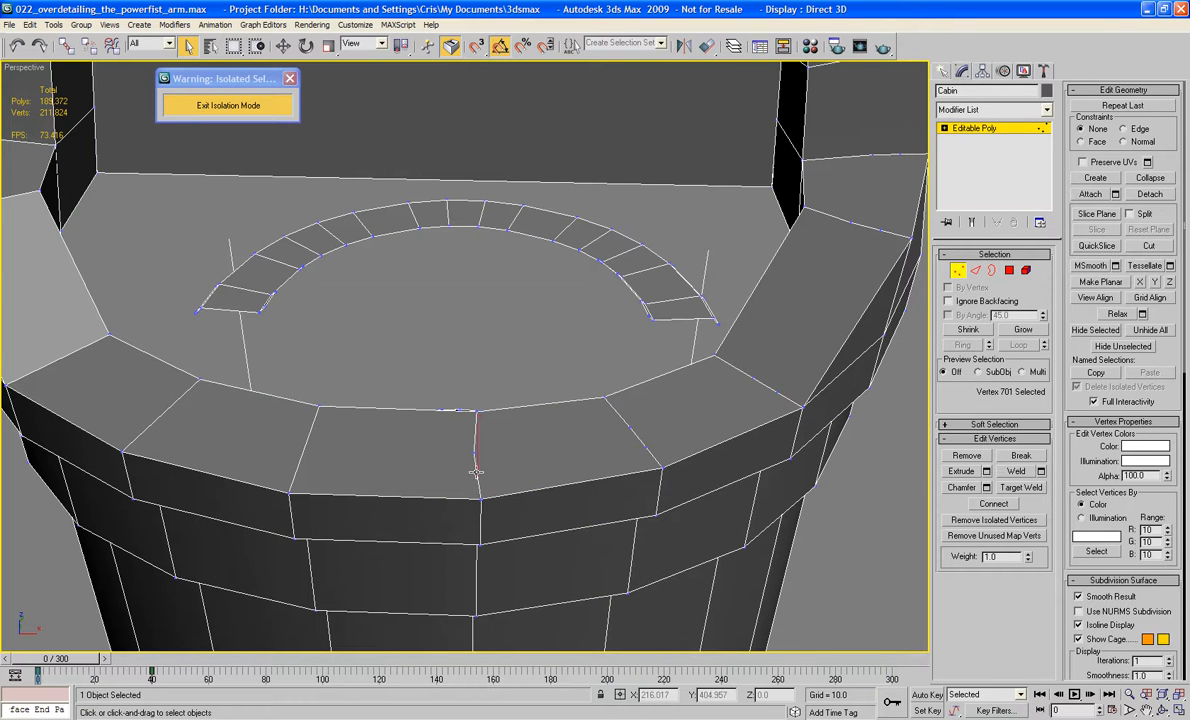
left_click(600, 468)
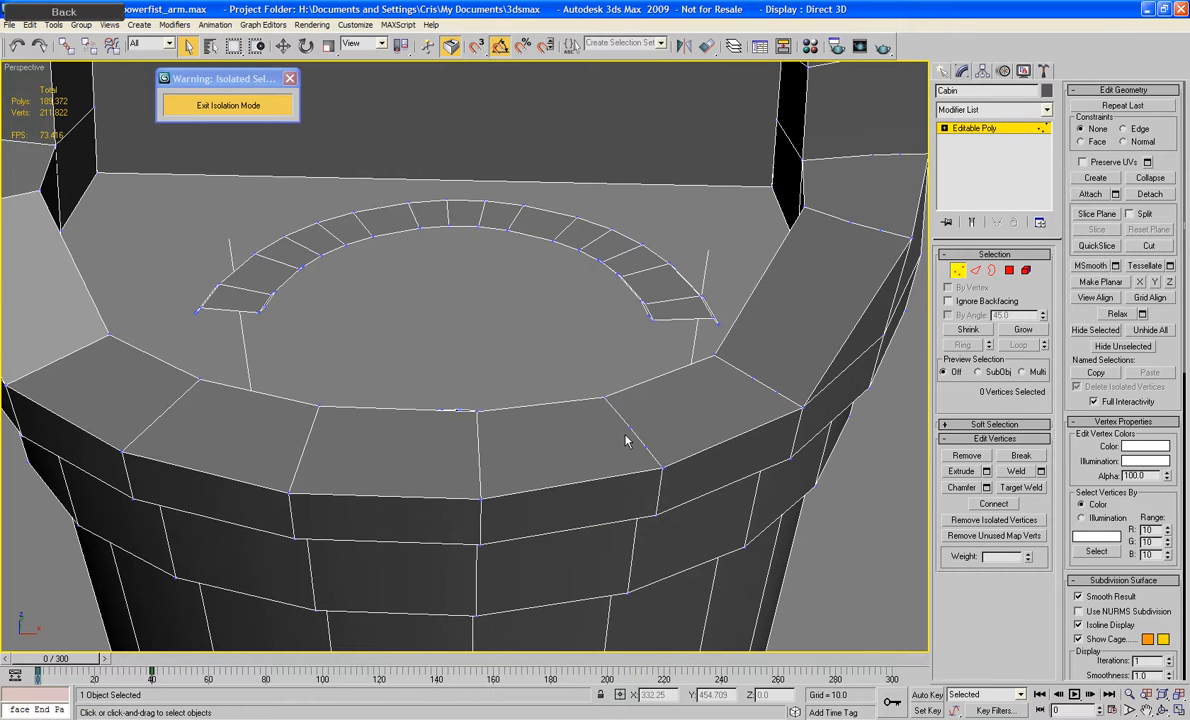
- Remove the leftover vertices on the next three cross edges along the rim up to the arch's right foot
left_click(630, 427)
left_click(642, 412, "ctrl")
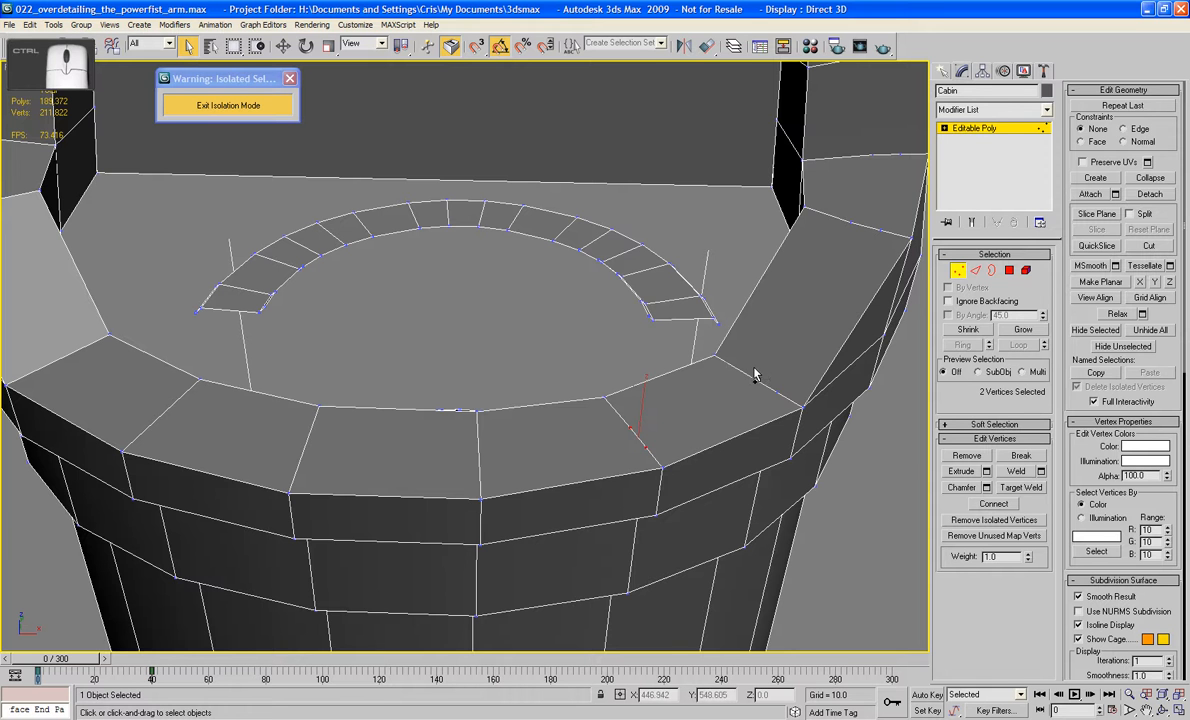
left_click(718, 358, "ctrl")
scroll(741, 324, "up", 2)
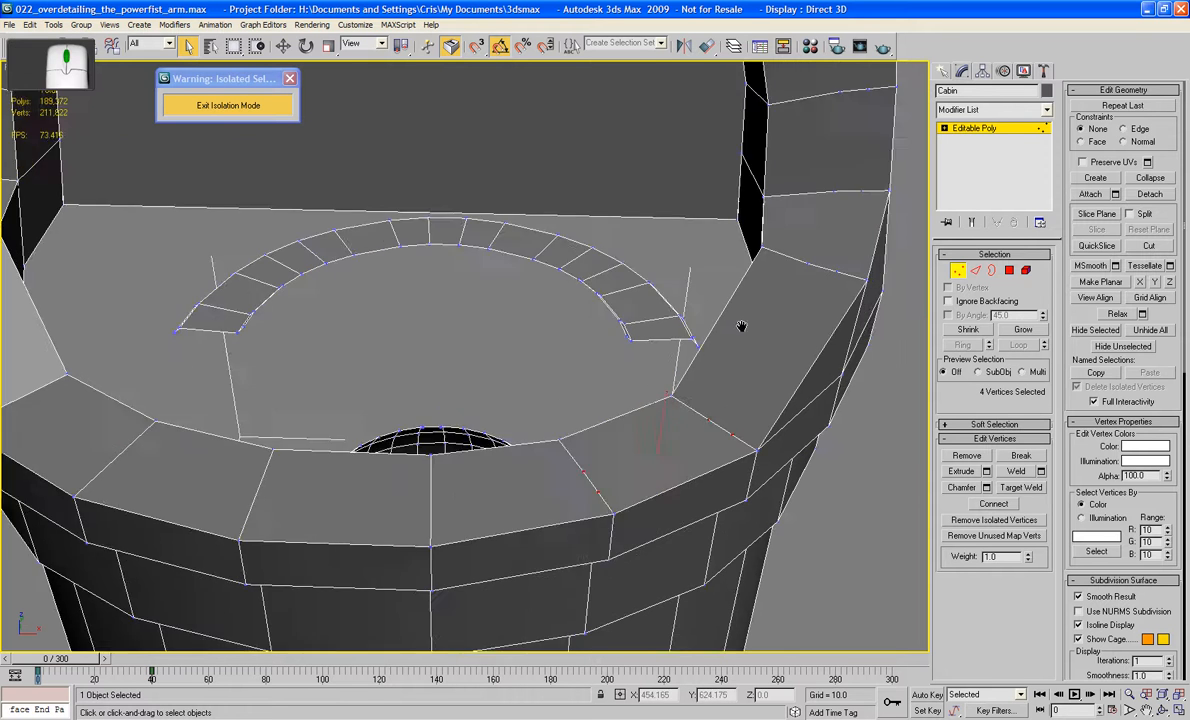
middle_click_drag(741, 324, 730, 417, "alt")
left_click(752, 417, "ctrl")
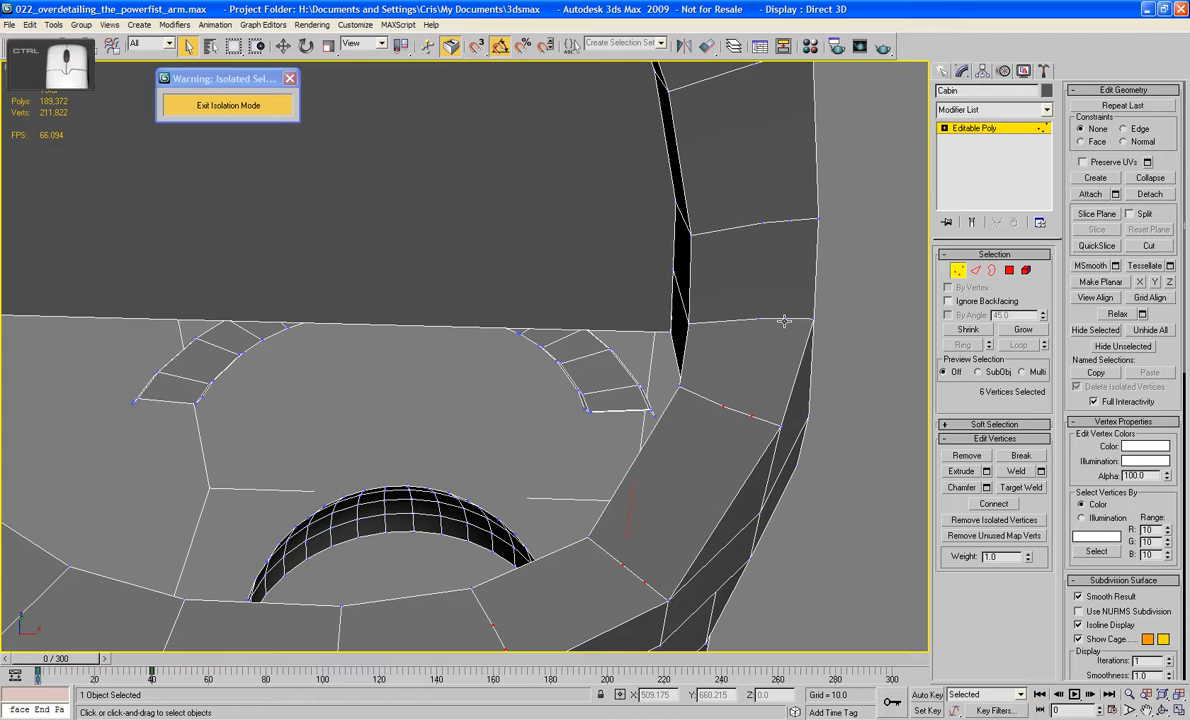
key("ctrl+z")
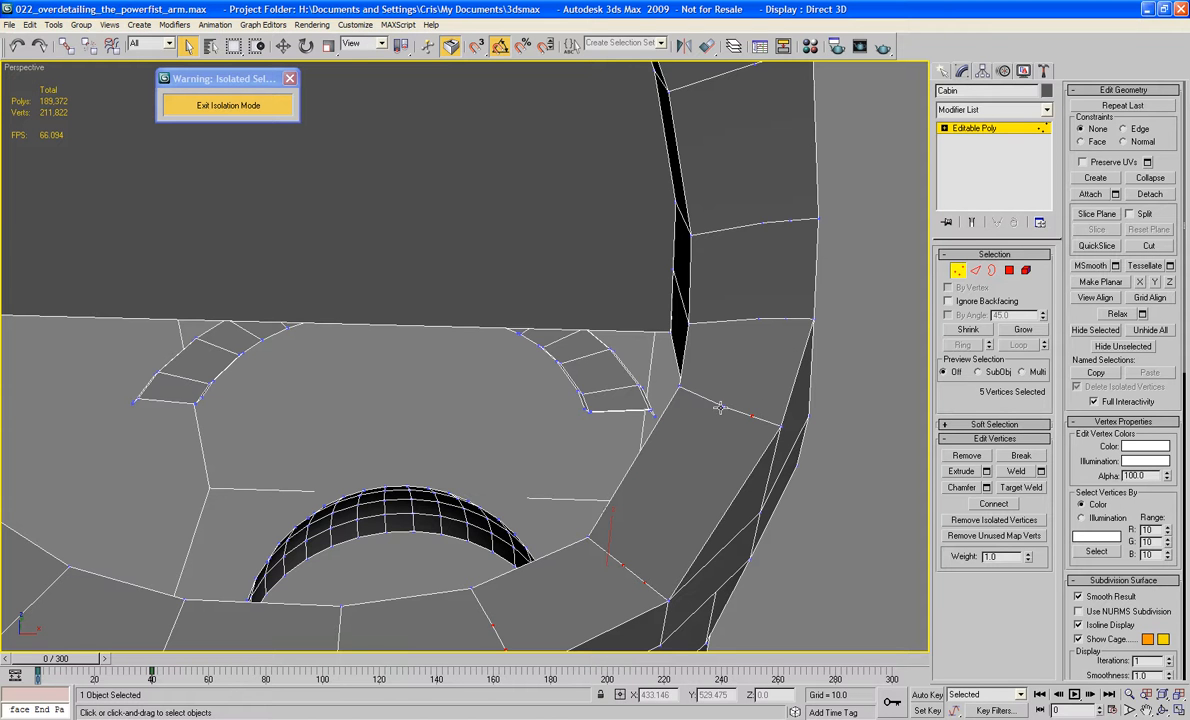
left_click(722, 406, "ctrl")
key("BackSpace")
- Select the leftover vertices on the three lowest cross edges of the arch's right leg
middle_click_drag(760, 280, 698, 418)
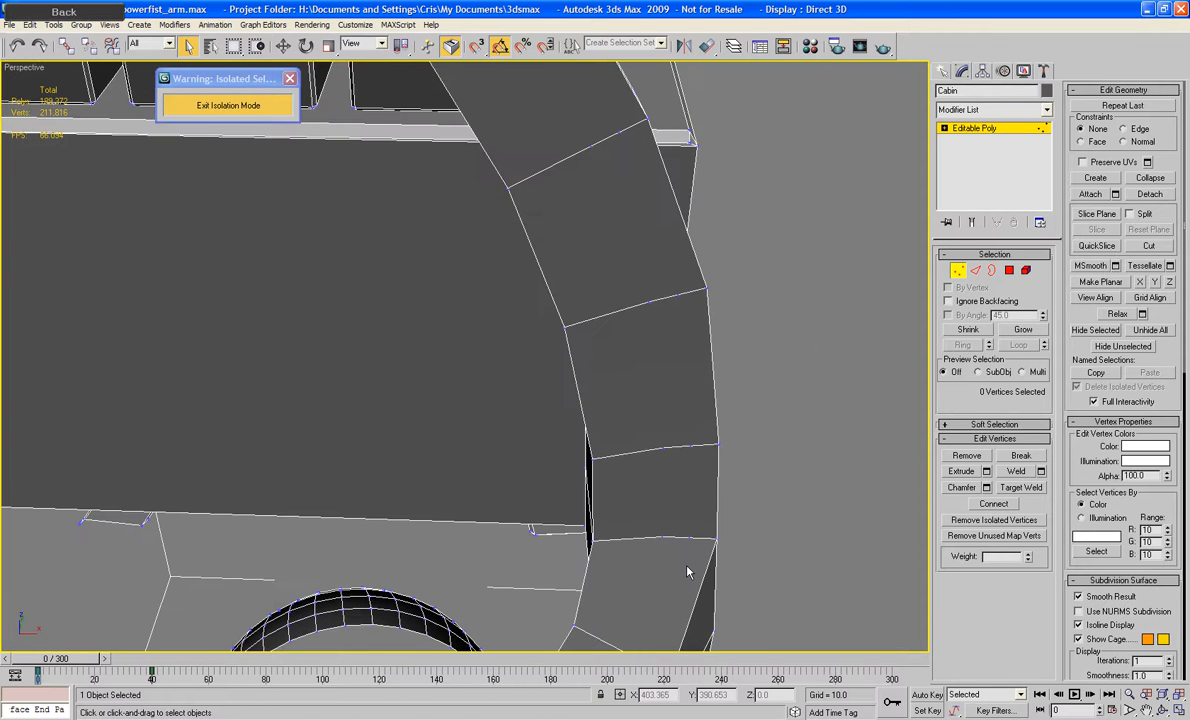
left_click(686, 541)
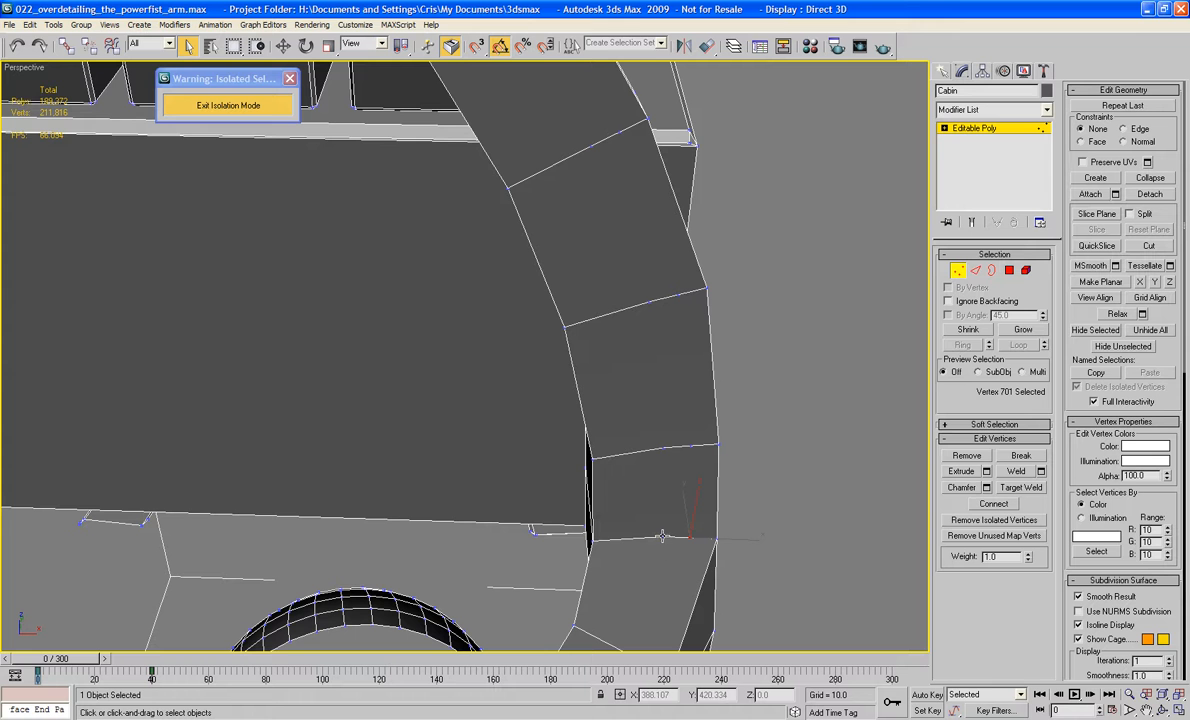
left_click(671, 483, "ctrl")
left_click(663, 447, "ctrl")
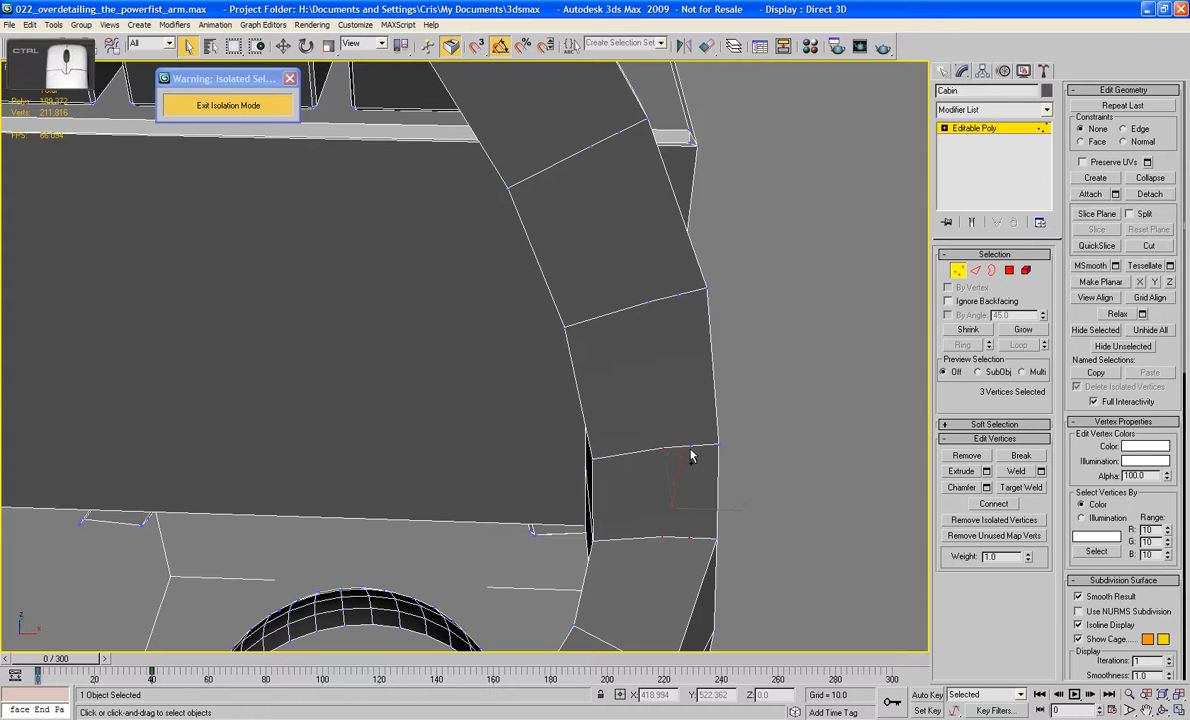
left_click(690, 446, "ctrl")
middle_click_drag(620, 234, 654, 399)
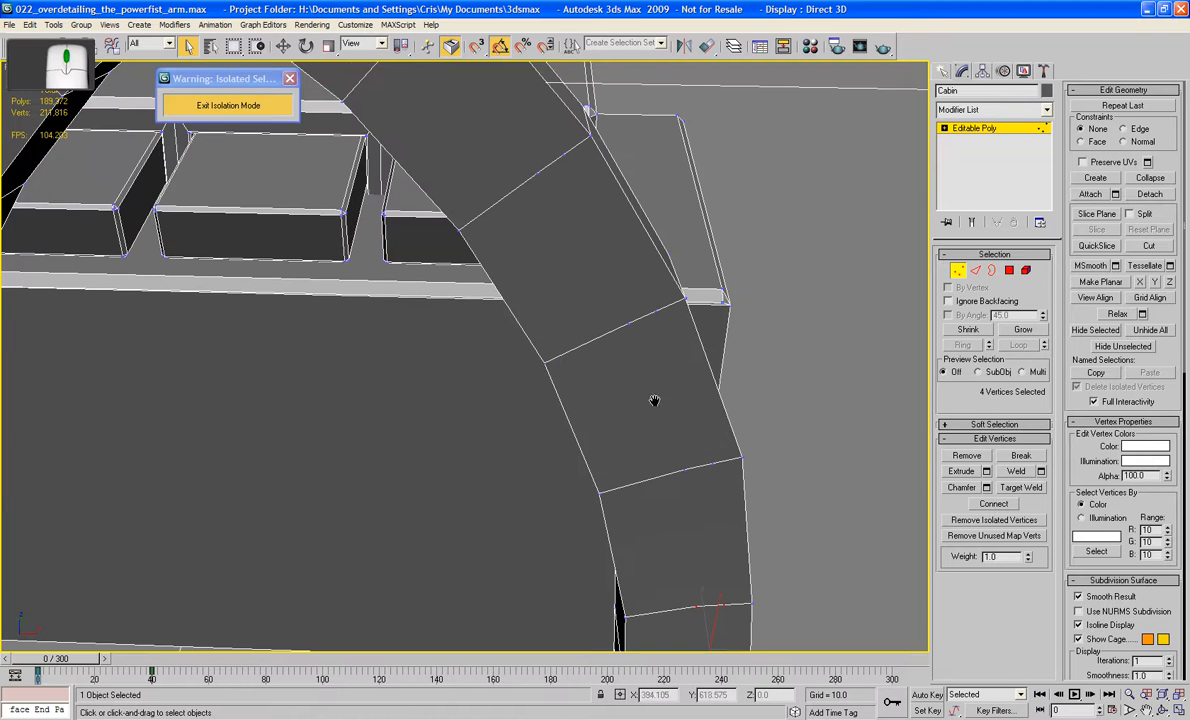
left_click(681, 470, "ctrl")
middle_click_drag(620, 348, 712, 478)
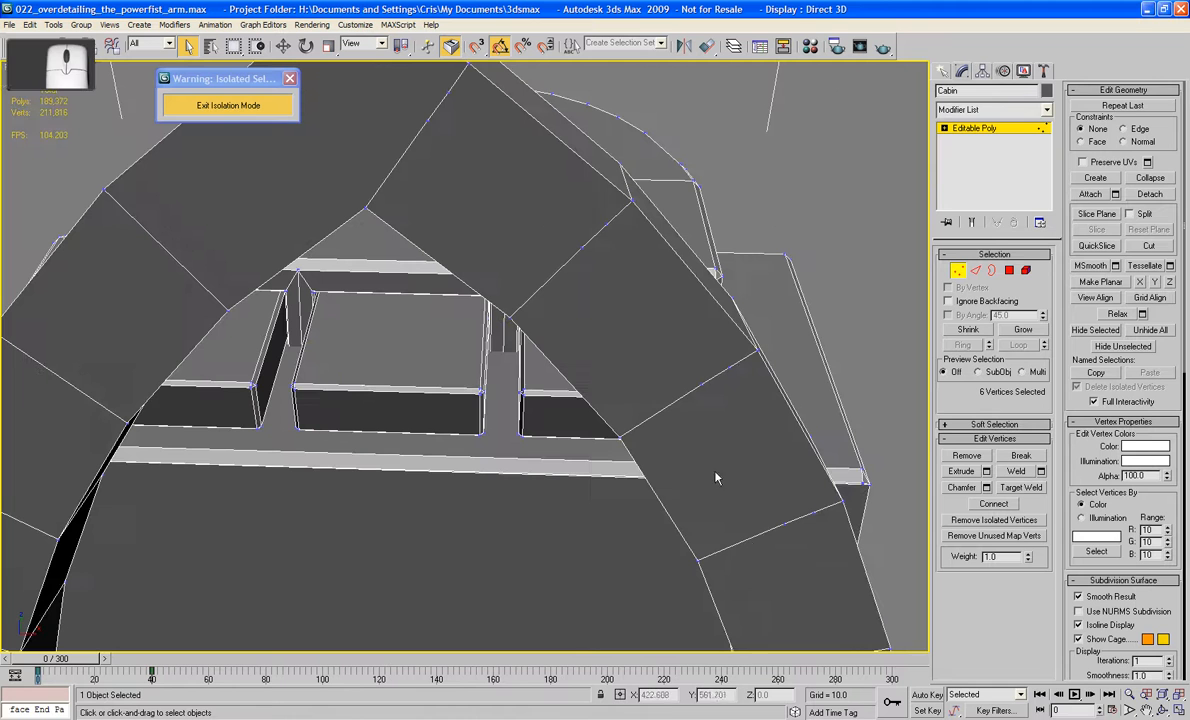
- Add the leftover vertices on the remaining right-leg cross edges up to the apex and remove the whole selection
left_click(783, 525, "ctrl")
left_click(812, 513, "ctrl")
left_click(702, 384, "ctrl")
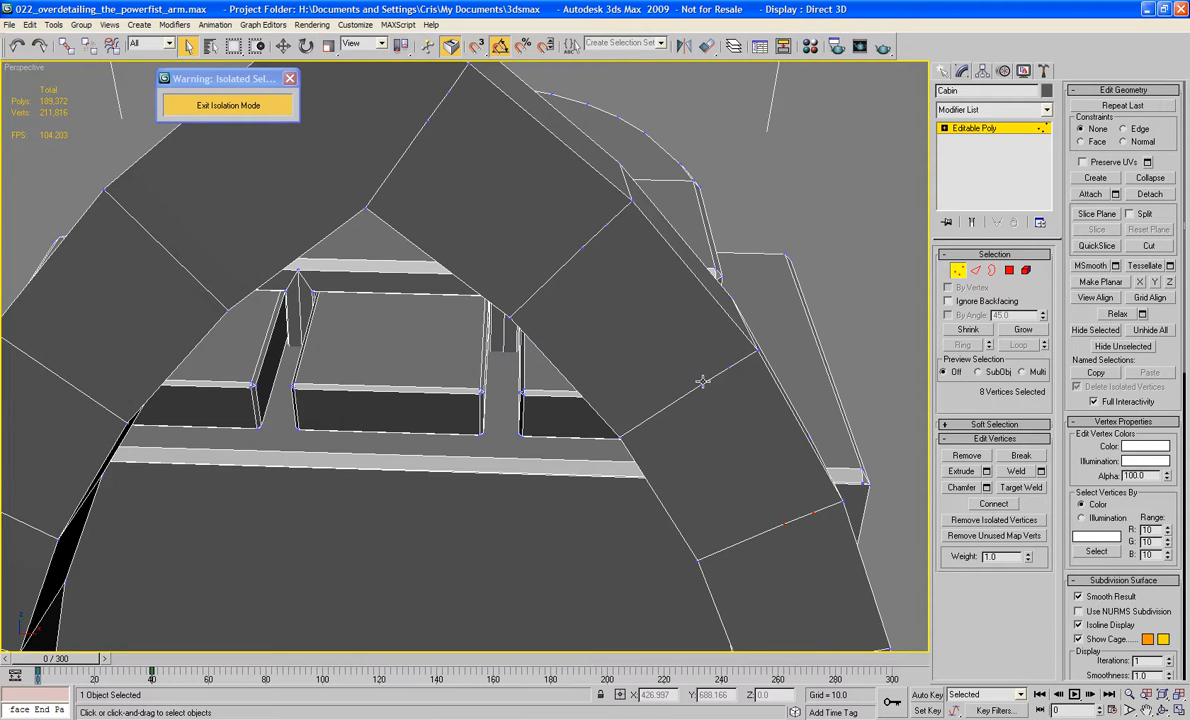
left_click(728, 367, "ctrl")
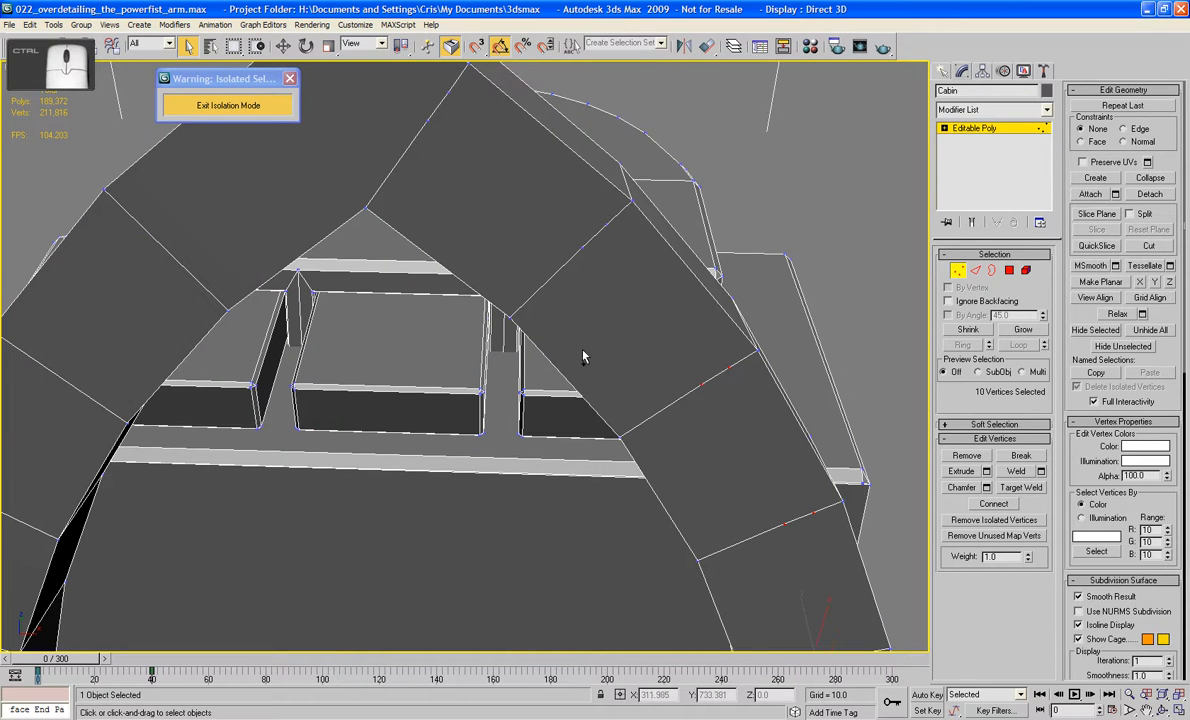
left_click(581, 246, "ctrl")
left_click(605, 227, "ctrl")
middle_click_drag(438, 163, 513, 218)
left_click(584, 245, "ctrl")
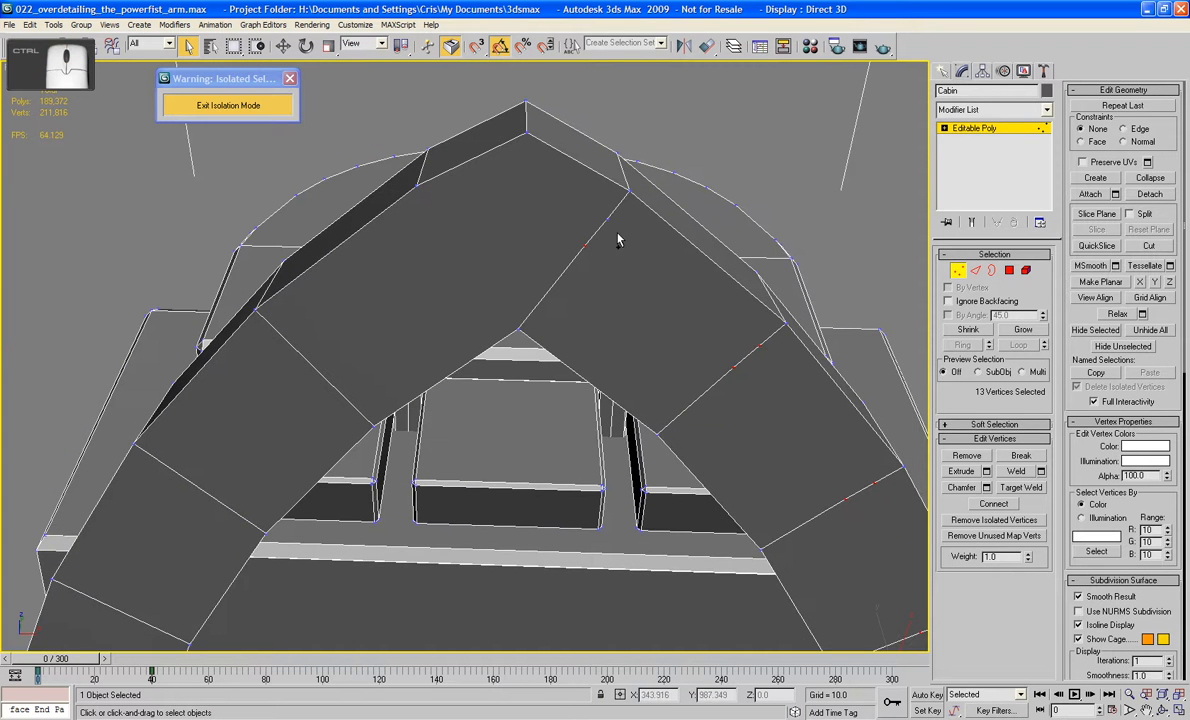
key("BackSpace")
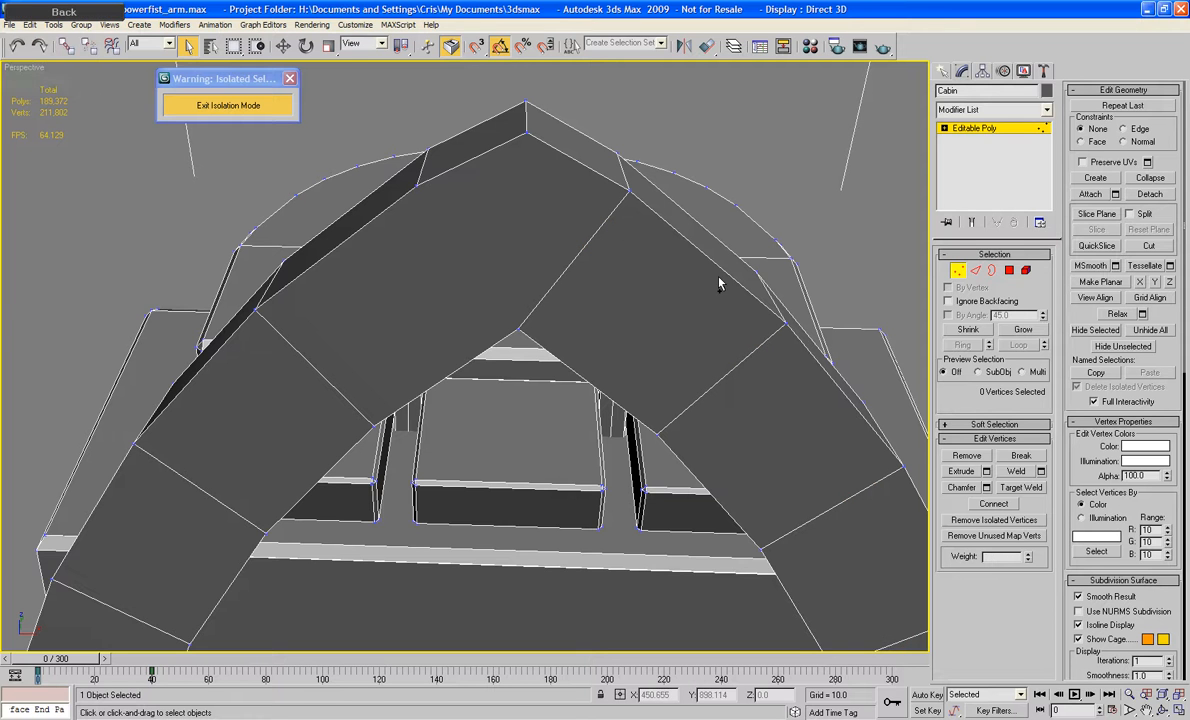
- Cut an edge across the arch's front face from the outer corner left of the apex to the inner apex vertex
left_click(1147, 246)
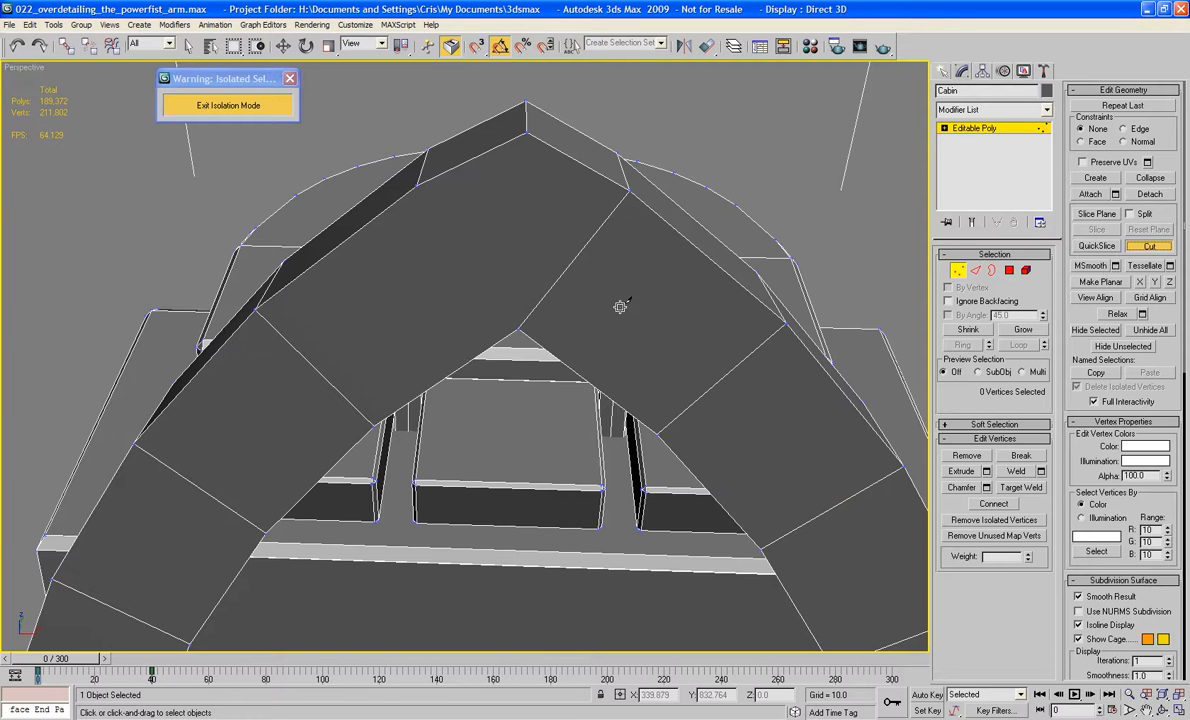
left_click(418, 185)
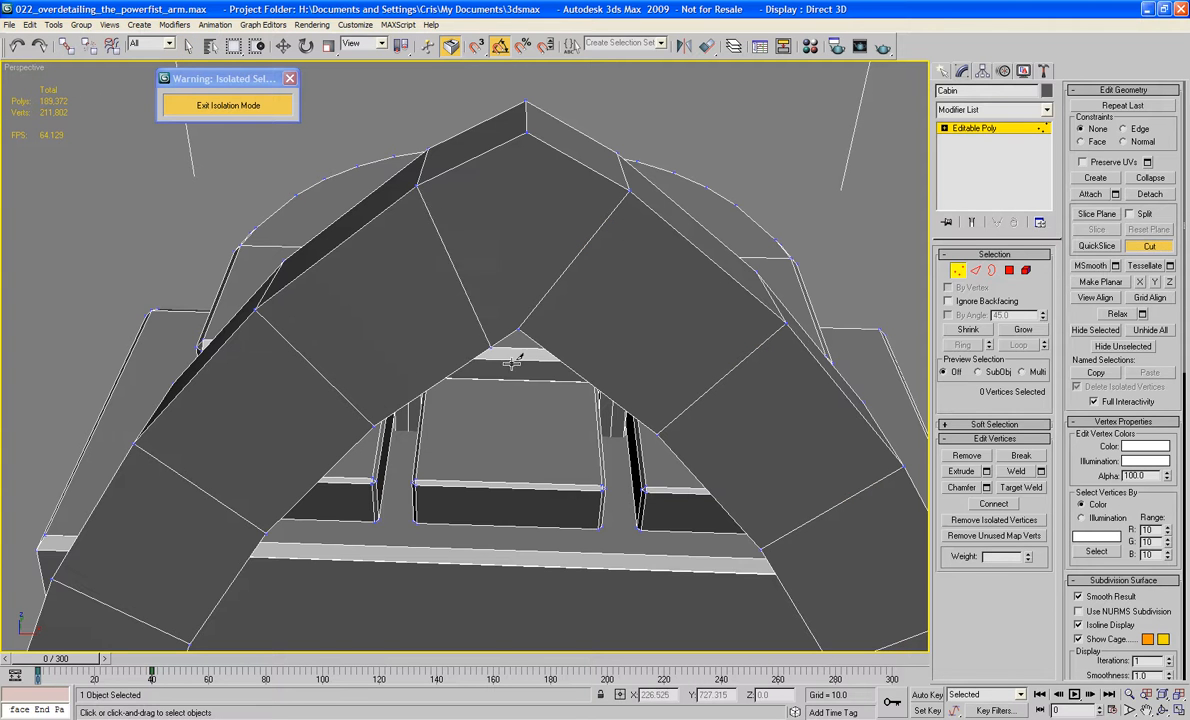
scroll(519, 328, "down", 5)
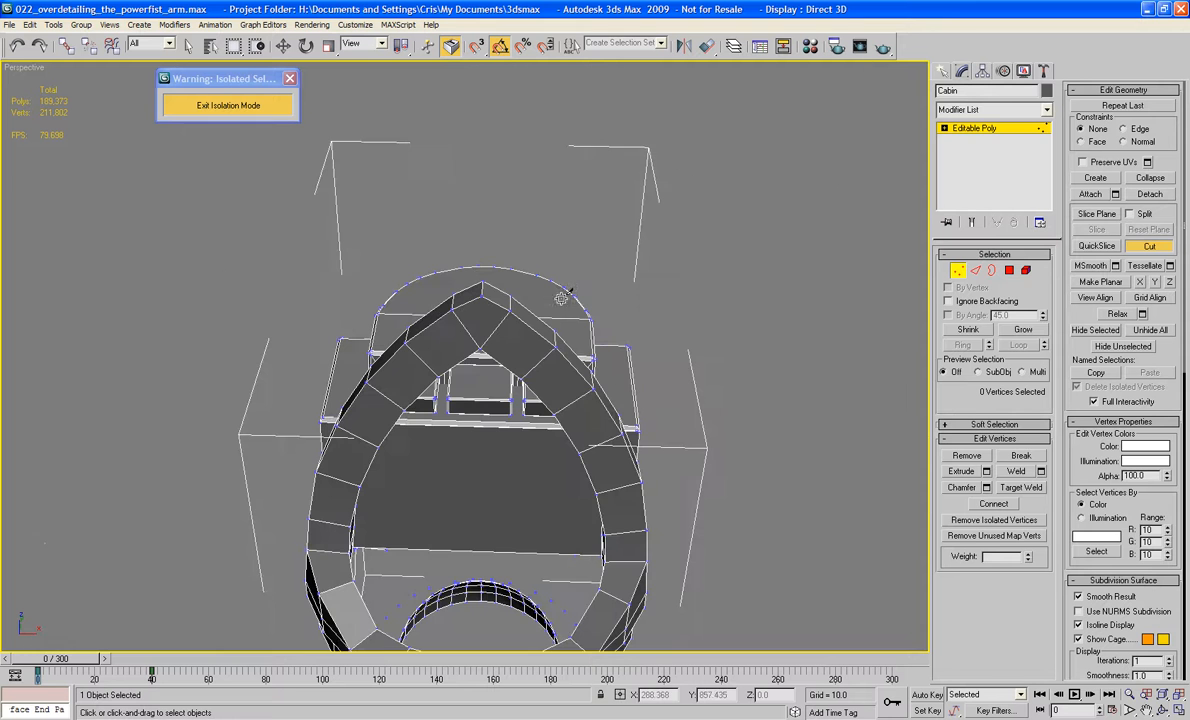
left_click(1145, 247)
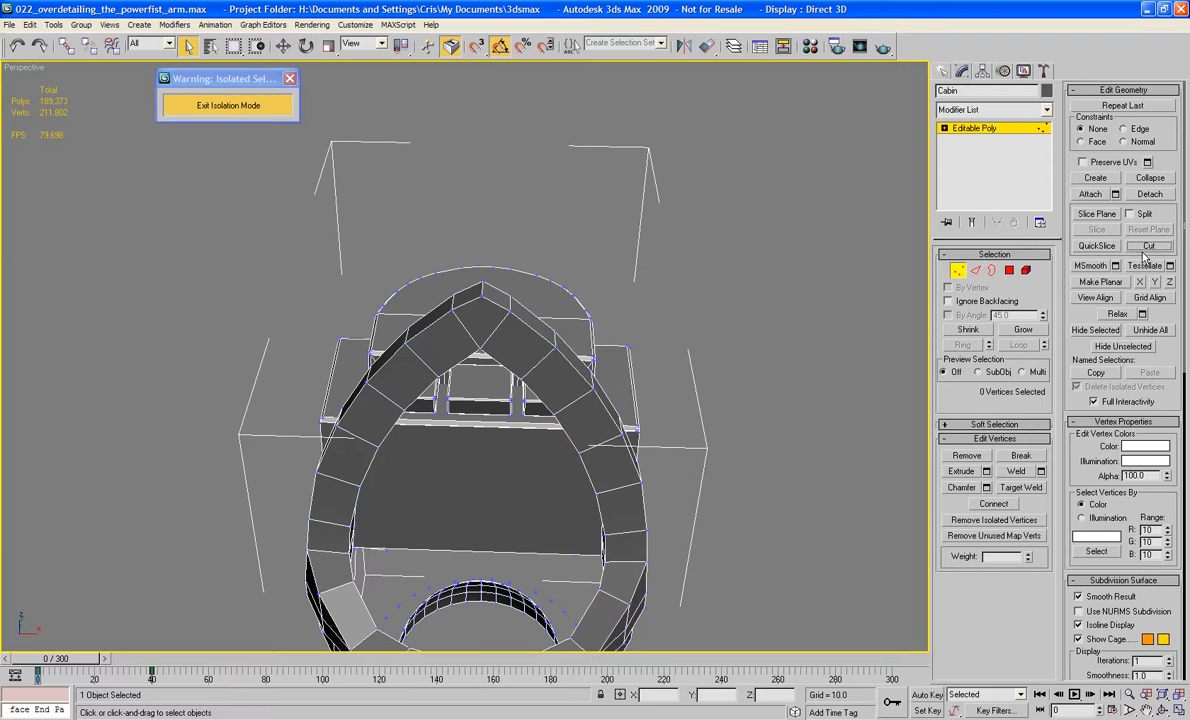
- Extend the top edge of the lower body's flat front panel upward by about 11 units to form a narrow strip
left_click(957, 271)
middle_click_drag(866, 292, 675, 111, "alt")
scroll(781, 260, "down", 5)
scroll(664, 211, "up", 4)
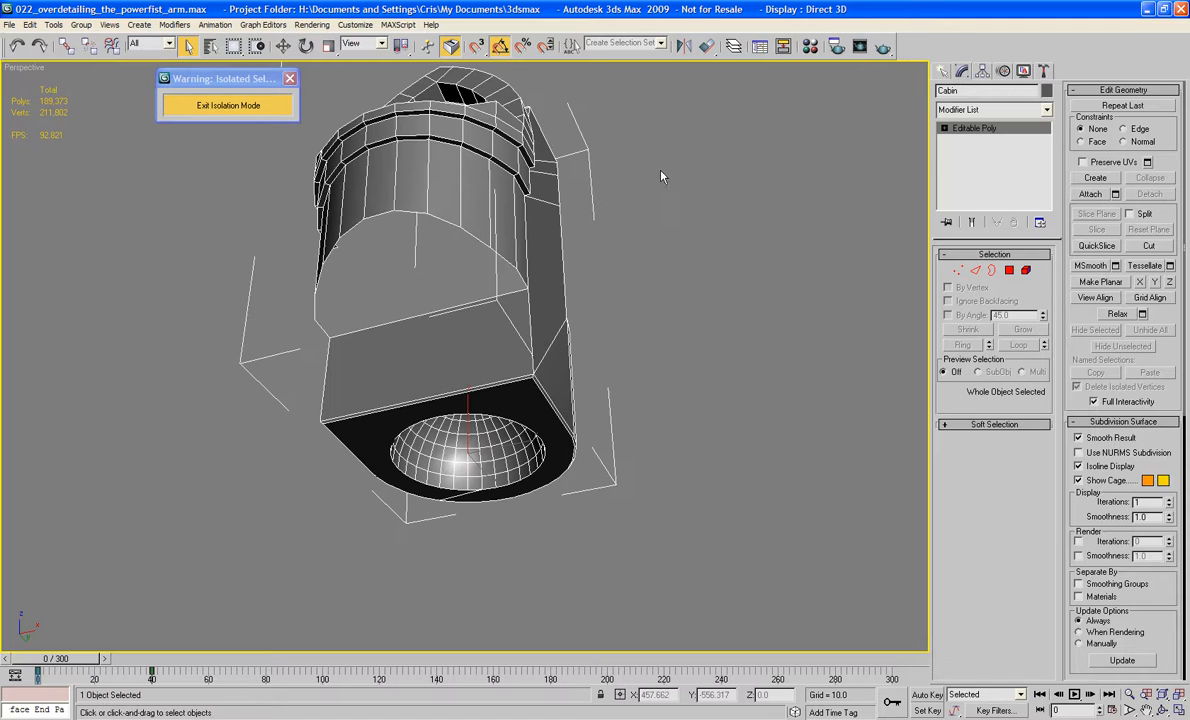
scroll(662, 184, "up", 4)
middle_click_drag(662, 190, 634, 101)
left_click(1009, 270)
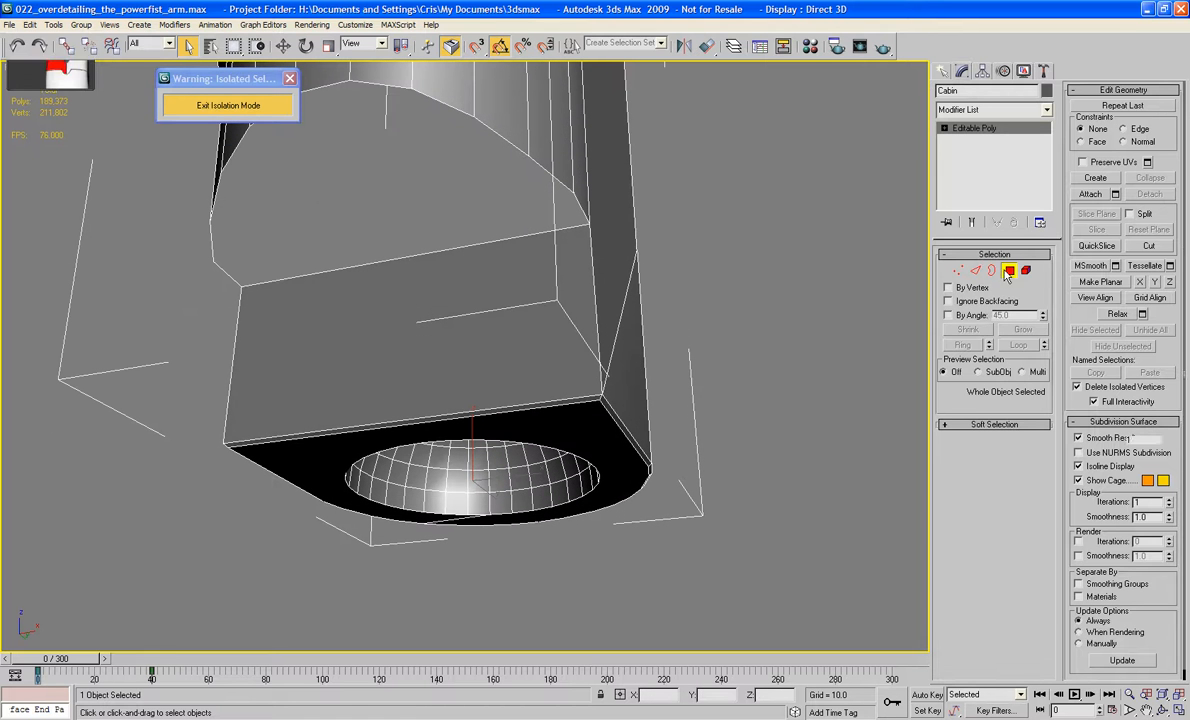
left_click(516, 239)
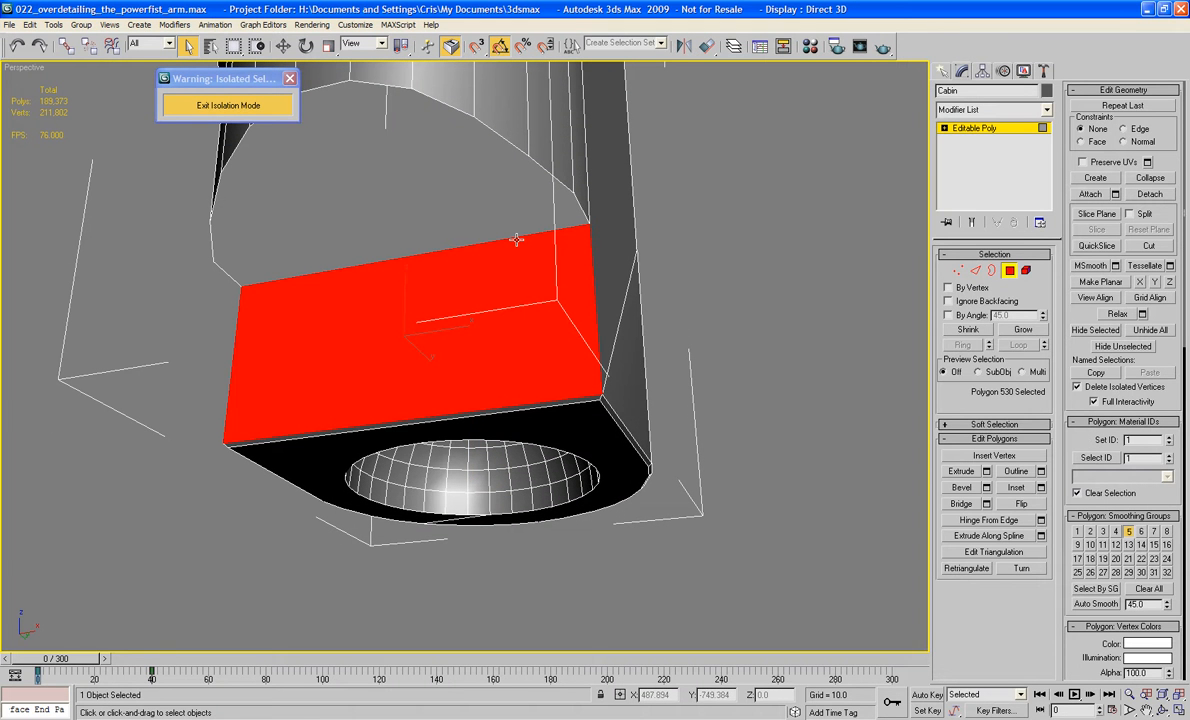
left_click(975, 271)
left_click(494, 242)
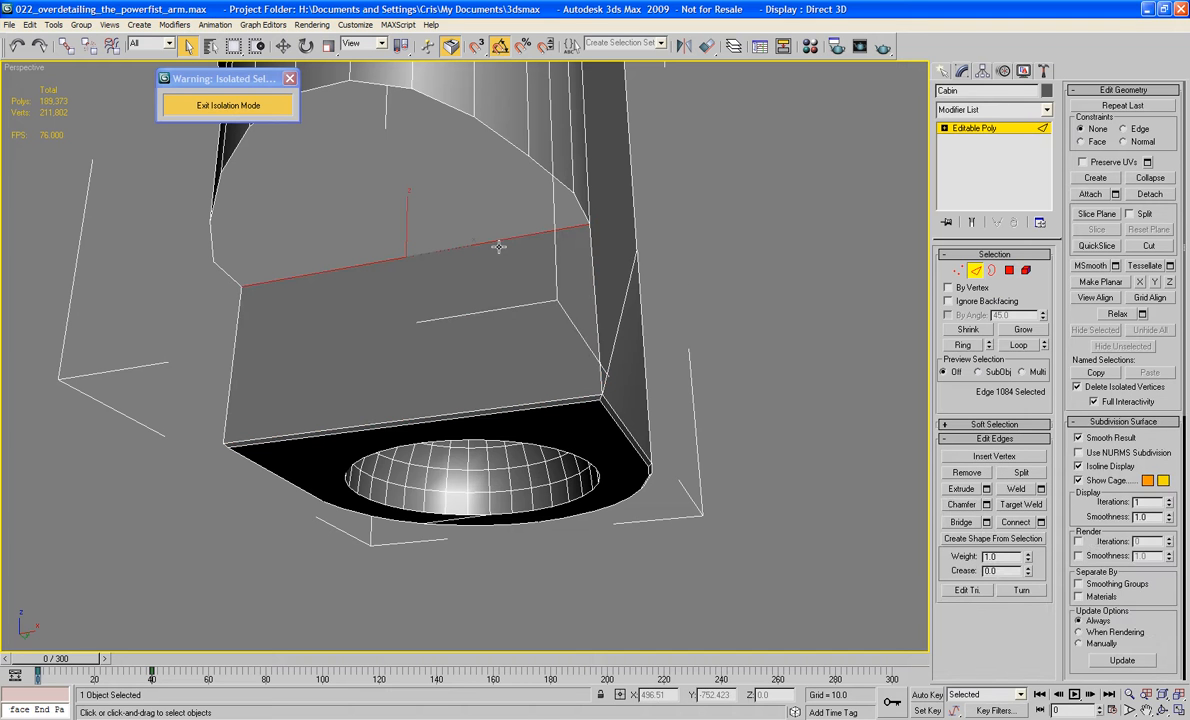
key("w")
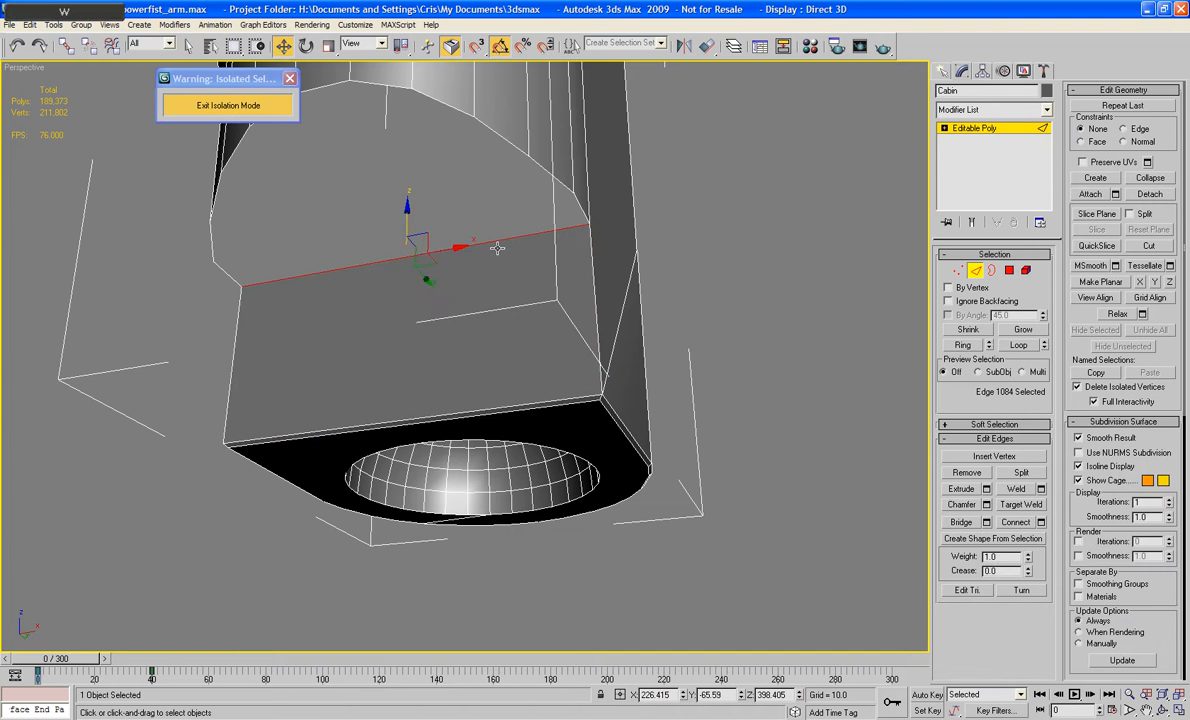
left_click(403, 188)
left_click(414, 253)
left_click_drag(407, 212, 407, 180)
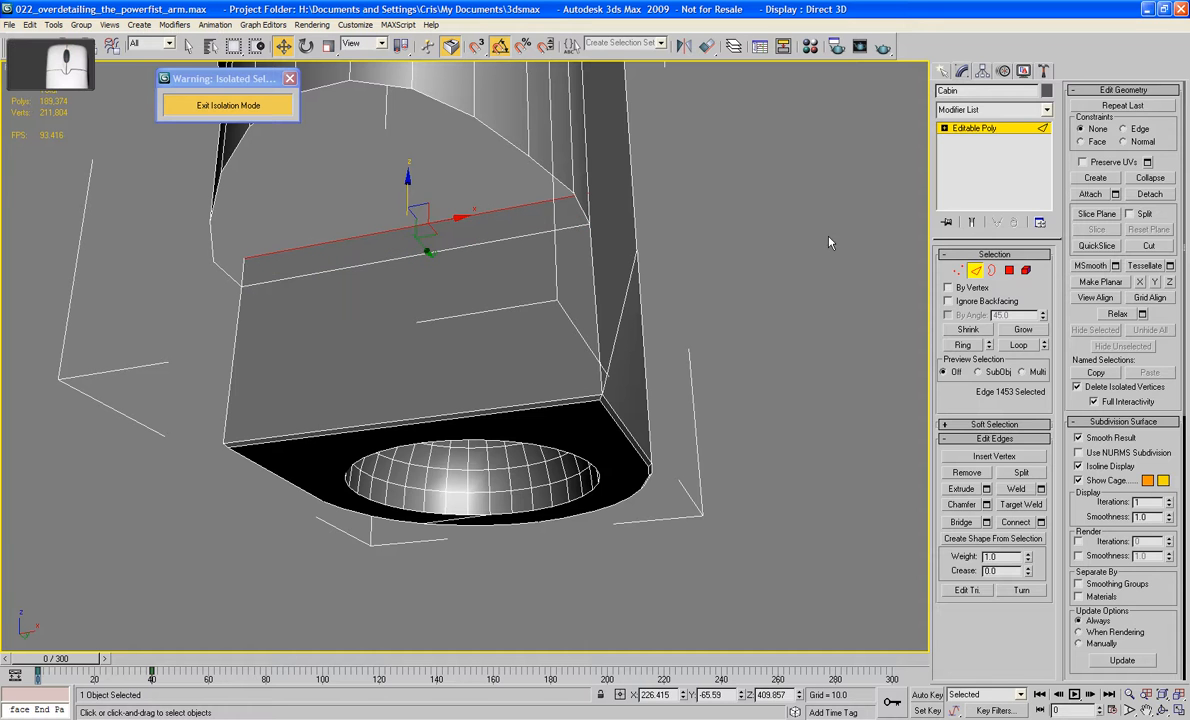
- Inset the front panel and the strip above it together to leave a thin frame around them
key("4")
left_click(467, 228)
left_click(473, 282, "ctrl")
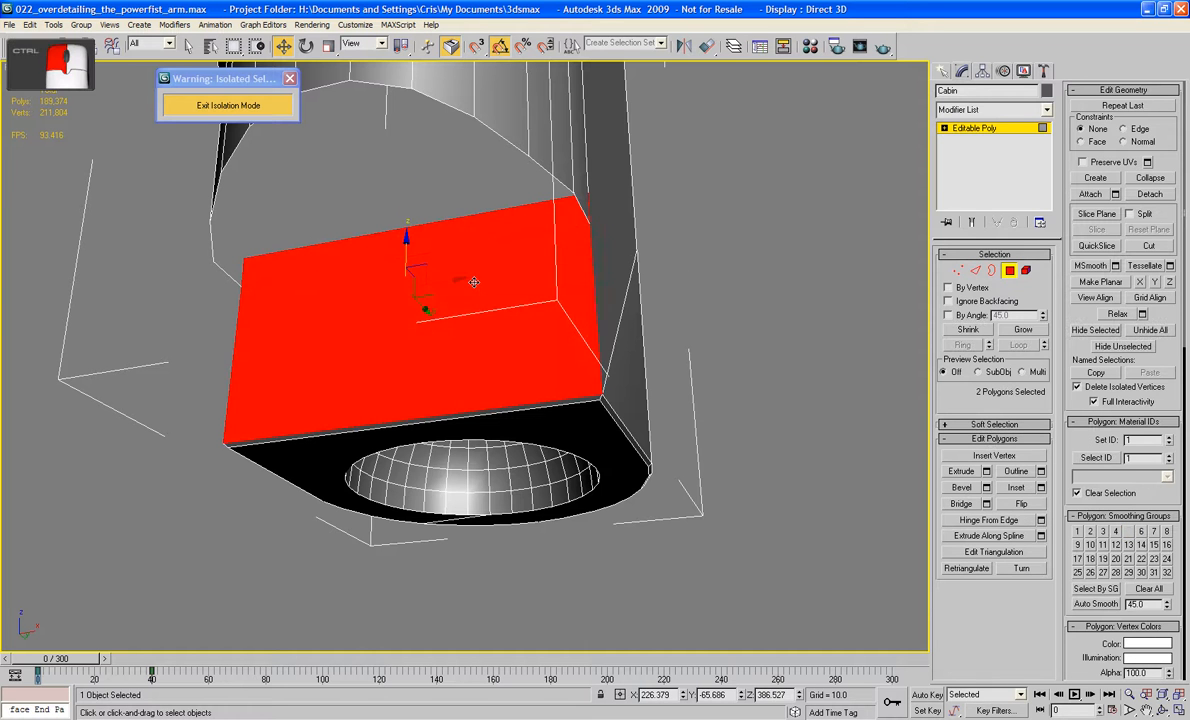
left_click(1022, 488)
left_click_drag(481, 329, 480, 309)
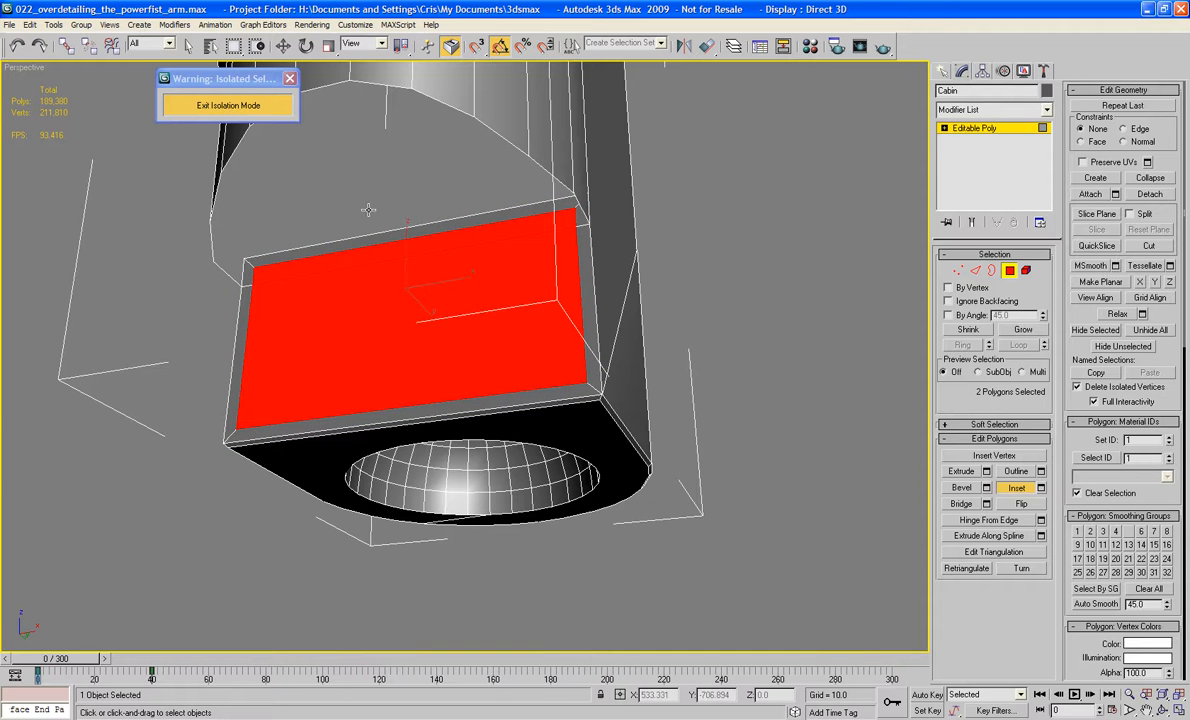
- Delete the four polygons of the strip above the front panel
left_click(347, 245)
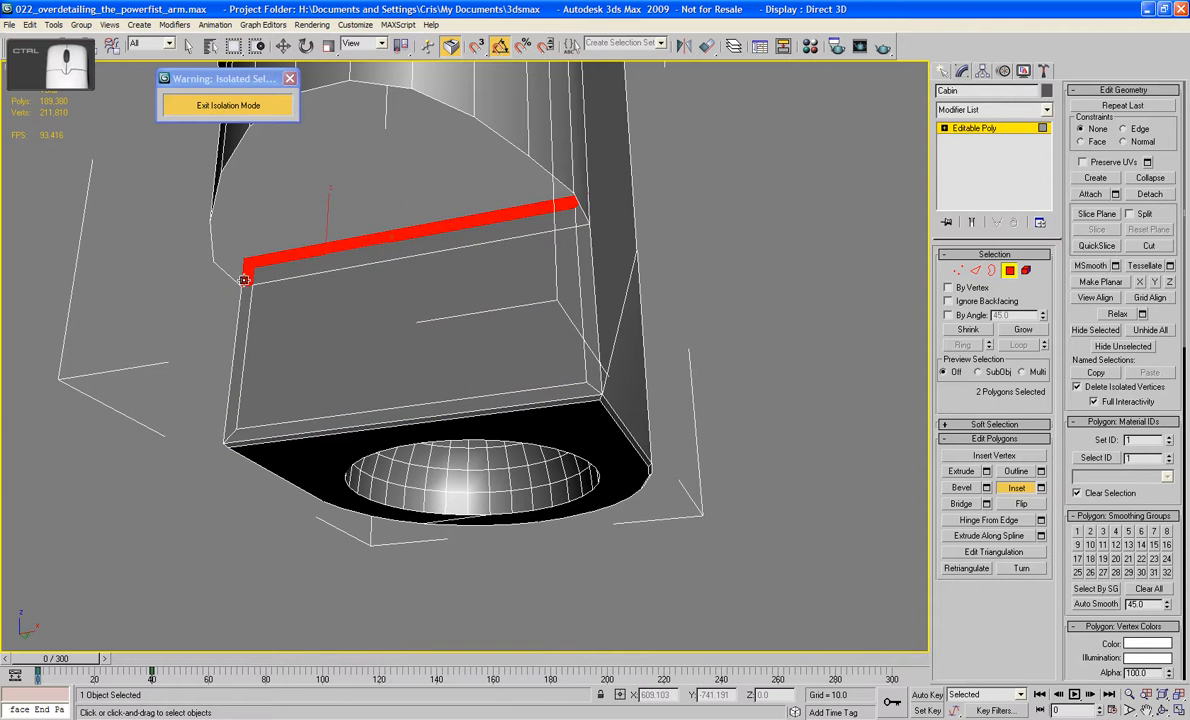
left_click(285, 256, "ctrl")
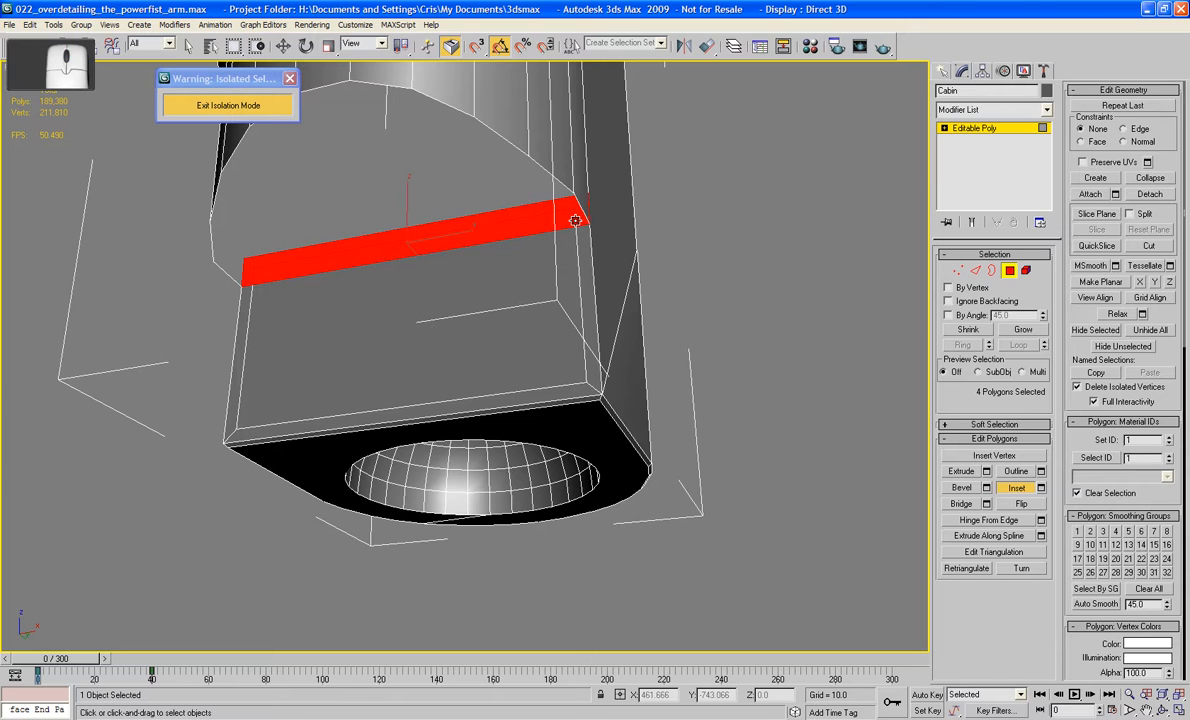
key("Delete")
- Scale the inset front polygon narrower along X to widen the frame at both sides
left_click(514, 303)
key("w")
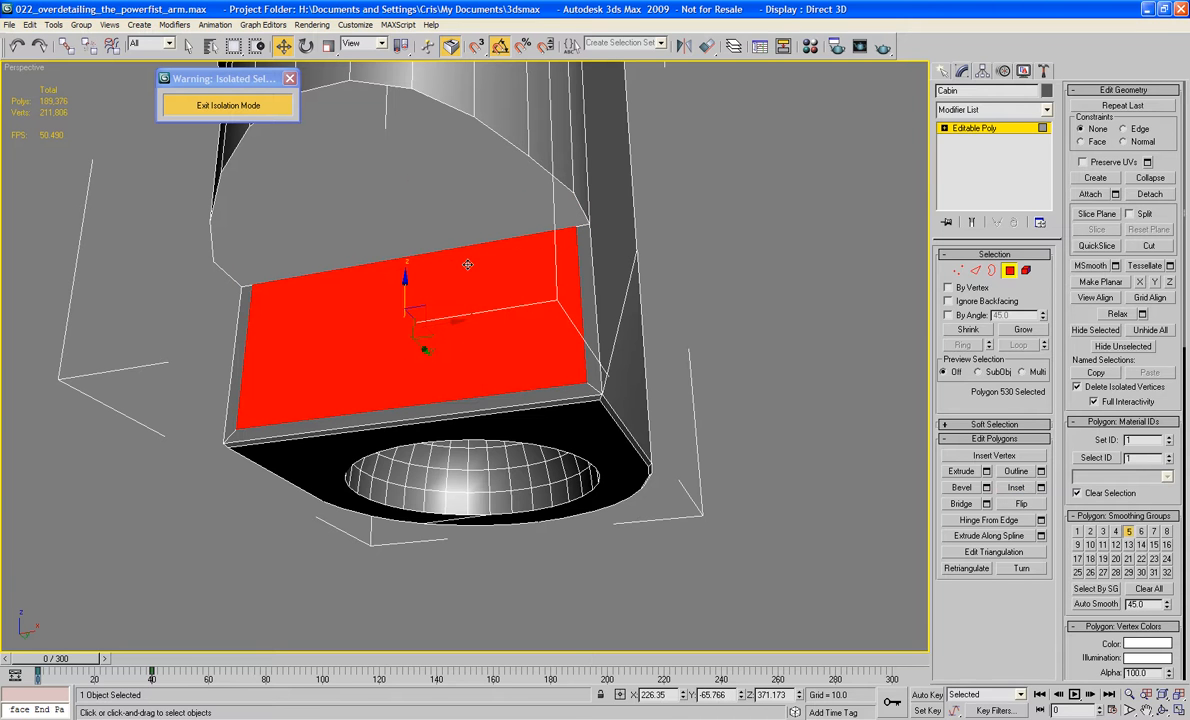
key("e")
key("r")
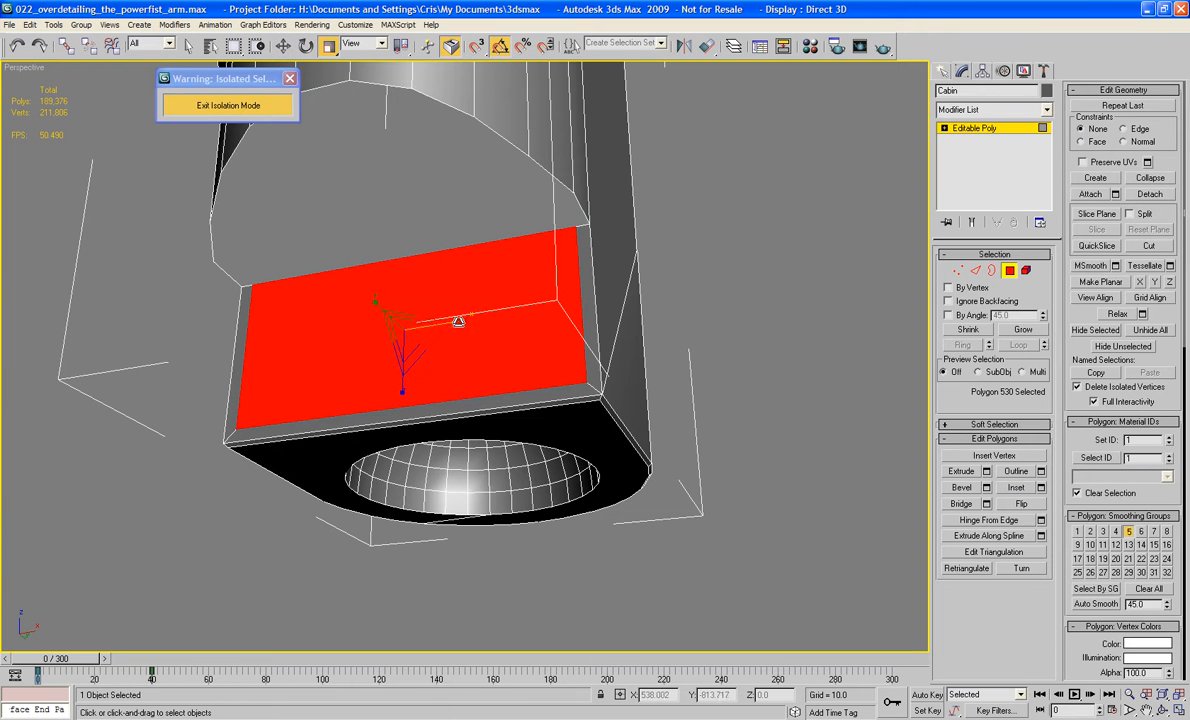
left_click_drag(458, 322, 450, 322)
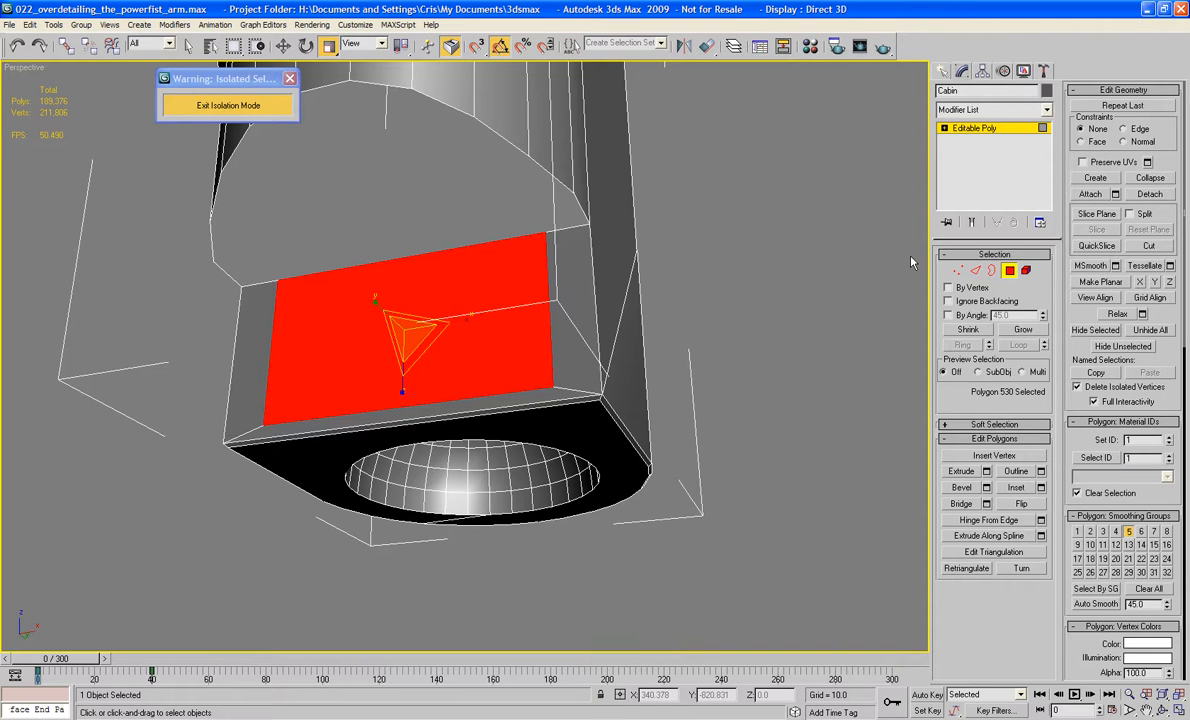
- Raise the bottom edge of the inset front polygon to about Z 352
key("2")
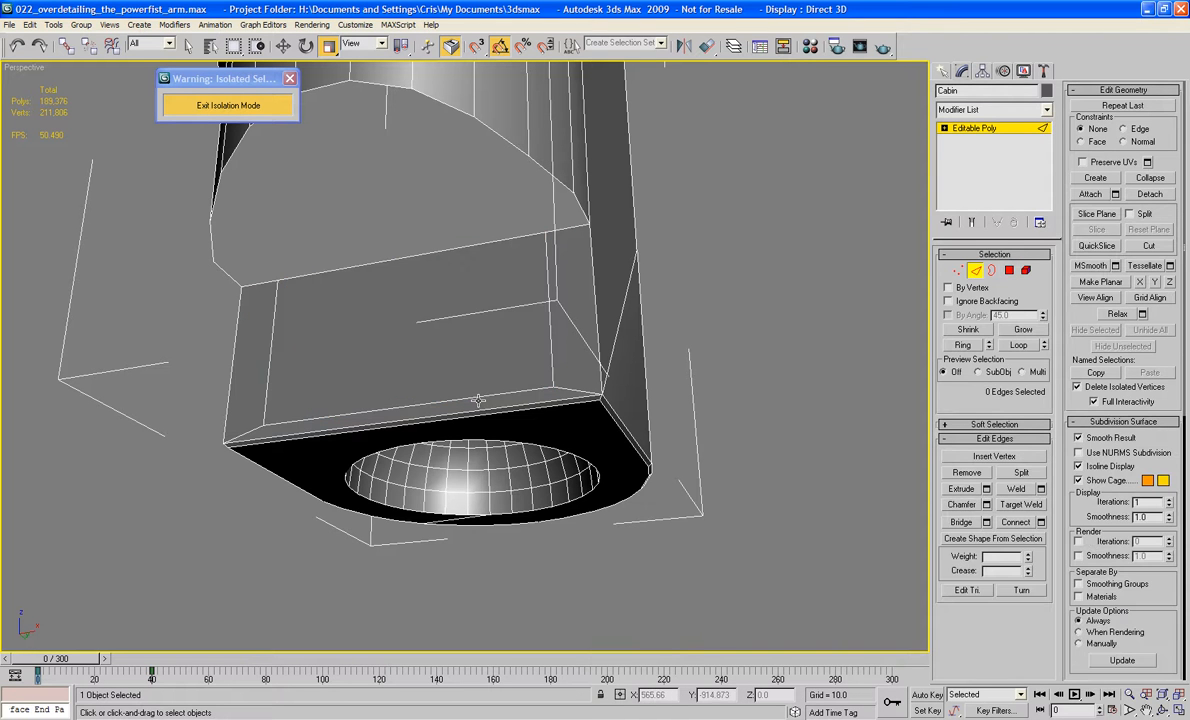
left_click(477, 394)
key("w")
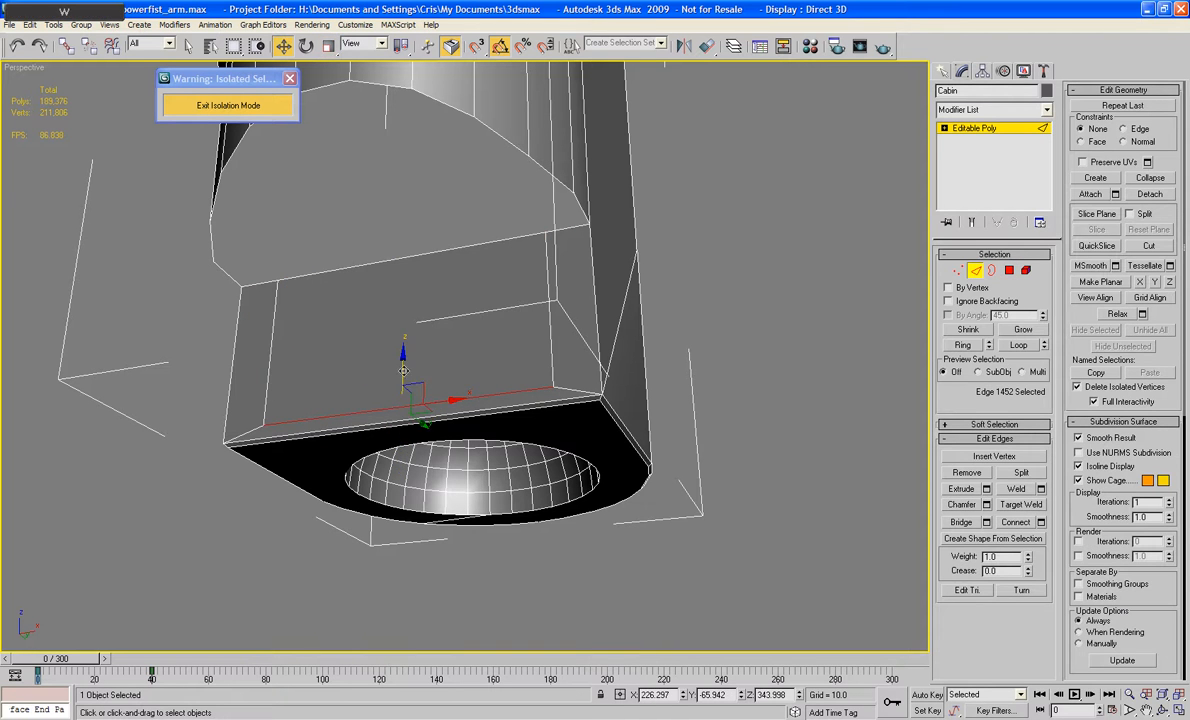
left_click(403, 374)
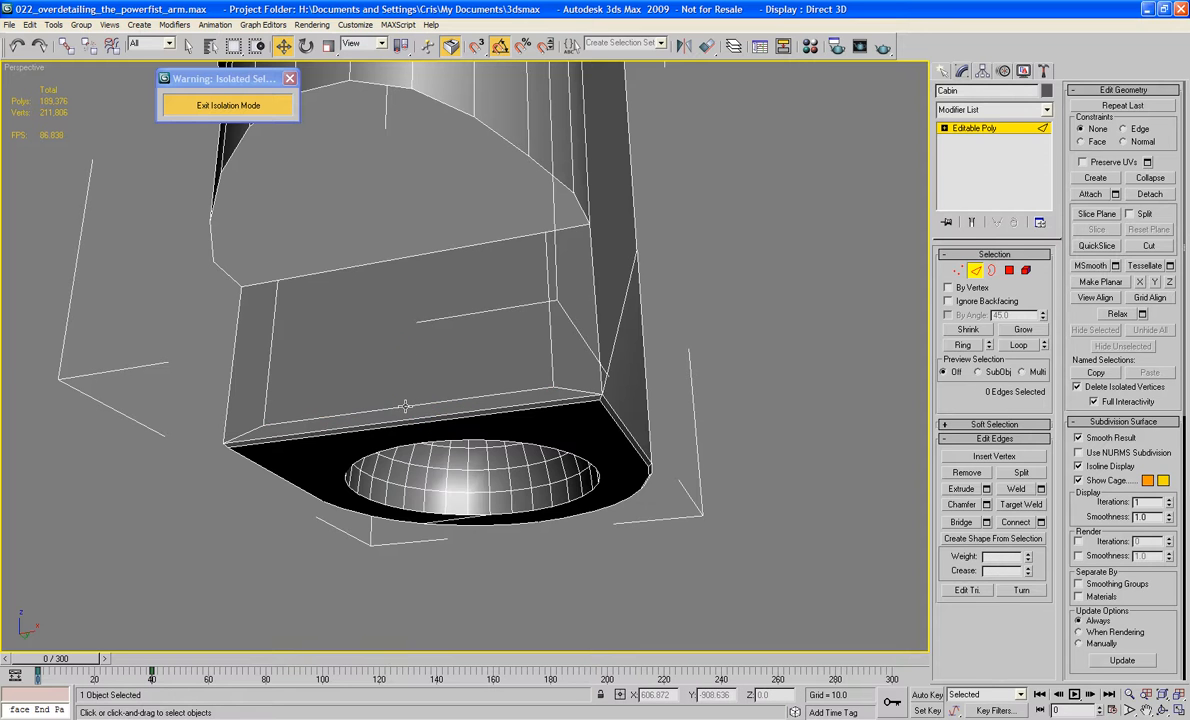
left_click(405, 405)
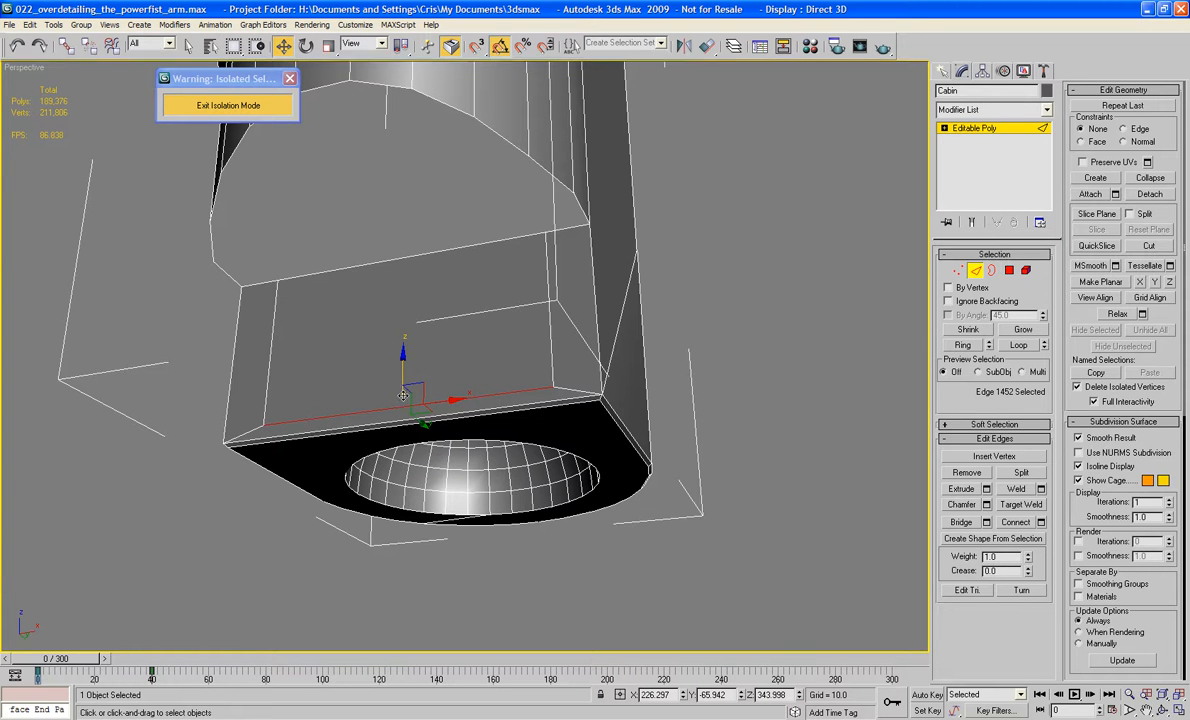
key("ctrl+z")
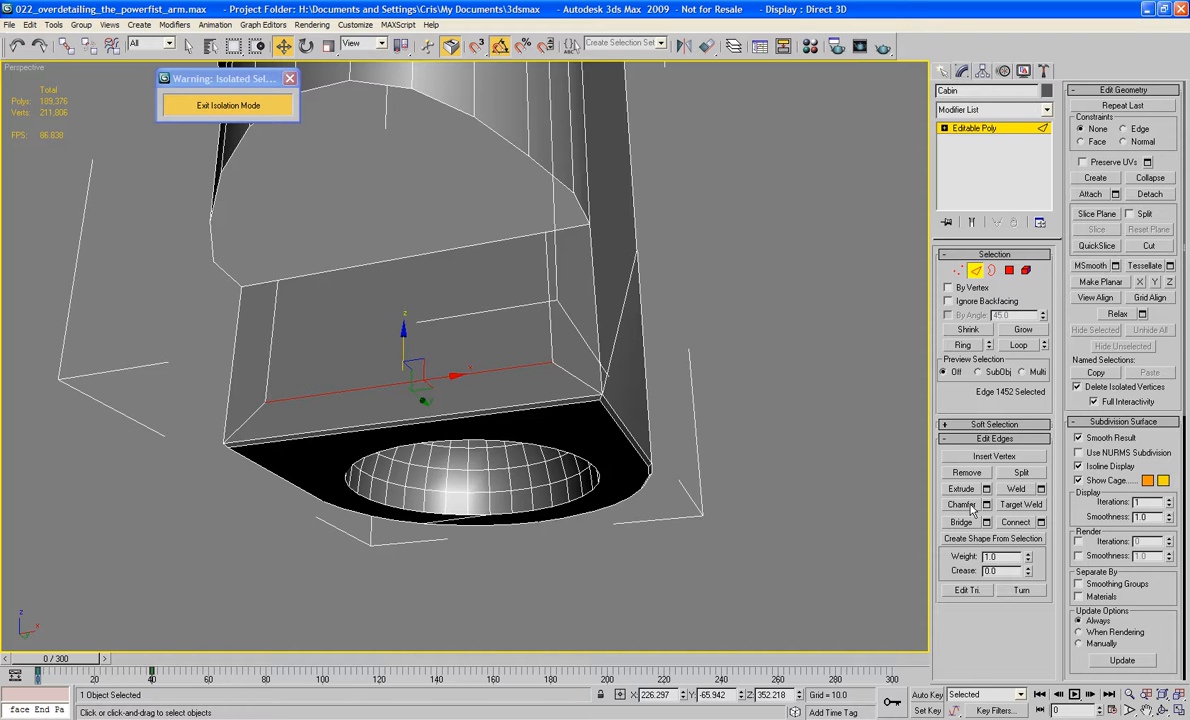
- Extrude the inset front polygon outward into a shallow block
left_click(1009, 271)
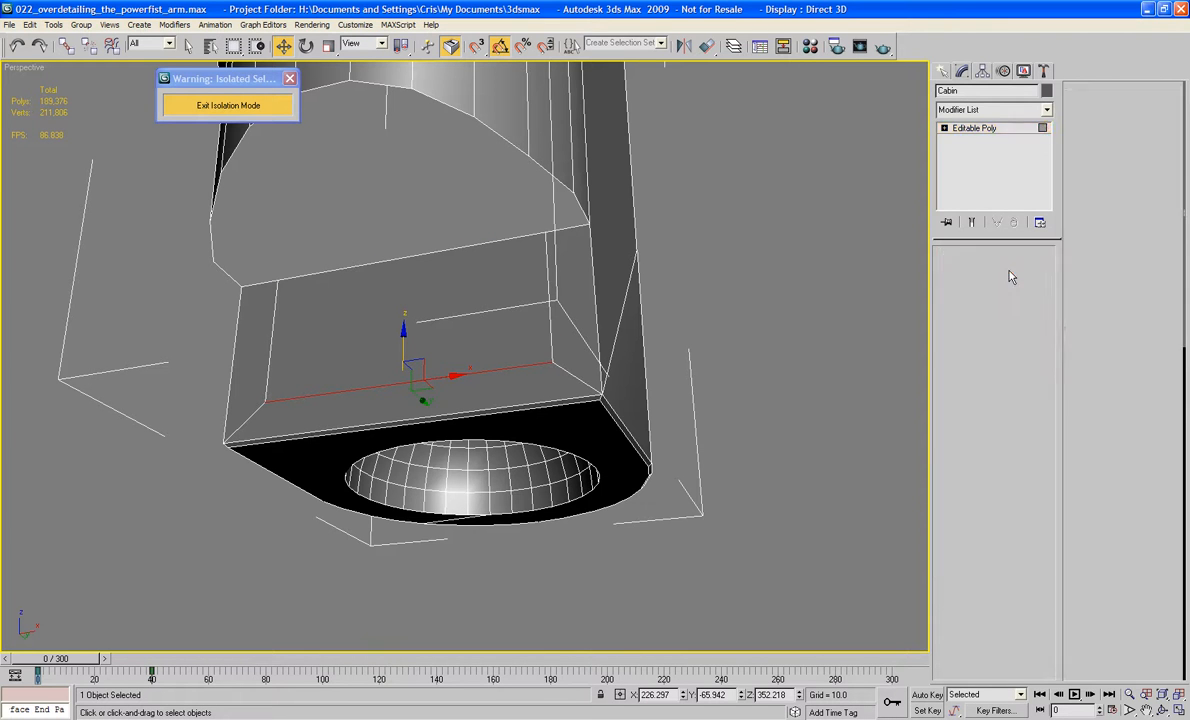
left_click(481, 286)
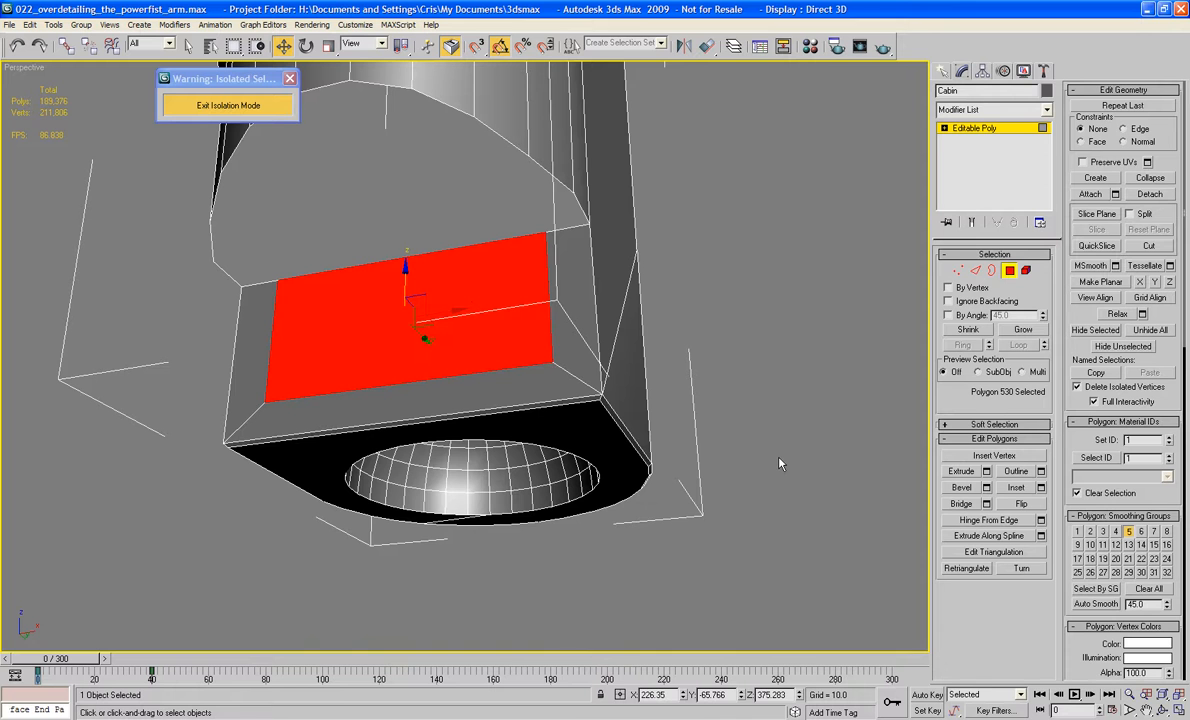
left_click(961, 471)
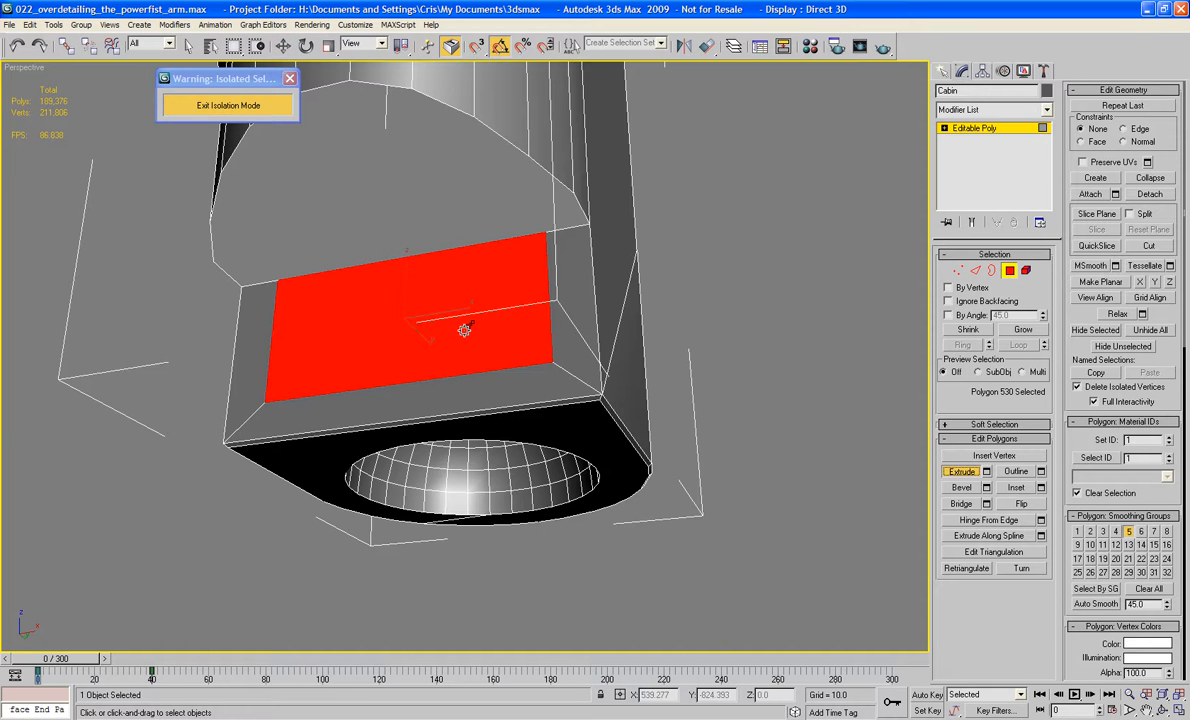
left_click_drag(466, 335, 477, 289)
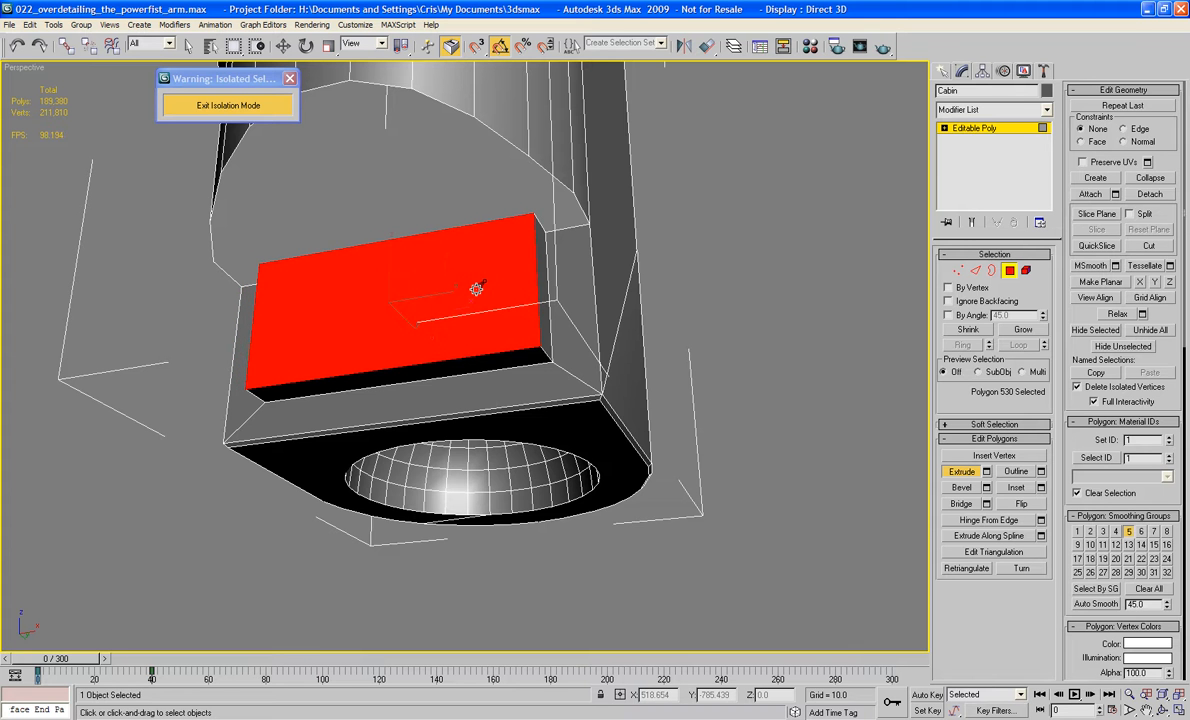
- Delete the top face of the extruded block from inside the cabin opening
middle_click_drag(486, 160, 484, 266, "alt")
middle_click_drag(486, 345, 395, 331)
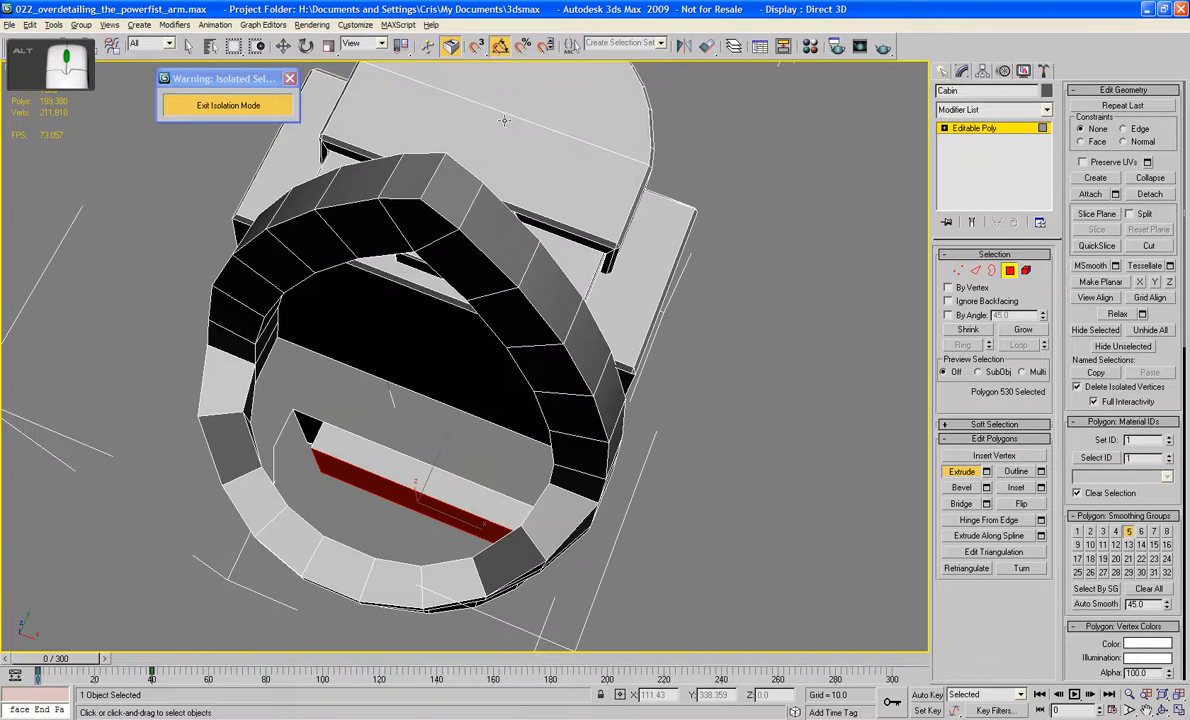
left_click(418, 473)
key("Delete")
- Select the open border above the block and extend it inward as a scaled-down copy, forming a rim strip
middle_click_drag(505, 427, 536, 236)
scroll(505, 332, "up", 5)
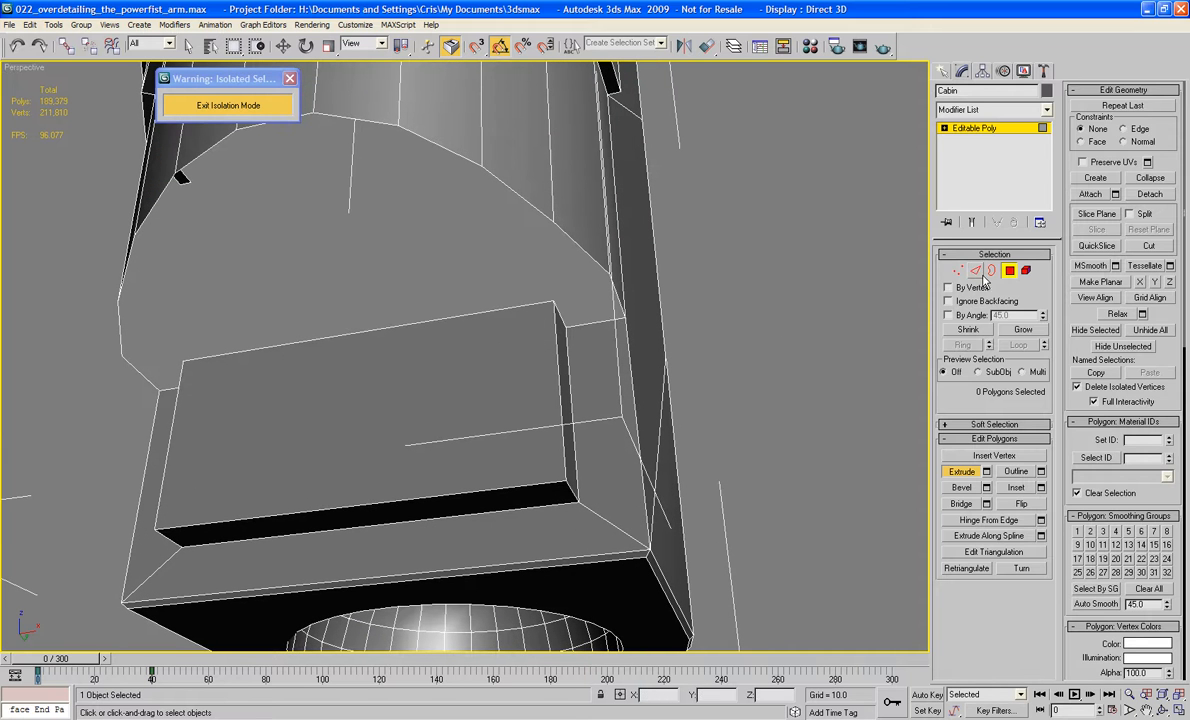
left_click(991, 271)
key("w")
left_click(568, 327)
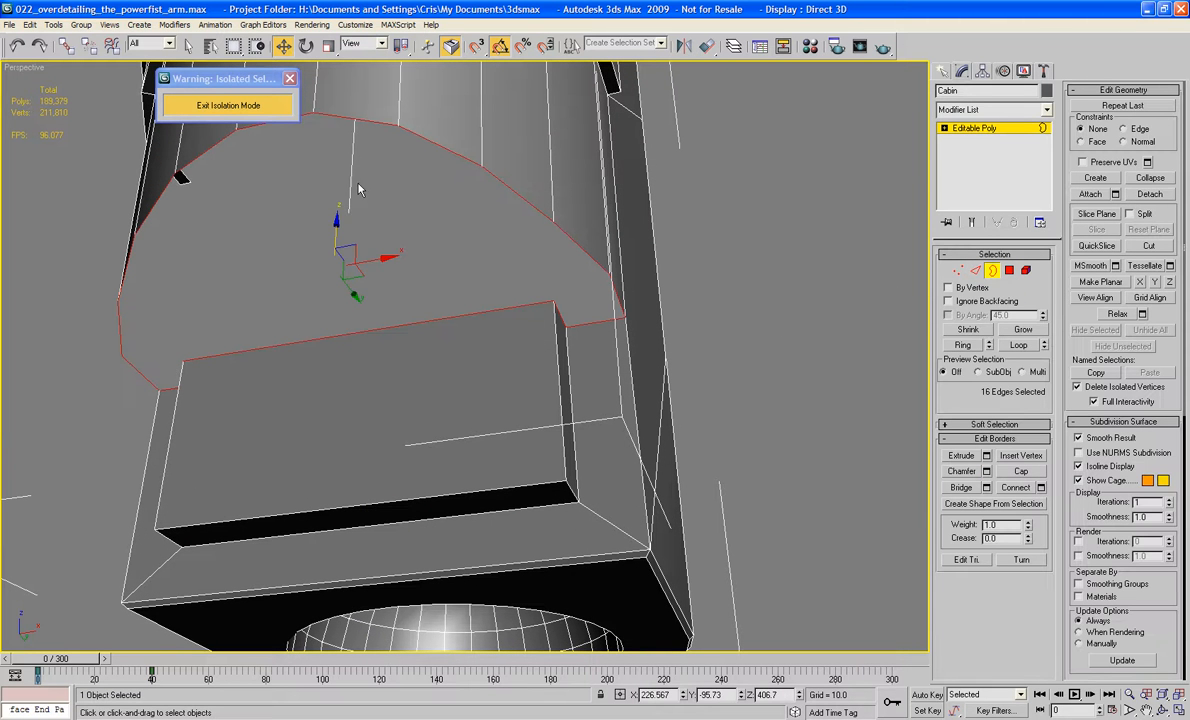
left_click(329, 46)
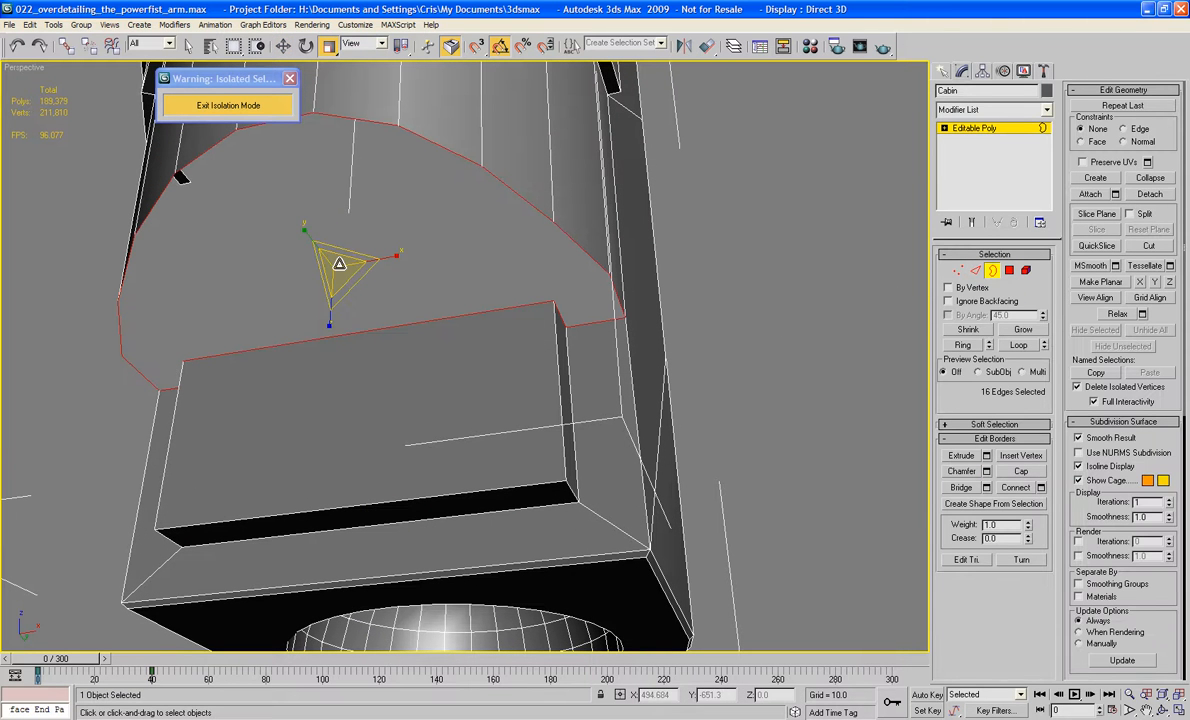
left_click_drag(340, 265, 353, 288, "shift")
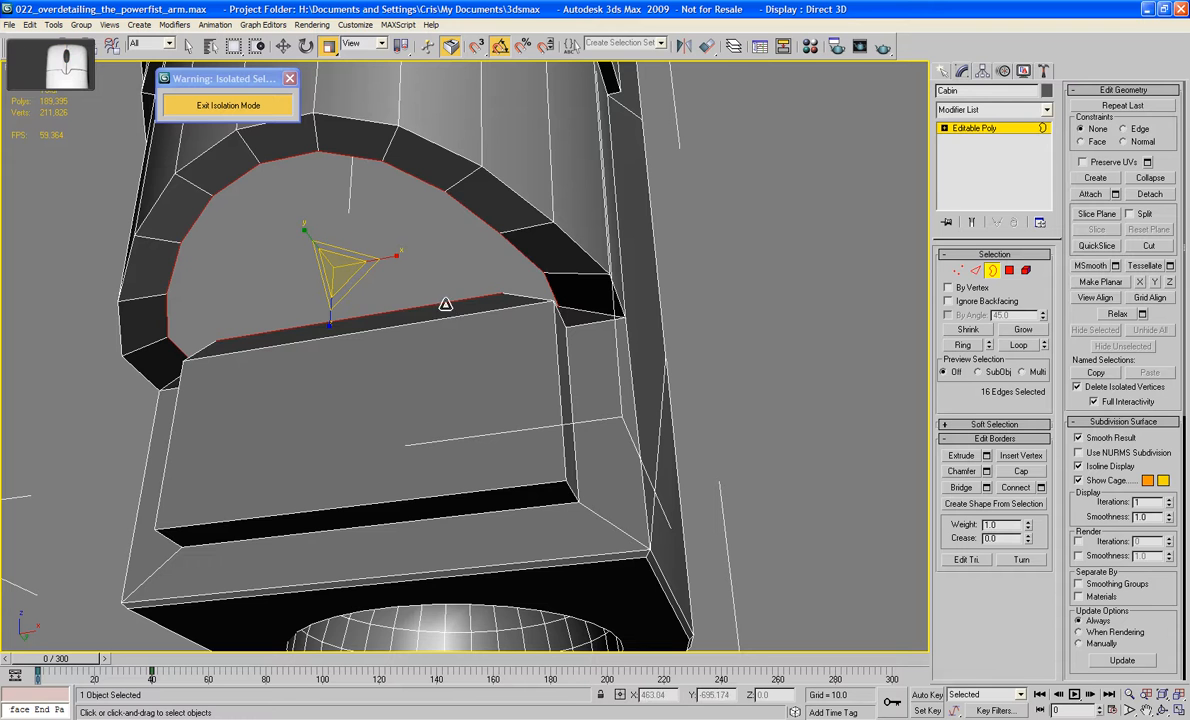
- Delete the new rim polygons along the block's top edge and around its near top corner
left_click(871, 247)
middle_click_drag(540, 258, 600, 274, "alt")
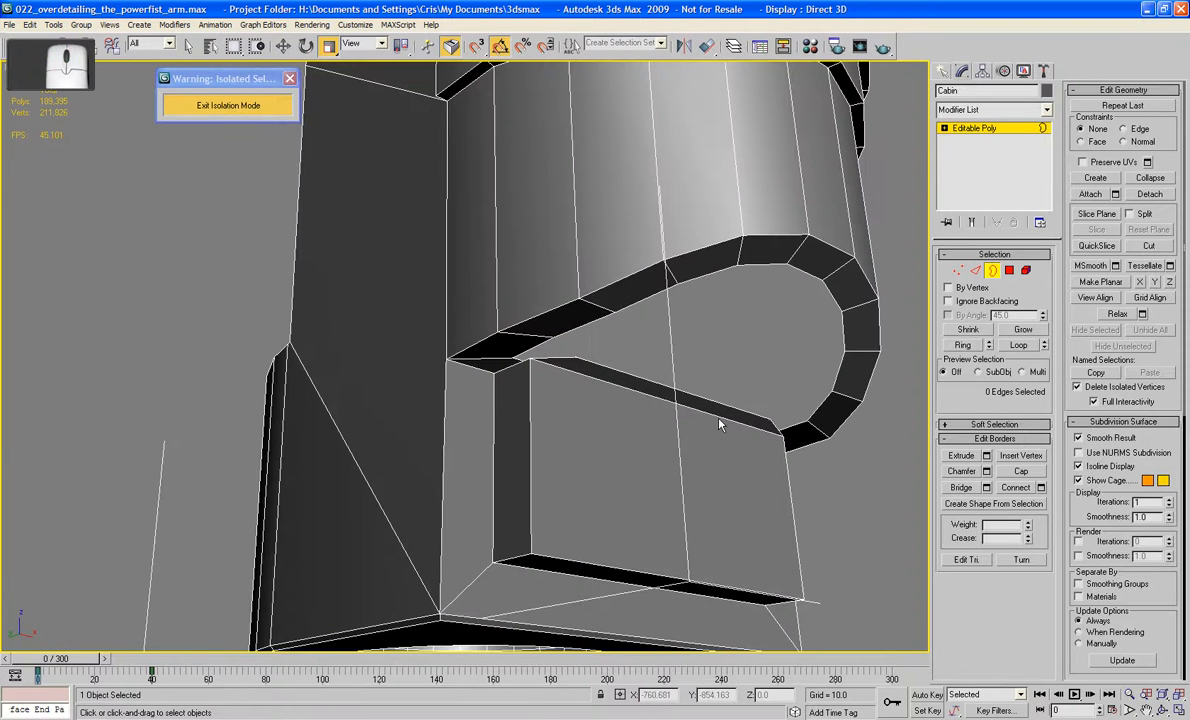
middle_click_drag(718, 418, 716, 390, "alt")
mouse_move(734, 288)
middle_mouse_down("alt")
mouse_move(781, 304)
mouse_move(786, 321)
mouse_move(712, 279)
middle_mouse_up("alt")
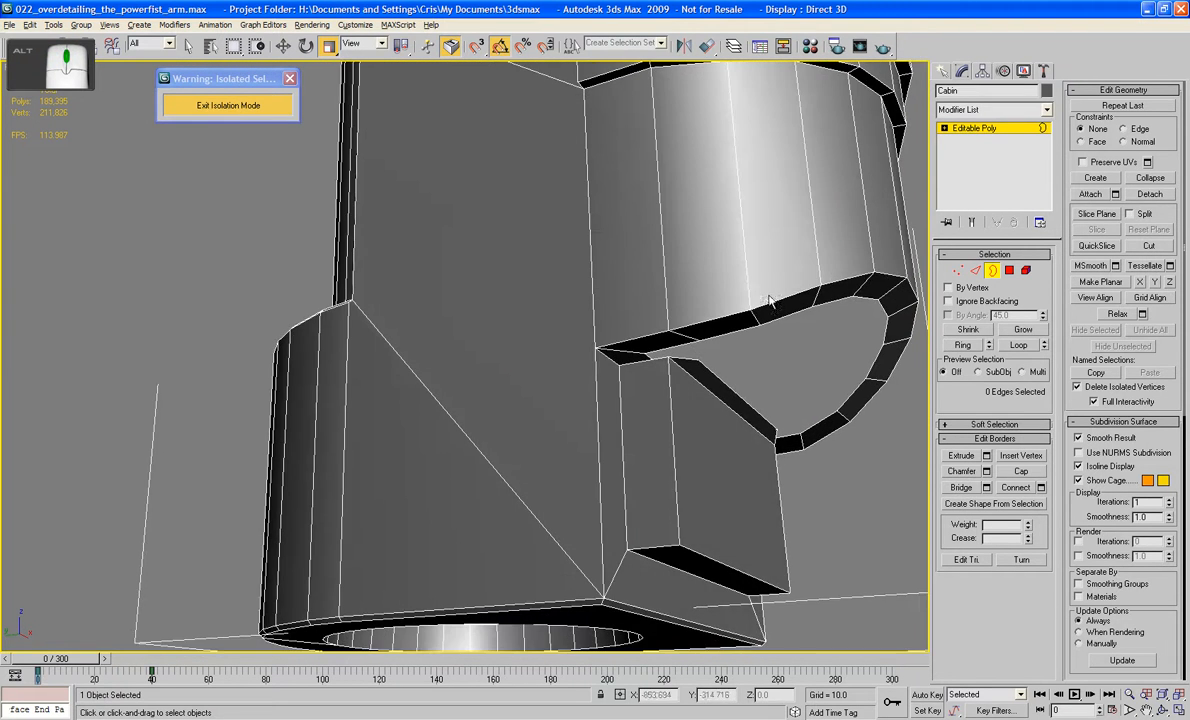
left_click(1009, 271)
left_click(693, 375)
key("Delete")
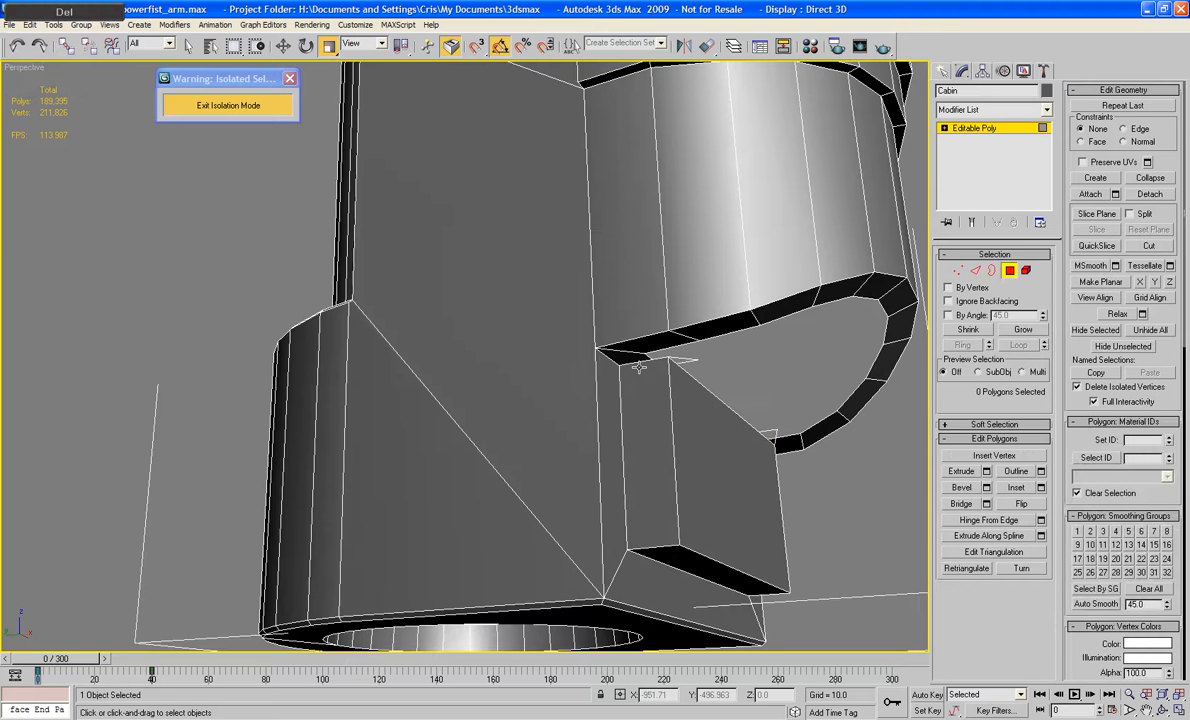
left_click(668, 358)
key("Delete")
left_click(674, 361)
key("Delete")
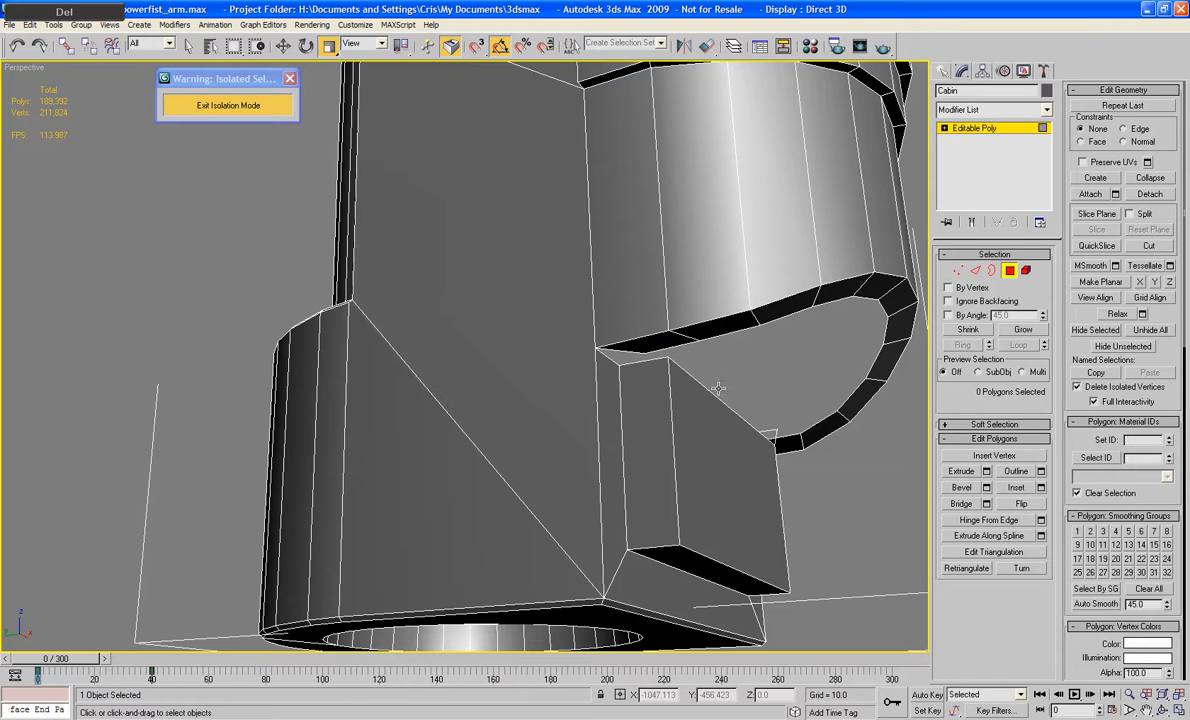
- Delete the unwanted rim polygons at the block's far top corner
left_click(771, 435)
key("Delete")
key("F3")
middle_click_drag(766, 445, 673, 430, "alt")
scroll(681, 369, "up", 2)
middle_click_drag(681, 369, 316, 451, "alt")
left_click(610, 393)
key("Delete")
left_click(324, 457)
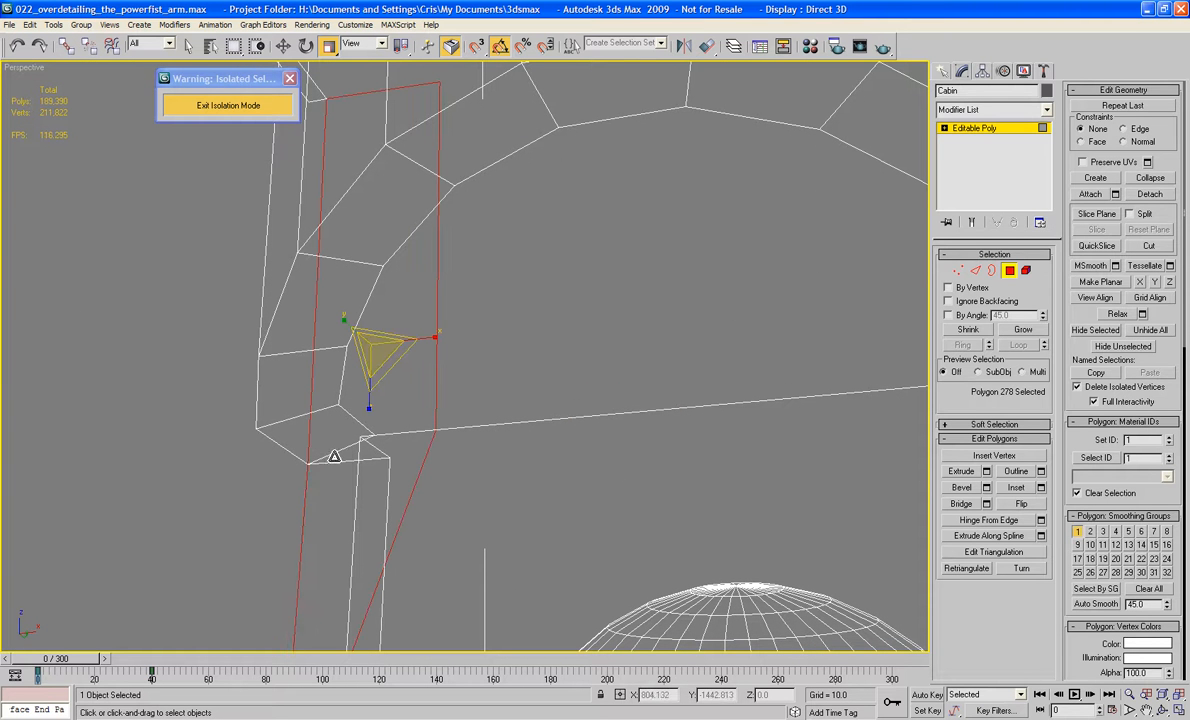
left_click(156, 478)
left_click(328, 457)
left_click(370, 452)
middle_click_drag(306, 416, 416, 466, "alt")
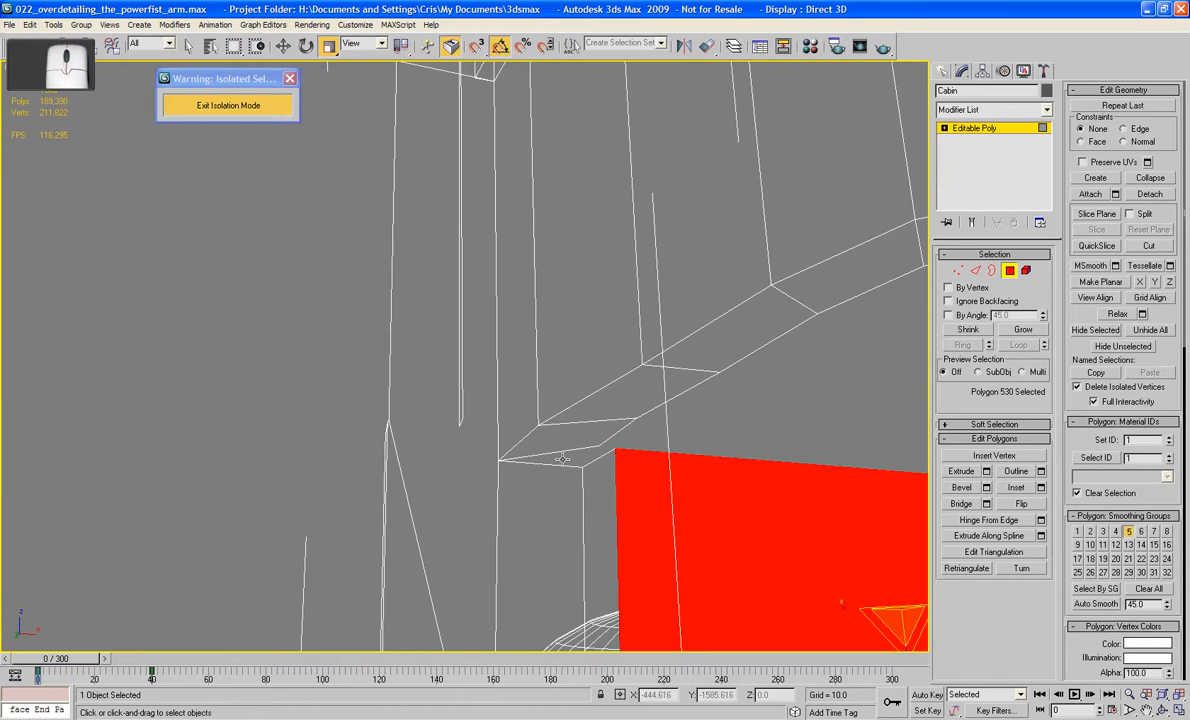
key("F3")
mouse_move(600, 486)
middle_mouse_down()
mouse_move(483, 452)
mouse_move(595, 433)
mouse_move(614, 457)
mouse_move(685, 428)
mouse_move(614, 419)
middle_mouse_up()
scroll(483, 452, "down", 3)
scroll(654, 440, "up", 3)
scroll(685, 430, "up", 2)
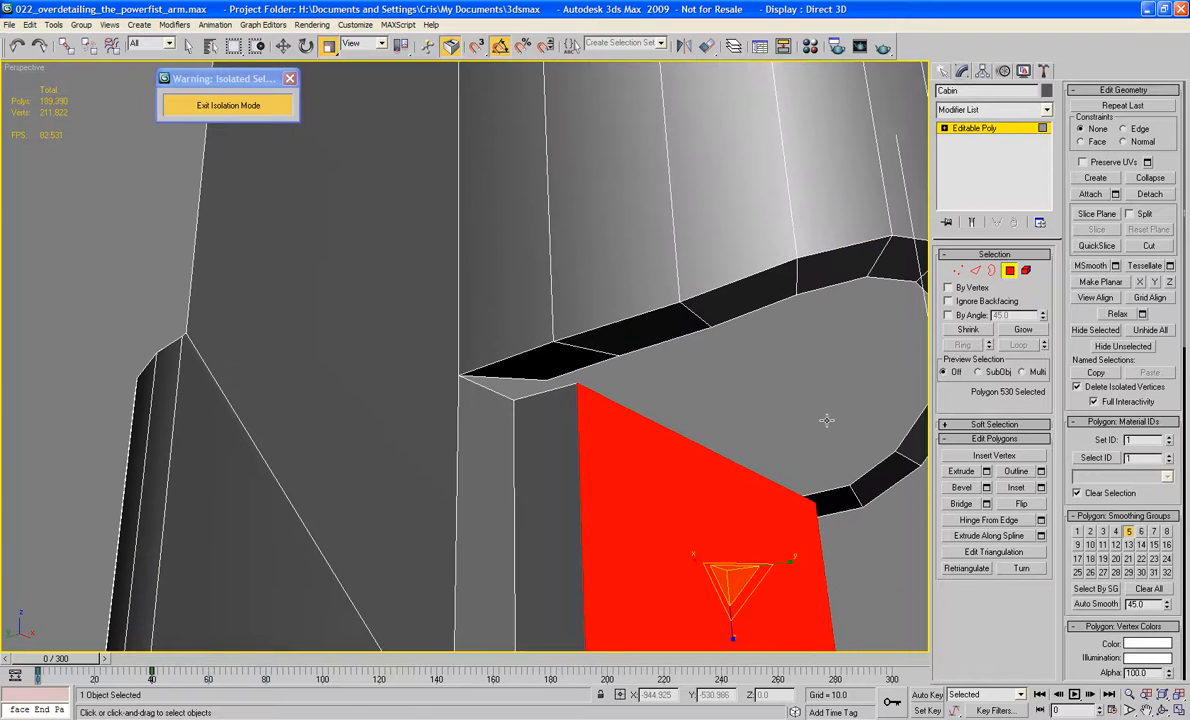
key("ctrl+d")
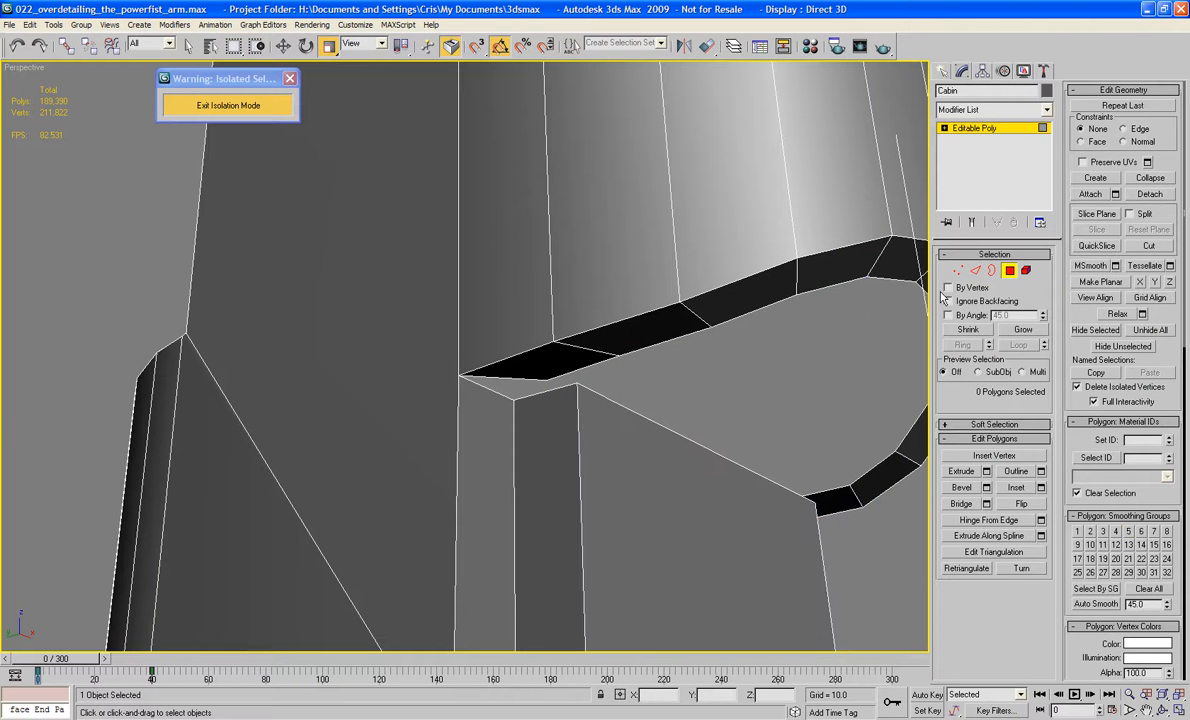
- Target weld the rim strip's loose corner vertices onto the adjacent top corners of the front block on both sides
key("1")
left_click(1020, 488)
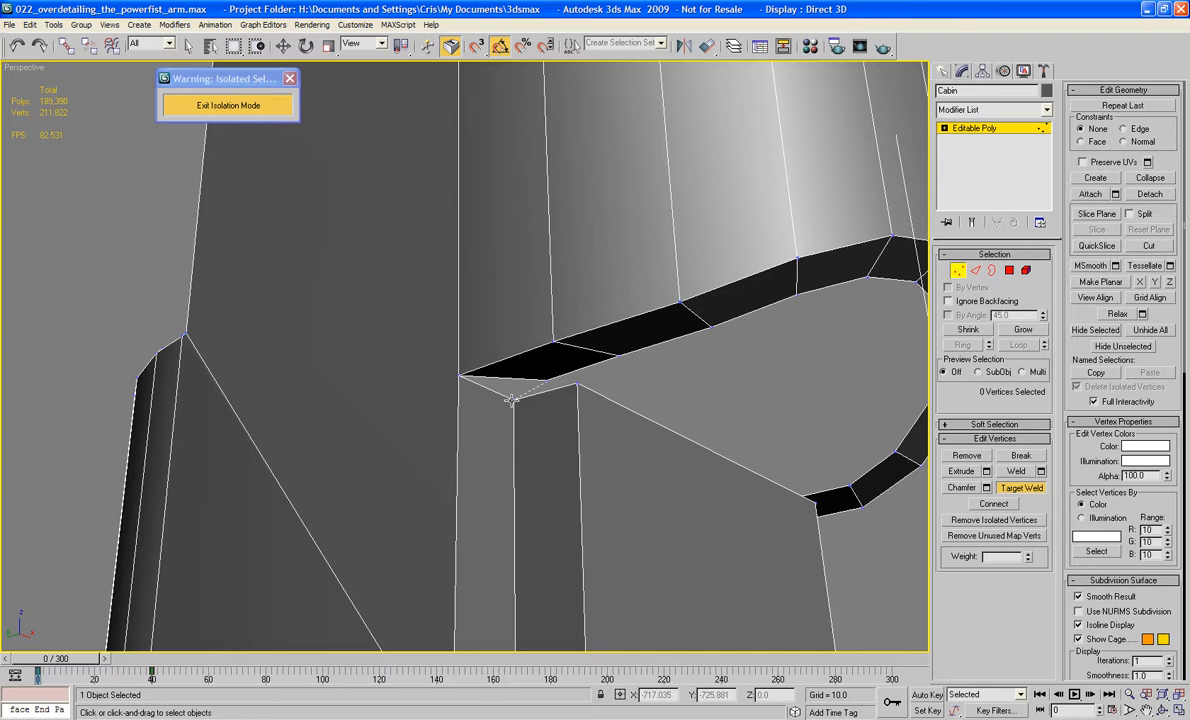
scroll(511, 400, "down", 3)
middle_click_drag(709, 340, 690, 363, "alt")
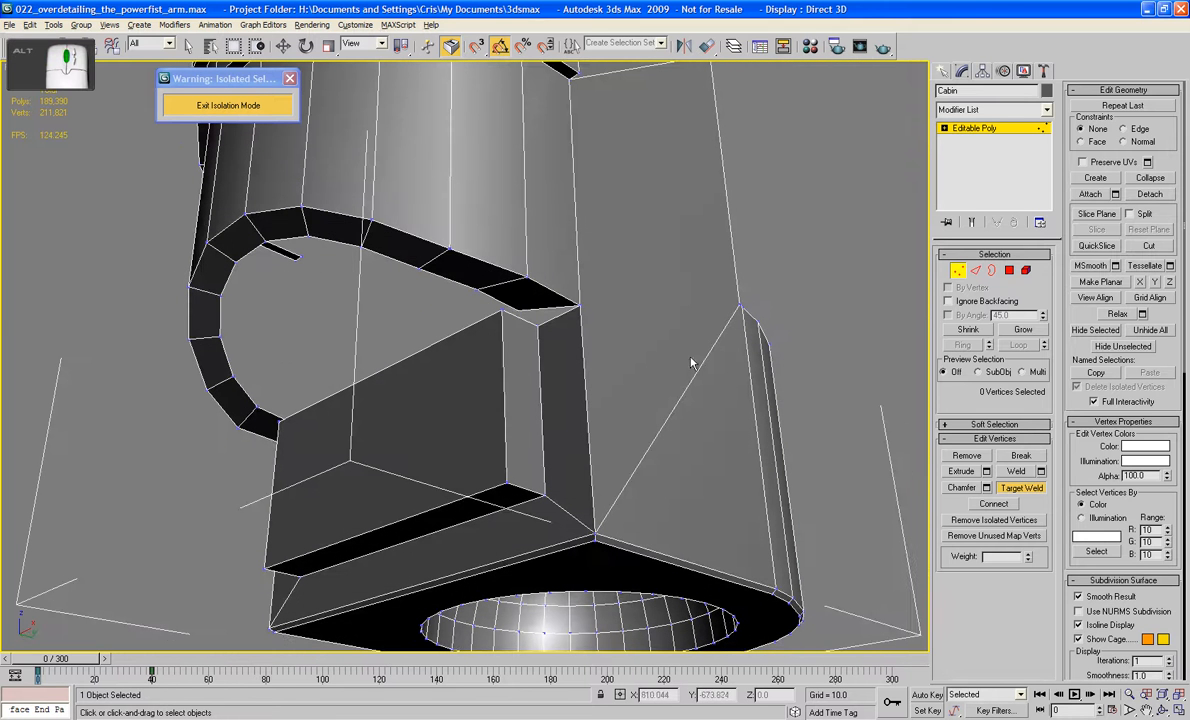
left_click(537, 323)
left_click(504, 308)
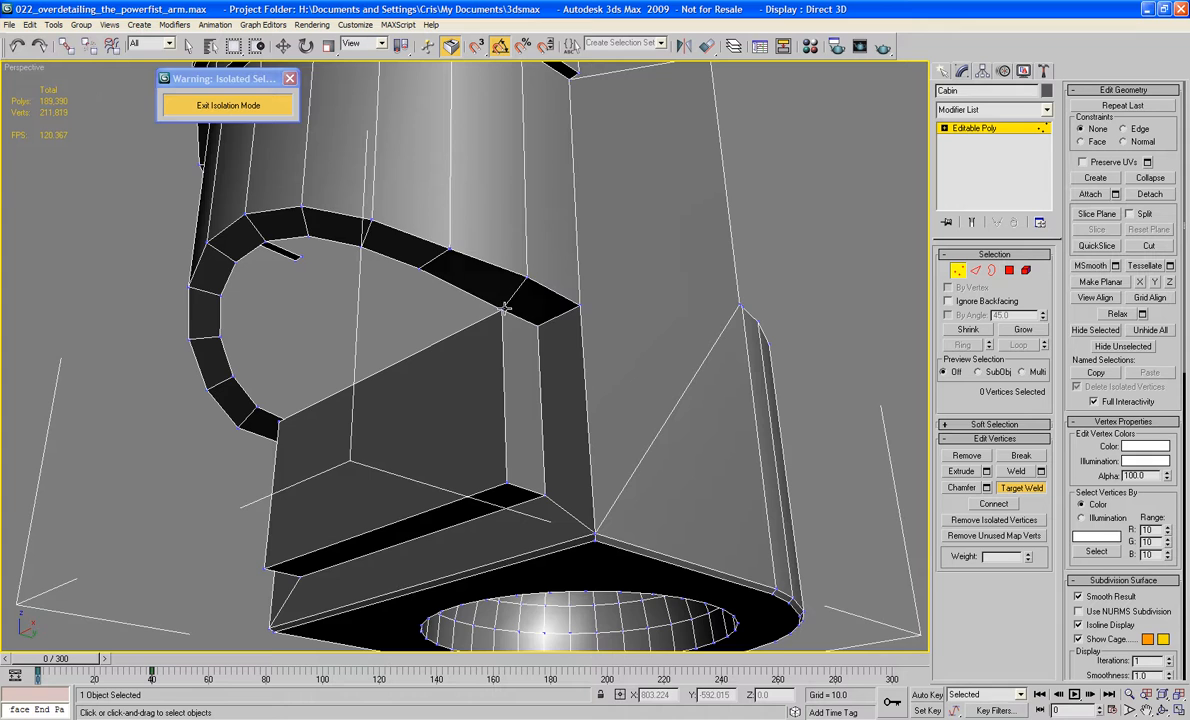
middle_click_drag(409, 313, 494, 311, "alt")
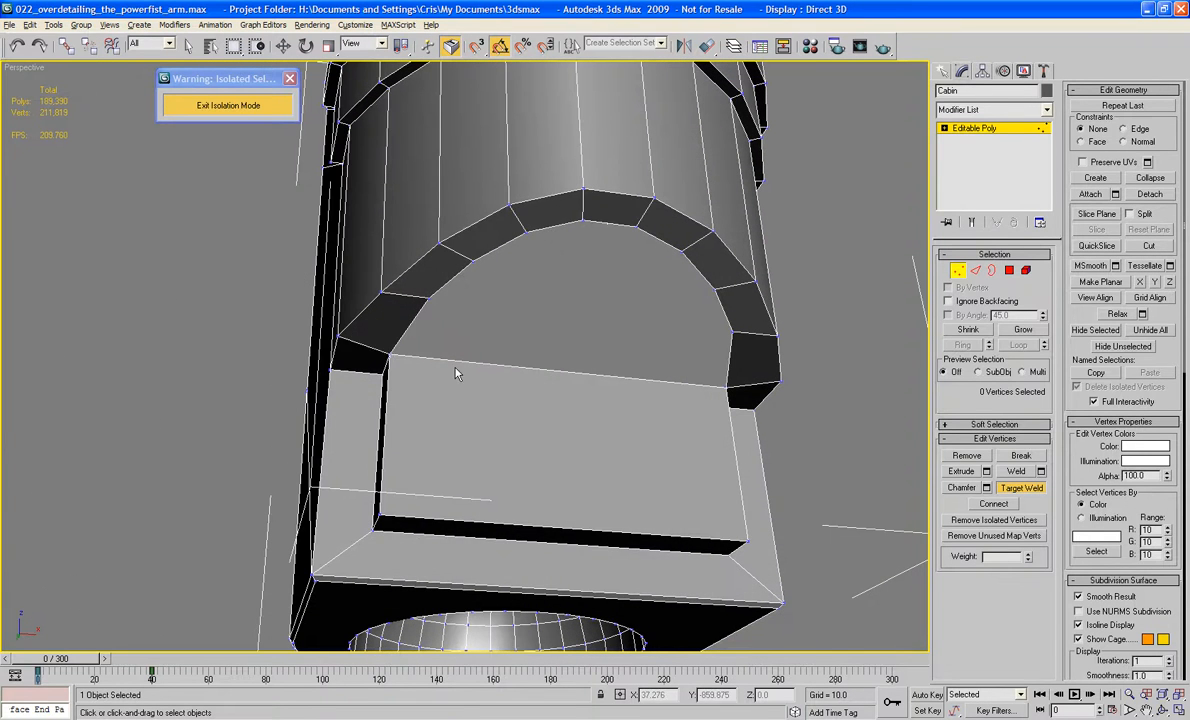
middle_click_drag(457, 372, 537, 392, "alt")
- Select the open border above the front block and extend it upward into the cabin as a moved copy
key("3")
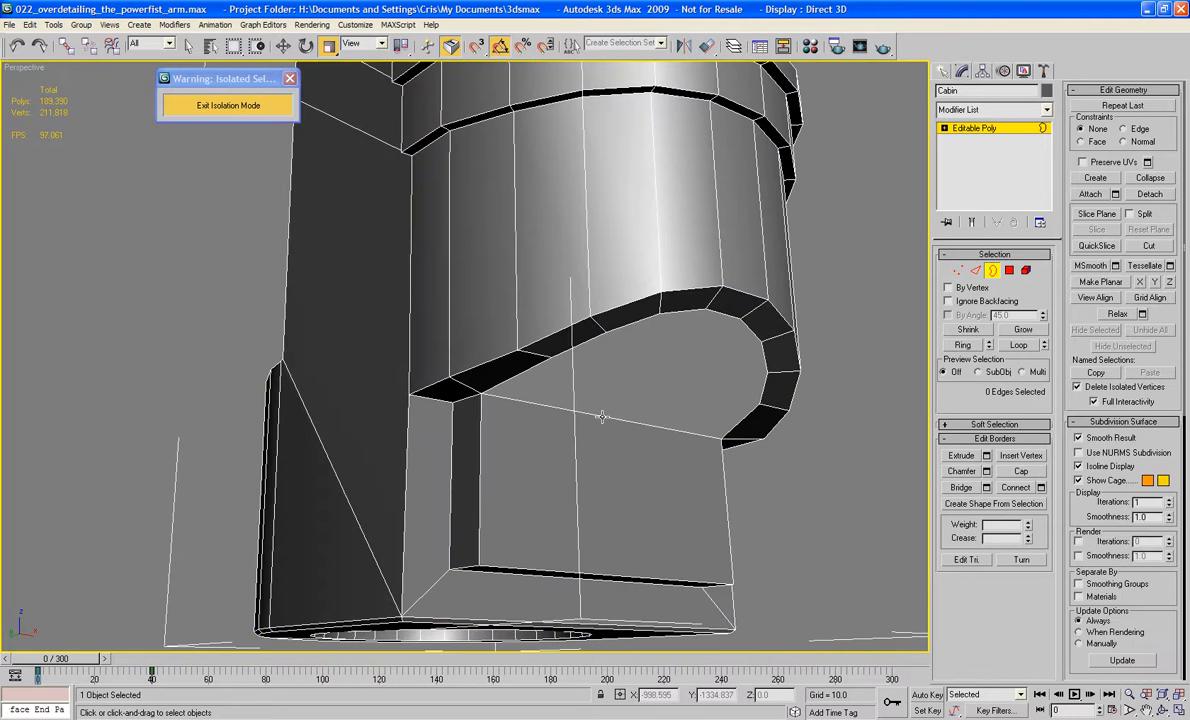
left_click(610, 418)
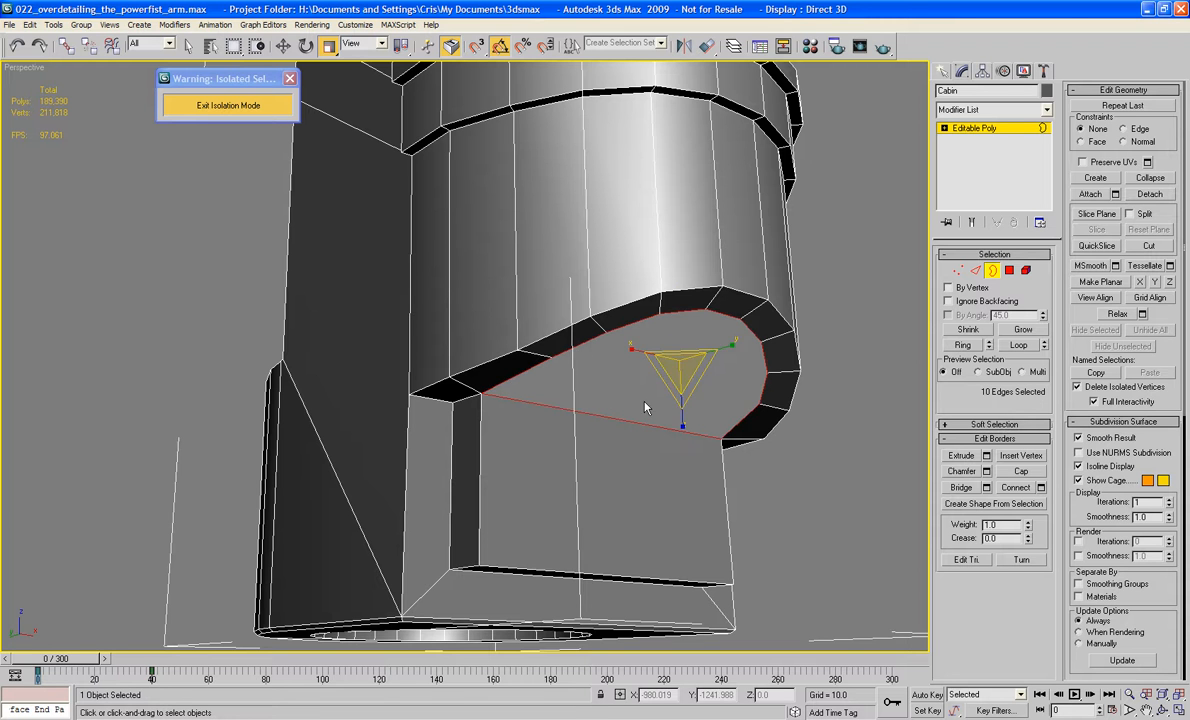
key("w")
left_click_drag(632, 316, 682, 228, "shift")
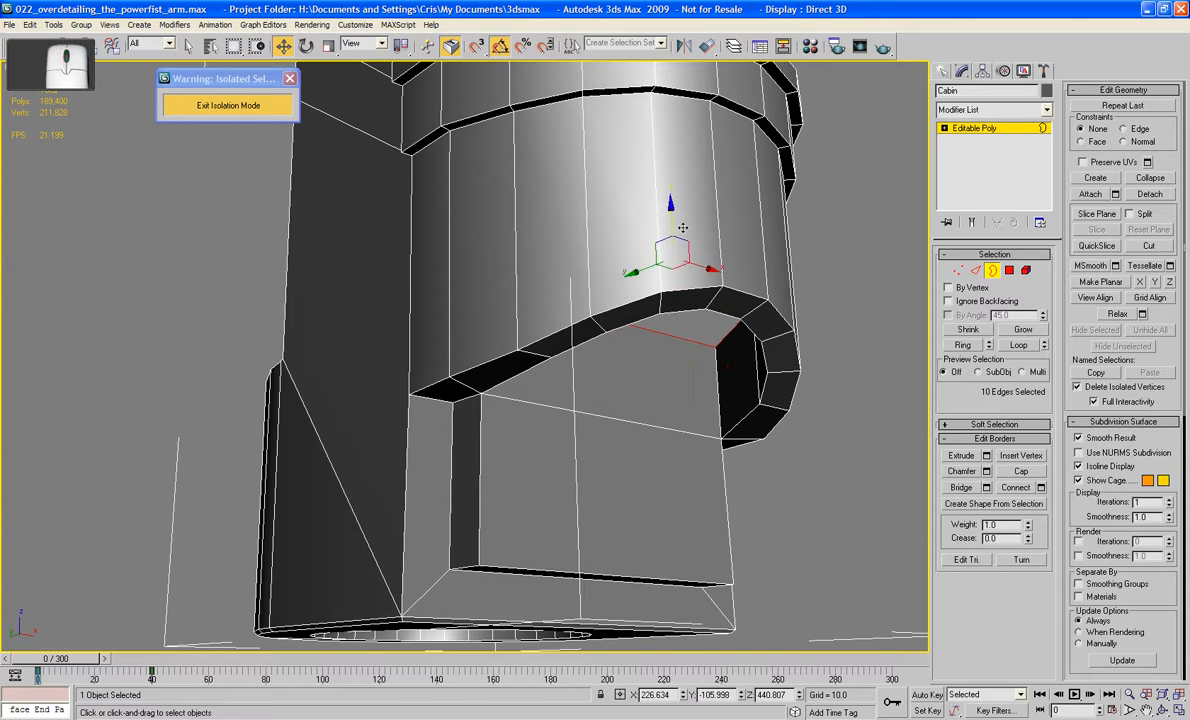
scroll(682, 228, "down", 3)
middle_click_drag(682, 228, 638, 328, "alt")
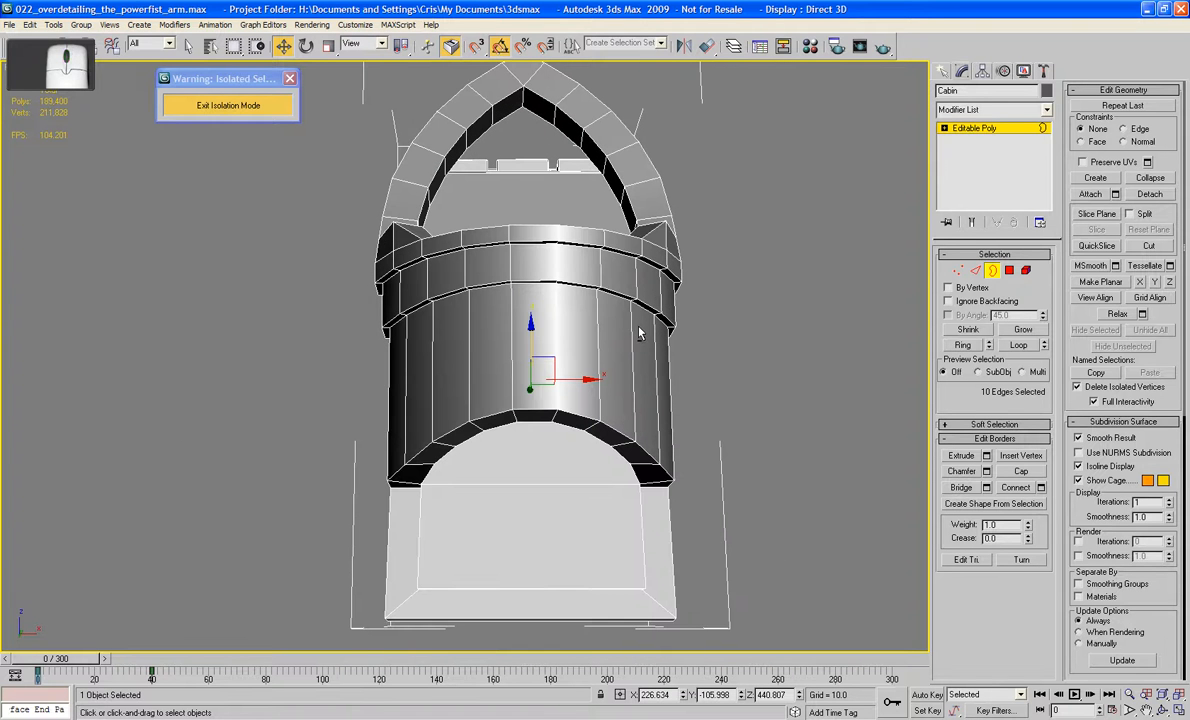
- Cap the extended border inside the cabin and leave border editing
left_click(328, 47)
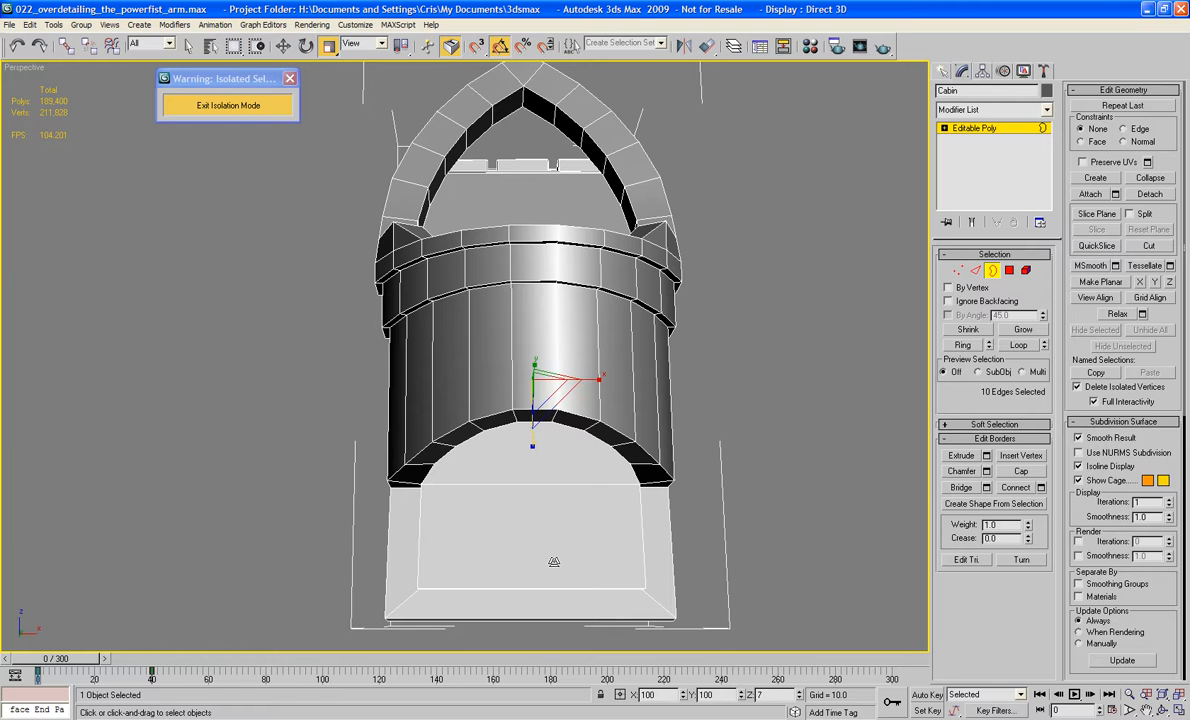
middle_click_drag(557, 321, 690, 425, "alt")
left_click(1002, 470)
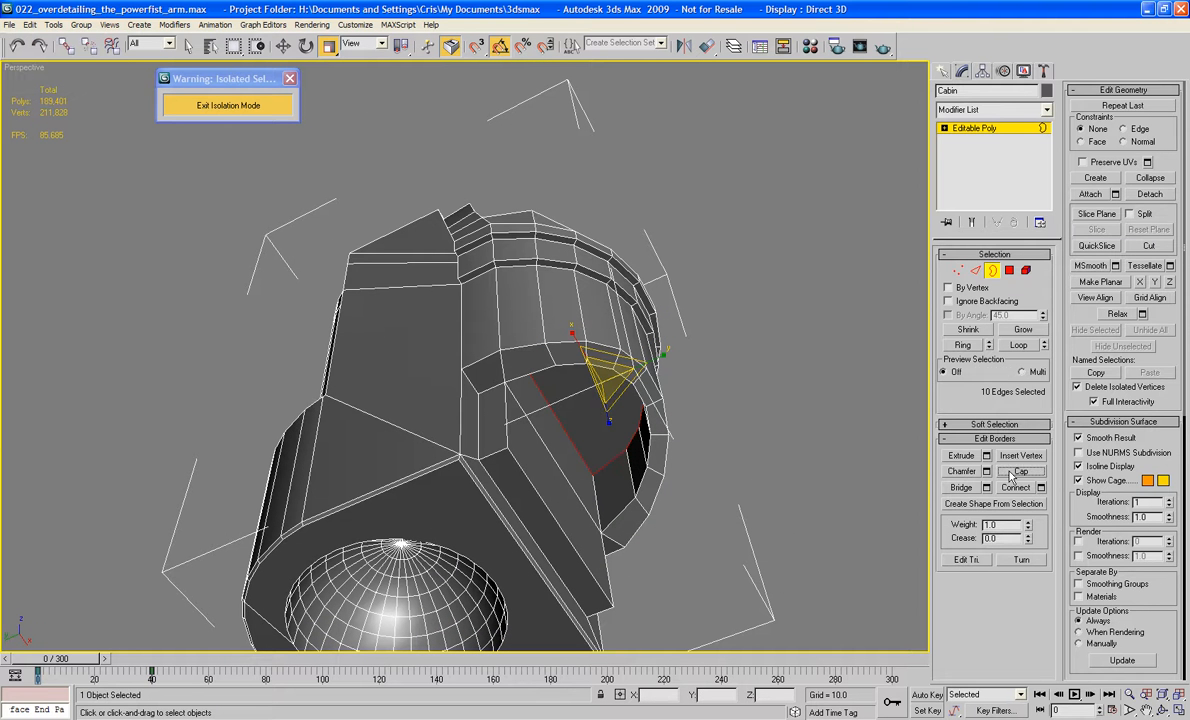
left_click(995, 276)
left_click(776, 329)
middle_click_drag(776, 329, 590, 382, "alt")
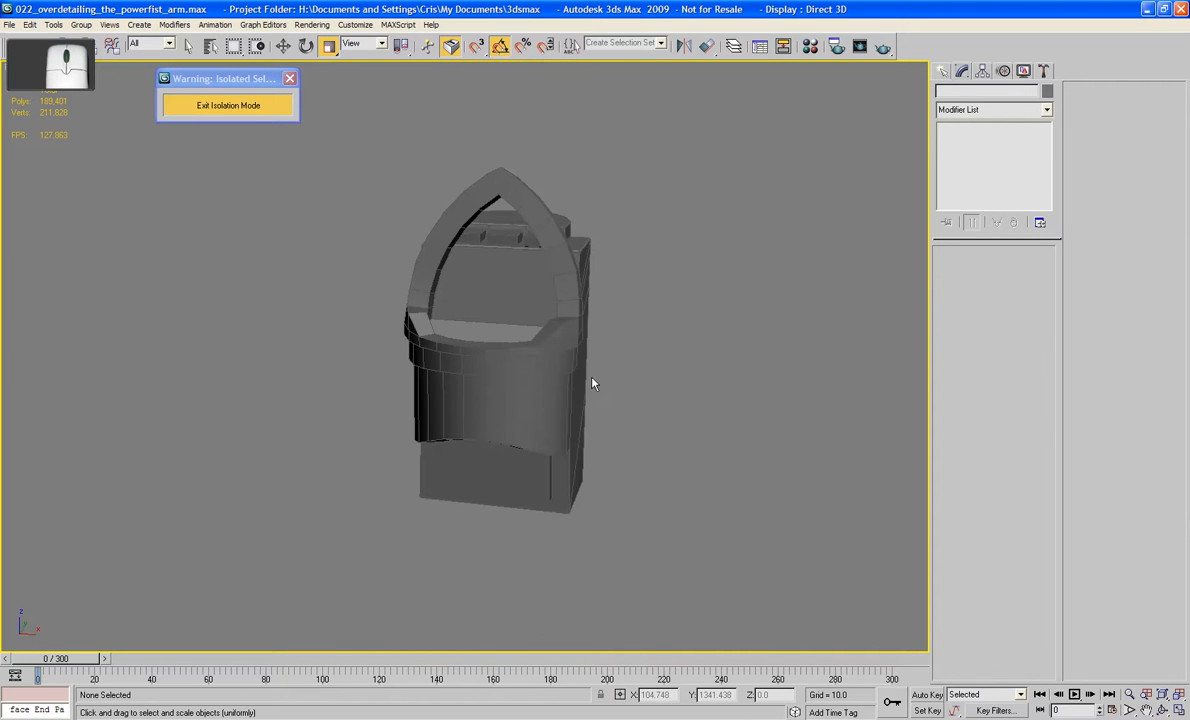
- Select the cabin and pick the ring of cross edges along one inner side of the pointed arch
left_click(596, 392)
middle_click_drag(563, 332, 536, 346, "alt")
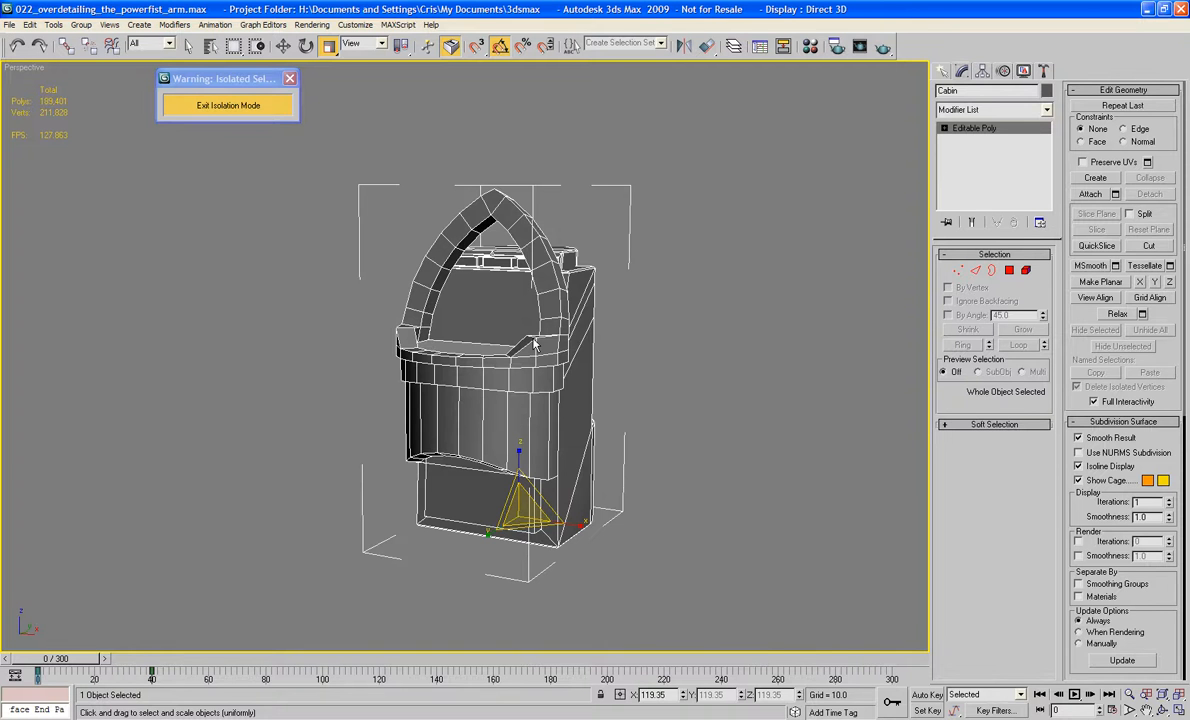
mouse_move(501, 314)
middle_mouse_down("alt")
mouse_move(512, 300)
mouse_move(548, 343)
mouse_move(468, 328)
mouse_move(443, 341)
mouse_move(485, 310)
middle_mouse_up("alt")
scroll(549, 338, "up", 3)
scroll(443, 341, "up", 5)
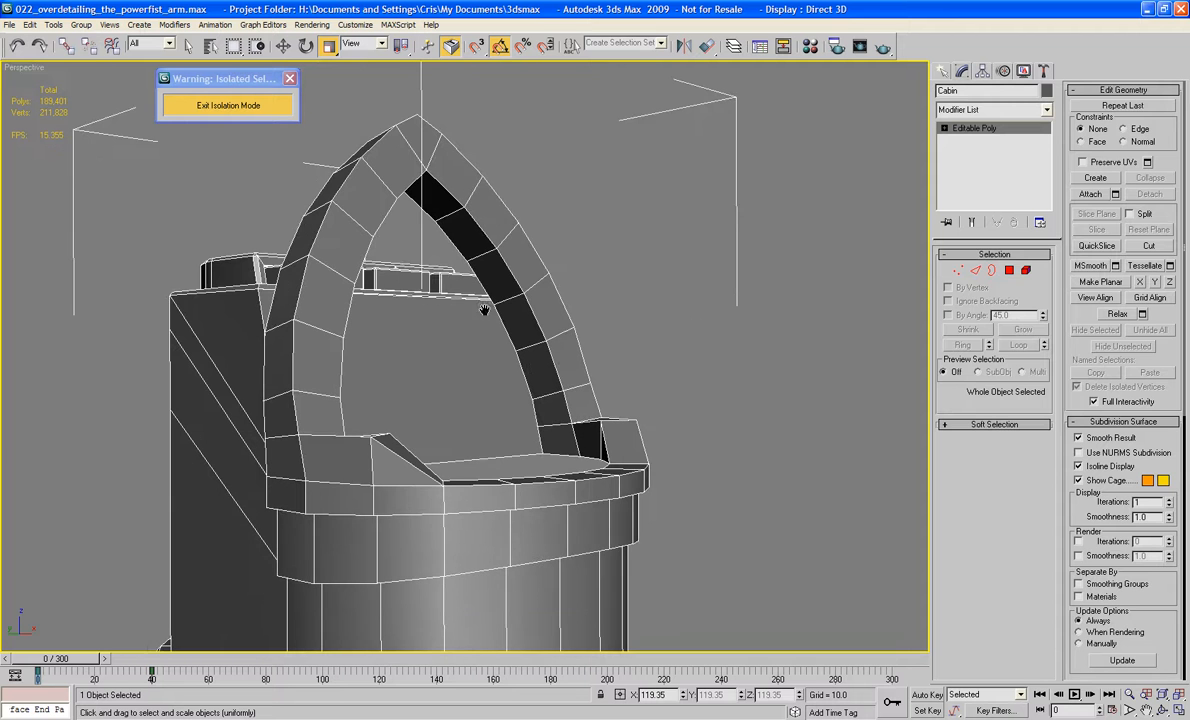
left_click(976, 271)
left_click(565, 440)
middle_click_drag(565, 440, 627, 397, "alt")
scroll(627, 397, "up", 3)
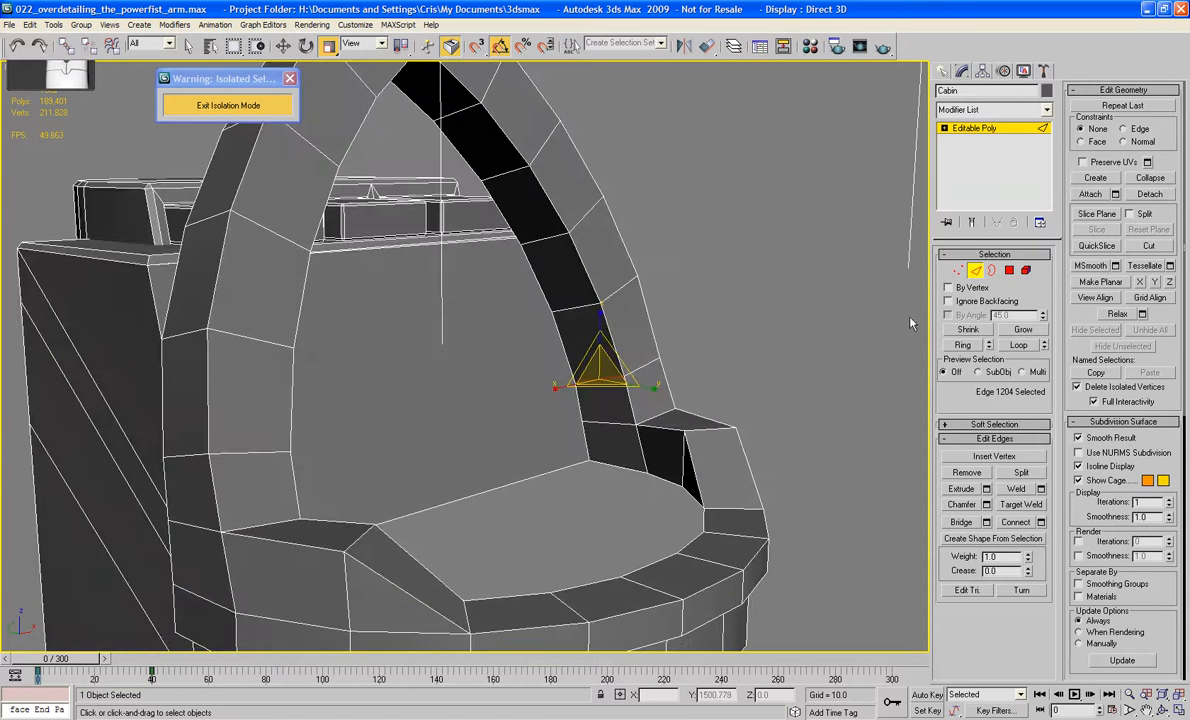
left_click(964, 346)
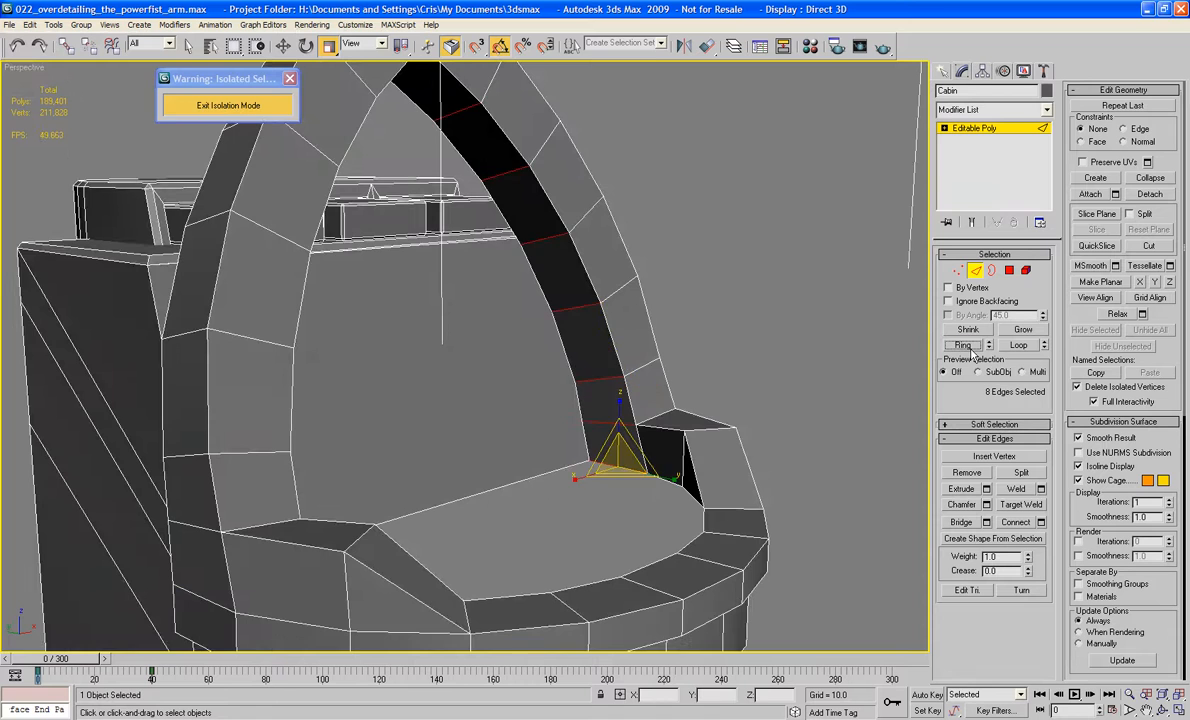
middle_click_drag(646, 428, 458, 424, "alt")
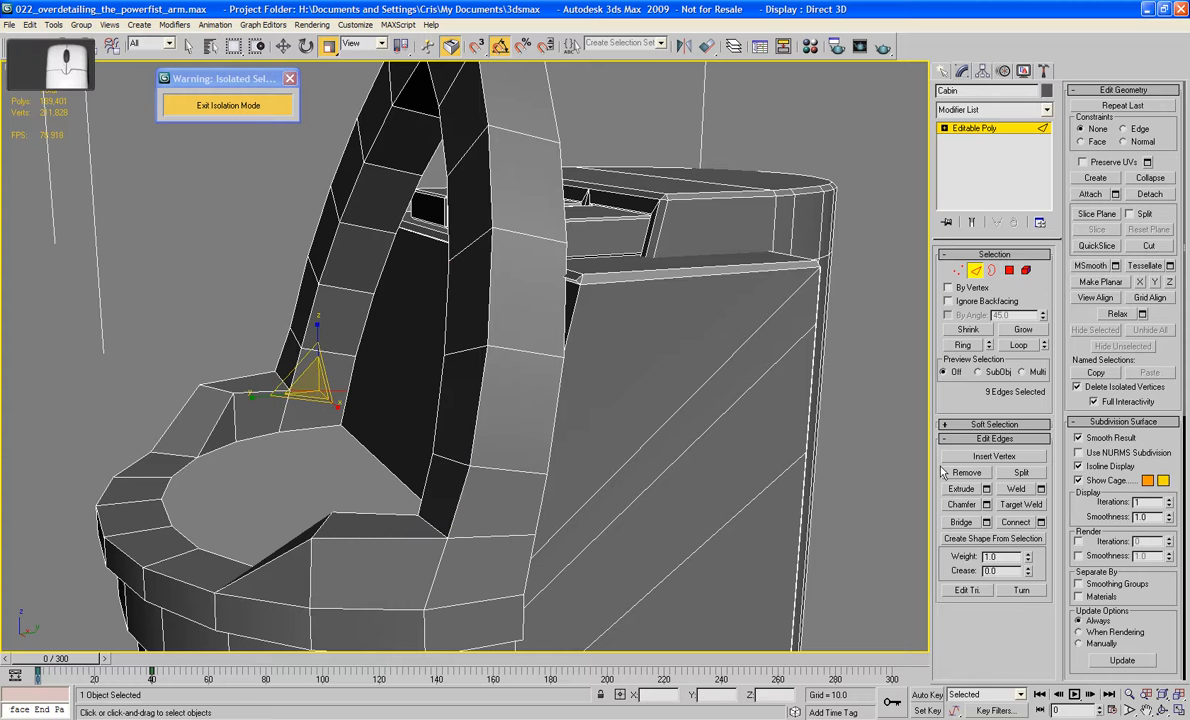
left_click(962, 349)
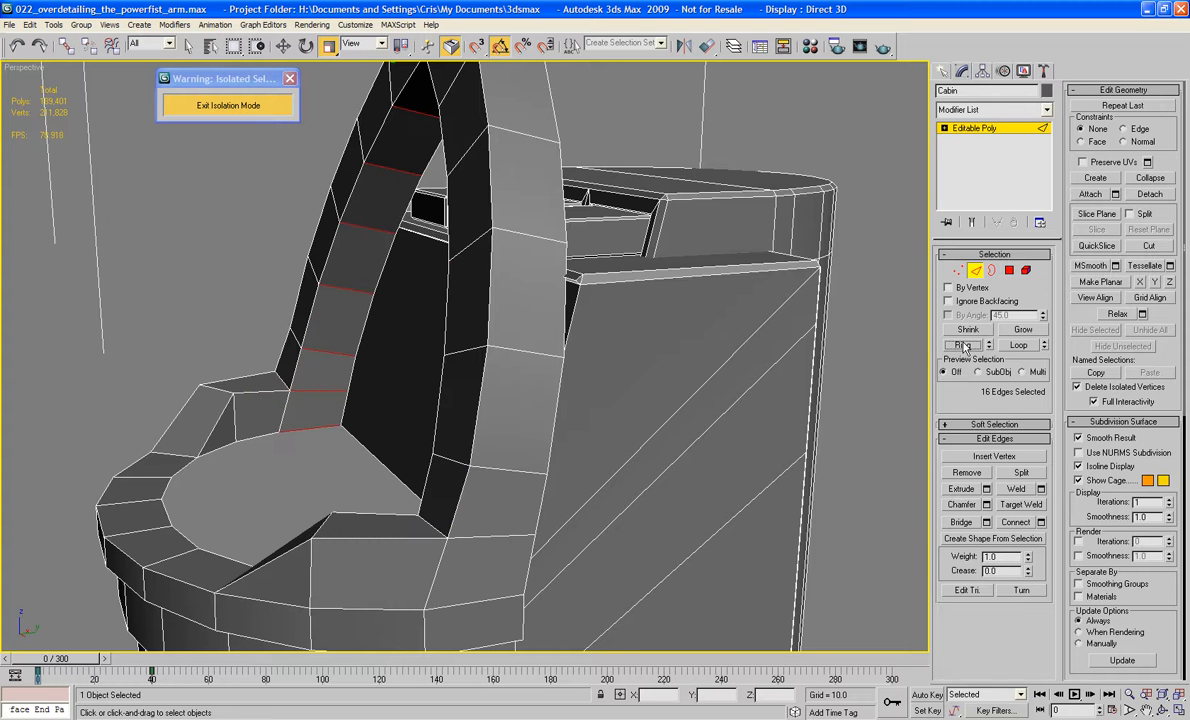
middle_click_drag(586, 308, 700, 395)
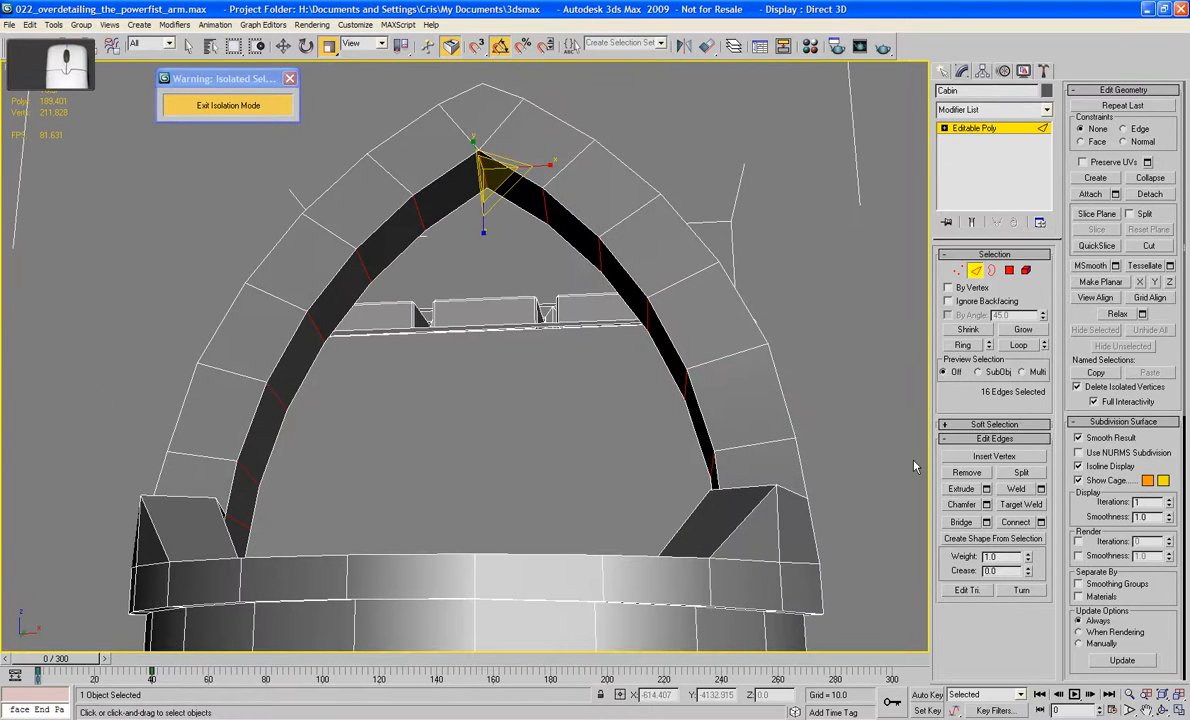
left_click(1041, 522)
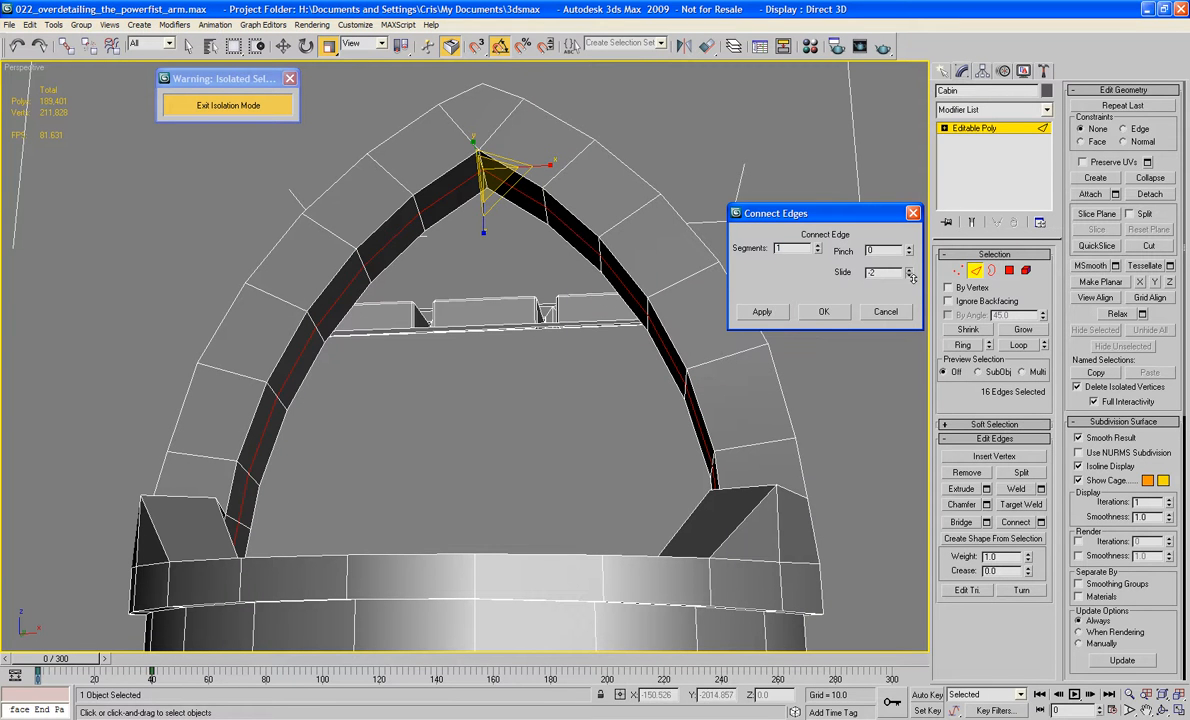
key("ctrl+z")
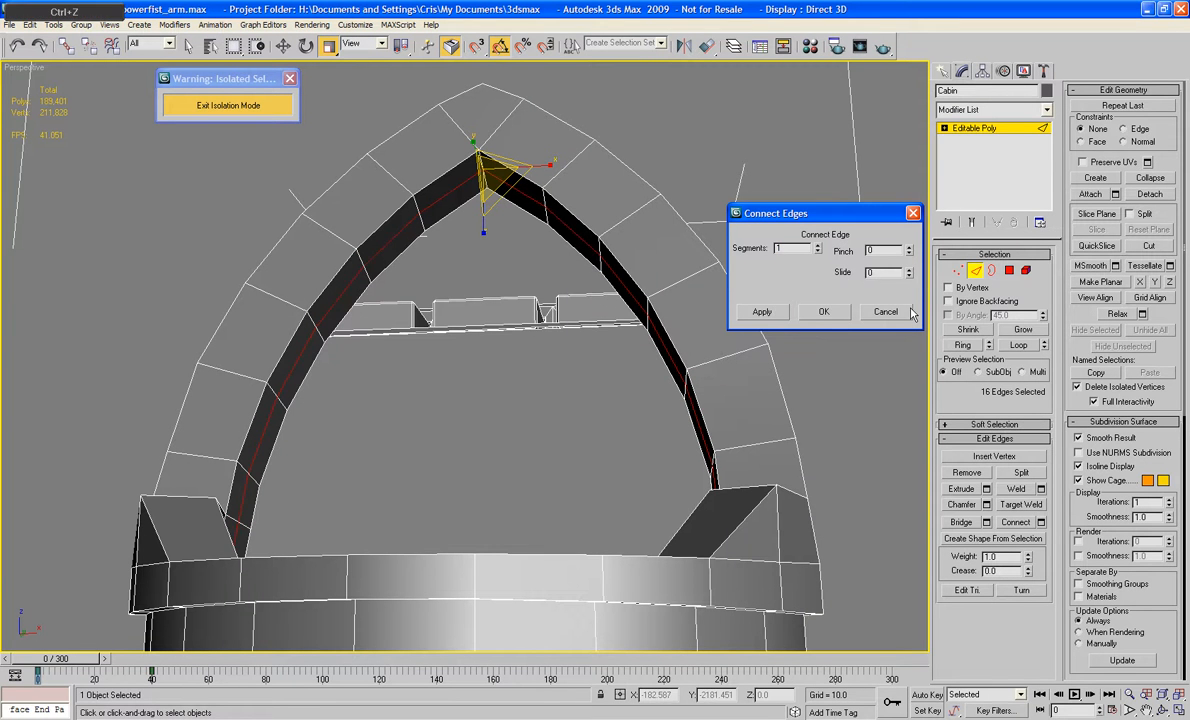
- Restore the single-side edge ring selection and connect it with 1 segment, pinch 0 and slide -70
key("ctrl+z")
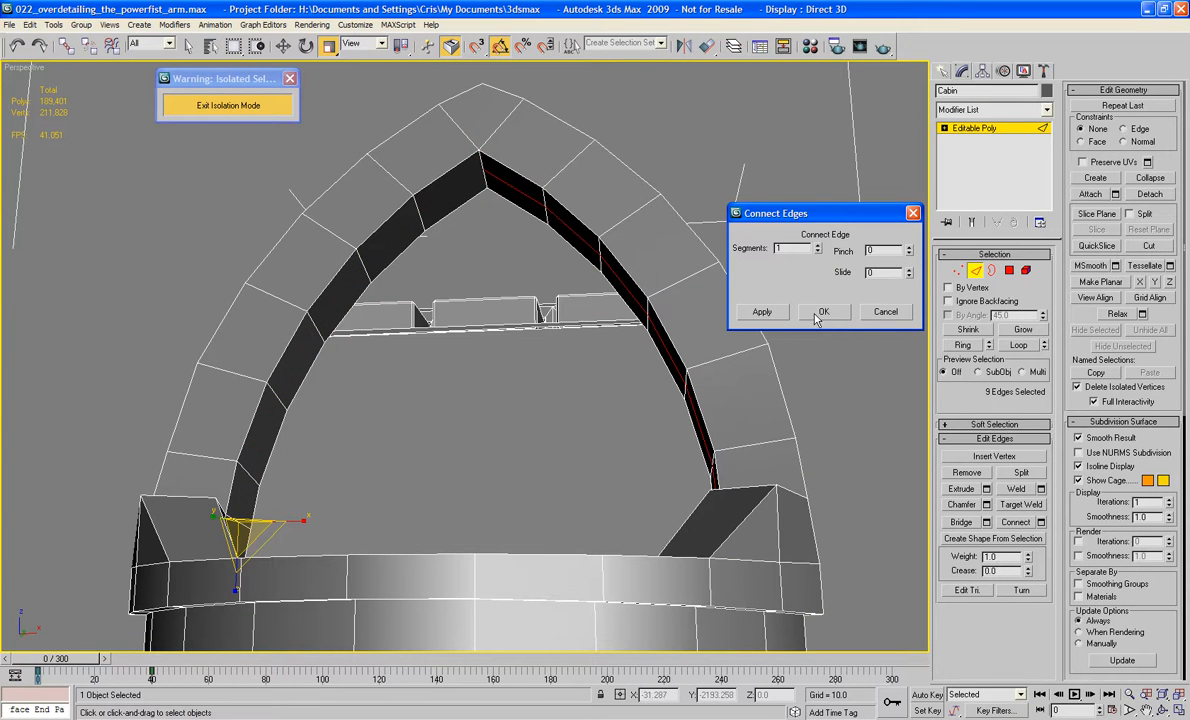
left_click_drag(910, 276, 922, 338)
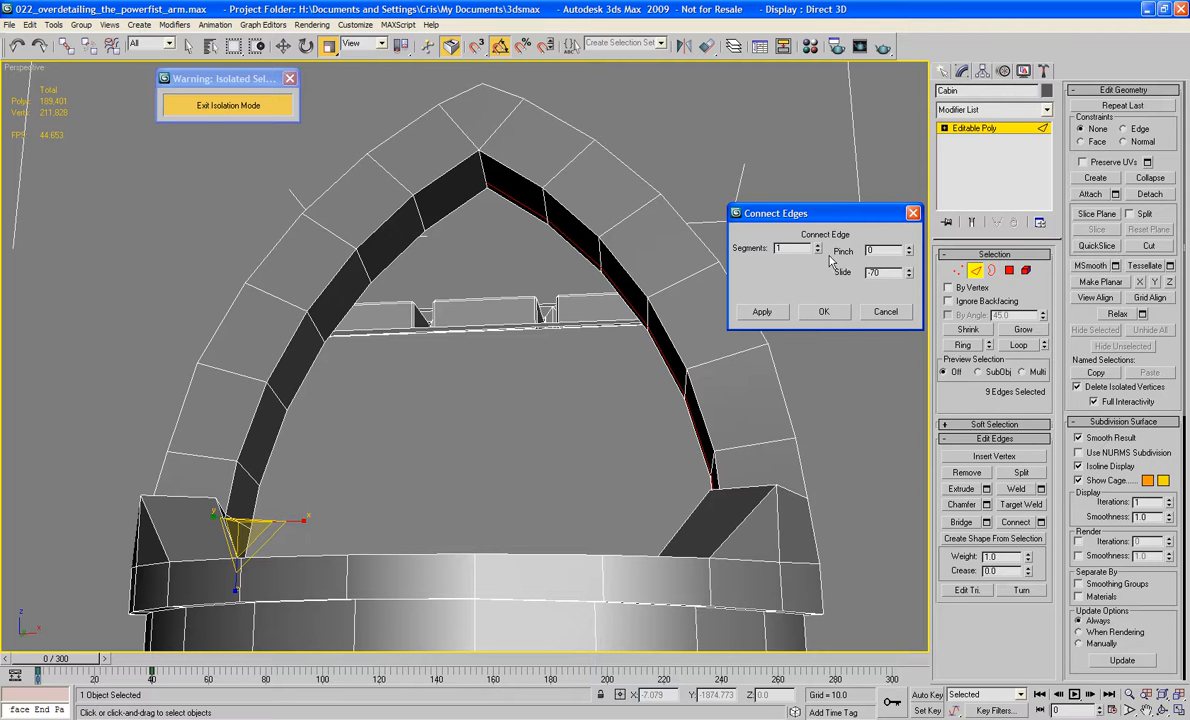
left_click(836, 313)
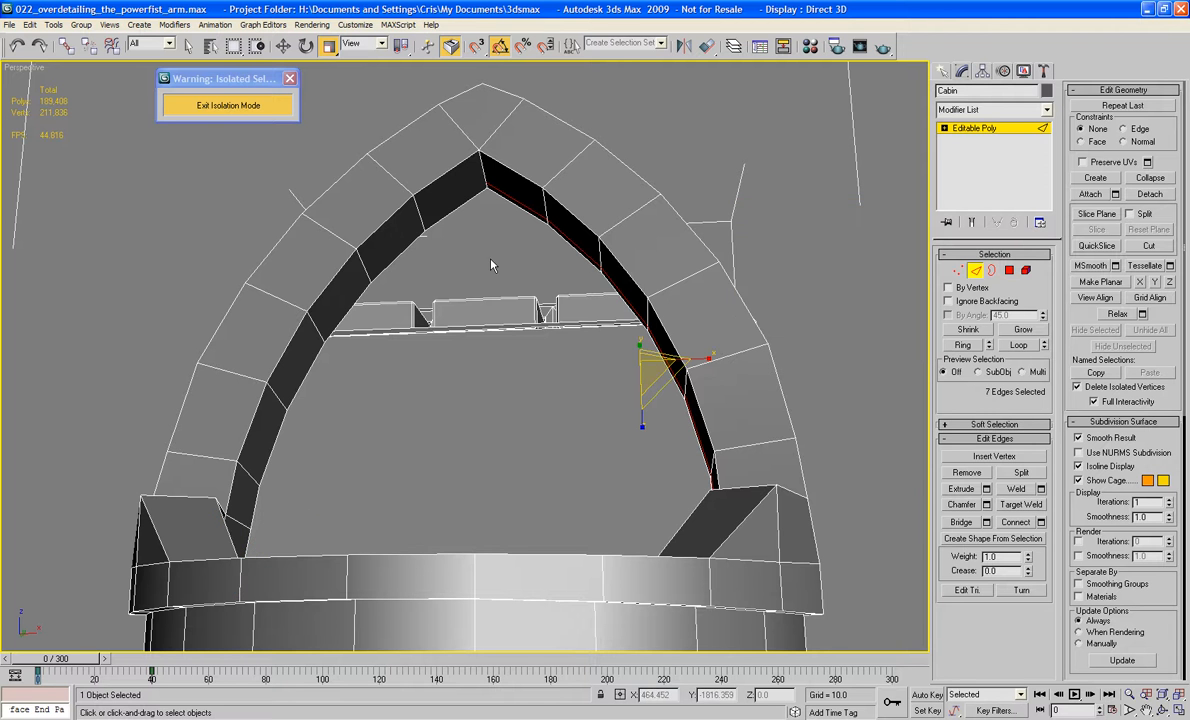
- Select the cross-edge ring along the arch's opposite inner side and connect it with 1 segment and slide 70
middle_click_drag(456, 240, 432, 228, "alt")
left_click(412, 220)
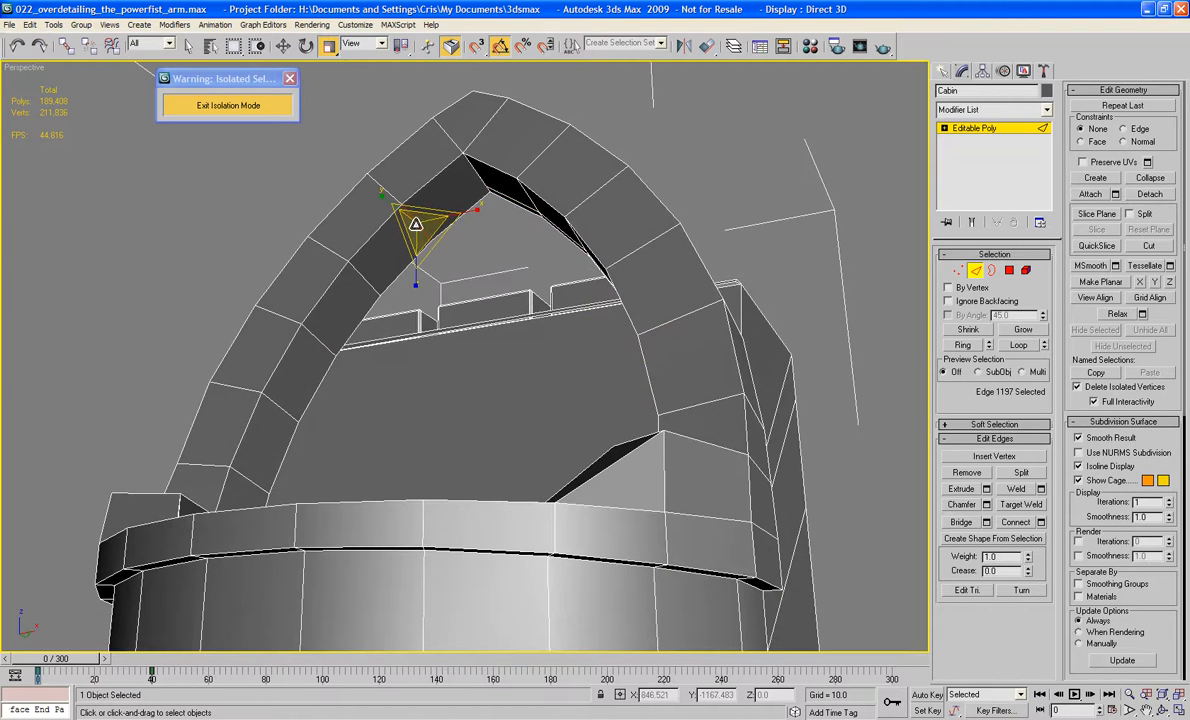
left_click(962, 345)
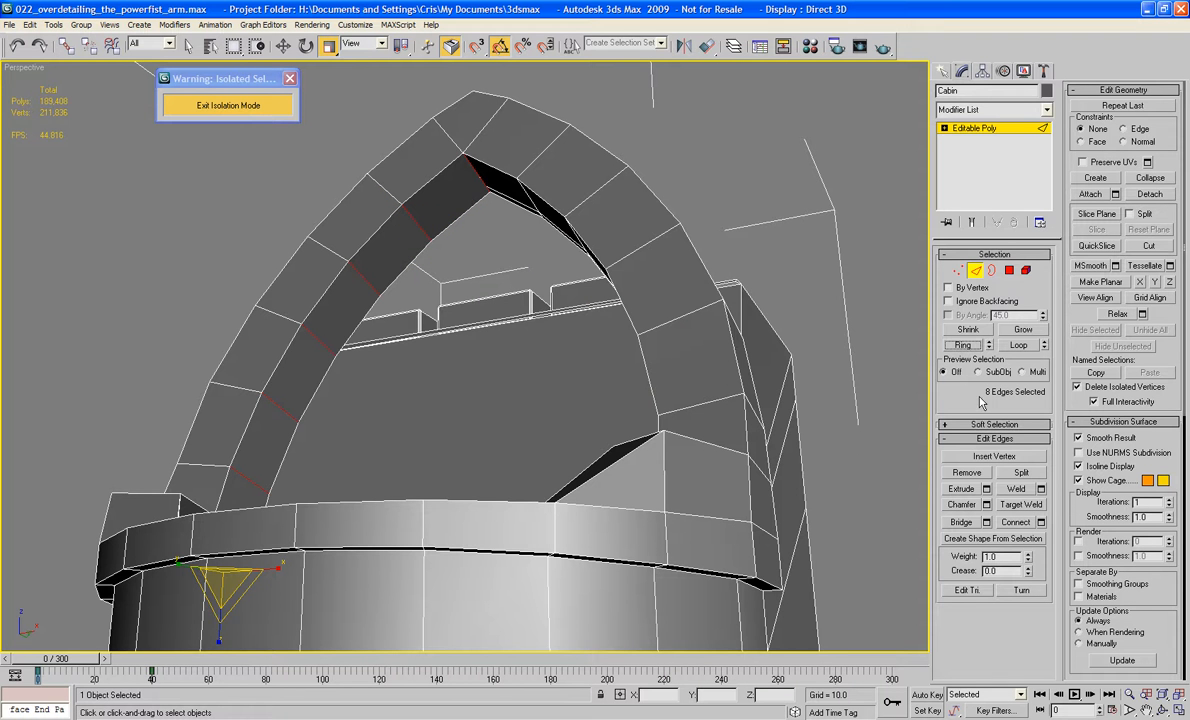
left_click(1041, 522)
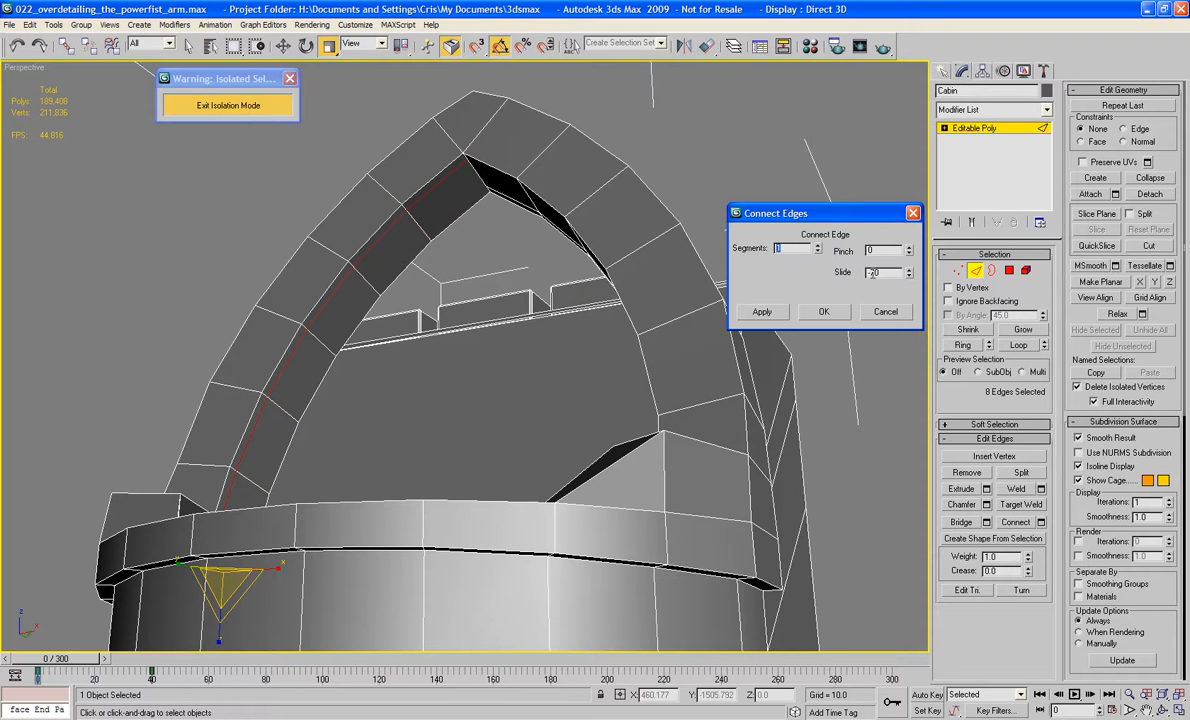
type("70")
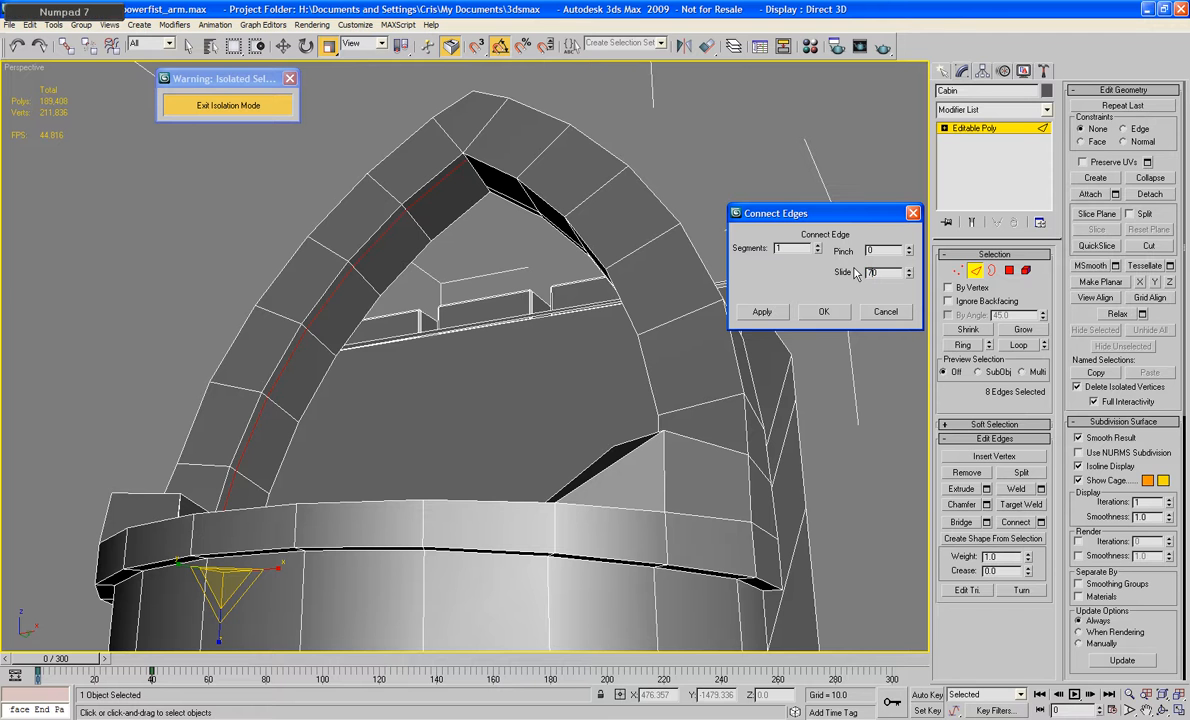
key("Tab")
left_click(812, 312)
middle_click_drag(776, 316, 695, 226, "alt")
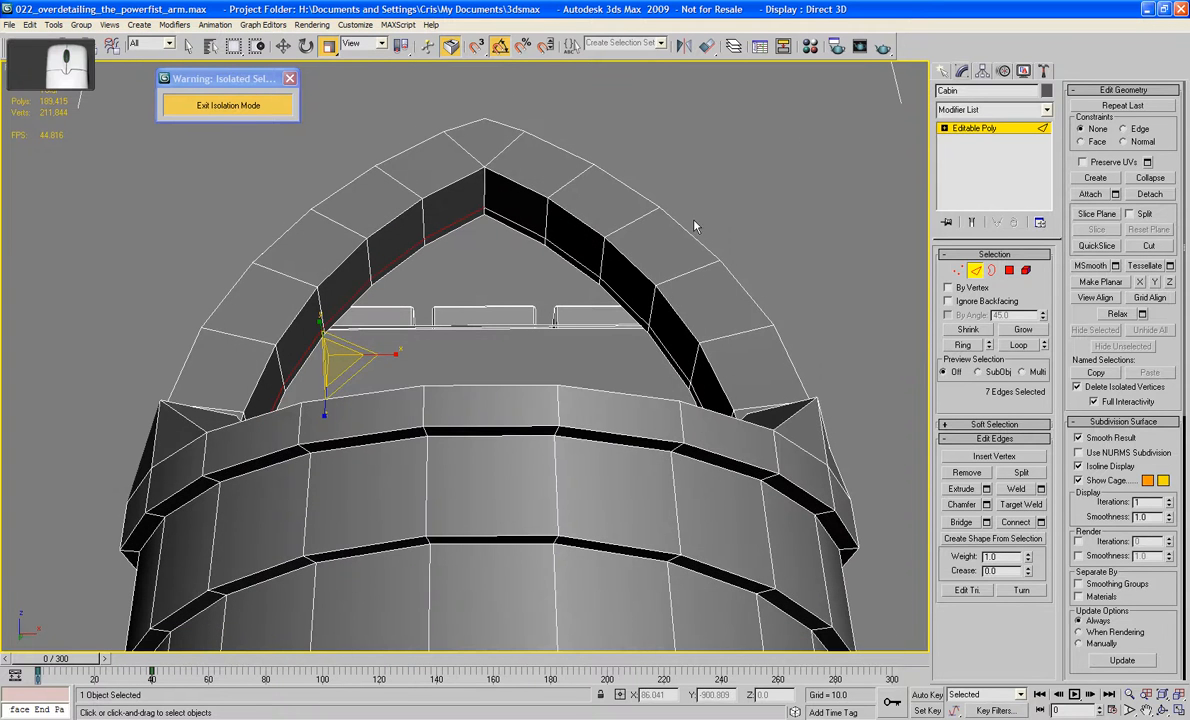
- Weld the vertices around the arch's apex with a threshold of 0.1
left_click(952, 271)
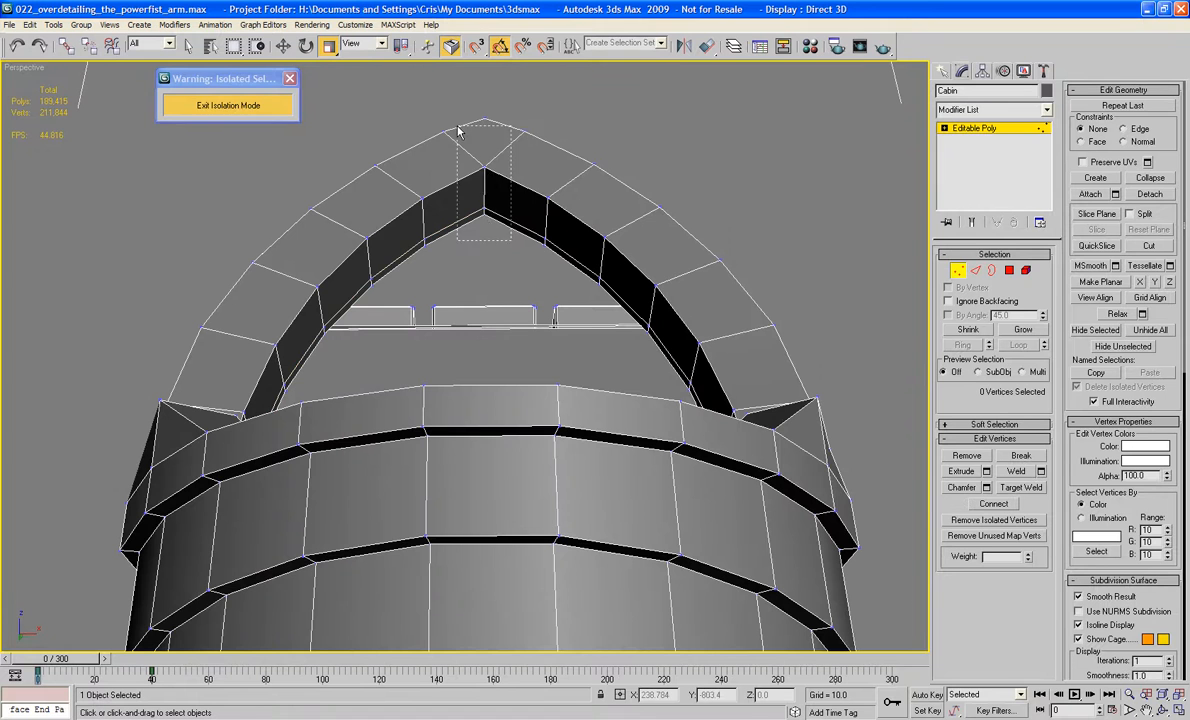
left_click_drag(458, 131, 458, 130)
left_click(1041, 473)
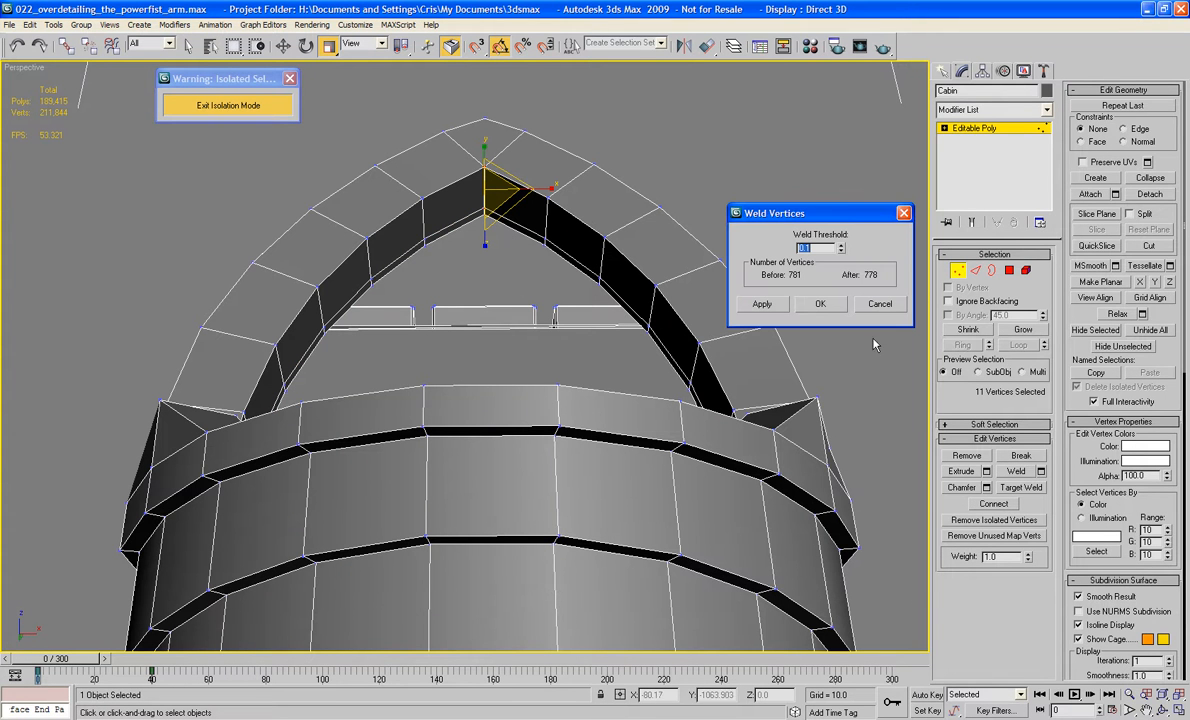
left_click(815, 305)
middle_click_drag(757, 193, 790, 214, "alt")
- Select the two narrow strip polygons at the base of the arch's inner sides, facing each other
left_click(1009, 270)
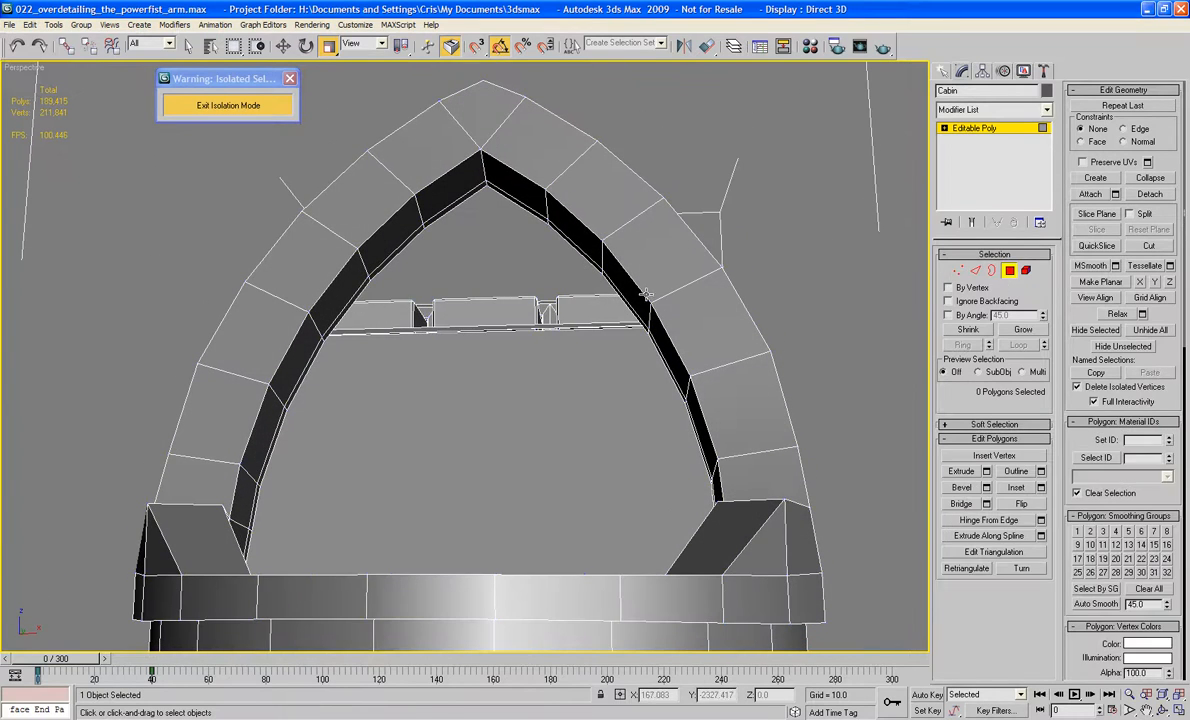
mouse_move(690, 275)
middle_mouse_down("alt")
mouse_move(640, 300)
mouse_move(667, 280)
middle_mouse_up("alt")
middle_click_drag(702, 498, 255, 508, "alt")
left_click(719, 458)
left_click(275, 487, "ctrl")
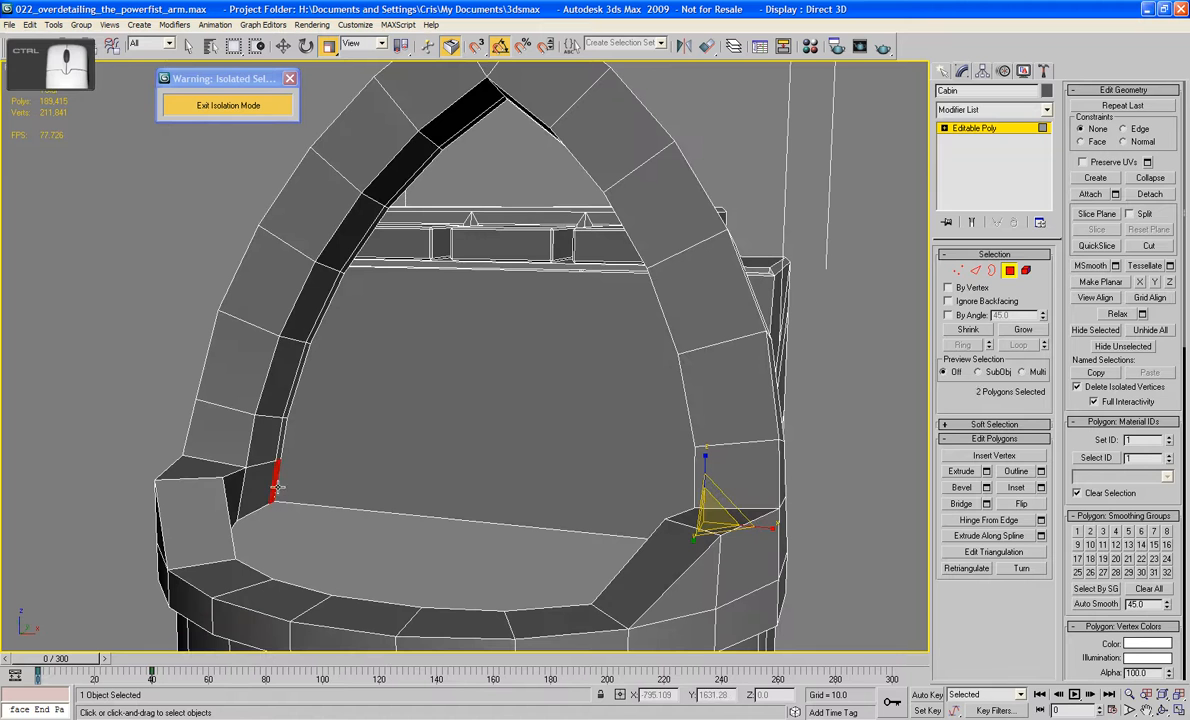
- Try to bridge the two selected strip polygons across the base of the arch opening
left_click(961, 504)
middle_click_drag(650, 436, 727, 438, "alt")
scroll(733, 420, "up", 3)
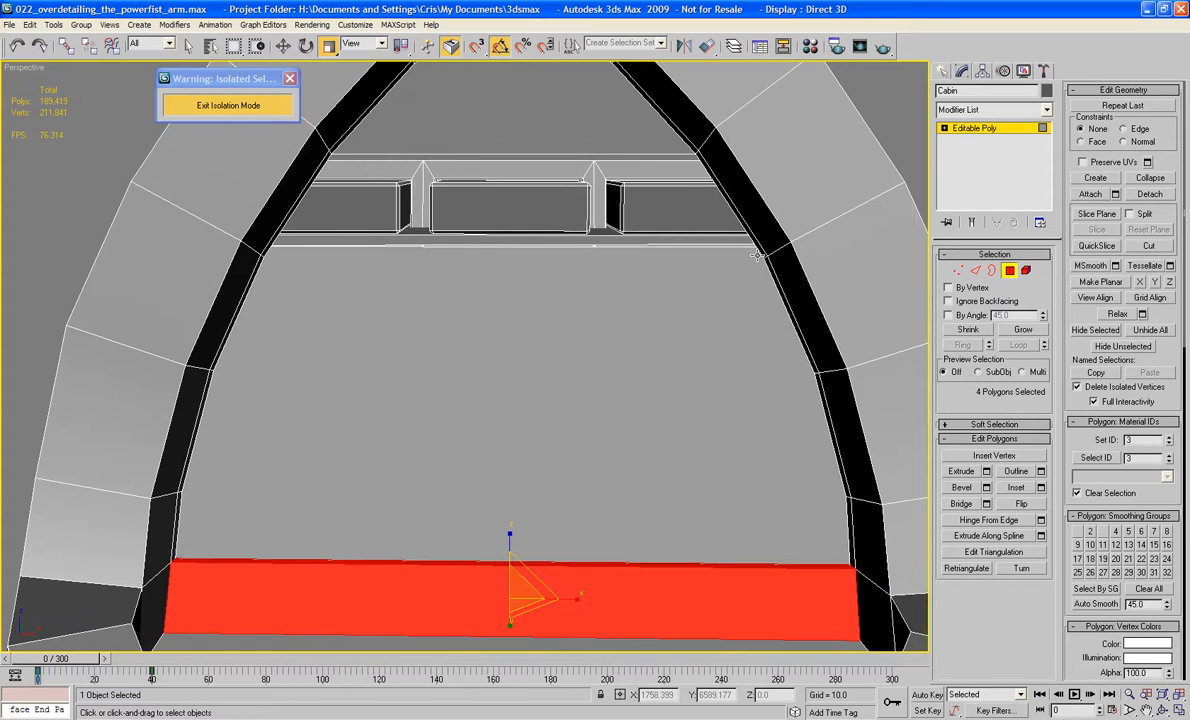
left_click(36, 215)
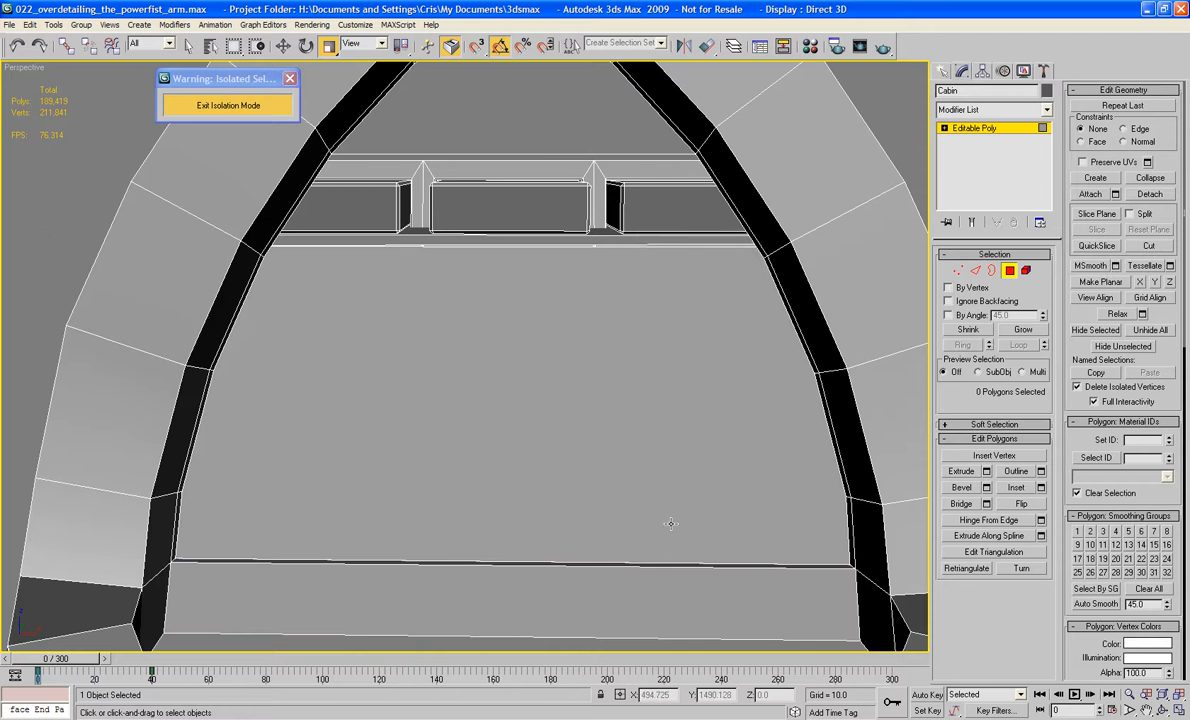
middle_click_drag(818, 381, 800, 412, "alt")
key("ctrl+z")
key("ctrl+z")
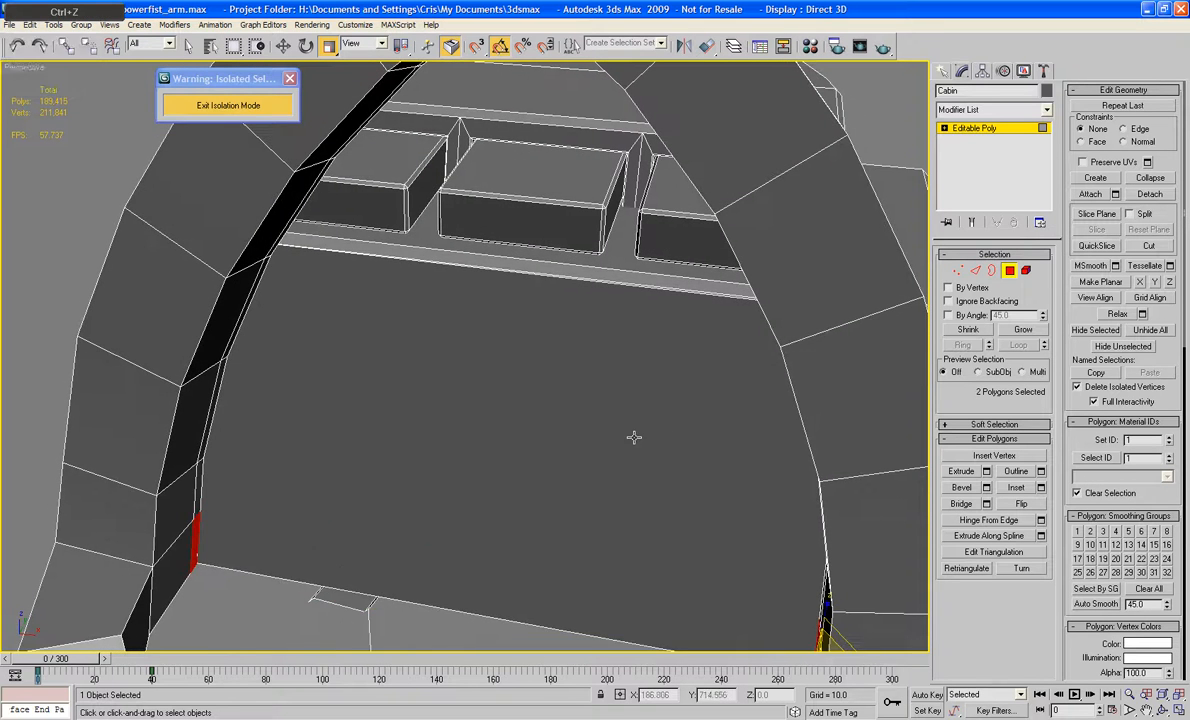
- Add the narrow strip polygons up one inner side of the arch, from its base toward the apex, to the selection
middle_click_drag(635, 437, 701, 526, "alt")
middle_click_drag(758, 582, 790, 455)
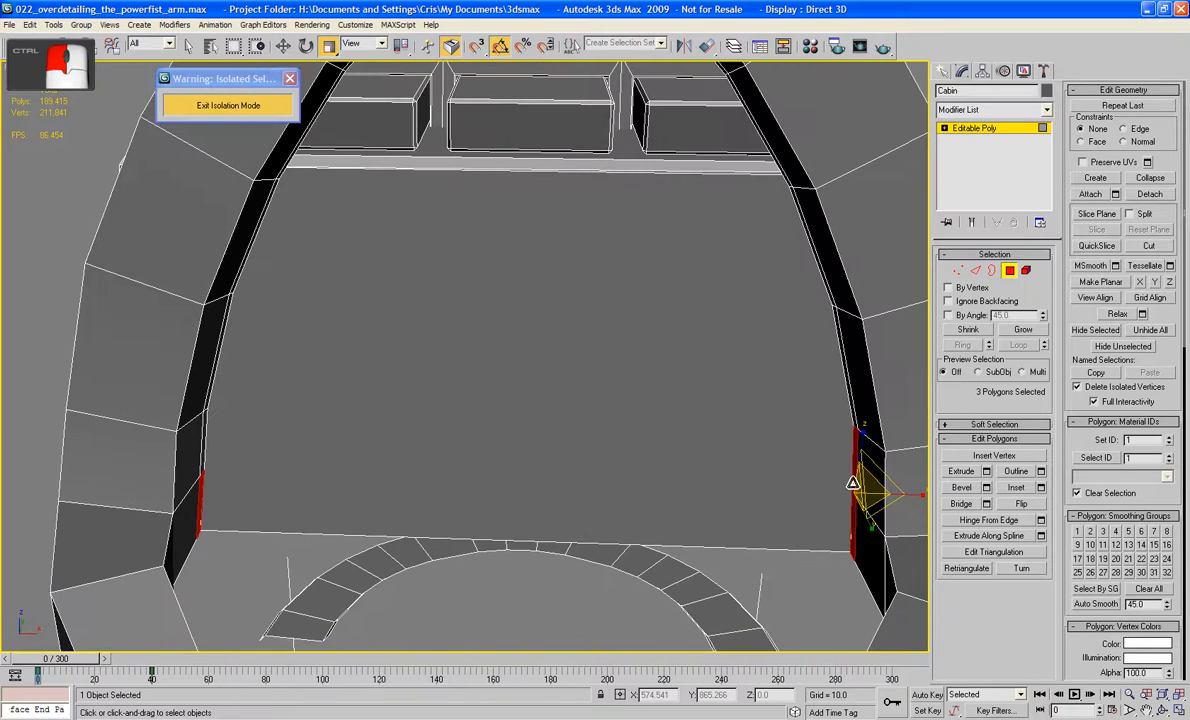
left_click(848, 397, "ctrl")
left_click(810, 247, "ctrl")
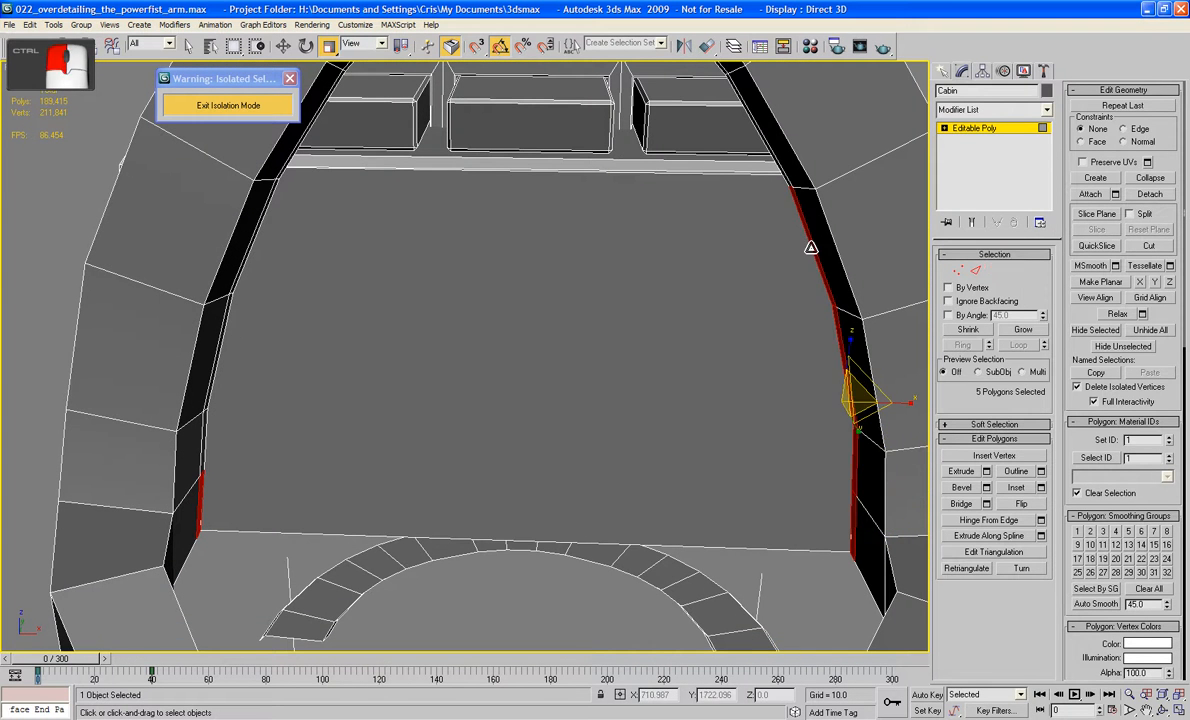
left_click(766, 149, "ctrl")
middle_click_drag(705, 125, 715, 250)
left_click(715, 245, "ctrl")
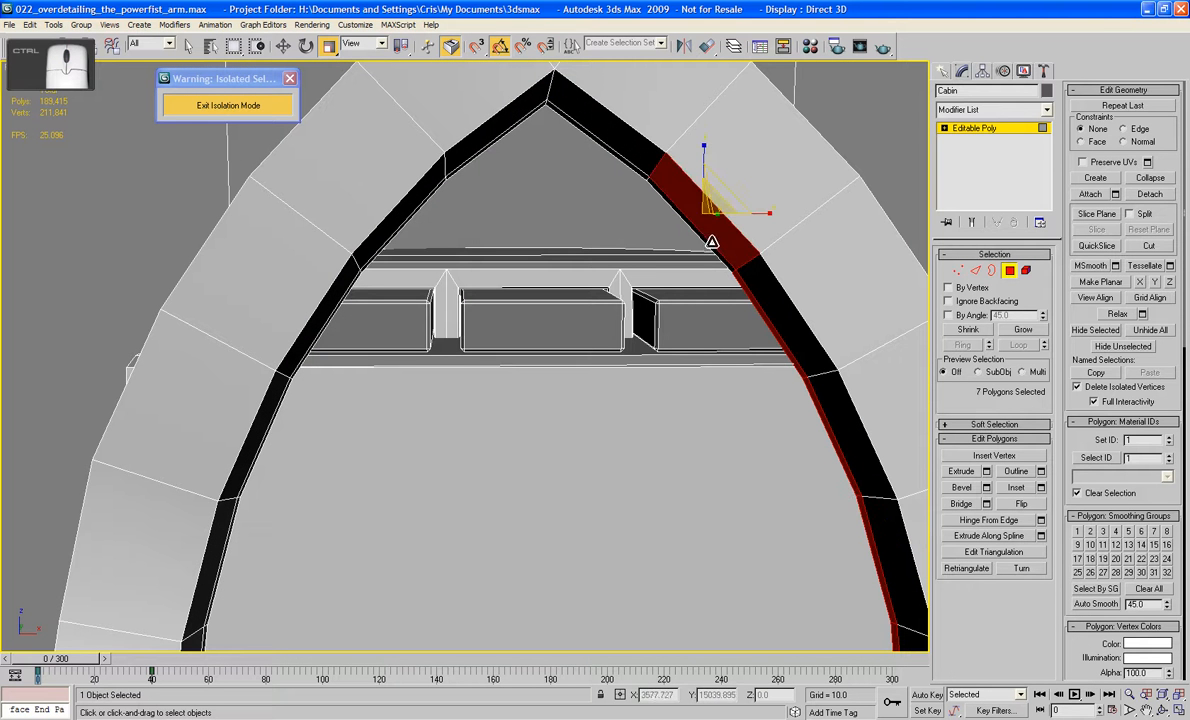
left_click(711, 243, "ctrl")
left_click(662, 237, "ctrl")
key("ctrl+z")
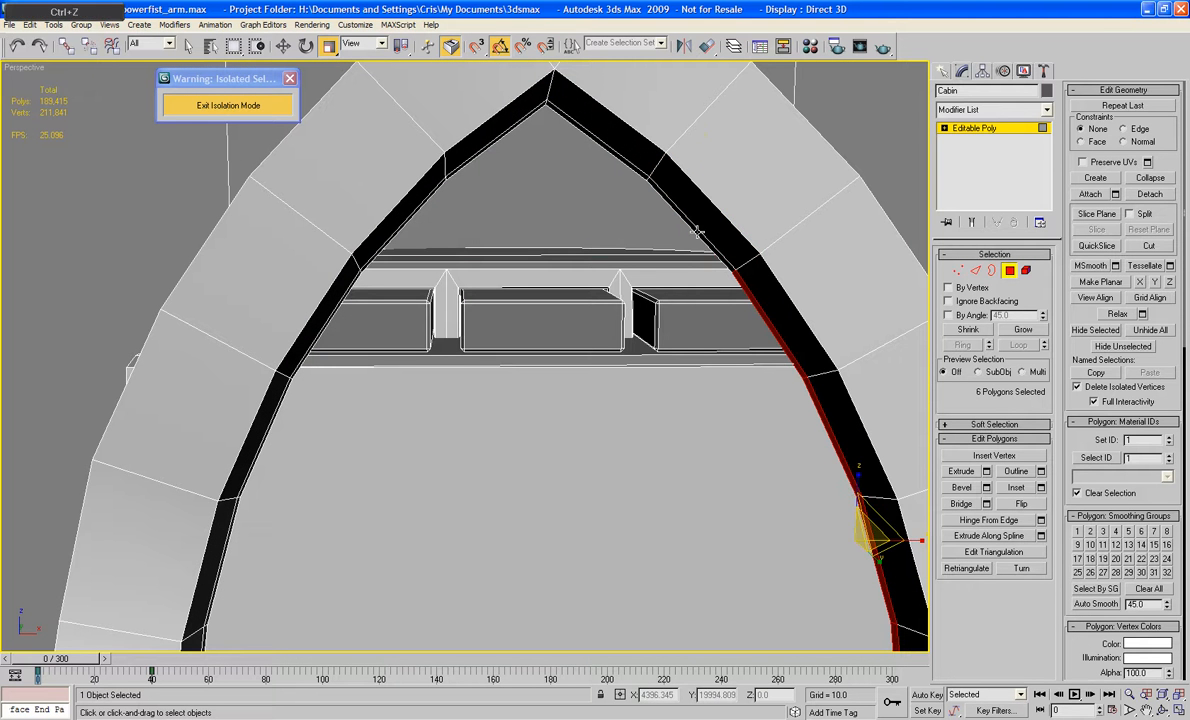
left_click(697, 232, "ctrl")
- Add the matching narrow strip polygons along the opposite inner side of the arch to the selection
middle_click_drag(697, 232, 344, 230, "alt")
left_click(393, 218, "ctrl")
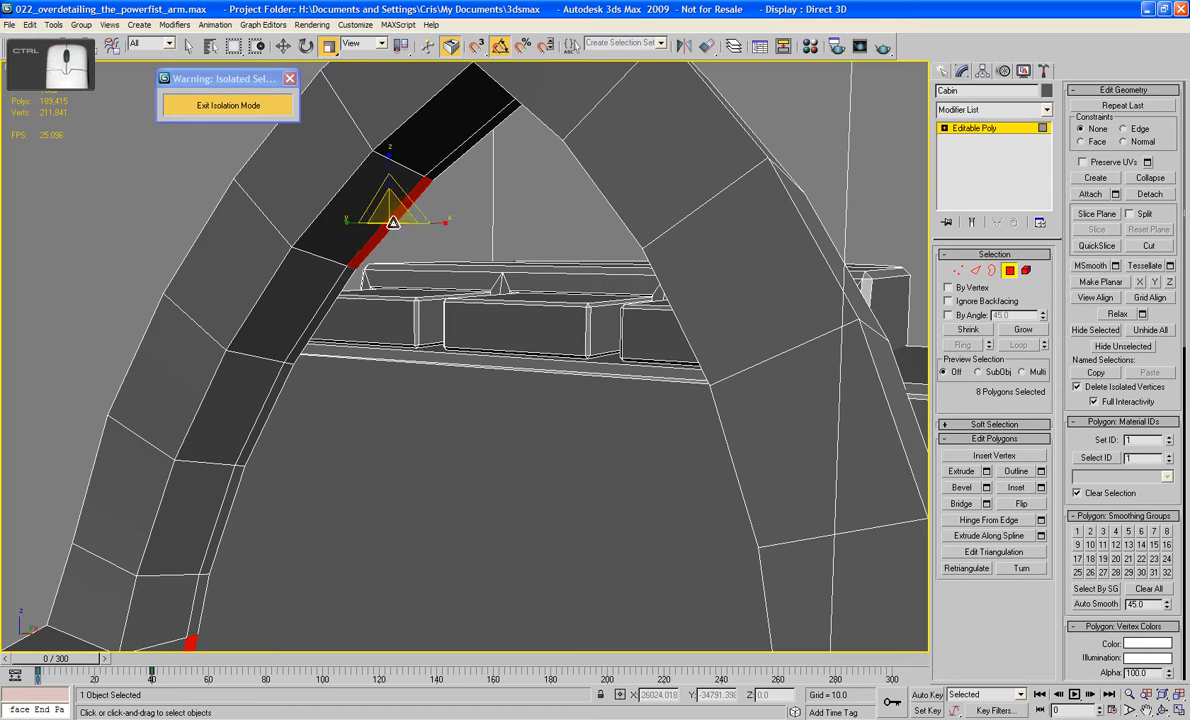
left_click(328, 303, "ctrl")
middle_click_drag(328, 305, 358, 354, "alt")
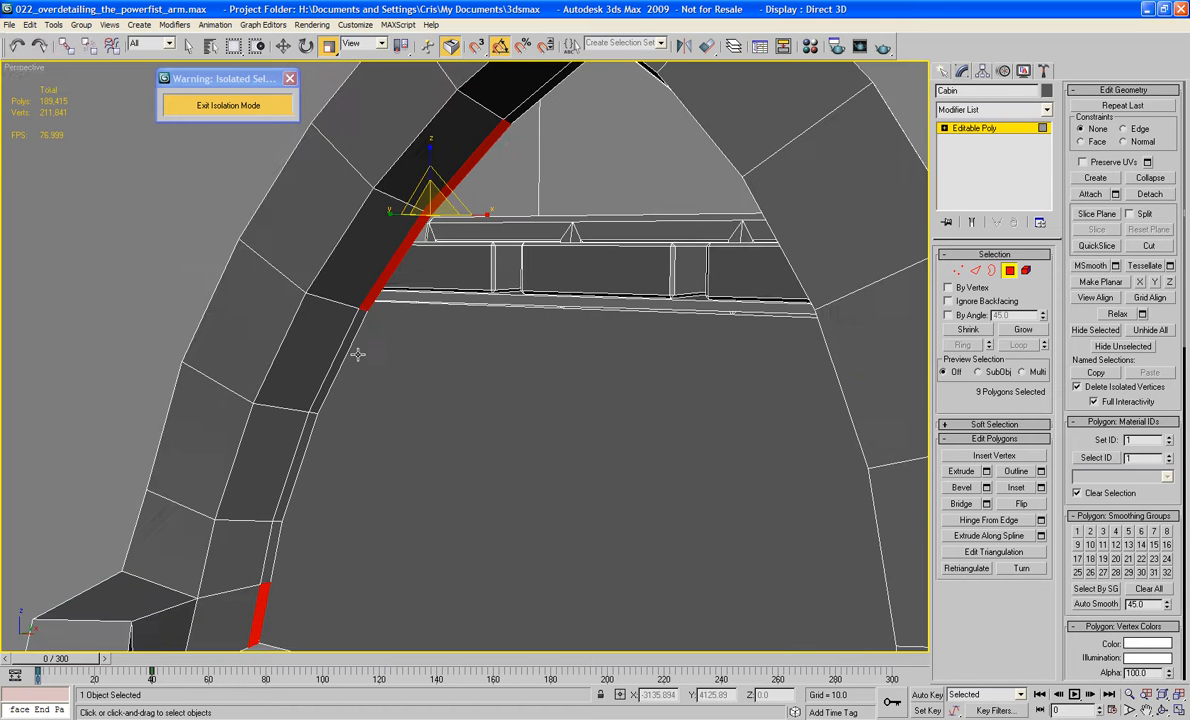
left_click(343, 348, "ctrl")
left_click(285, 480, "ctrl")
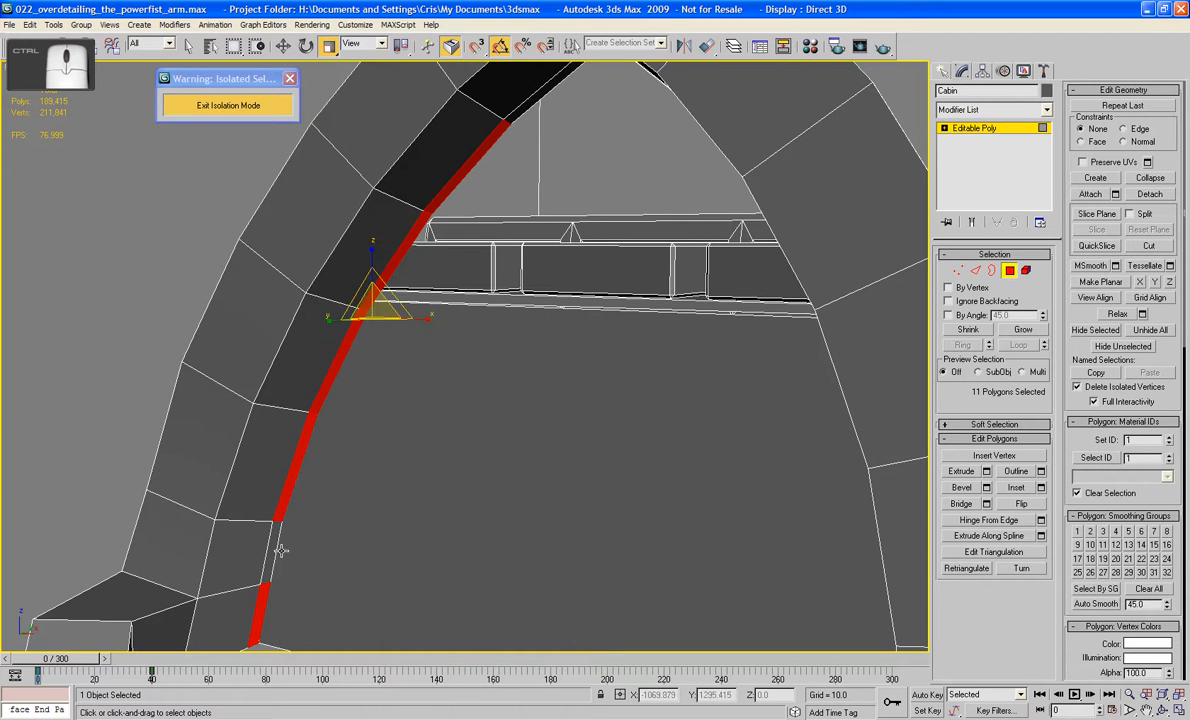
left_click(267, 550, "ctrl")
- Bridge the two selected inner strips across the arch opening and delete the bridge's top polygon near the apex
scroll(267, 550, "down", 5)
middle_click_drag(300, 617, 583, 542, "alt")
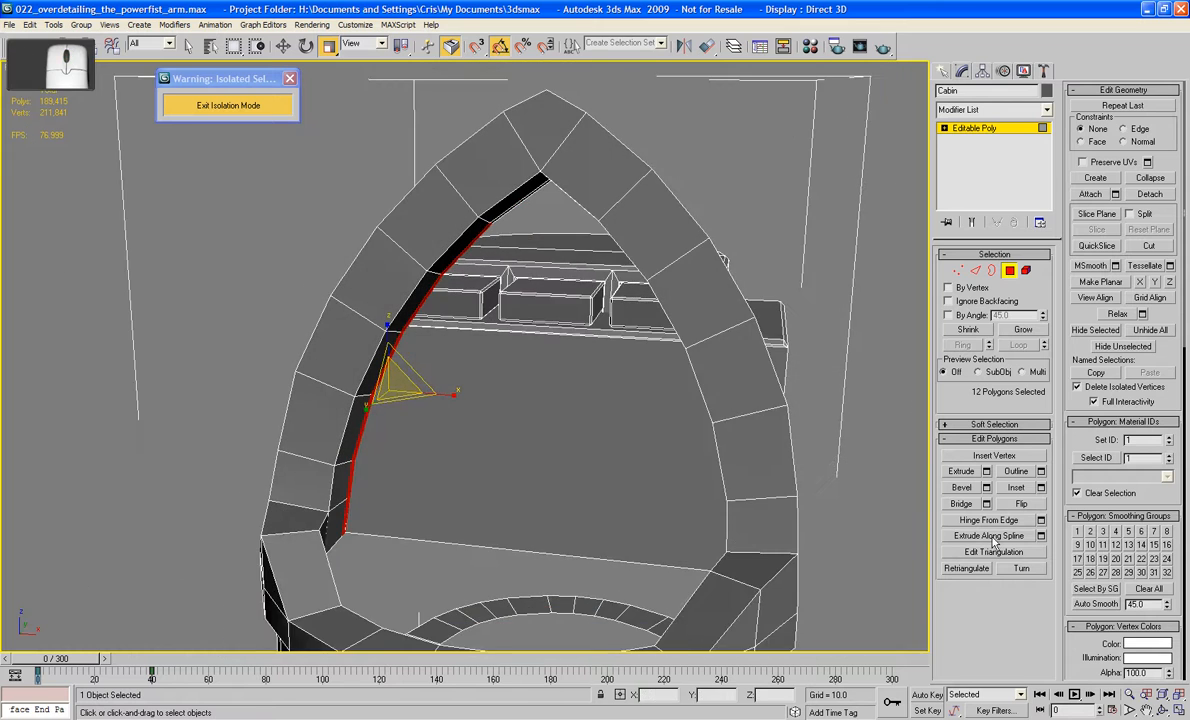
left_click(615, 341, "ctrl")
middle_click_drag(615, 341, 465, 551, "alt")
scroll(460, 500, "up", 2)
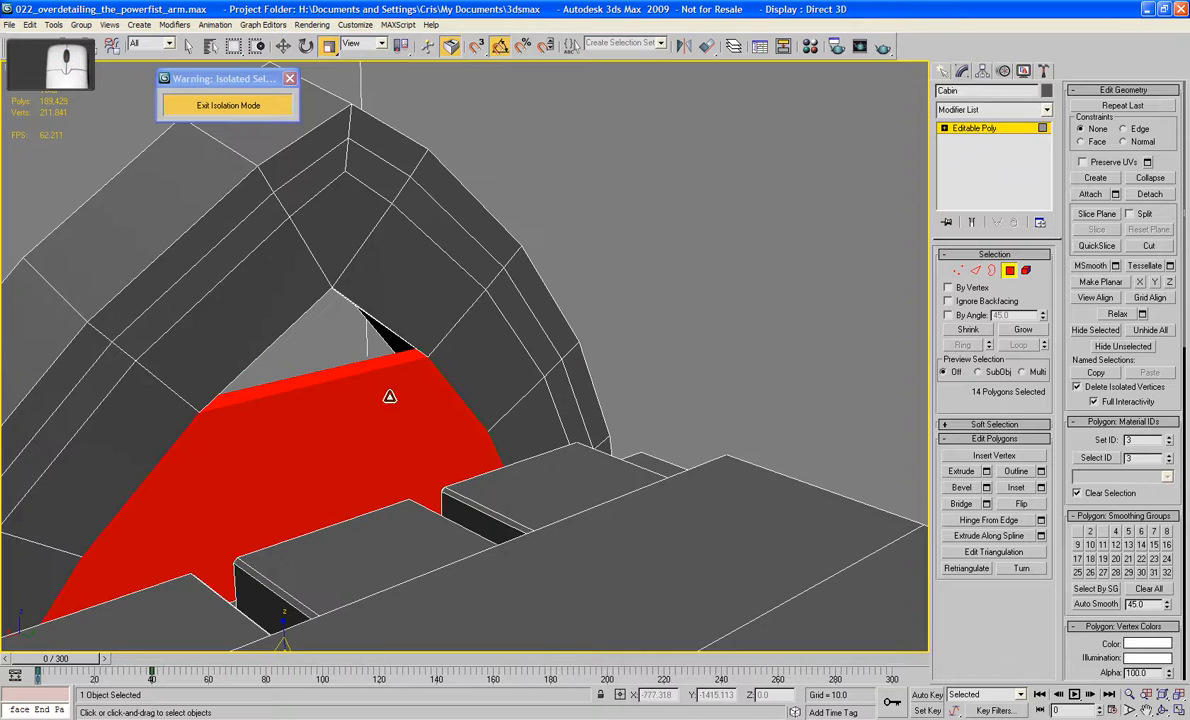
left_click(364, 368)
left_click(364, 368, "alt")
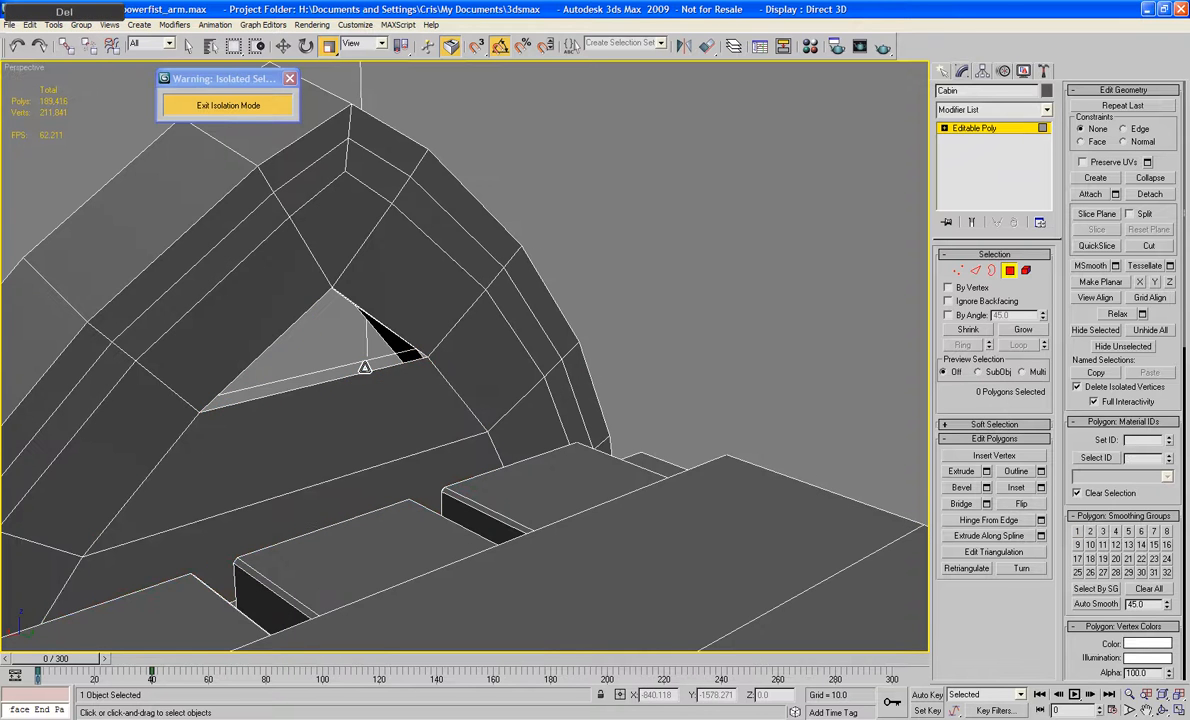
- Try to delete the two narrow strip polygons beneath the arch's apex, one on each side
middle_click_drag(364, 368, 406, 330, "alt")
left_click(411, 308)
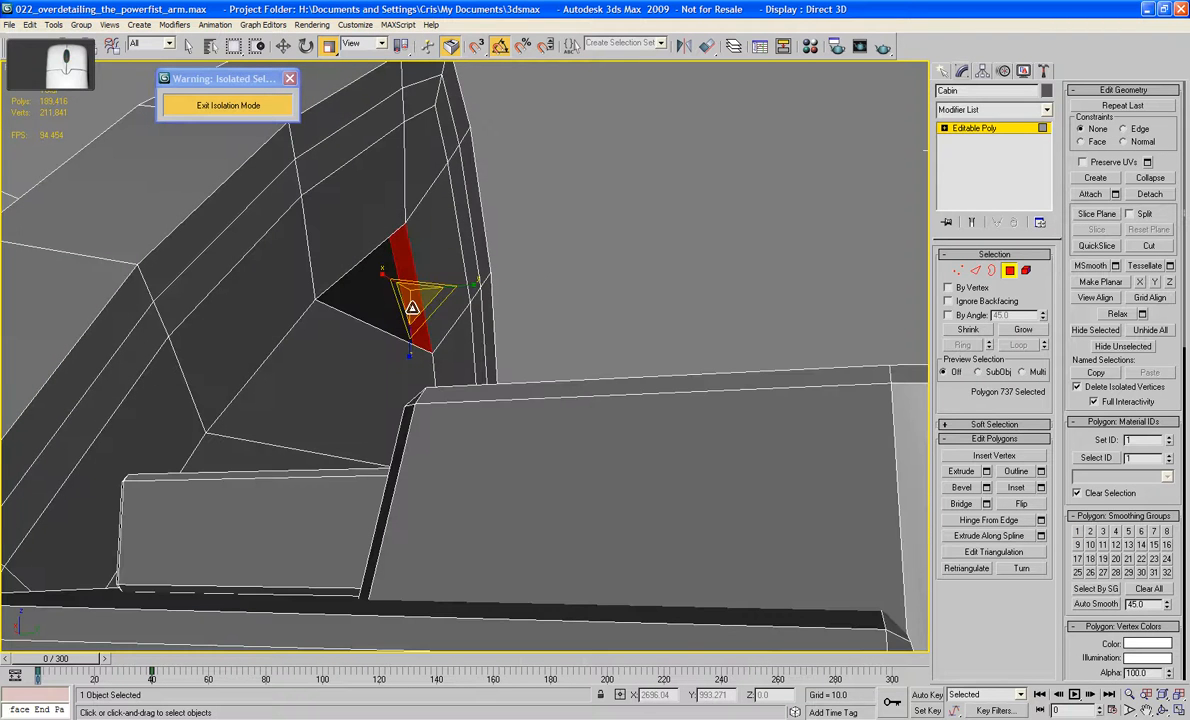
key("Delete")
middle_click_drag(318, 370, 518, 363, "alt")
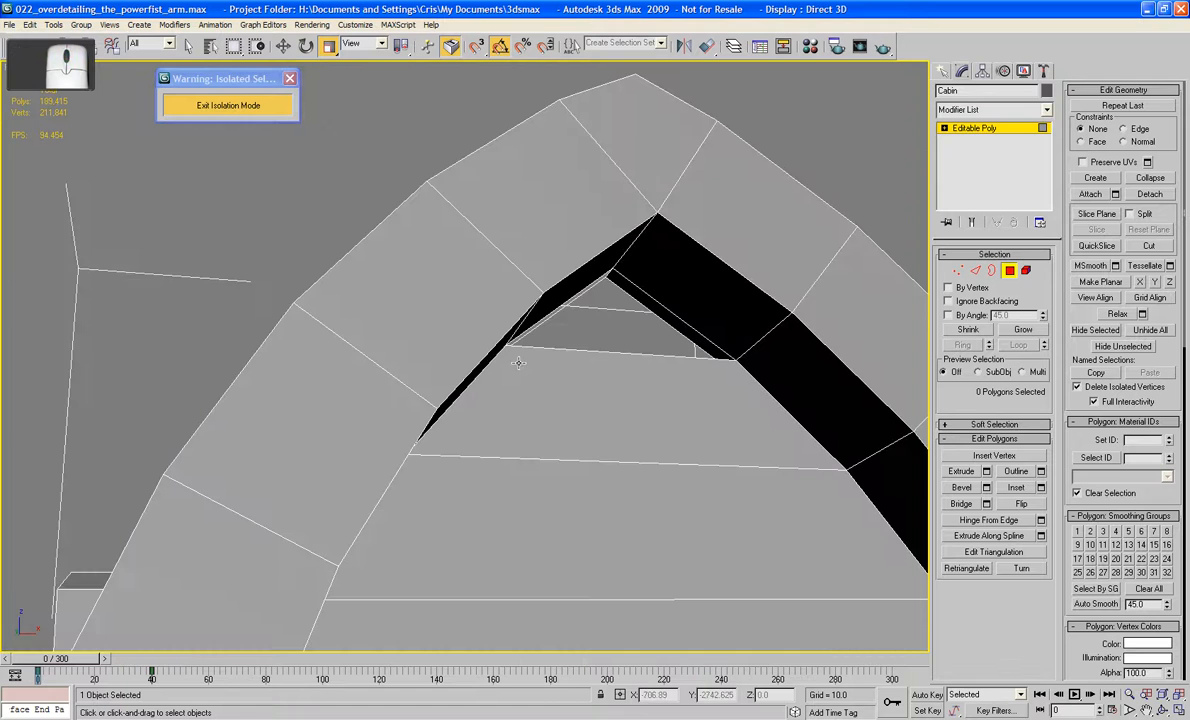
scroll(678, 333, "down", 2)
left_click(603, 333)
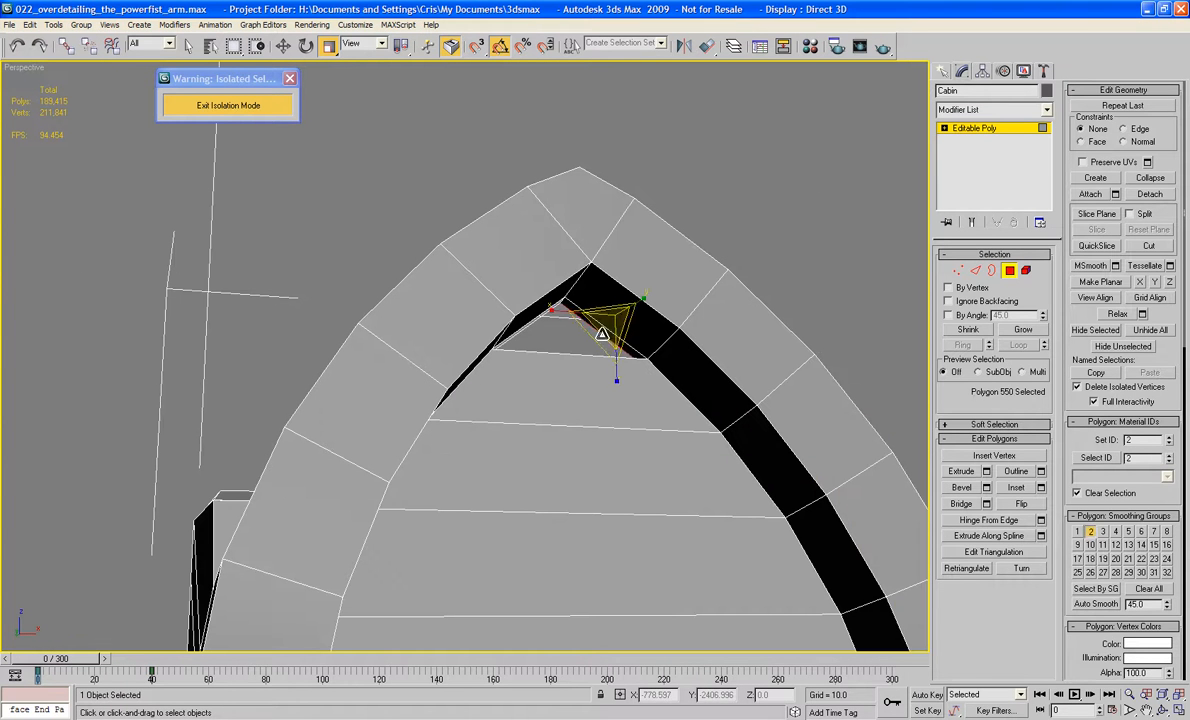
key("Delete")
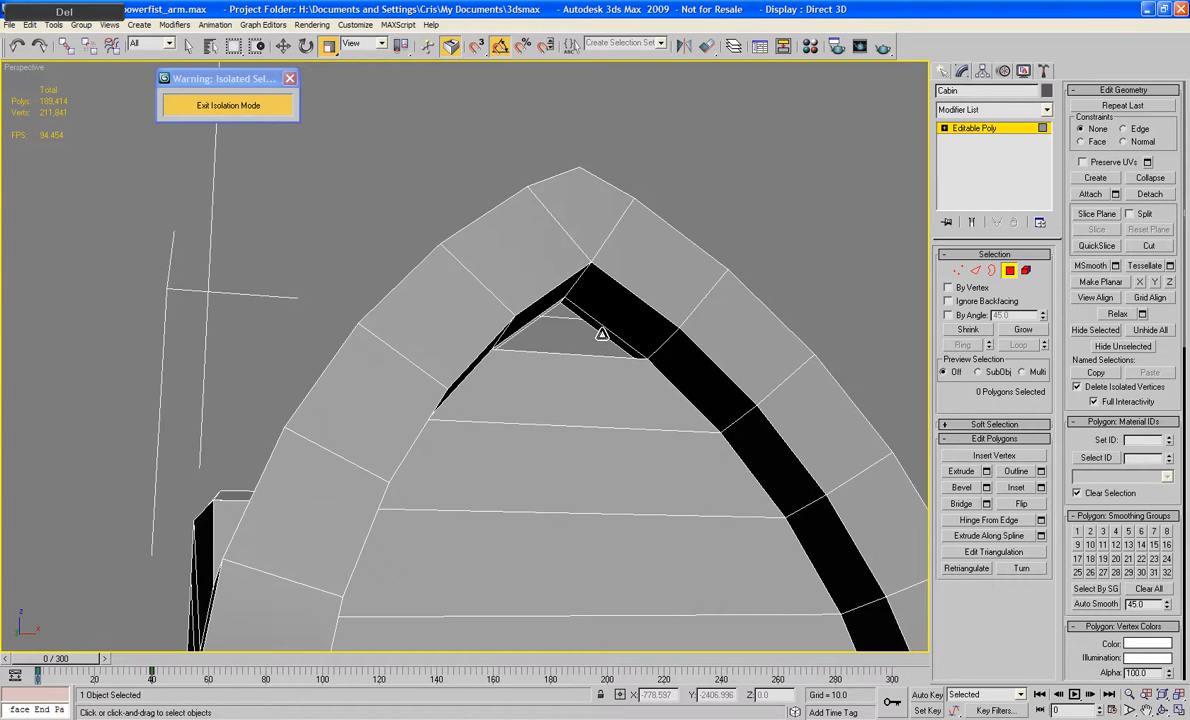
- Select the border of the opening beneath the apex, and undo the deletions of the two narrow strip polygons
left_click(991, 270)
left_click(612, 342, "ctrl")
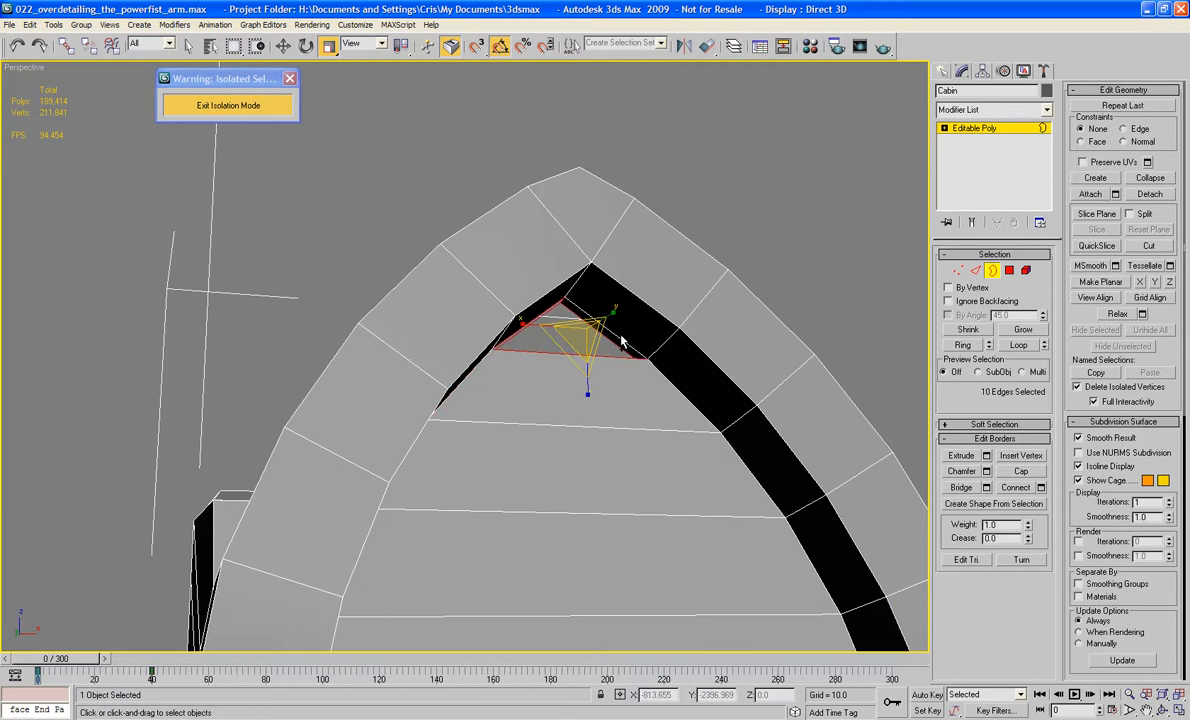
middle_click_drag(629, 348, 643, 356, "alt")
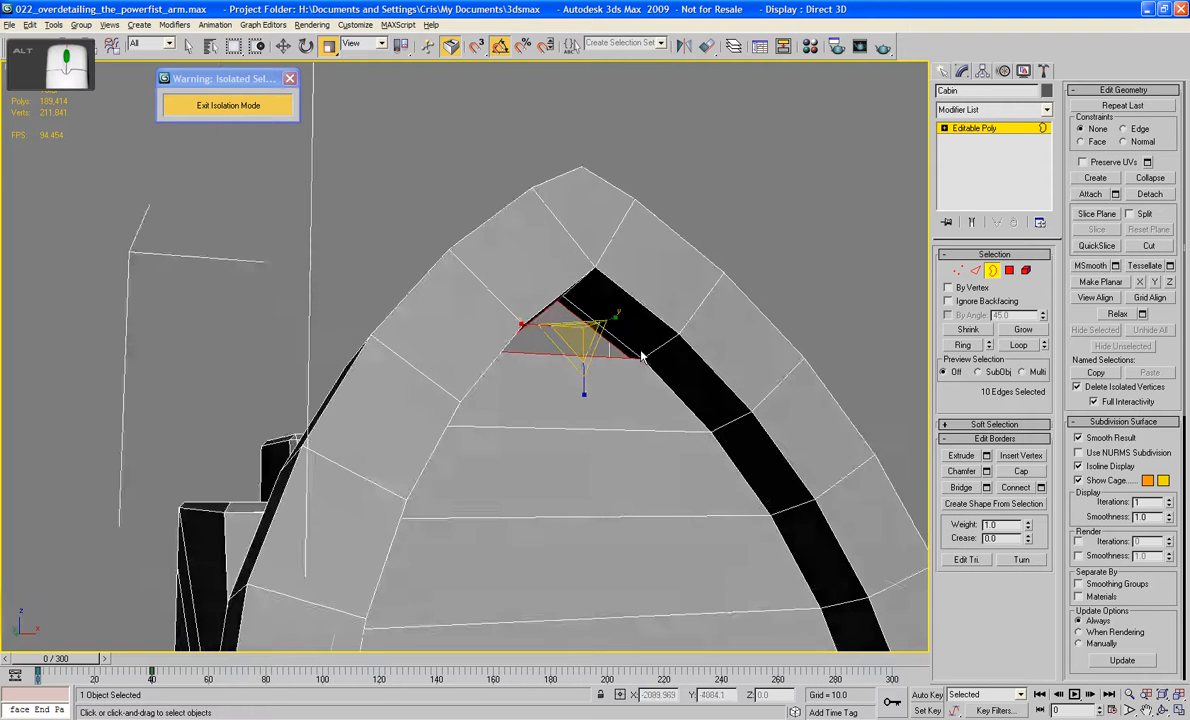
scroll(645, 362, "up", 5)
scroll(736, 279, "down", 1)
middle_click_drag(736, 279, 676, 313)
scroll(630, 293, "down", 3)
key("ctrl+z")
key("ctrl+z")
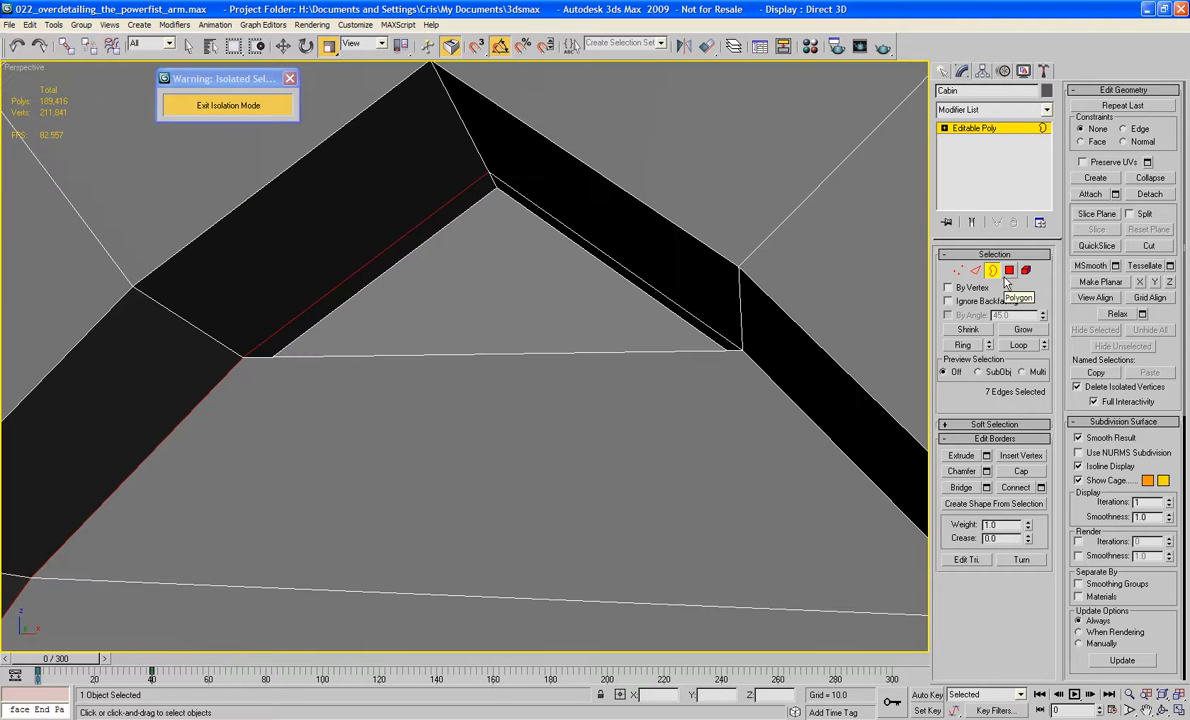
- Delete the two narrow strip polygons beneath the apex and cap the triangular borders left open there
key("4")
key("Delete")
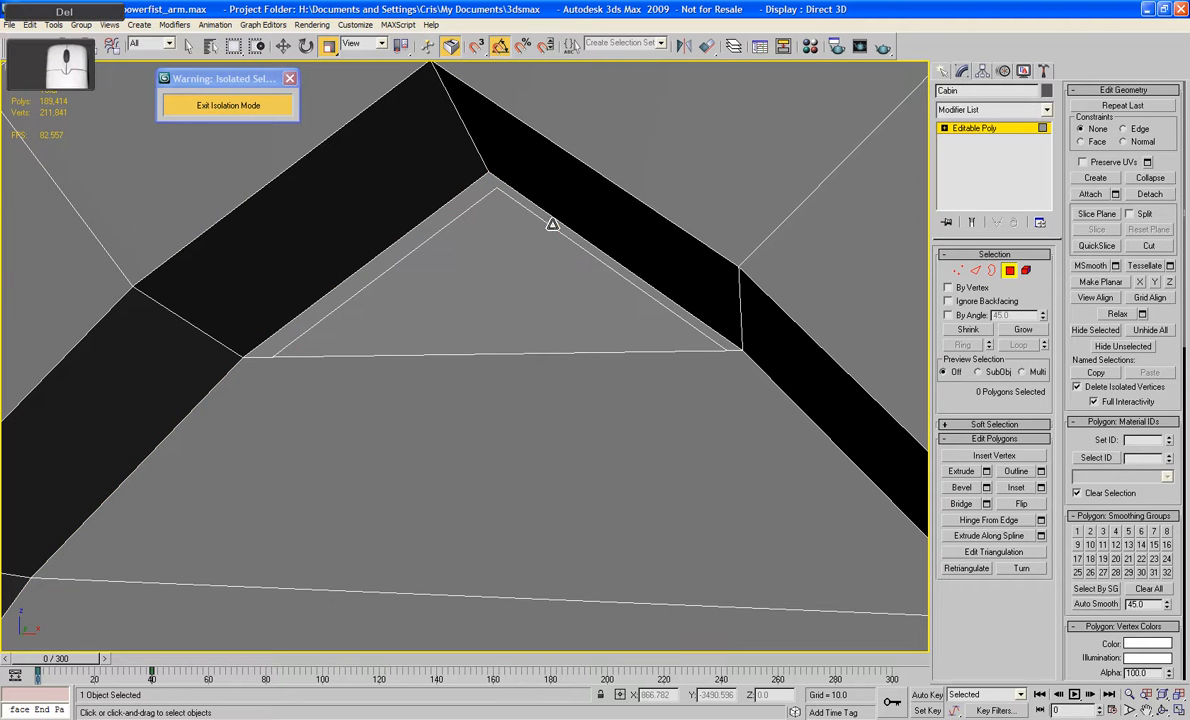
key("3")
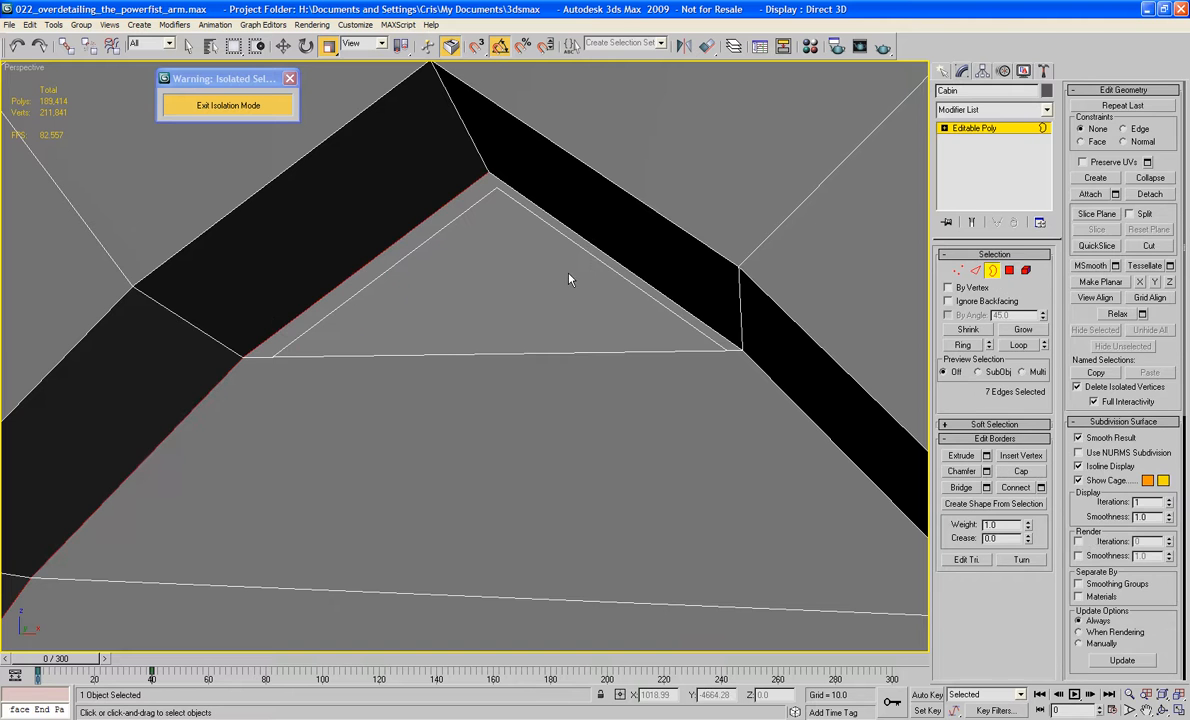
left_click(580, 245, "ctrl")
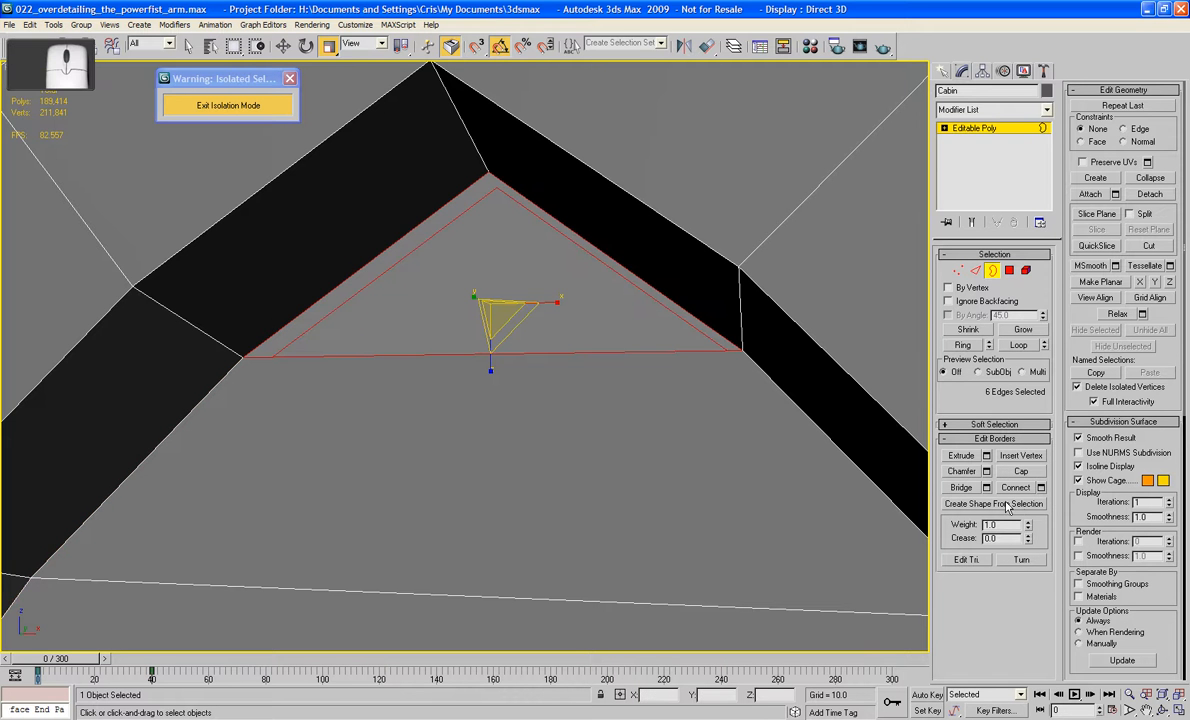
scroll(645, 310, "down", 5)
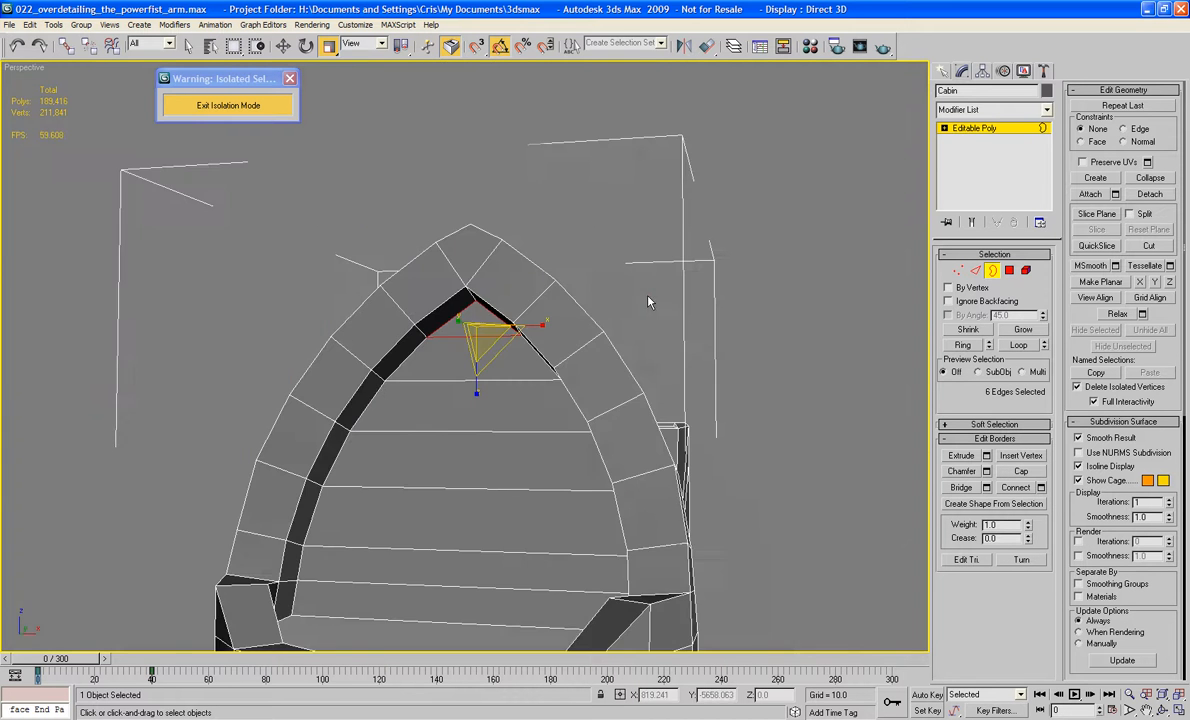
middle_click_drag(648, 302, 686, 217, "alt")
scroll(691, 348, "up", 4)
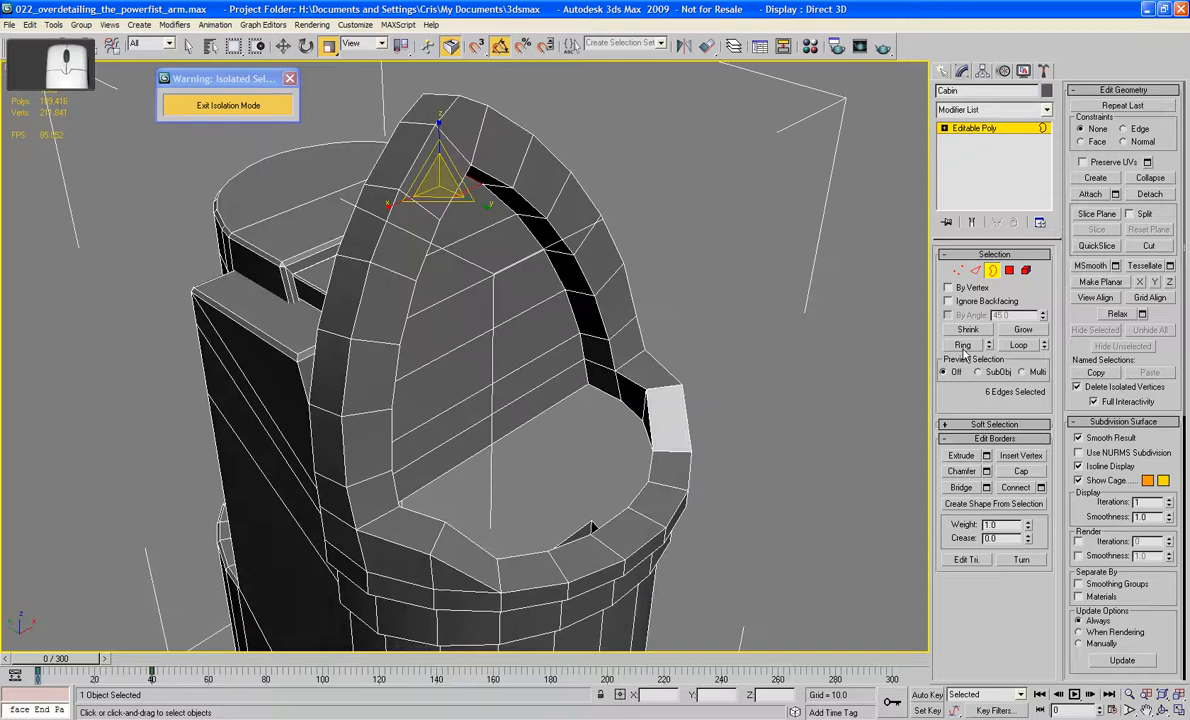
- Extend the open floor border inside the arch's base downward with copied edges, and cap it
double_click(606, 393)
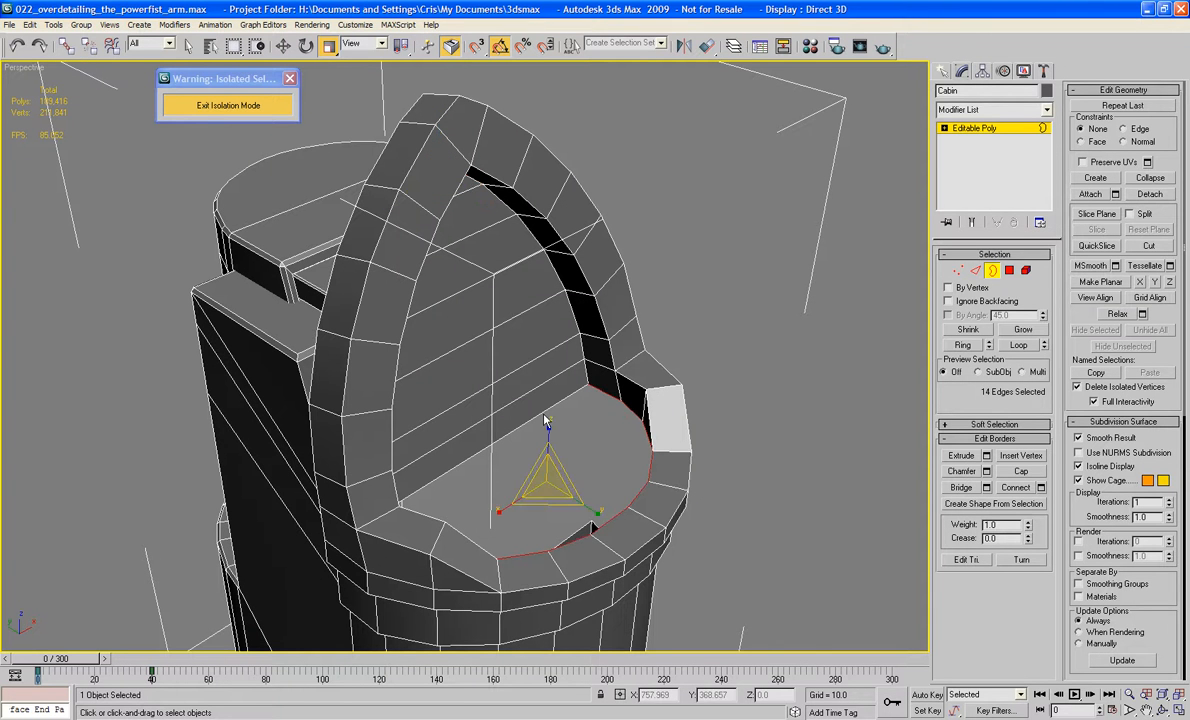
key("w")
left_click_drag(549, 437, 562, 494, "shift")
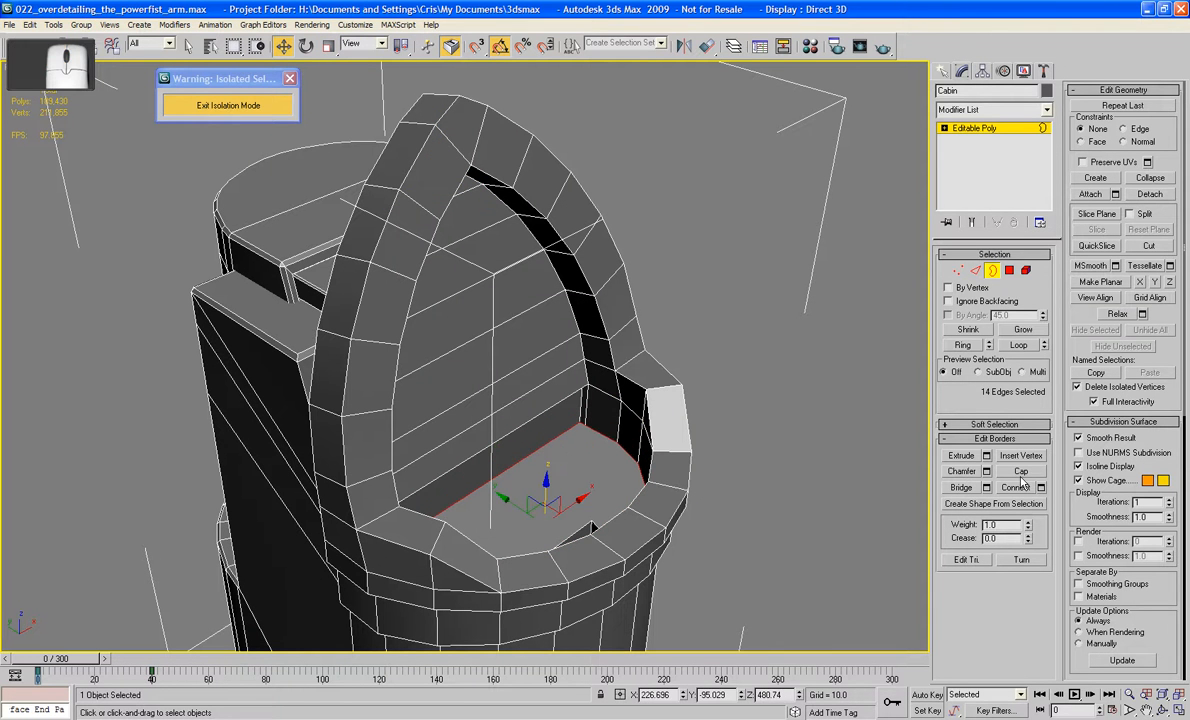
left_click(855, 409)
mouse_move(855, 409)
middle_mouse_down("alt")
mouse_move(765, 370)
mouse_move(746, 374)
mouse_move(742, 389)
mouse_move(855, 398)
mouse_move(829, 406)
mouse_move(898, 398)
mouse_move(785, 404)
middle_mouse_up("alt")
scroll(810, 393, "down", 3)
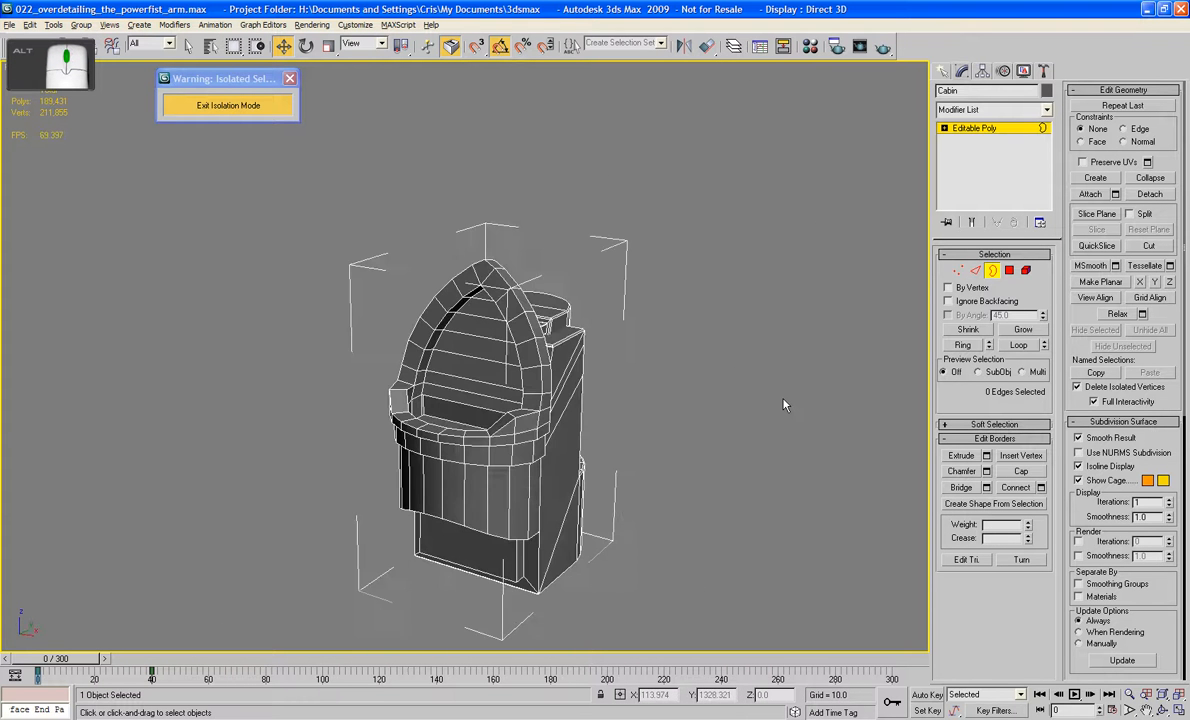
scroll(785, 402, "up", 2)
scroll(778, 297, "down", 4)
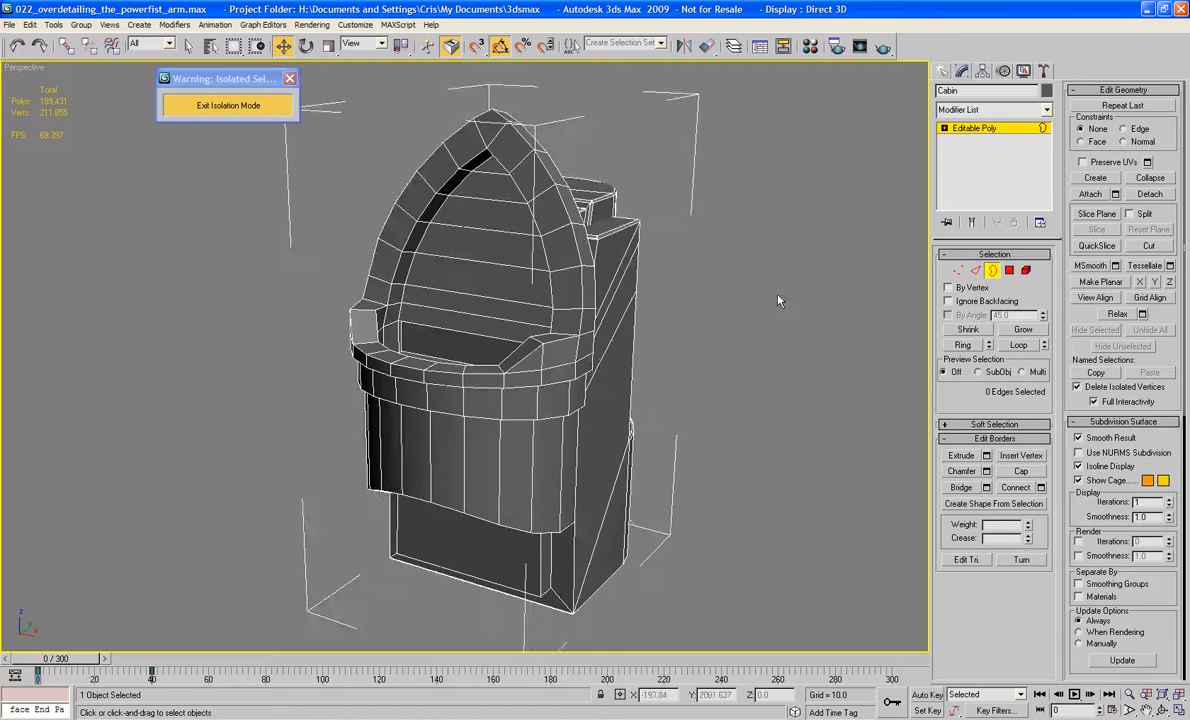
mouse_move(778, 297)
middle_mouse_down("alt")
mouse_move(555, 295)
mouse_move(673, 287)
mouse_move(651, 252)
mouse_move(655, 349)
mouse_move(622, 332)
mouse_move(770, 329)
mouse_move(785, 291)
mouse_move(799, 294)
middle_mouse_up("alt")
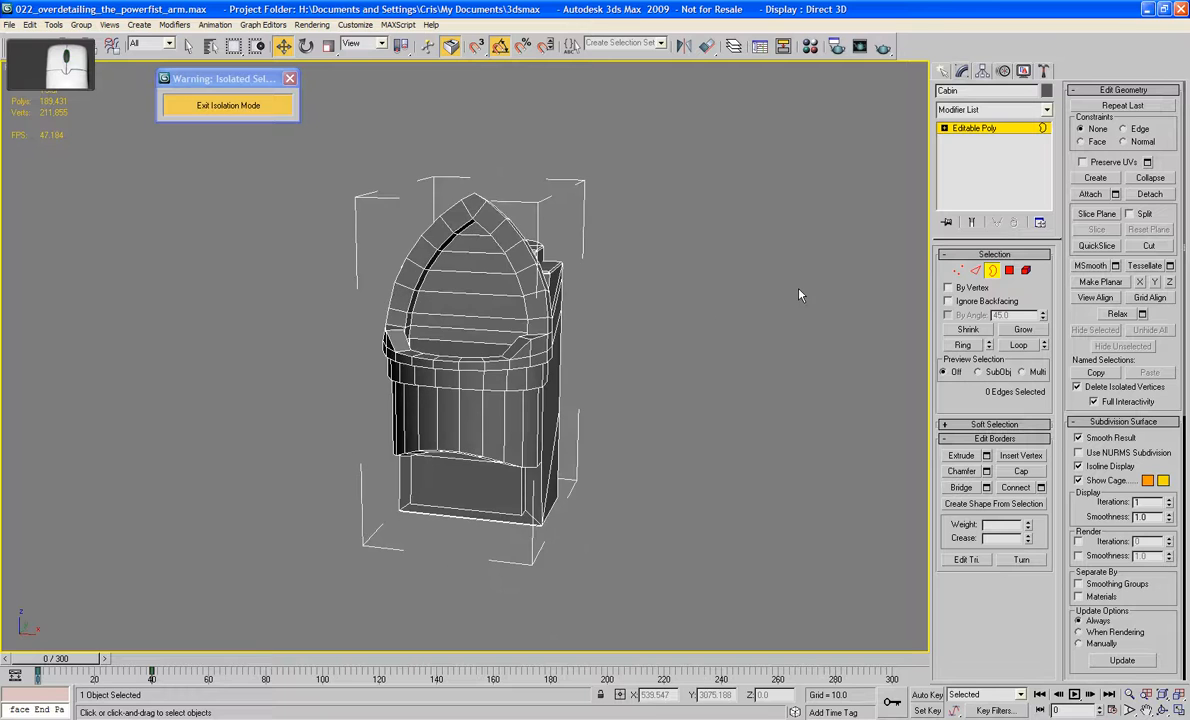